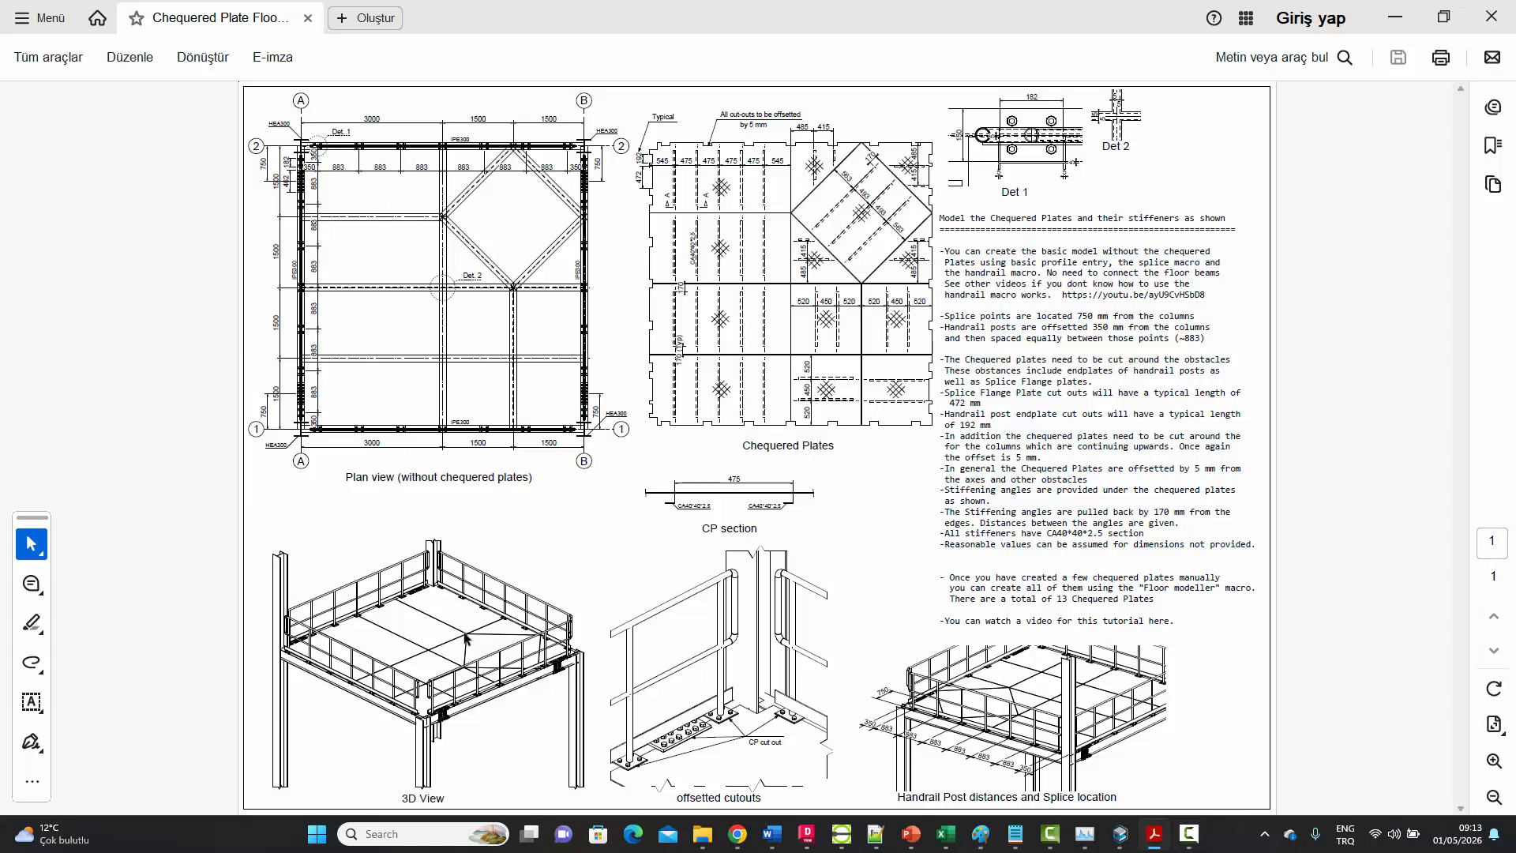
- Examine the platform's 3D view, including the handrail posts, endplates and splice plates around the corner column
scroll(419, 605, "up", 2, "ctrl")
scroll(231, 586, "up", 5, "ctrl")
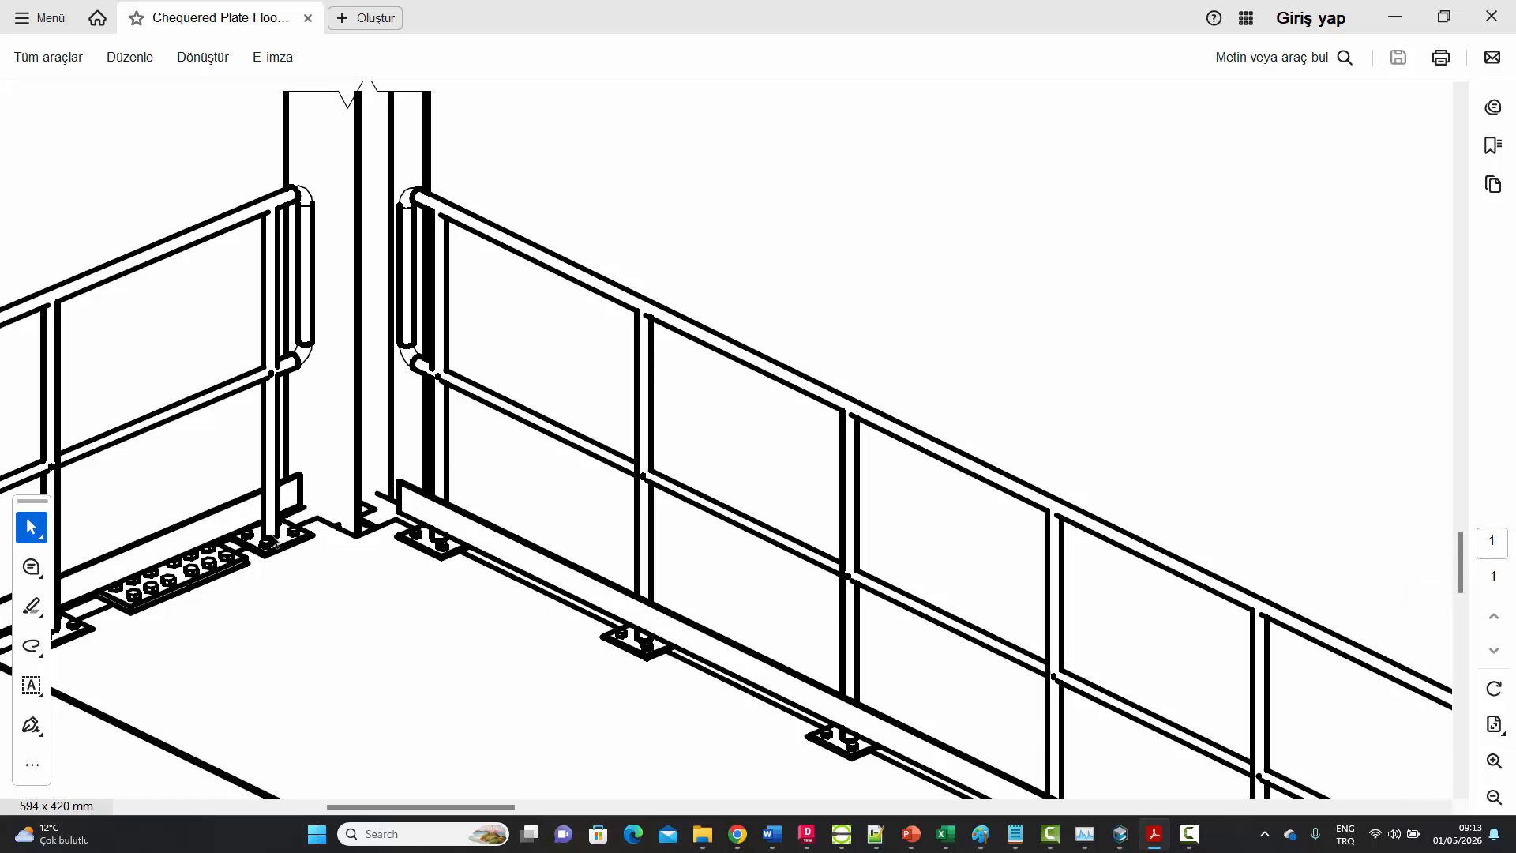
scroll(273, 553, "down", 5, "ctrl")
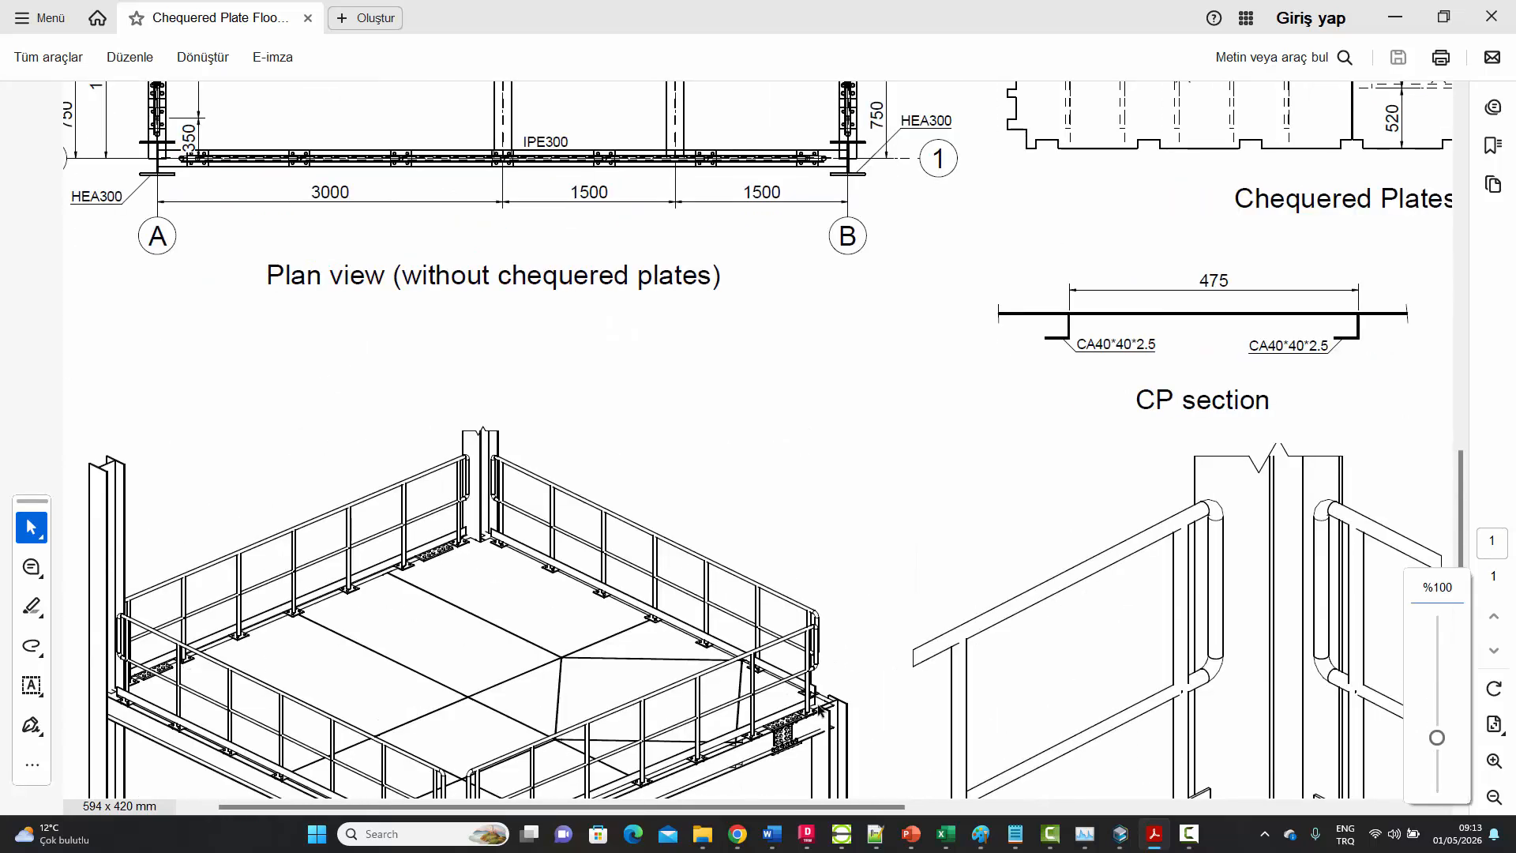
scroll(574, 696, "down", 3)
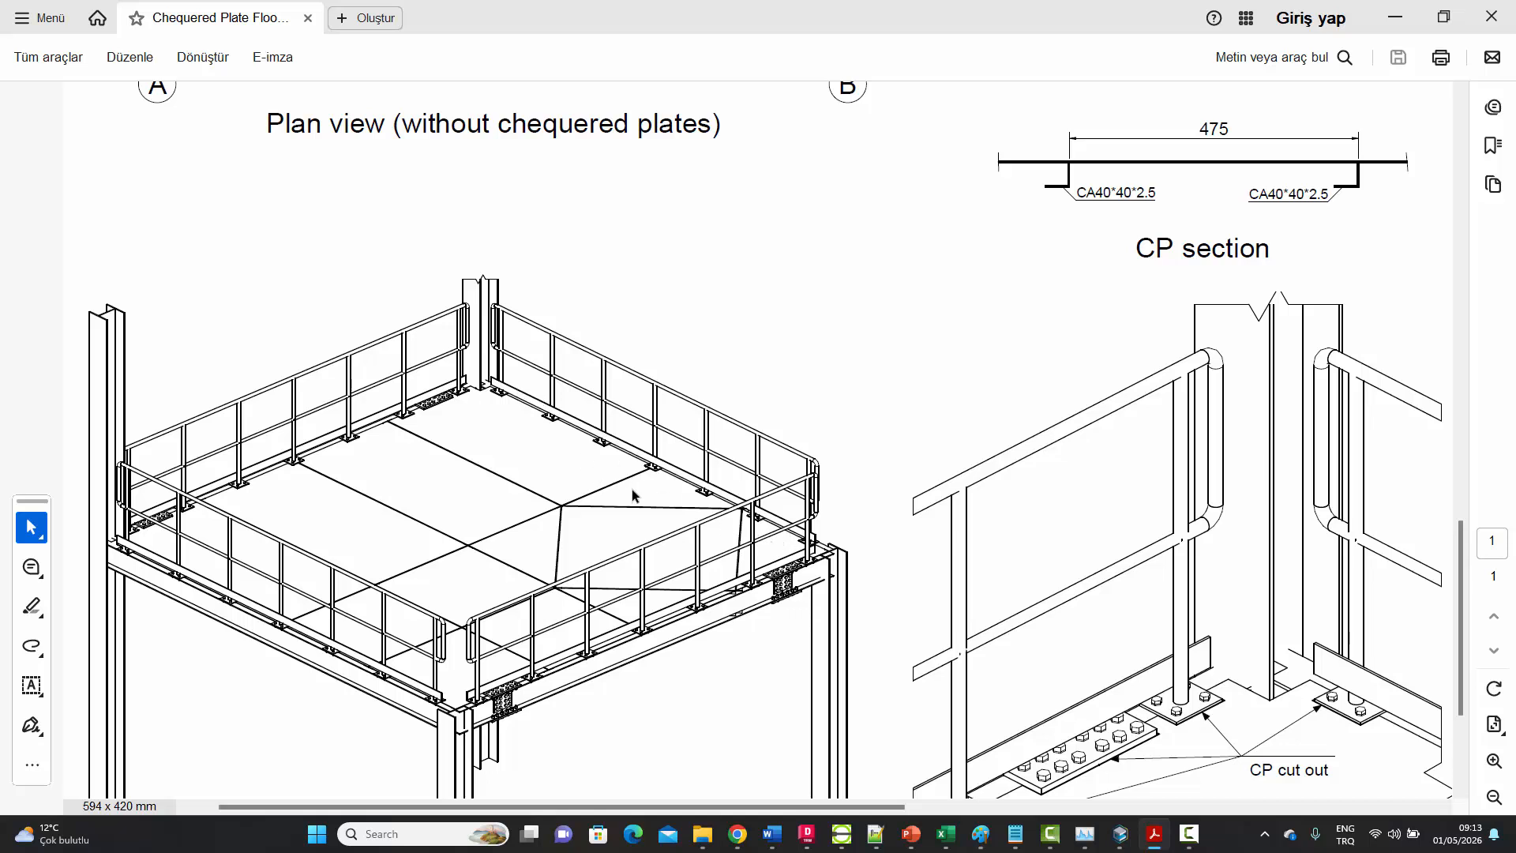
scroll(665, 501, "down", 1, "ctrl")
scroll(665, 500, "down", 1, "ctrl")
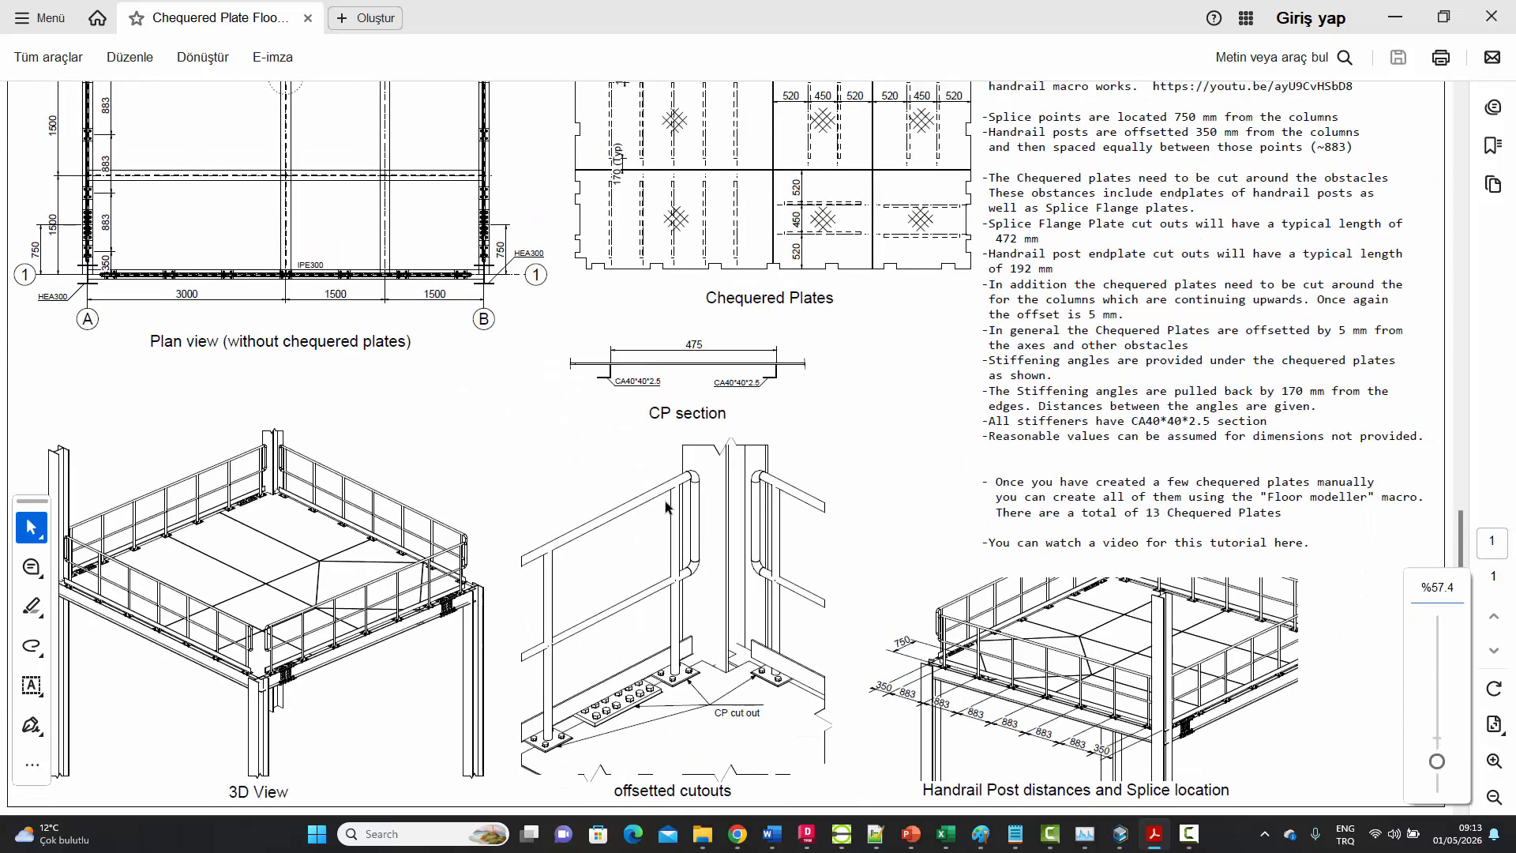
- Examine the stiffening angle layout in the Chequered Plates view and the angle profile in the CP section
scroll(699, 523, "up", 5)
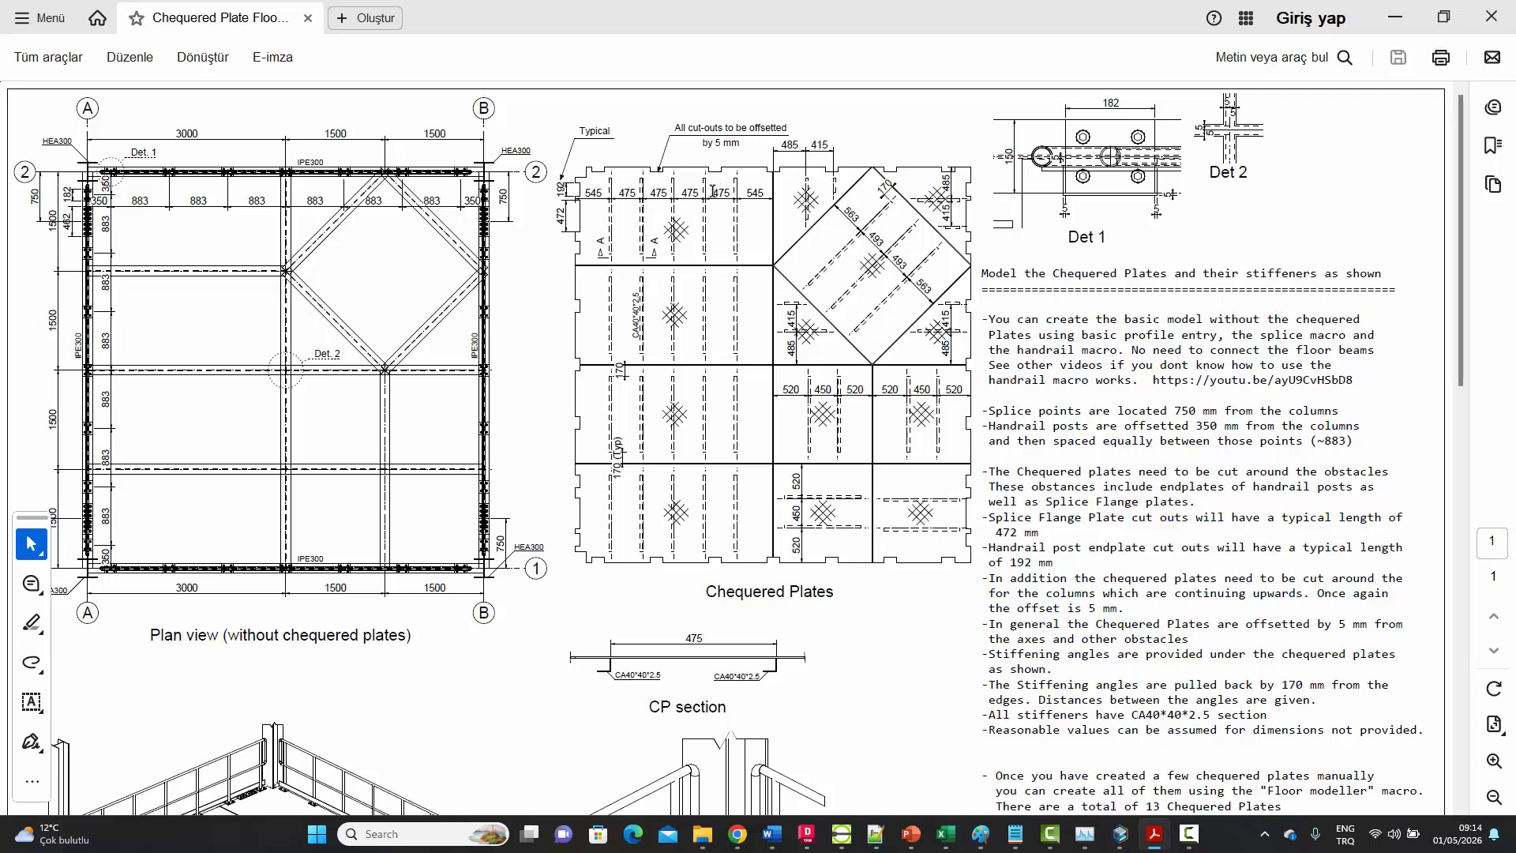
scroll(619, 312, "up", 3, "ctrl")
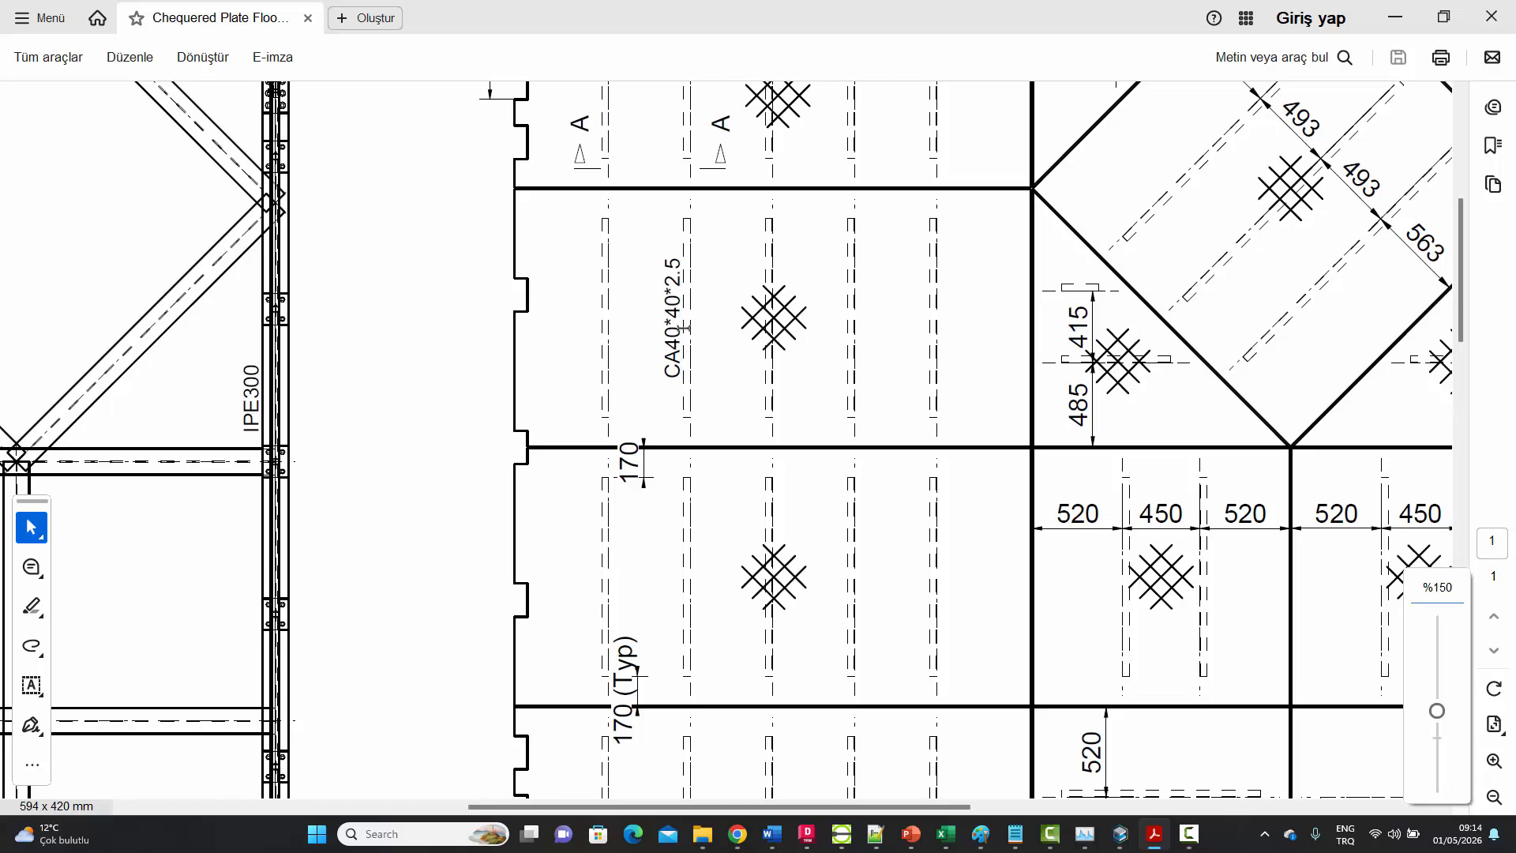
scroll(672, 313, "down", 4, "ctrl")
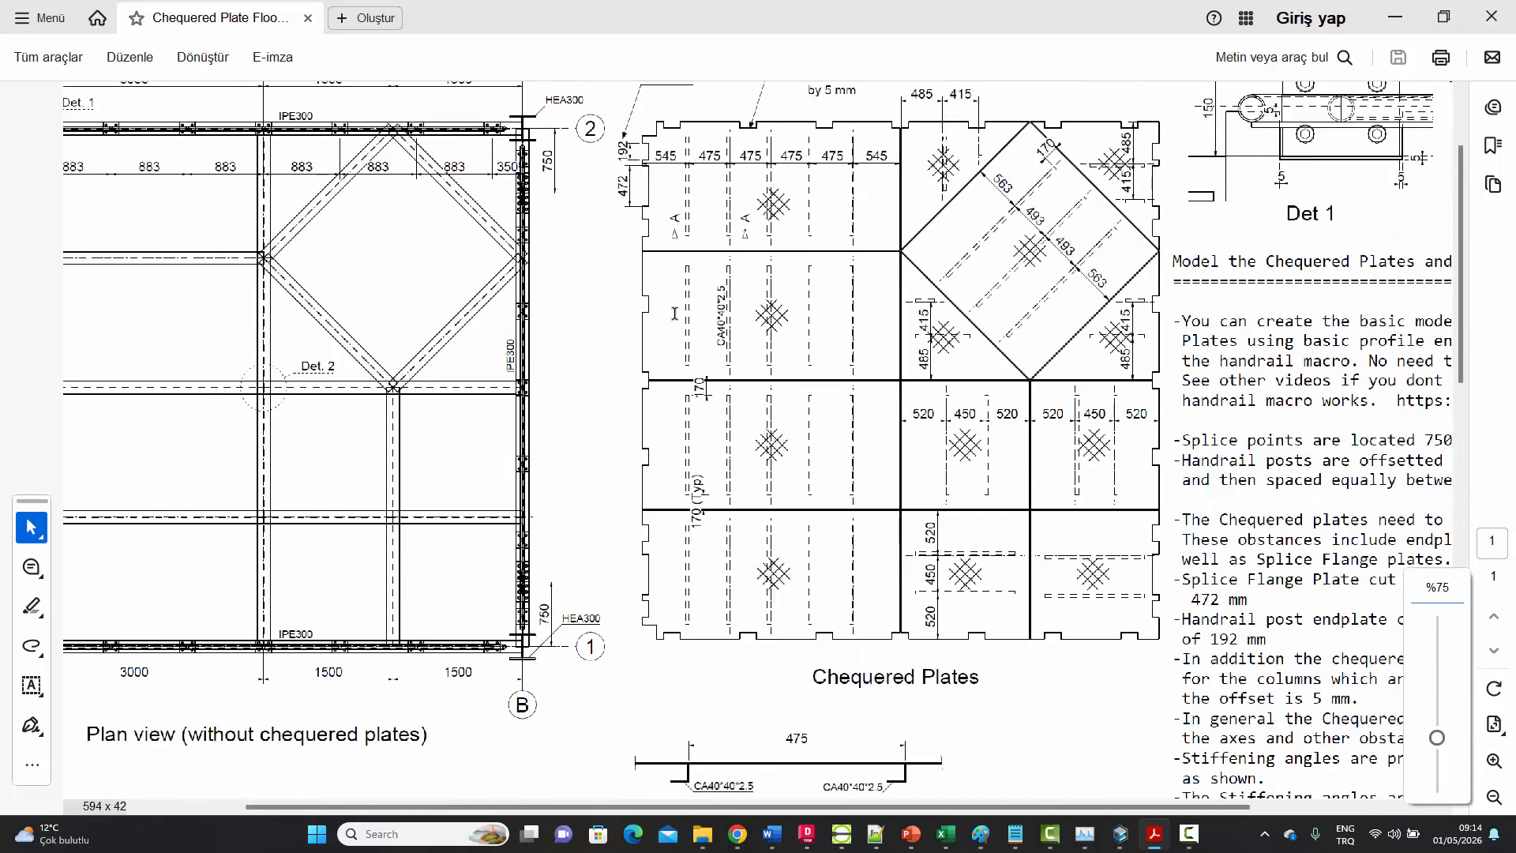
scroll(714, 742, "up", 6, "ctrl")
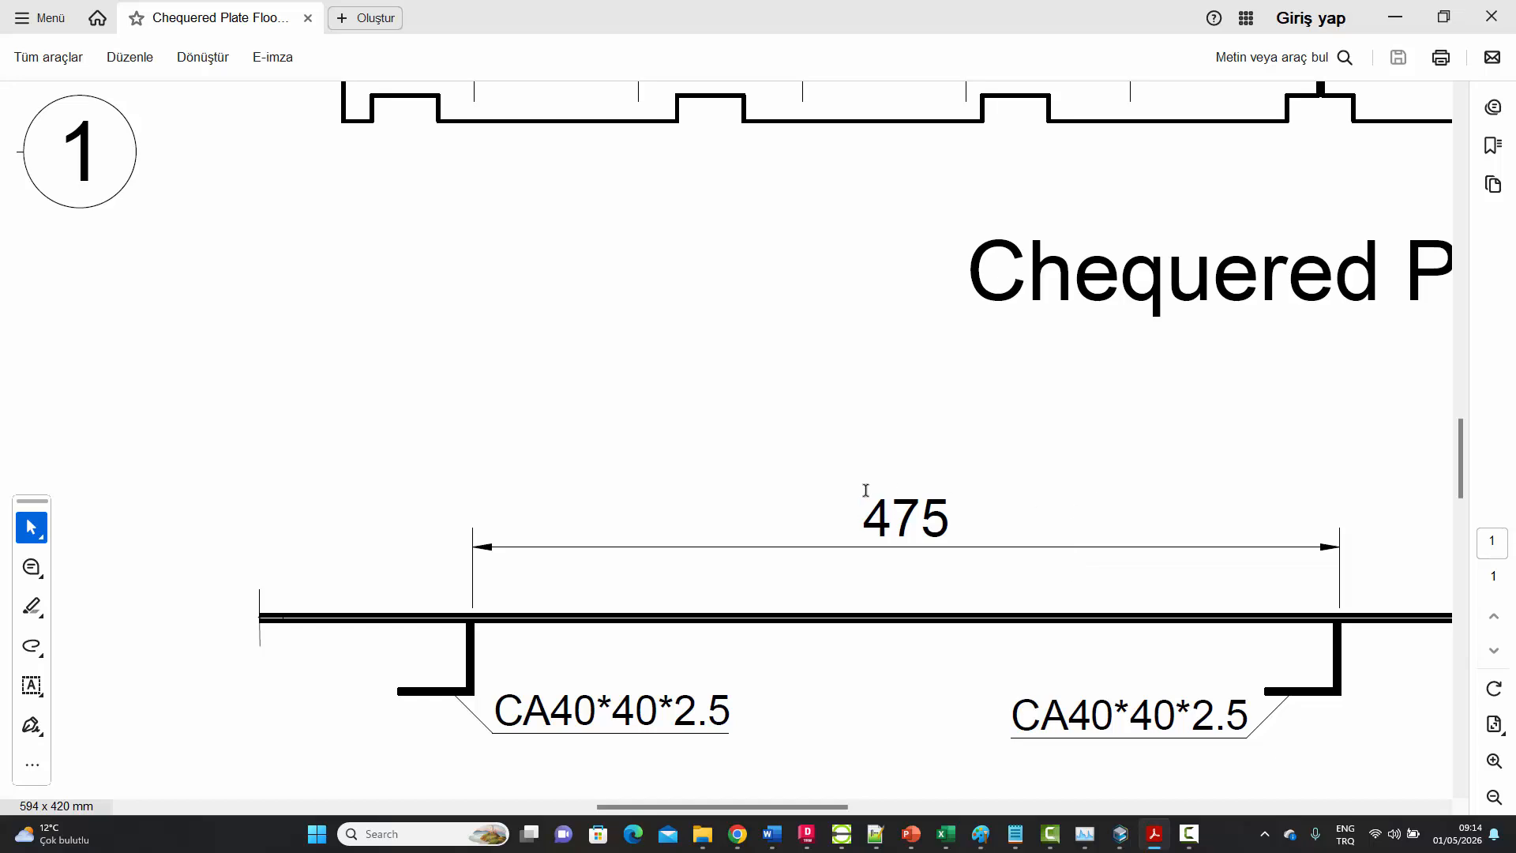
scroll(866, 490, "down", 8, "ctrl")
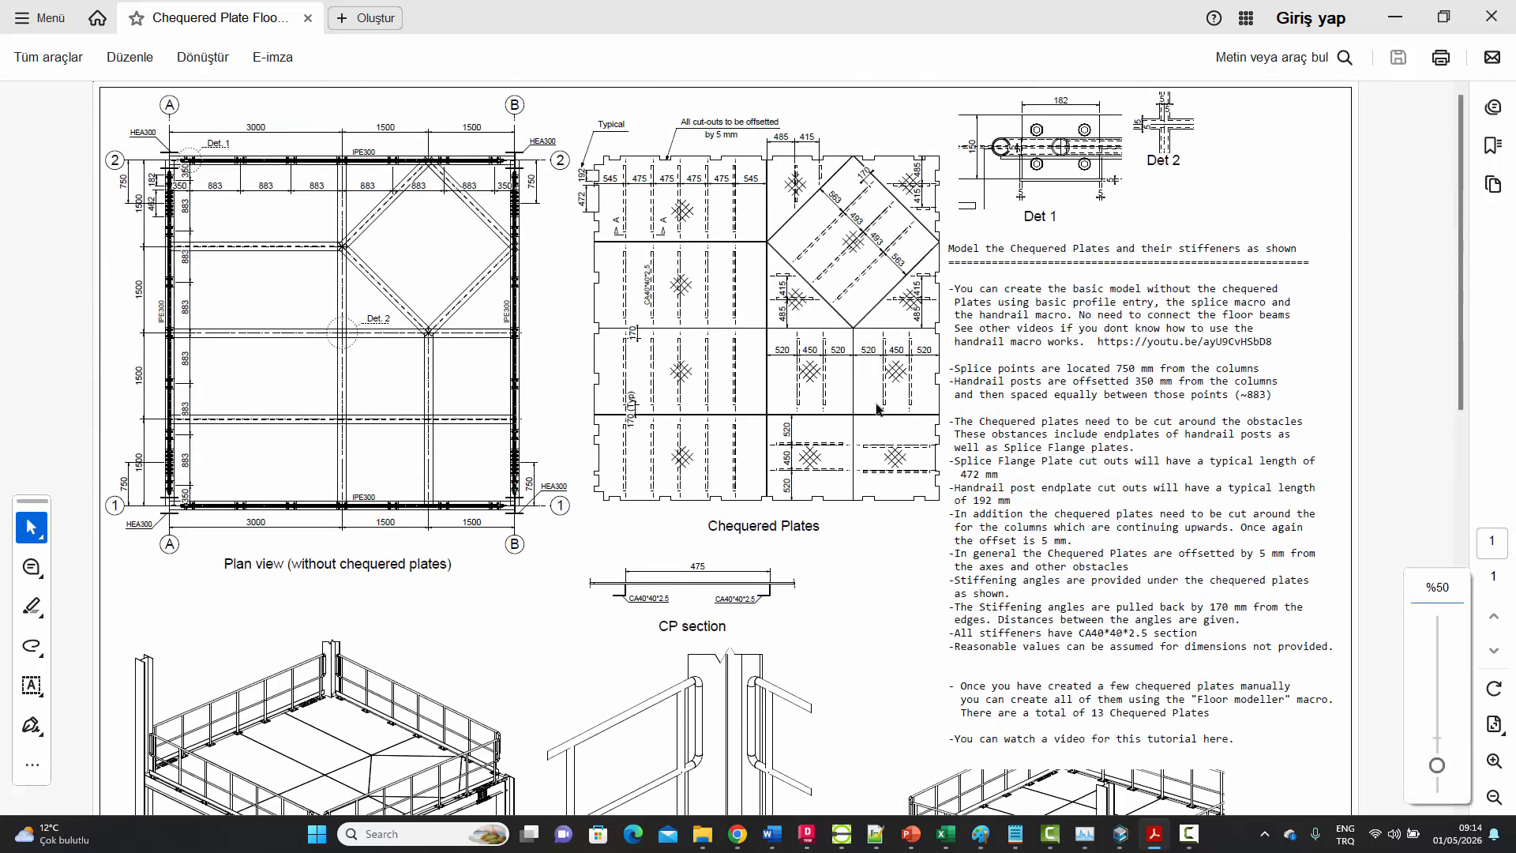
scroll(715, 236, "up", 1, "ctrl")
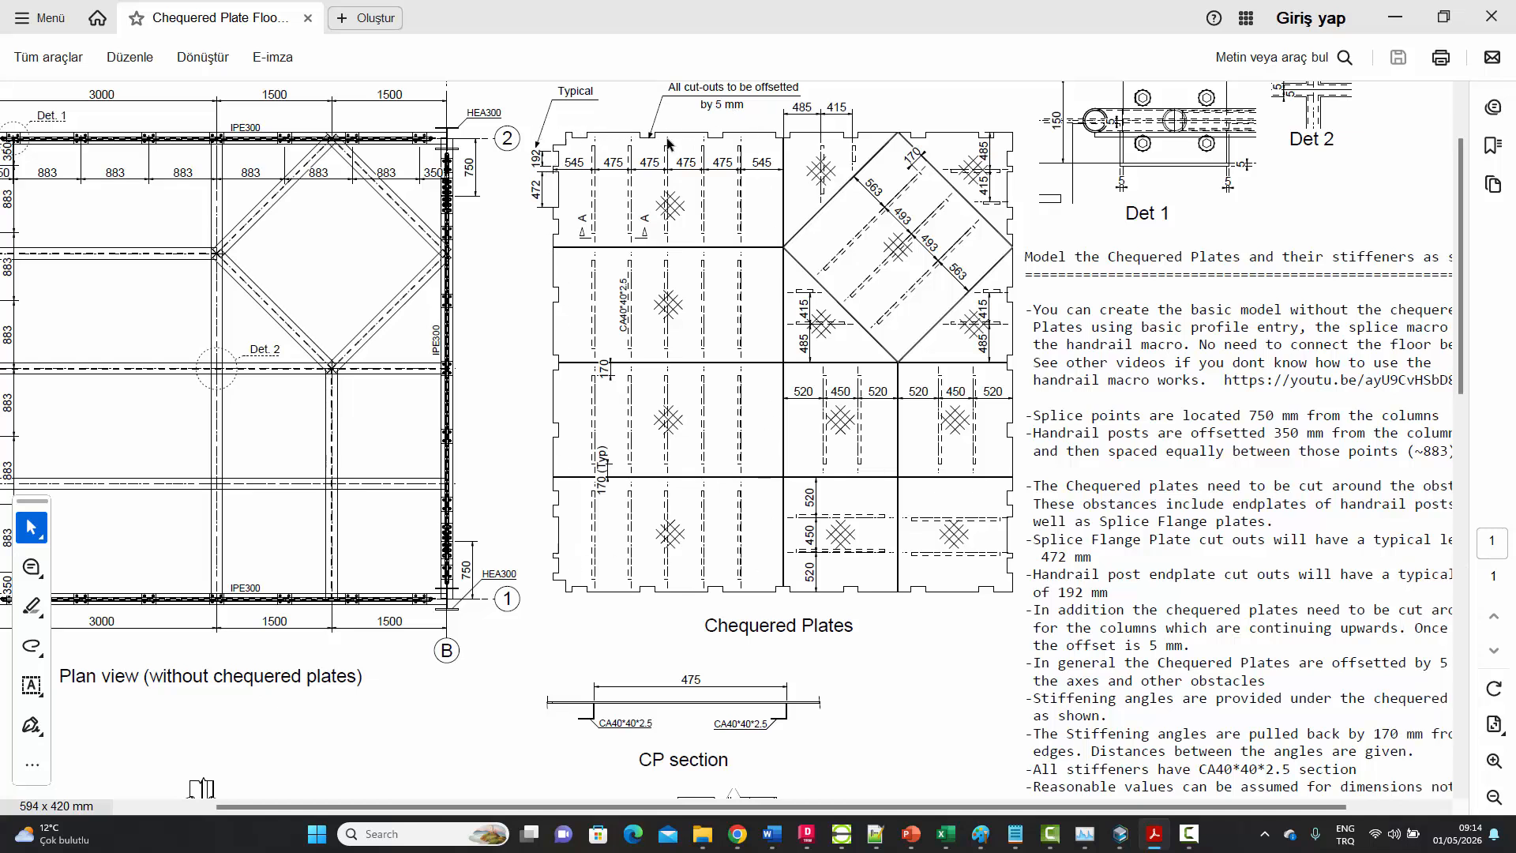
scroll(1187, 380, "down", 2)
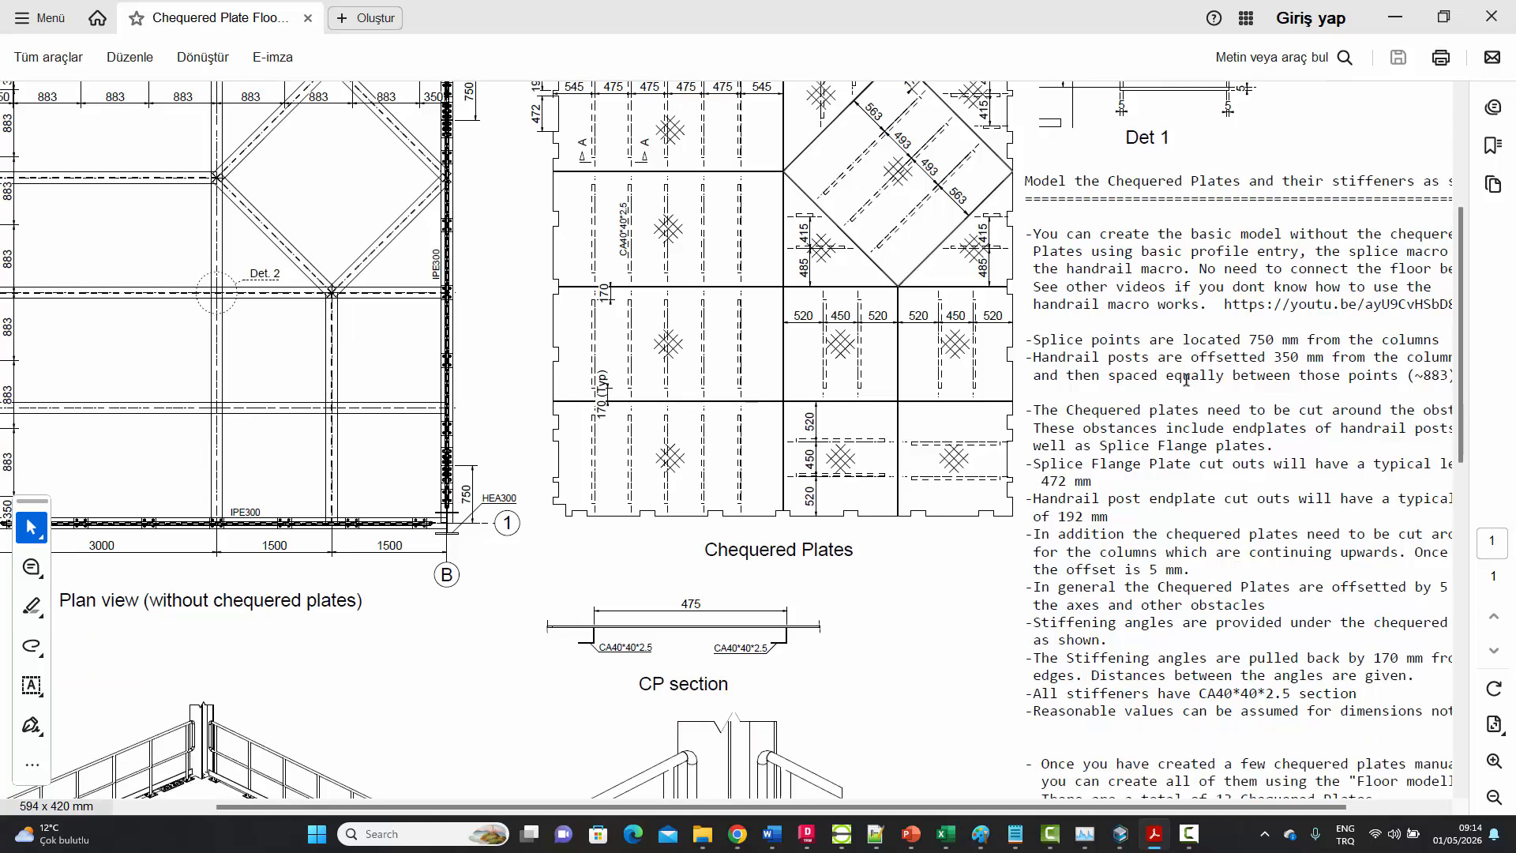
- Read the modelling notes and examine the view of handrail post distances and splice location
left_click_drag(981, 806, 1224, 801)
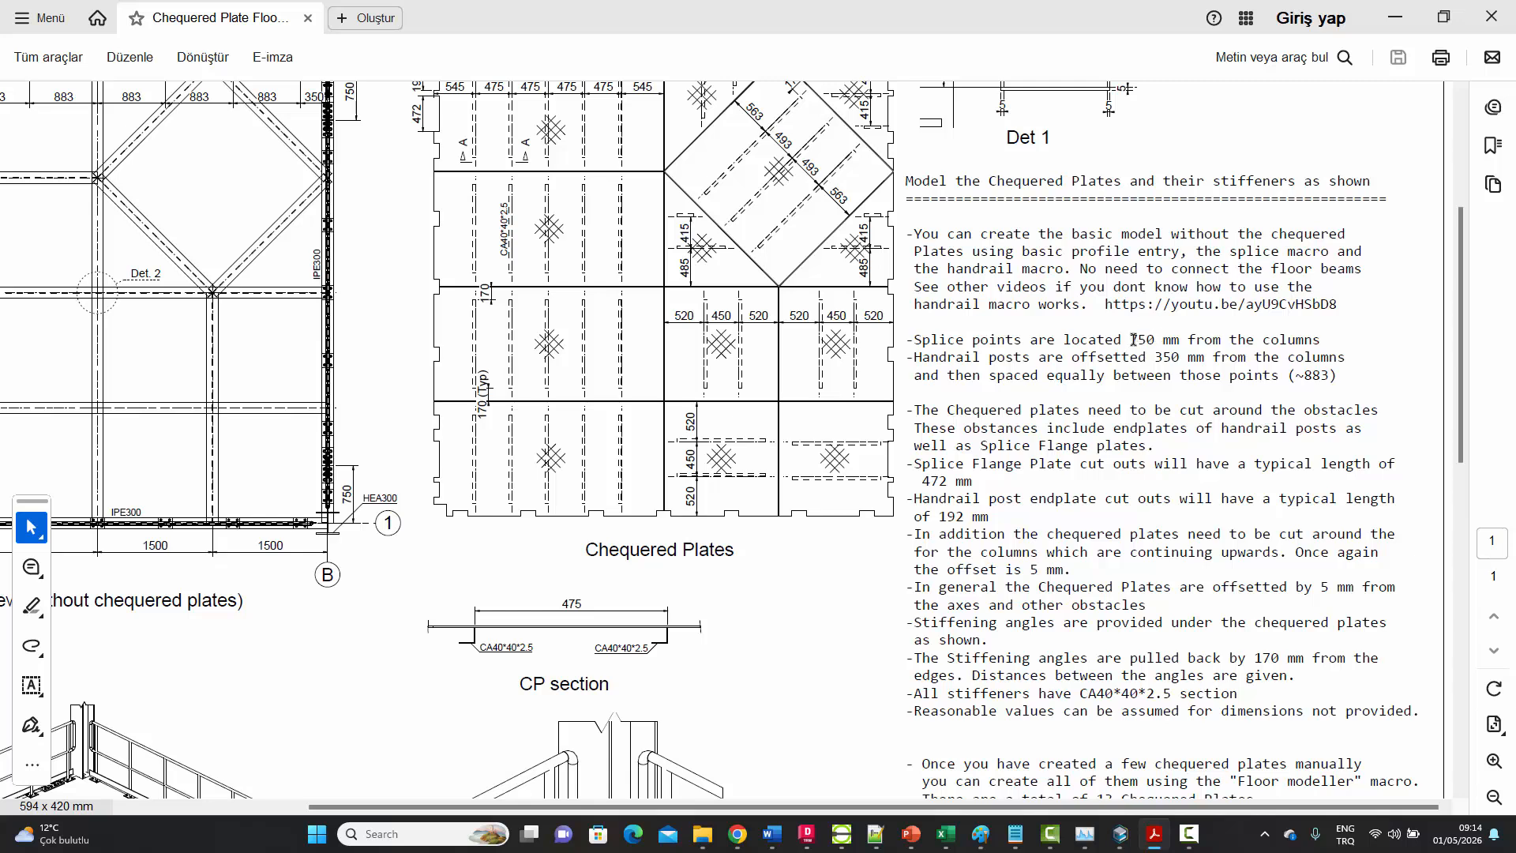
scroll(937, 446, "down", 5)
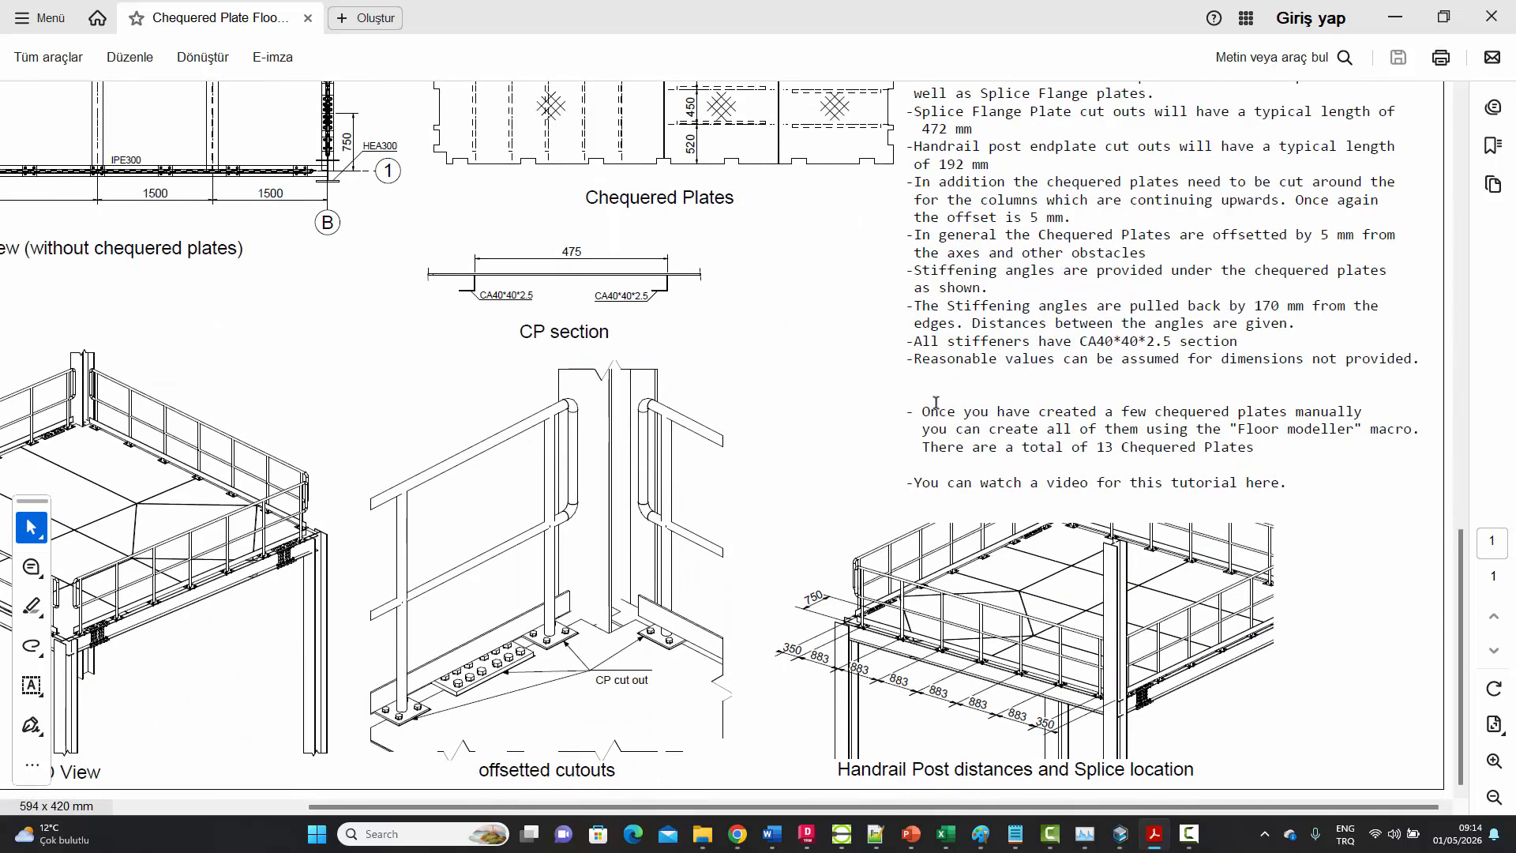
scroll(830, 632, "up", 5, "ctrl")
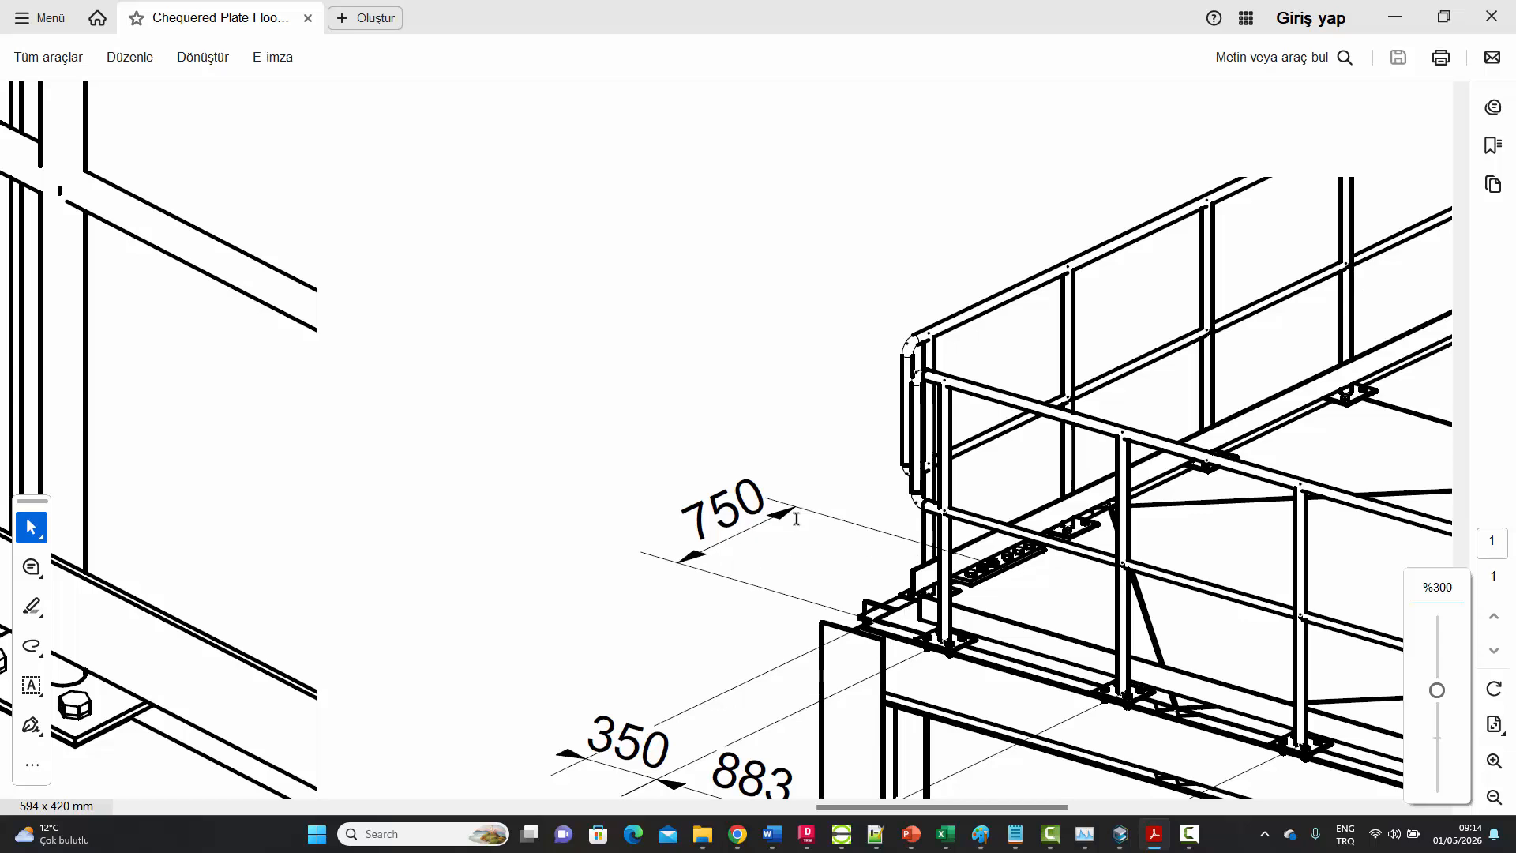
scroll(766, 523, "down", 5, "ctrl")
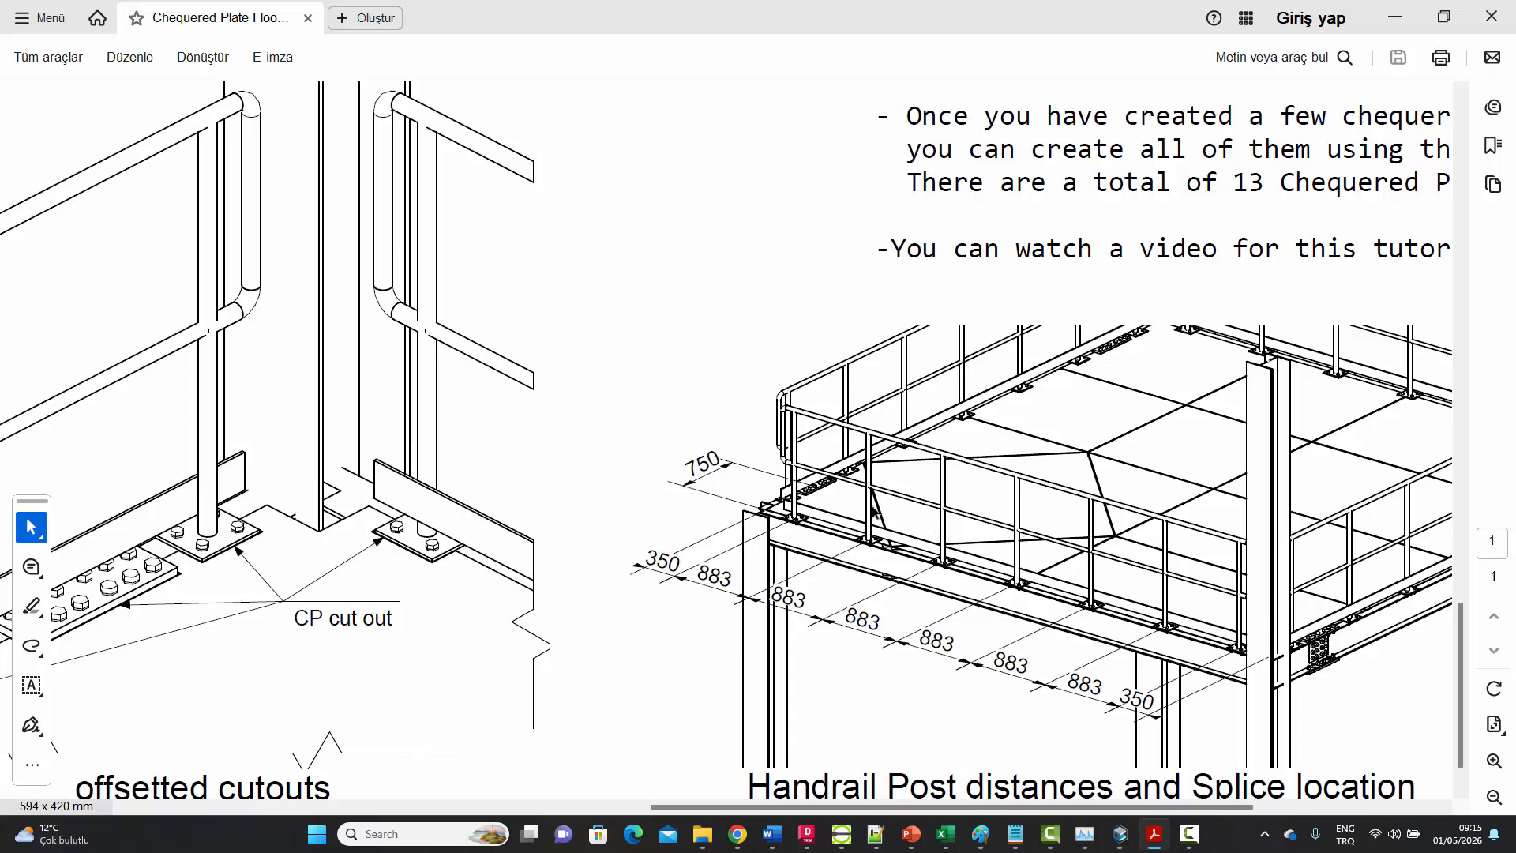
scroll(917, 454, "down", 2, "ctrl")
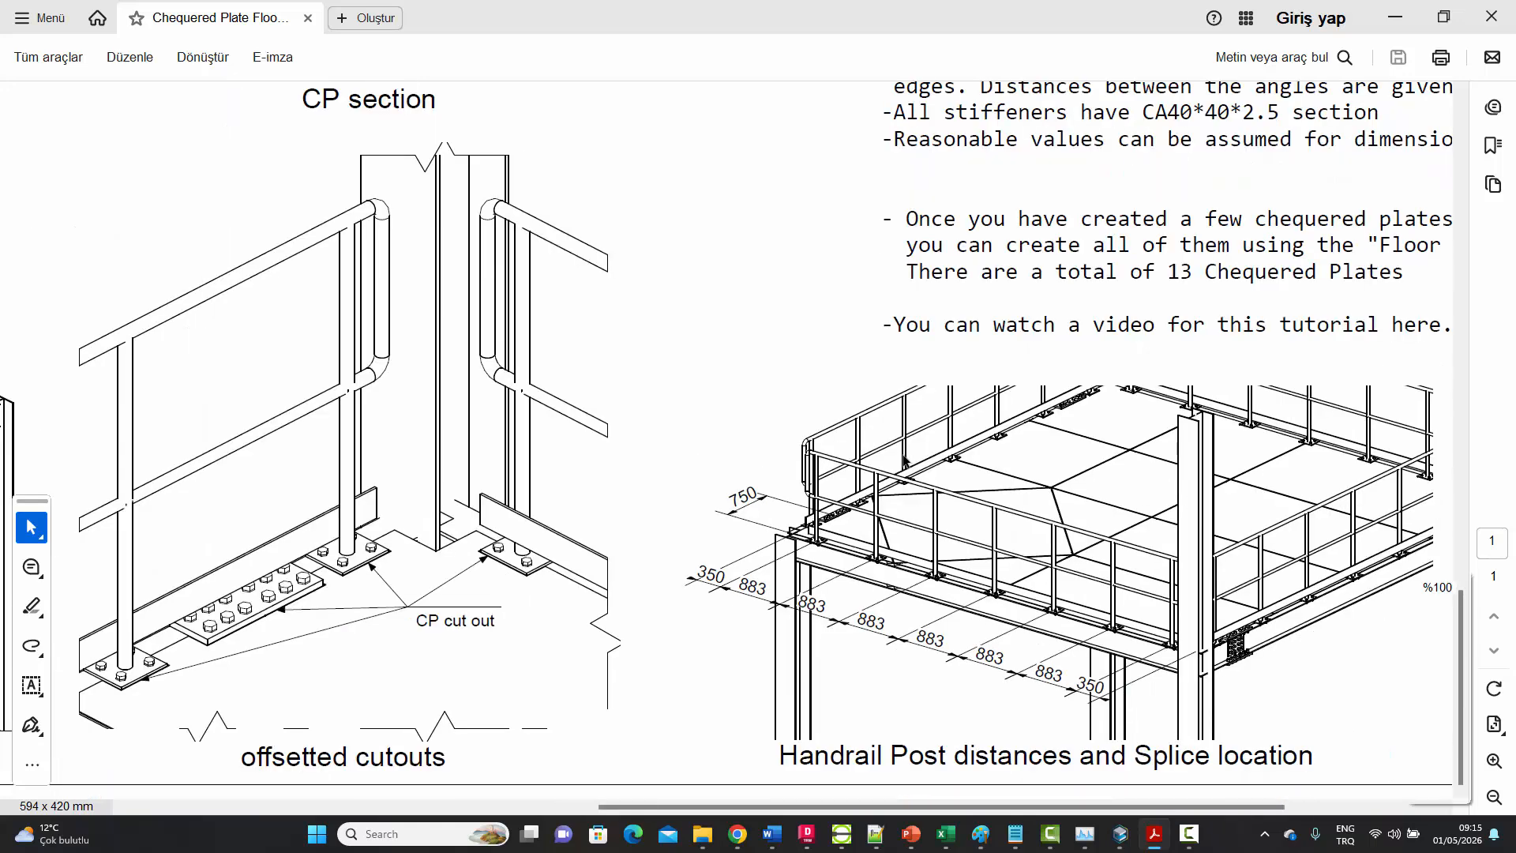
scroll(947, 537, "up", 6)
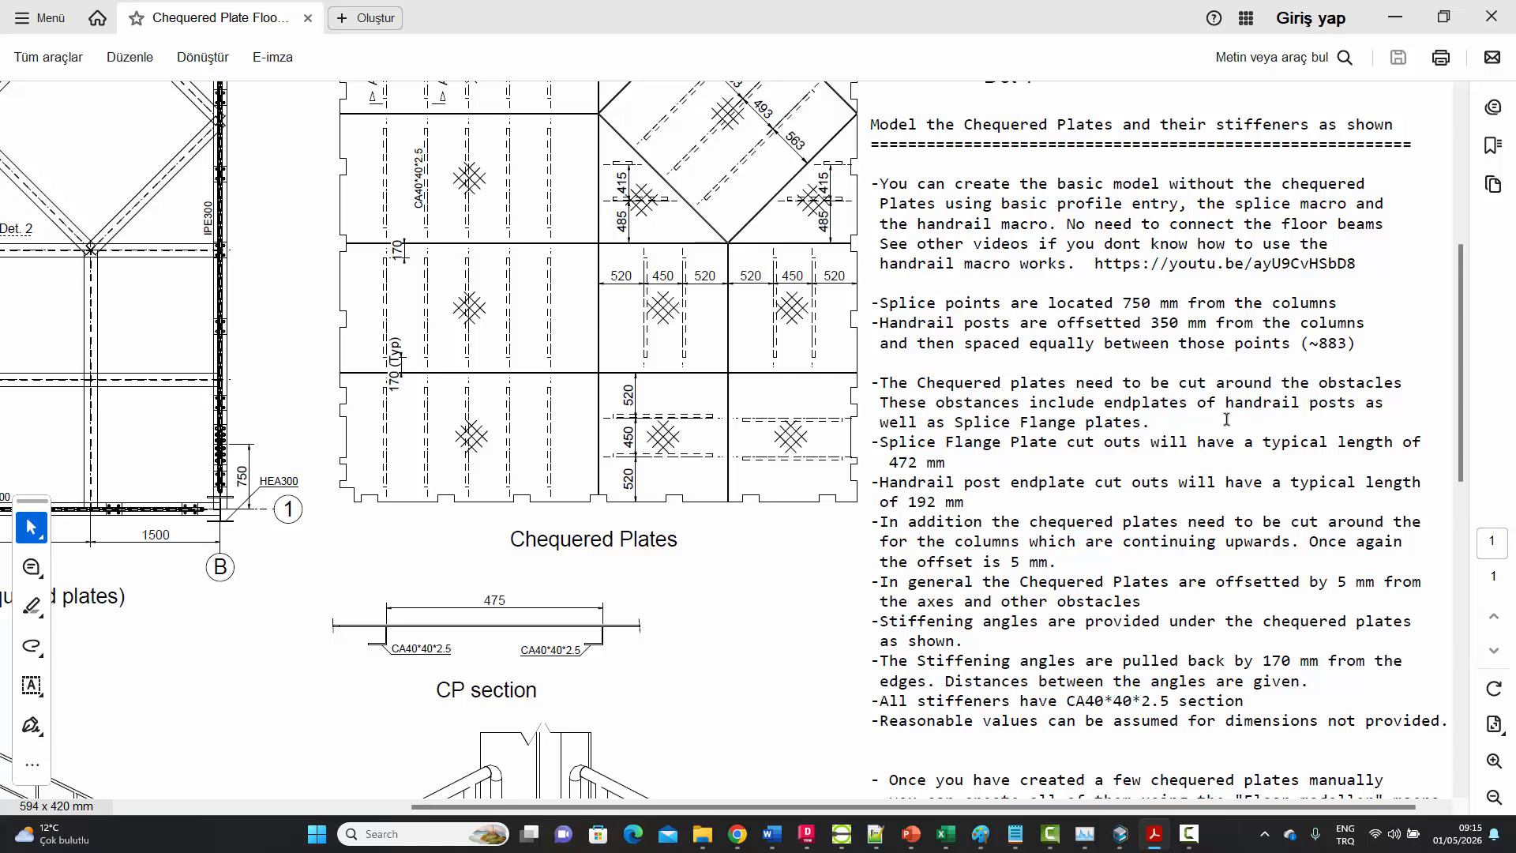
scroll(1113, 461, "down", 3, "ctrl")
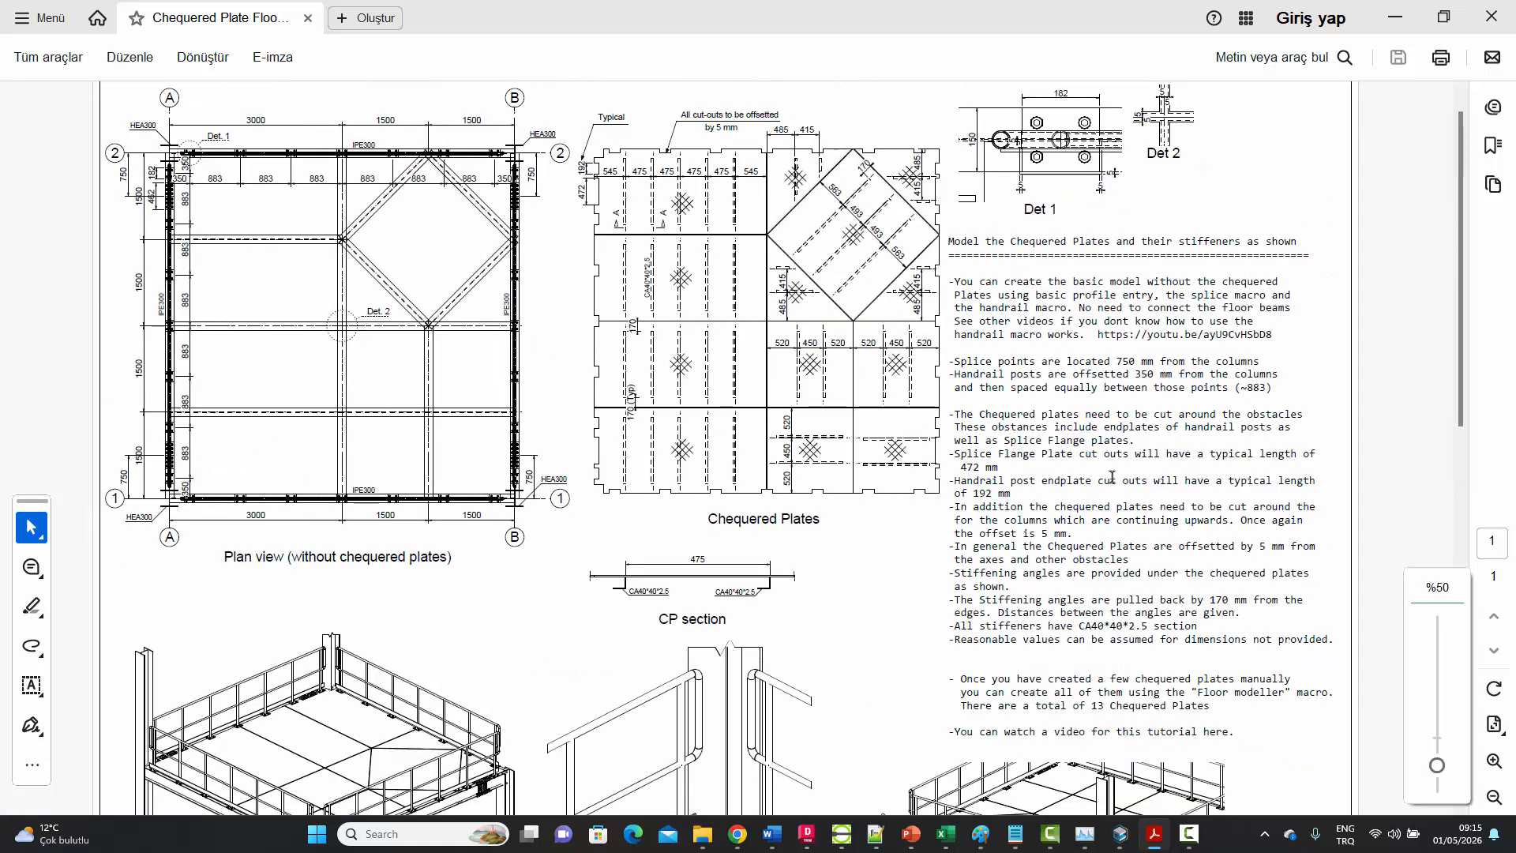
- Inspect the edge cut-outs and the column corner notches along the outline of the Chequered Plates view
scroll(610, 163, "up", 6, "ctrl")
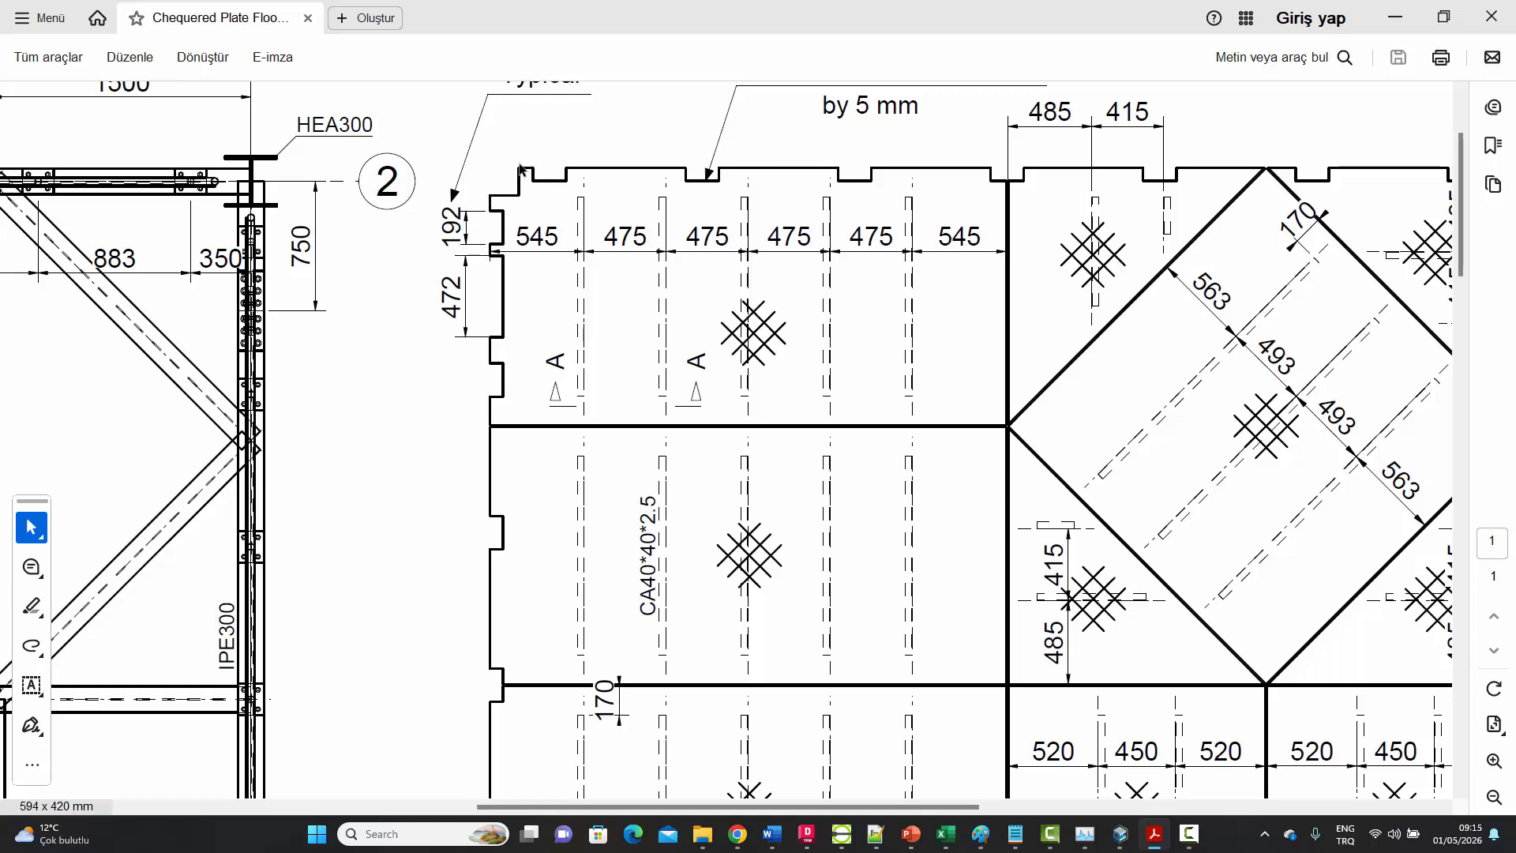
scroll(719, 306, "down", 5, "ctrl")
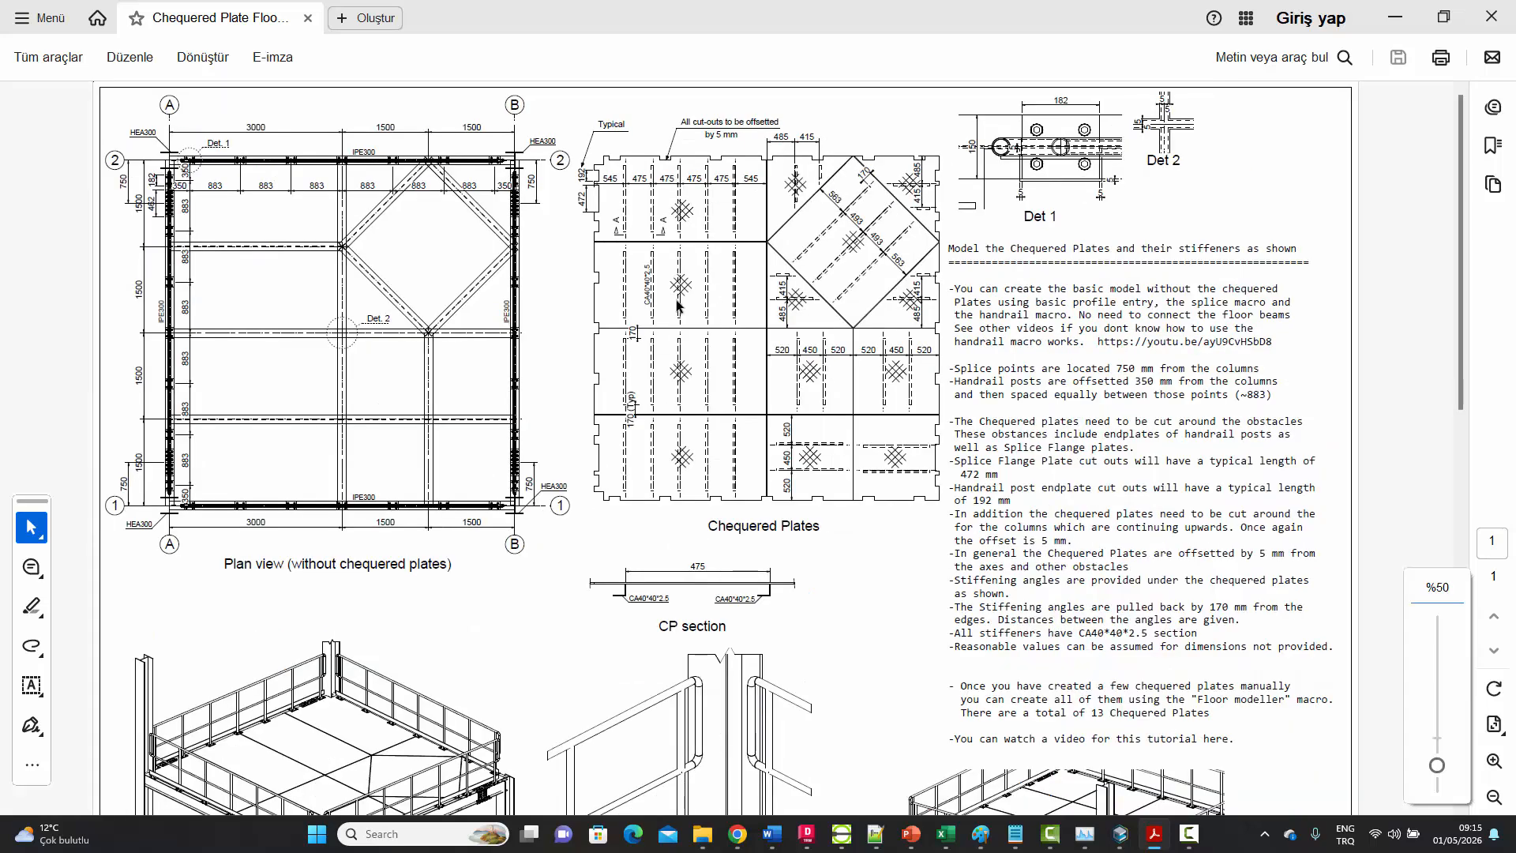
scroll(576, 300, "down", 2, "ctrl")
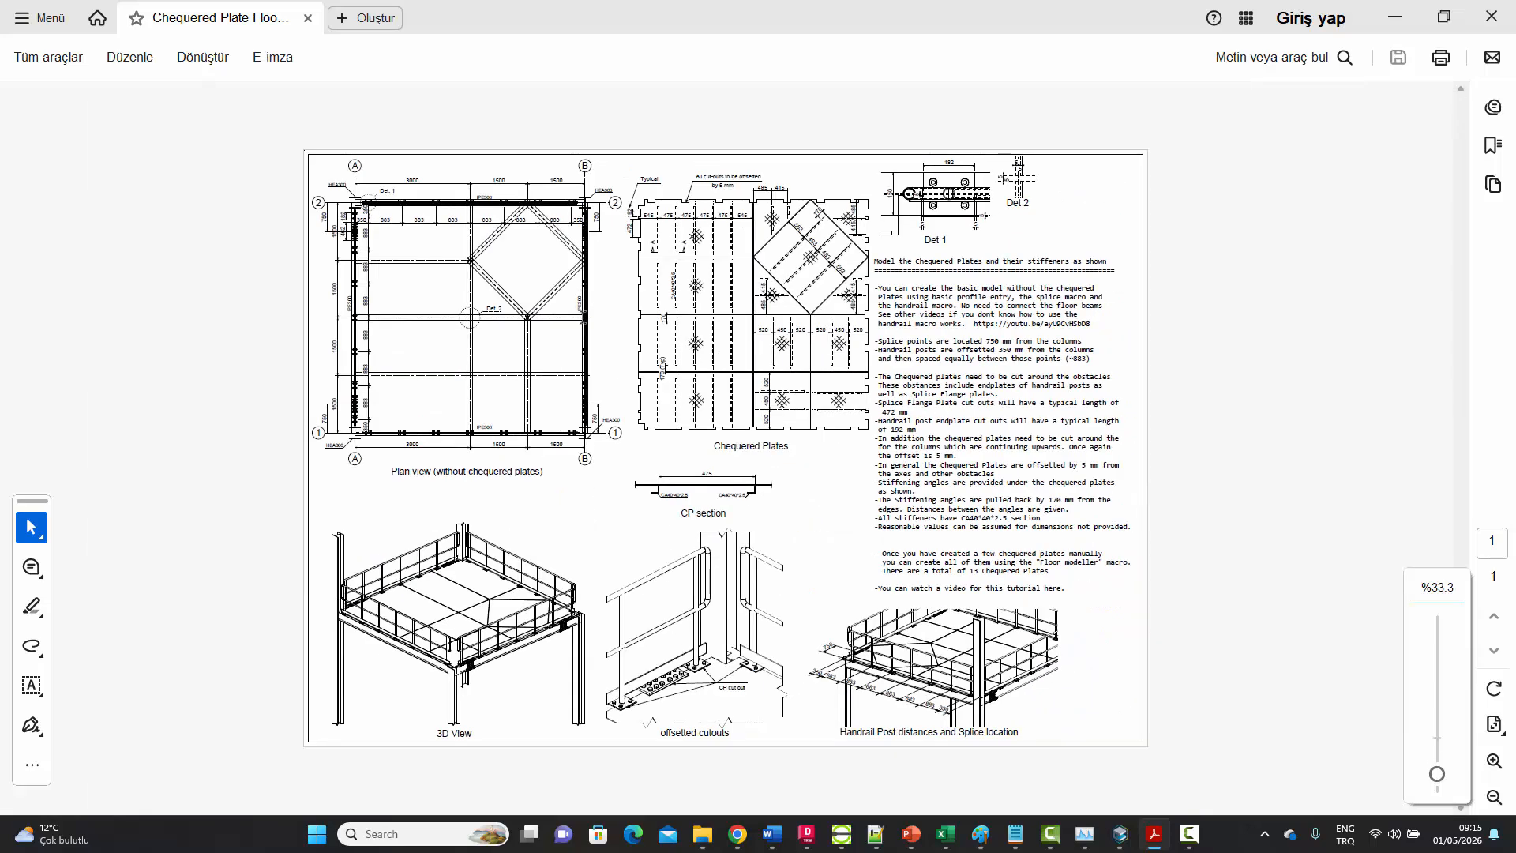
scroll(477, 655, "up", 2, "ctrl")
scroll(462, 644, "down", 1)
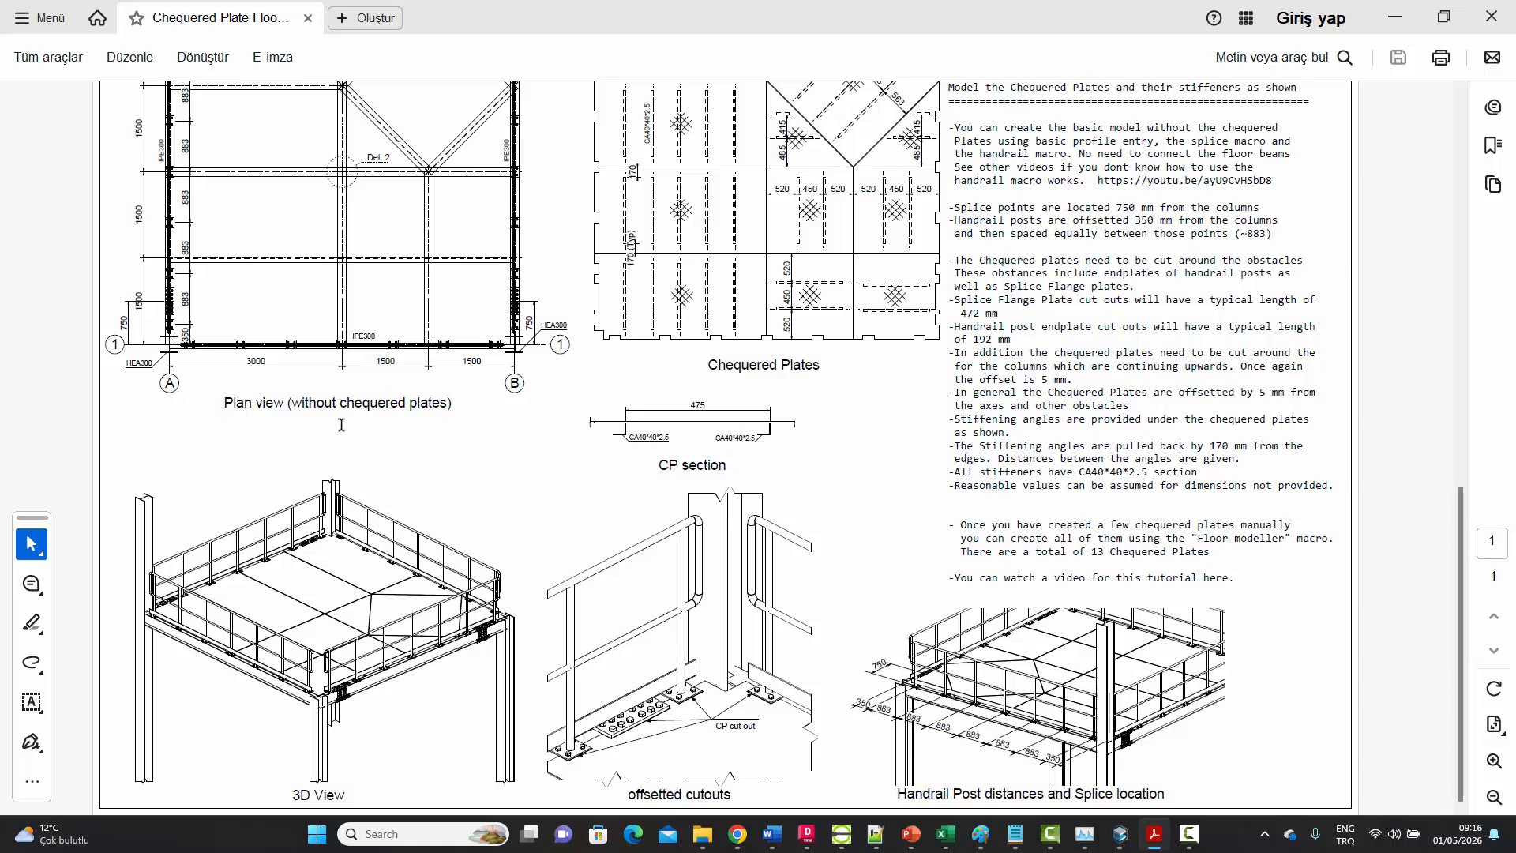
scroll(492, 454, "up", 3)
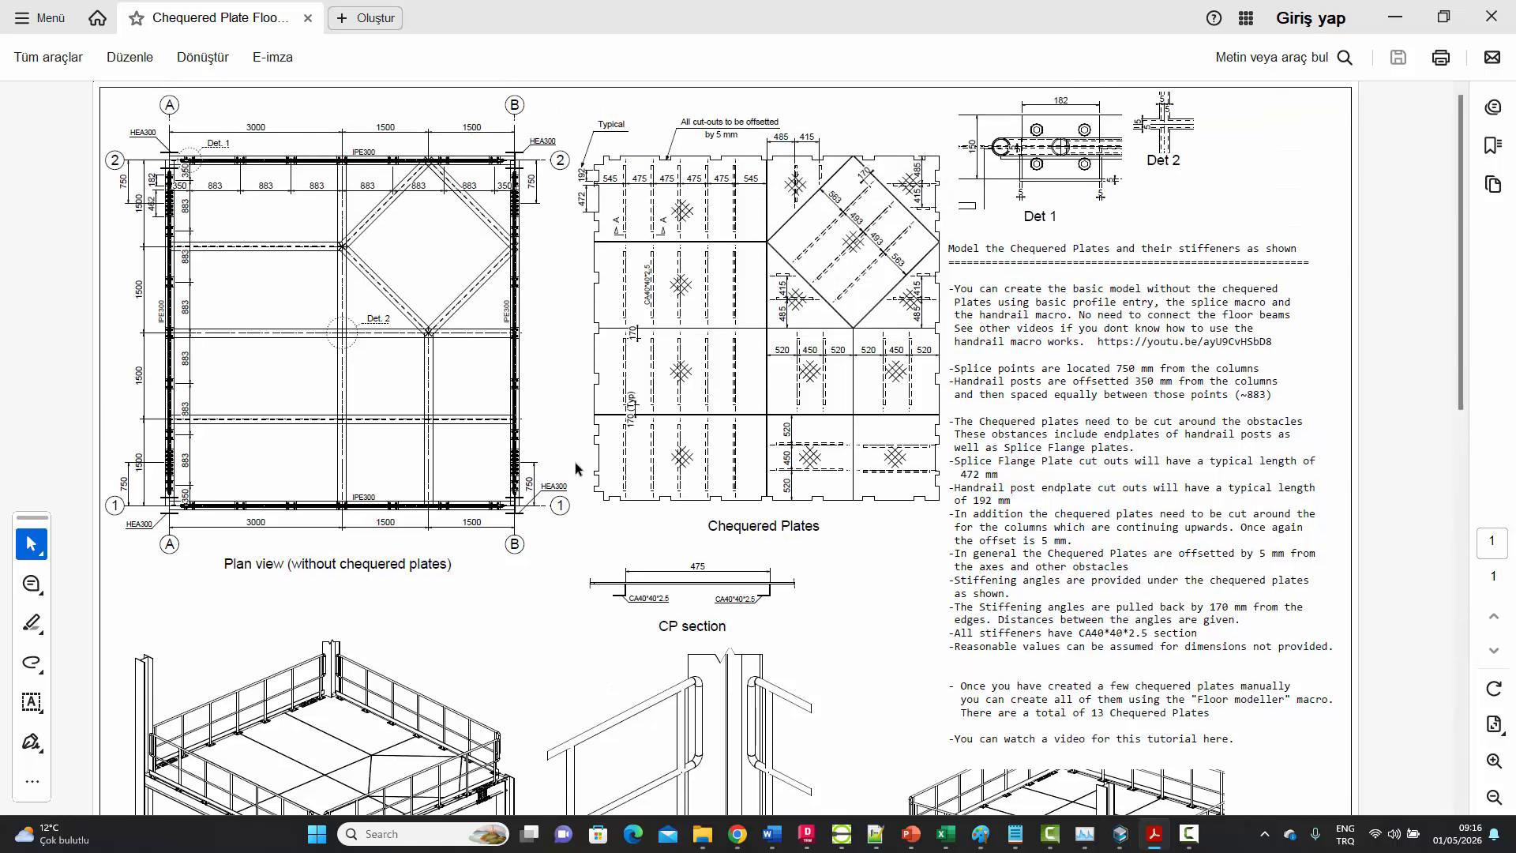
scroll(491, 455, "up", 1, "ctrl")
scroll(635, 161, "up", 4, "ctrl")
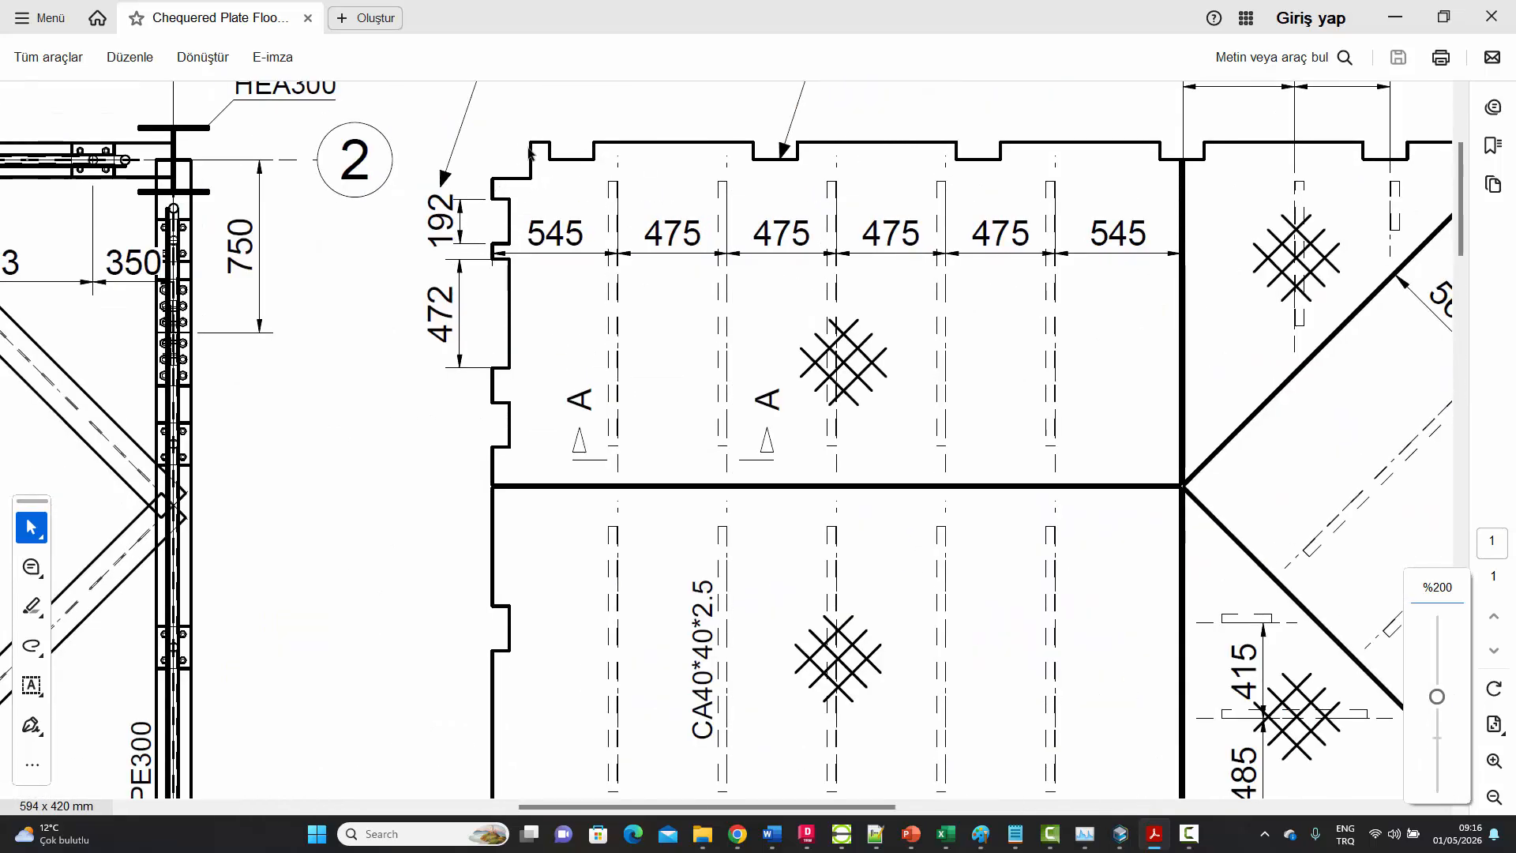
scroll(567, 207, "down", 11)
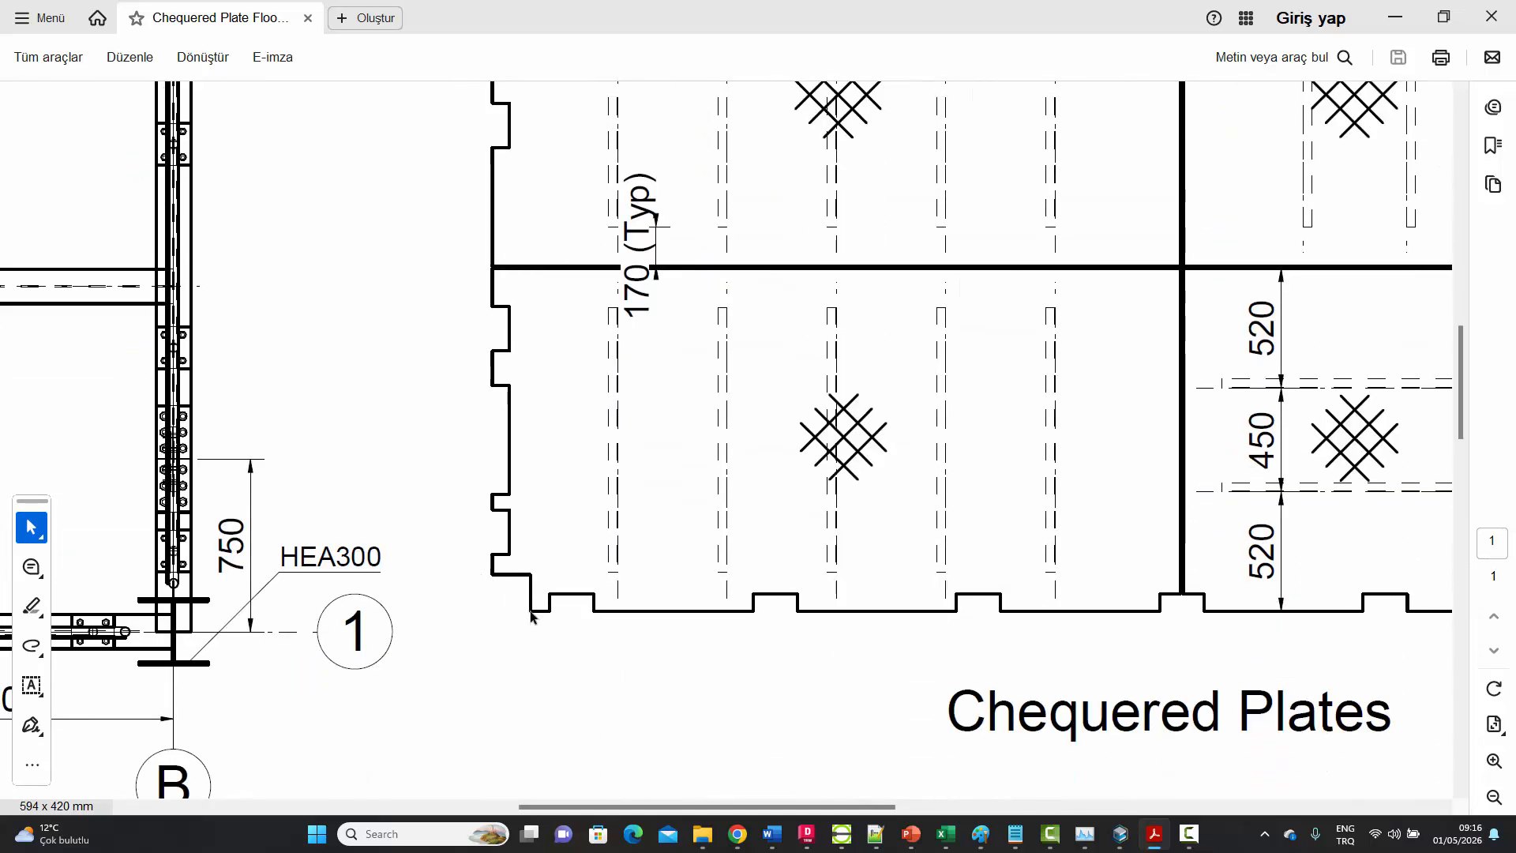
scroll(505, 577, "down", 4, "ctrl")
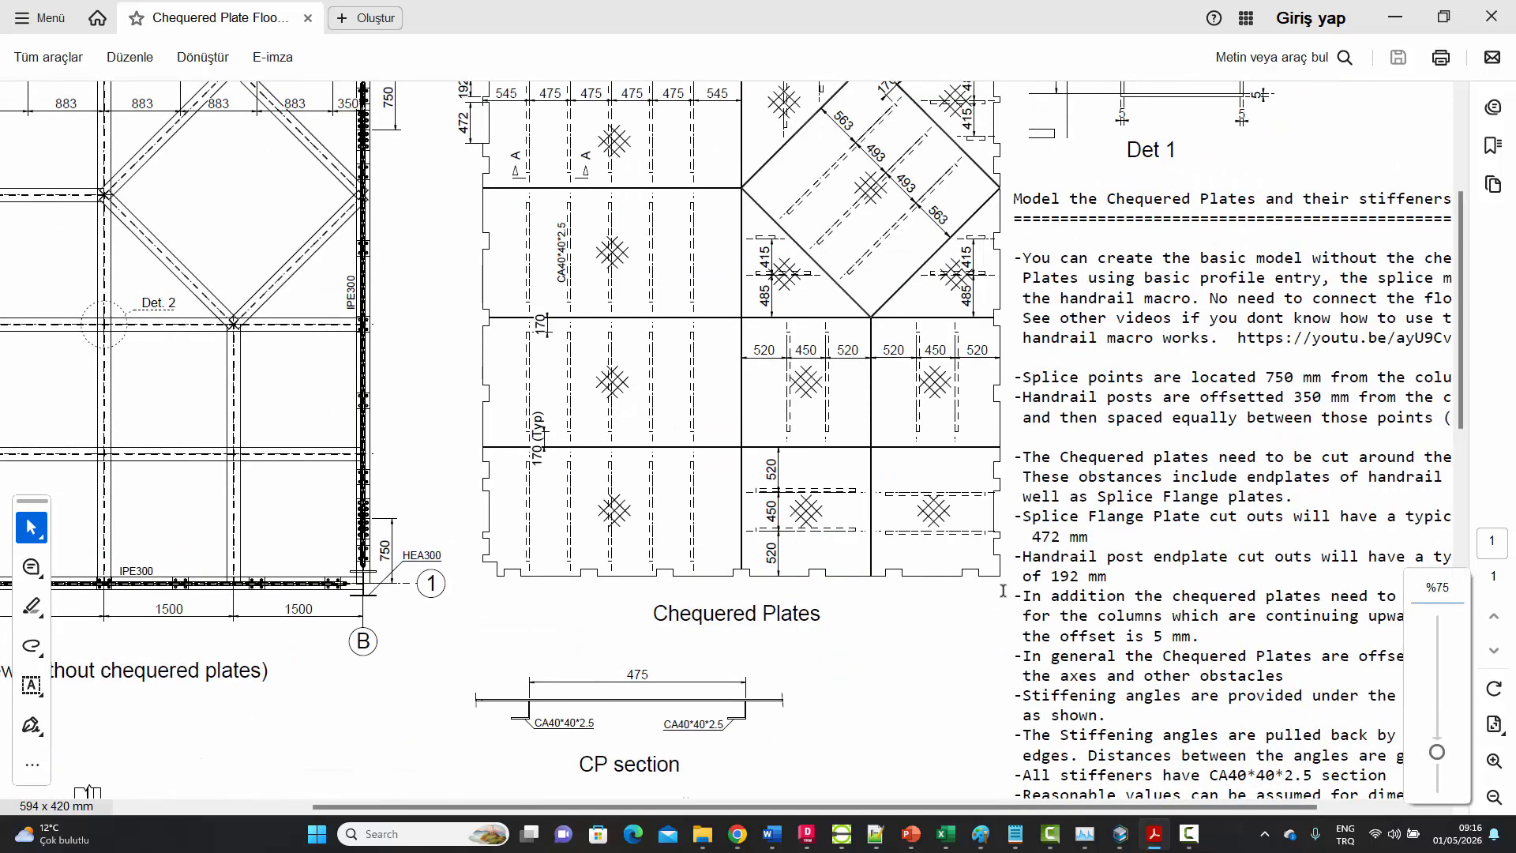
scroll(1003, 585, "up", 7, "ctrl")
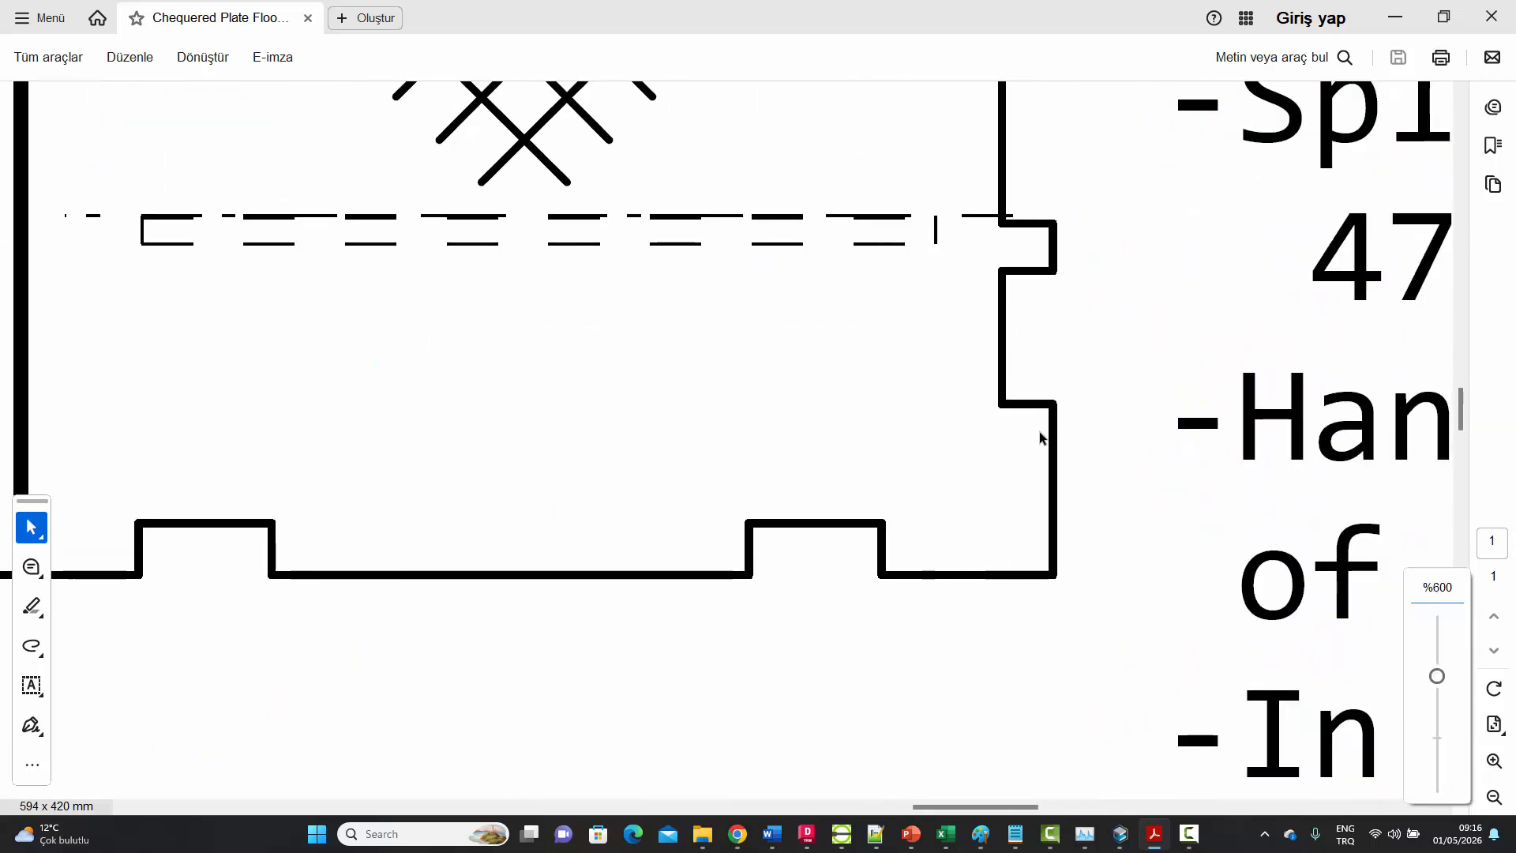
scroll(947, 532, "down", 8, "ctrl")
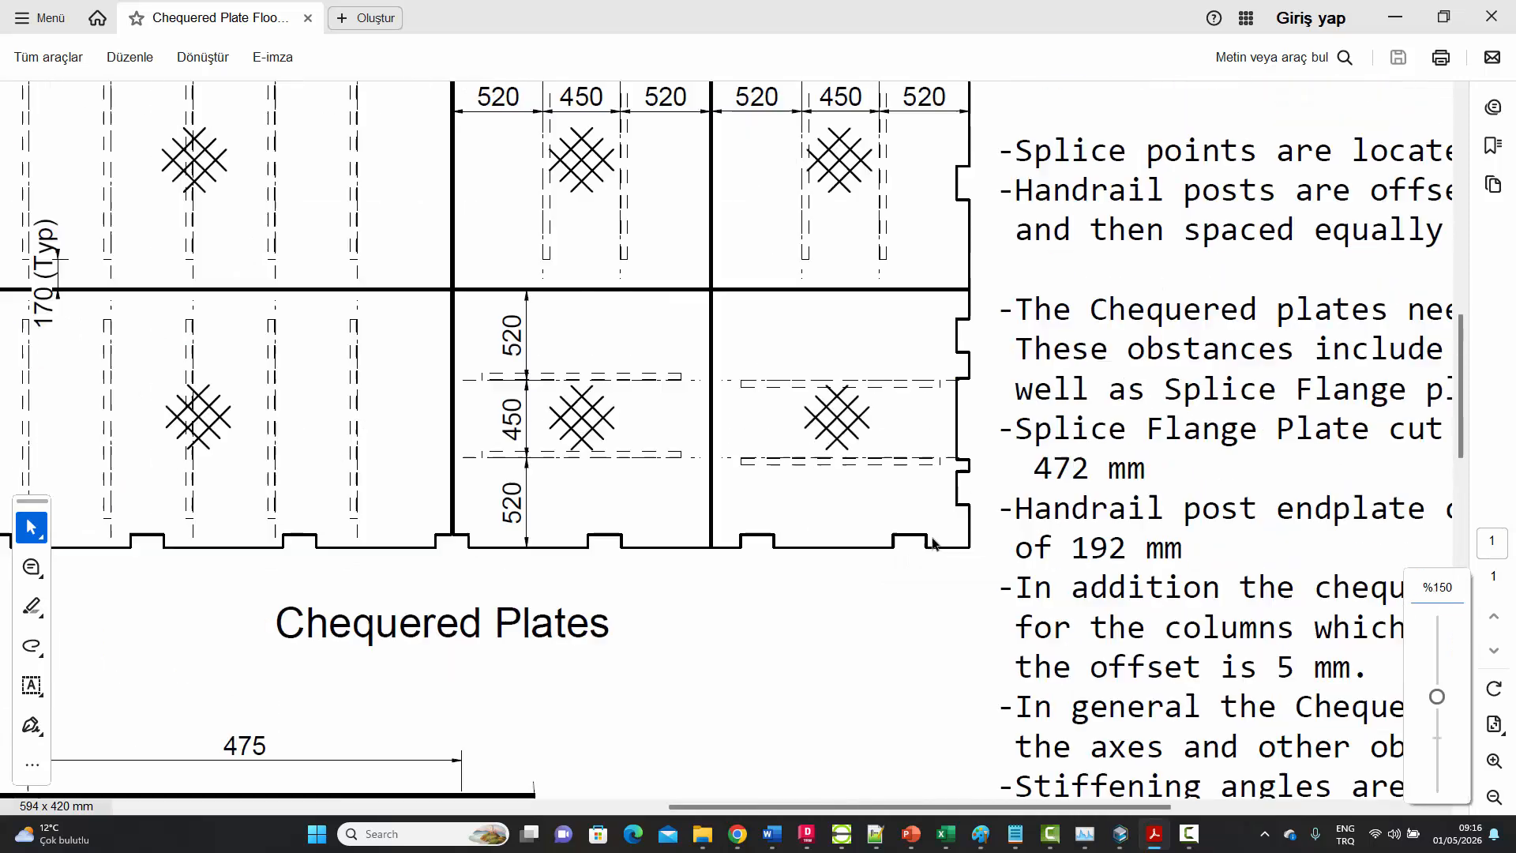
scroll(930, 525, "up", 3)
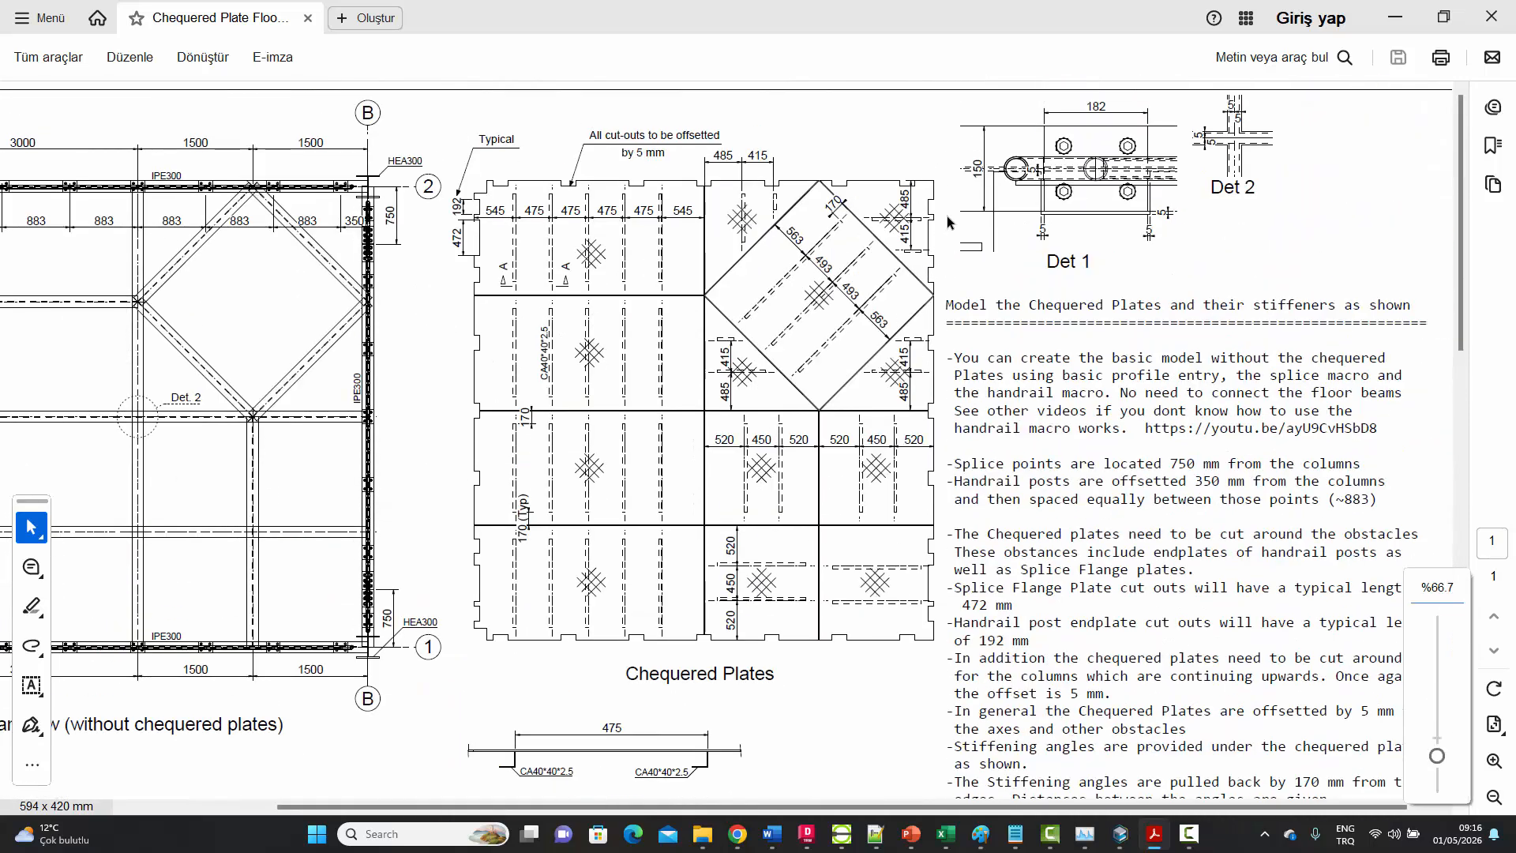
- Examine the cut-out offsets in Det 1 and the plate gaps in Det 2, and locate the Det. 2 joint in the plan and plate views
scroll(1183, 160, "up", 5, "ctrl")
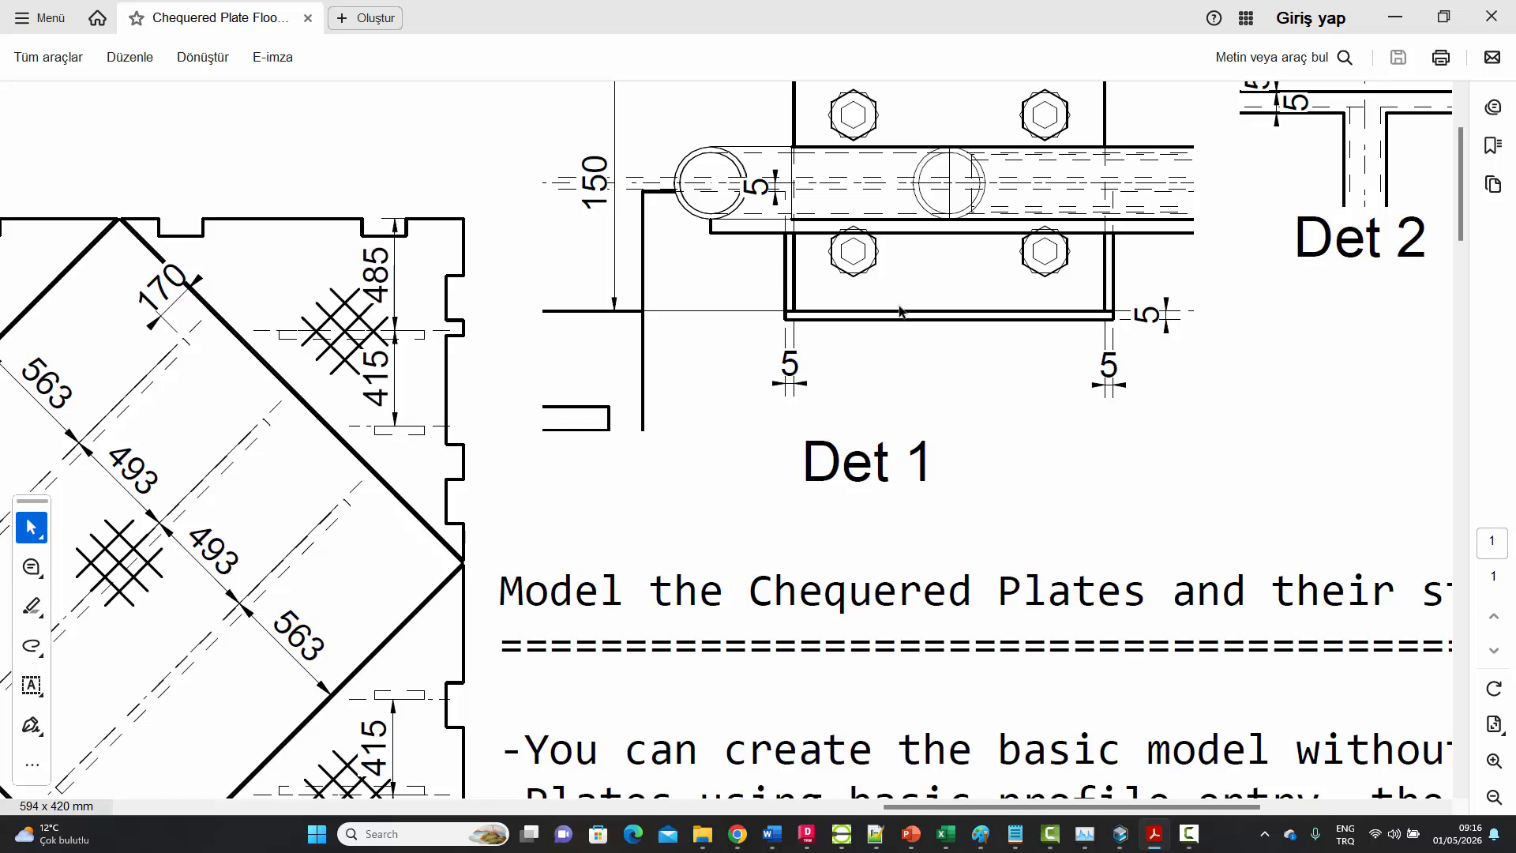
scroll(829, 308, "down", 2, "ctrl")
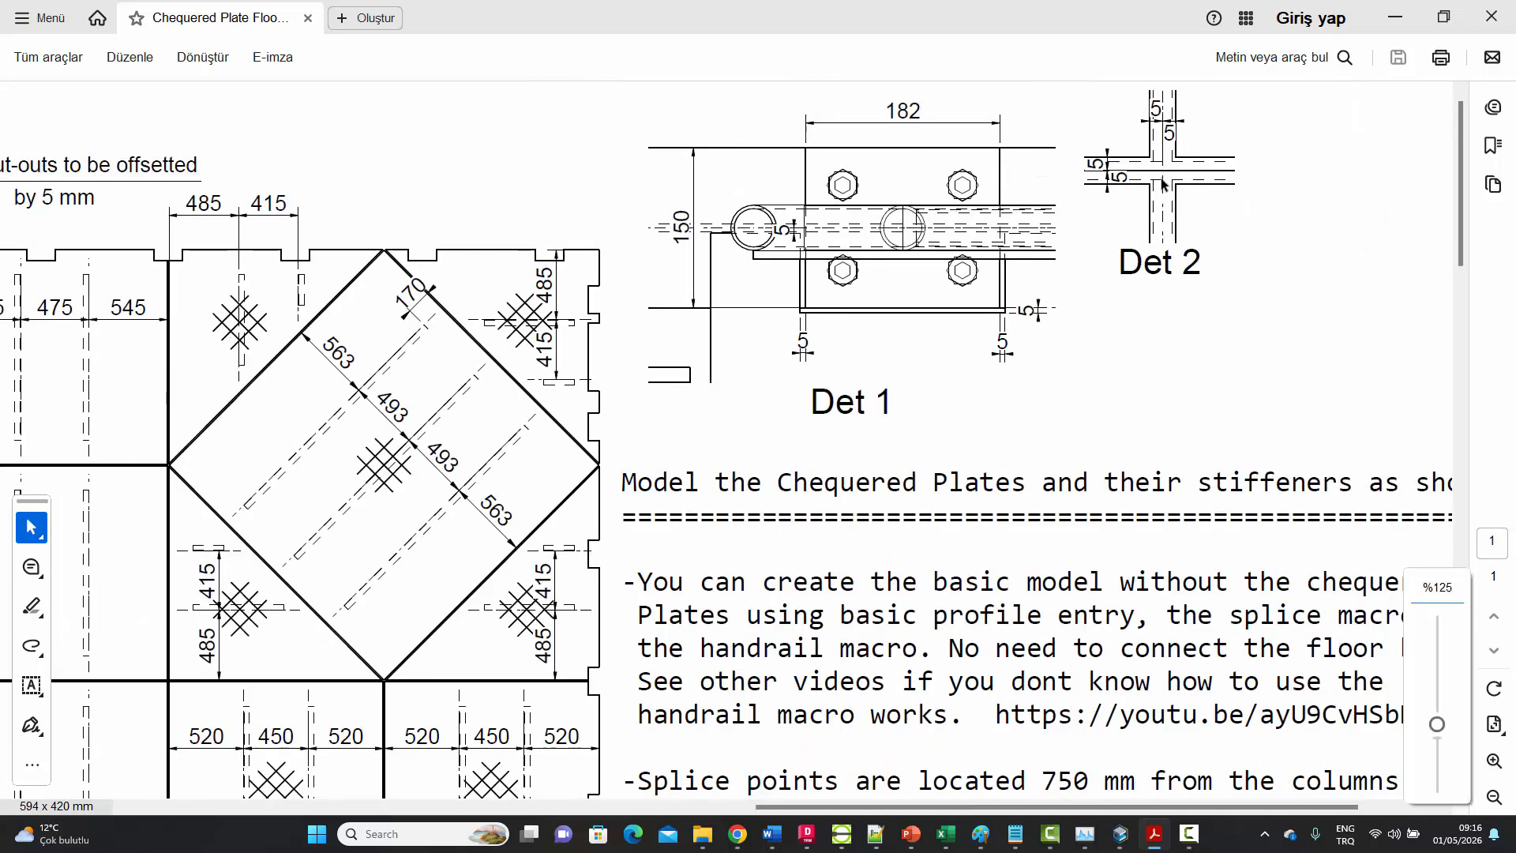
scroll(1101, 317, "down", 1, "ctrl")
scroll(624, 442, "down", 2)
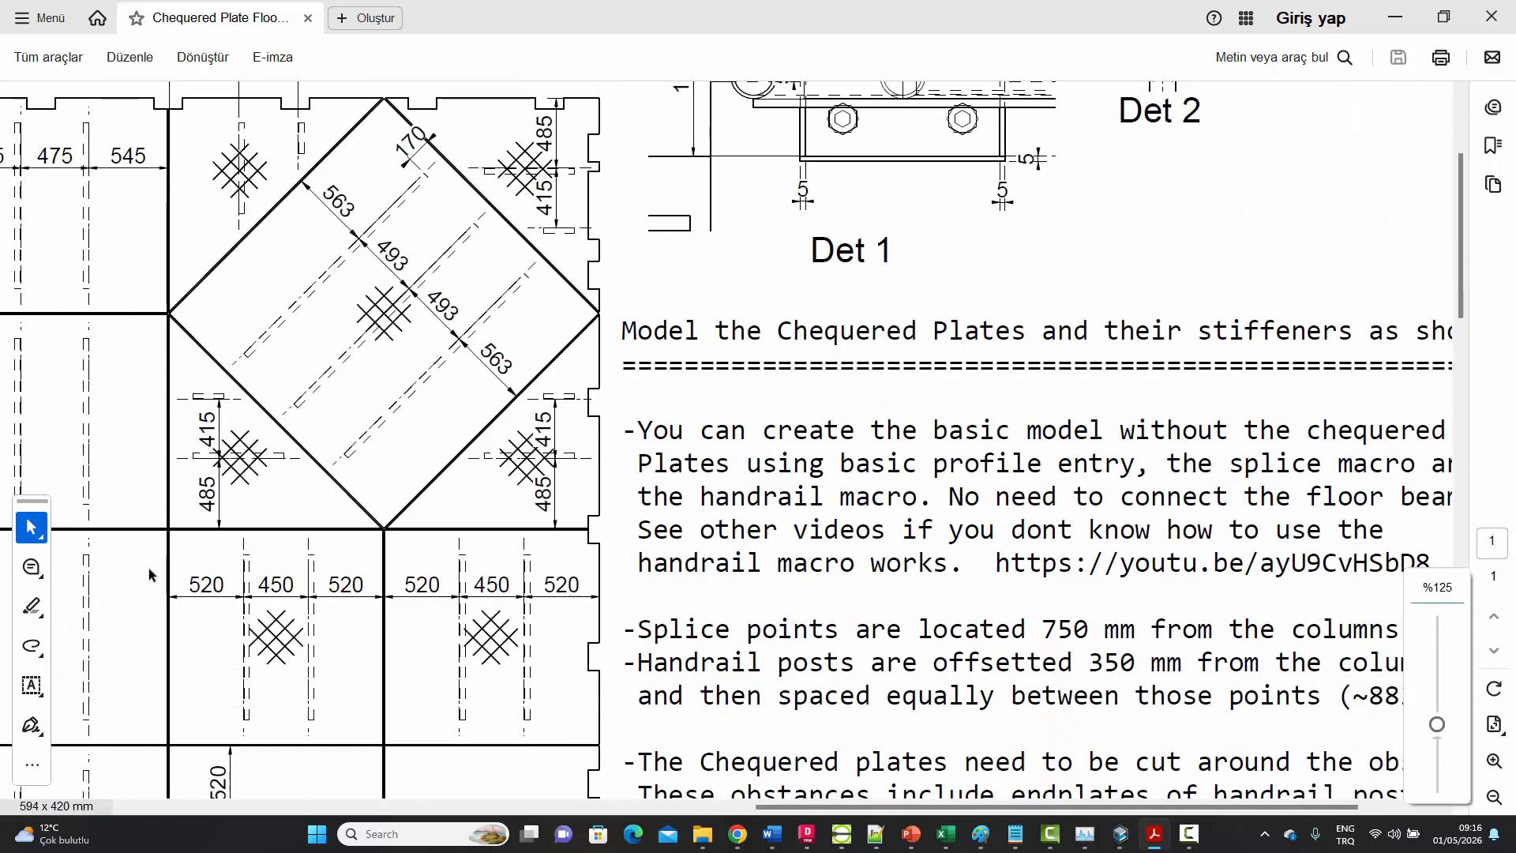
scroll(257, 554, "down", 1, "ctrl")
scroll(257, 555, "down", 1)
scroll(267, 425, "up", 4, "ctrl")
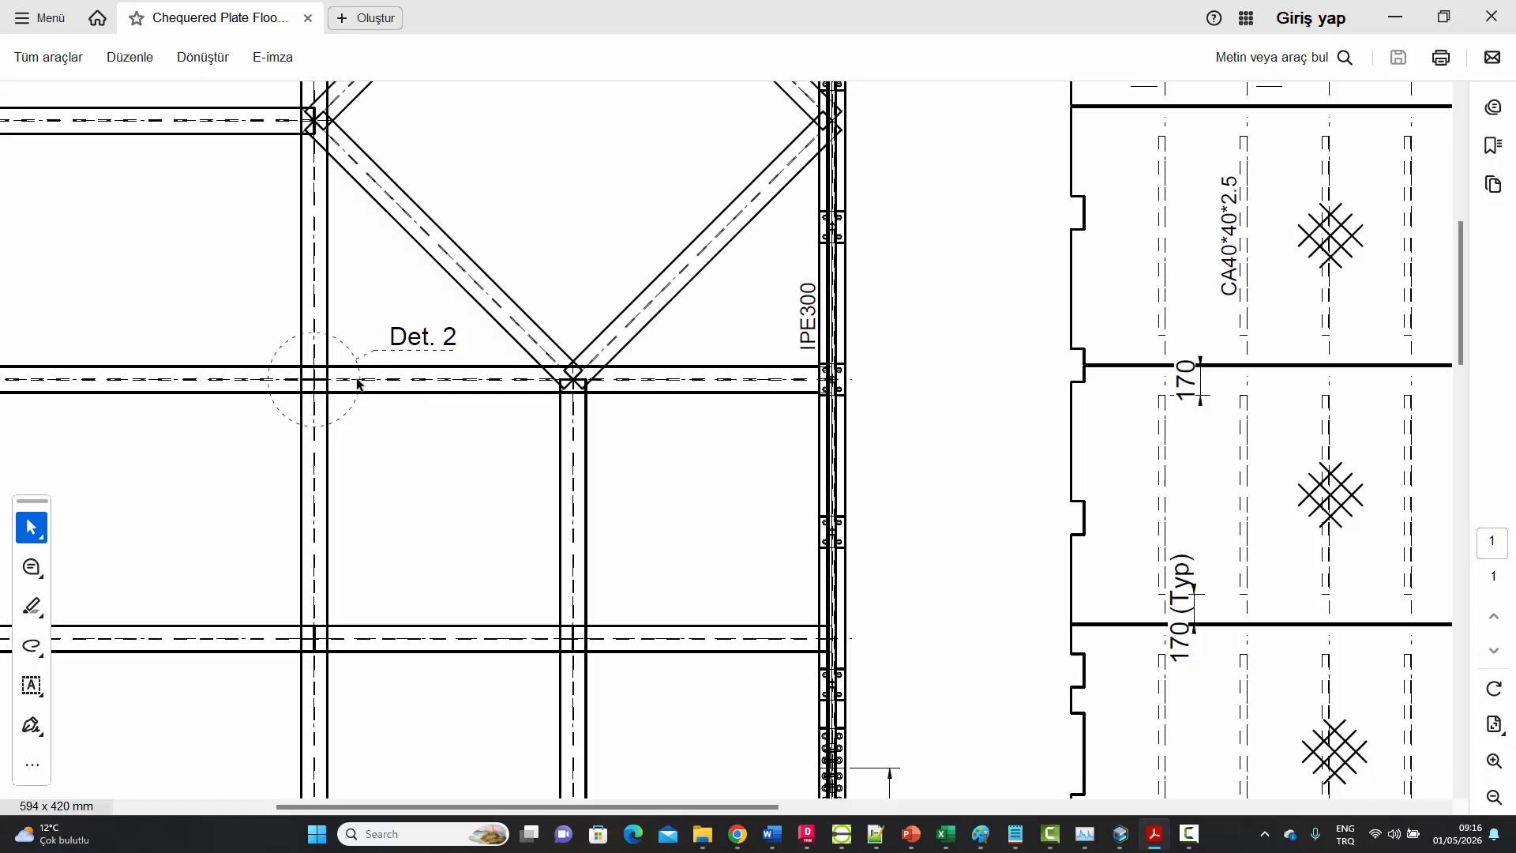
scroll(542, 423, "down", 3, "ctrl")
scroll(1032, 400, "up", 5, "ctrl")
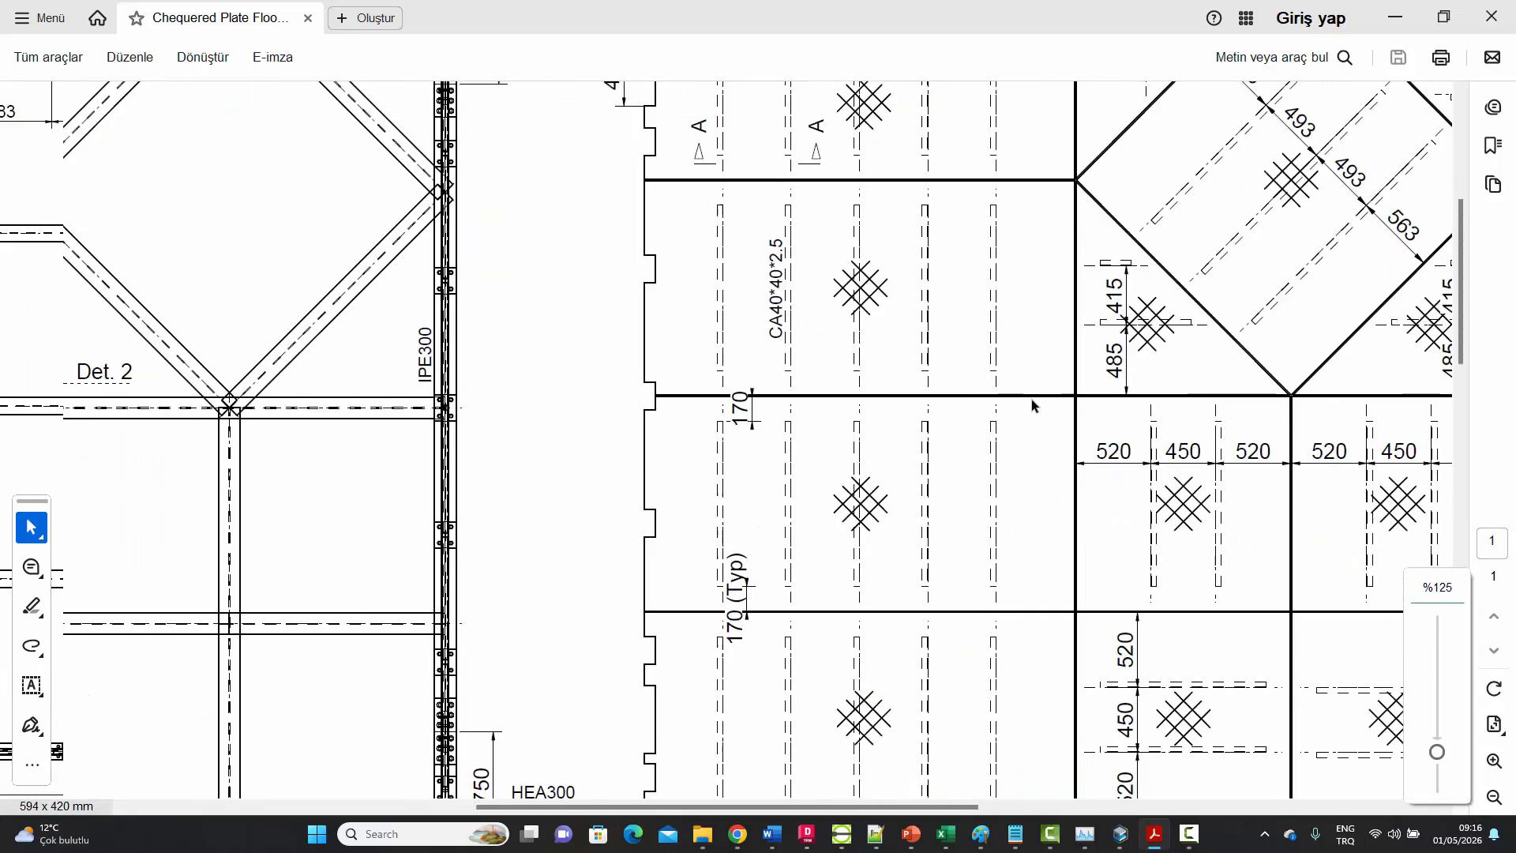
scroll(1047, 401, "up", 5, "ctrl")
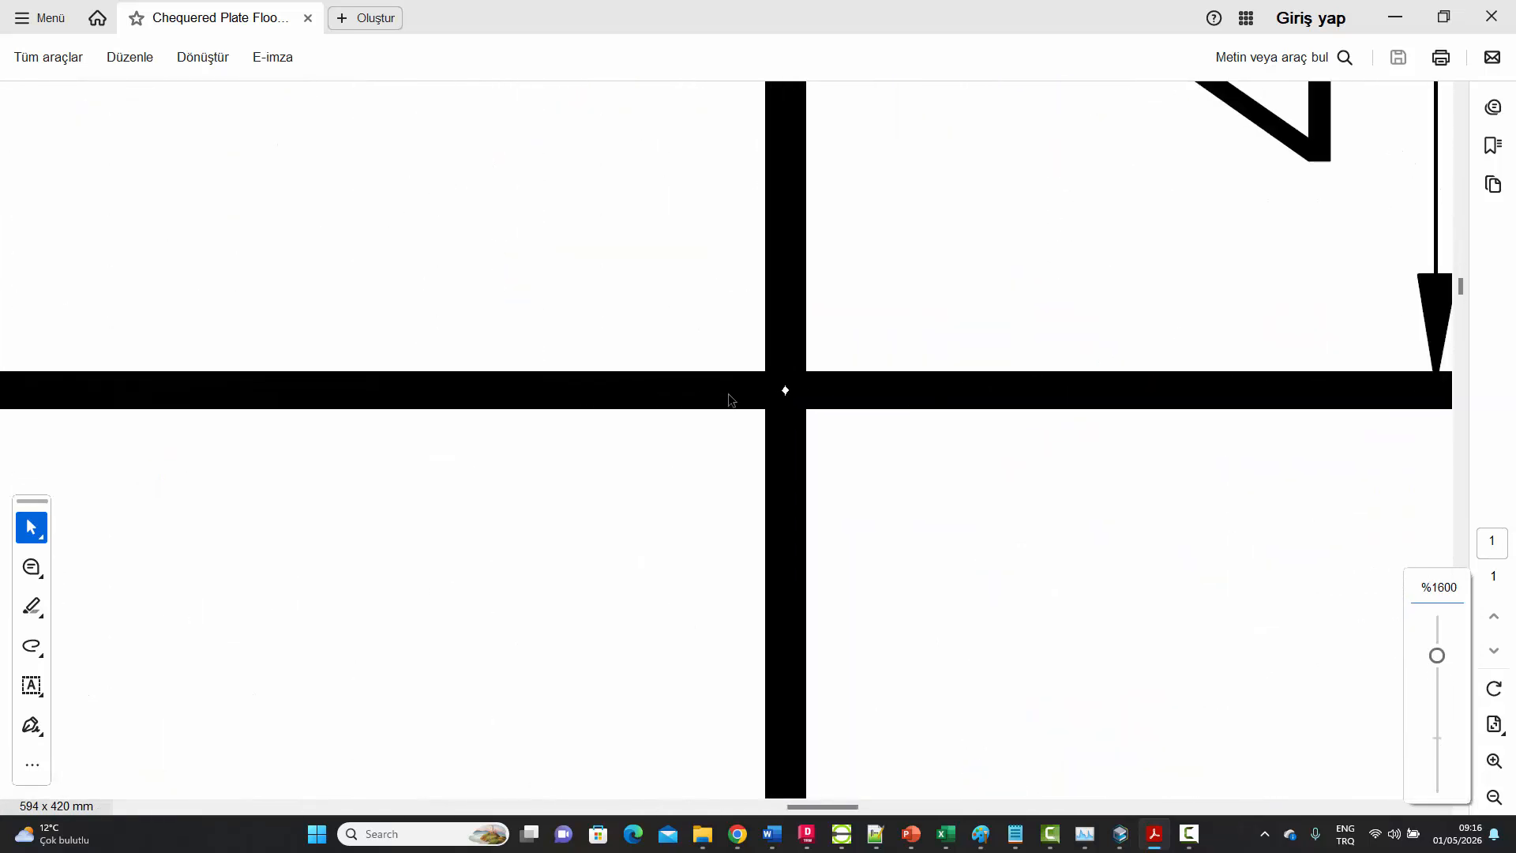
- Compare the plate joint at Det. 2 in the plan and Chequered Plates views with the gap offsets in the Det 2 detail
scroll(727, 446, "down", 5, "ctrl")
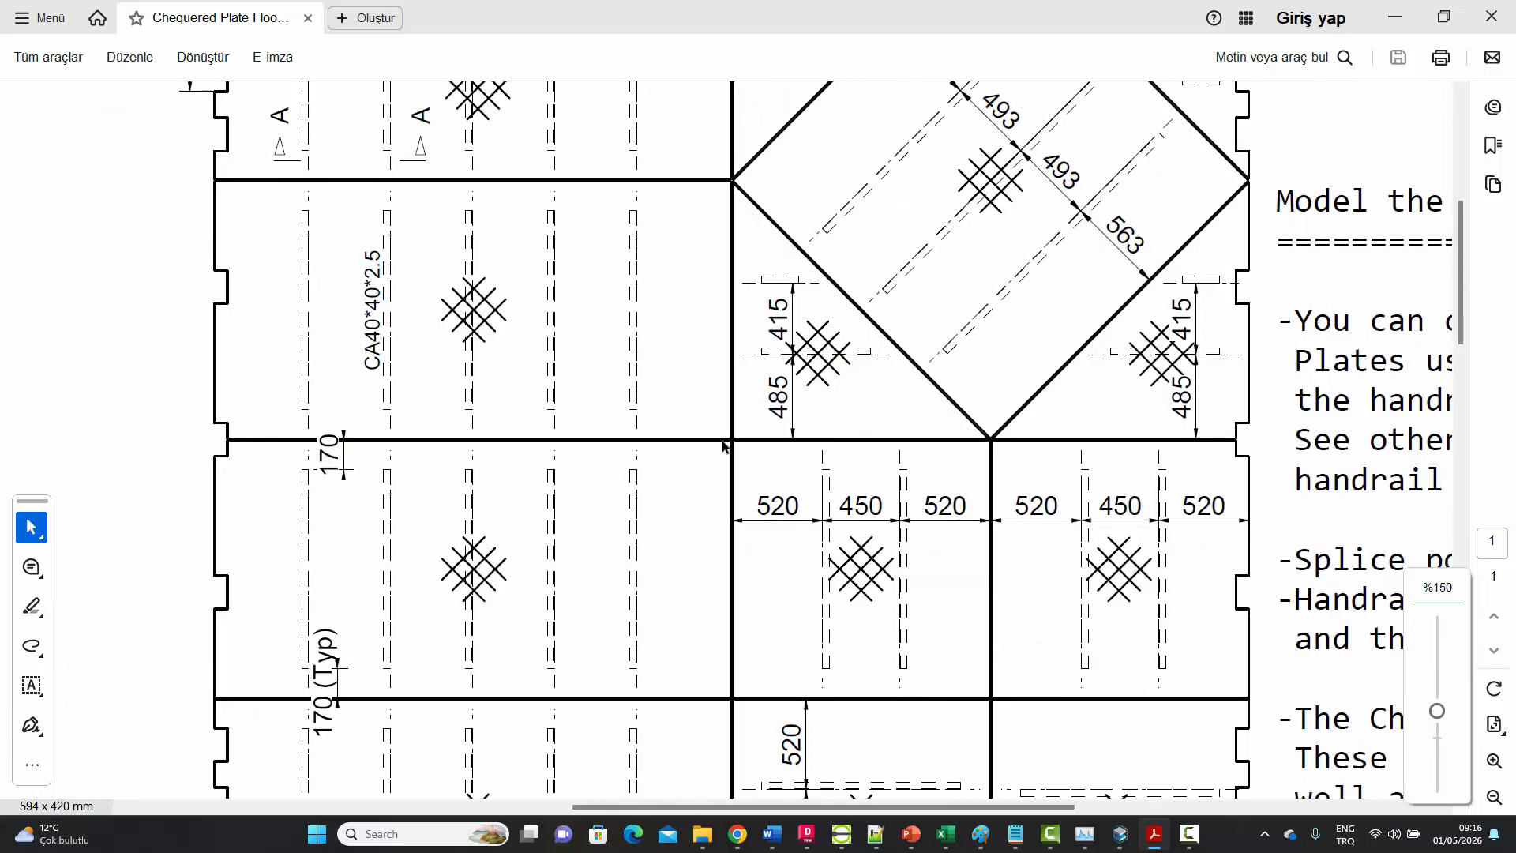
scroll(724, 445, "down", 3, "ctrl")
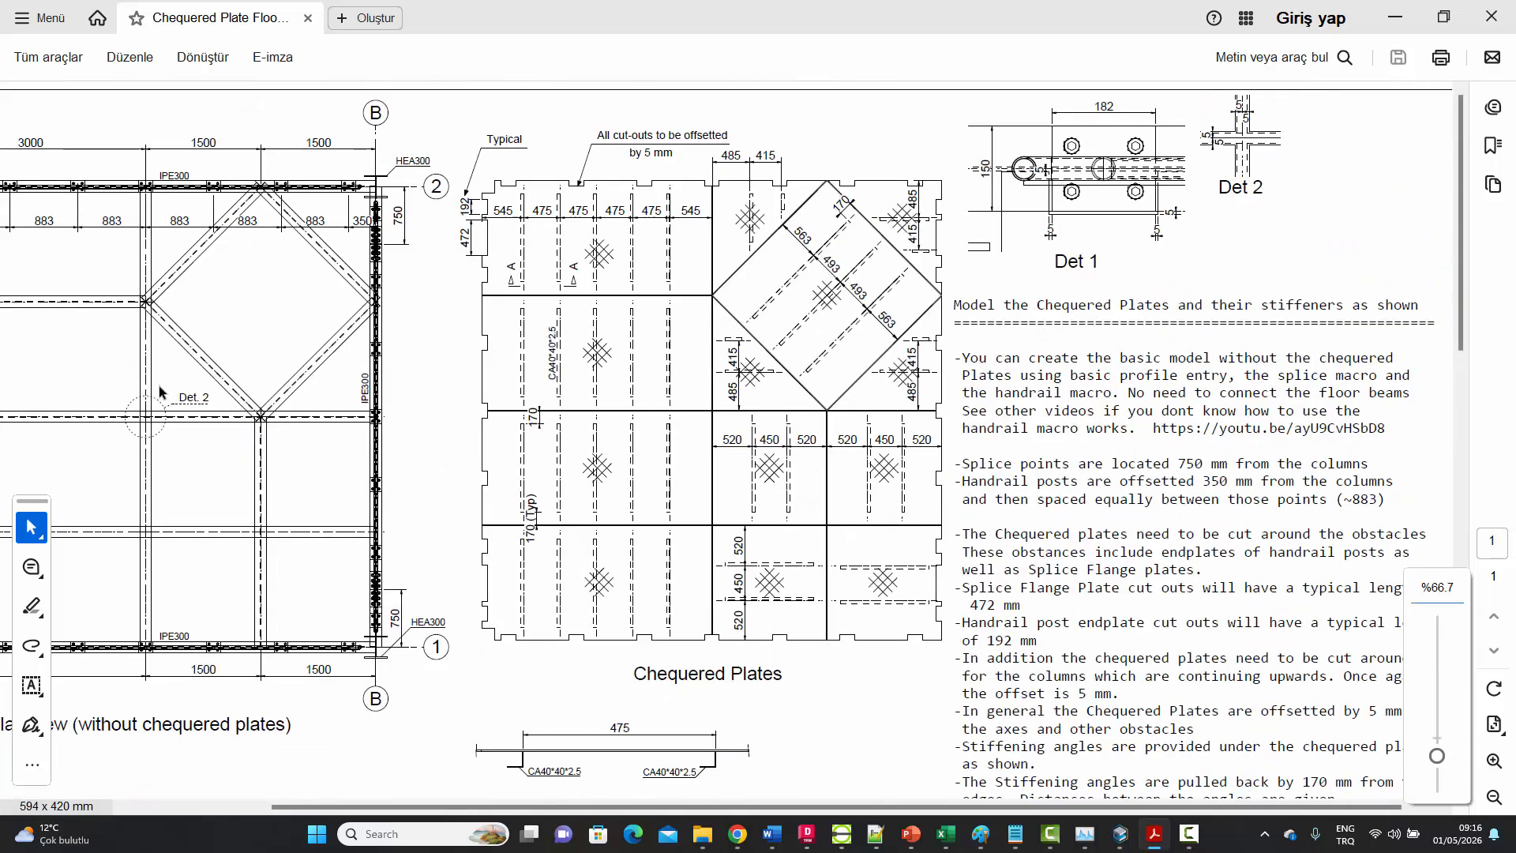
scroll(1305, 180, "up", 5, "ctrl")
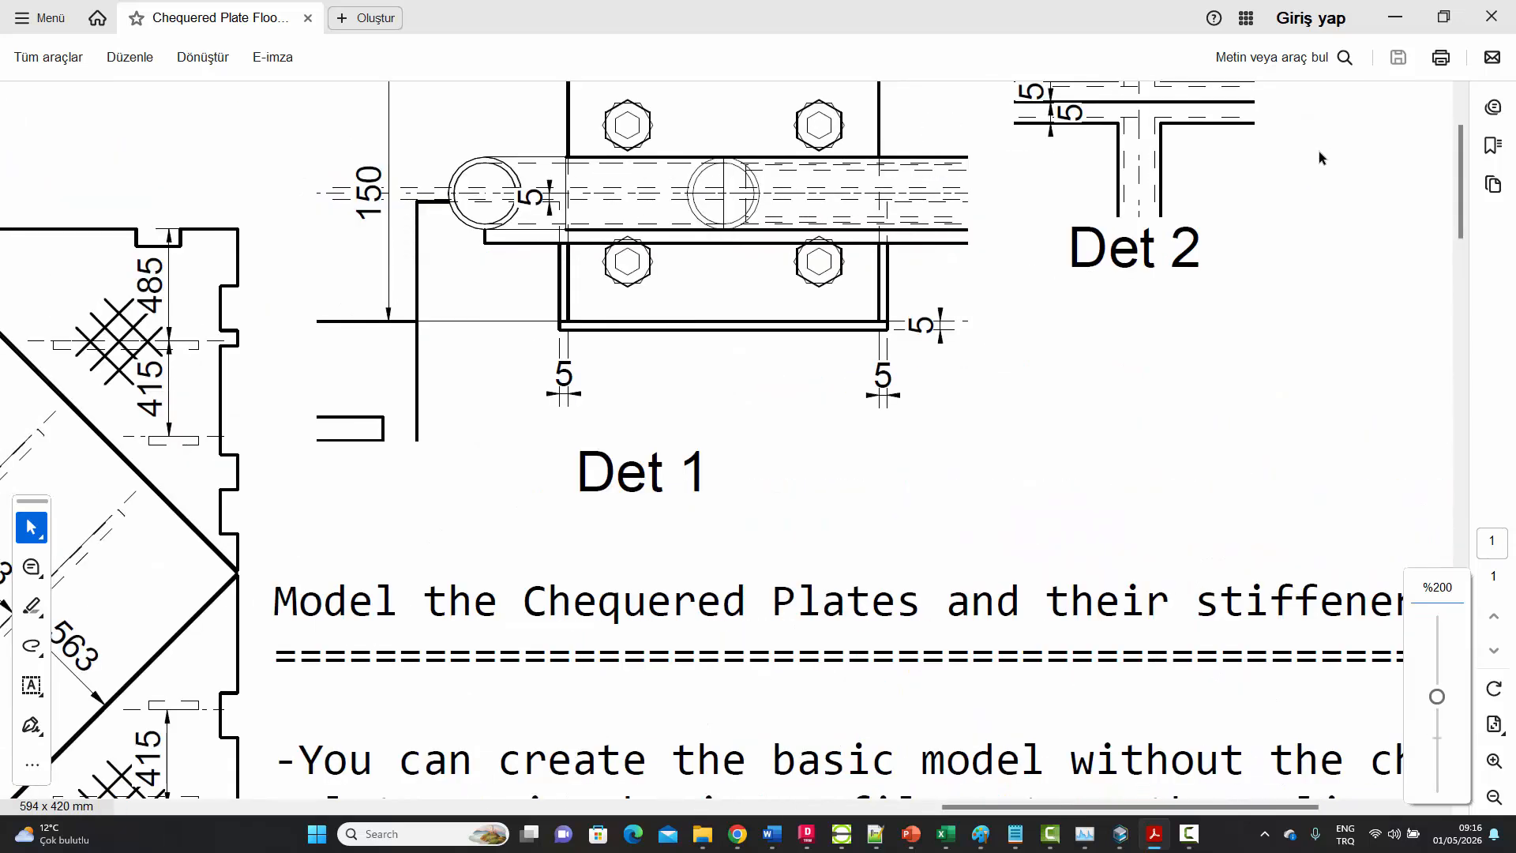
scroll(1152, 305, "up", 1)
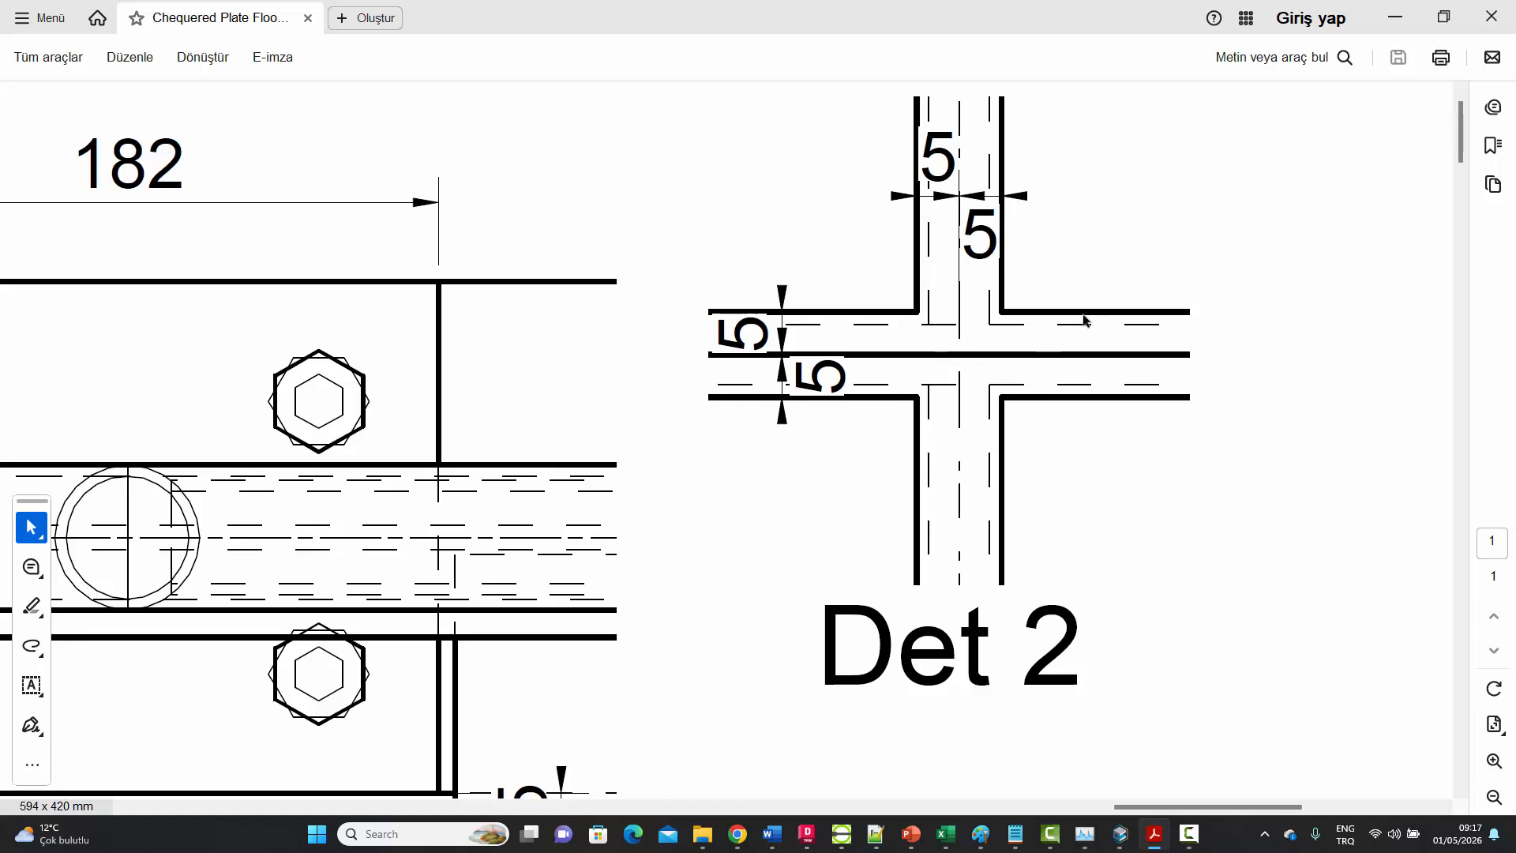
scroll(910, 382, "down", 10, "ctrl")
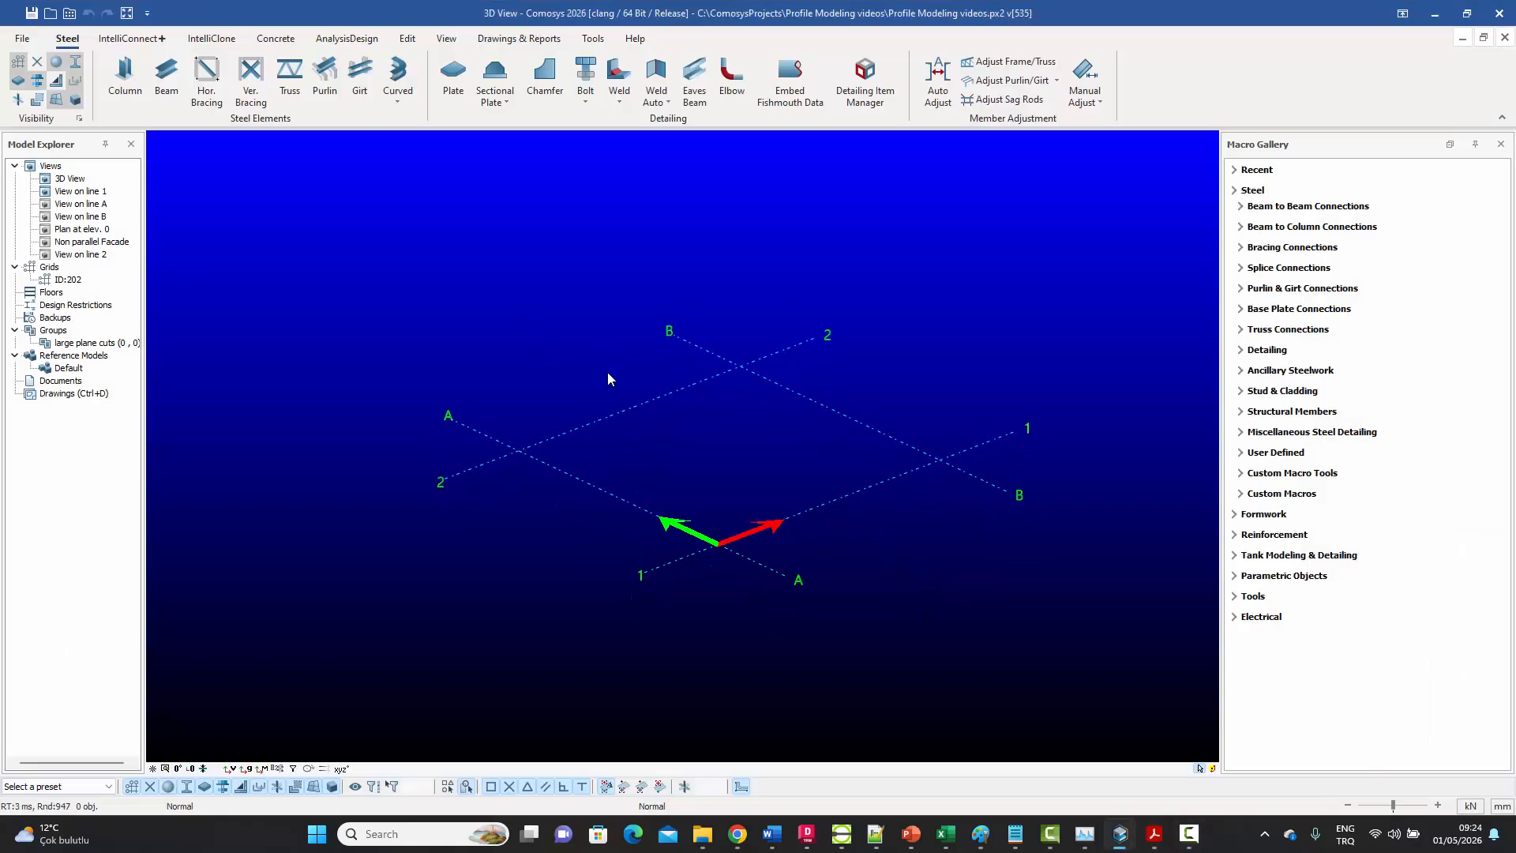
- Switch to Comosys and place columns at the four grid intersections A-1, A-2, B-2 and B-1
left_click(125, 75)
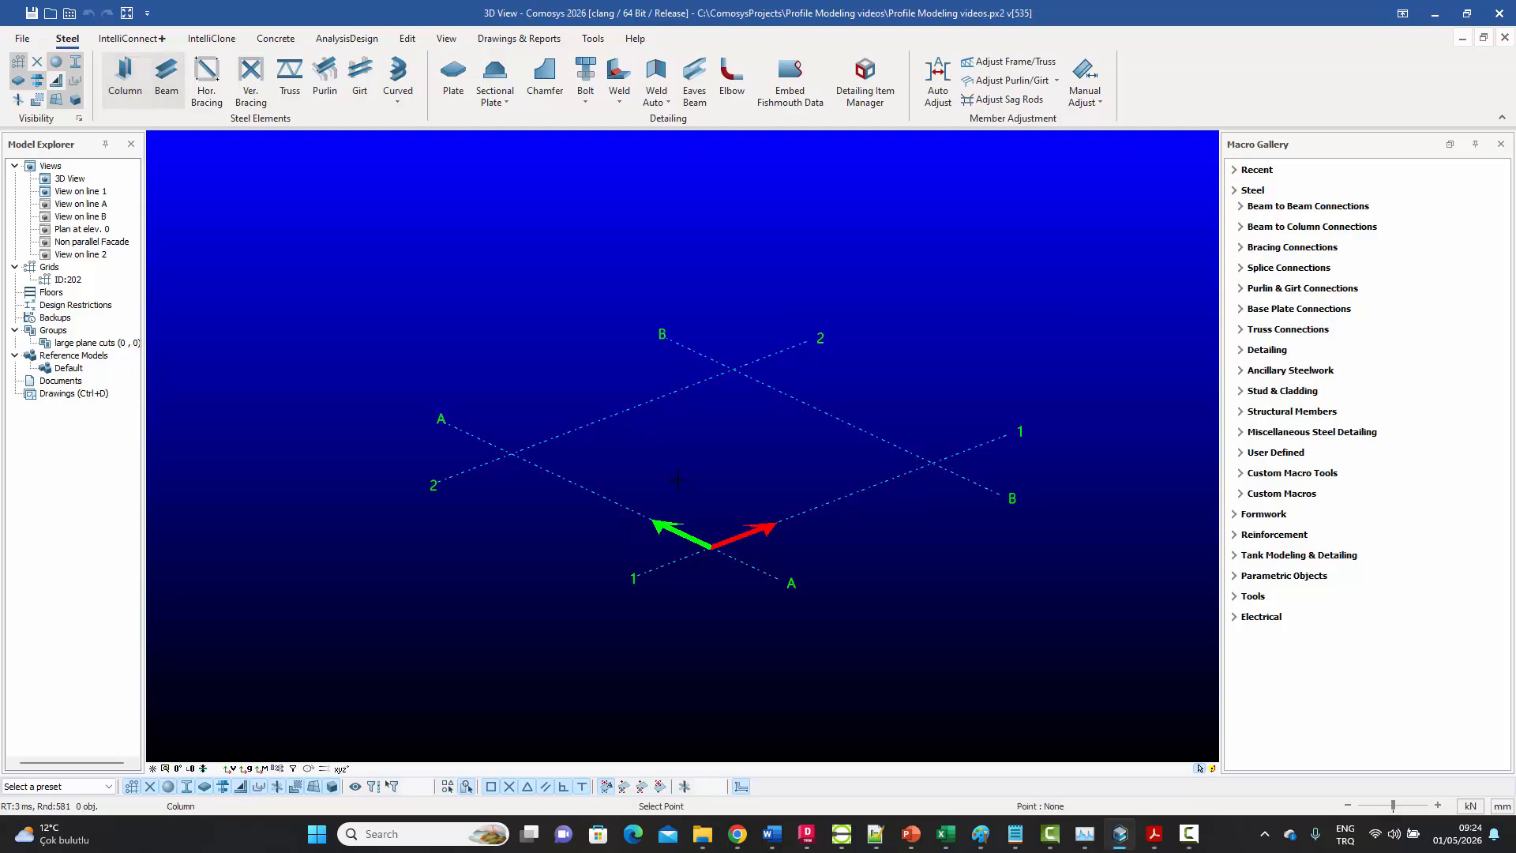
left_click(711, 547)
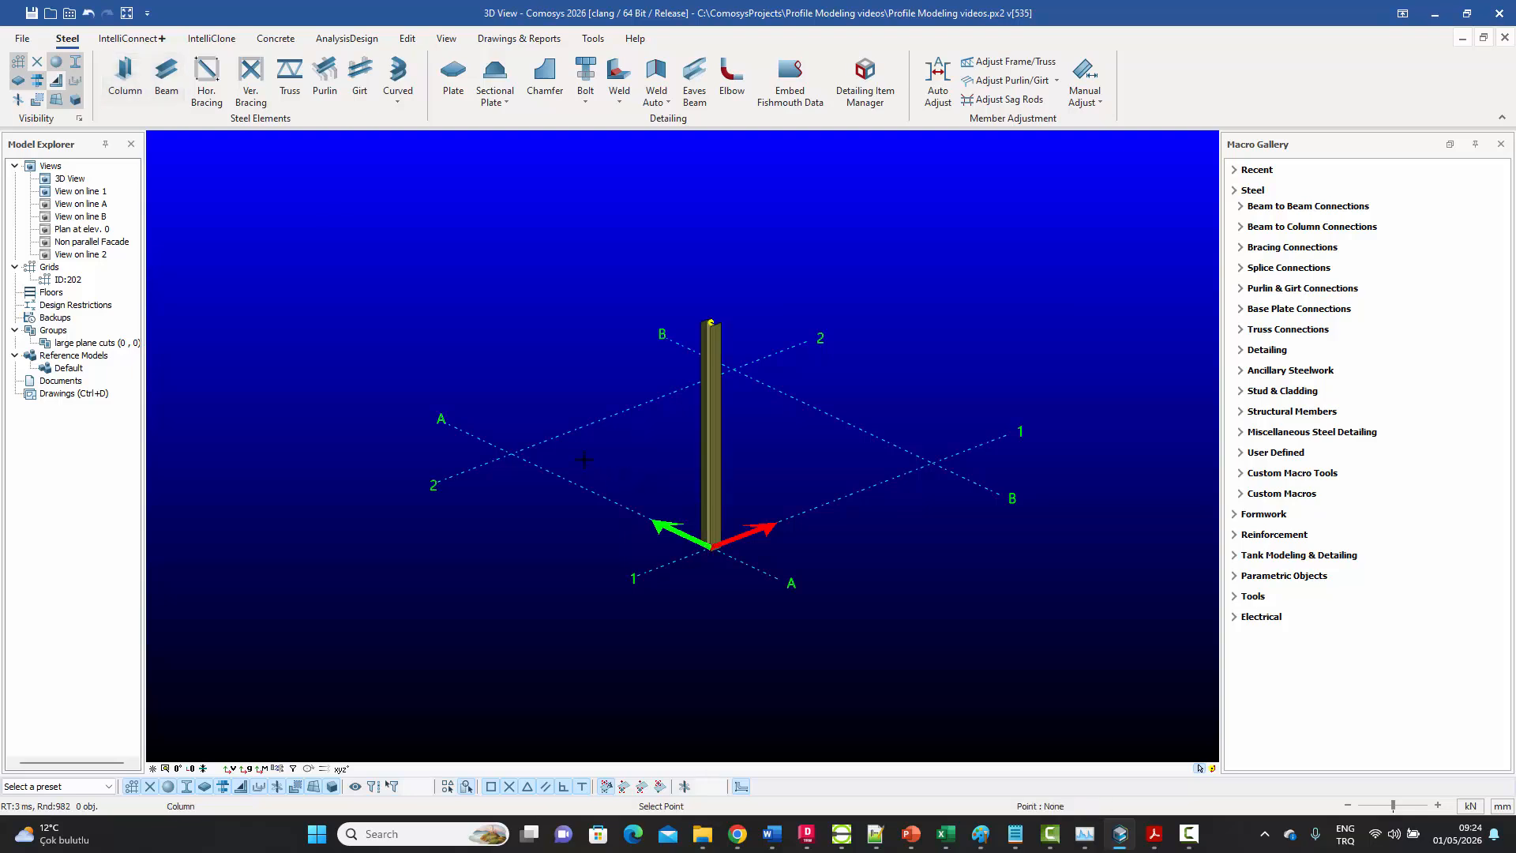
left_click(514, 453)
left_click(735, 368)
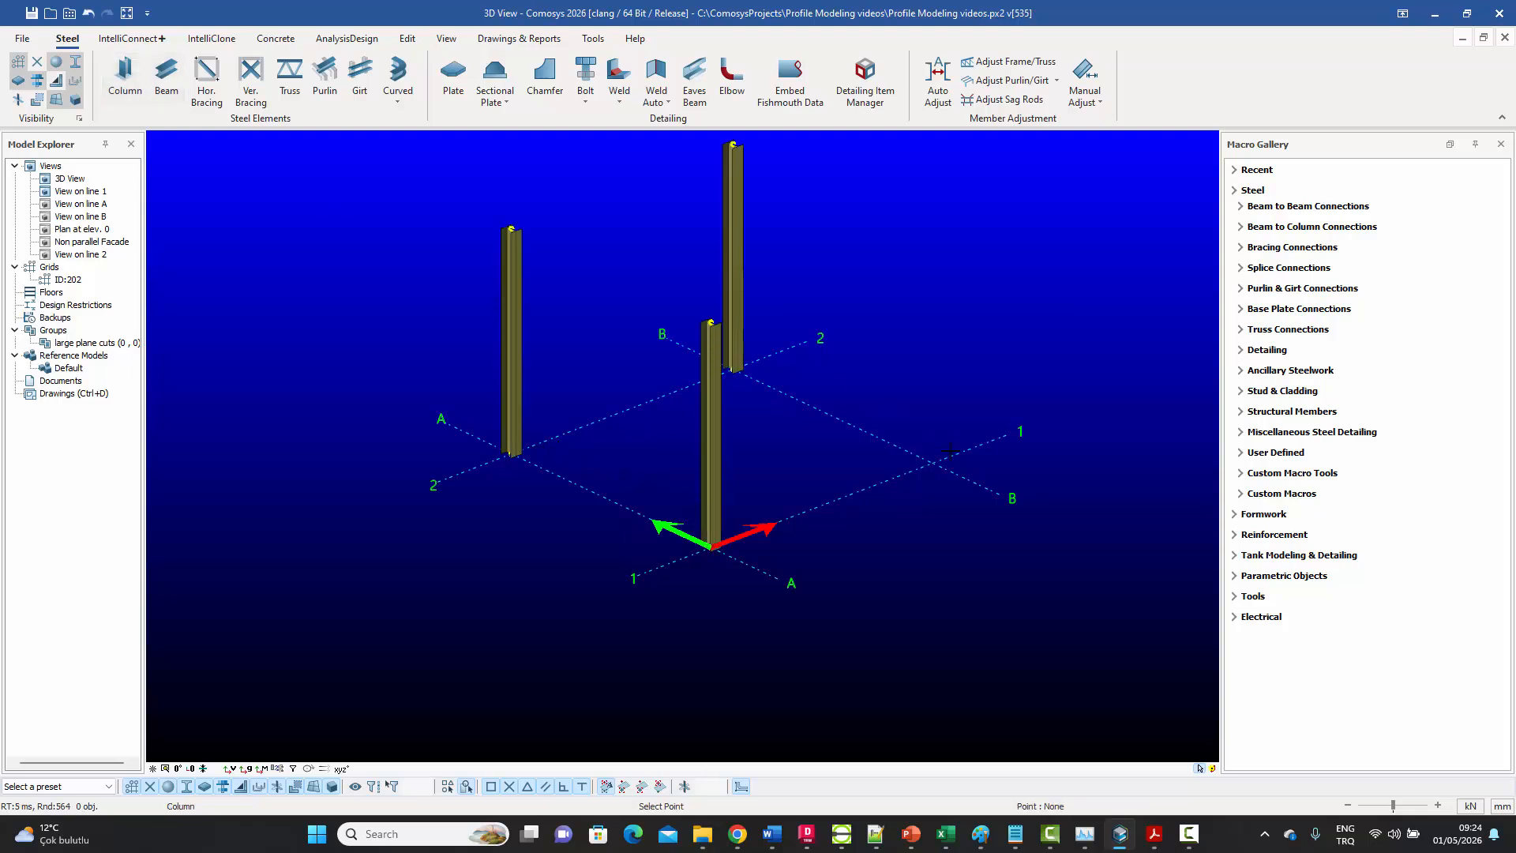
left_click(930, 464)
right_click(835, 399)
left_click(869, 408)
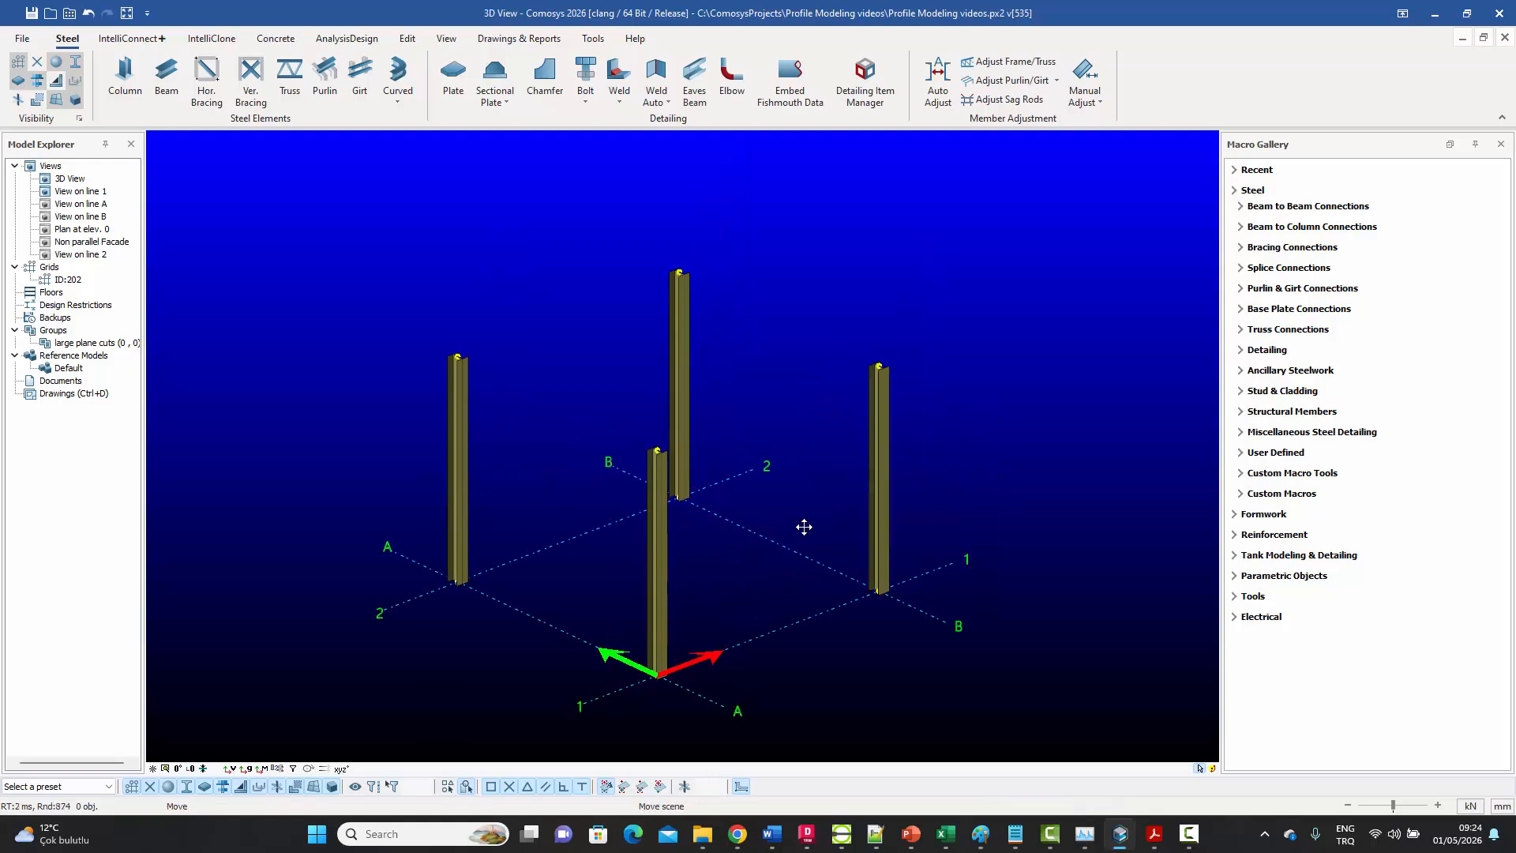
- Model four perimeter beams between the column tops along grid lines 2, B, 1 and A
left_click(166, 79)
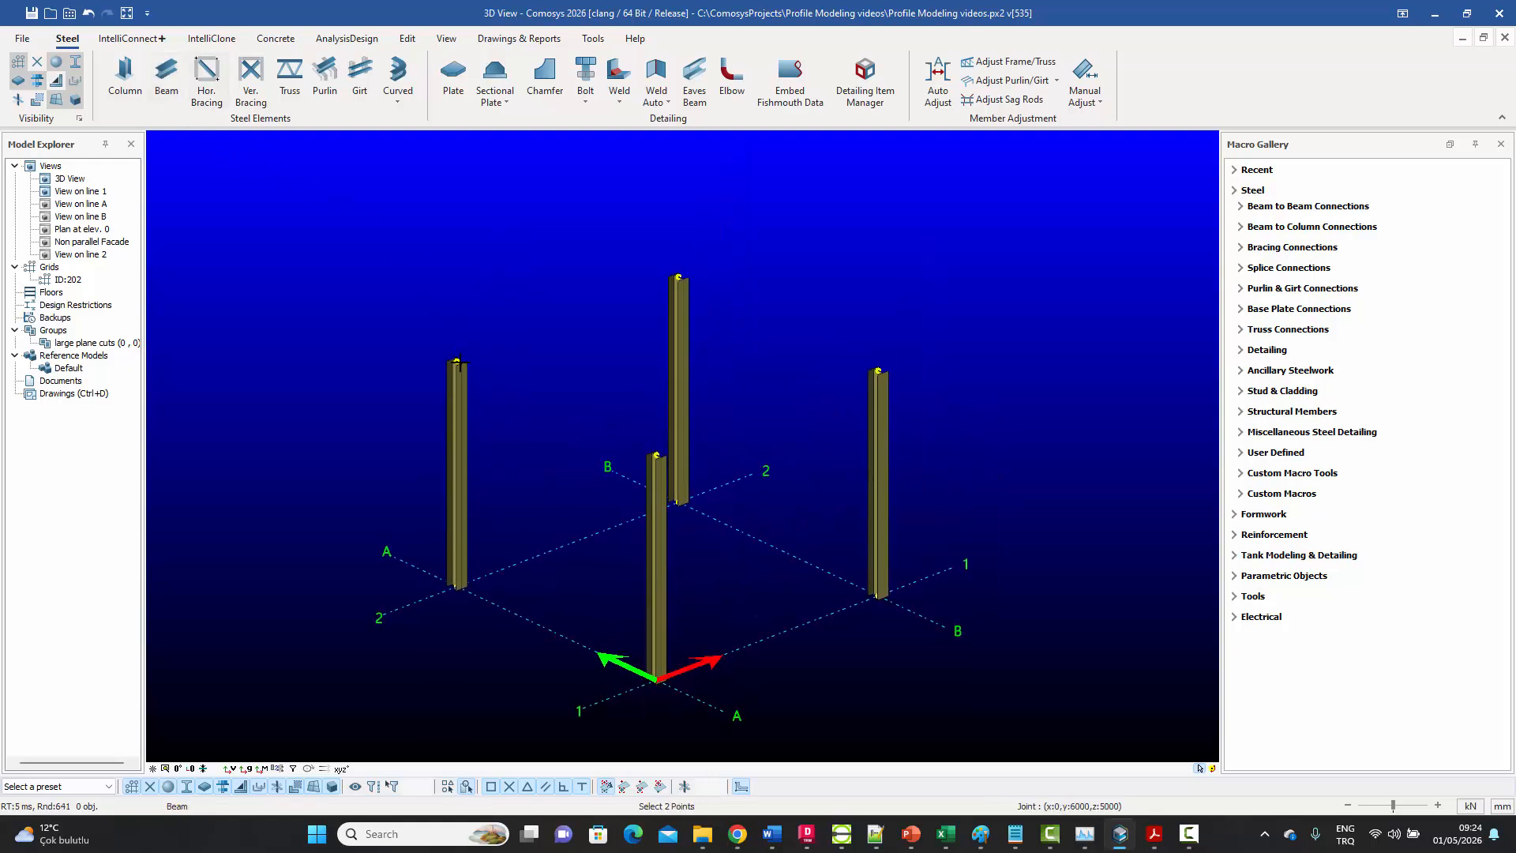
left_click(456, 361)
left_click(679, 277)
left_click(680, 278)
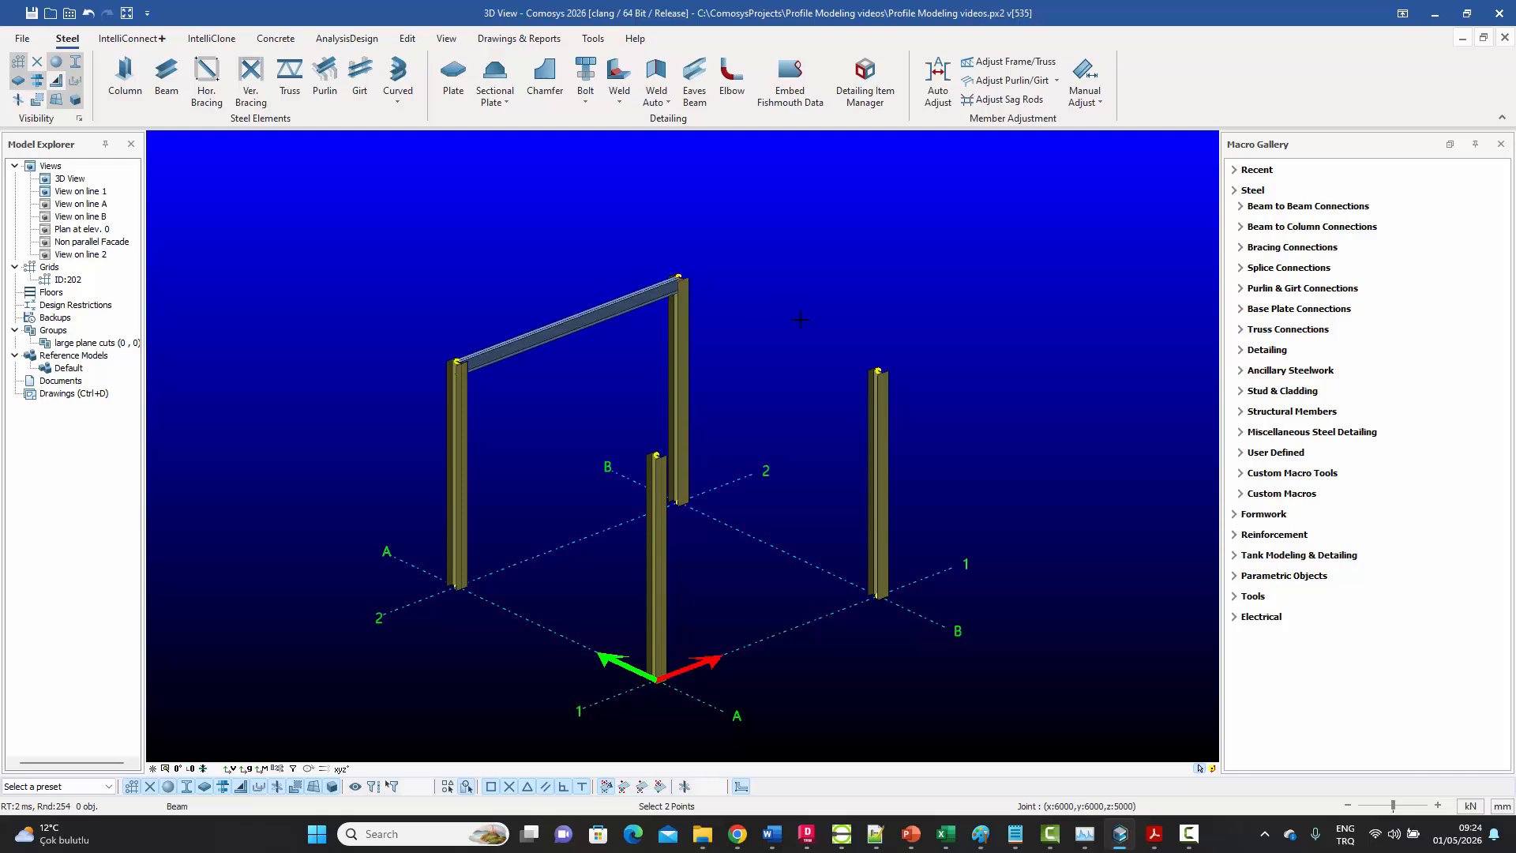
left_click(882, 370)
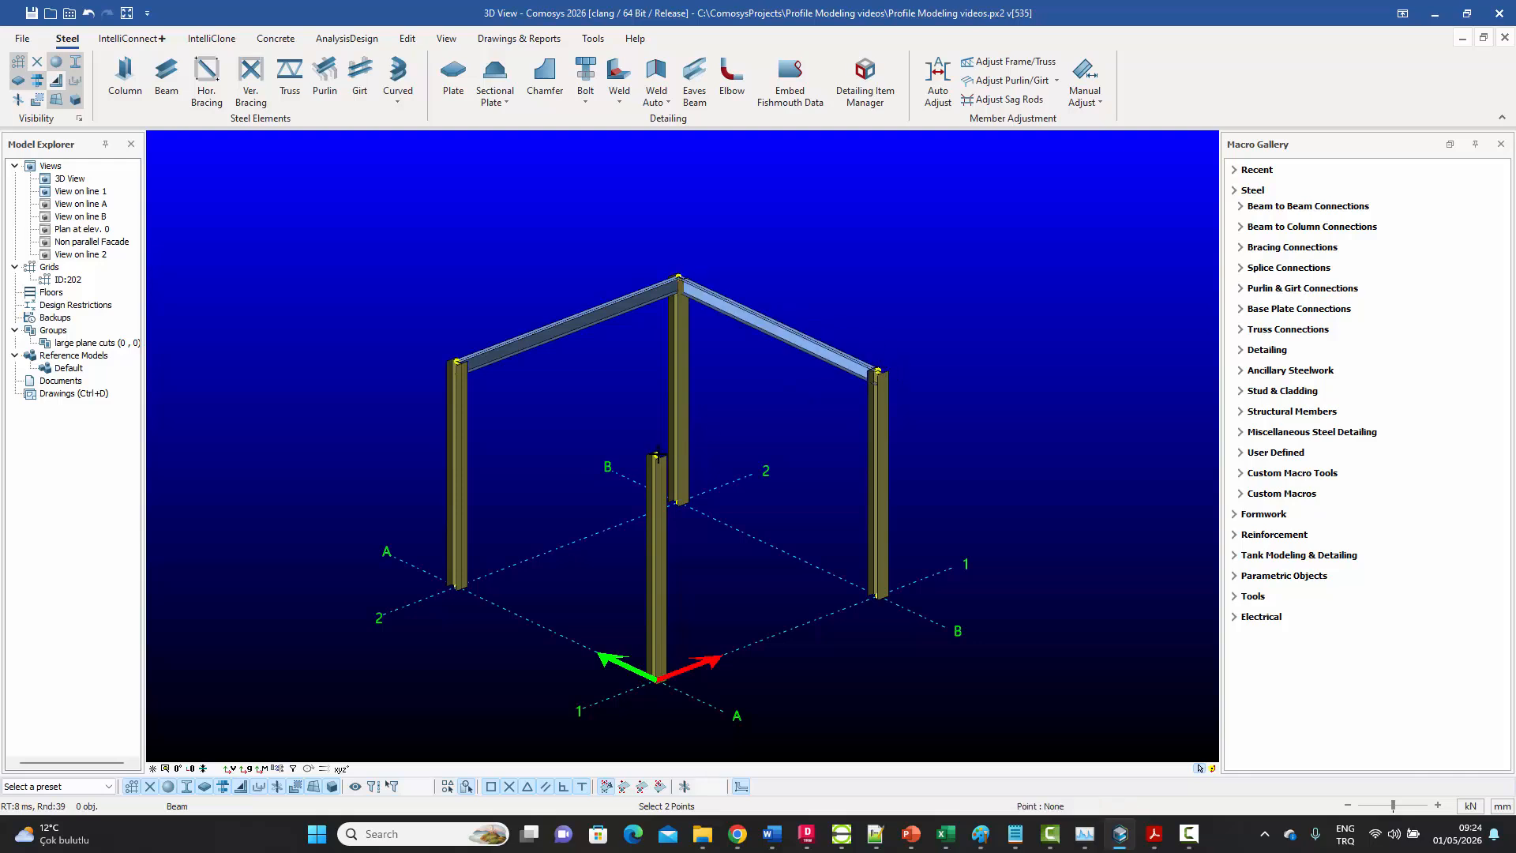
left_click(878, 370)
left_click(657, 456)
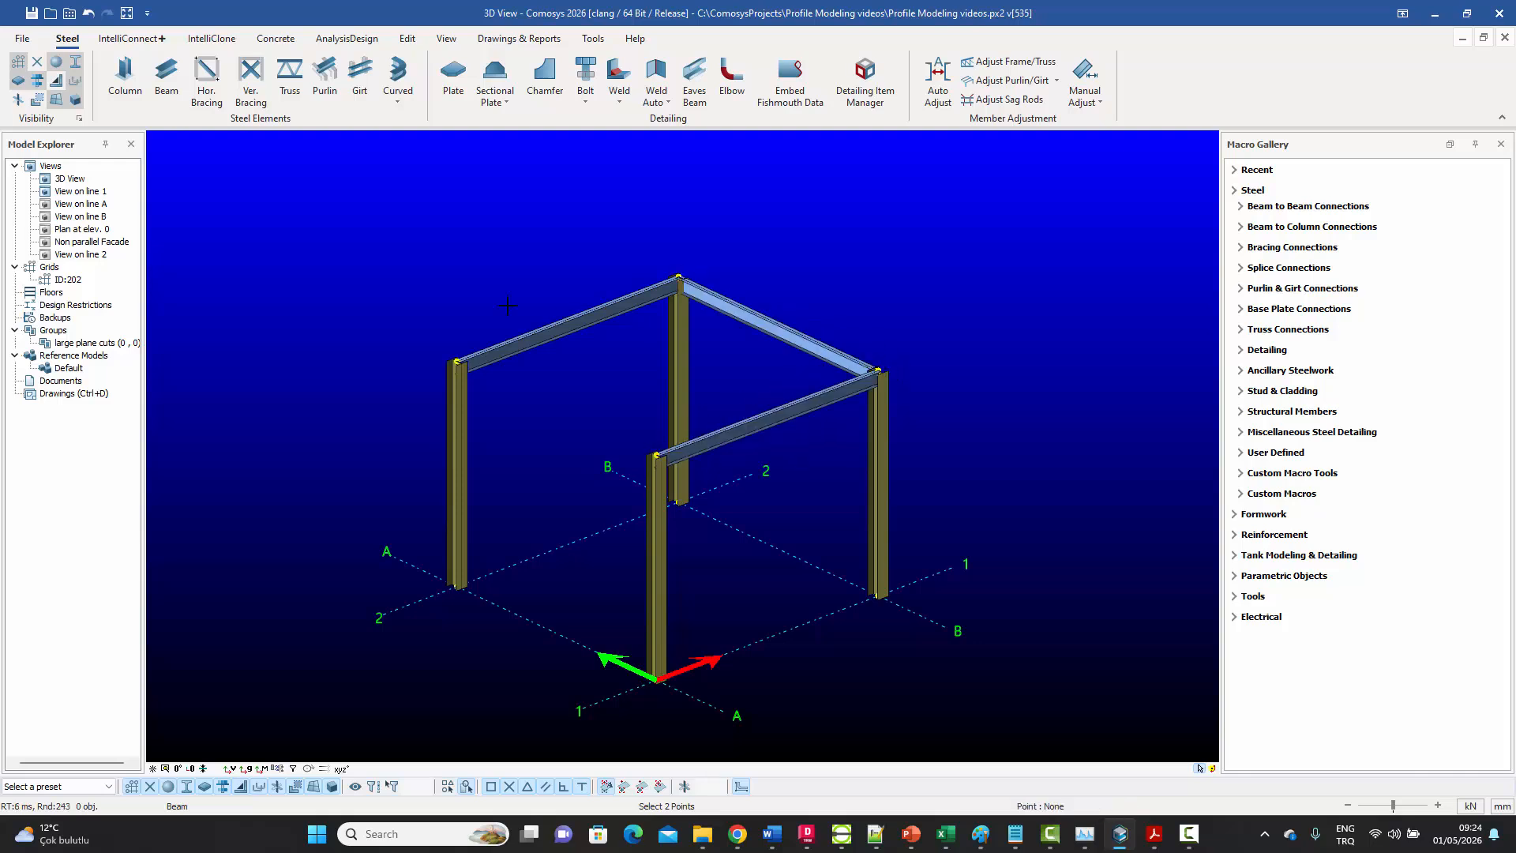
left_click(457, 362)
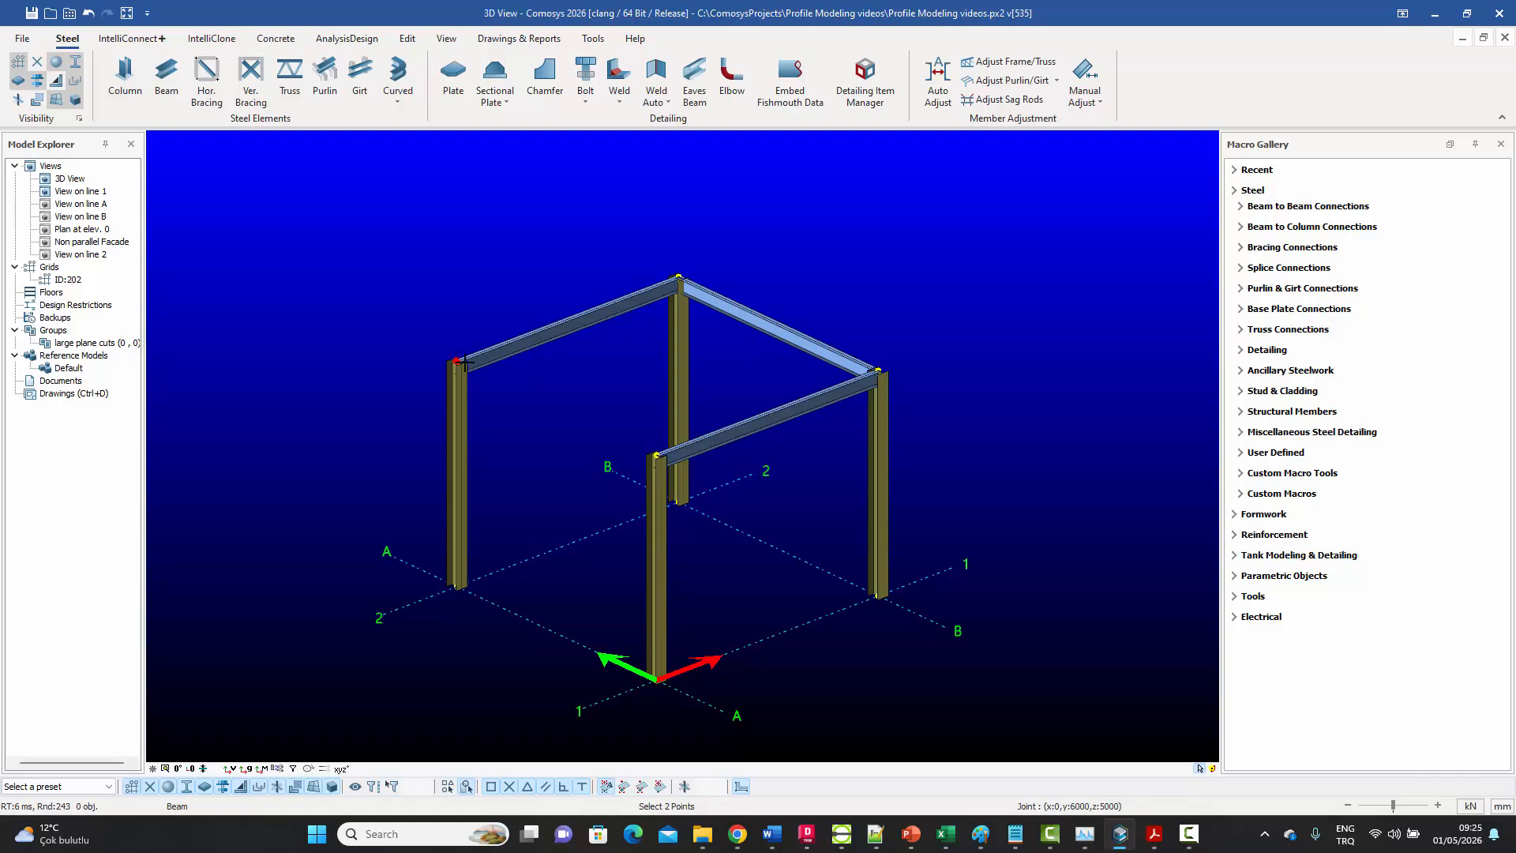
left_click(657, 456)
right_click(626, 355)
left_click(660, 362)
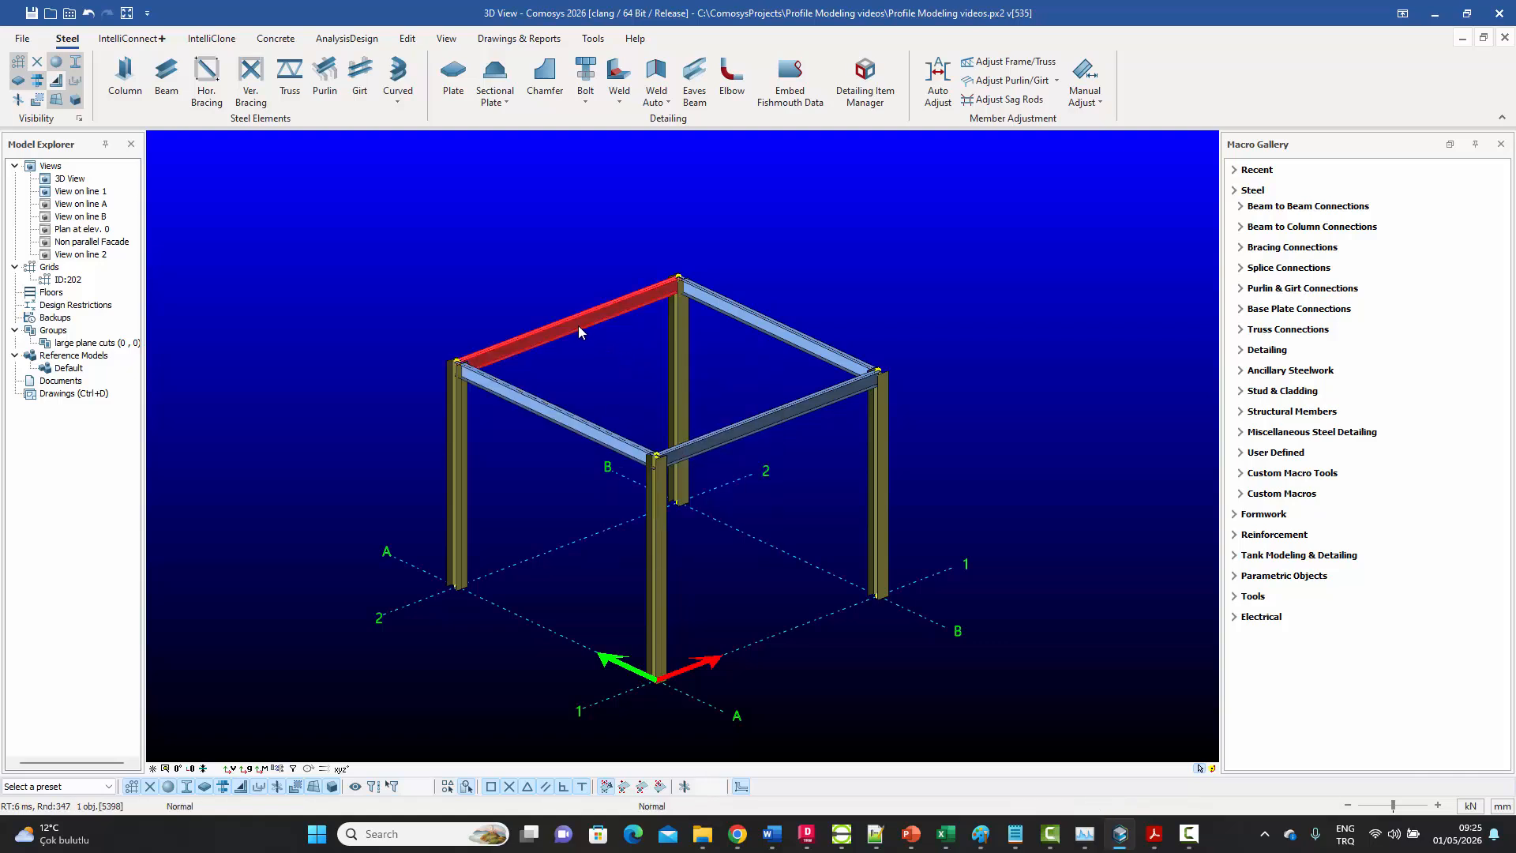
- Check the profile properties of the beam on line 2 and the column at A-2 without changing them
double_click(578, 325)
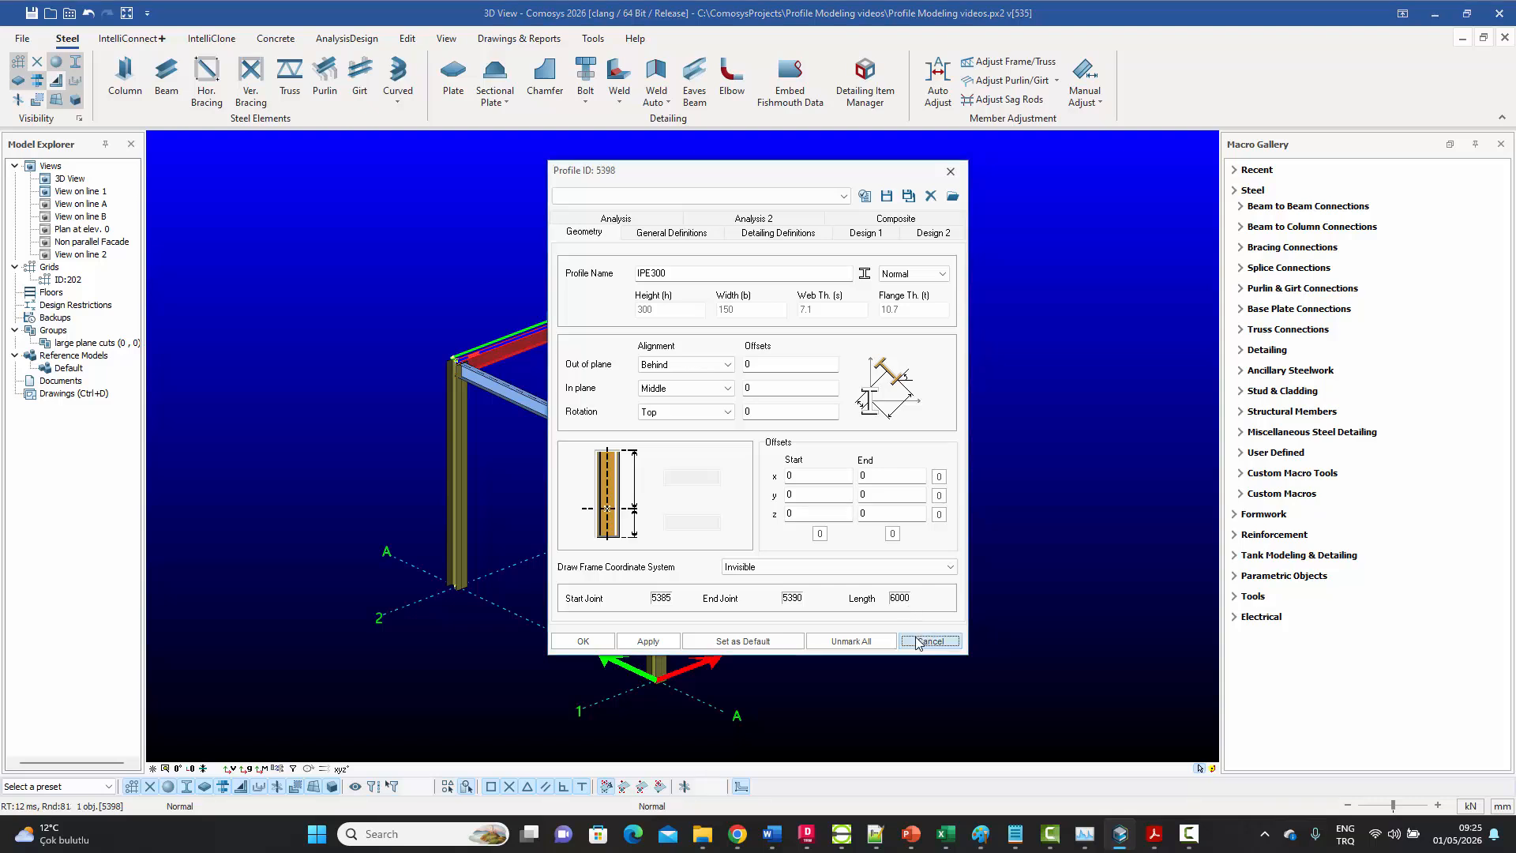
left_click(919, 640)
double_click(459, 480)
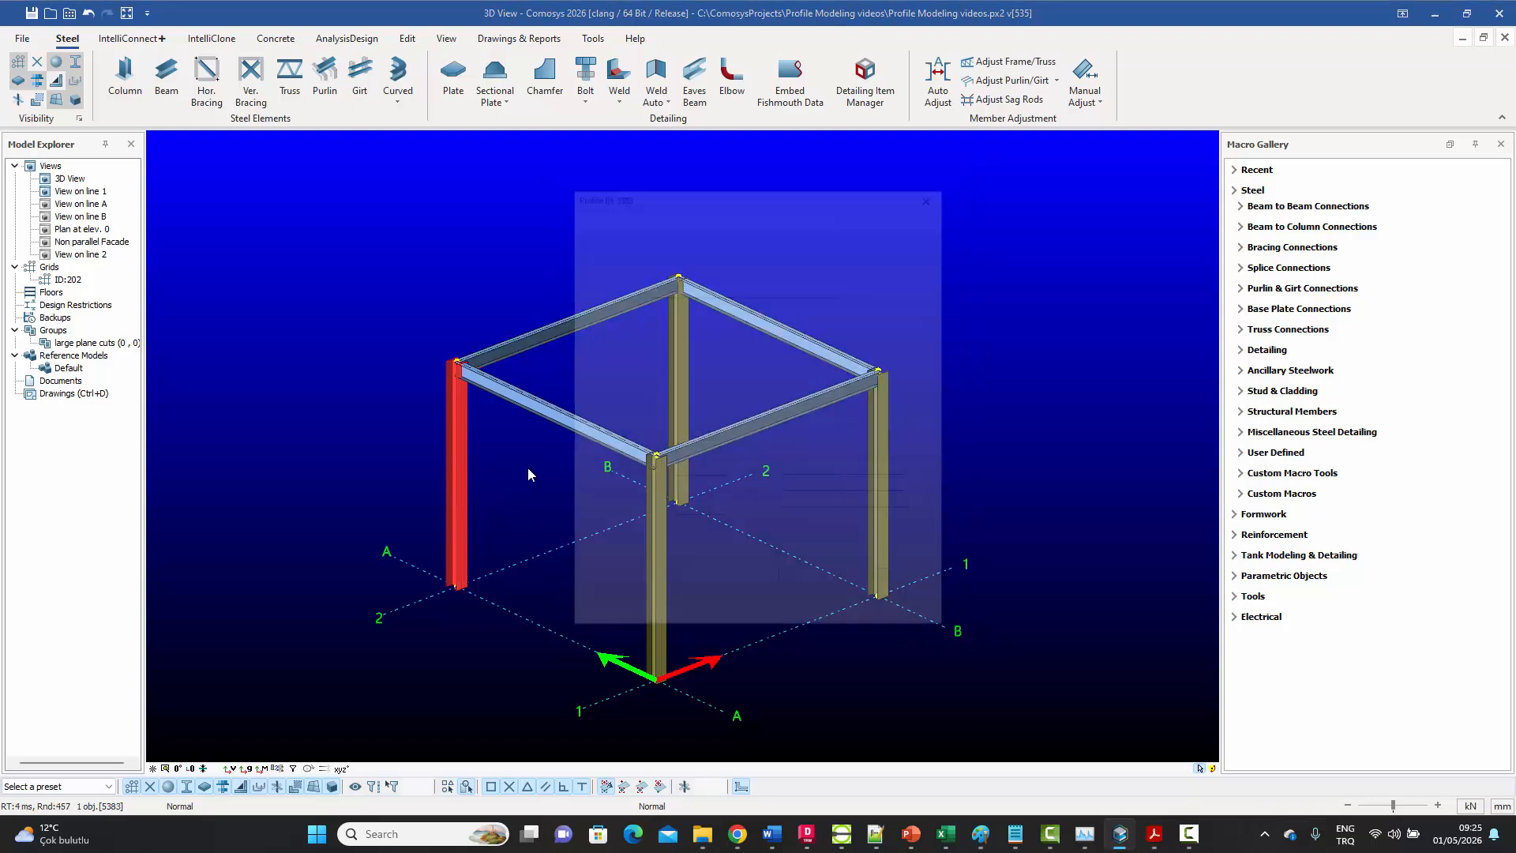
left_click(924, 640)
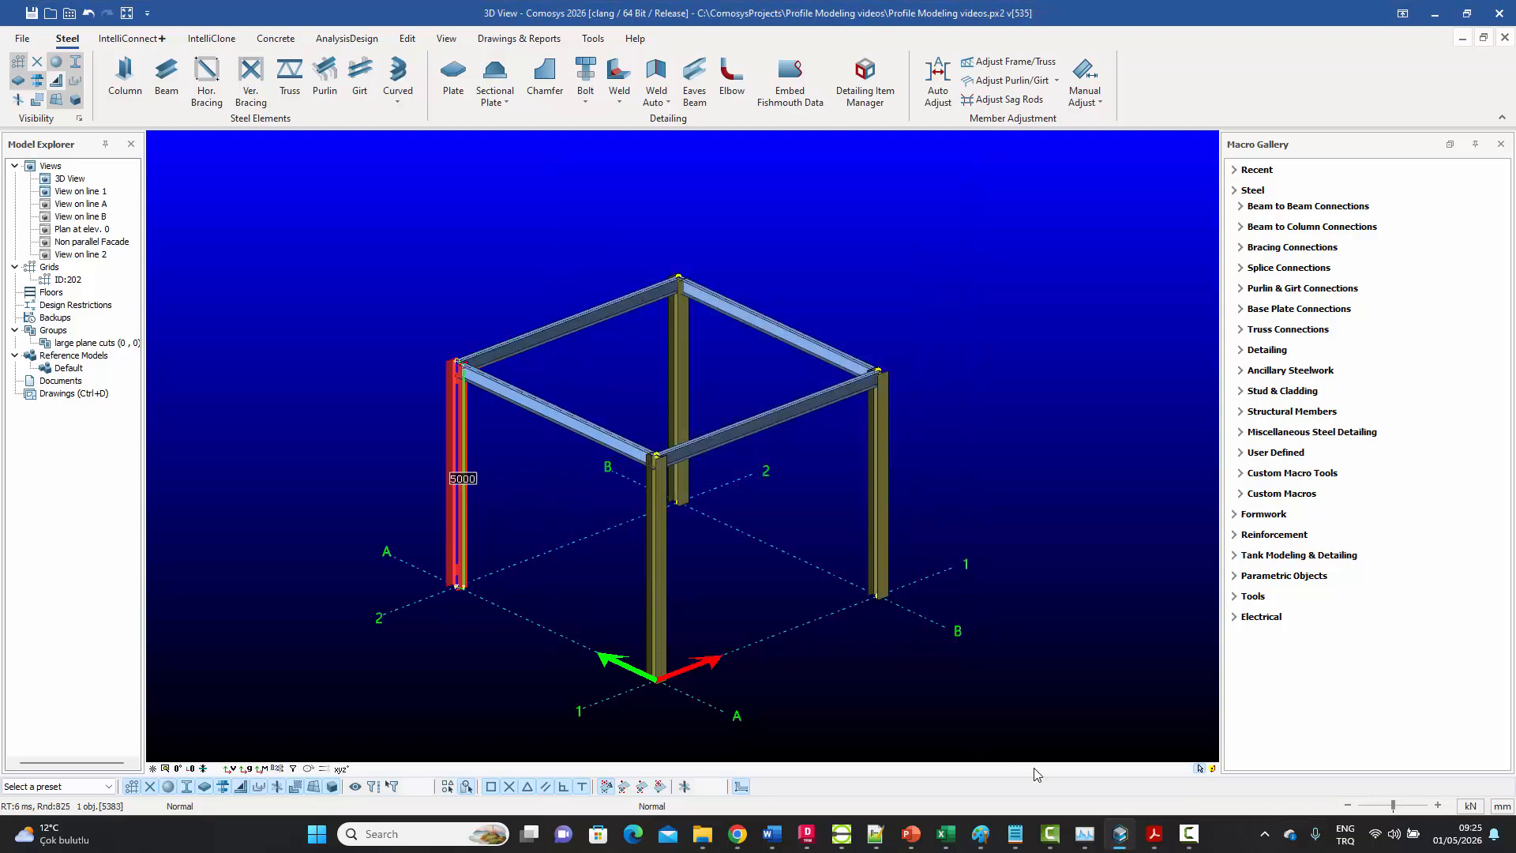
- Switch to the PDF drawing and examine how the inner floor beams meet at the Det. 2 junction in the plan view
left_click(1154, 836)
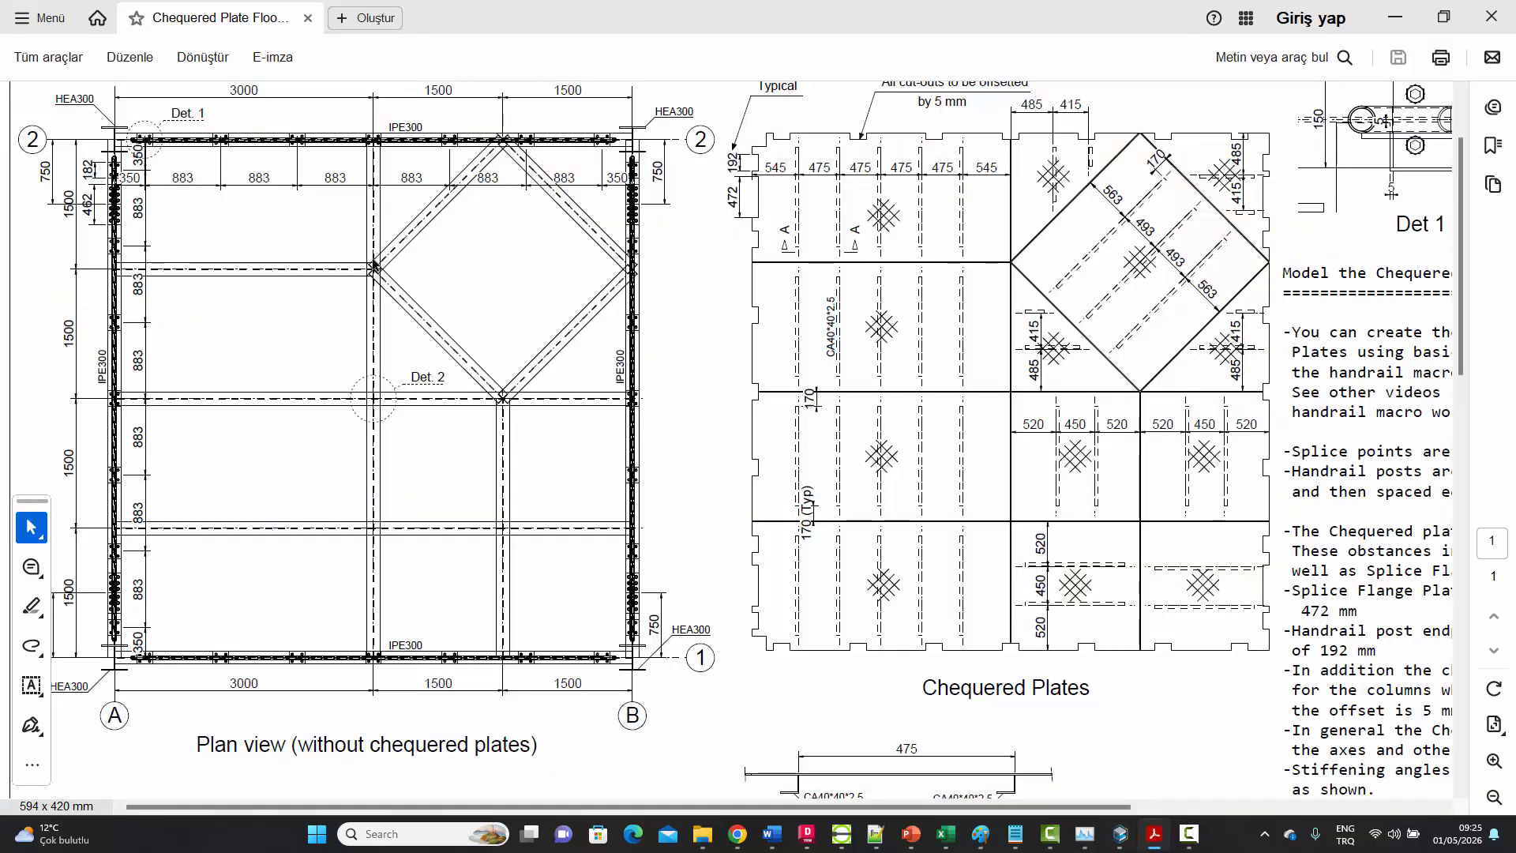
scroll(373, 269, "up", 2, "ctrl")
scroll(399, 488, "up", 3, "ctrl")
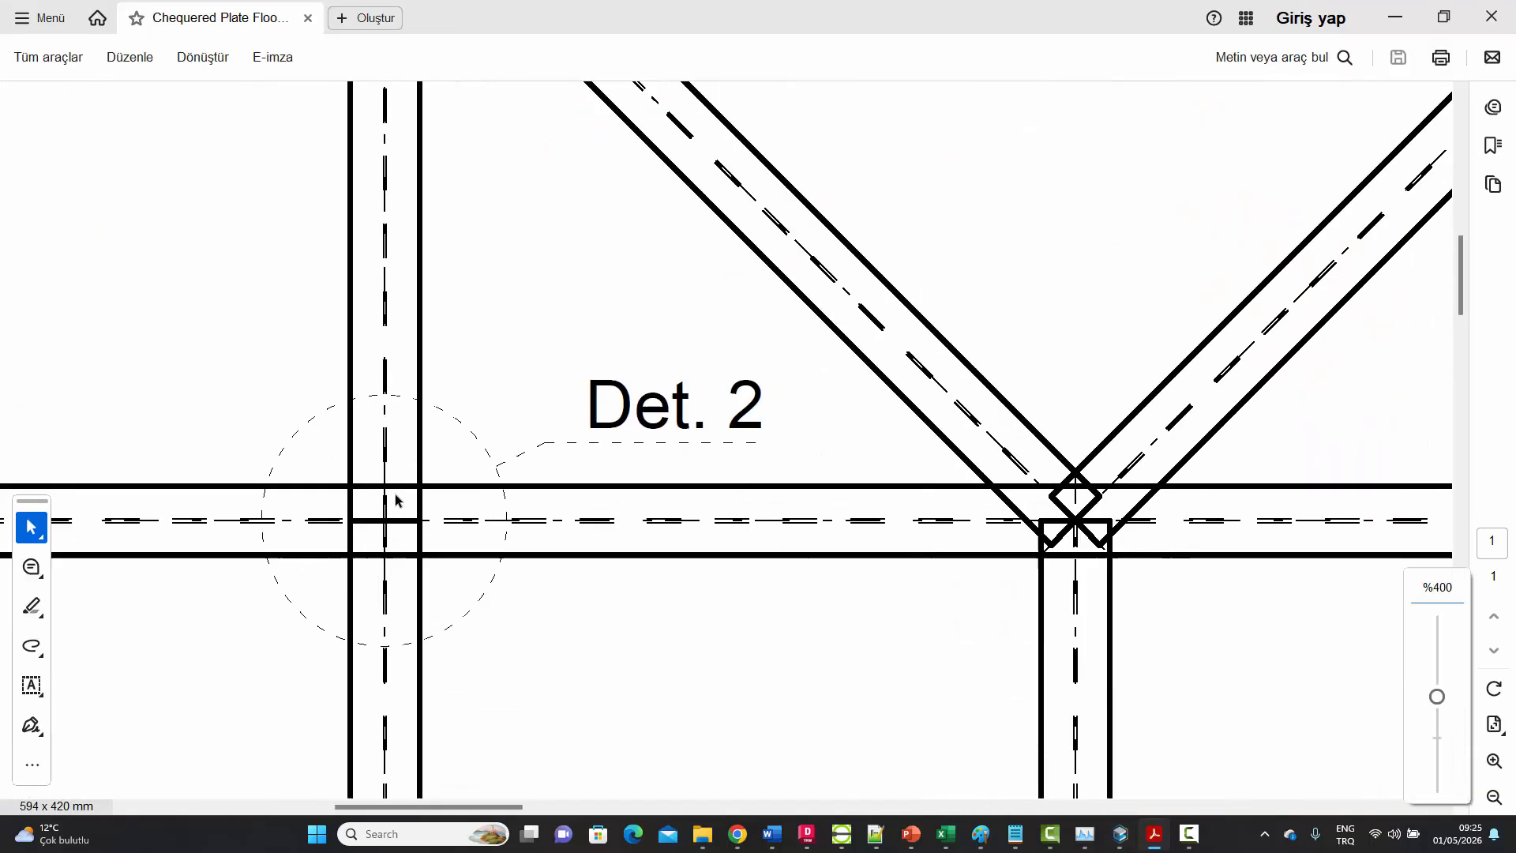
scroll(395, 501, "up", 2, "ctrl")
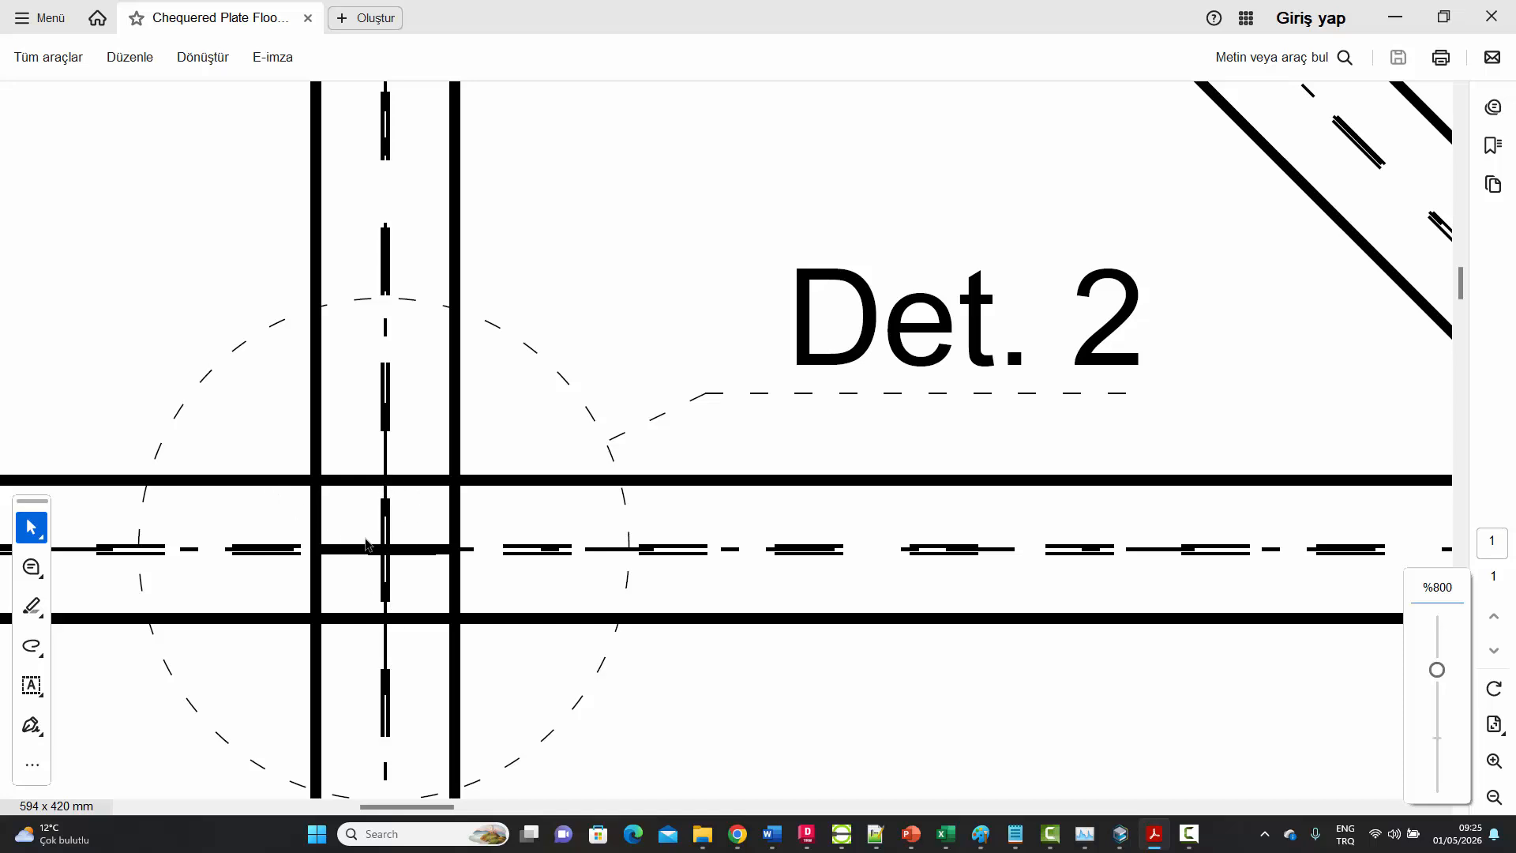
scroll(627, 518, "down", 4, "ctrl")
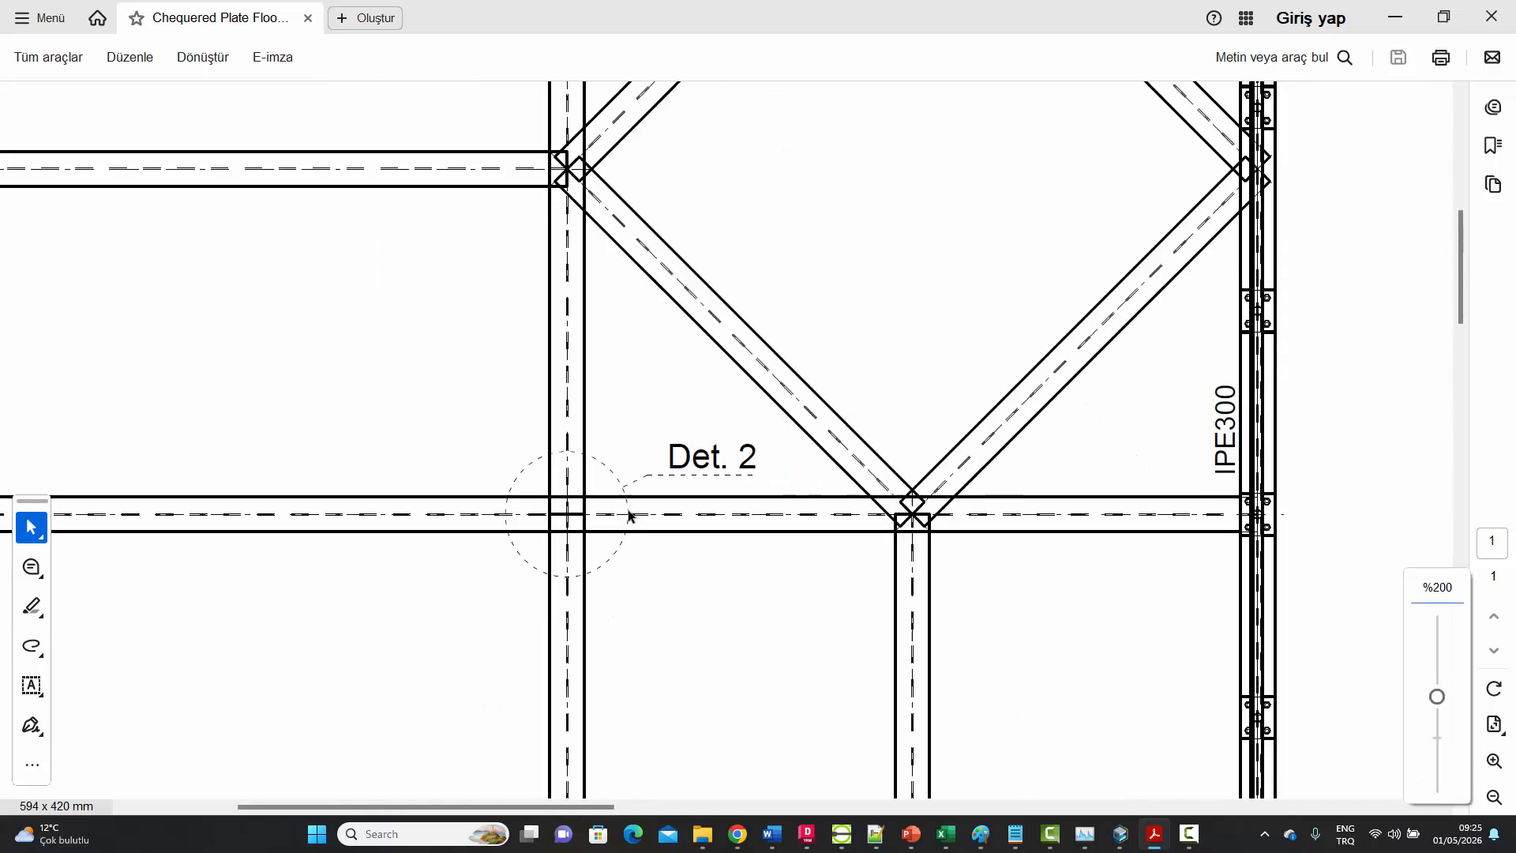
scroll(628, 515, "down", 4, "ctrl")
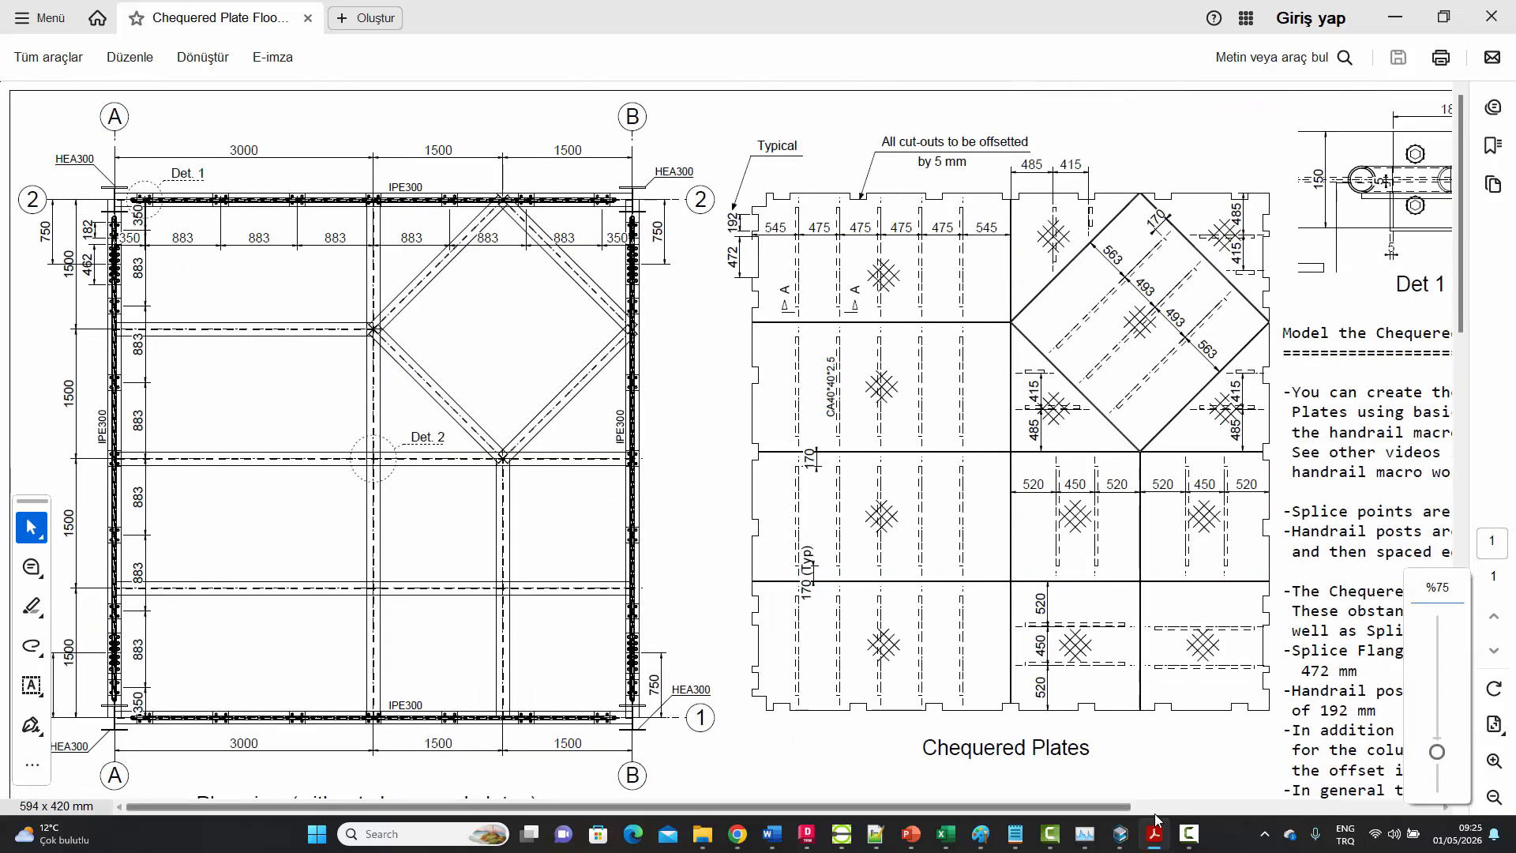
- In Comosys, model a central beam between the midpoints of the line A and B beams, and cross beams from lines 2 and 1 to its centre
left_click(1121, 836)
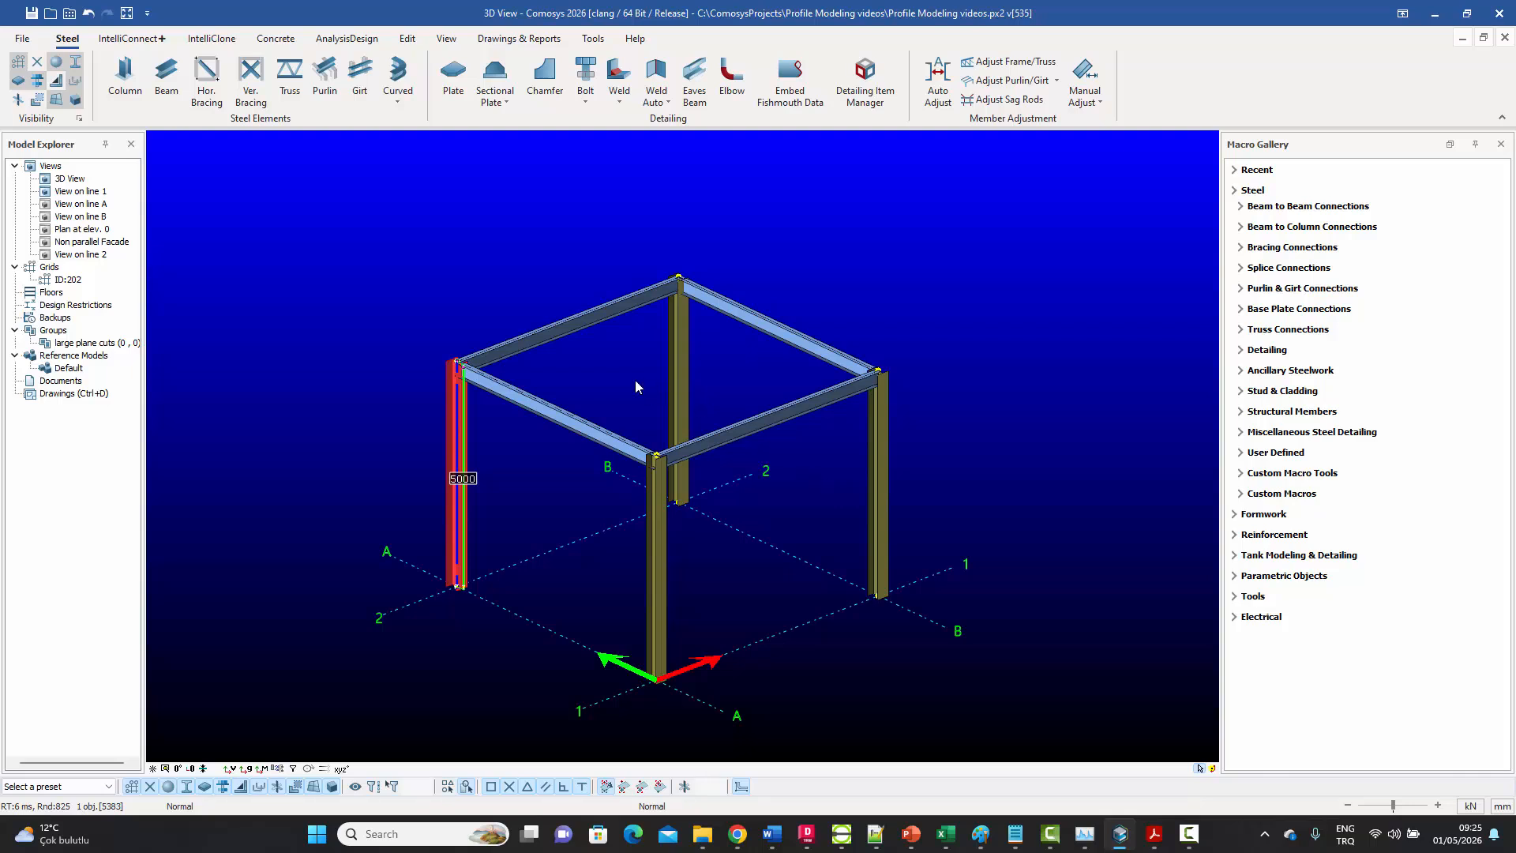
left_click(514, 274)
left_click(166, 79)
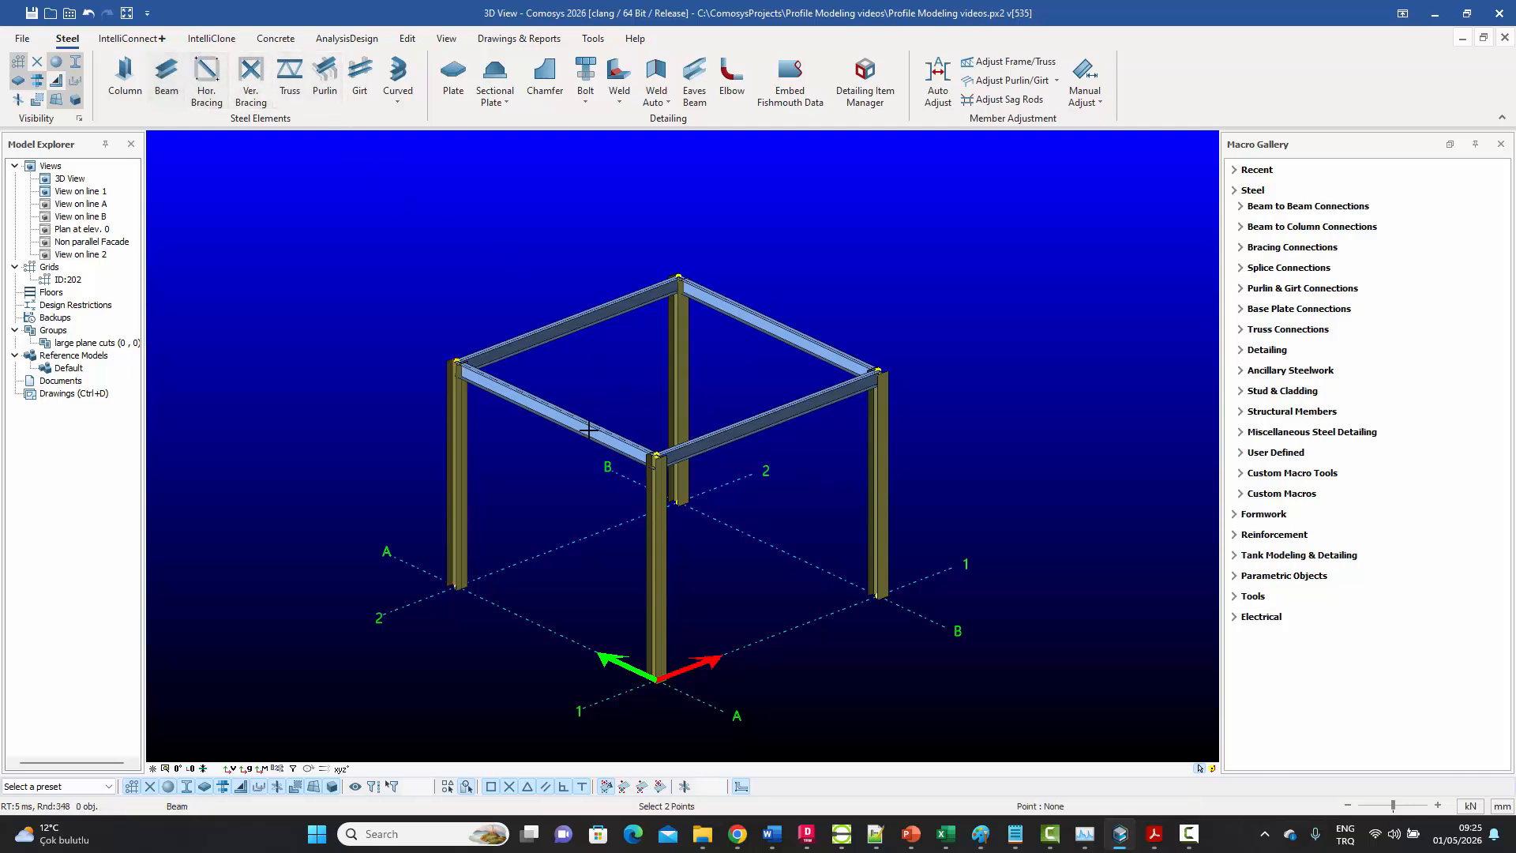
left_click(555, 407)
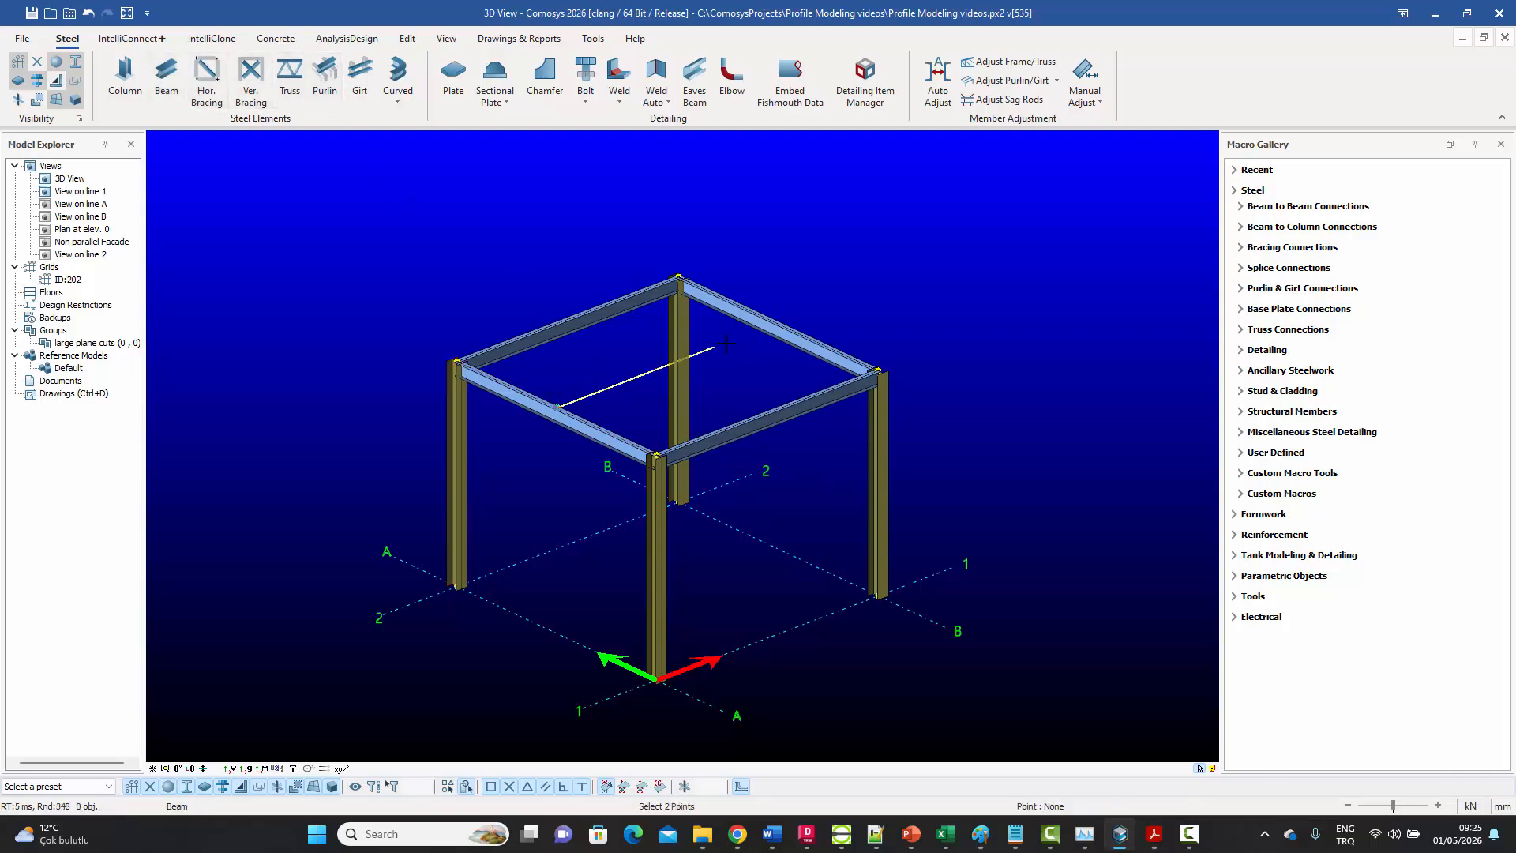
left_click(777, 326)
left_click(566, 319)
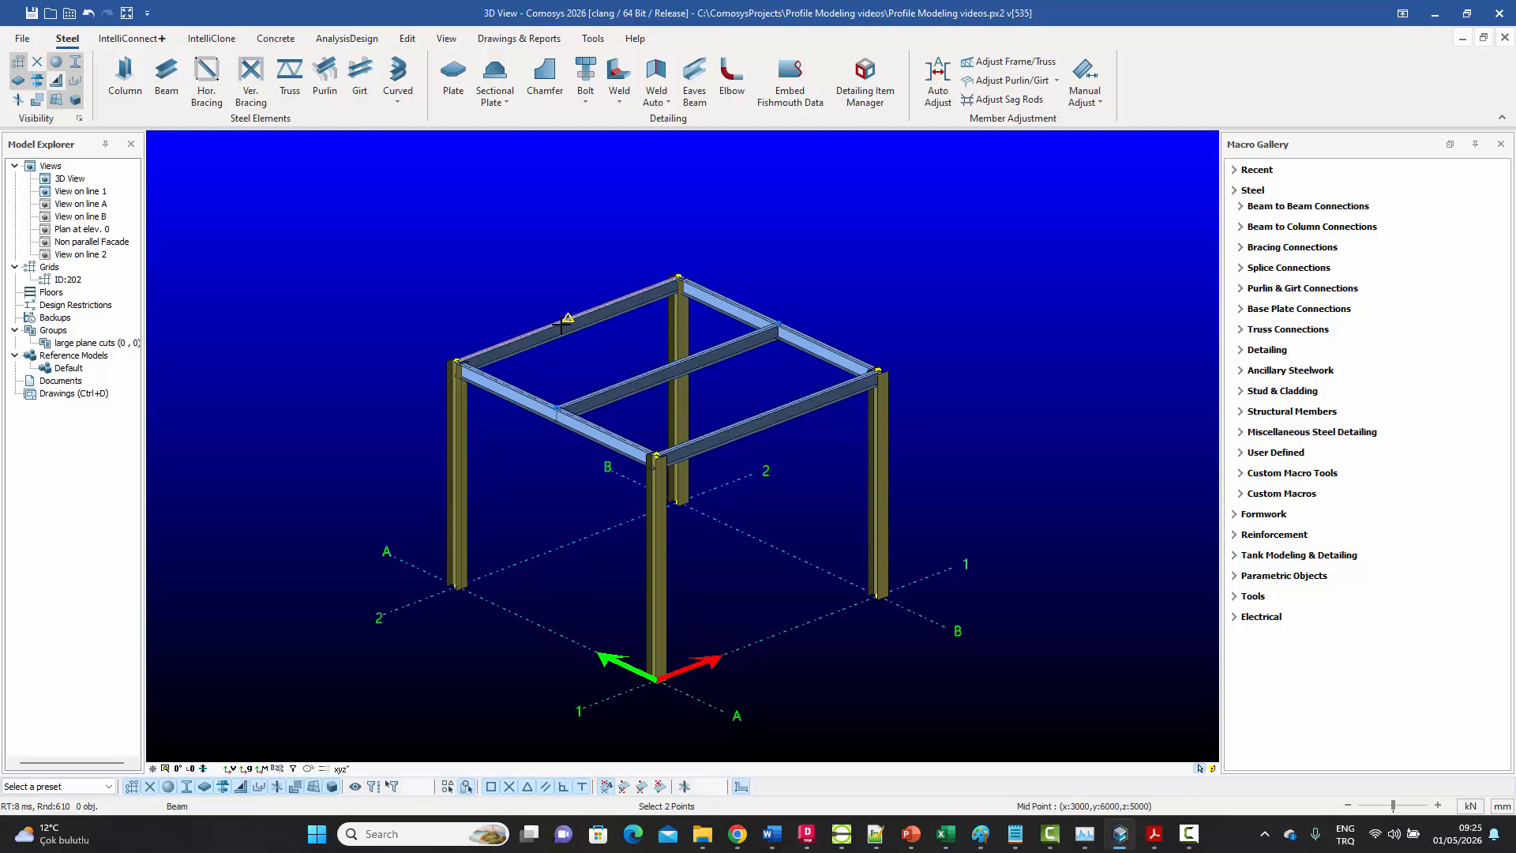
left_click(671, 366)
left_click(767, 412)
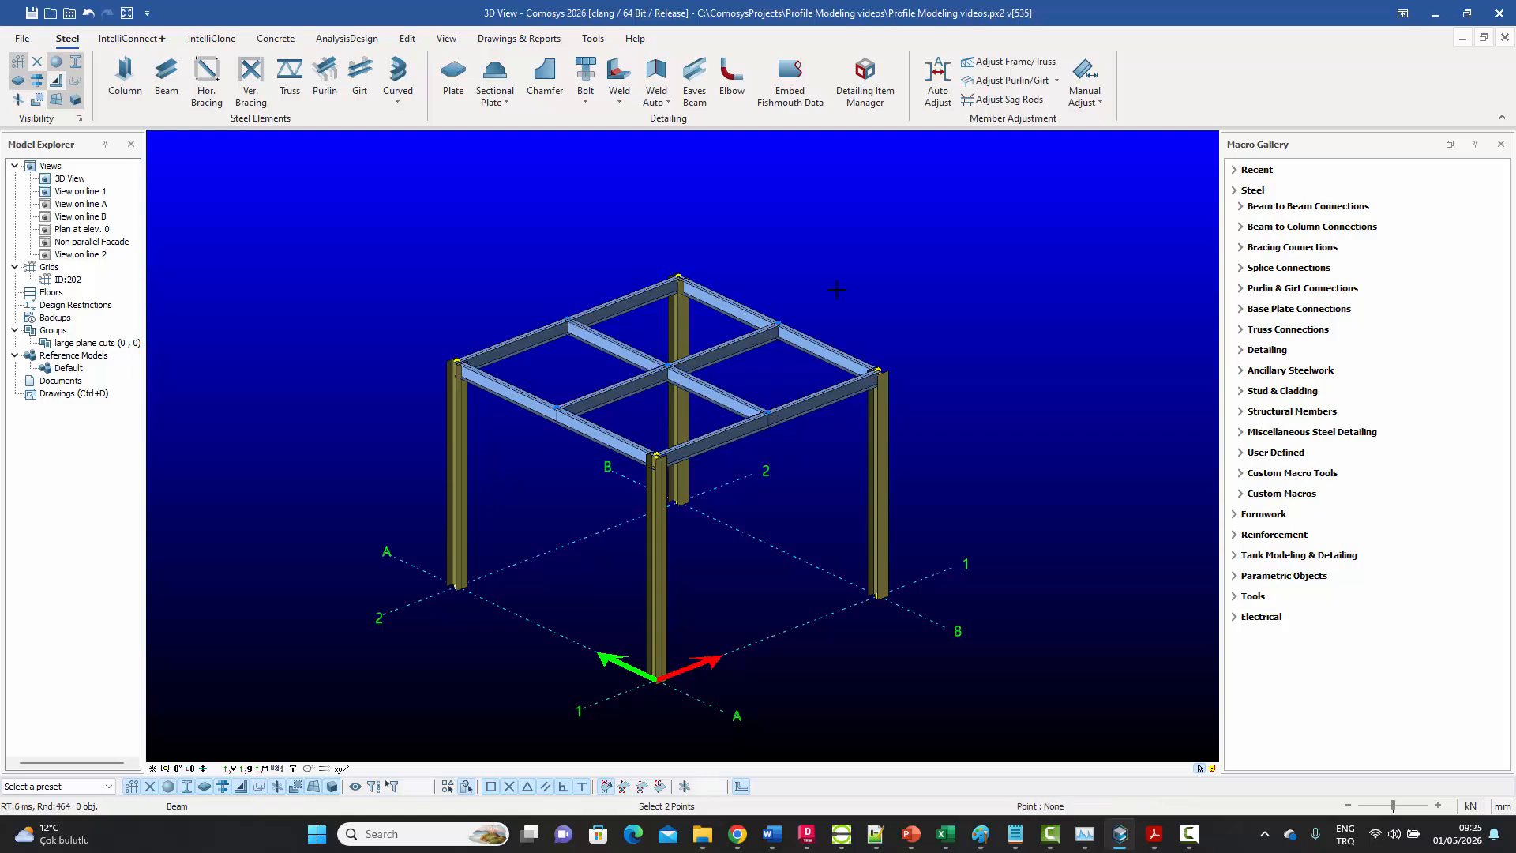
right_click(861, 305)
left_click(861, 304)
- Following the plan drawing, model beams 1500 mm from line 1 between lines A and B, and cross beams at x 4500 between line 1 and the central beam
left_click(1153, 835)
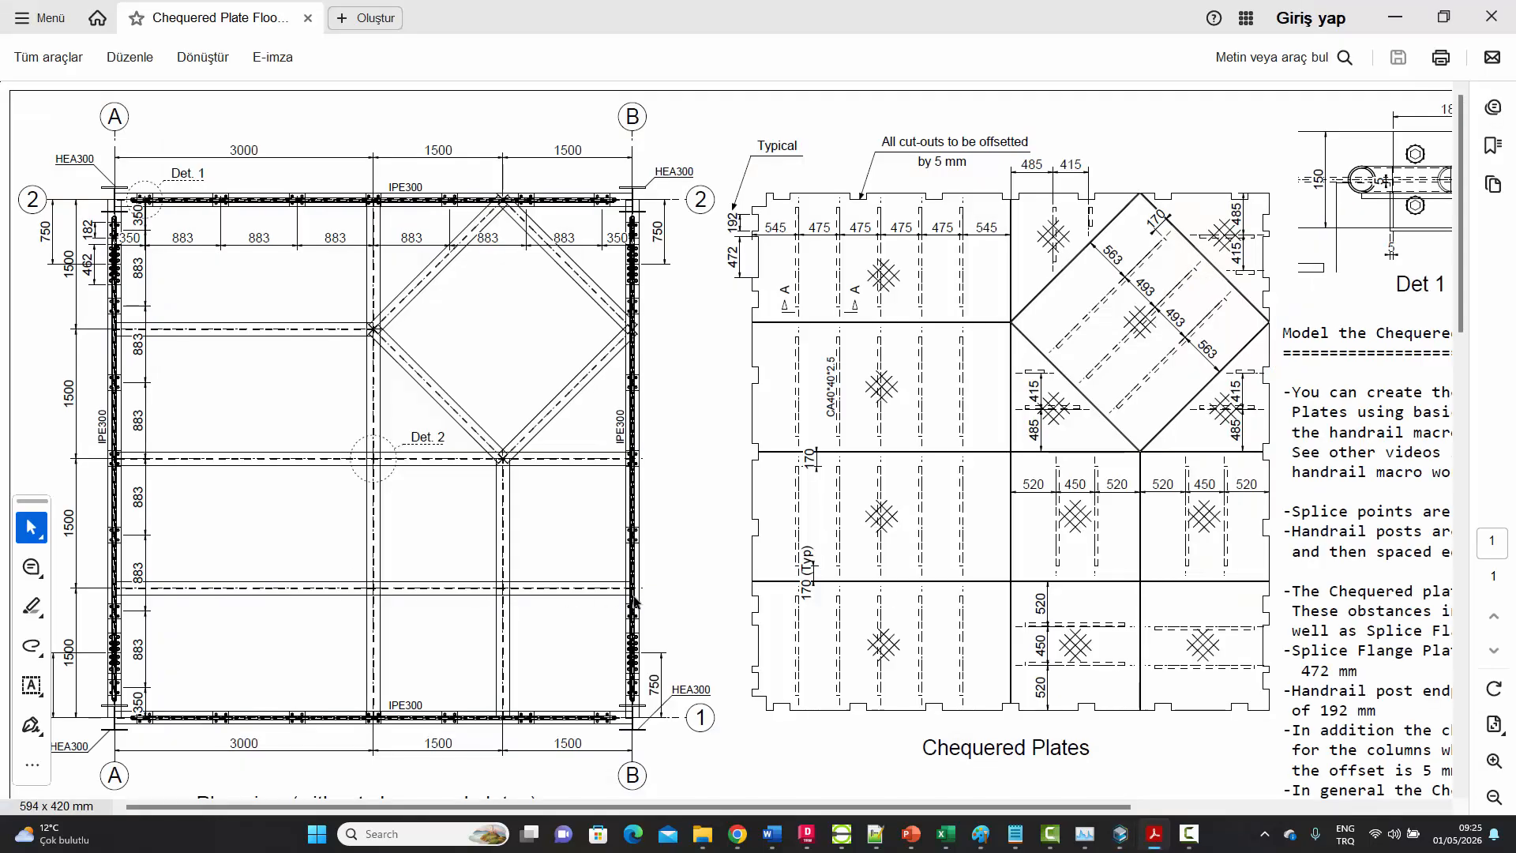
left_click(1121, 834)
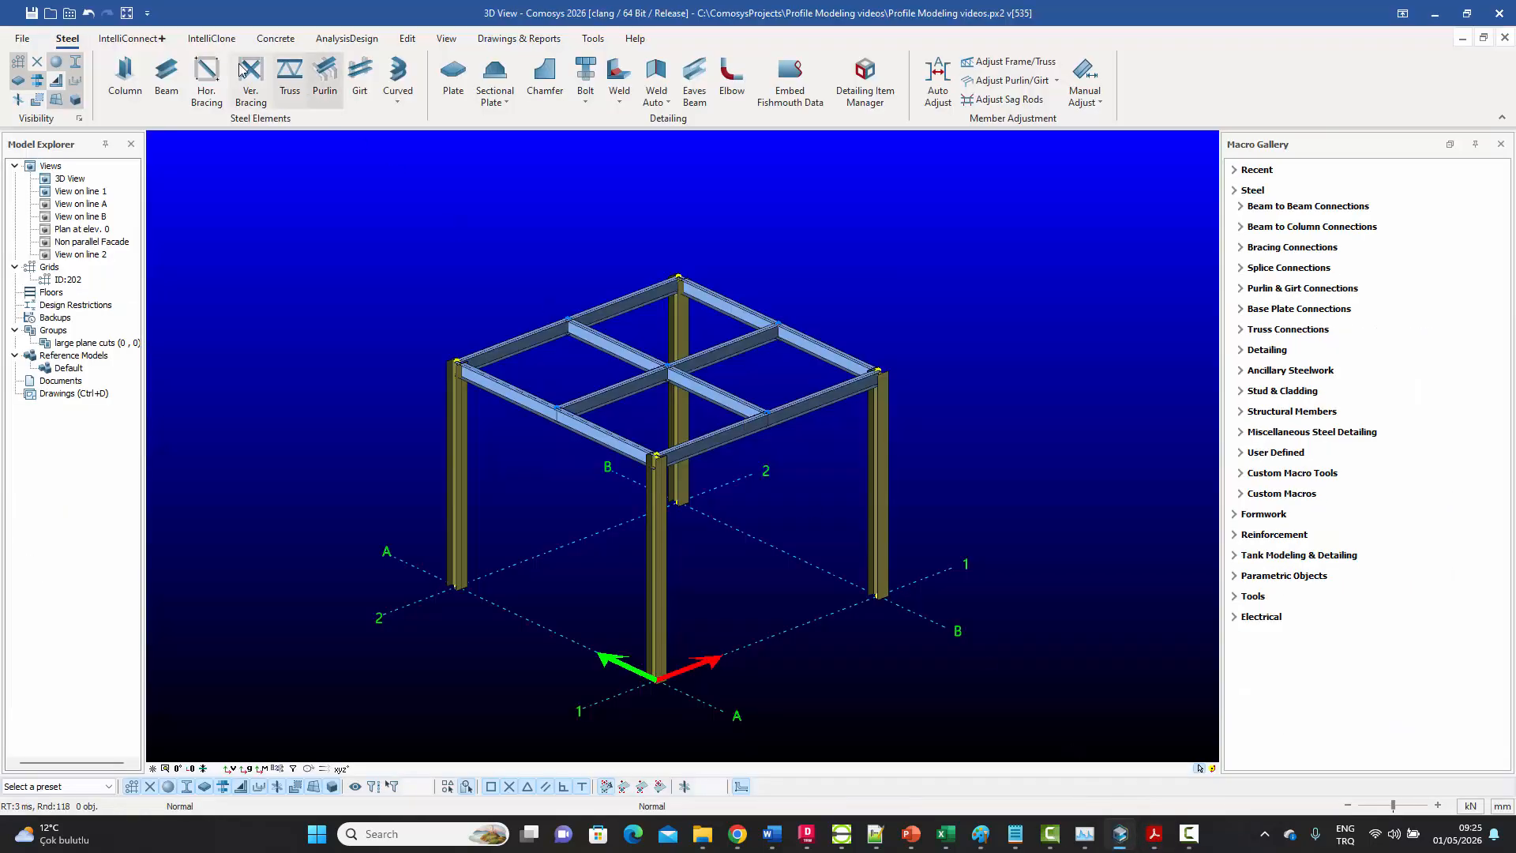
left_click(169, 76)
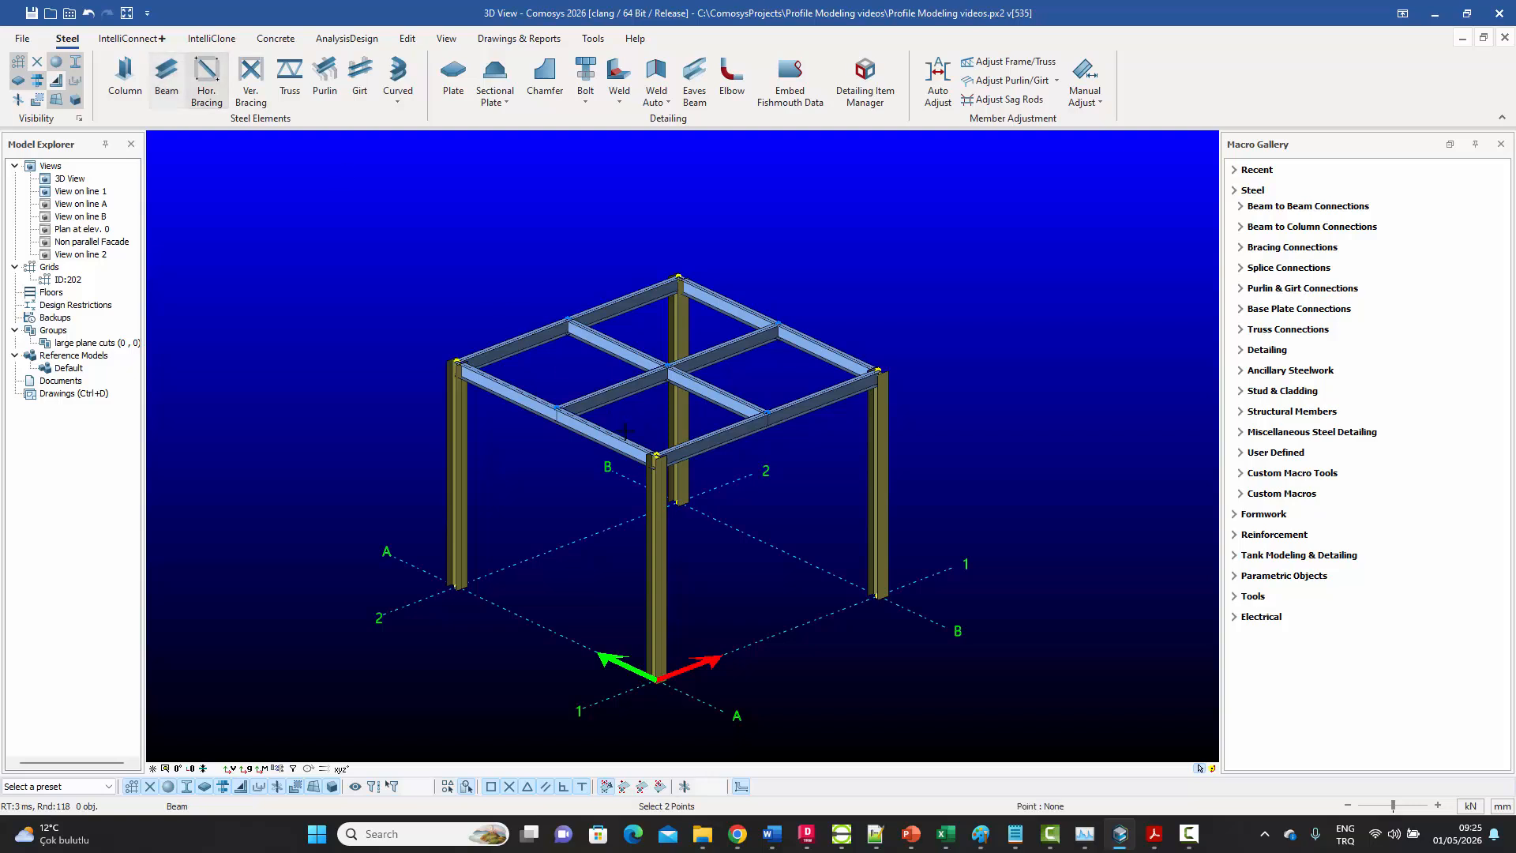
left_click(717, 389)
left_click(716, 389)
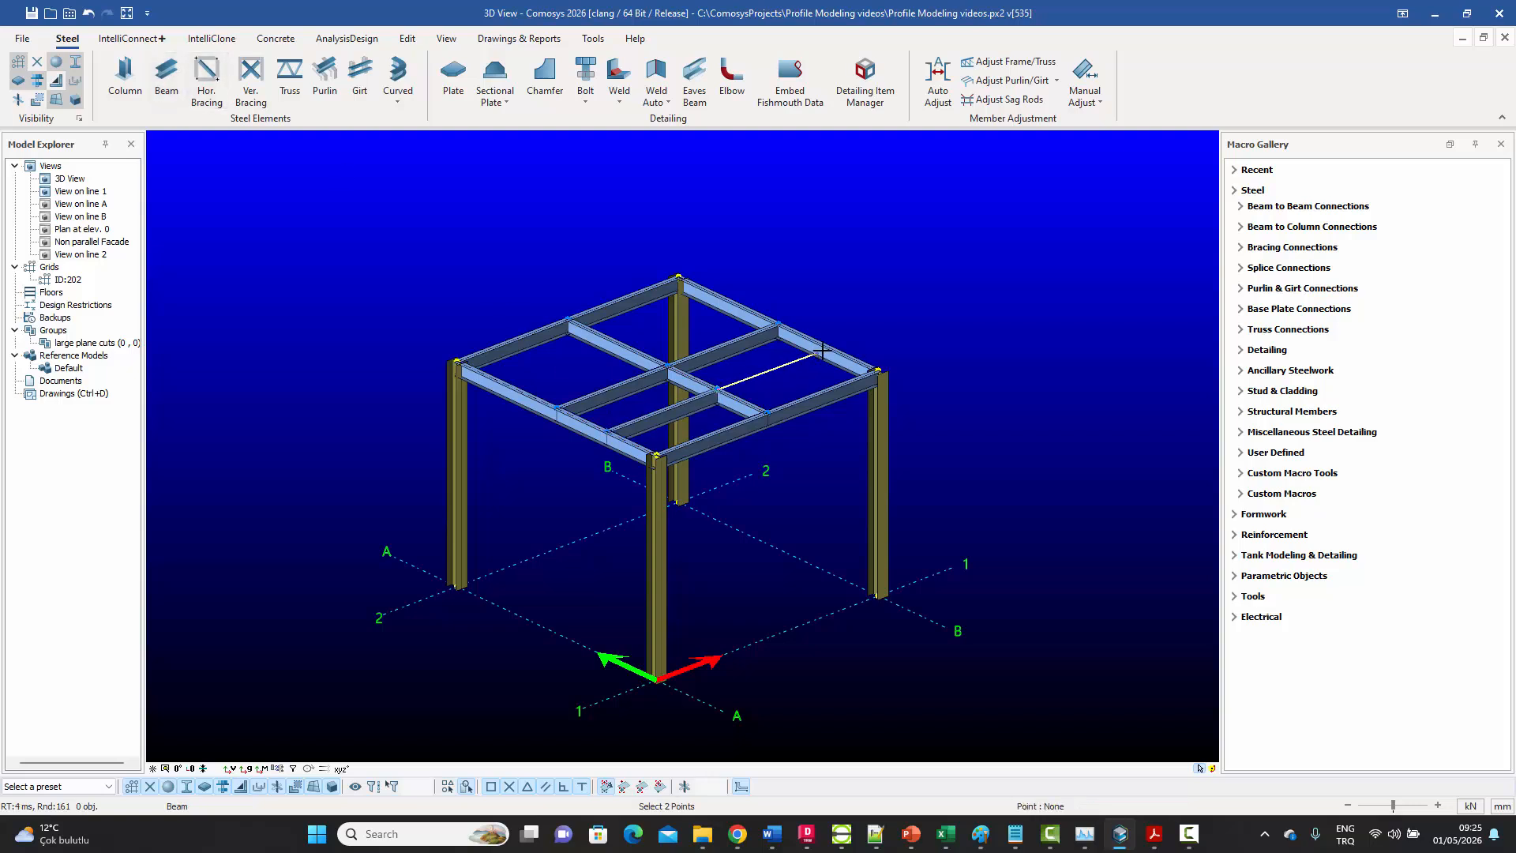
left_click(822, 350)
left_click(723, 343)
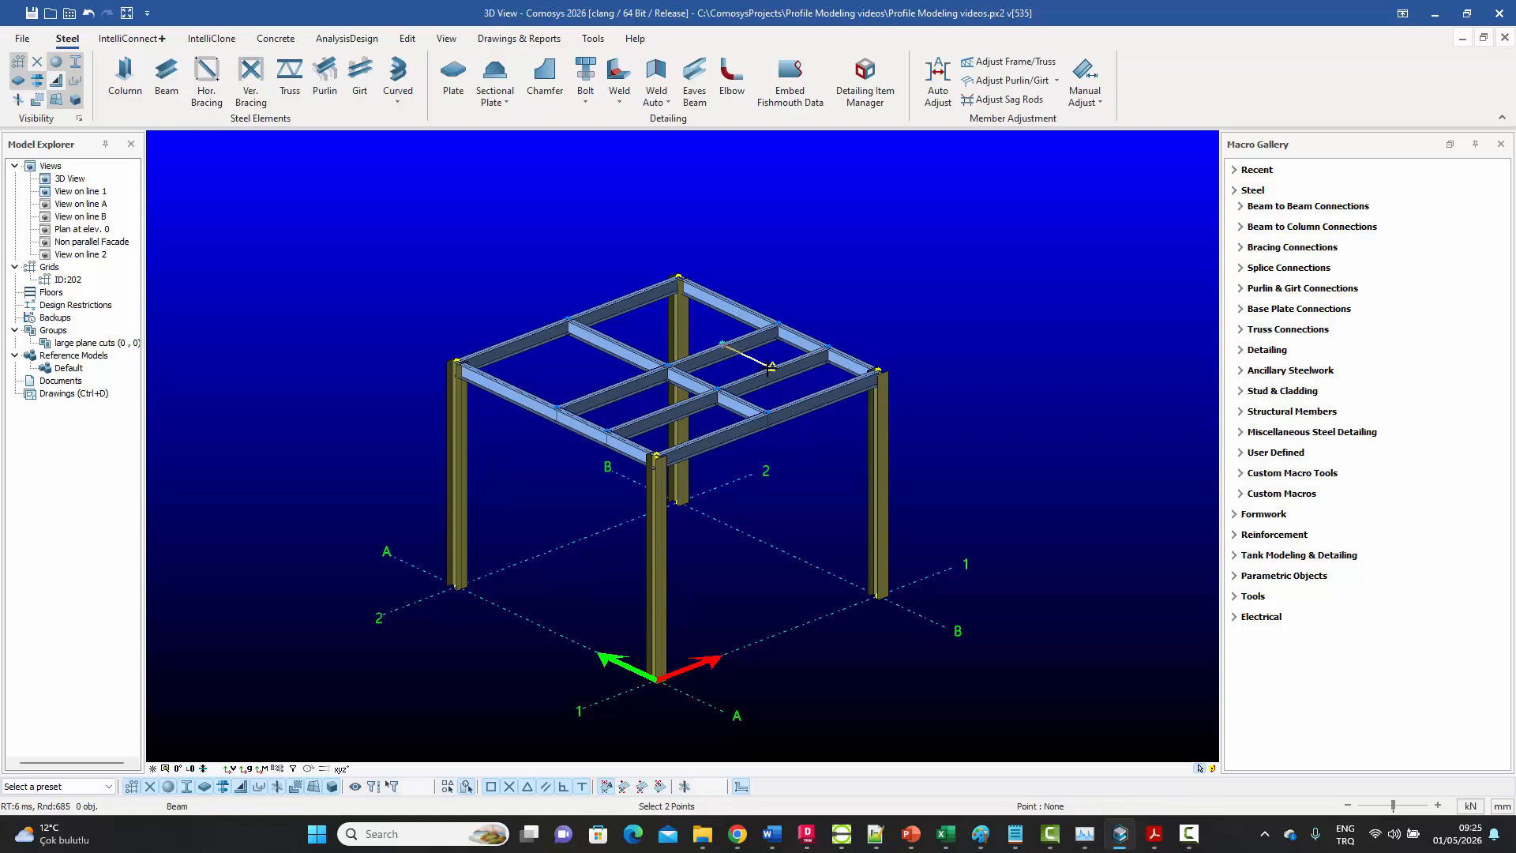
left_click(823, 390)
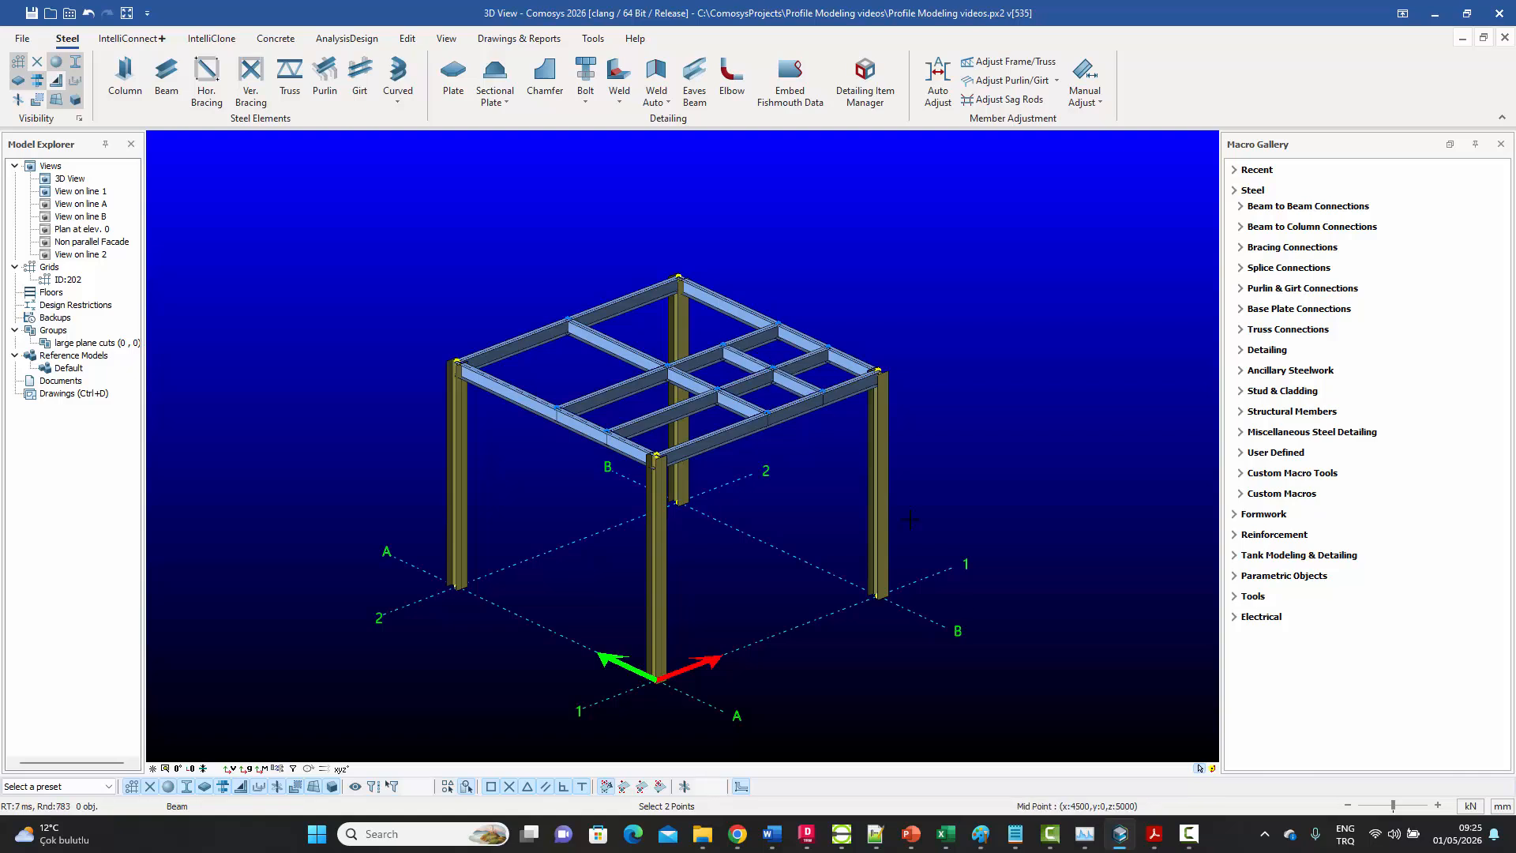
- Check the plan in the PDF drawing and, back in Comosys, model the cross beam 1500 mm from line 2 between line A and the central beam
mouse_move(1155, 834)
left_click(1157, 747)
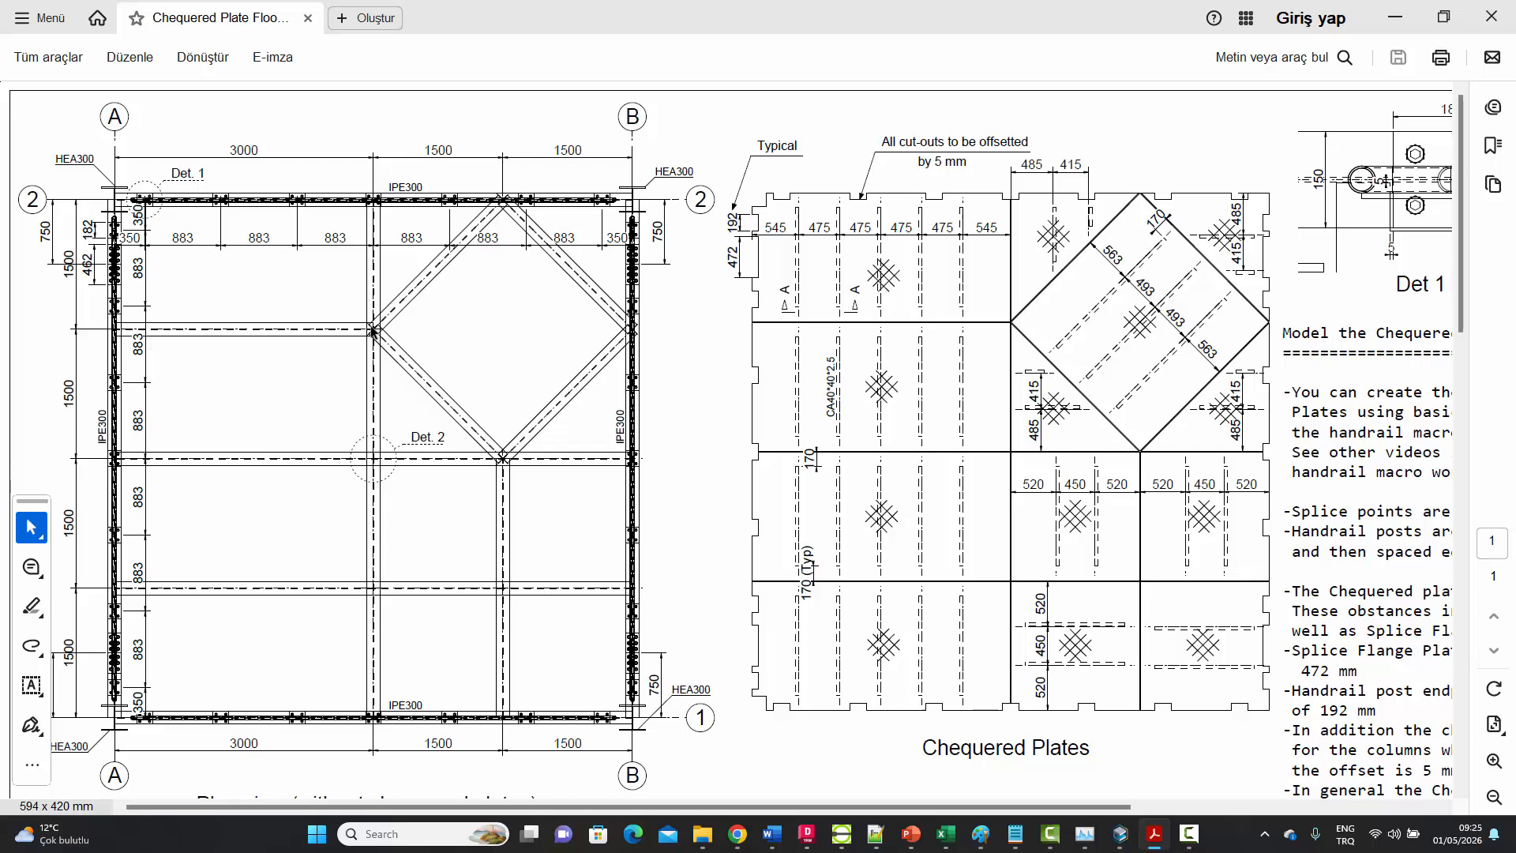
left_click(1120, 834)
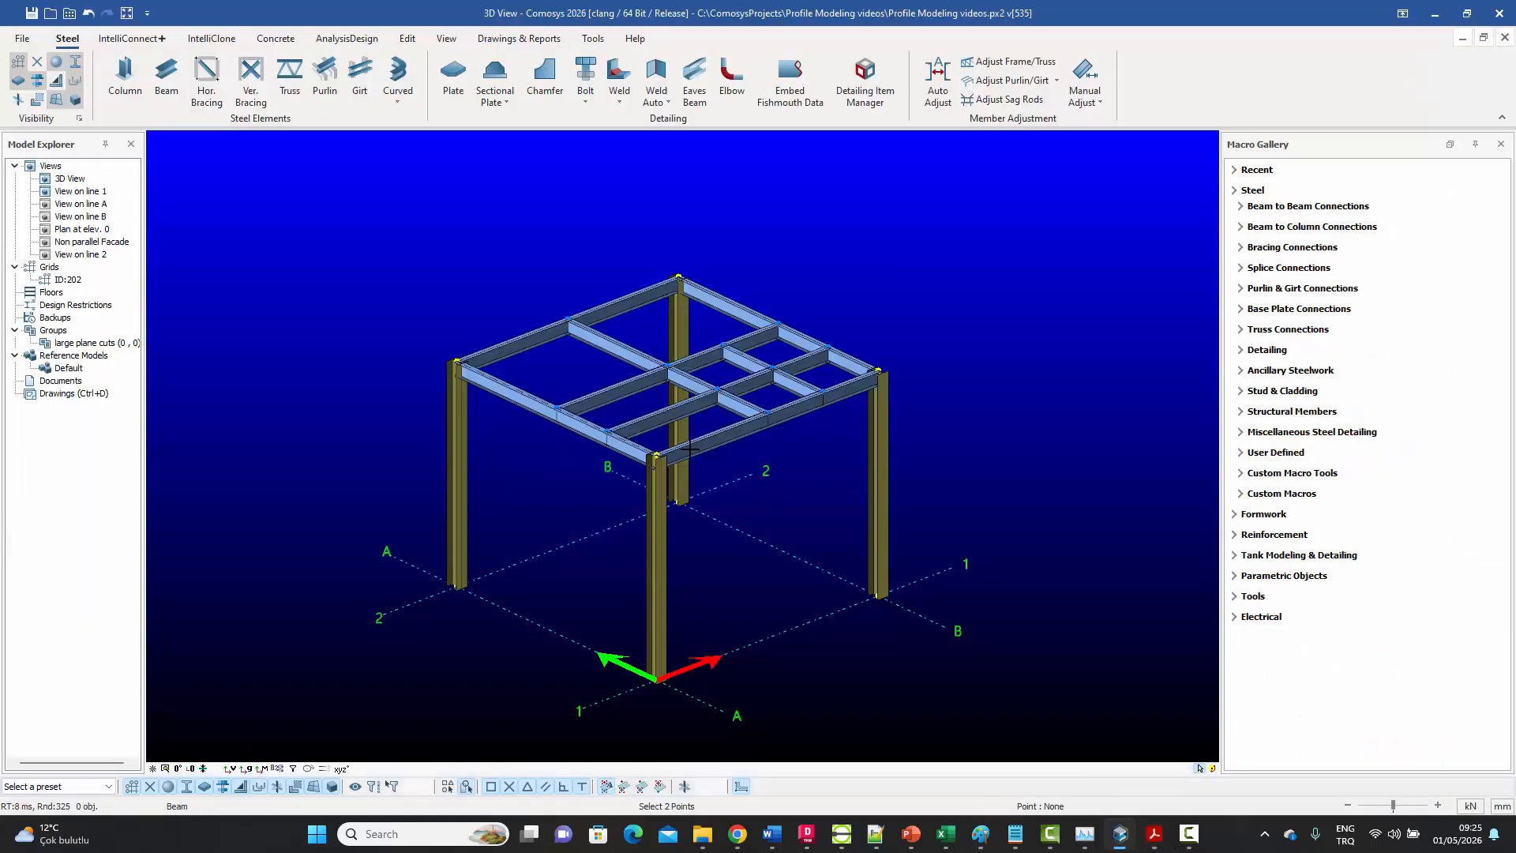
left_click(507, 383)
left_click(618, 342)
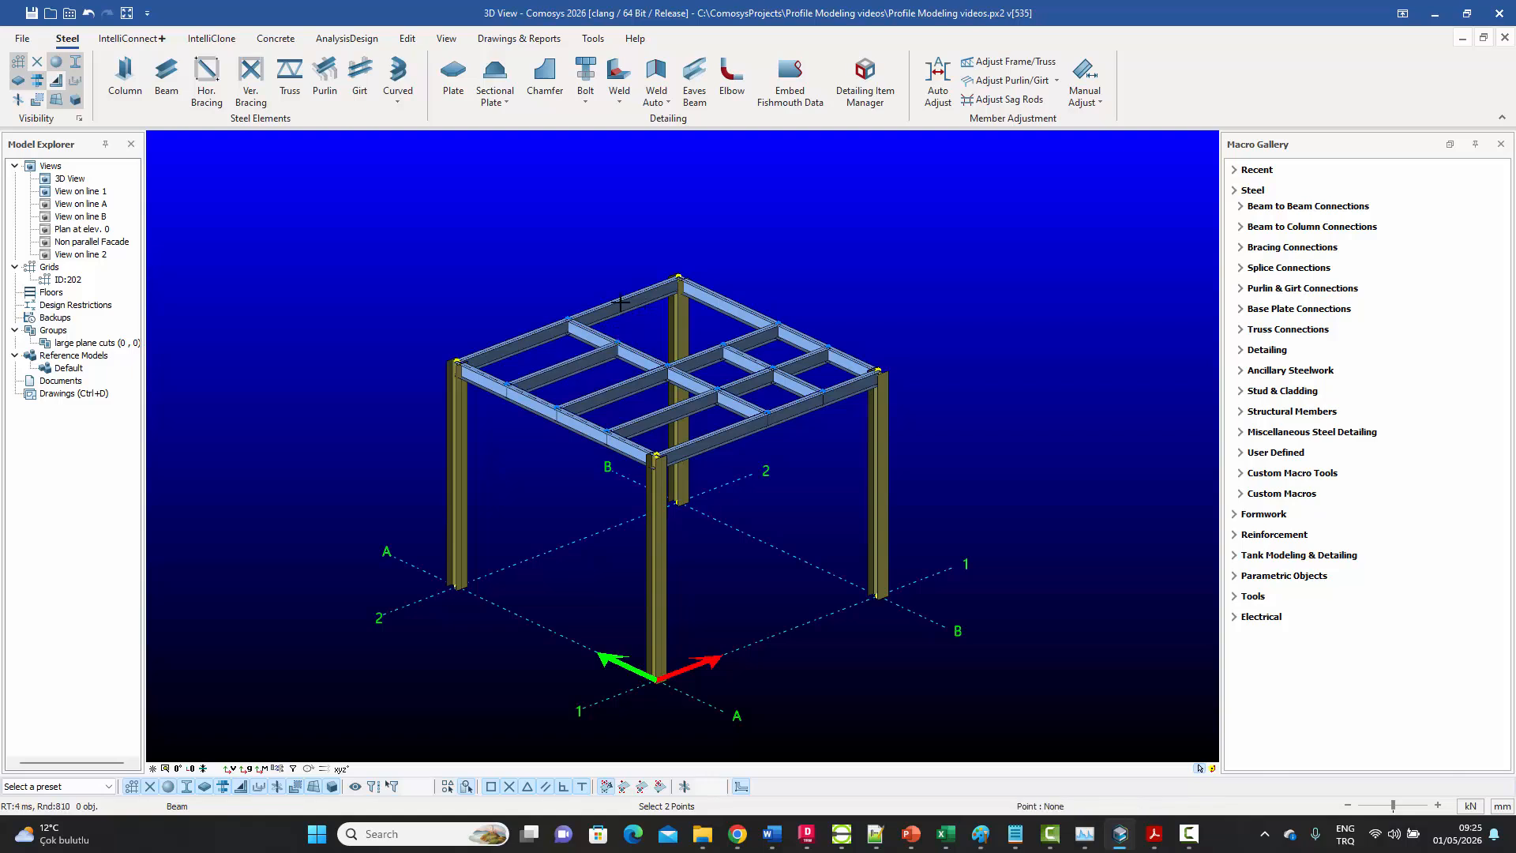
- Model the four diagonal beams forming the diamond frame in the bay between the central beam, line 2 and line B
left_click(719, 338)
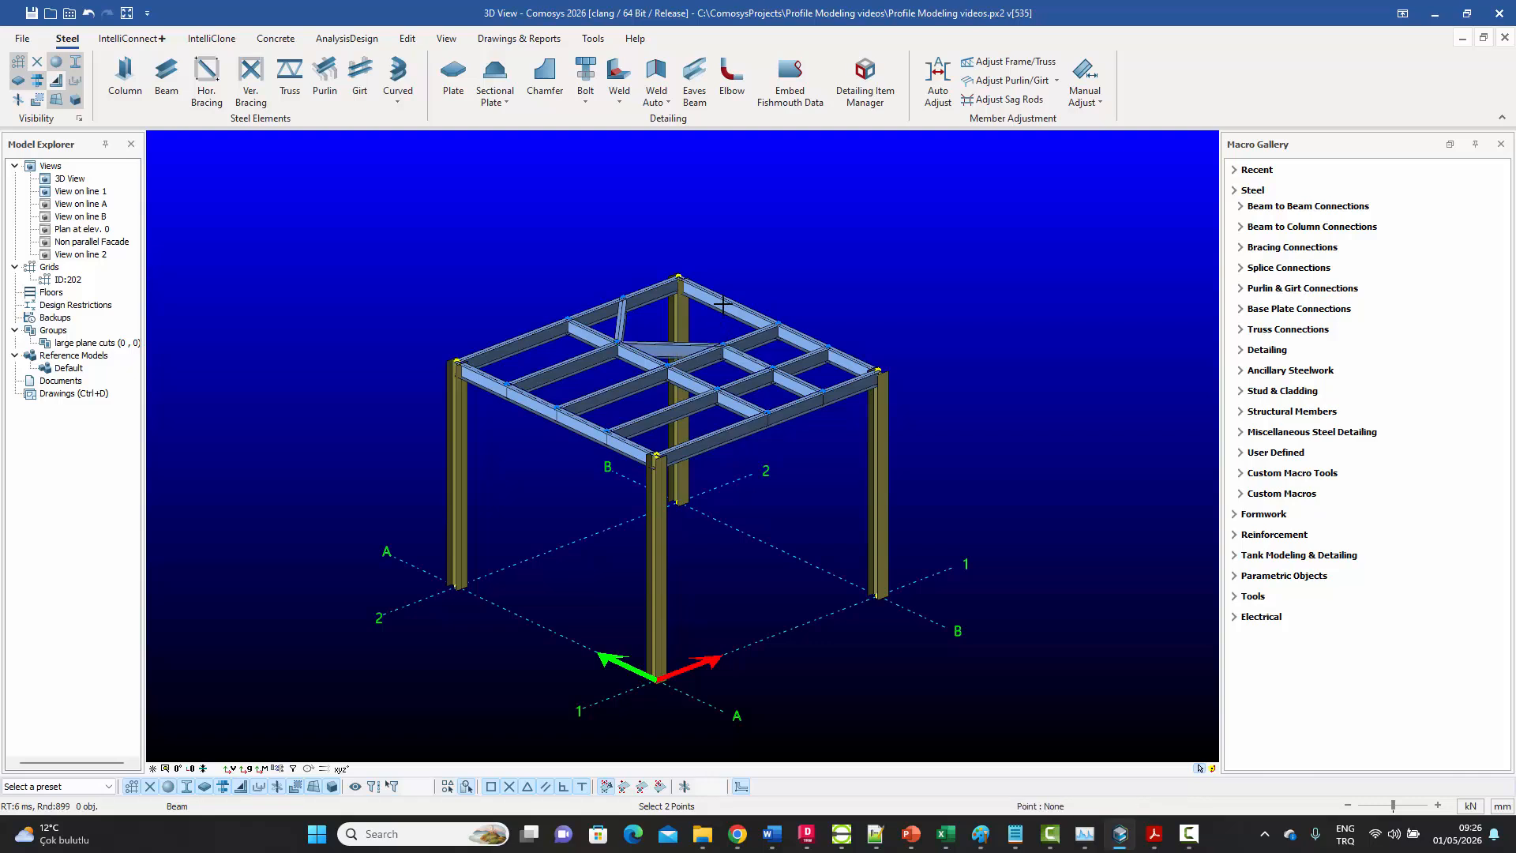
left_click(727, 301)
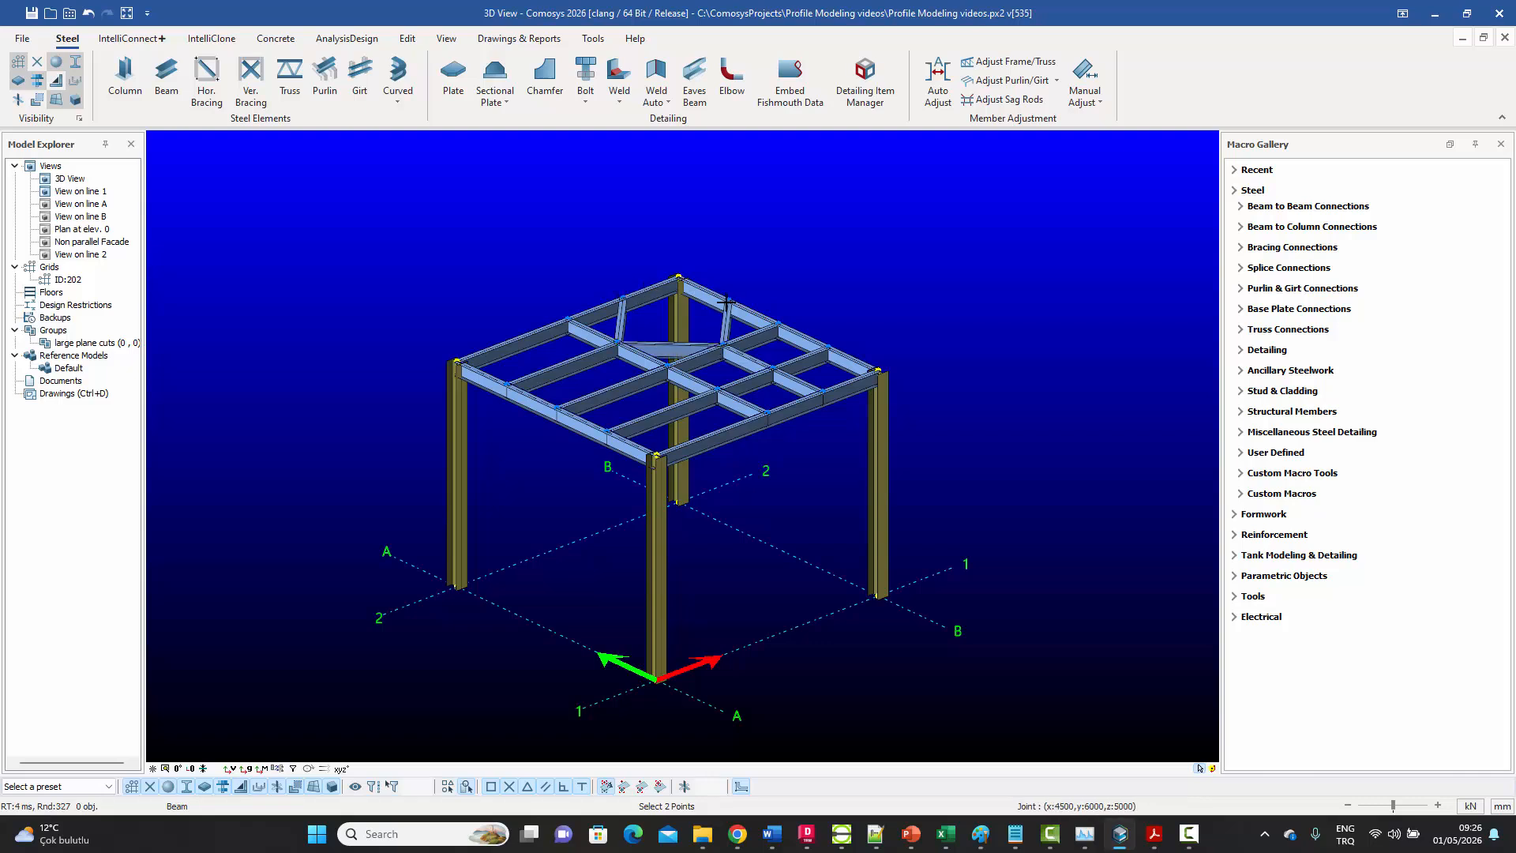
left_click(726, 301)
key("Escape")
- Set the upper level to 7000 and the lower level to 0 for both columns on line A, applying the change to both
middle_click_drag(785, 309, 822, 324)
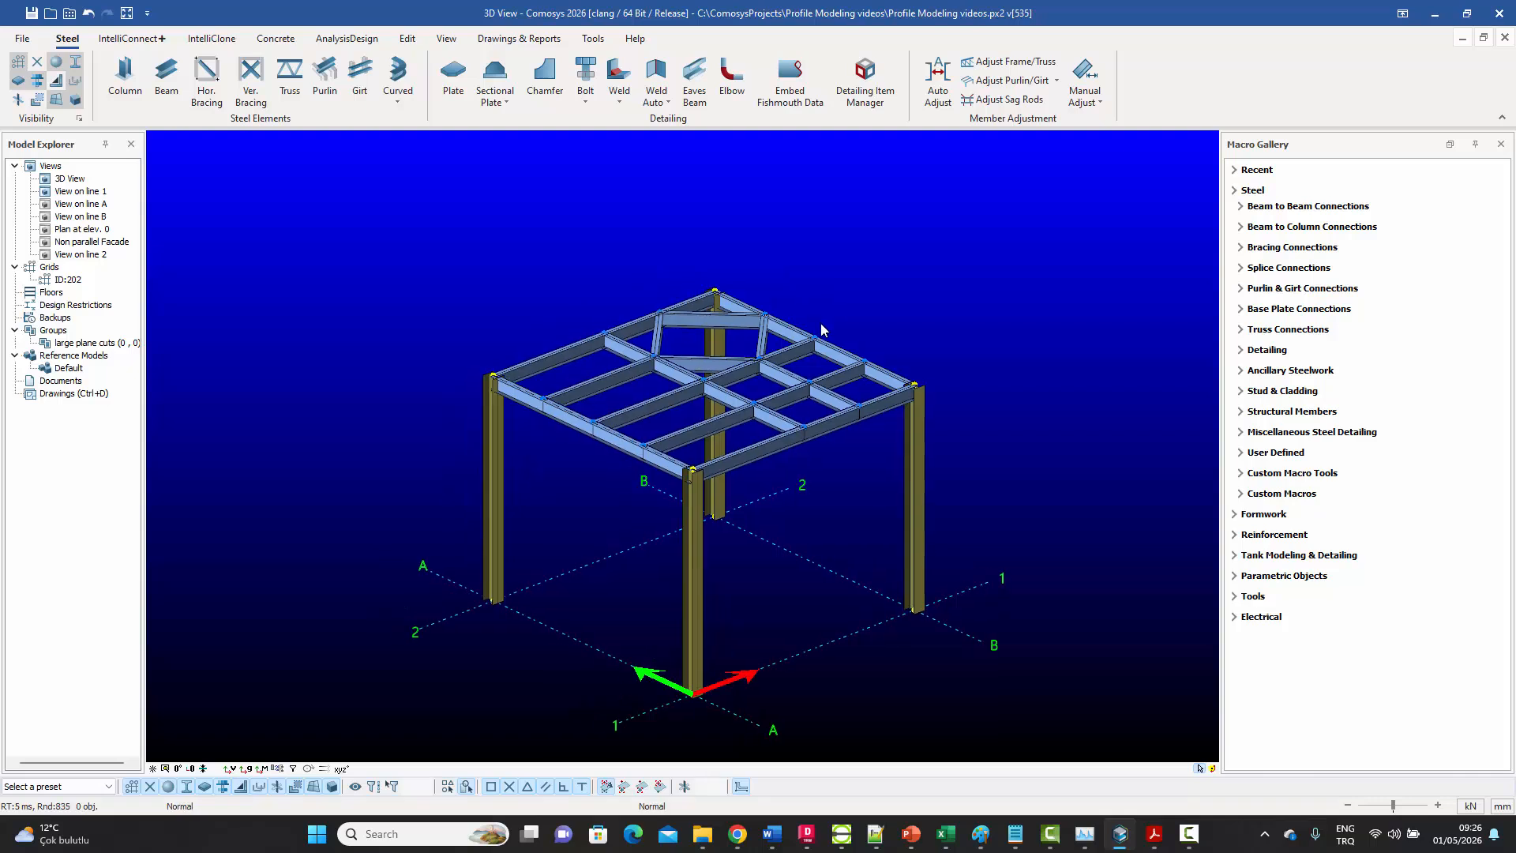
scroll(810, 347, "up", 4)
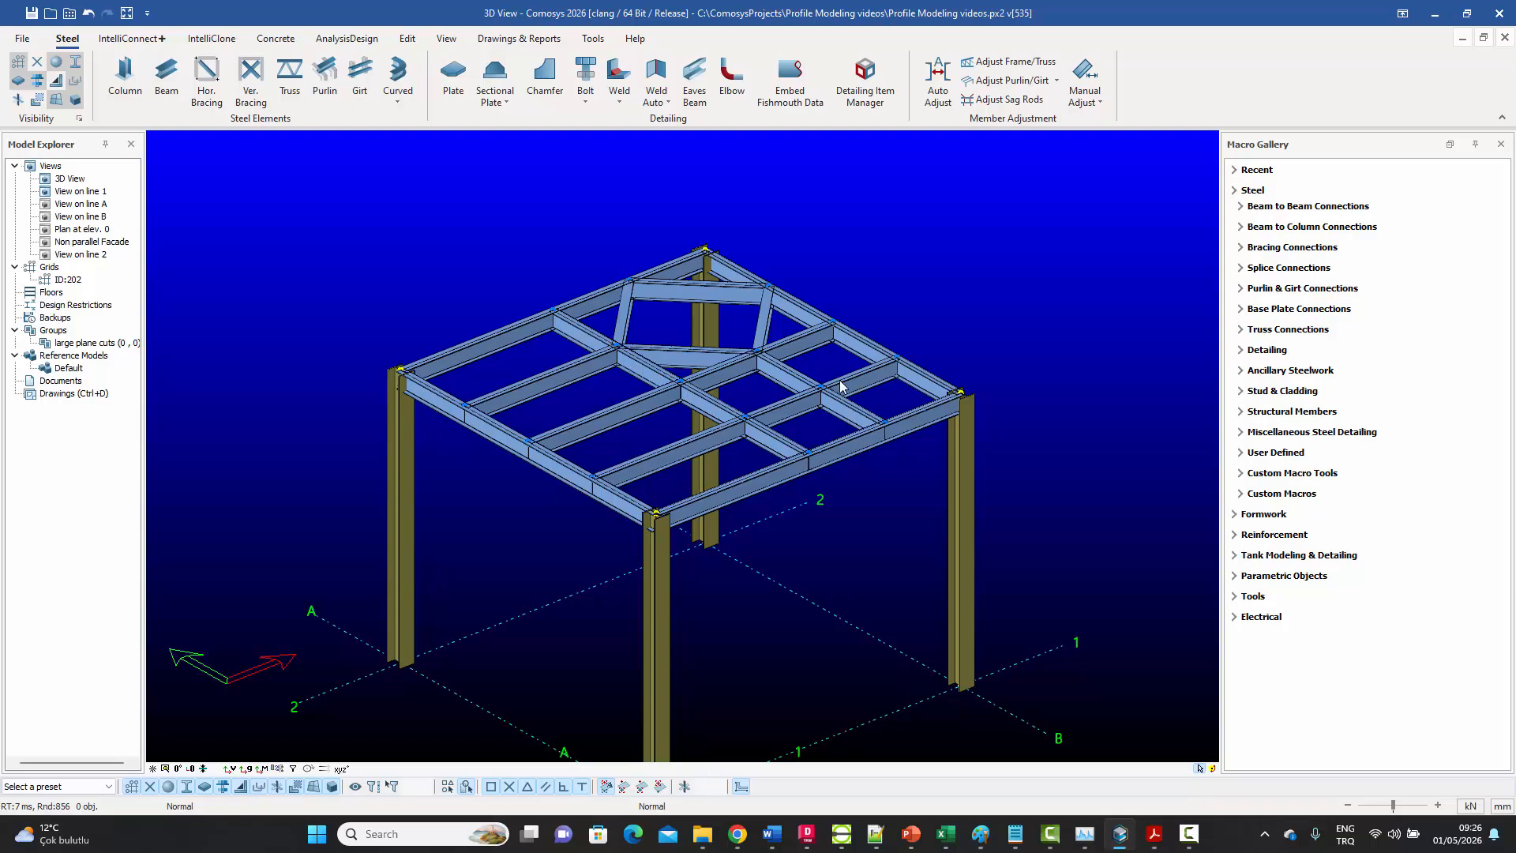
left_click(673, 652)
left_click(415, 519, "ctrl")
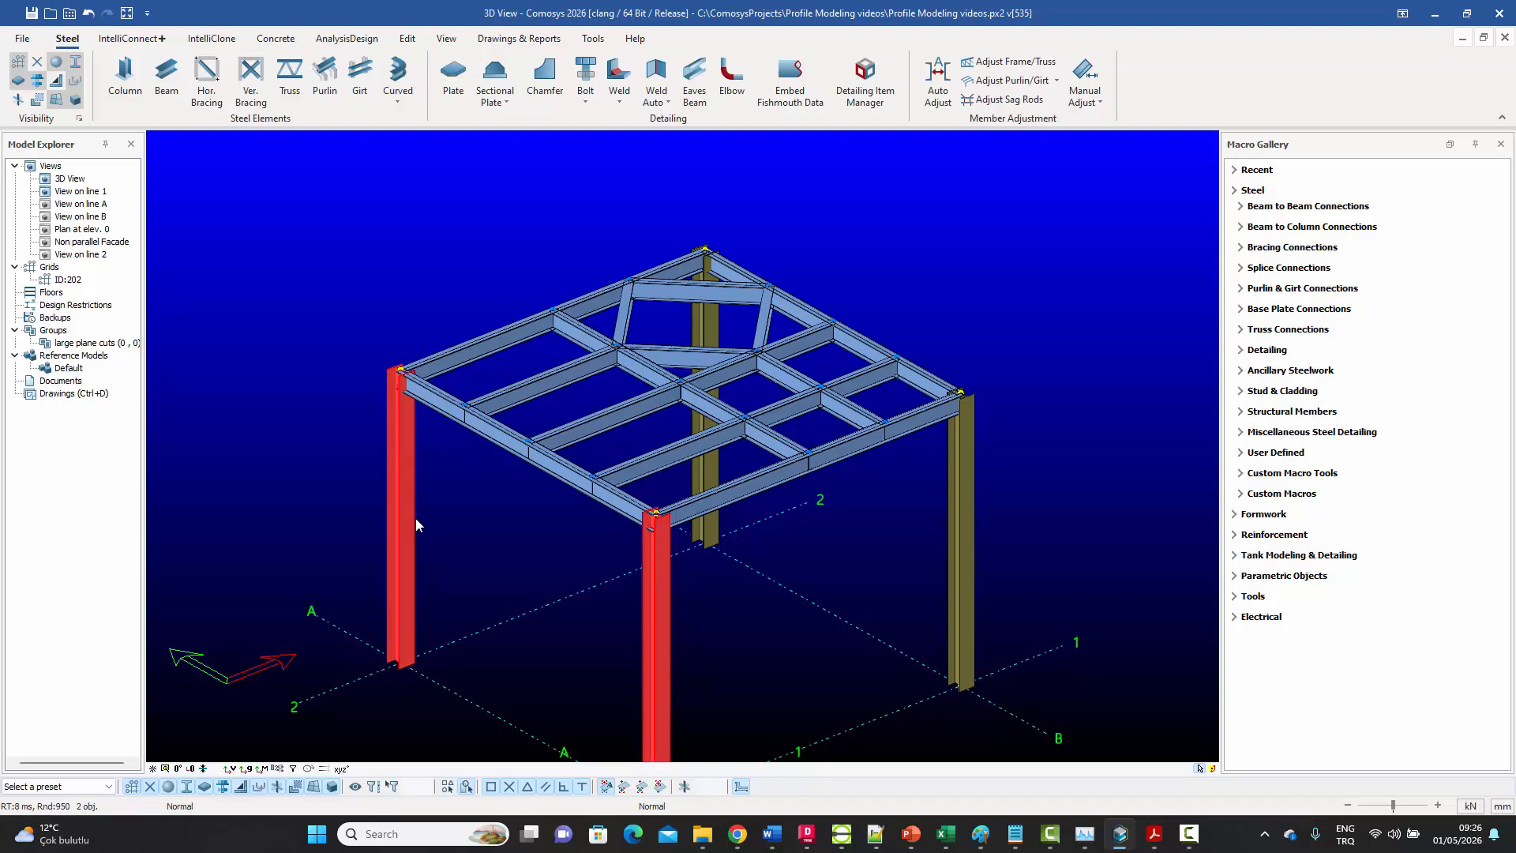
double_click(416, 518)
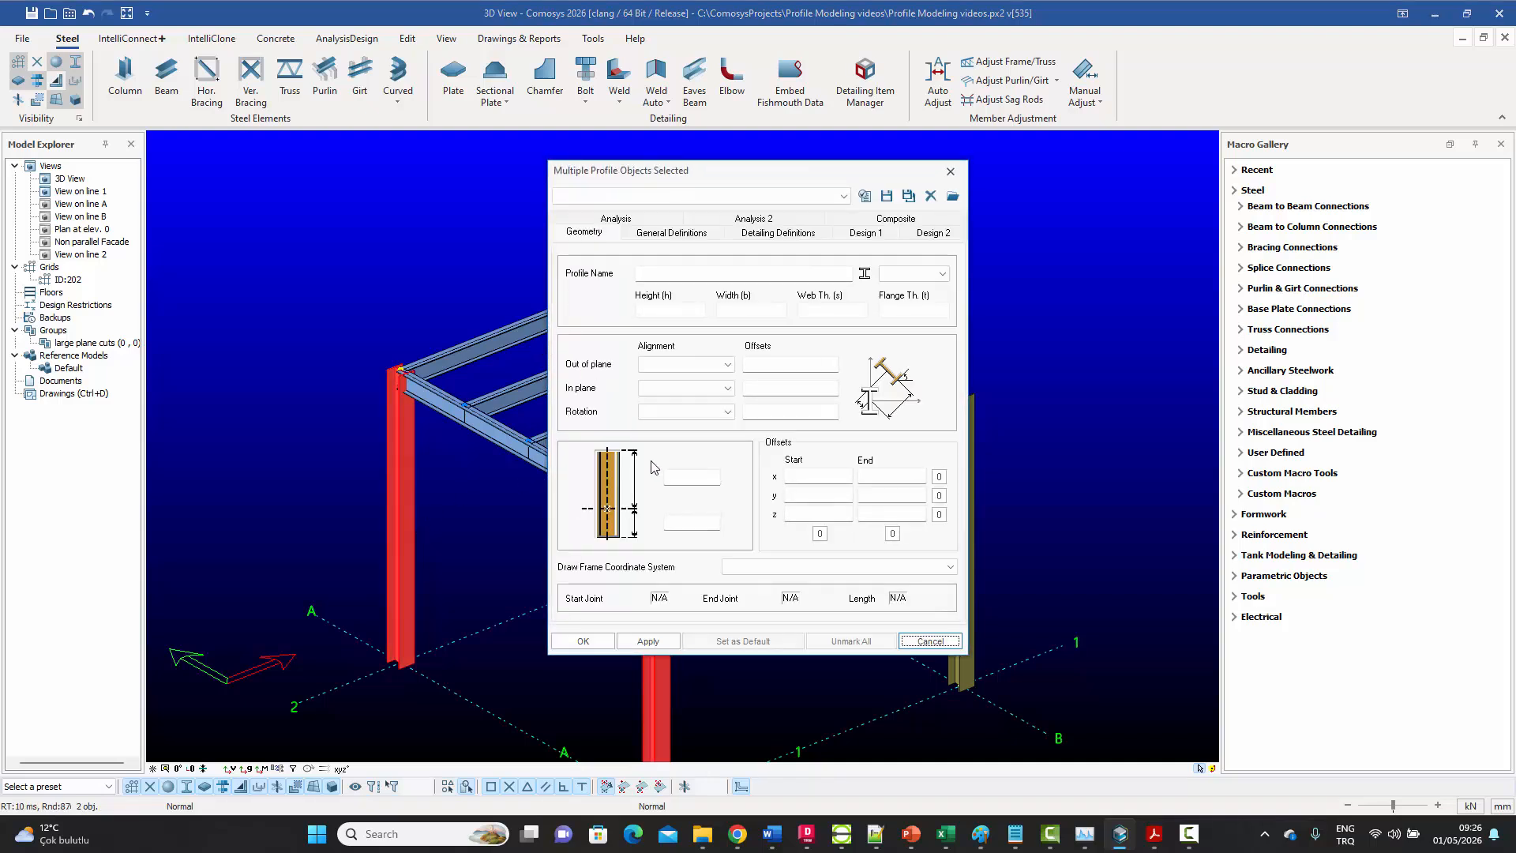
left_click(686, 478)
type("7000")
left_click(686, 523)
type("0")
left_click(602, 639)
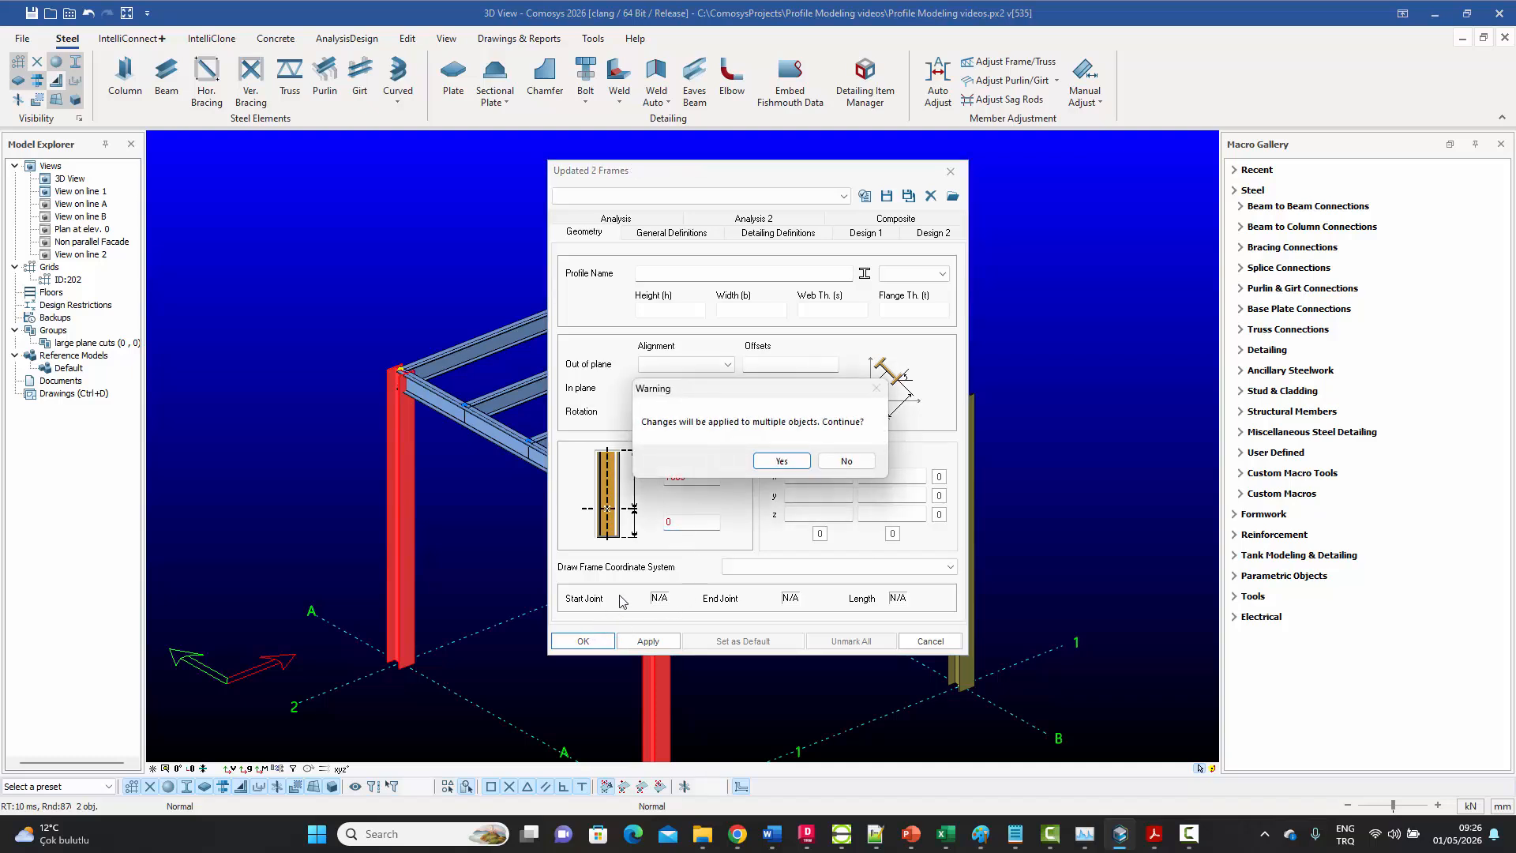
left_click(781, 462)
- Break the line A edge beam 750 mm from line 2, using a dy-750 offset from the A-2 joint
mouse_move(1015, 448)
middle_mouse_down()
mouse_move(961, 460)
mouse_move(1006, 451)
middle_mouse_up()
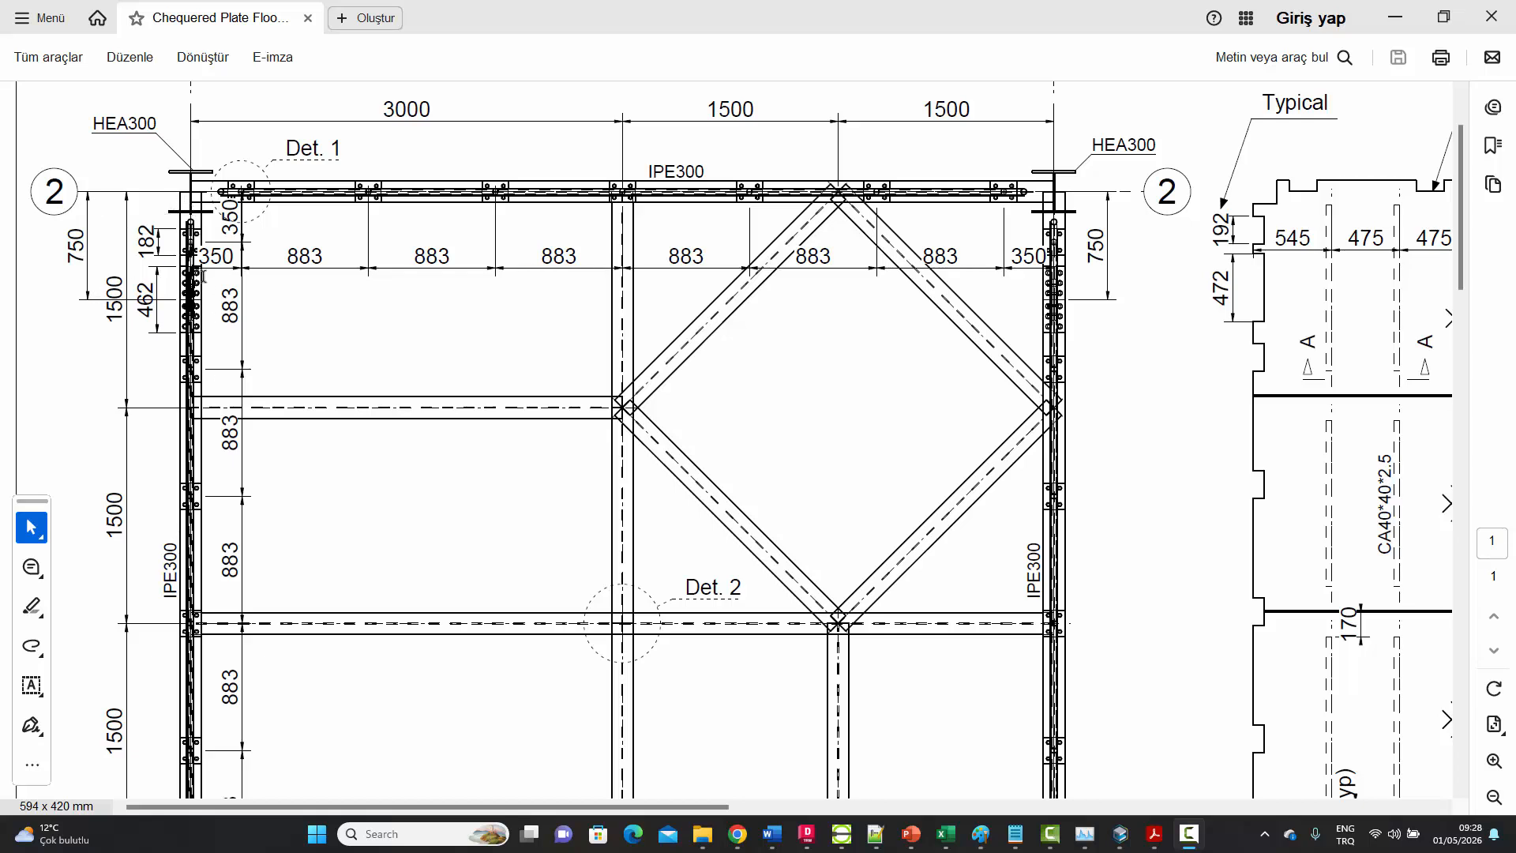
left_click(1115, 836)
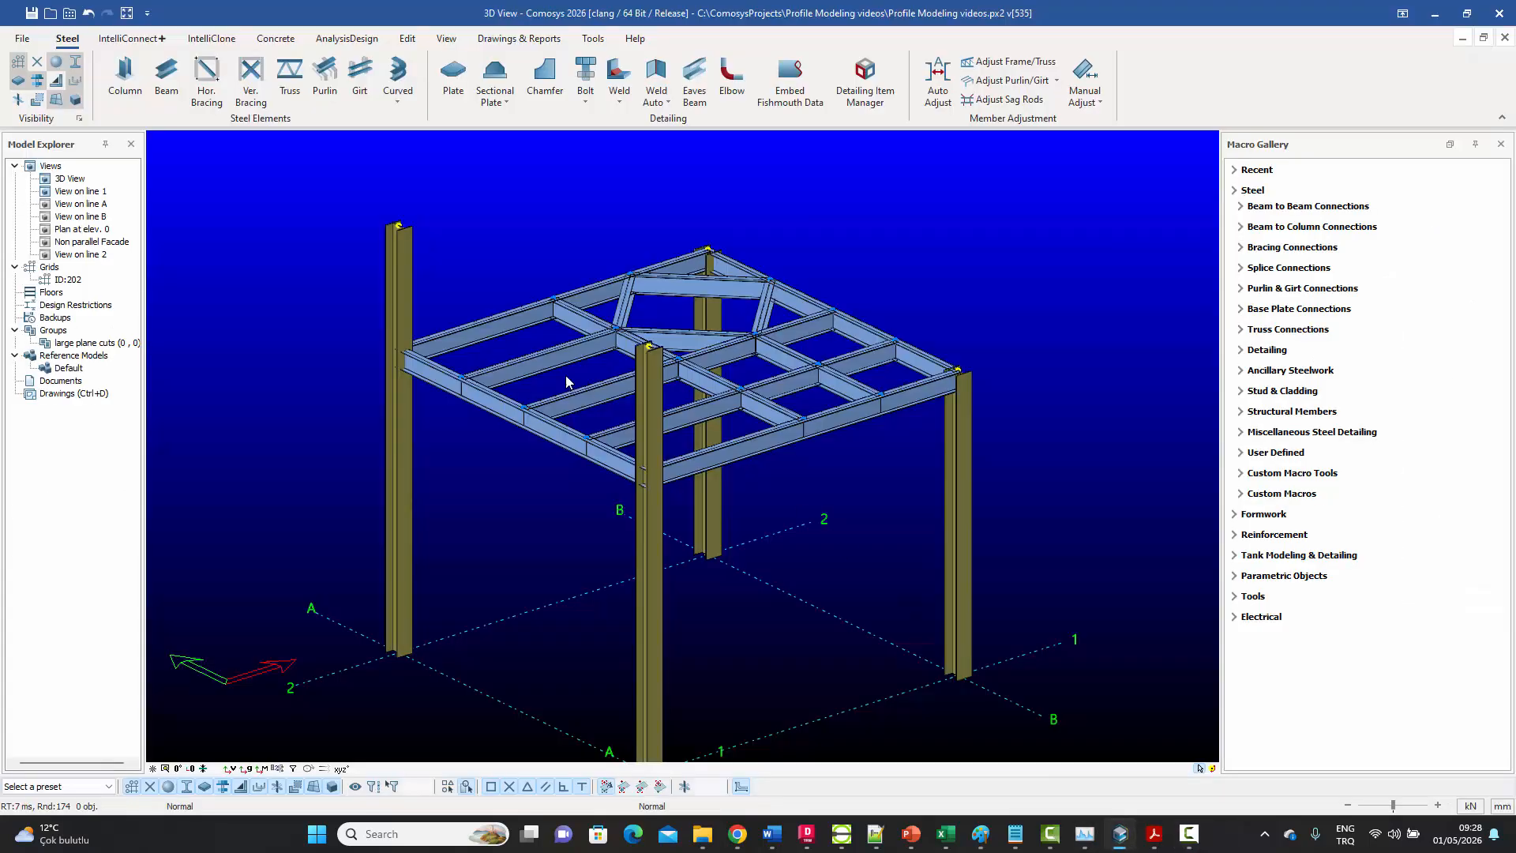
left_click(422, 374)
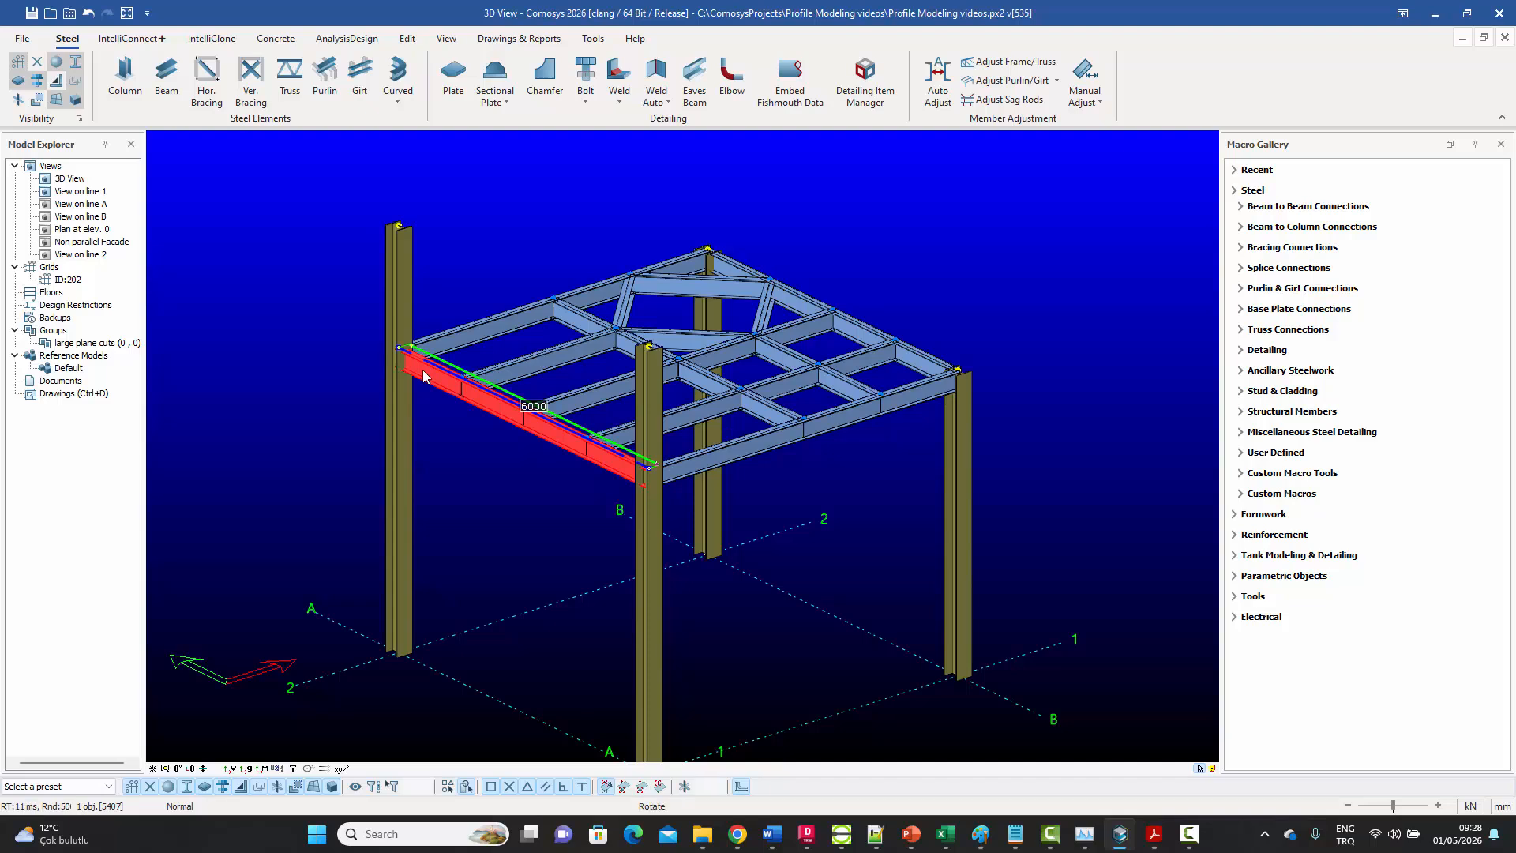
right_click(423, 374)
mouse_move(527, 806)
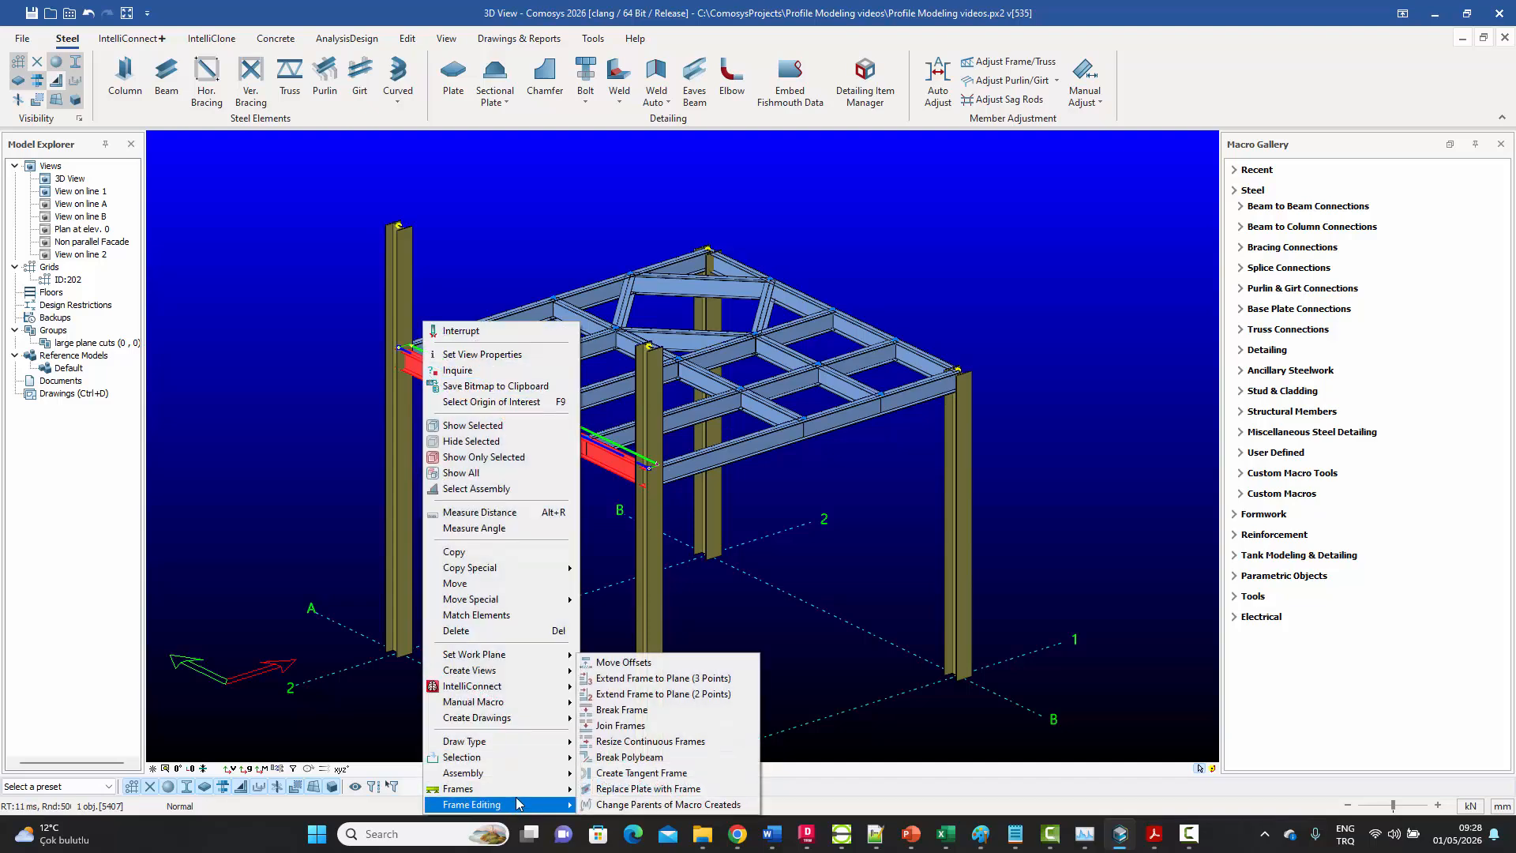
left_click(623, 710)
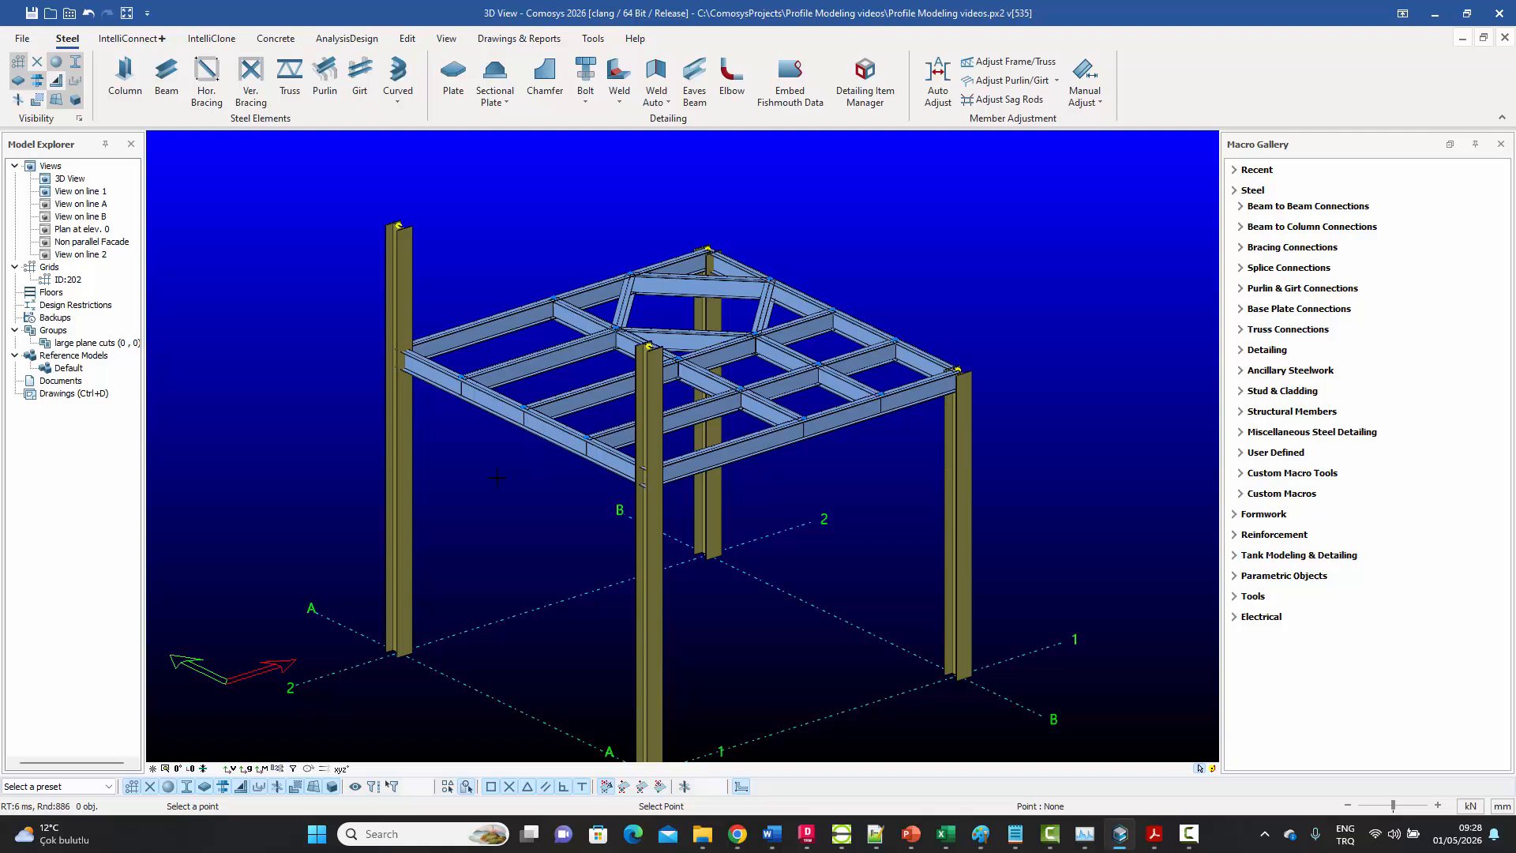
left_click(402, 349)
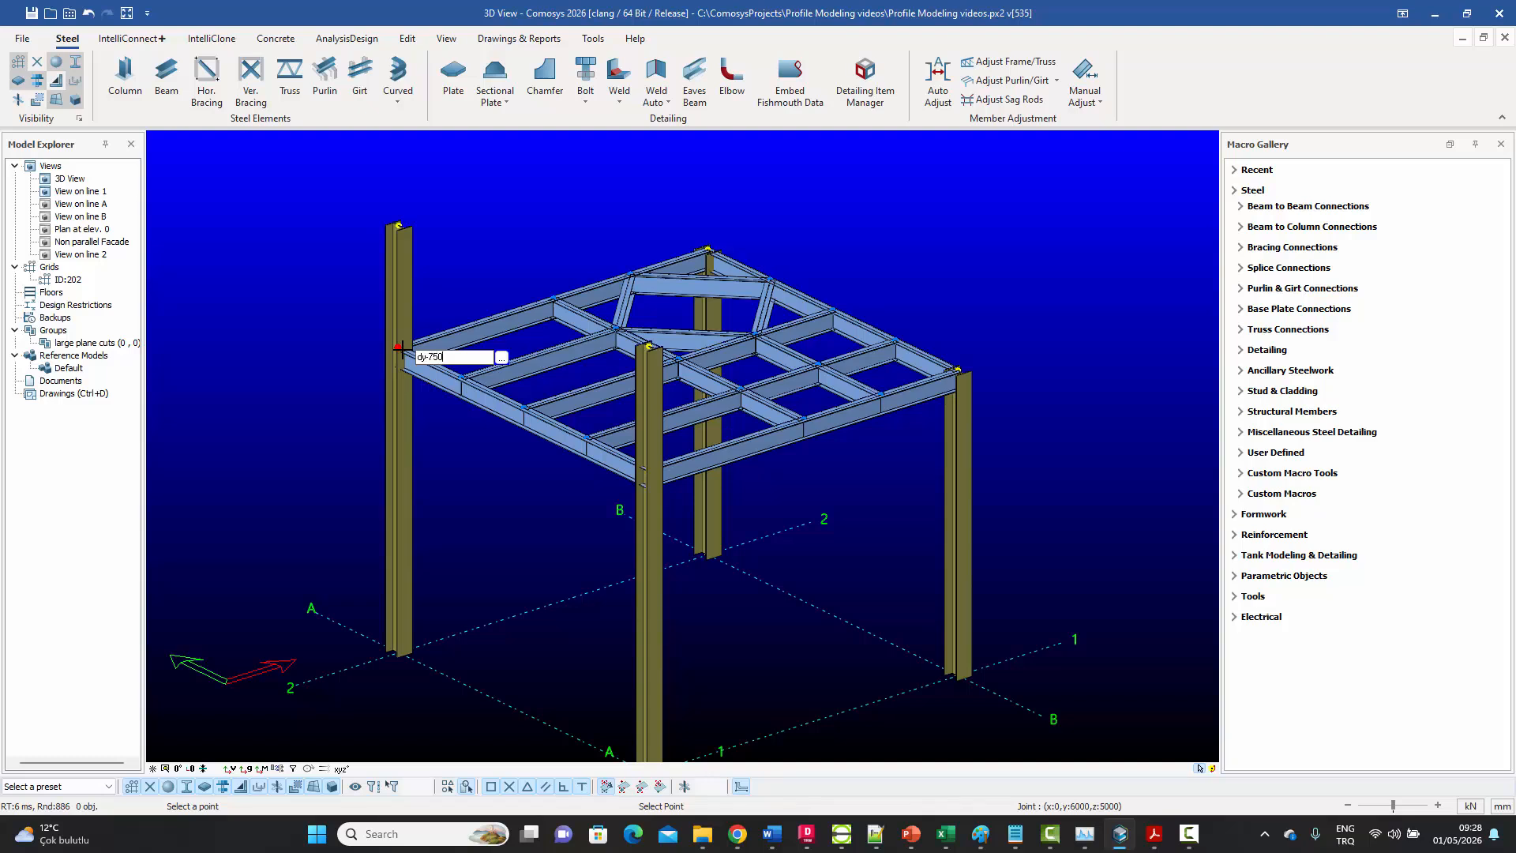
key("Return")
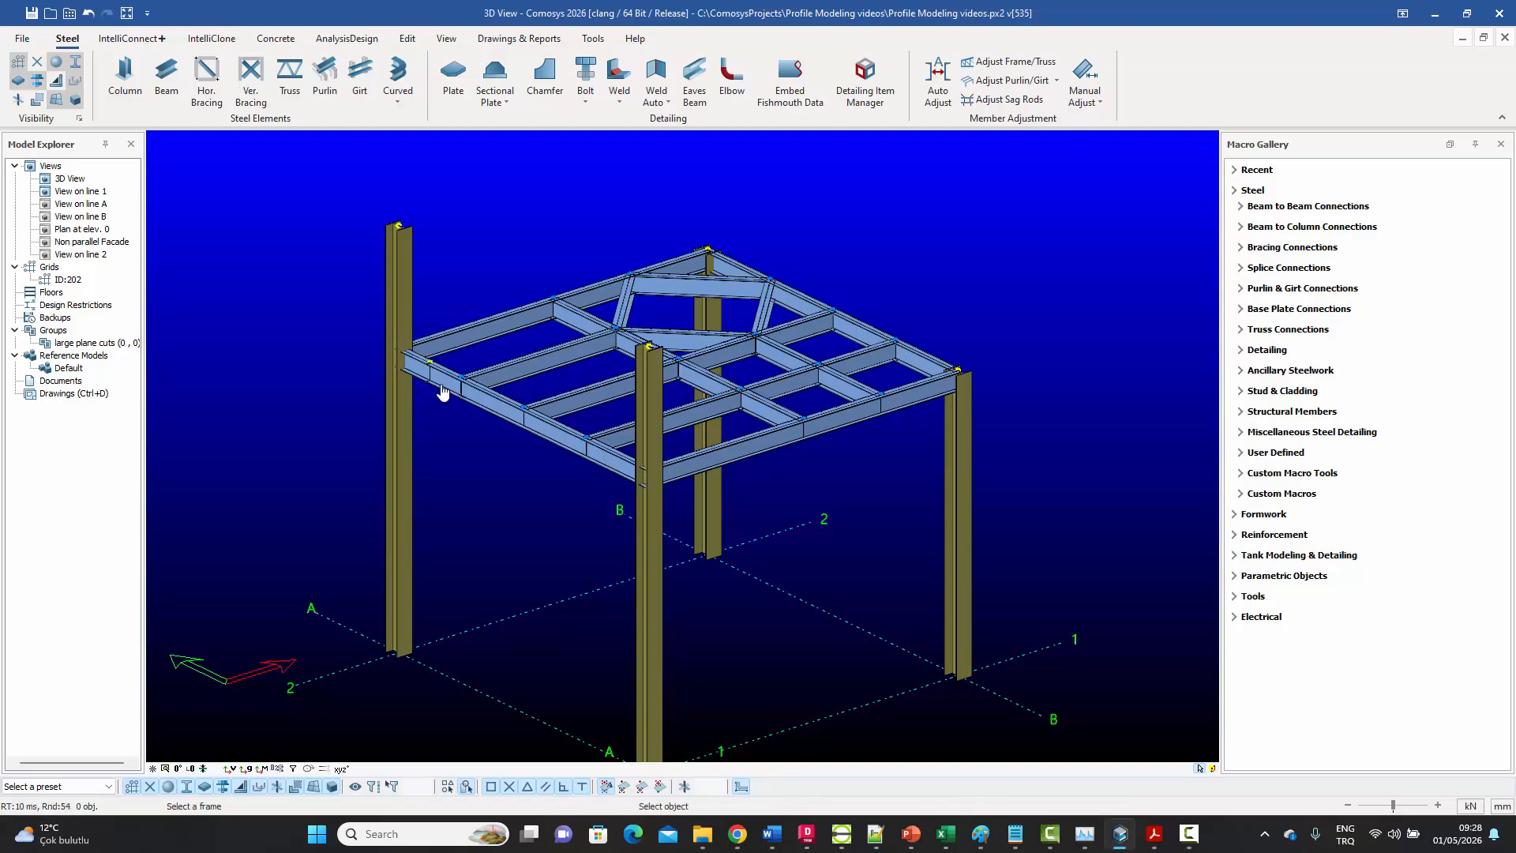
- Break the remaining long line A beam 750 mm from line 1, using a dy750 offset from the A-1 joint
left_click(600, 464)
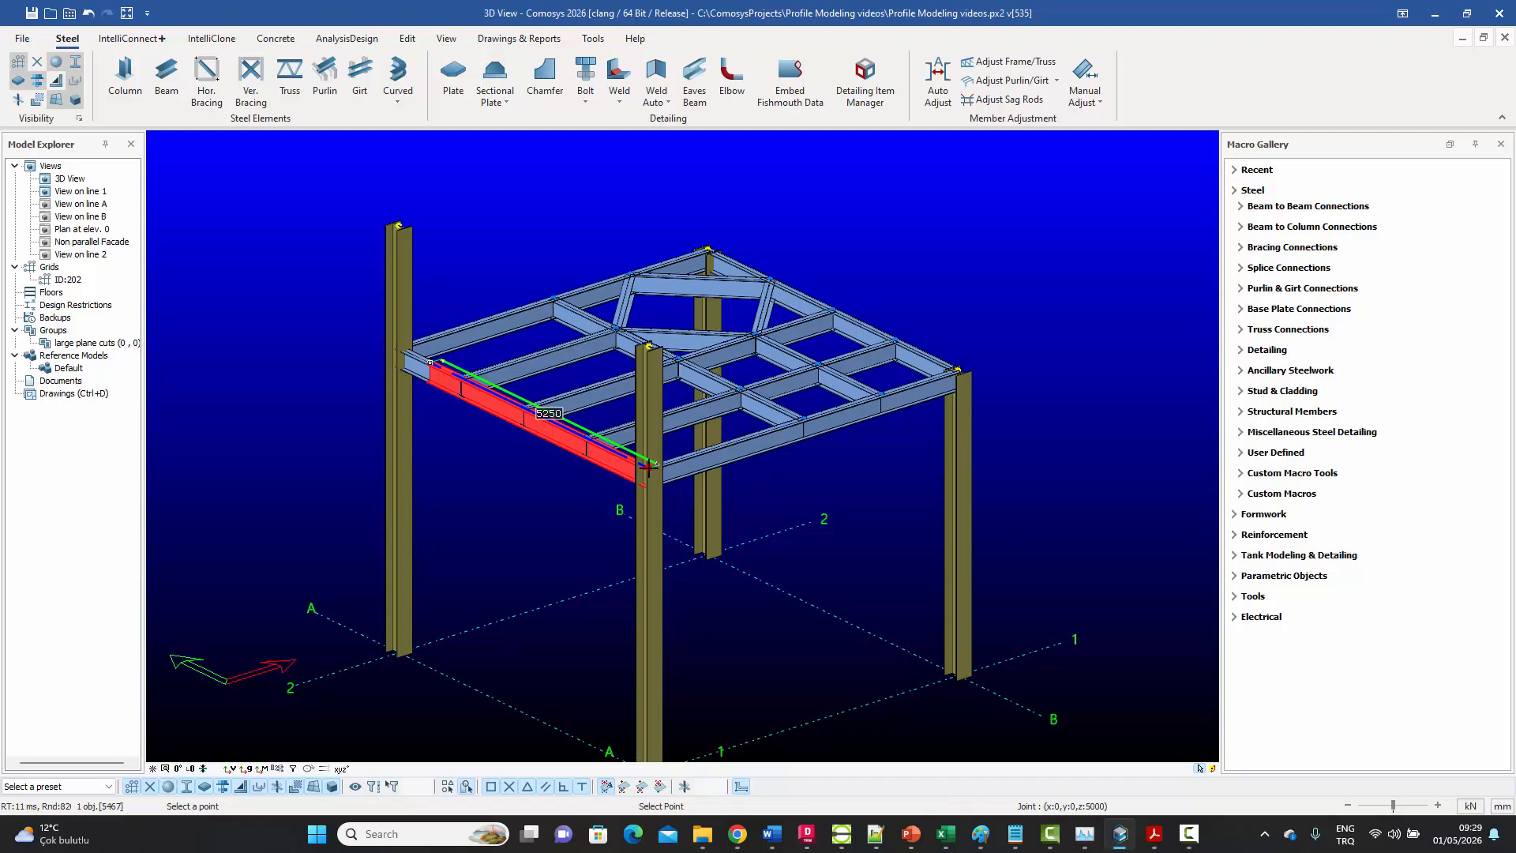
left_click(648, 467)
type("d")
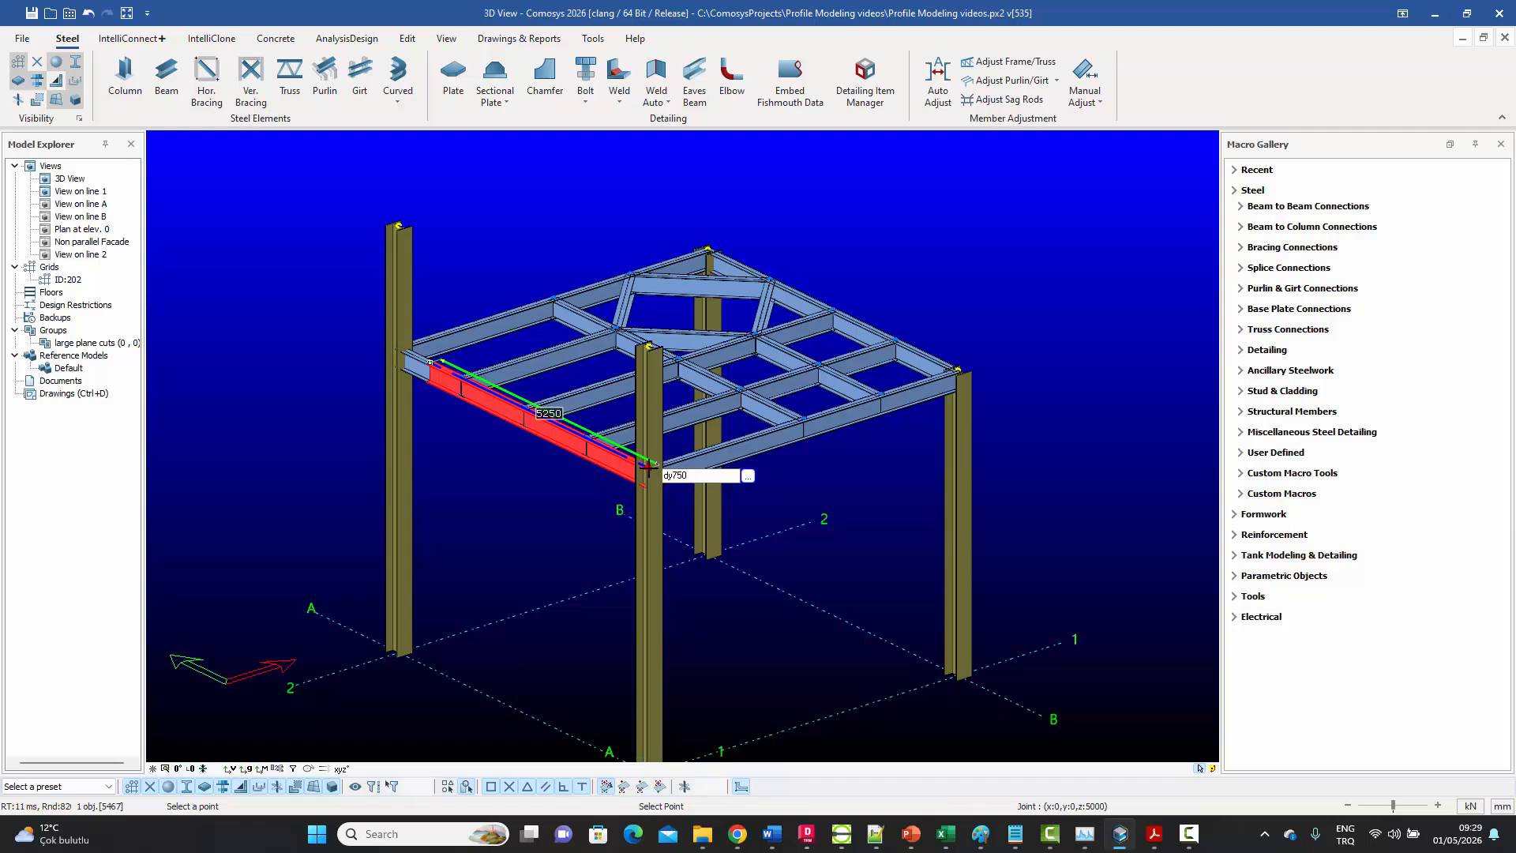
type("y750")
key("Return")
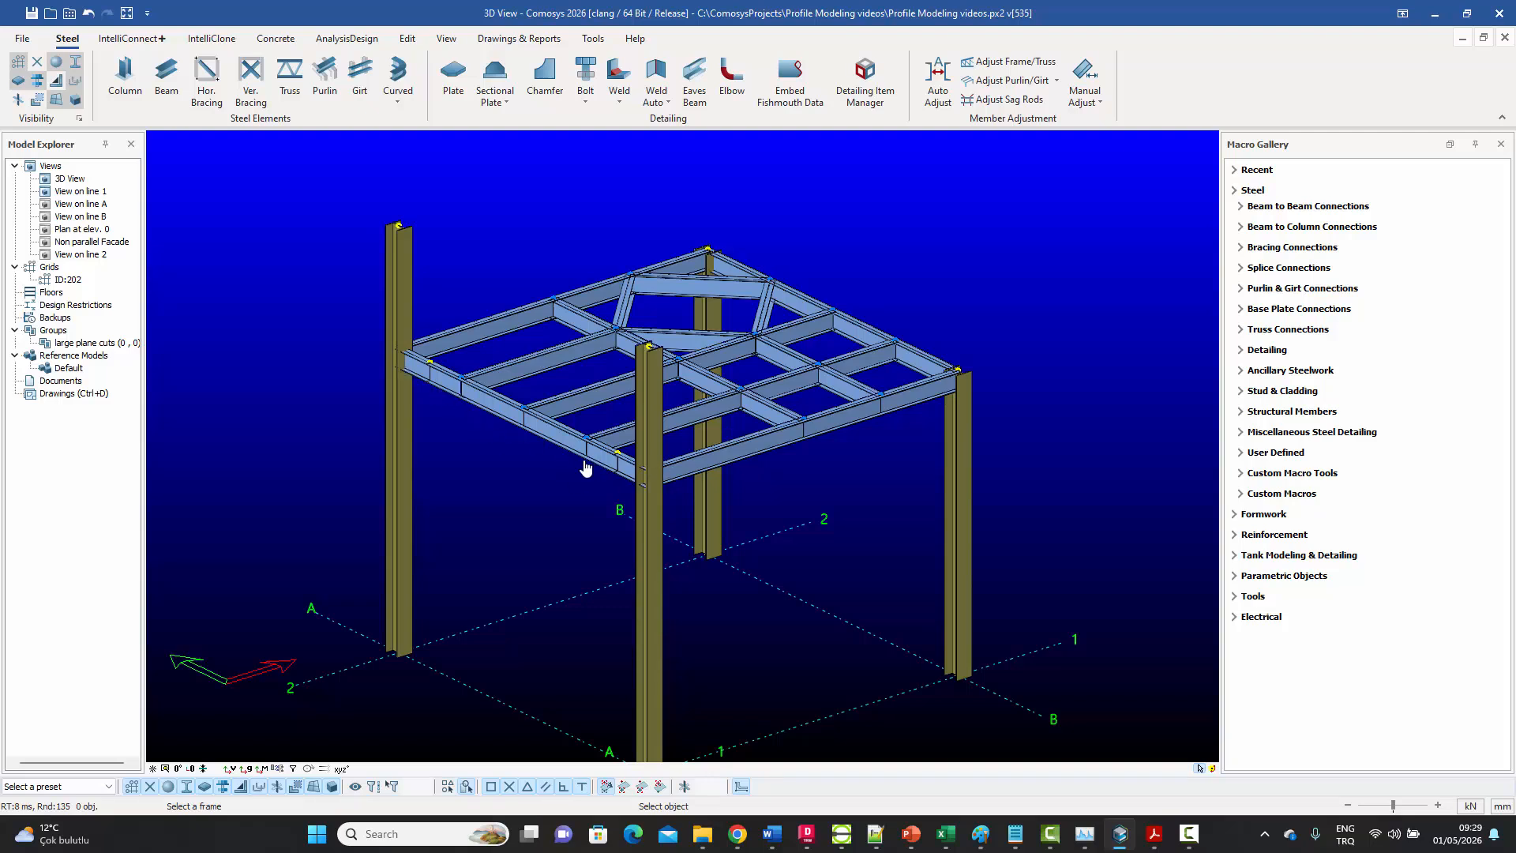
- Break the line B edge beam 750 mm from both ends, with offsets dy750 from line 1 and dy-750 from line 2
left_click(918, 362)
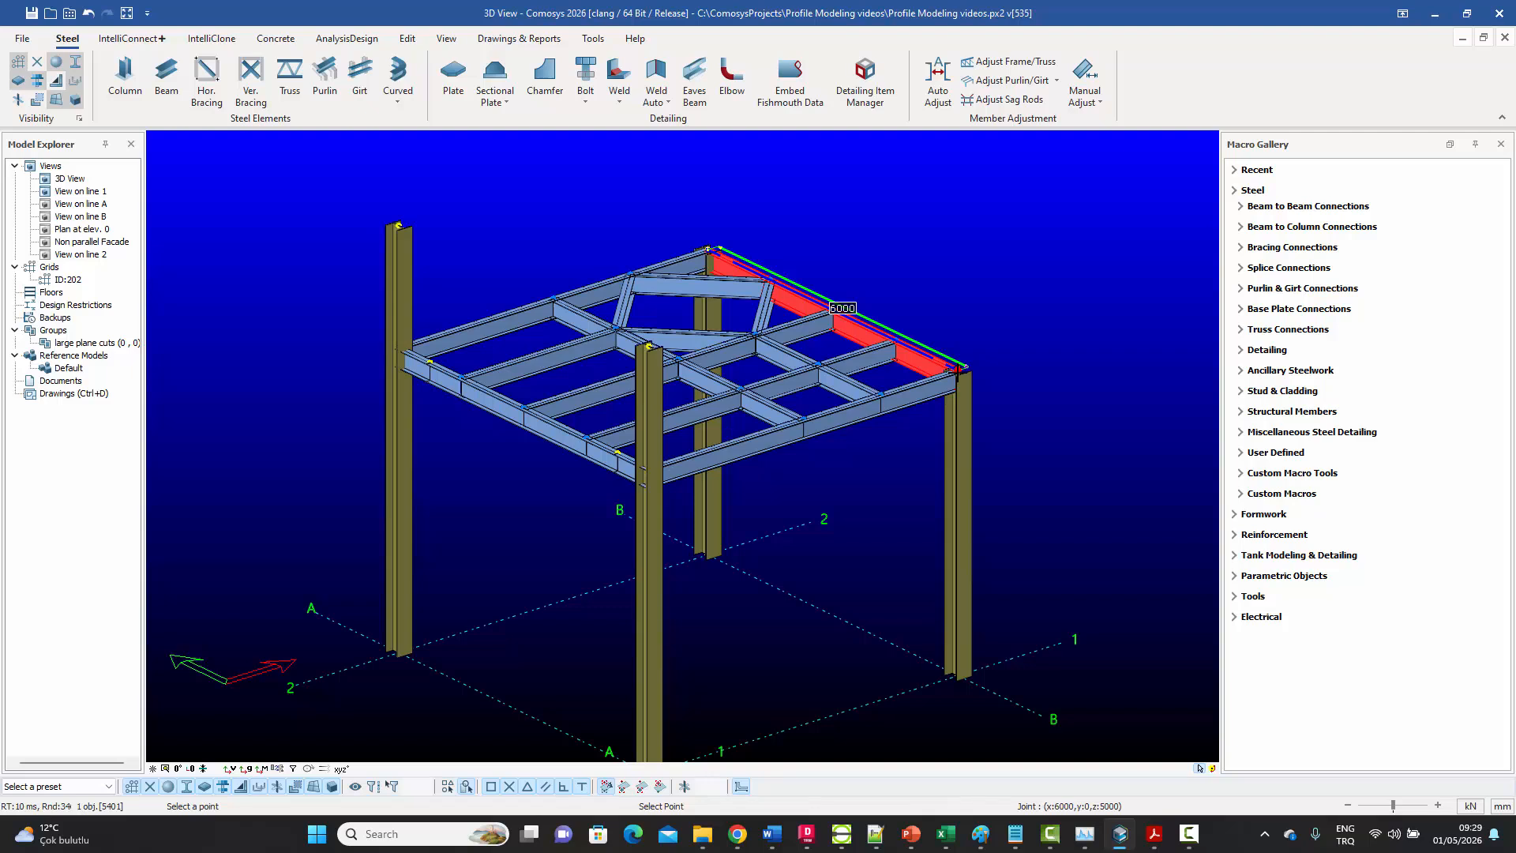
left_click(957, 368)
key("Return")
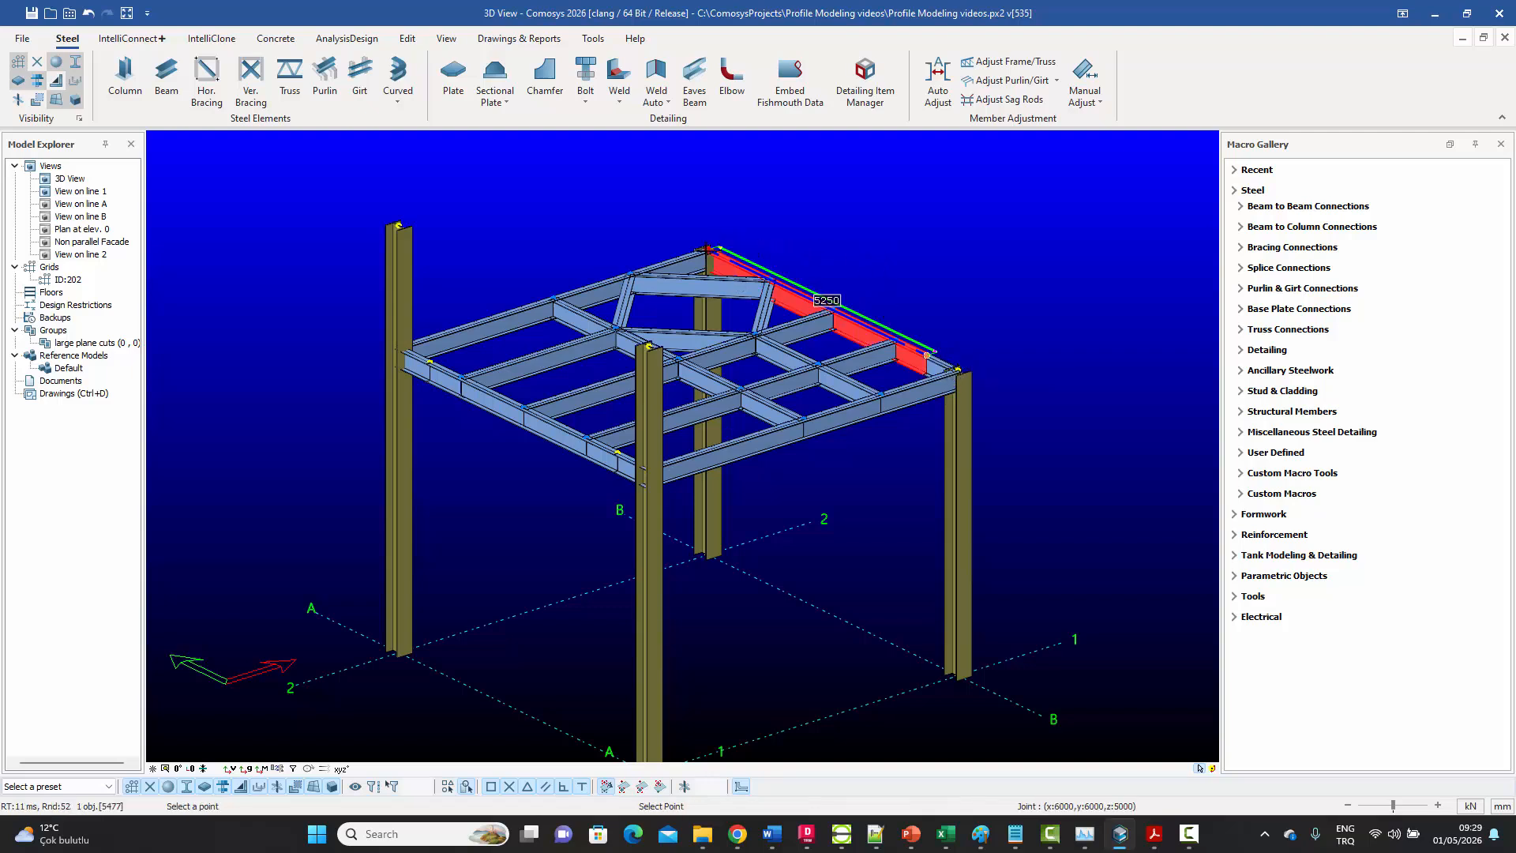
left_click(708, 249)
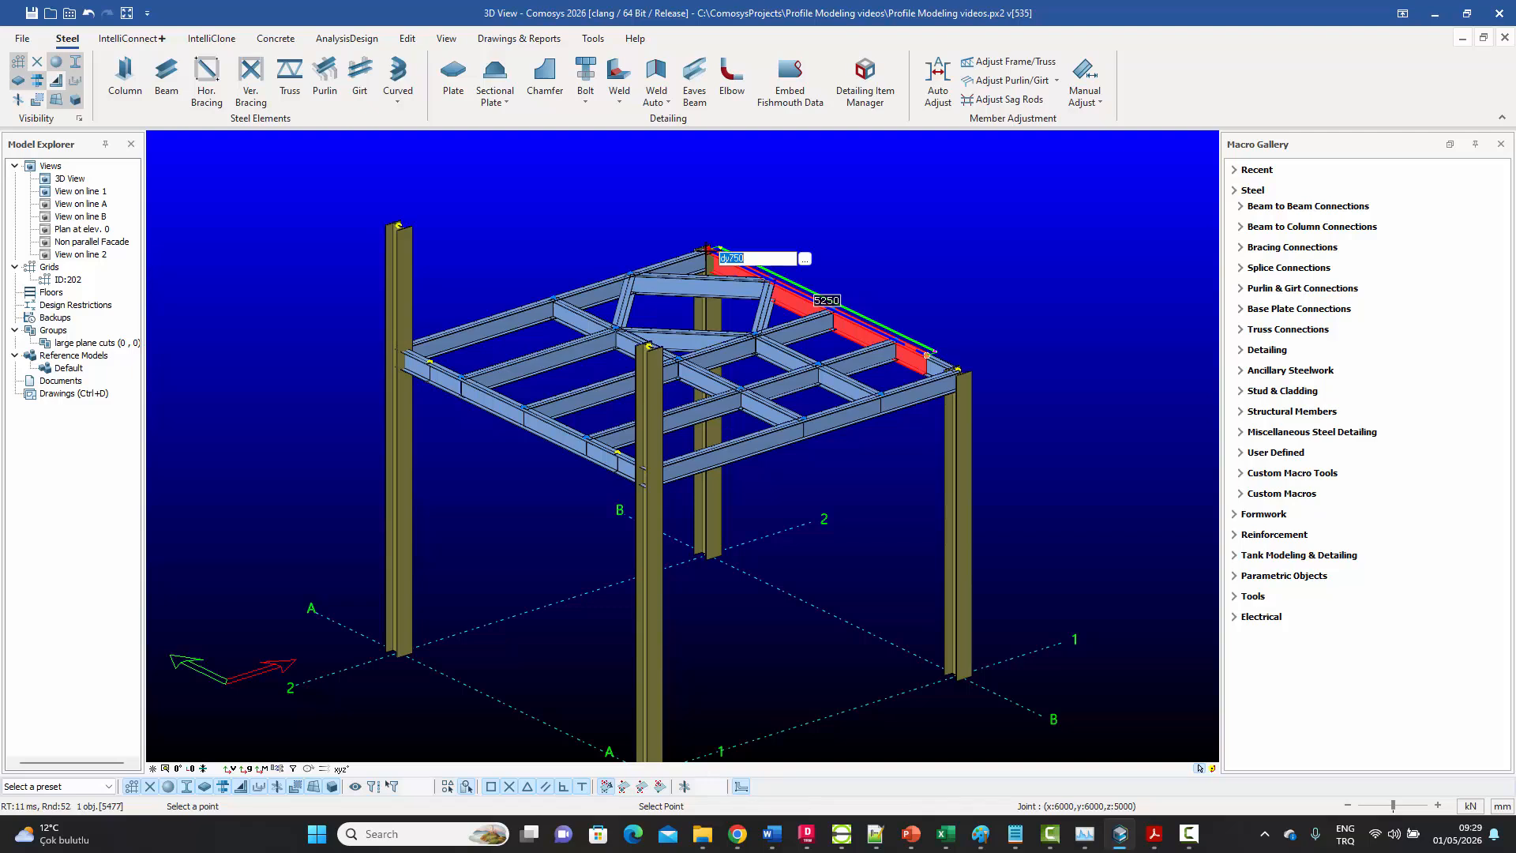
type("dy-750")
key("Return")
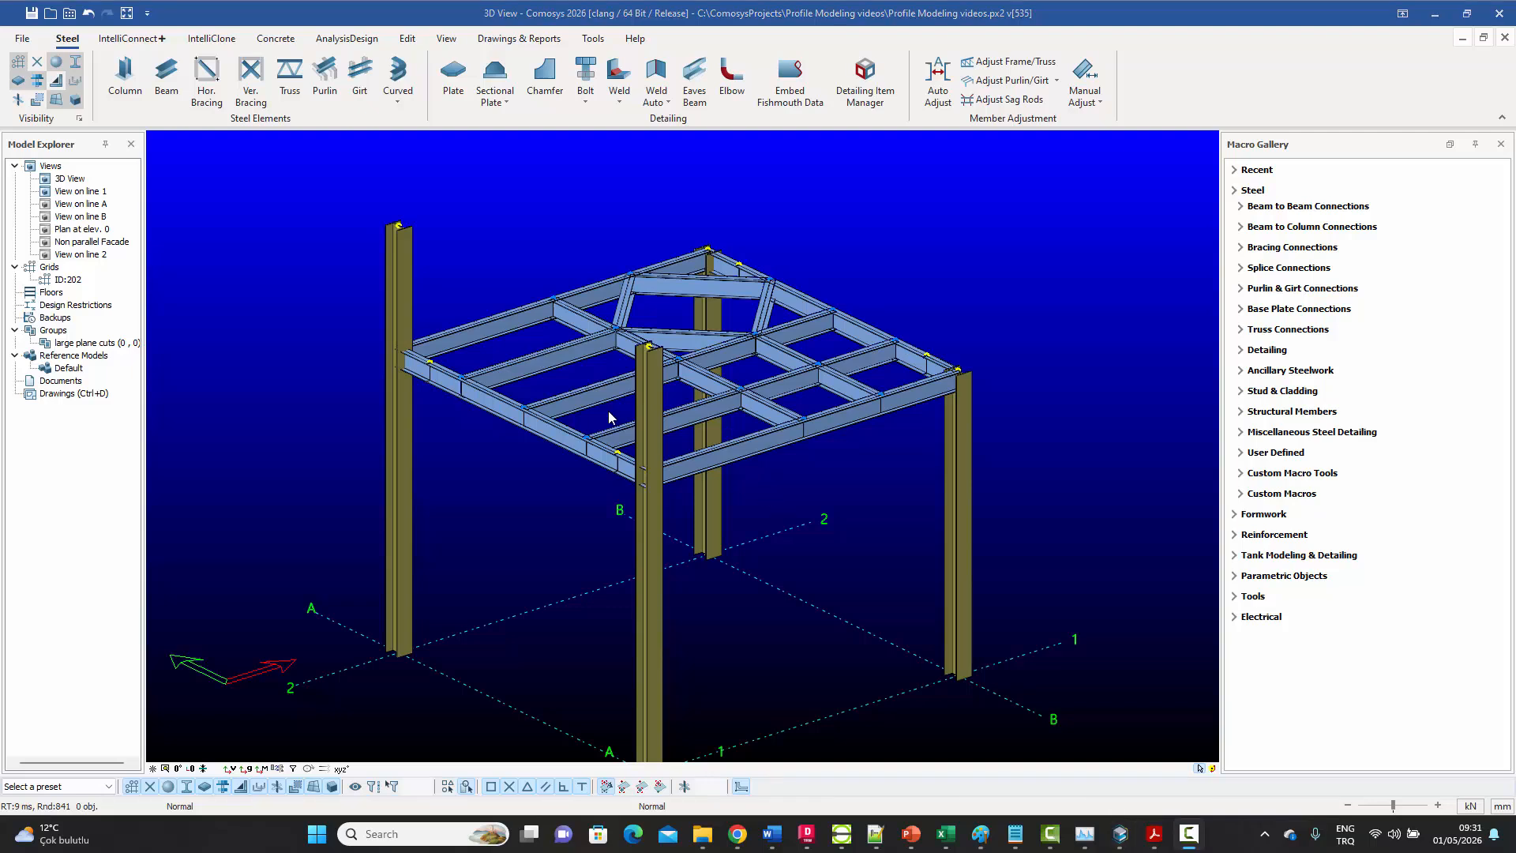
- Insert bolted Splice connections at both break points of the line A edge beam
left_click(1267, 272)
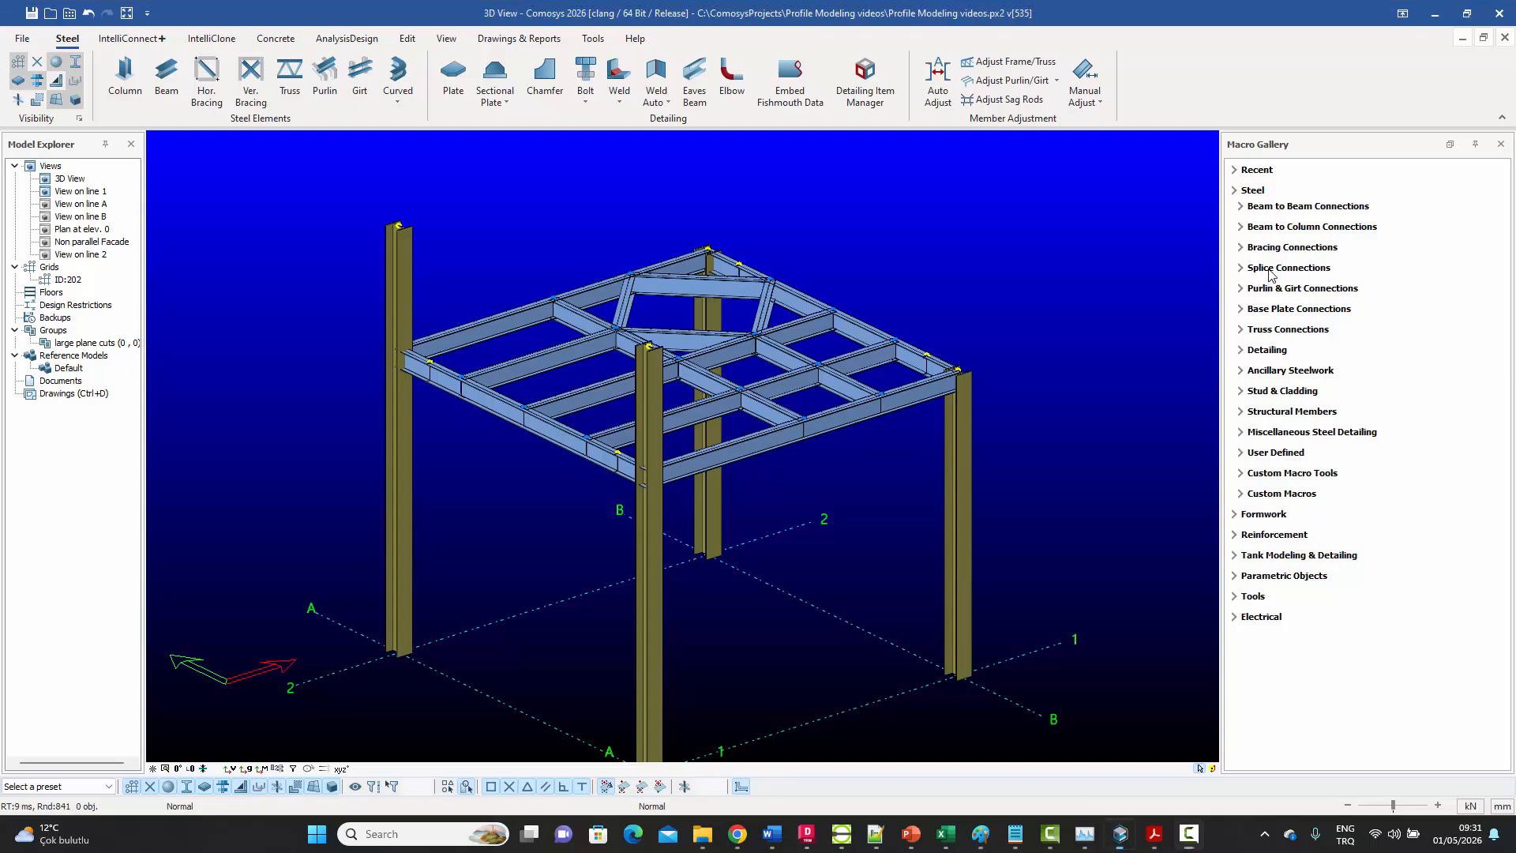
left_click(1281, 331)
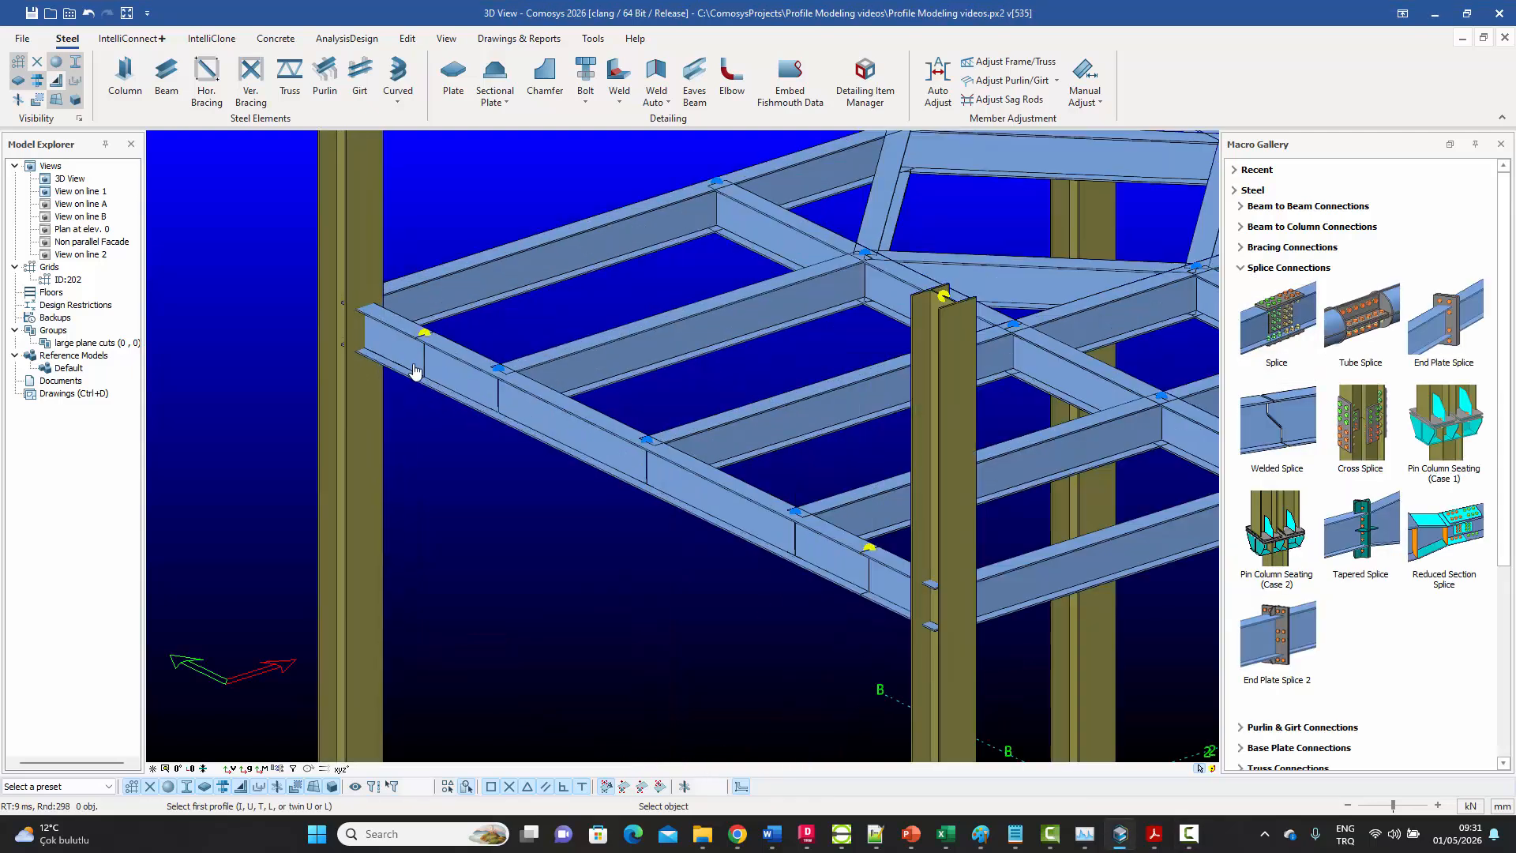
scroll(413, 365, "up", 5)
left_click(403, 360)
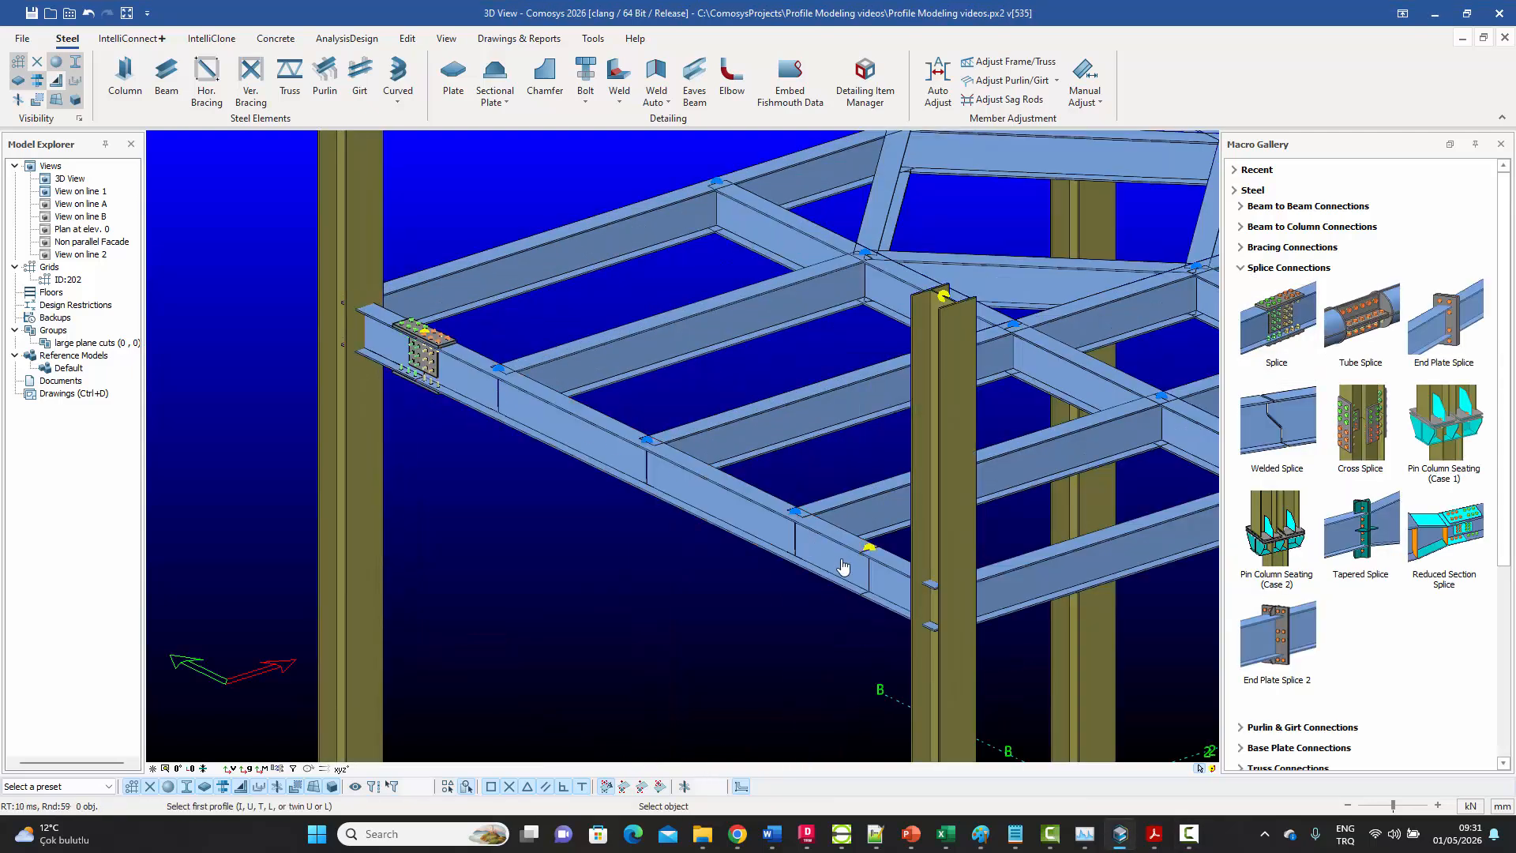
left_click(879, 585)
- Insert bolted Splice connections at both break points of the line B edge beam and end the macro
scroll(877, 584, "down", 5)
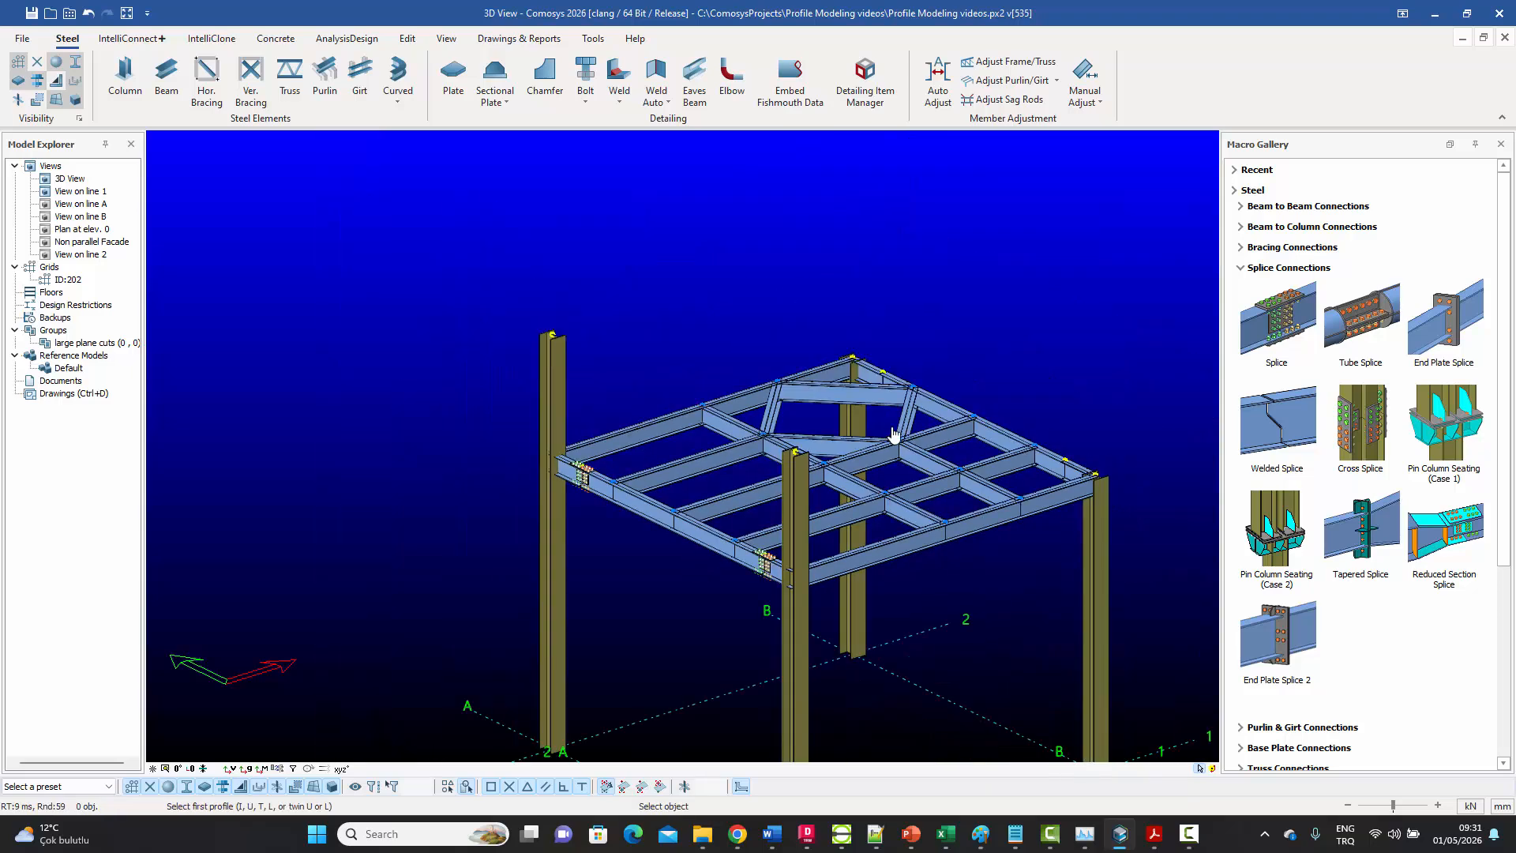
scroll(899, 343, "up", 8)
left_click(899, 344)
left_click(899, 343)
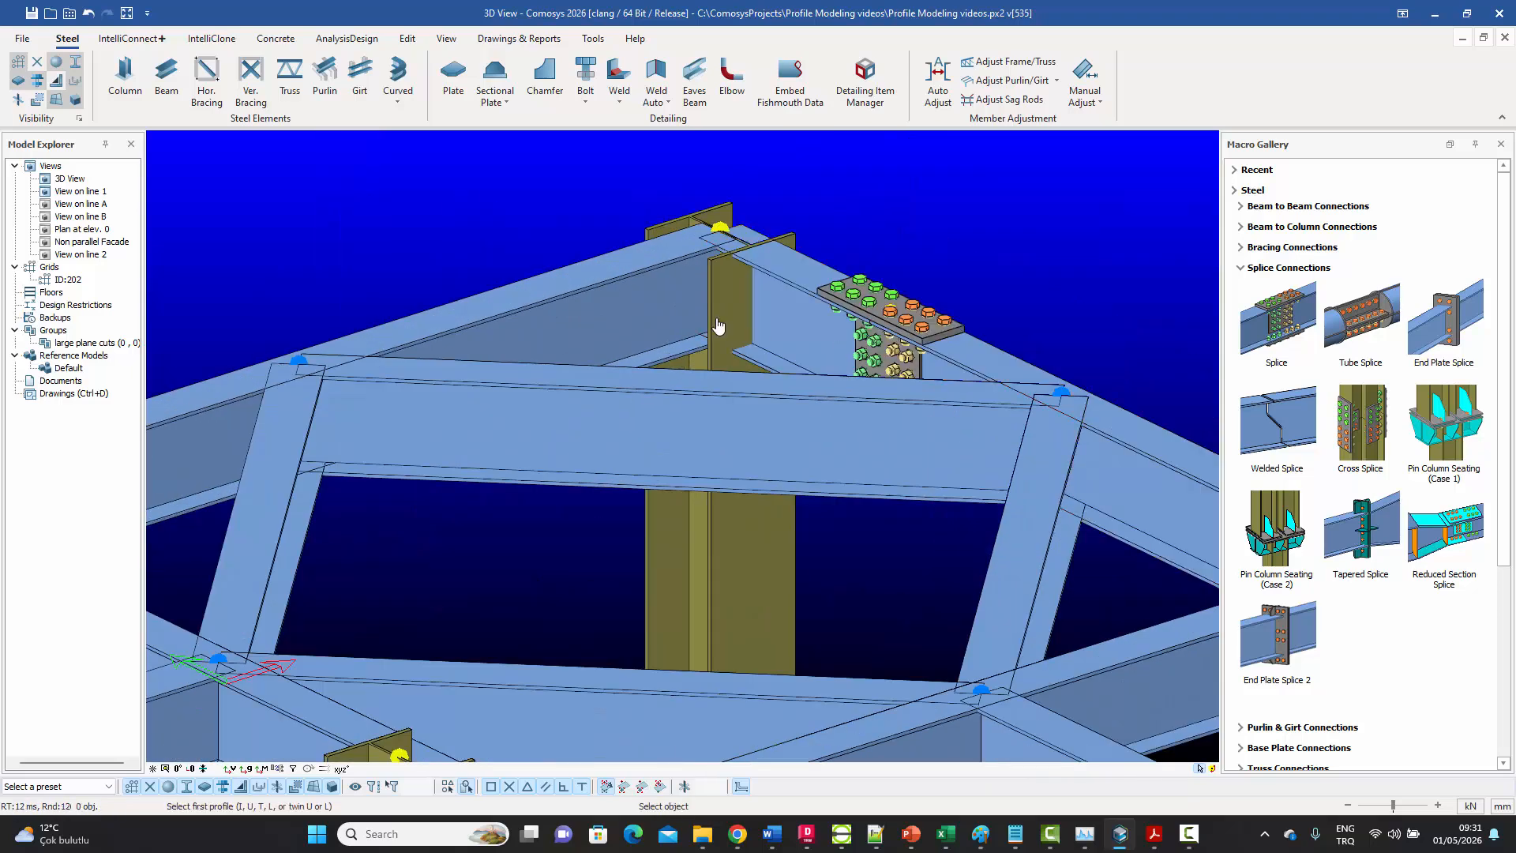
scroll(908, 379, "down", 5)
scroll(914, 417, "up", 3)
scroll(914, 417, "up", 2)
left_click(1007, 433)
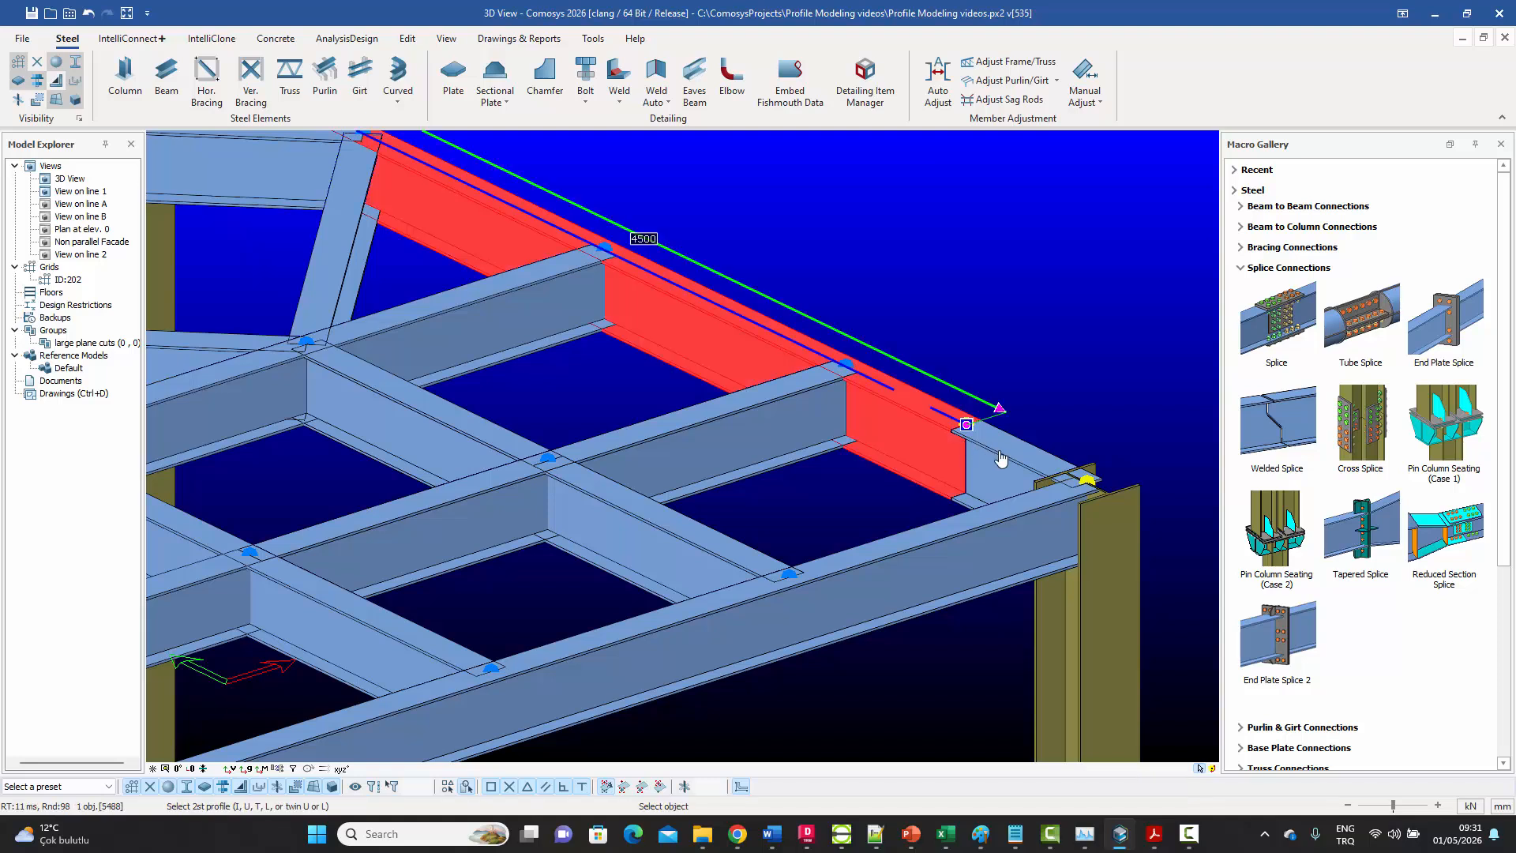
left_click(1001, 458)
scroll(951, 307, "down", 5)
key("Escape")
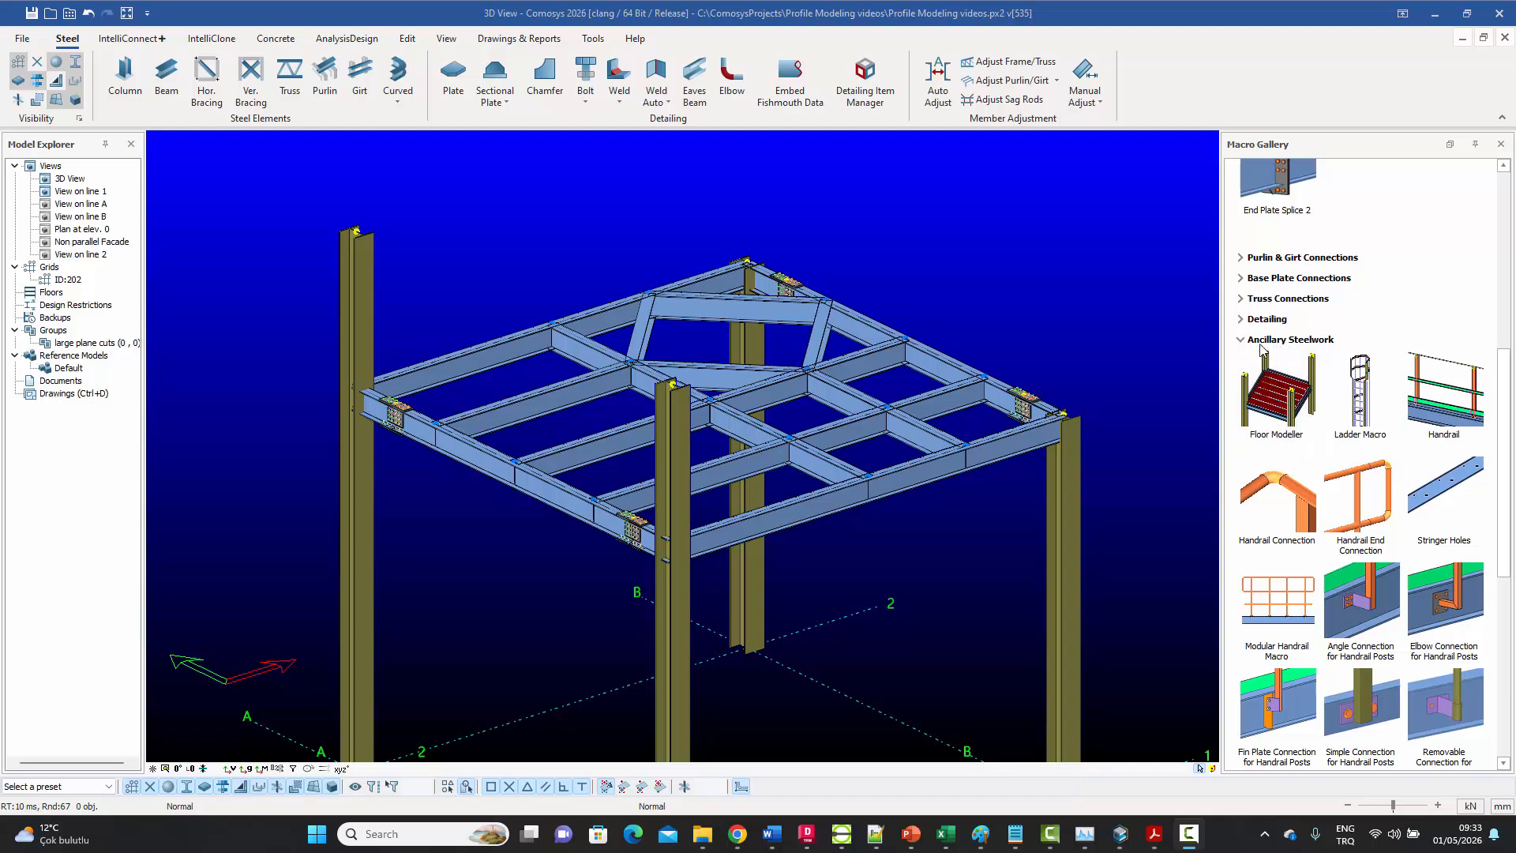
- Create a handrail with the Handrail macro on the three line A beam segments, running between the columns at lines 2 and 1
mouse_move(1488, 419)
left_click(1449, 392)
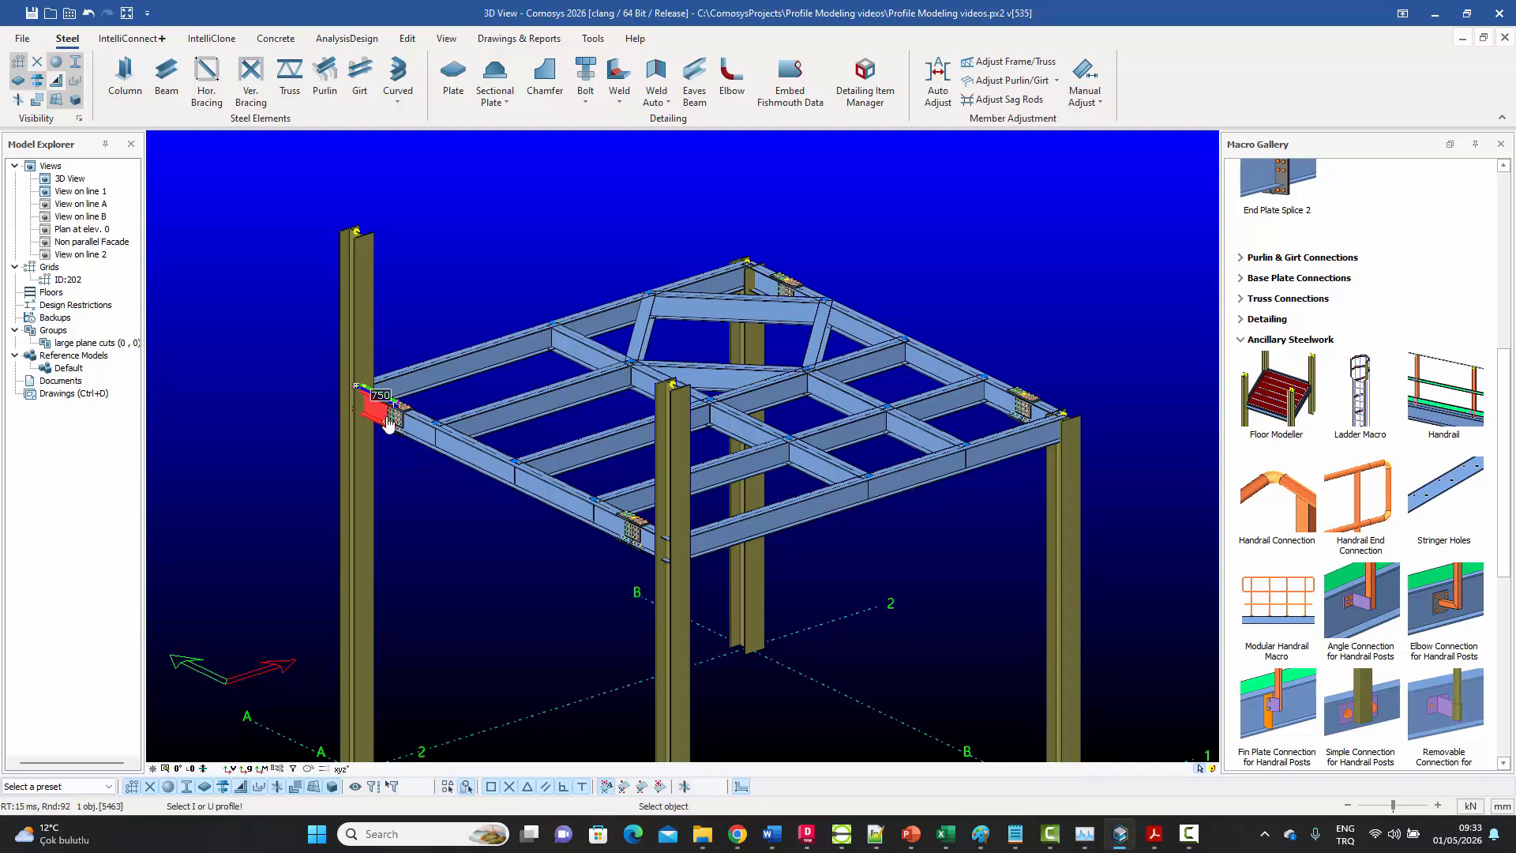
left_click(481, 459)
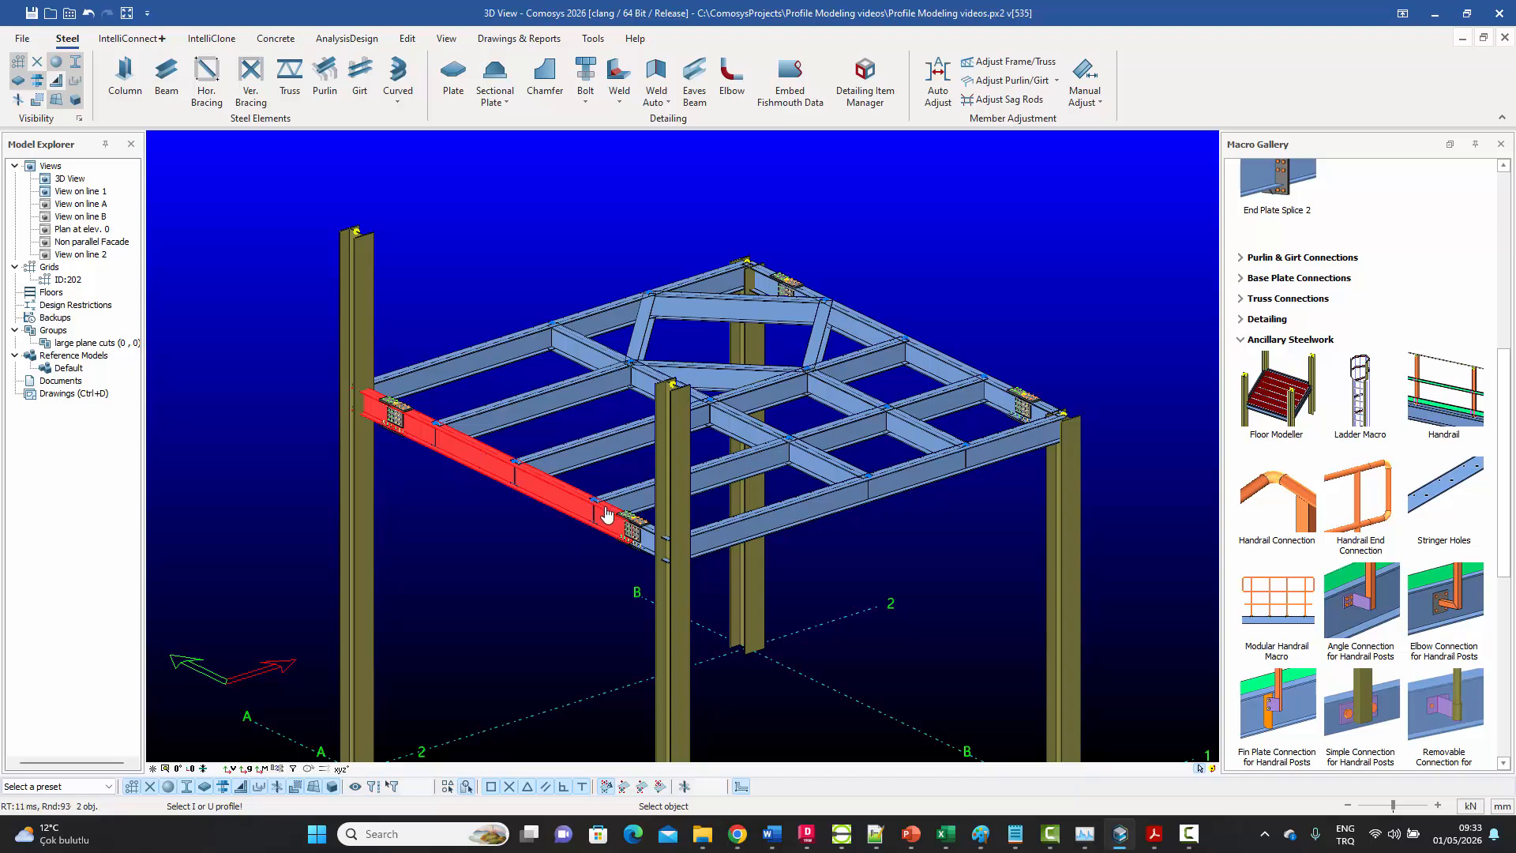
left_click(657, 555)
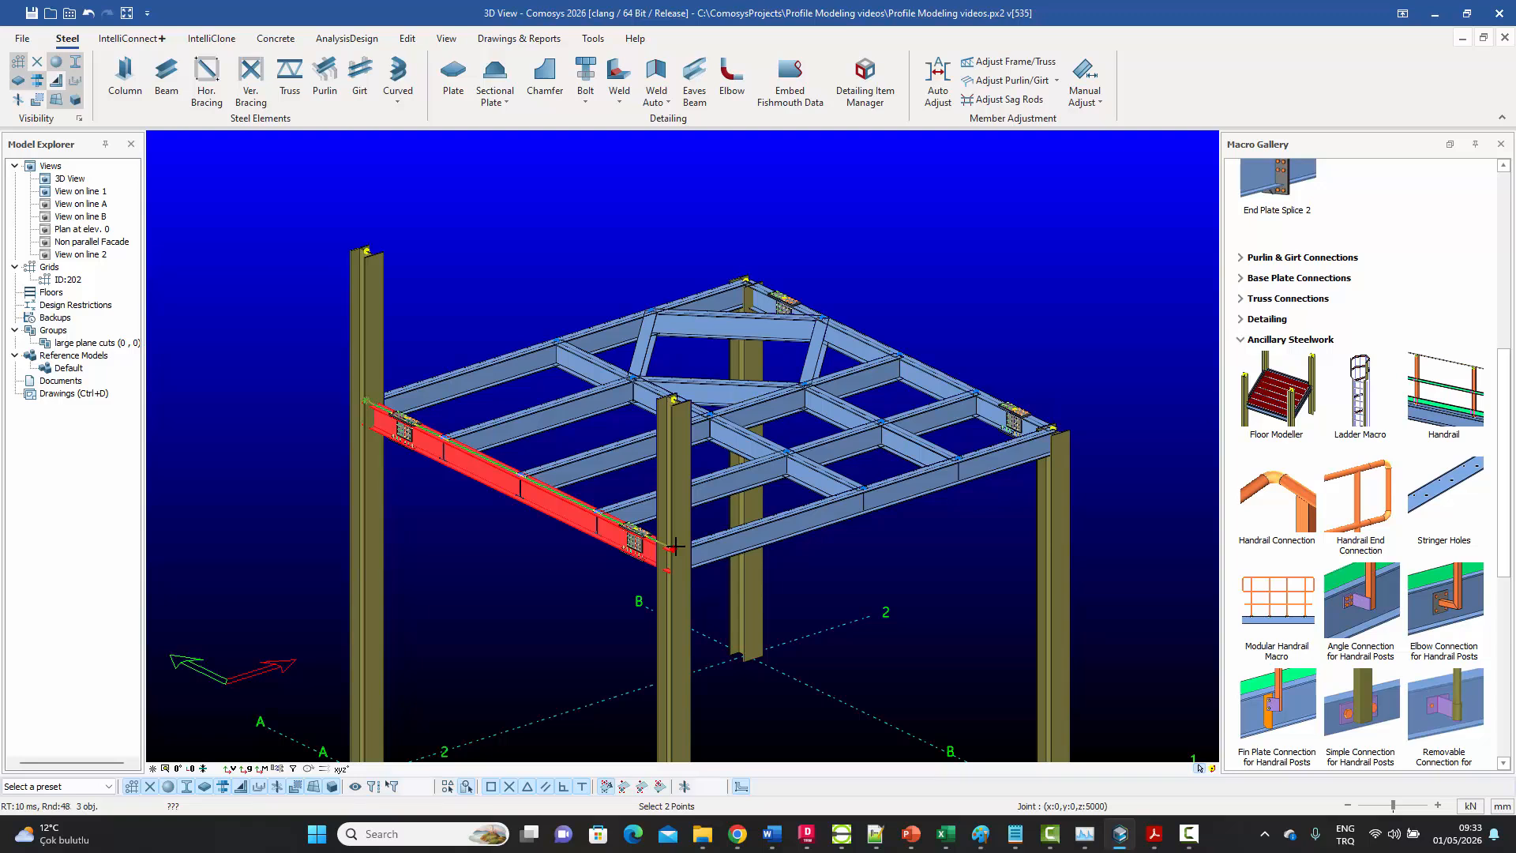
left_click(677, 546)
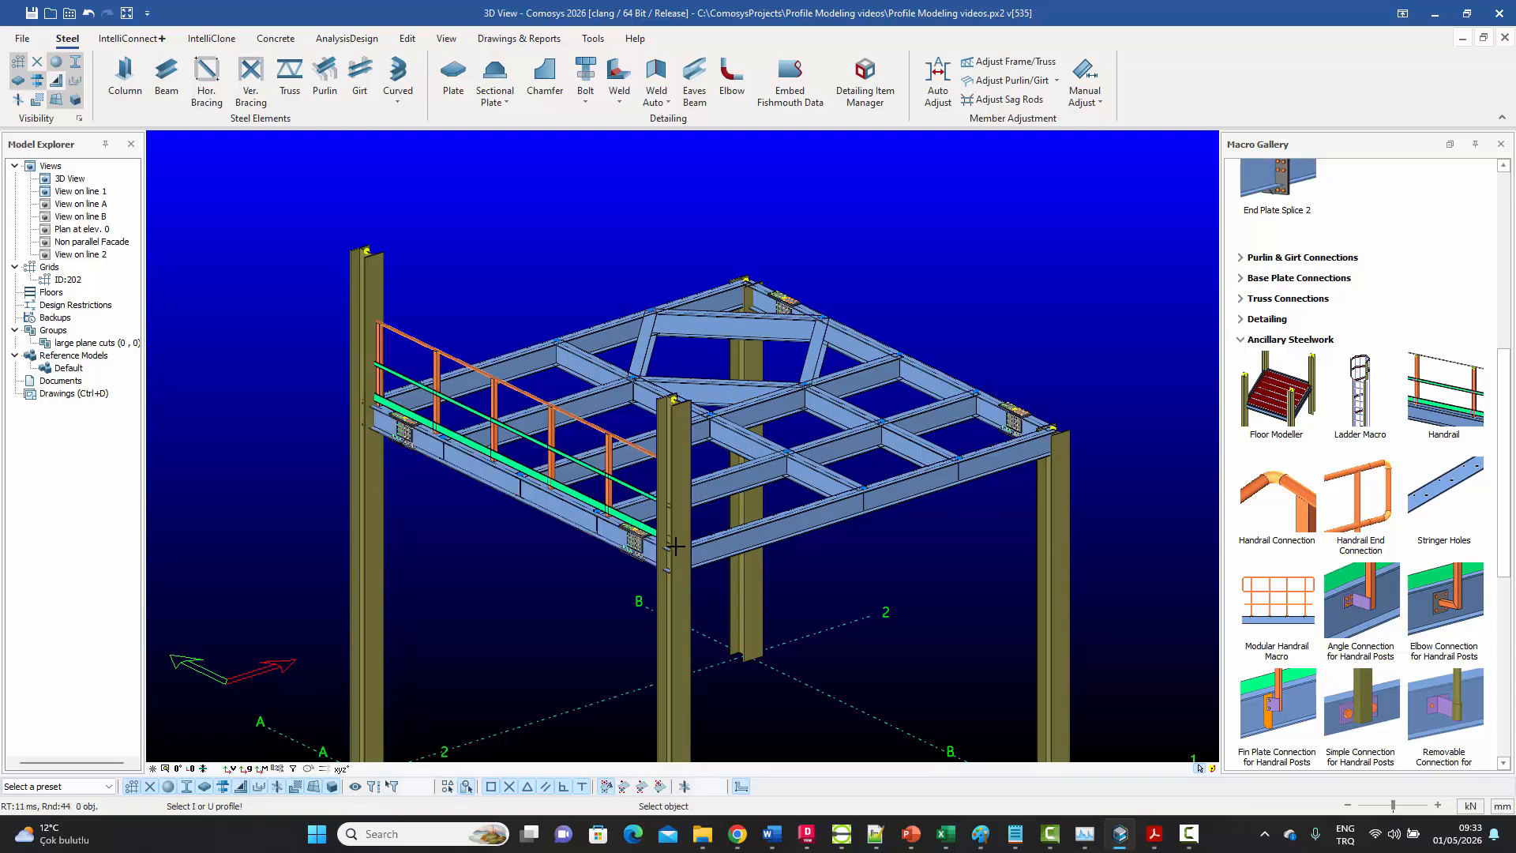
- Create handrails on the line 1 edge beam and on the three line B beam segments, each running between its corner columns
left_click(803, 527)
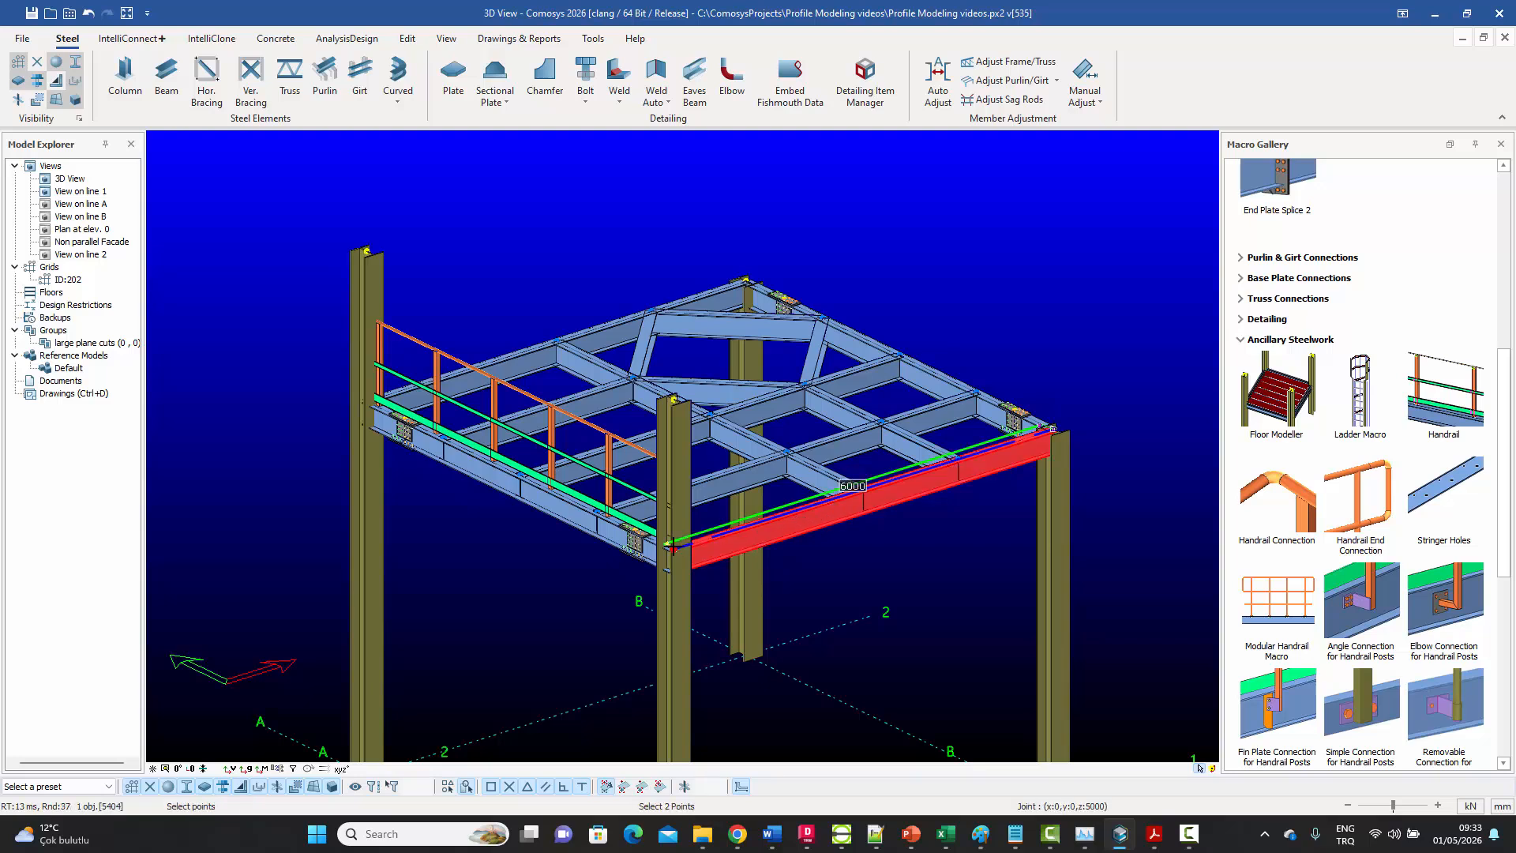
left_click(1054, 429)
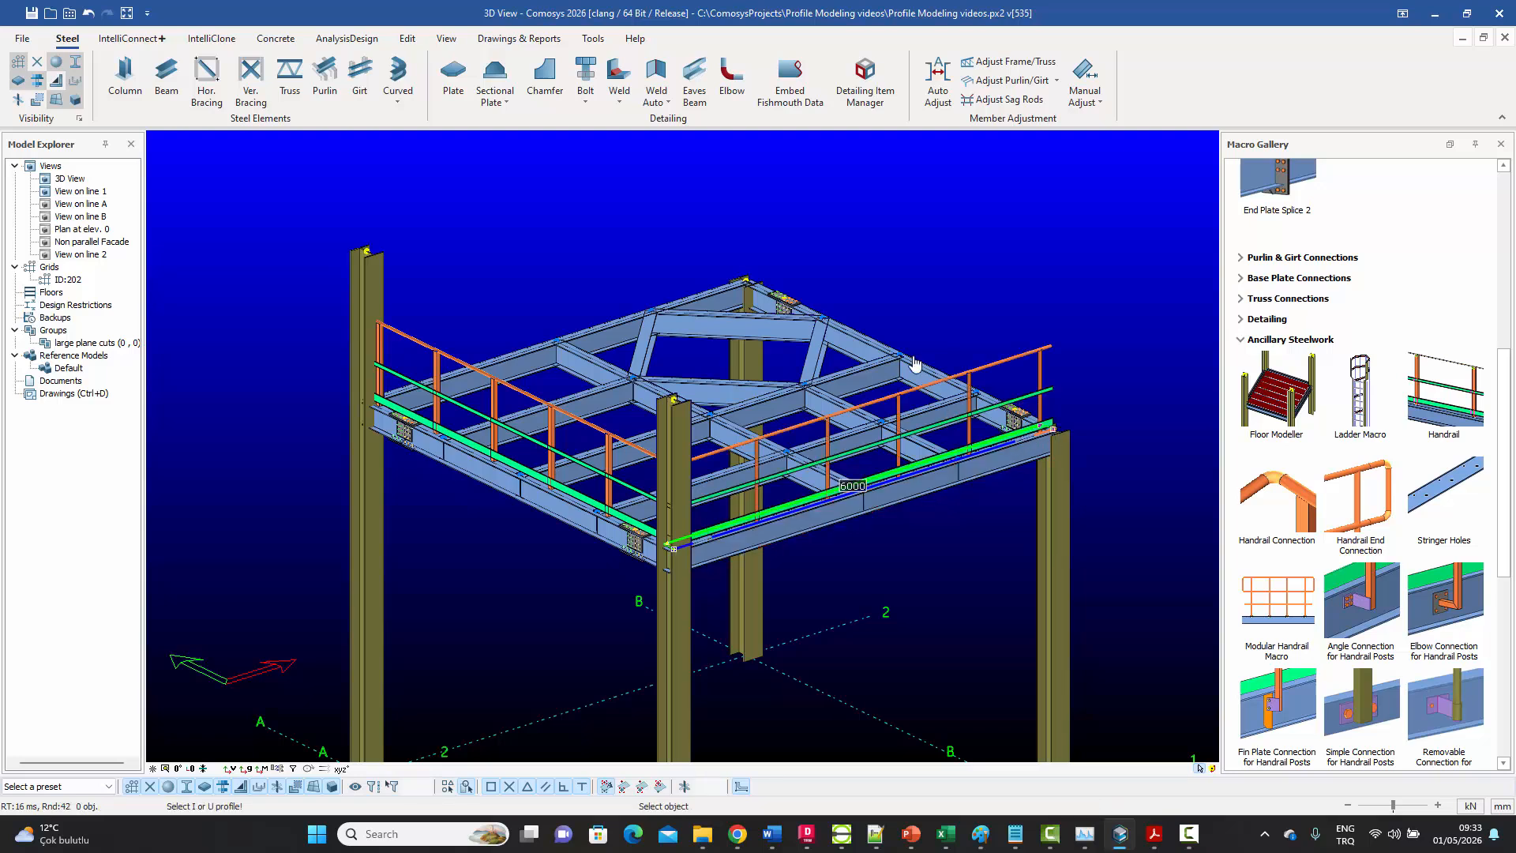
left_click(931, 378)
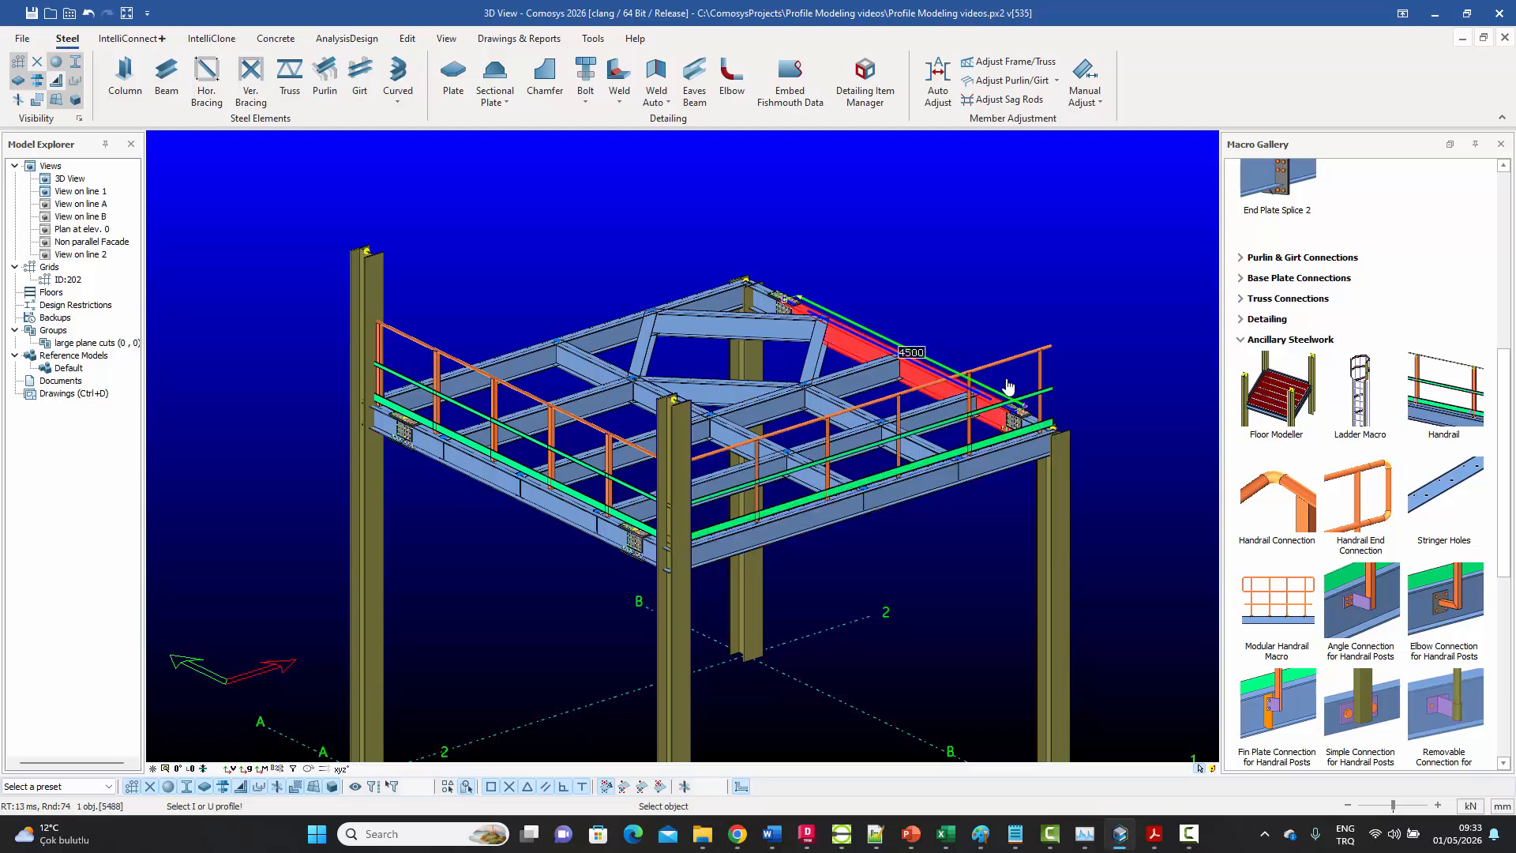
scroll(1037, 428, "up", 5)
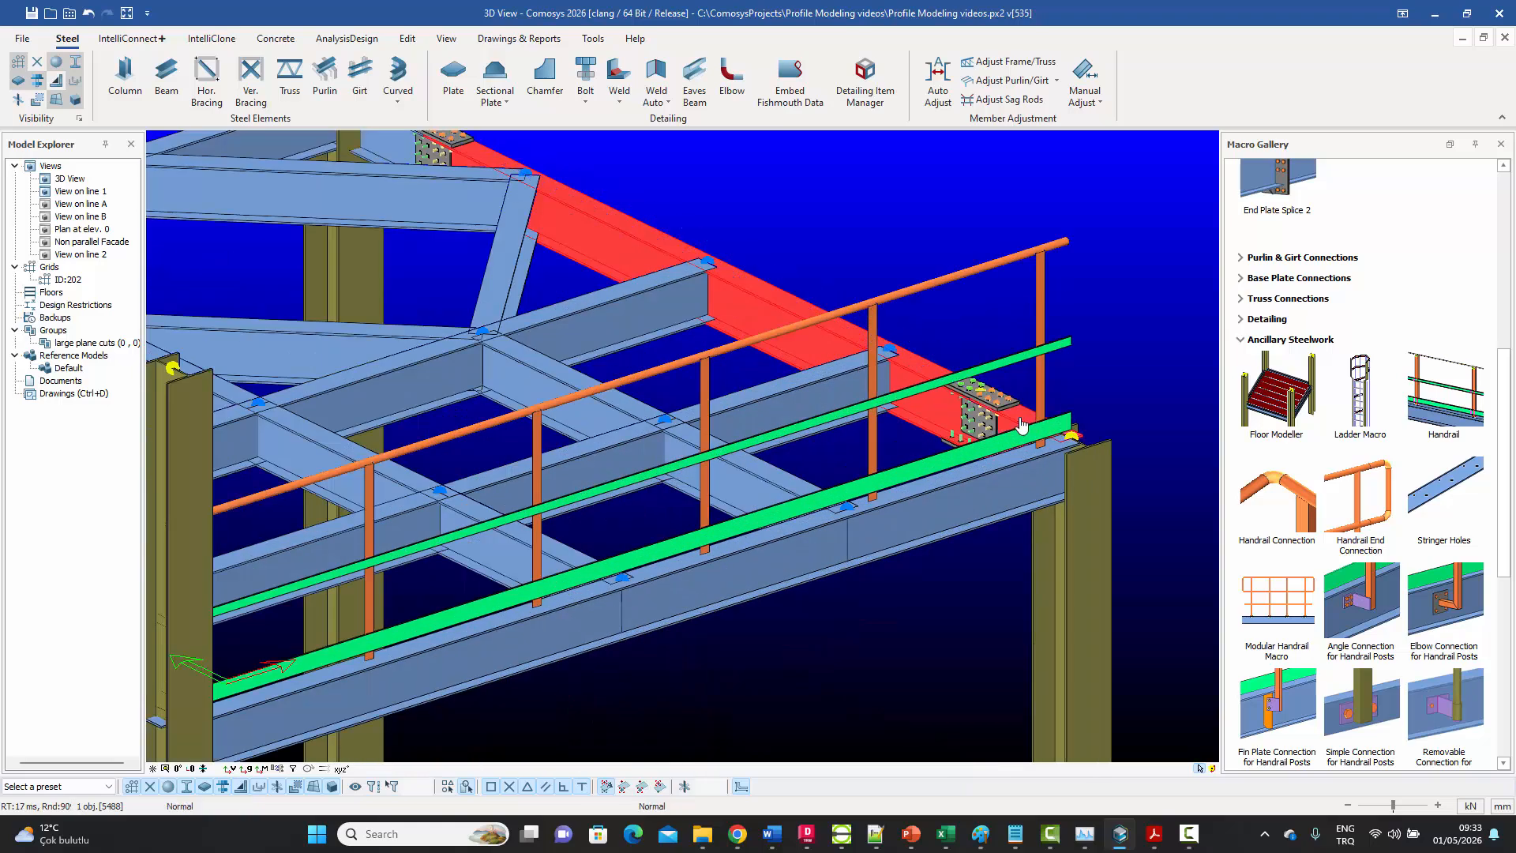
scroll(889, 419, "down", 5)
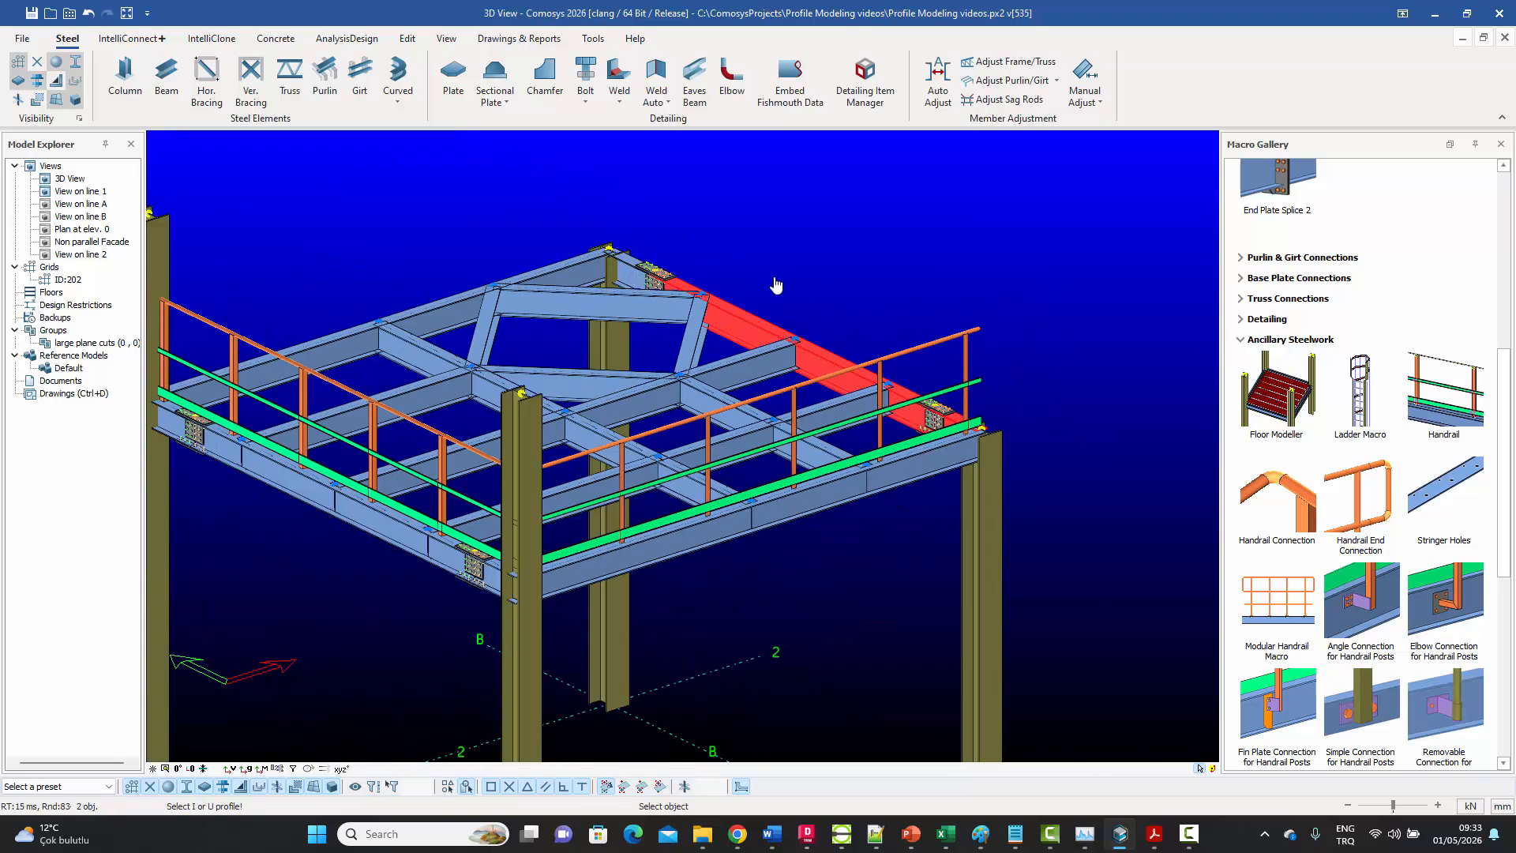
left_click(626, 282)
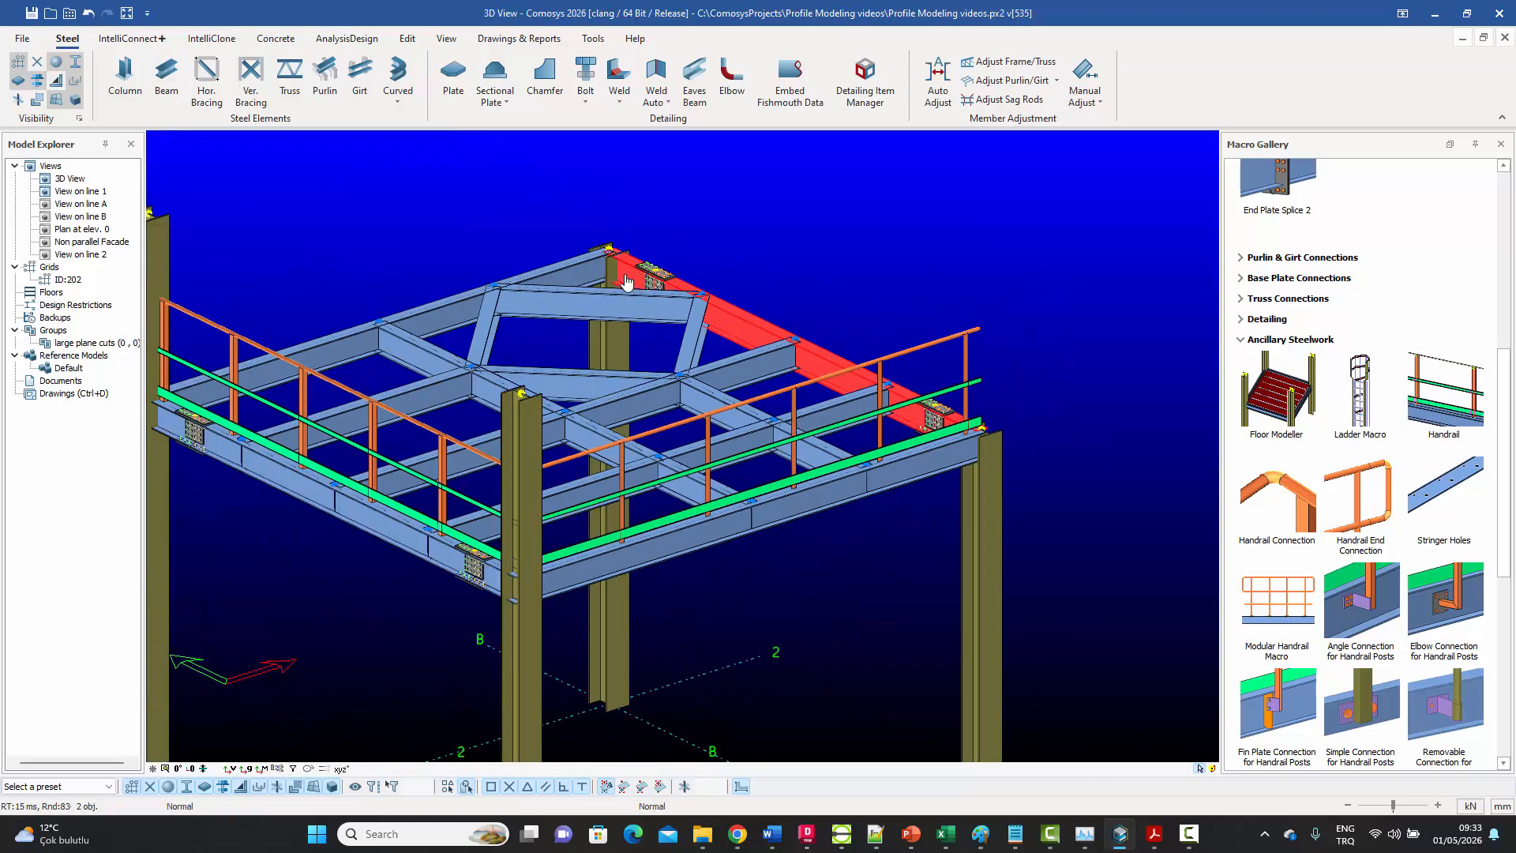
right_click(805, 259)
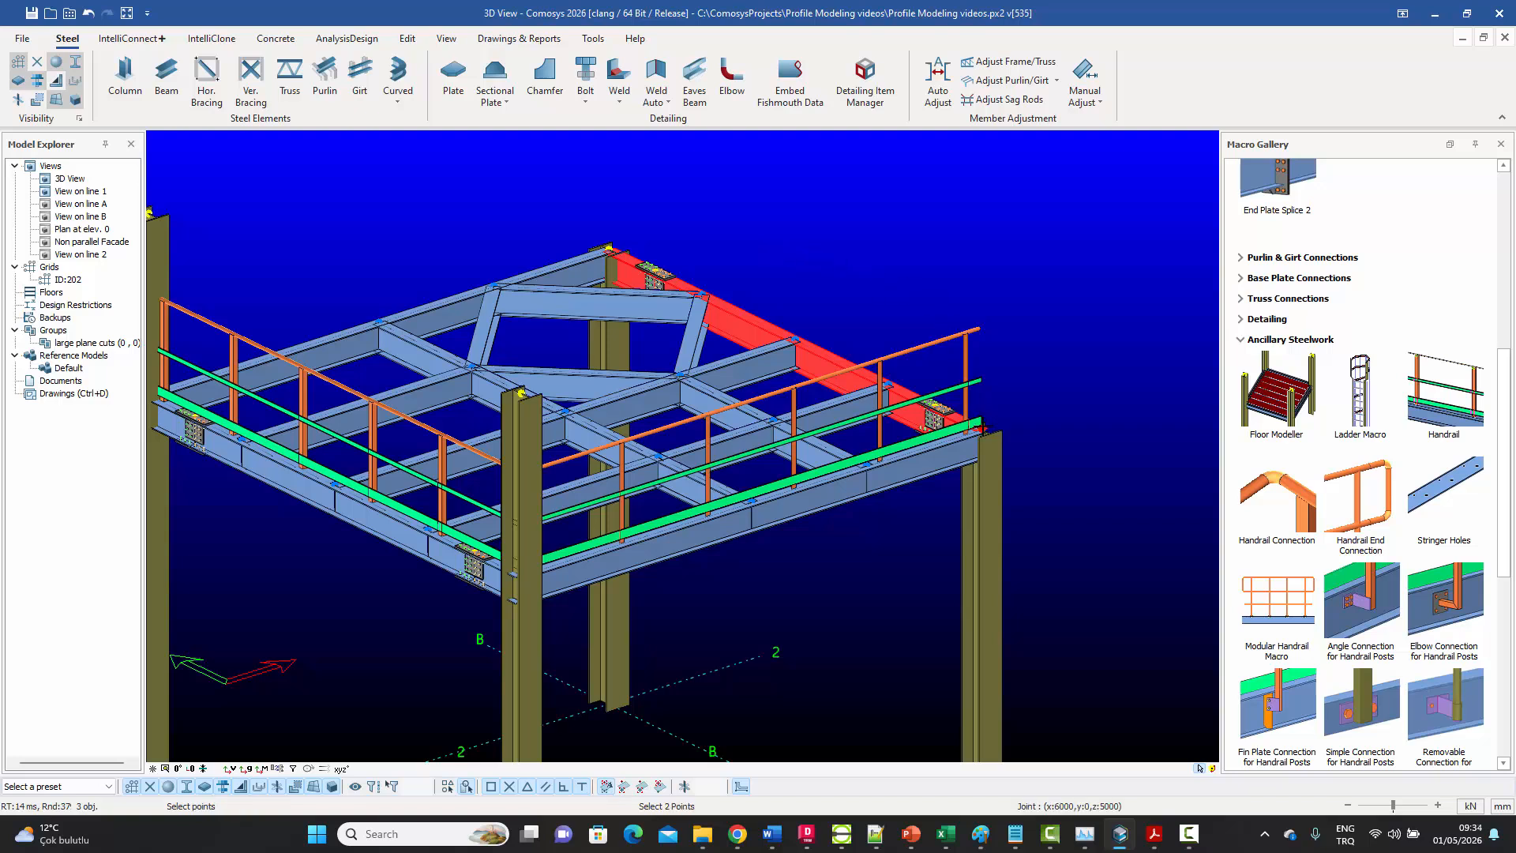
left_click(981, 429)
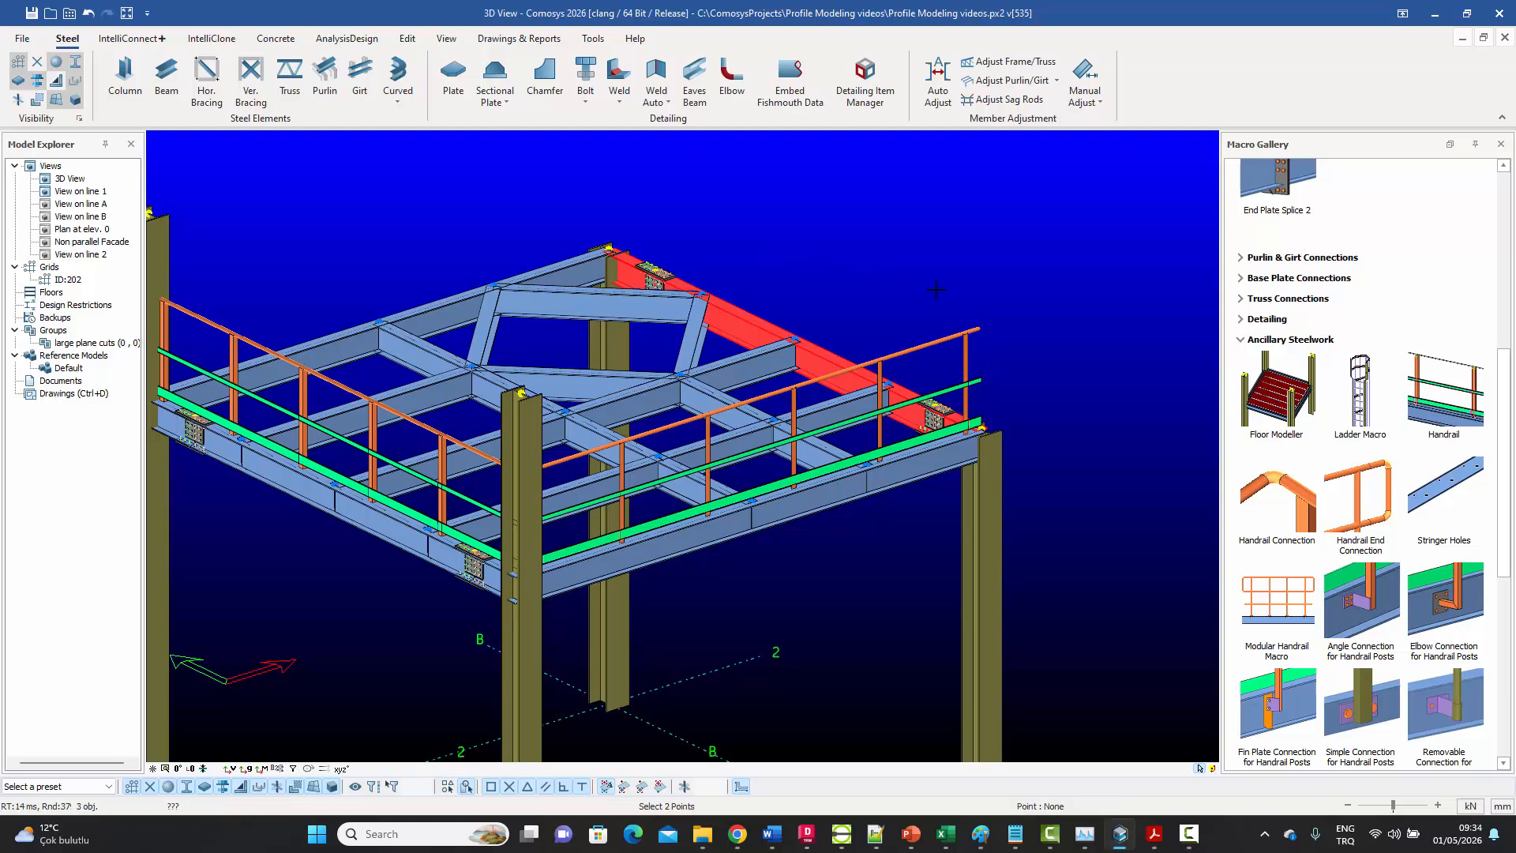
left_click(609, 249)
- Create a handrail on the line 2 edge beam from the line B column to the line A column and end the macro
scroll(797, 336, "down", 3)
scroll(574, 327, "up", 3)
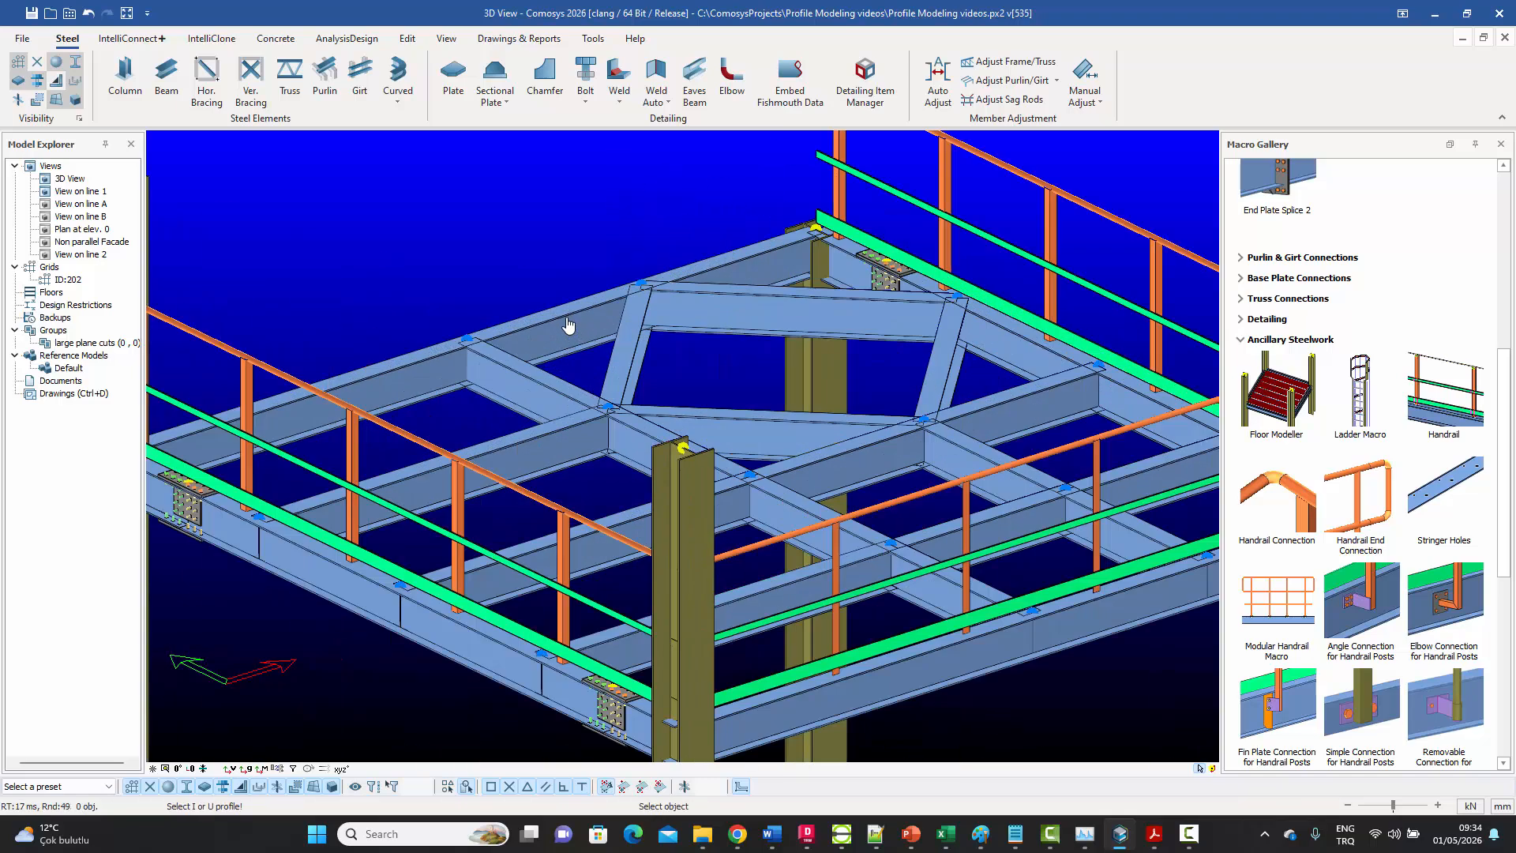
left_click(567, 322)
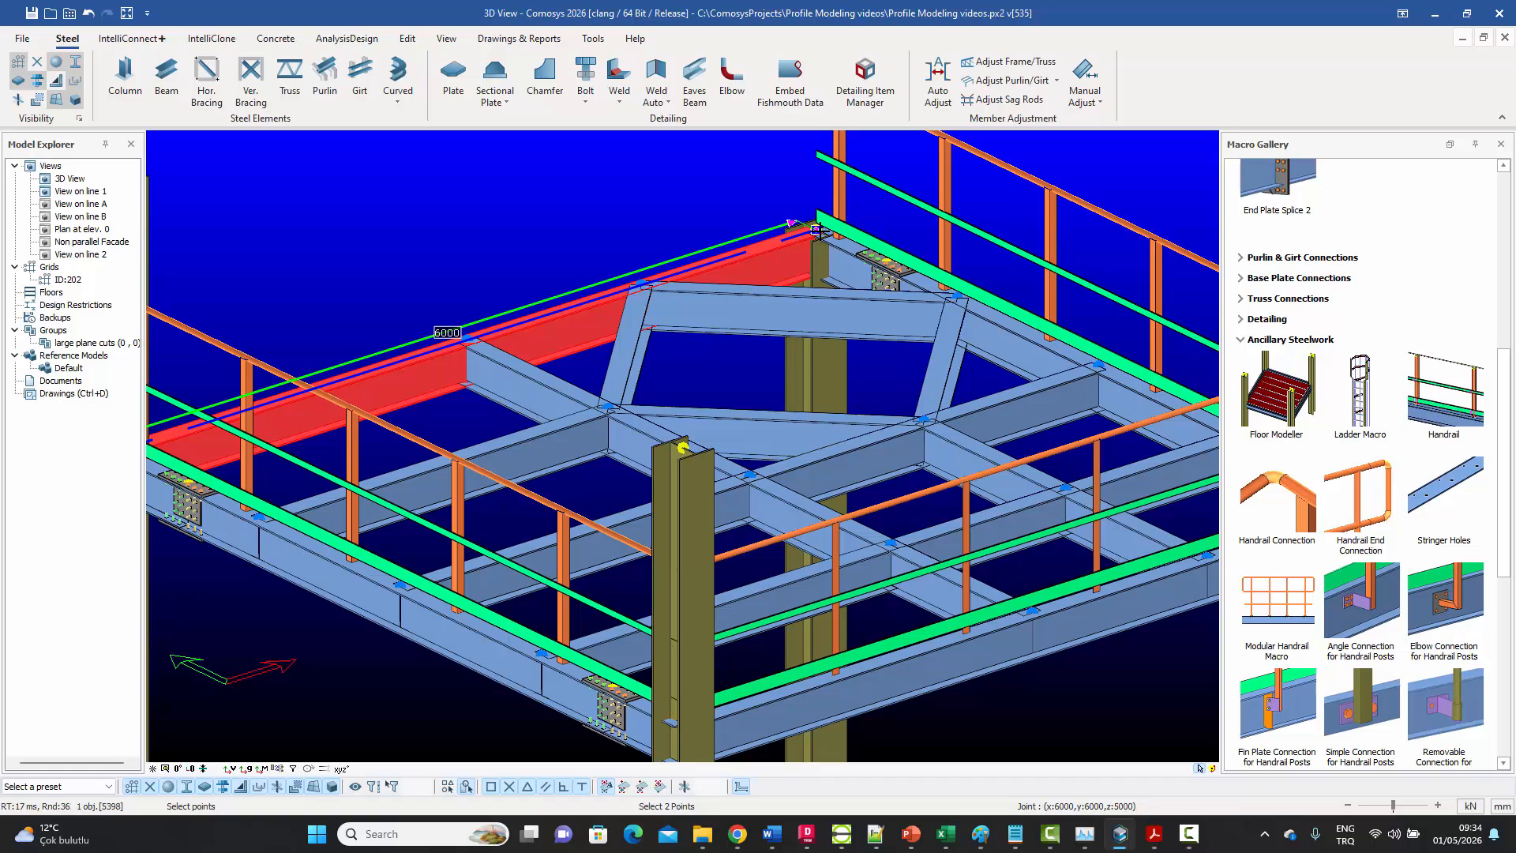
scroll(817, 231, "down", 4)
scroll(540, 297, "up", 4)
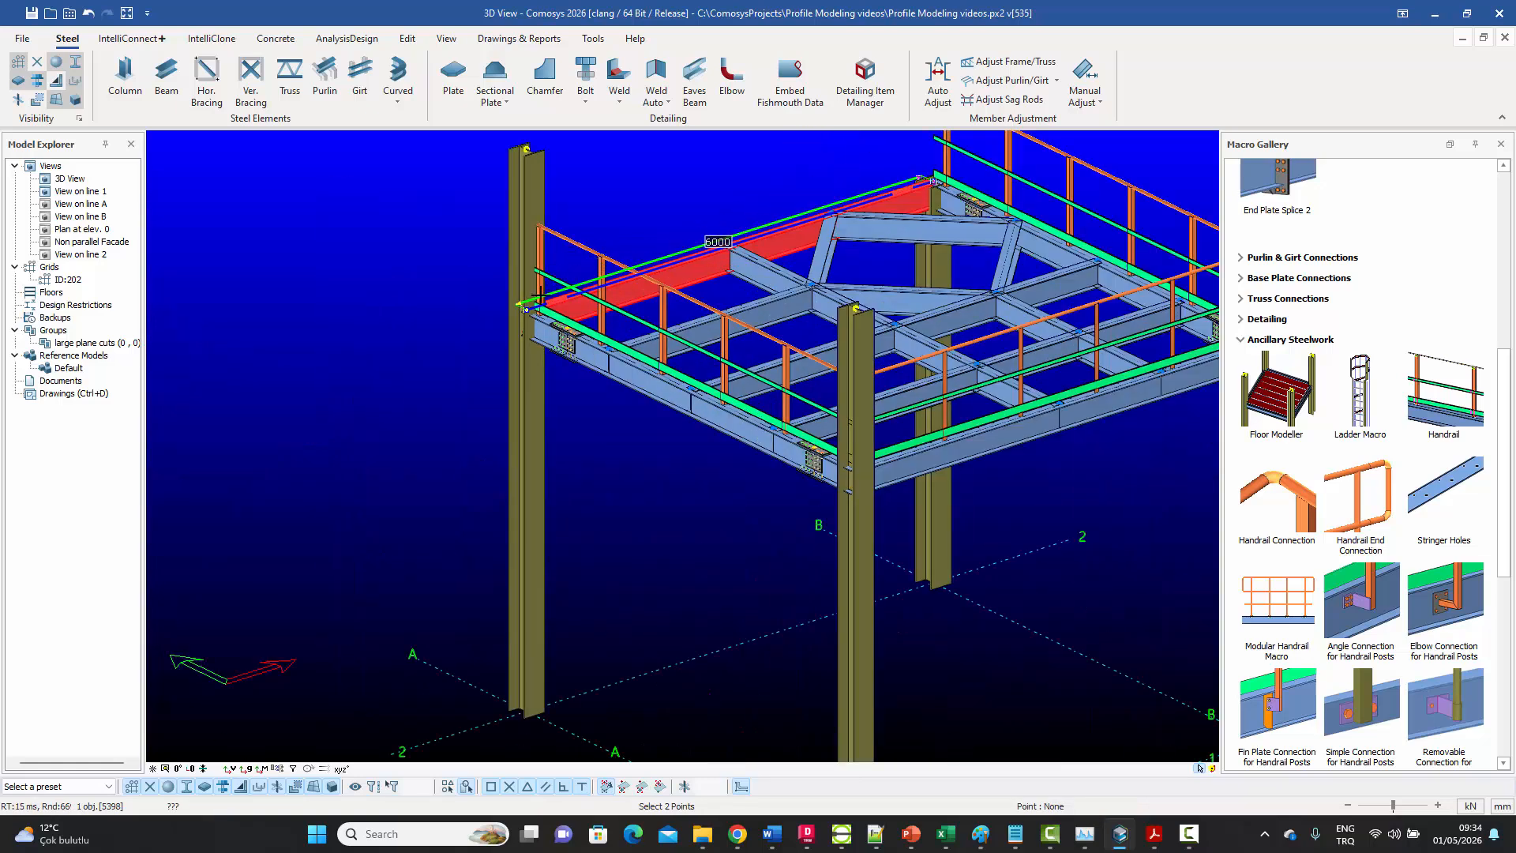
left_click(538, 297)
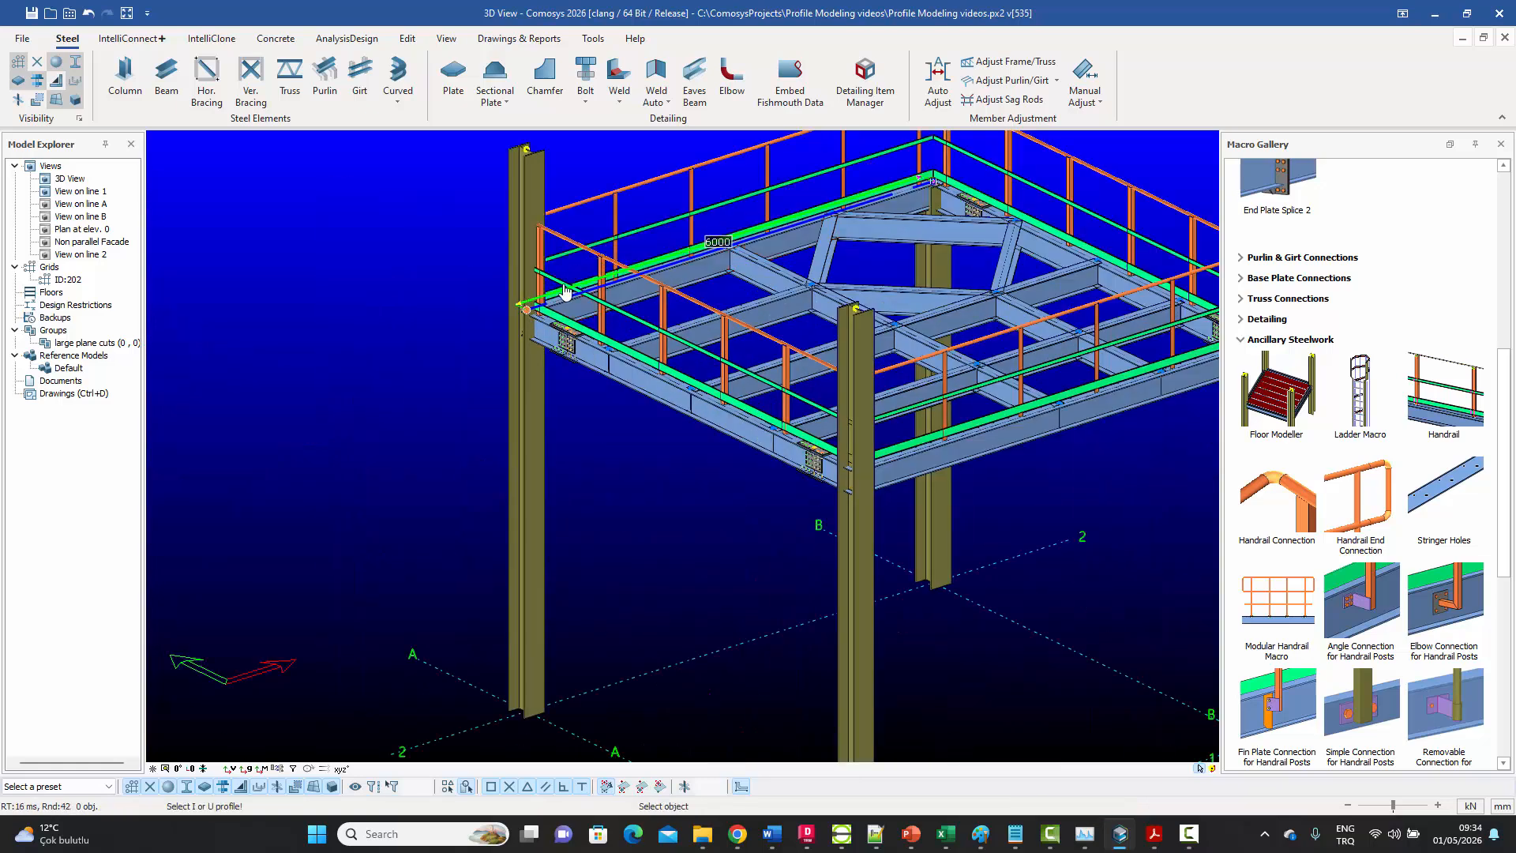
right_click(609, 164)
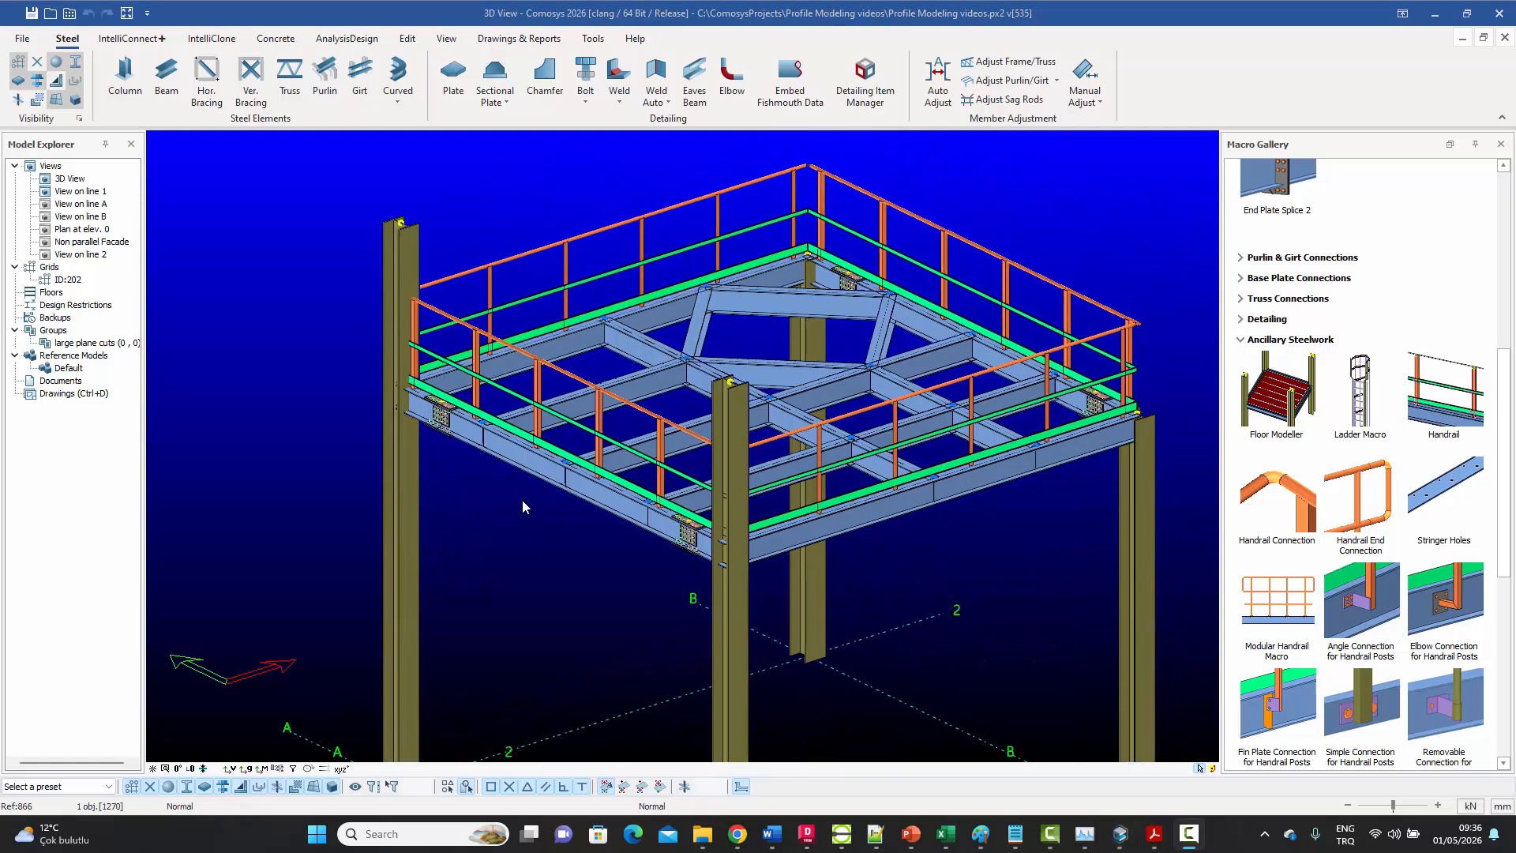
- In the line A handrail's macro settings, set both end post distances to 350, post spacing to 1000 and both rail extensions to 140 mm
middle_click_drag(546, 397, 544, 410)
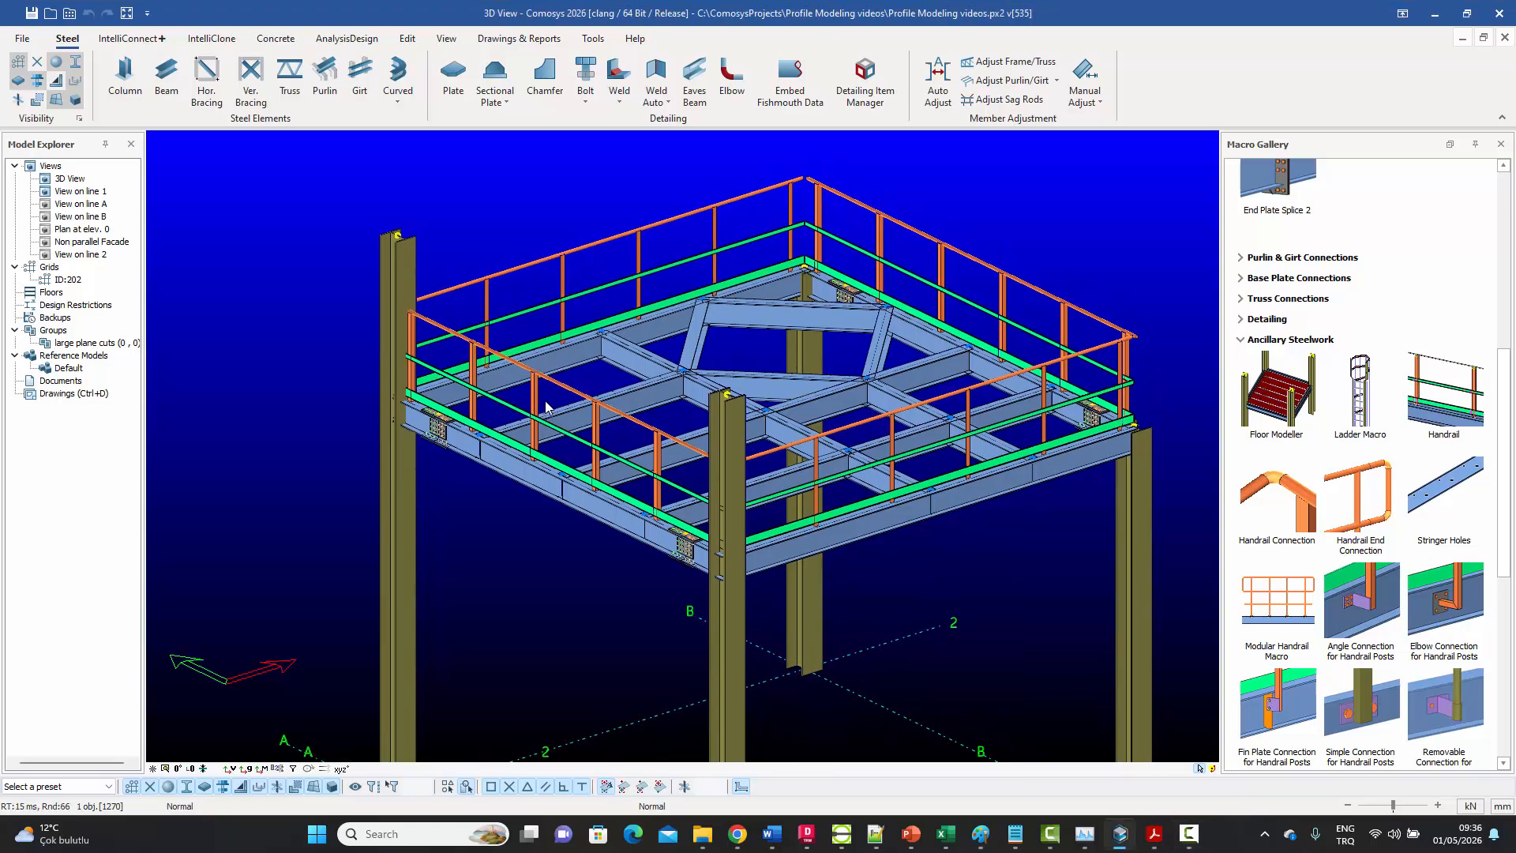
scroll(547, 407, "up", 3)
left_click(529, 397)
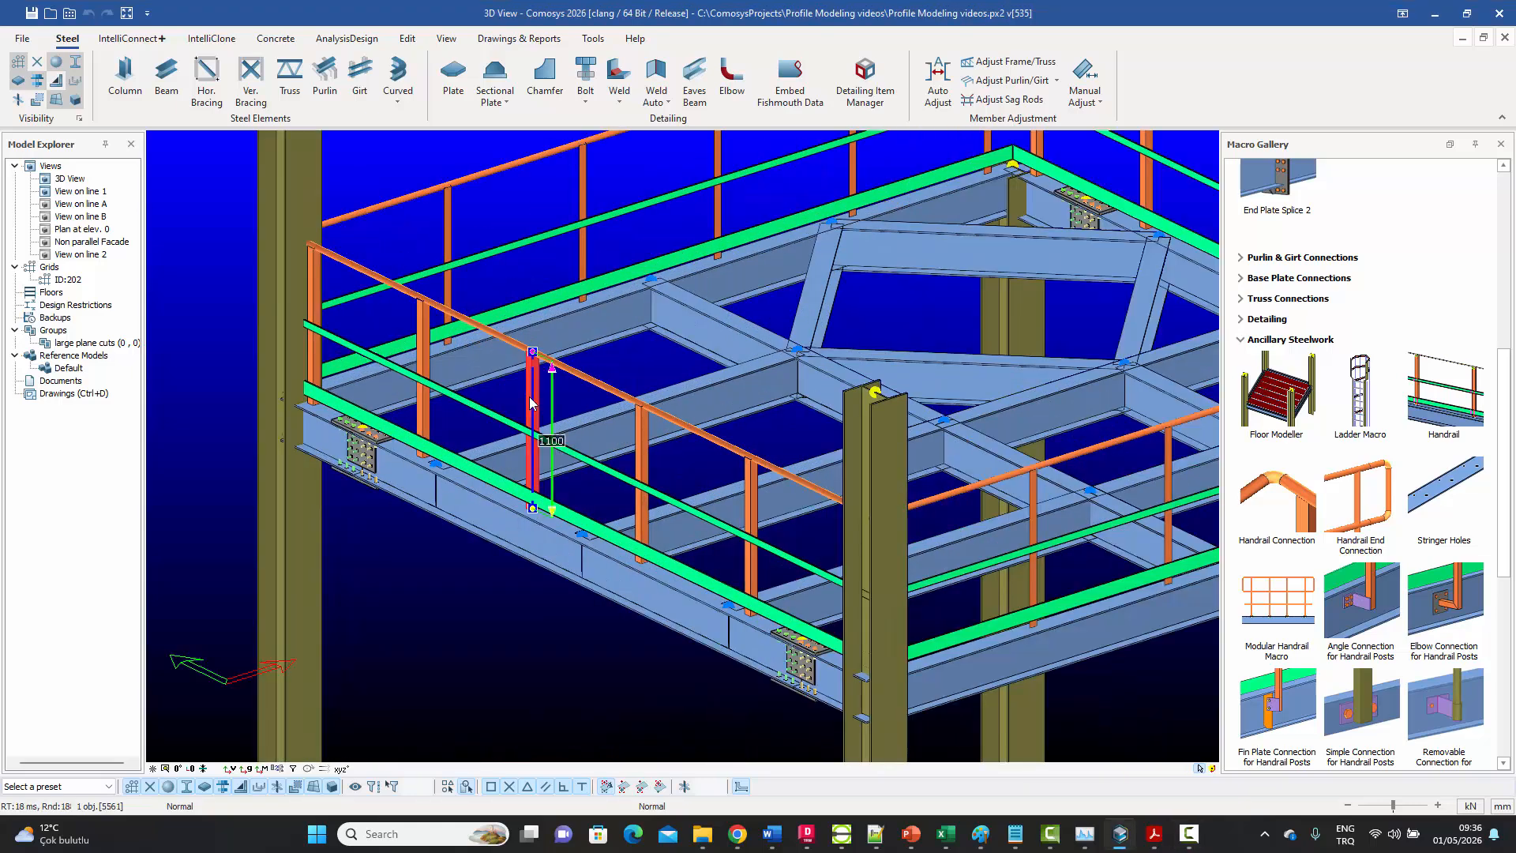
key("Escape")
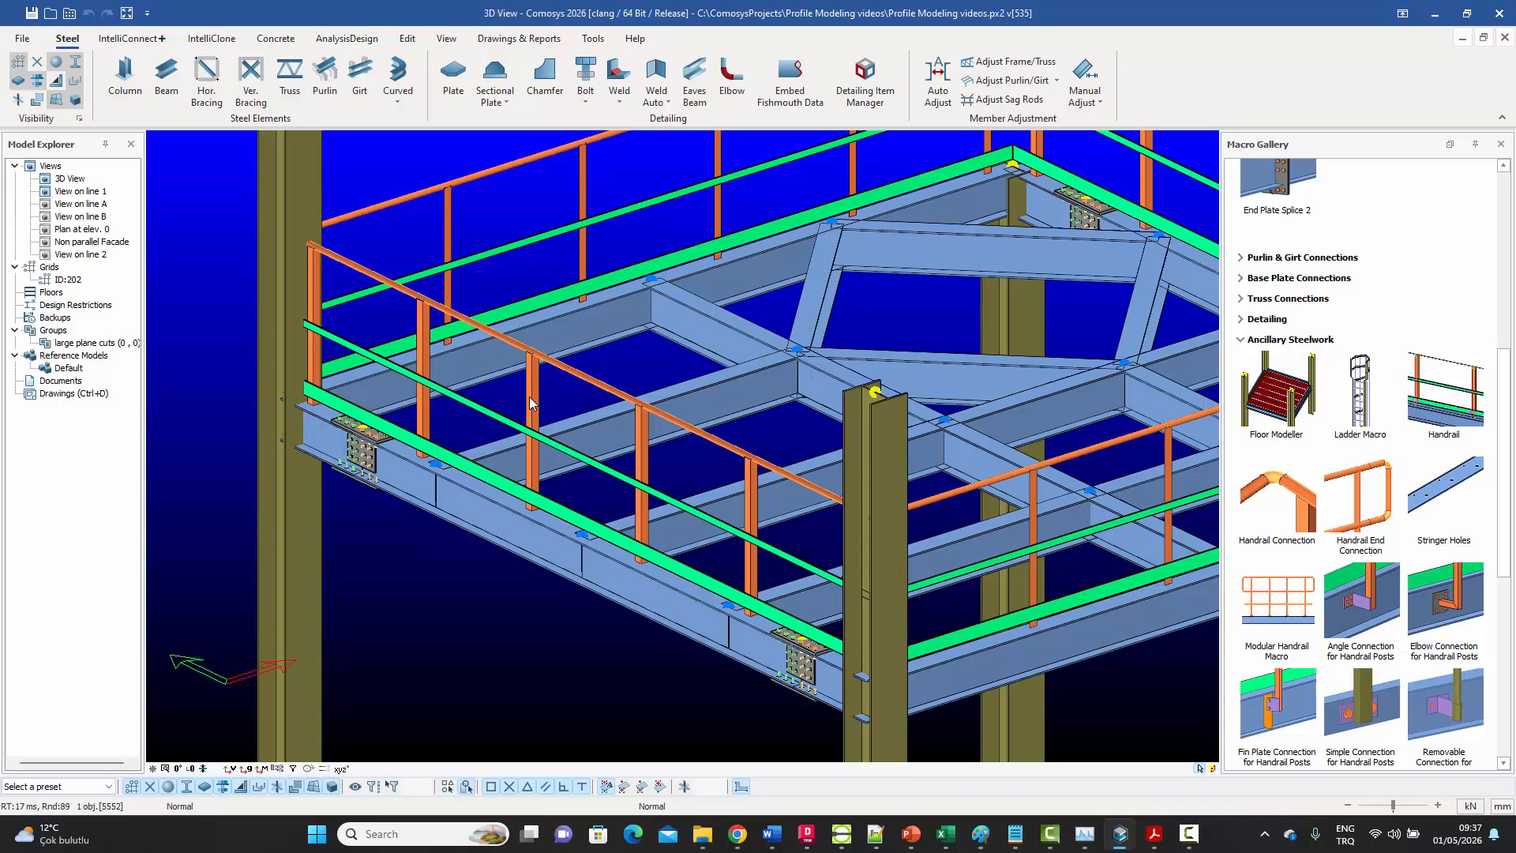
double_click(529, 396)
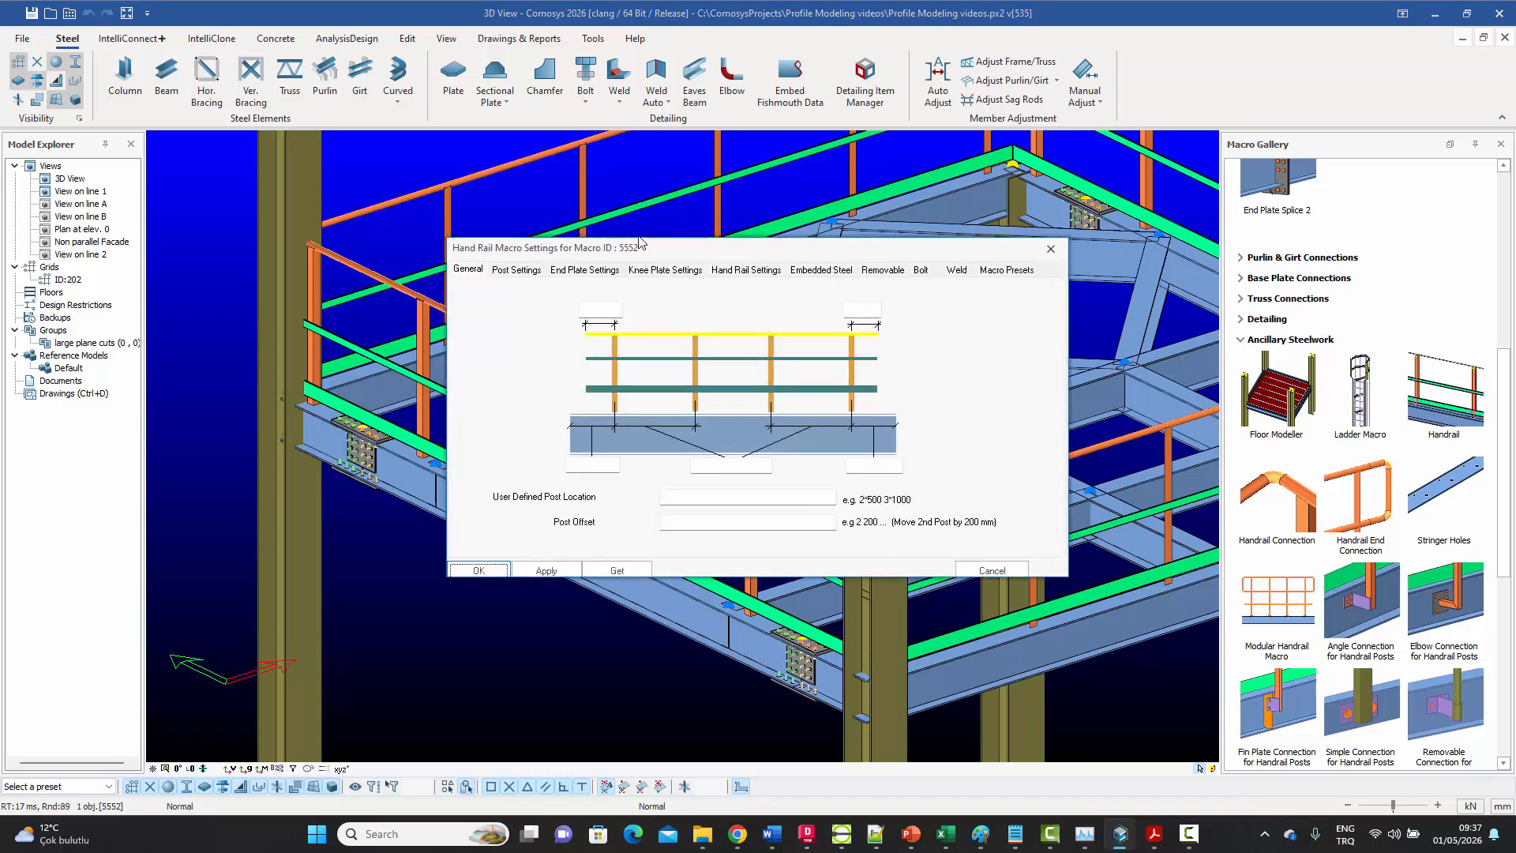
left_click_drag(637, 251, 957, 194)
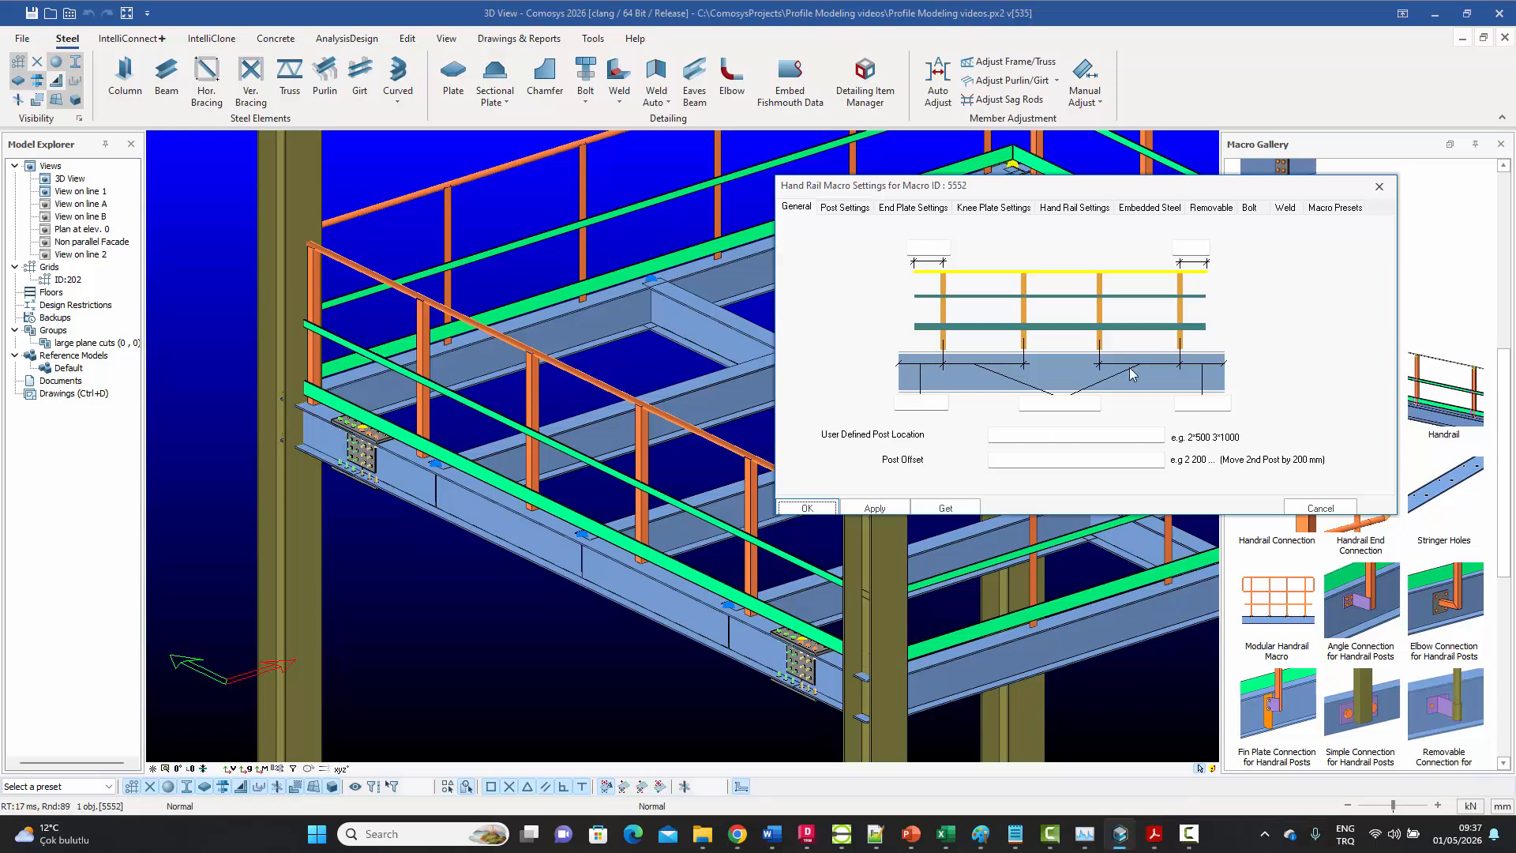
left_click(928, 403)
left_click(1190, 401)
type("350")
left_click(1052, 406)
left_click(930, 248)
left_click(1197, 250)
- Set the handrail's post profile type to Pipe and its connection location to the third option, over the beam's web
left_click(833, 208)
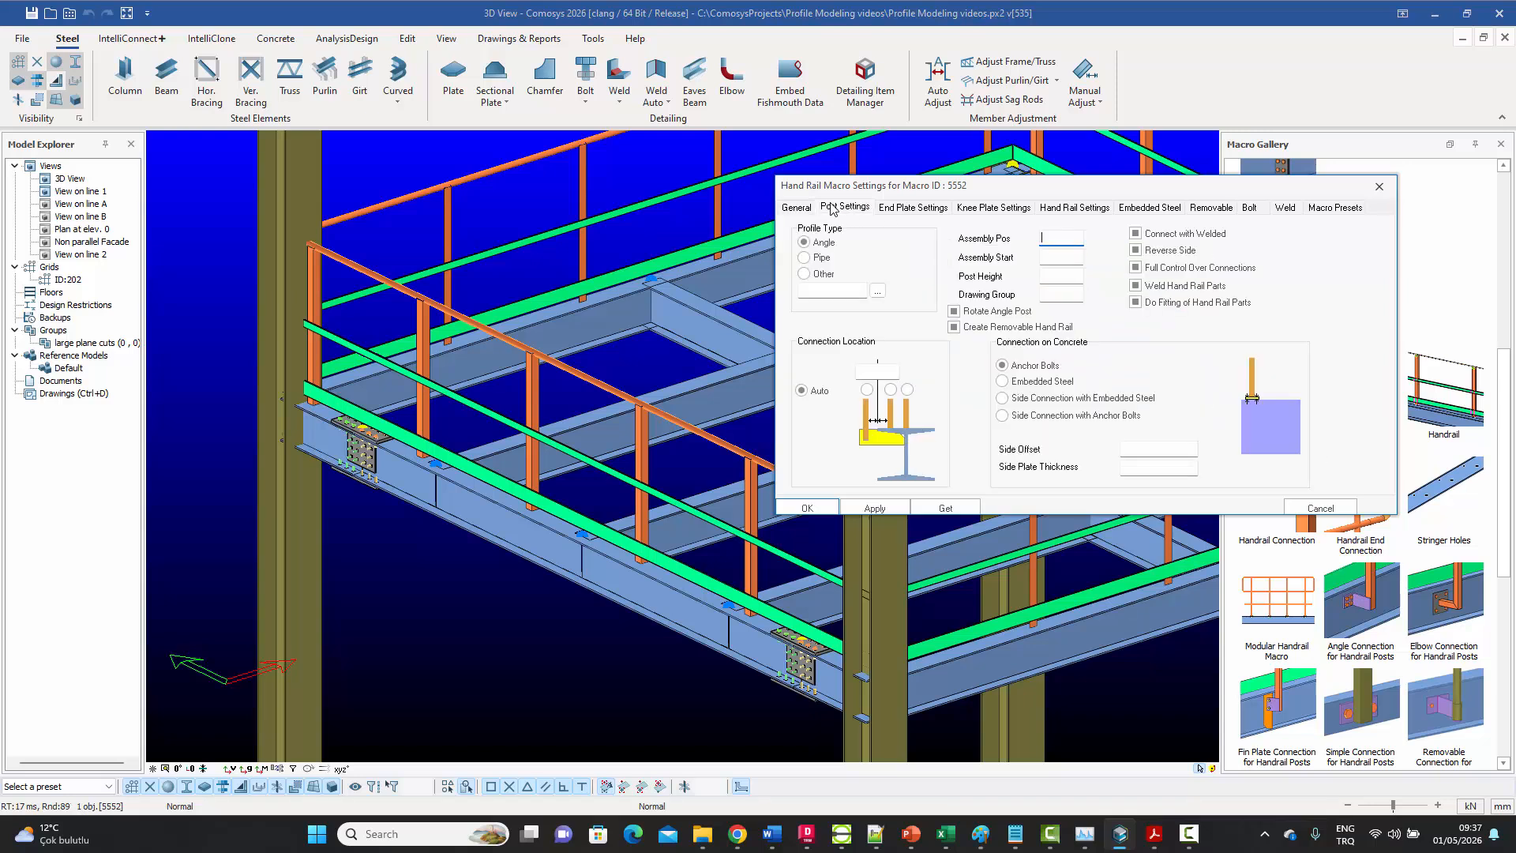
left_click(805, 258)
left_click(909, 390)
- Set all four bolt edge distances of the handrail post end plates to 35 mm
left_click(920, 209)
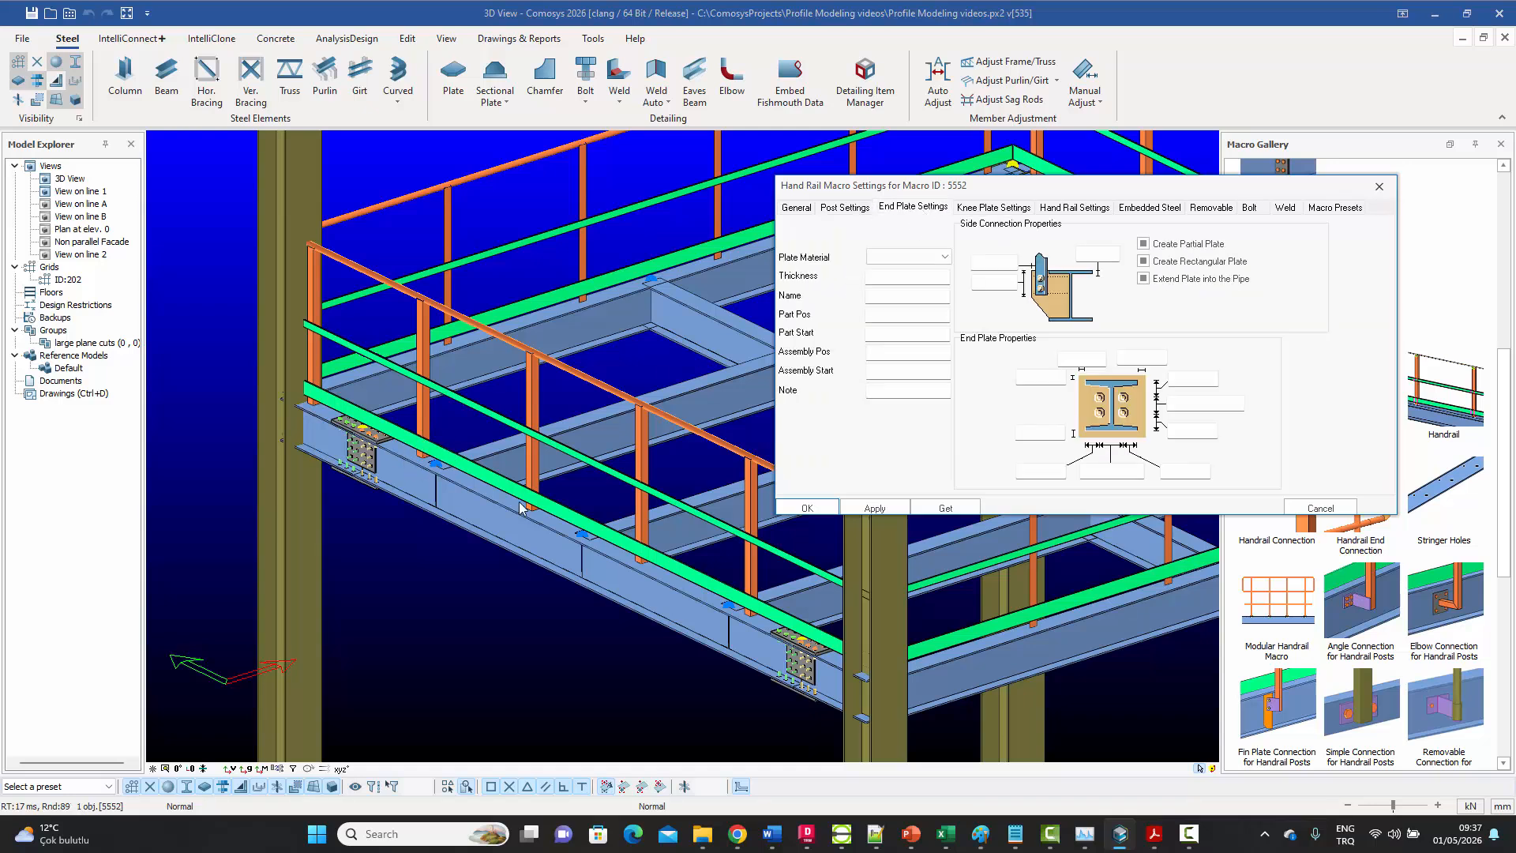
left_click(1182, 381)
type("35")
left_click(1183, 432)
type("35")
left_click(1049, 472)
left_click(1187, 472)
- Round the start and the end of the hand rail edge, check the entered settings and apply them to the line A handrail
left_click(1022, 214)
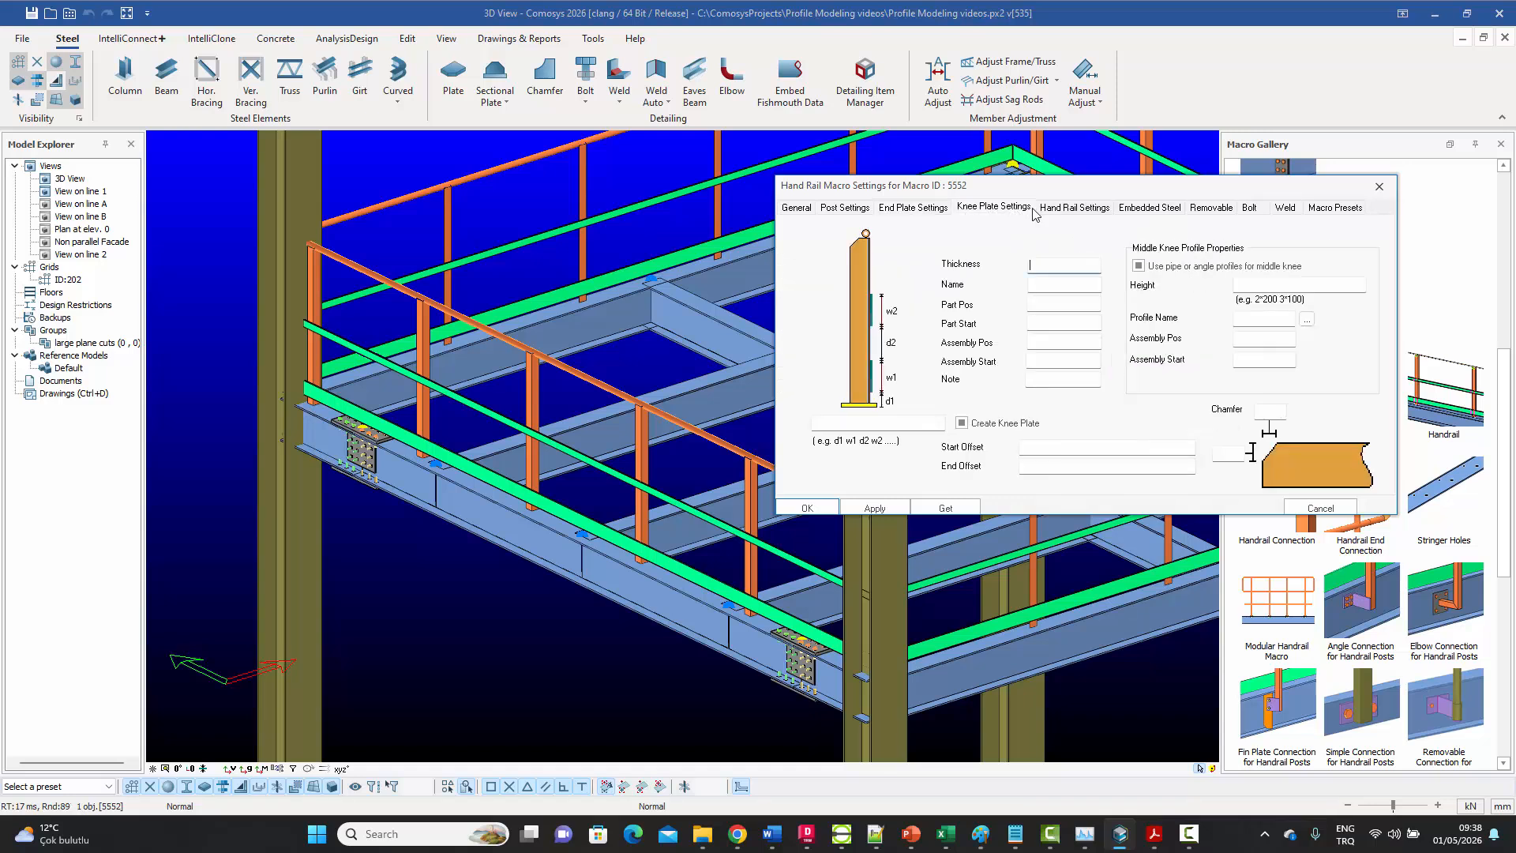
left_click(1071, 215)
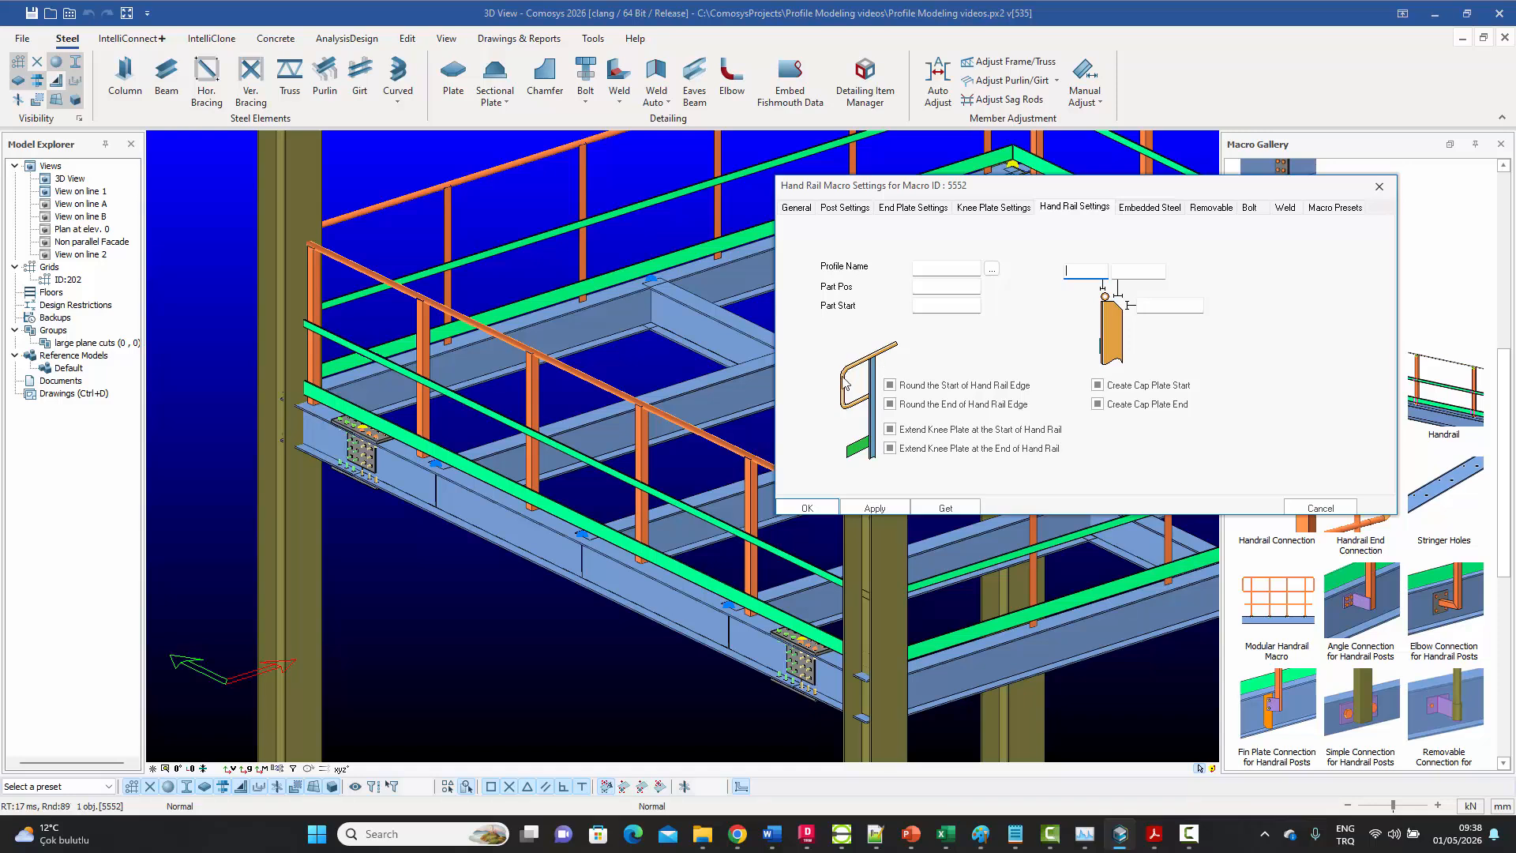
left_click(891, 385)
left_click(893, 406)
left_click(797, 209)
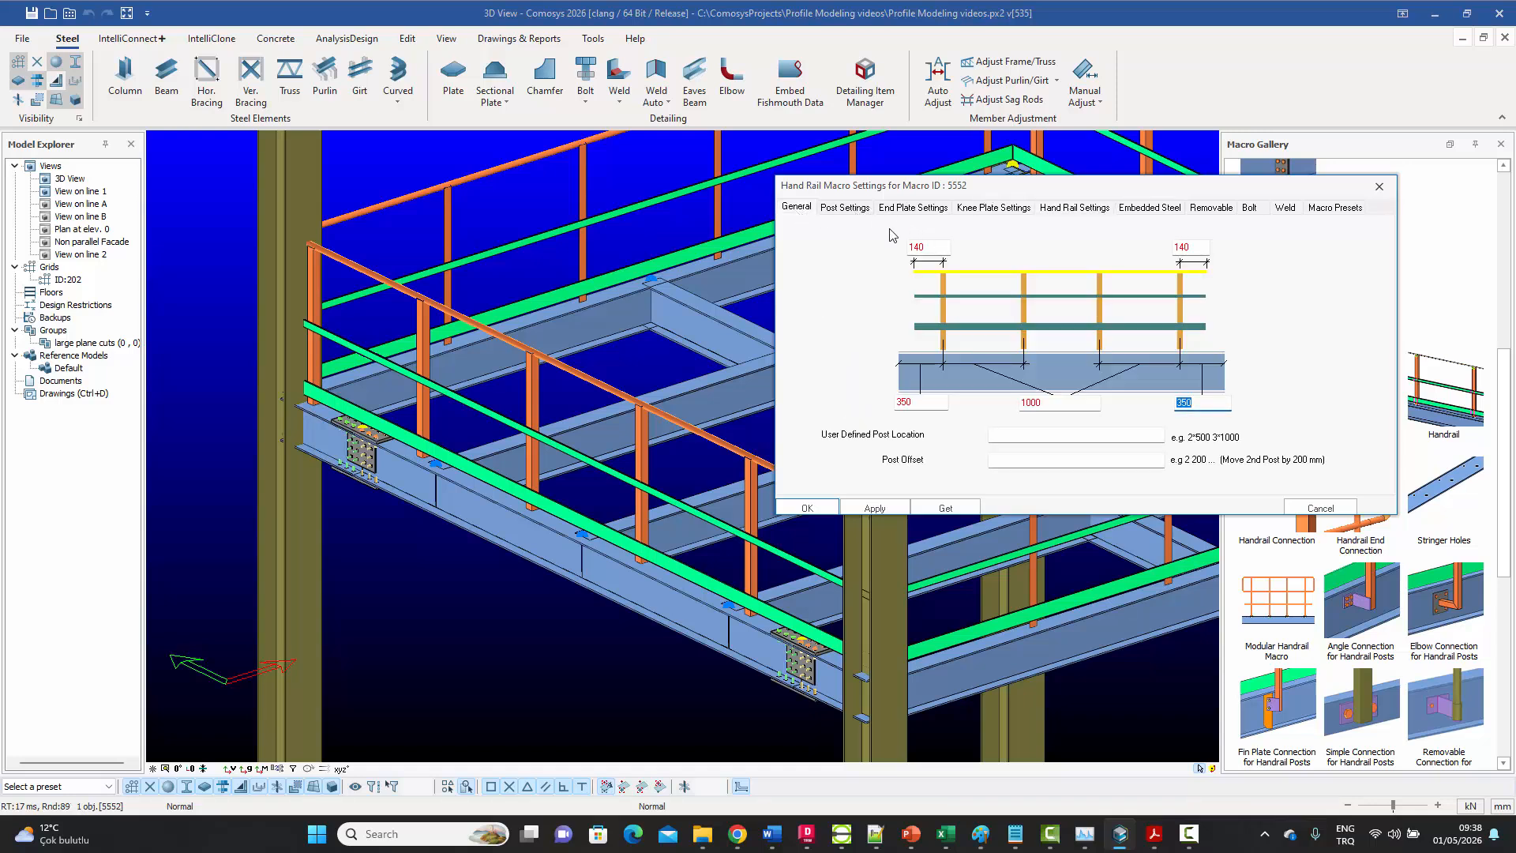
left_click(845, 207)
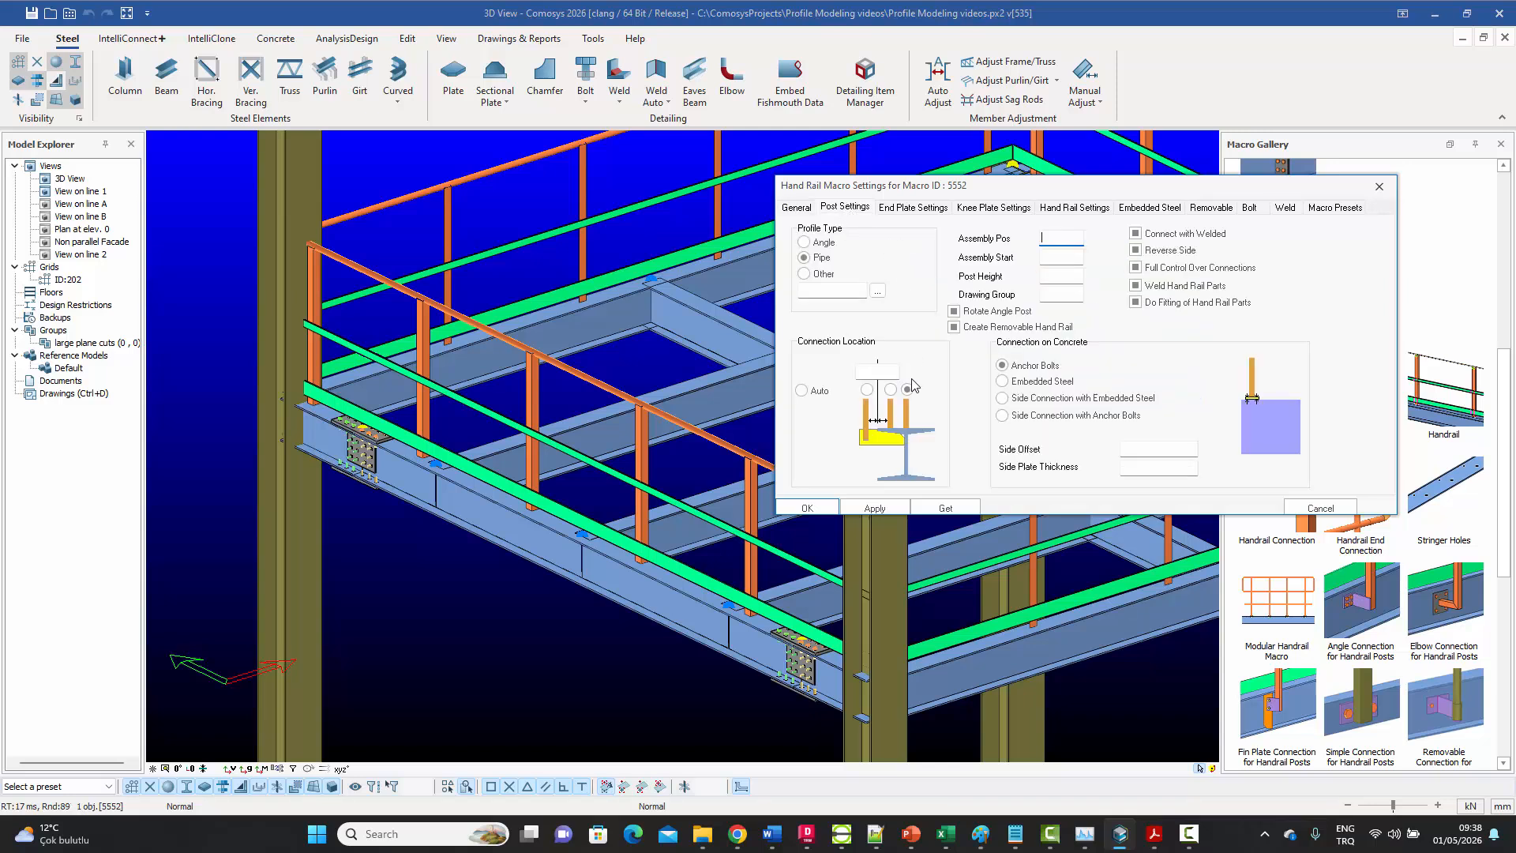
left_click(926, 209)
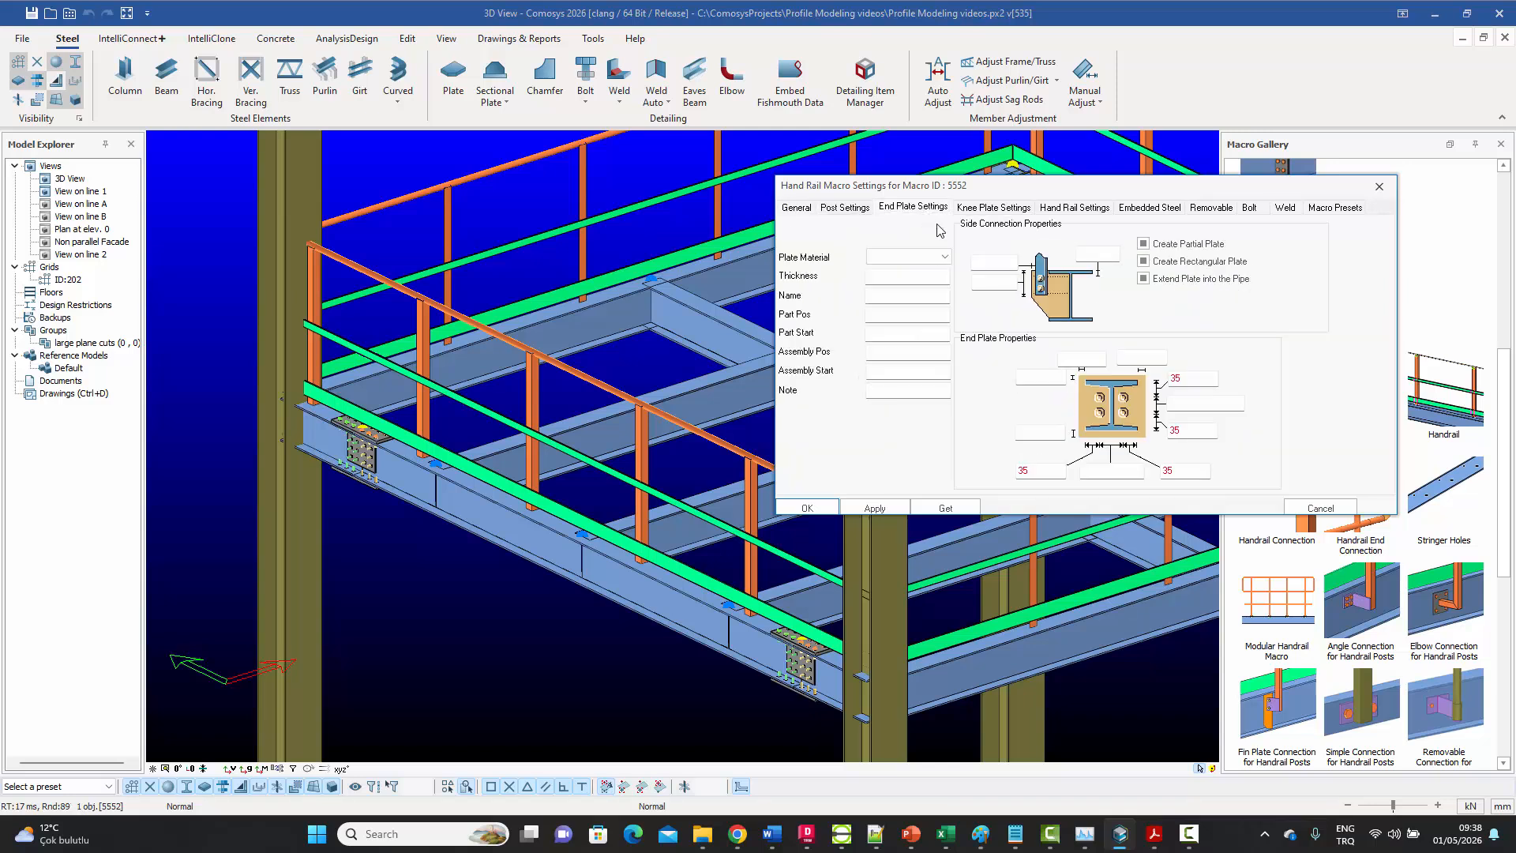
left_click(976, 209)
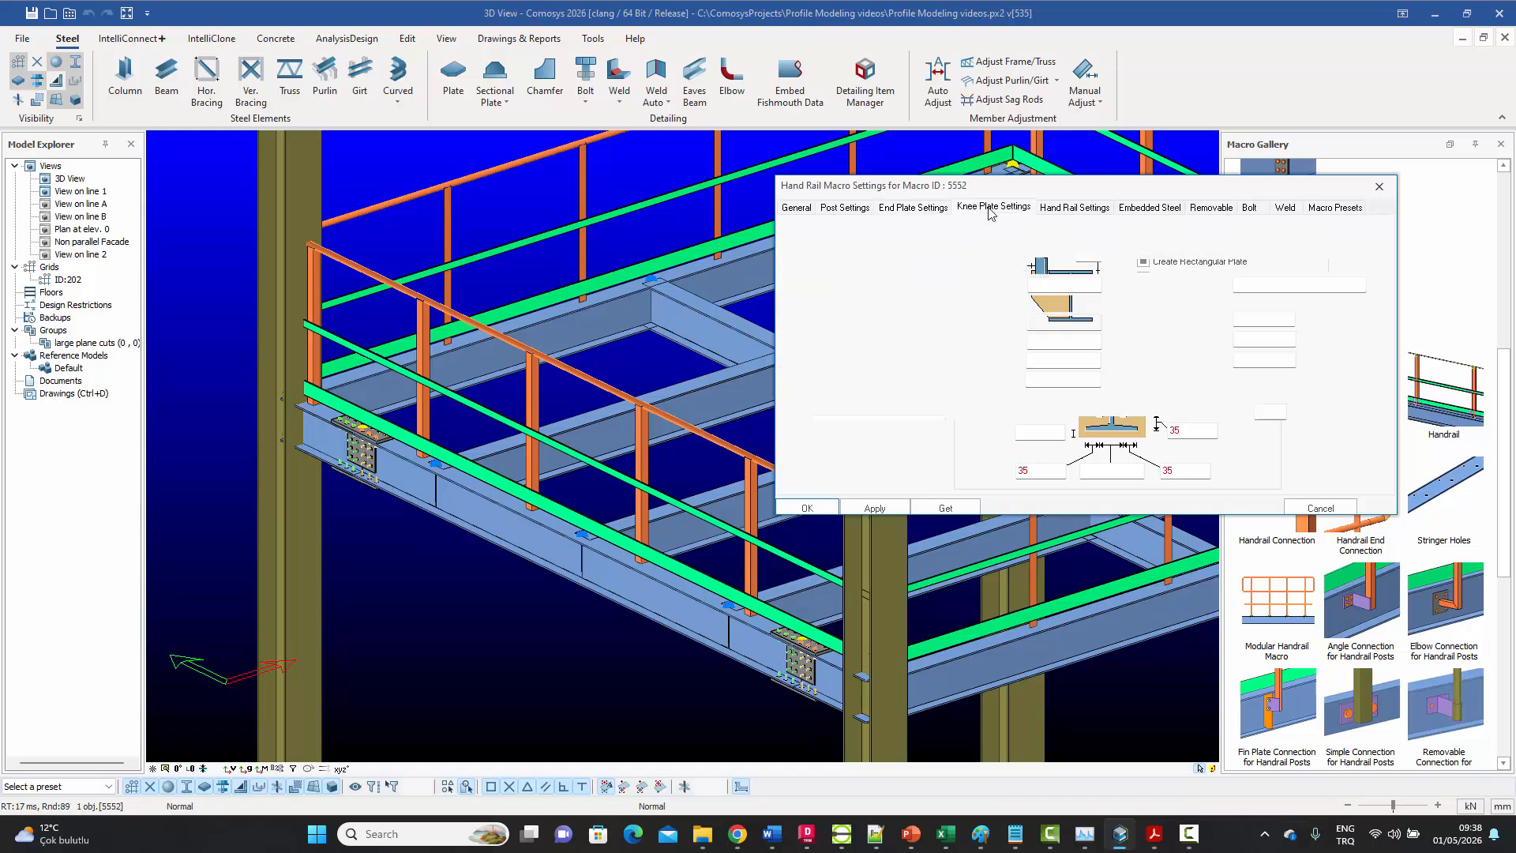
left_click(1054, 208)
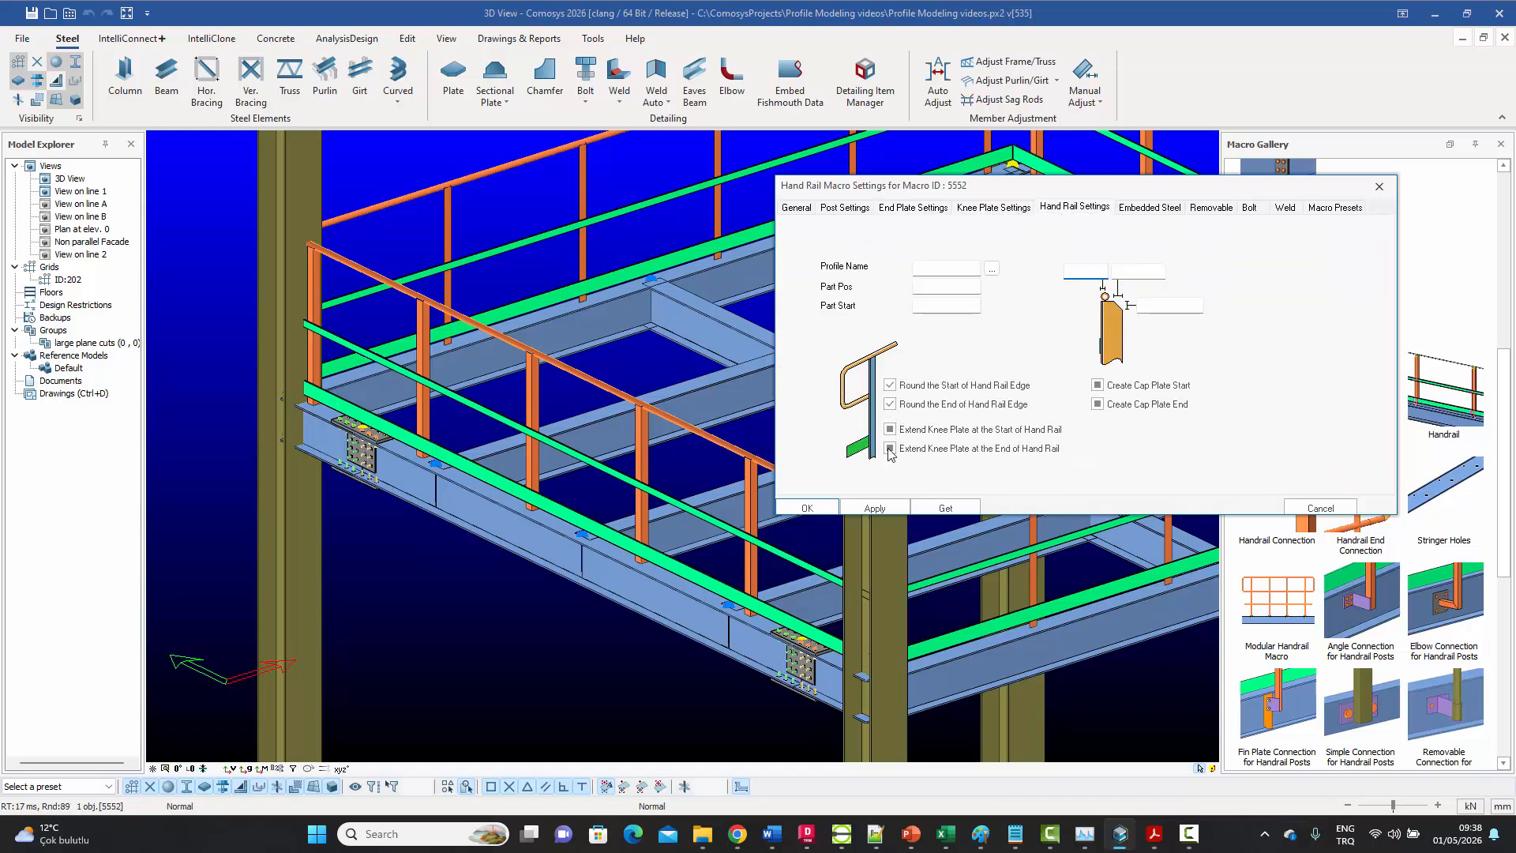
left_click(807, 510)
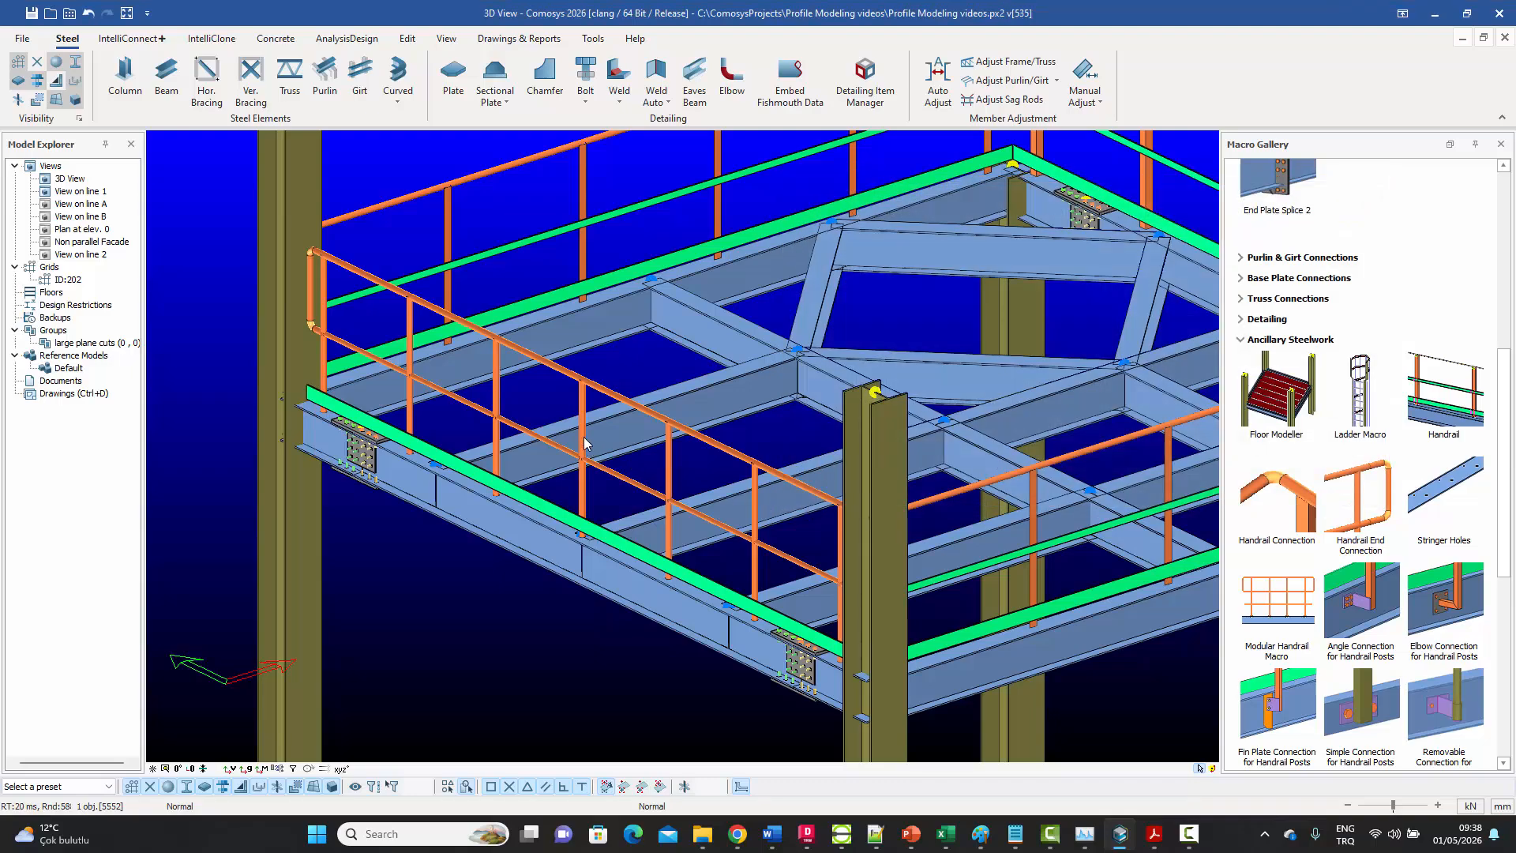
- Examine the line A handrail's post bases and their positions along the edge beam, up close and in the overall frame
left_click(584, 440)
middle_click_drag(584, 439, 718, 565)
scroll(717, 553, "up", 5)
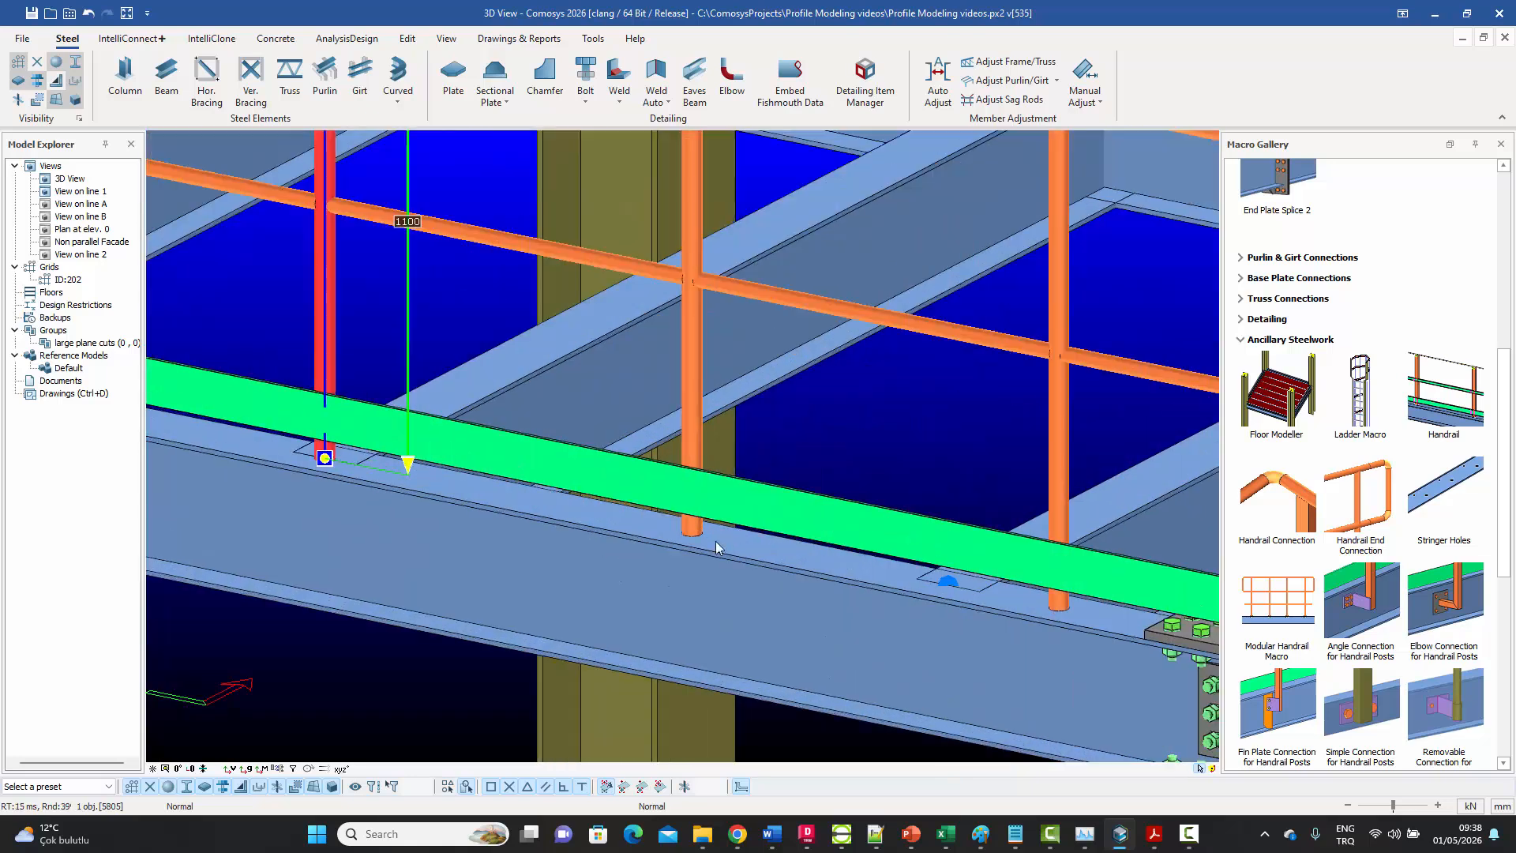
scroll(716, 542, "up", 2)
scroll(663, 531, "down", 6)
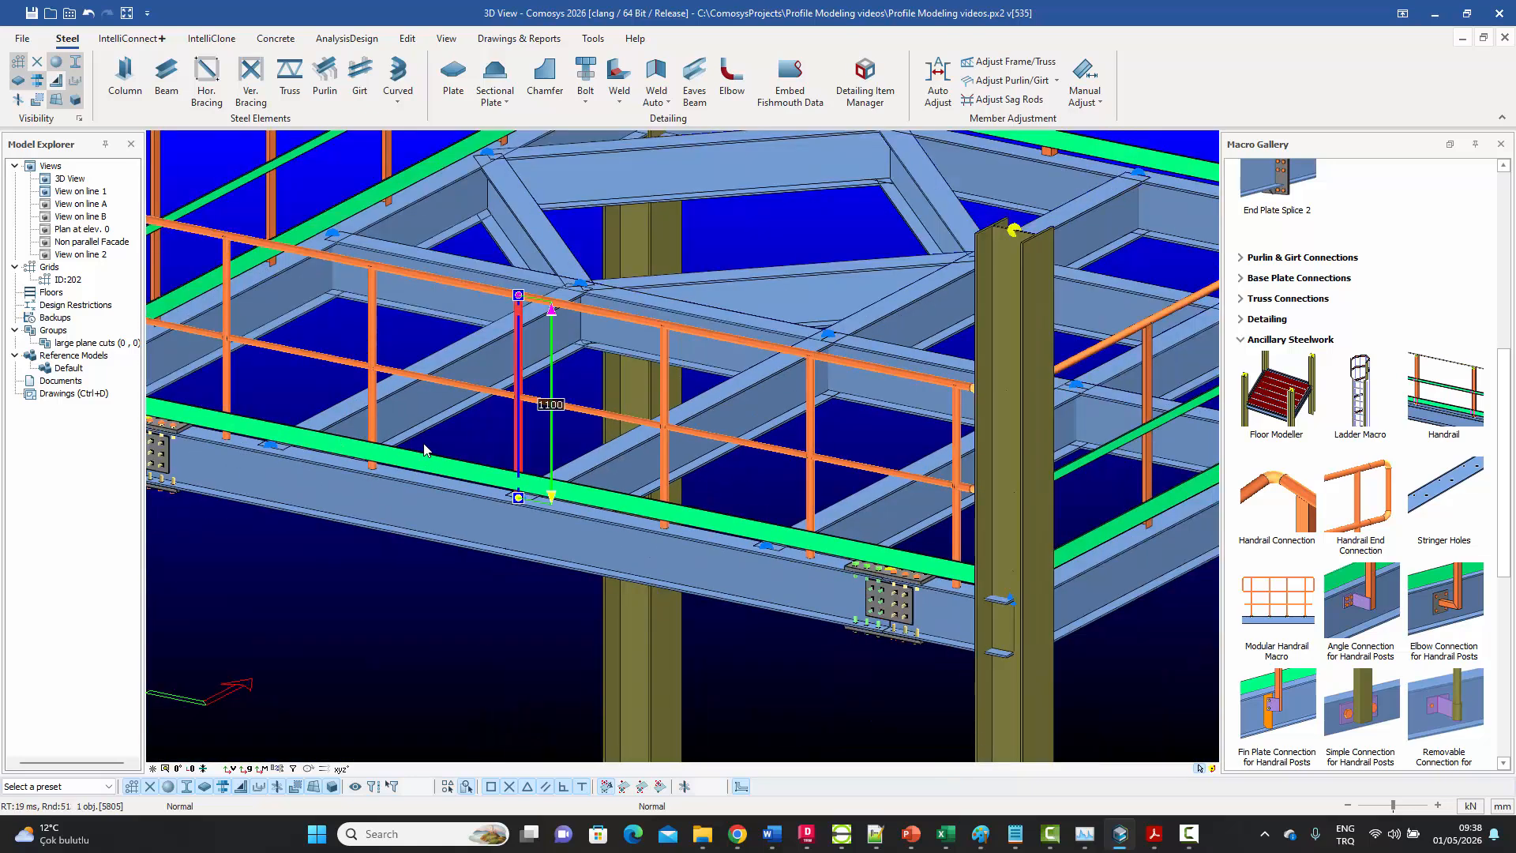
middle_click_drag(251, 427, 589, 469)
scroll(474, 442, "down", 5)
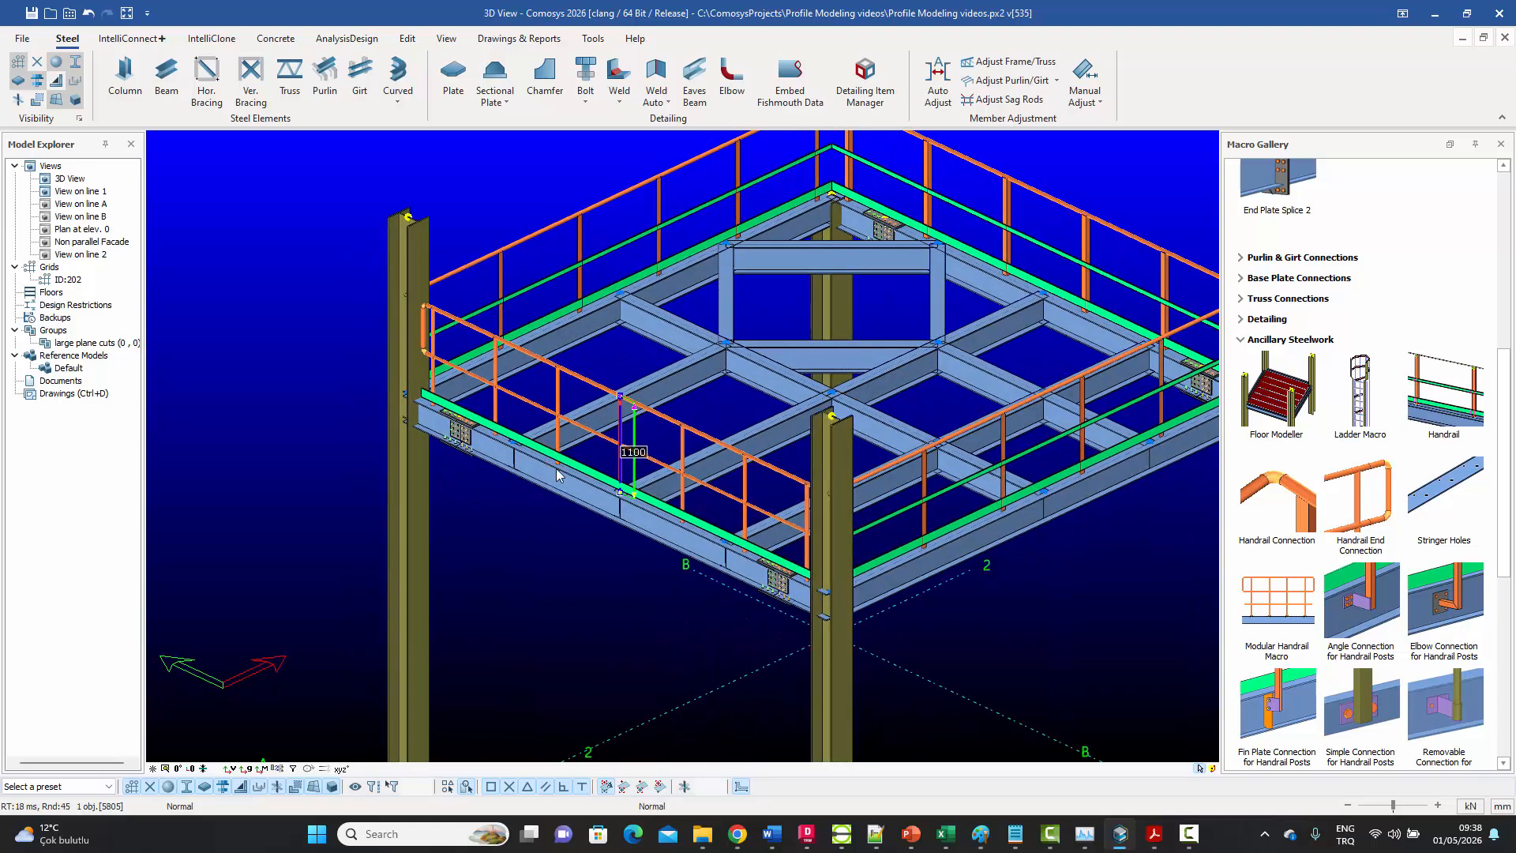
scroll(556, 474, "up", 5)
key("Escape")
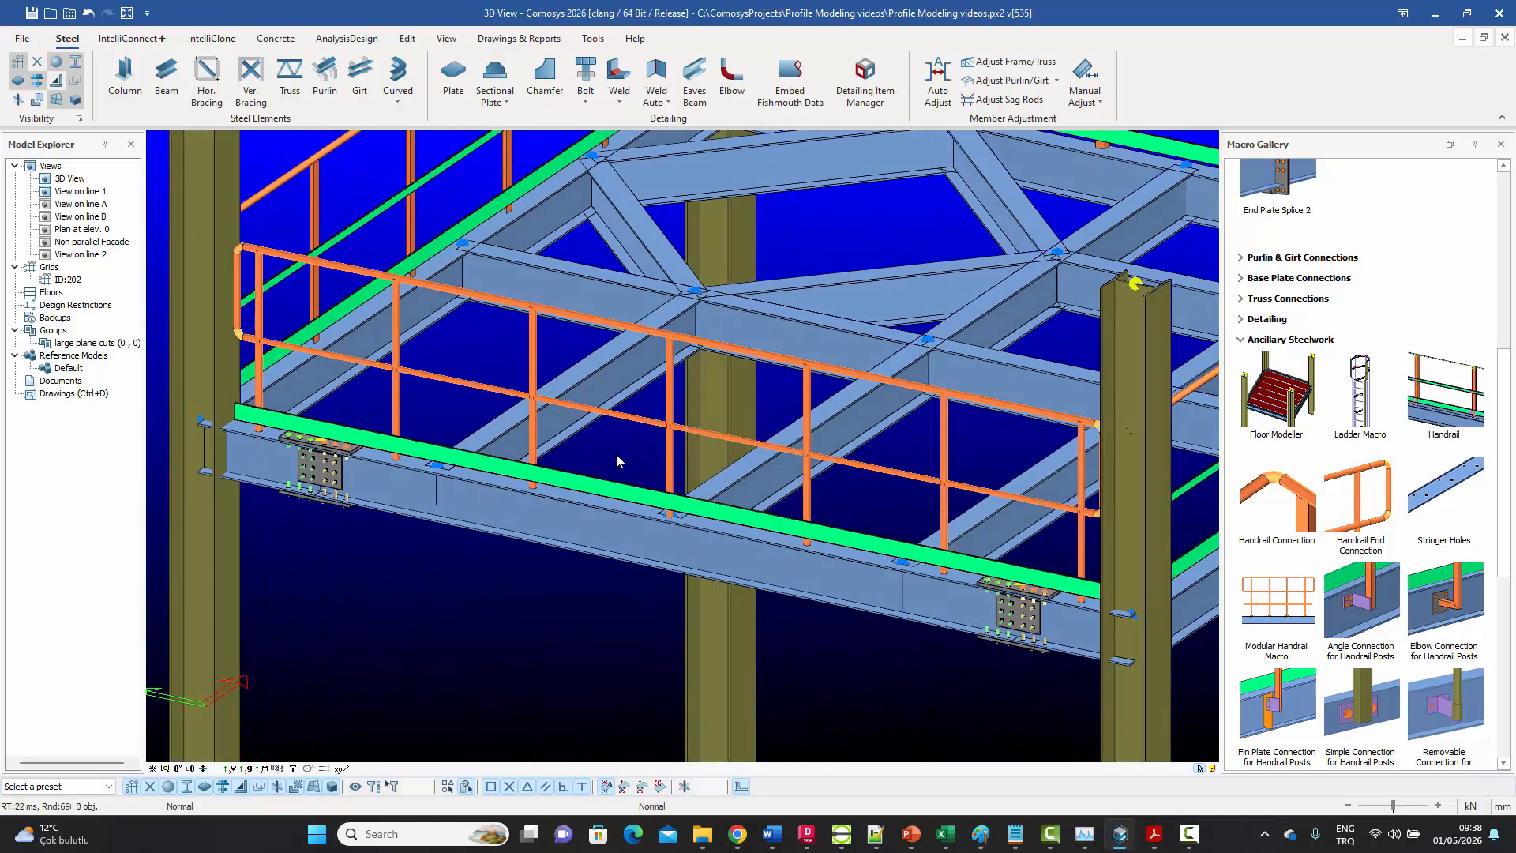
- Measure the distance from a line A handrail post base to the floor beam joint at the middle of the edge beam
right_click(616, 454)
left_click(648, 581)
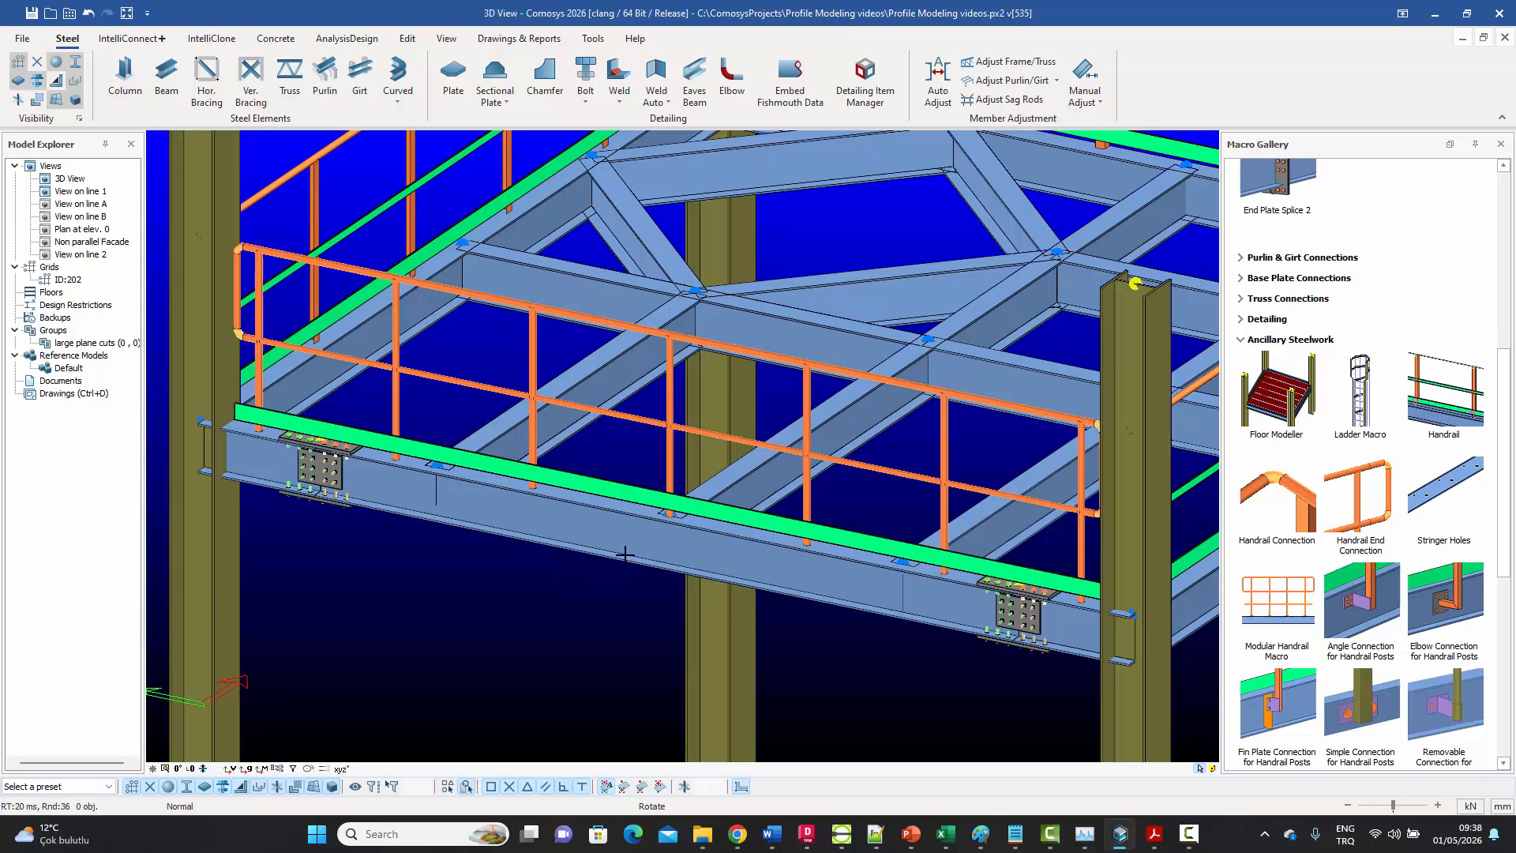
left_click(534, 487)
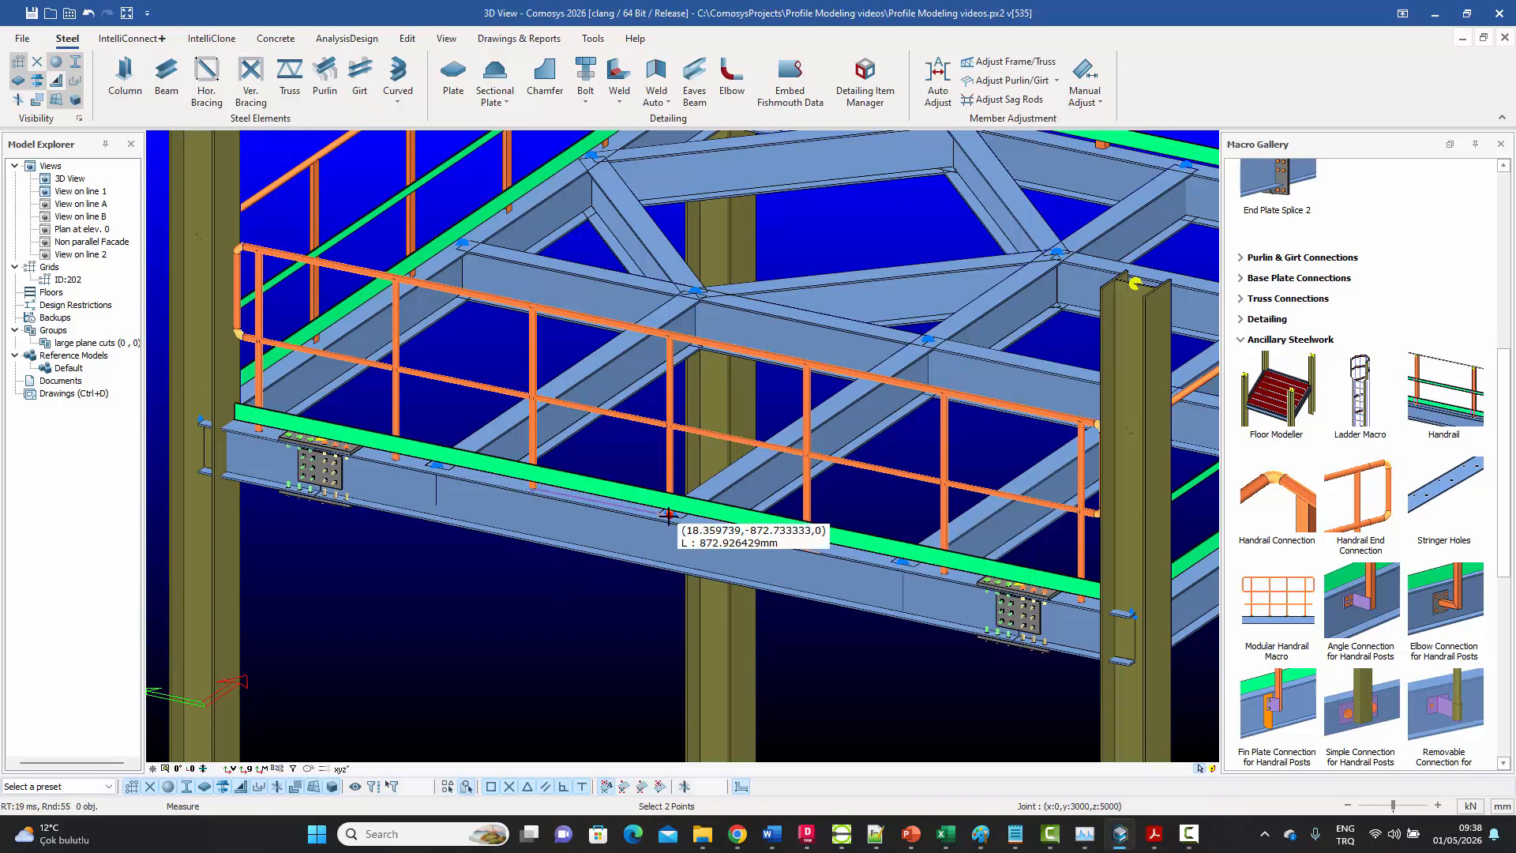
left_click(669, 515)
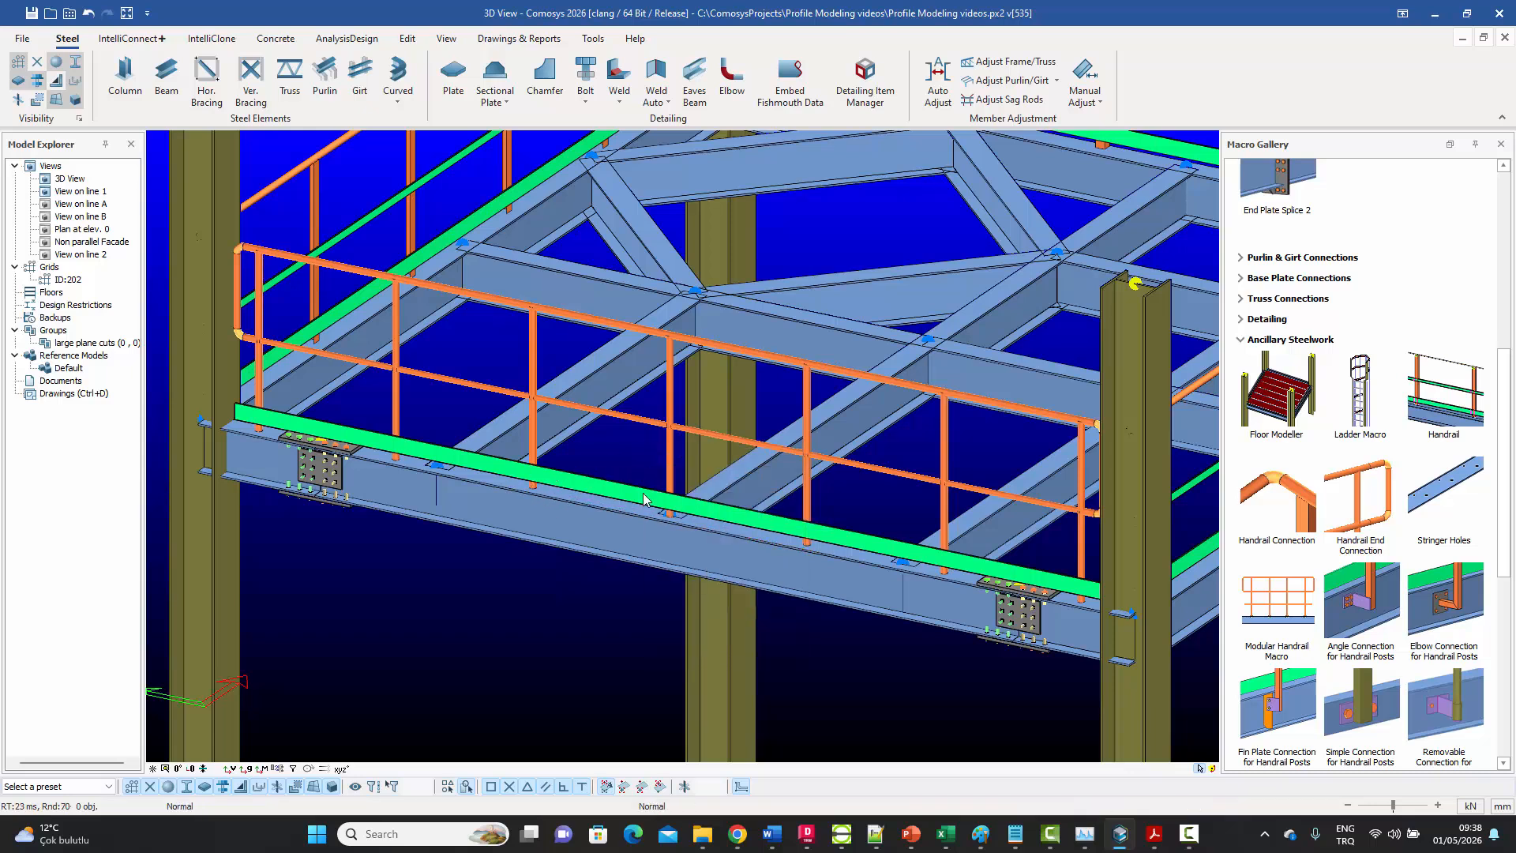
- Turn on the display of macro symbols in the 3D view and pick the line A handrail macro
middle_click_drag(604, 466, 498, 459)
scroll(585, 479, "down", 3)
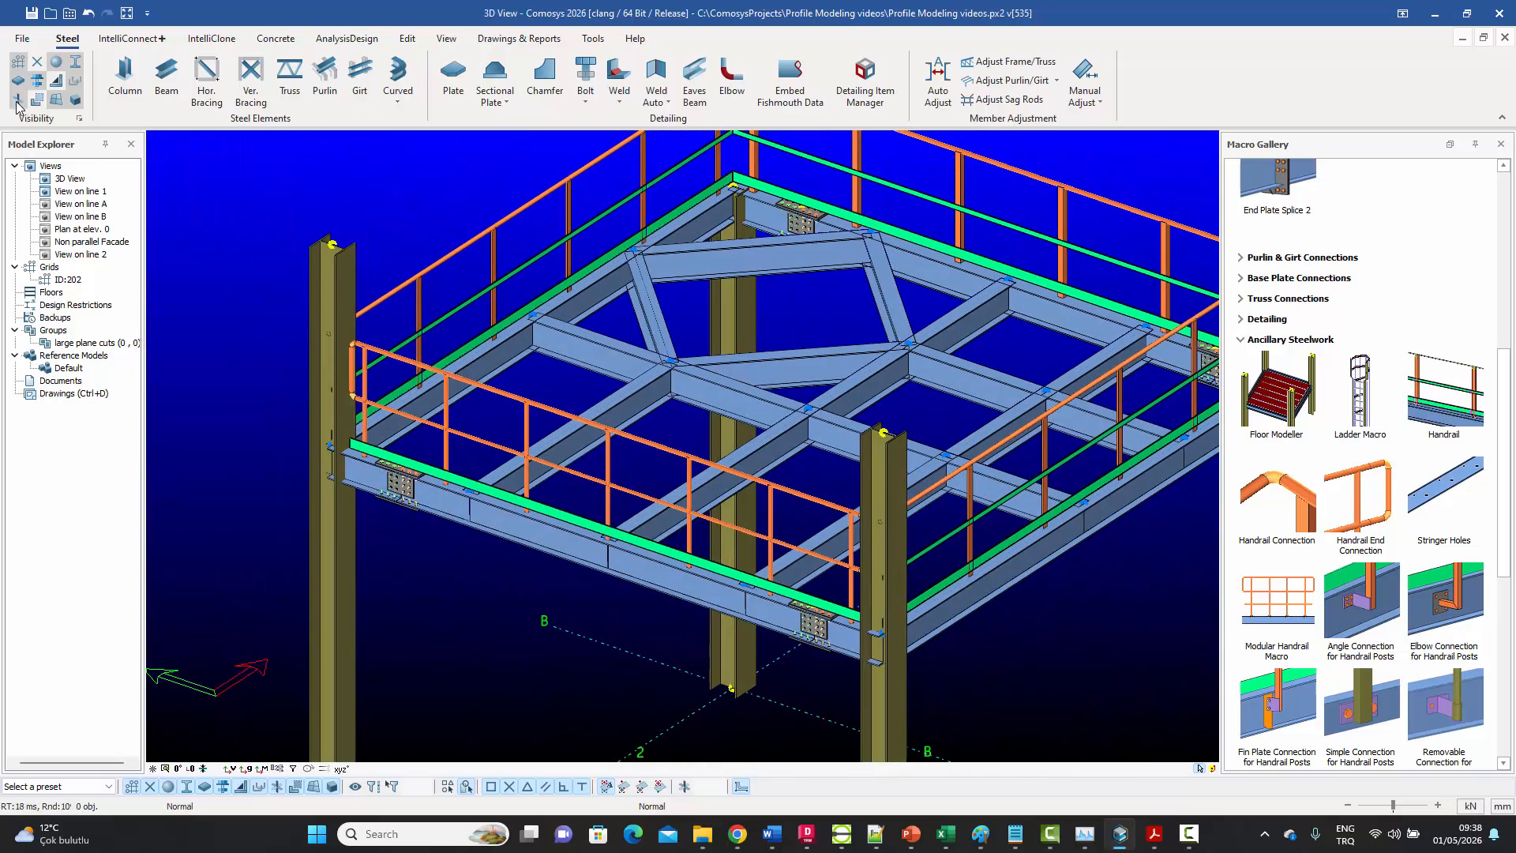
mouse_move(578, 501)
middle_mouse_down("shift")
mouse_move(594, 490)
mouse_move(581, 496)
middle_mouse_up("shift")
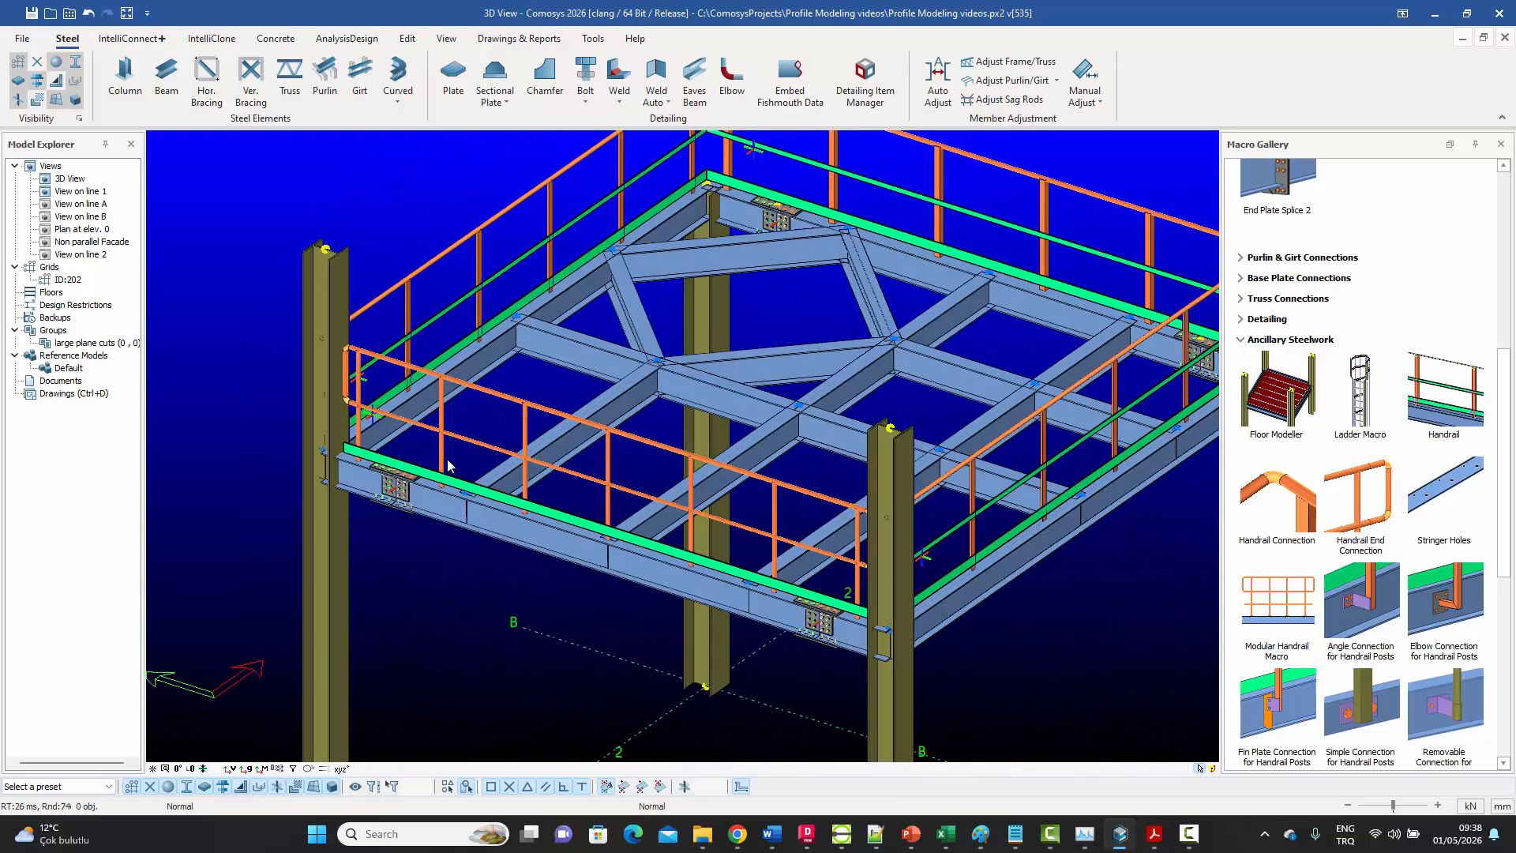
scroll(374, 426, "up", 5)
left_click(369, 427)
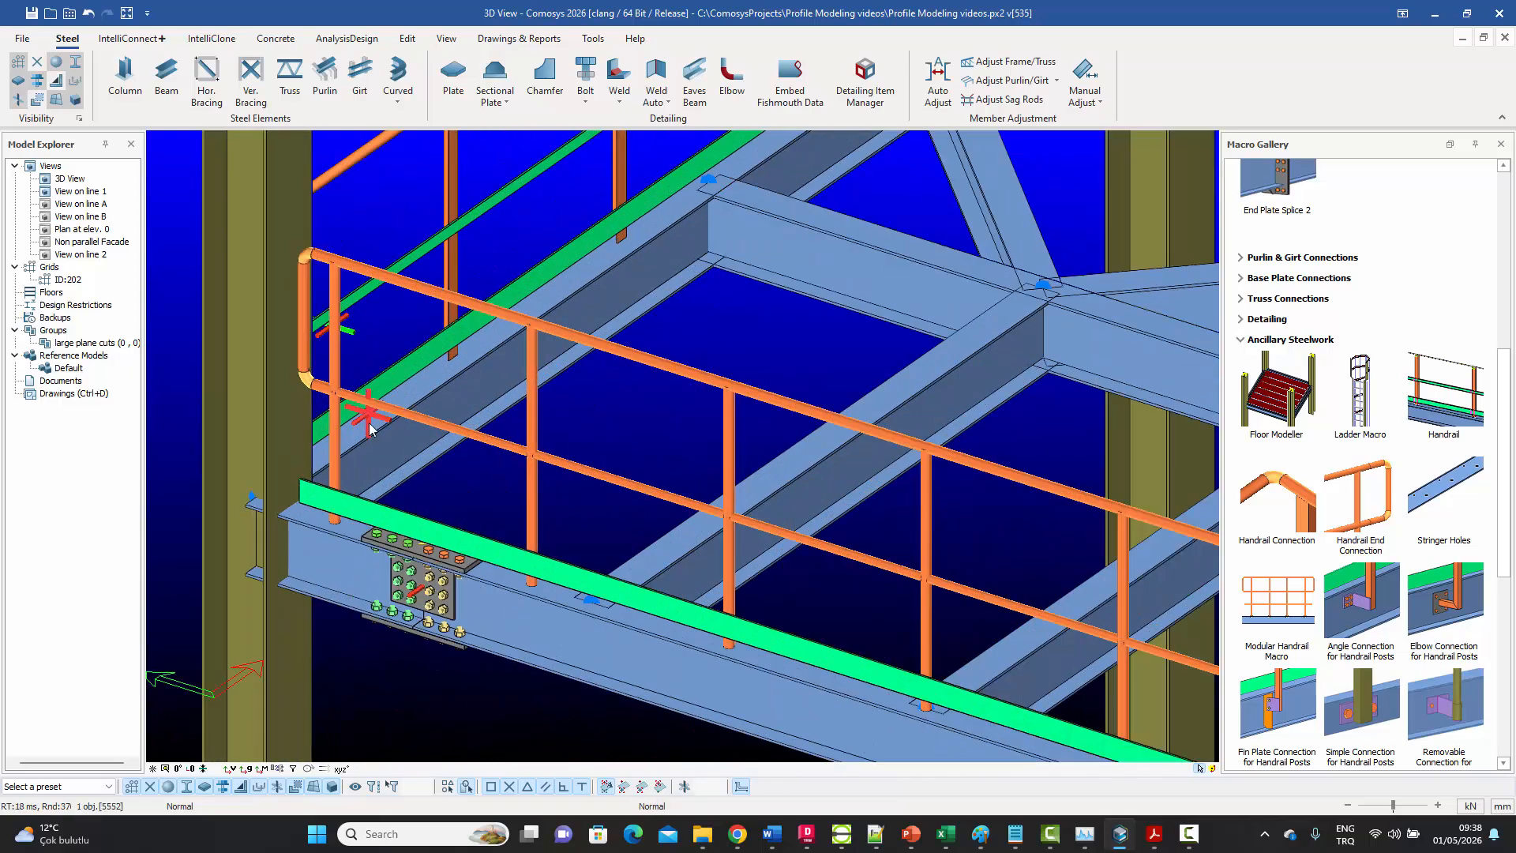
- Window-select the whole frame and narrow the selection to all the Hand Rail macros
scroll(379, 430, "down", 10)
middle_click_drag(395, 433, 442, 439, "shift")
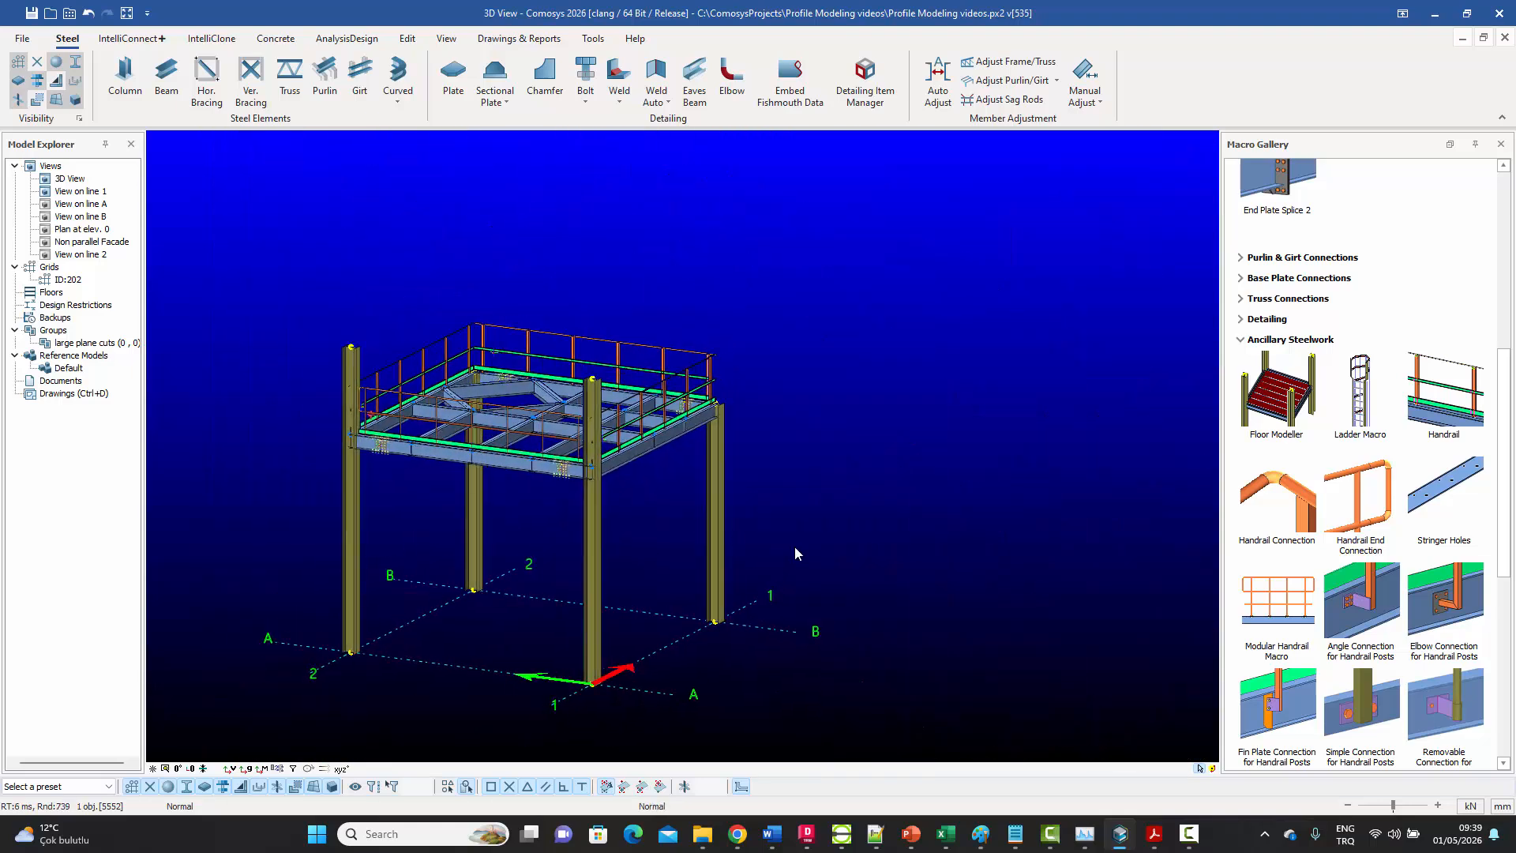
left_click_drag(827, 559, 280, 250)
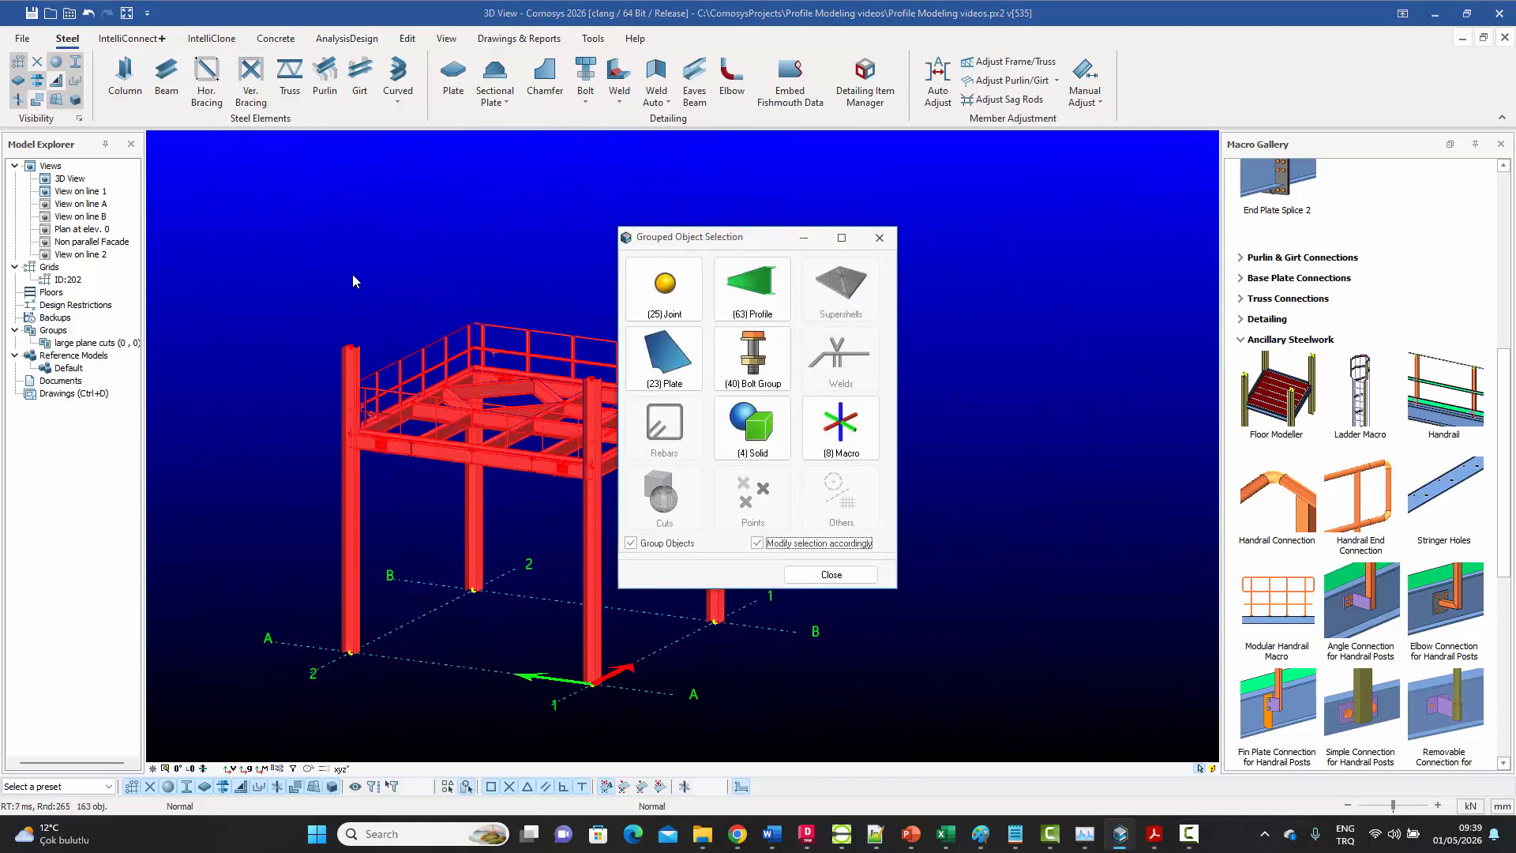
left_click(839, 430)
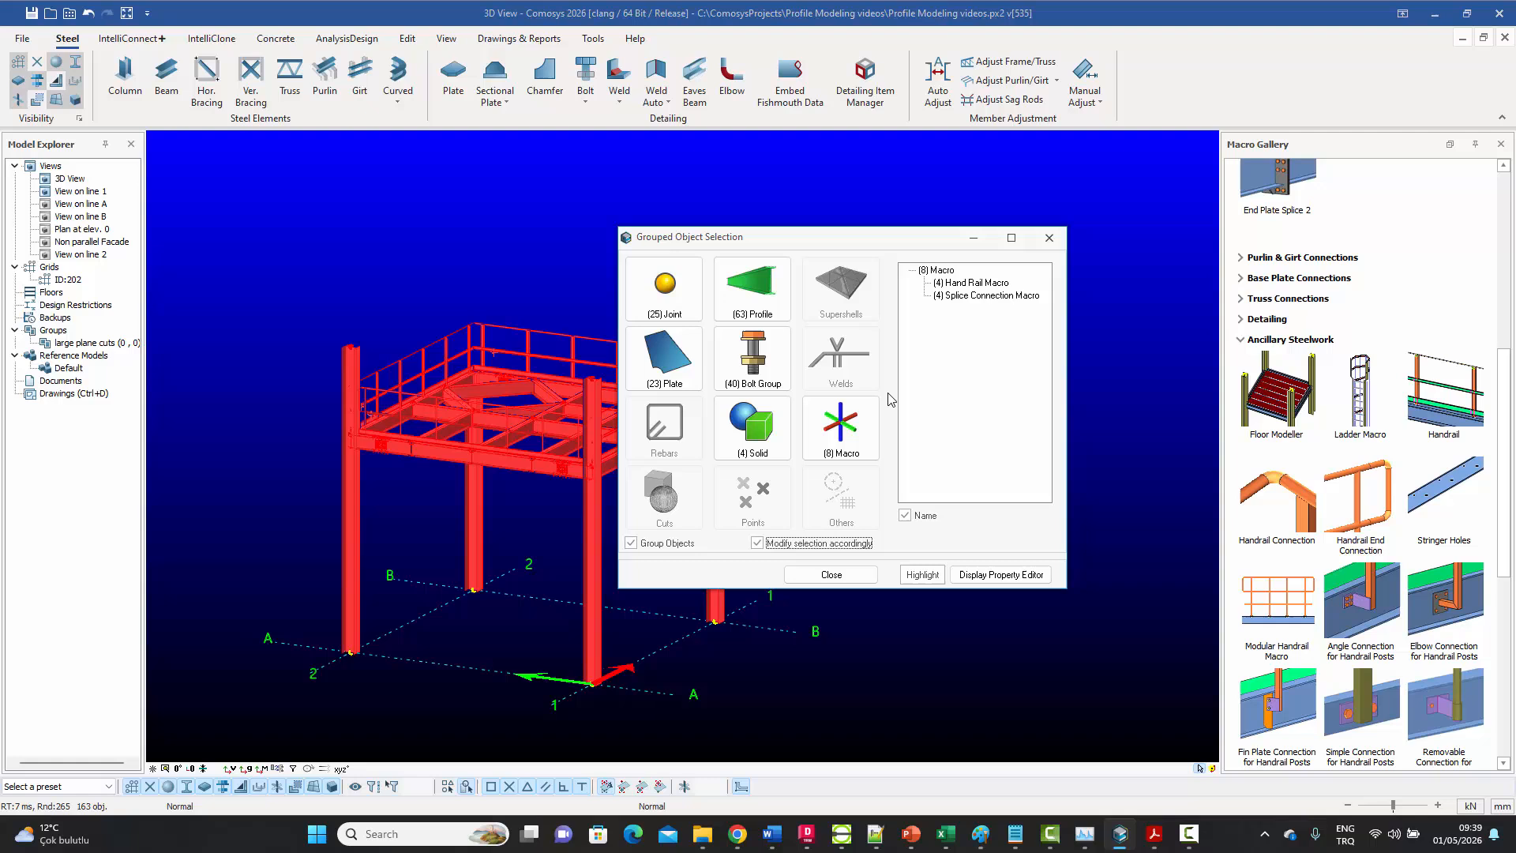
left_click(977, 283)
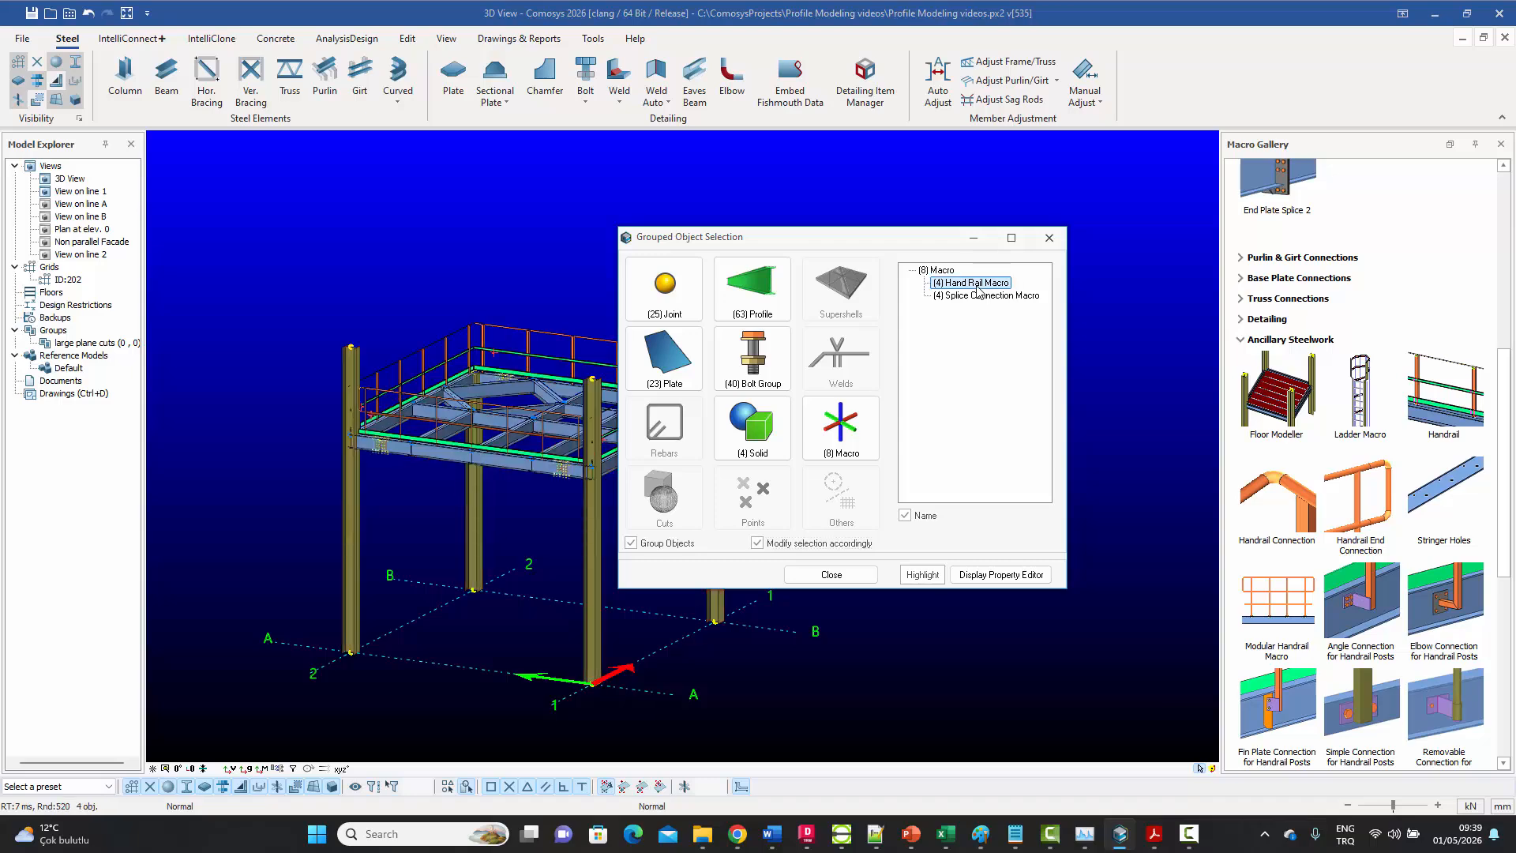
left_click(1048, 237)
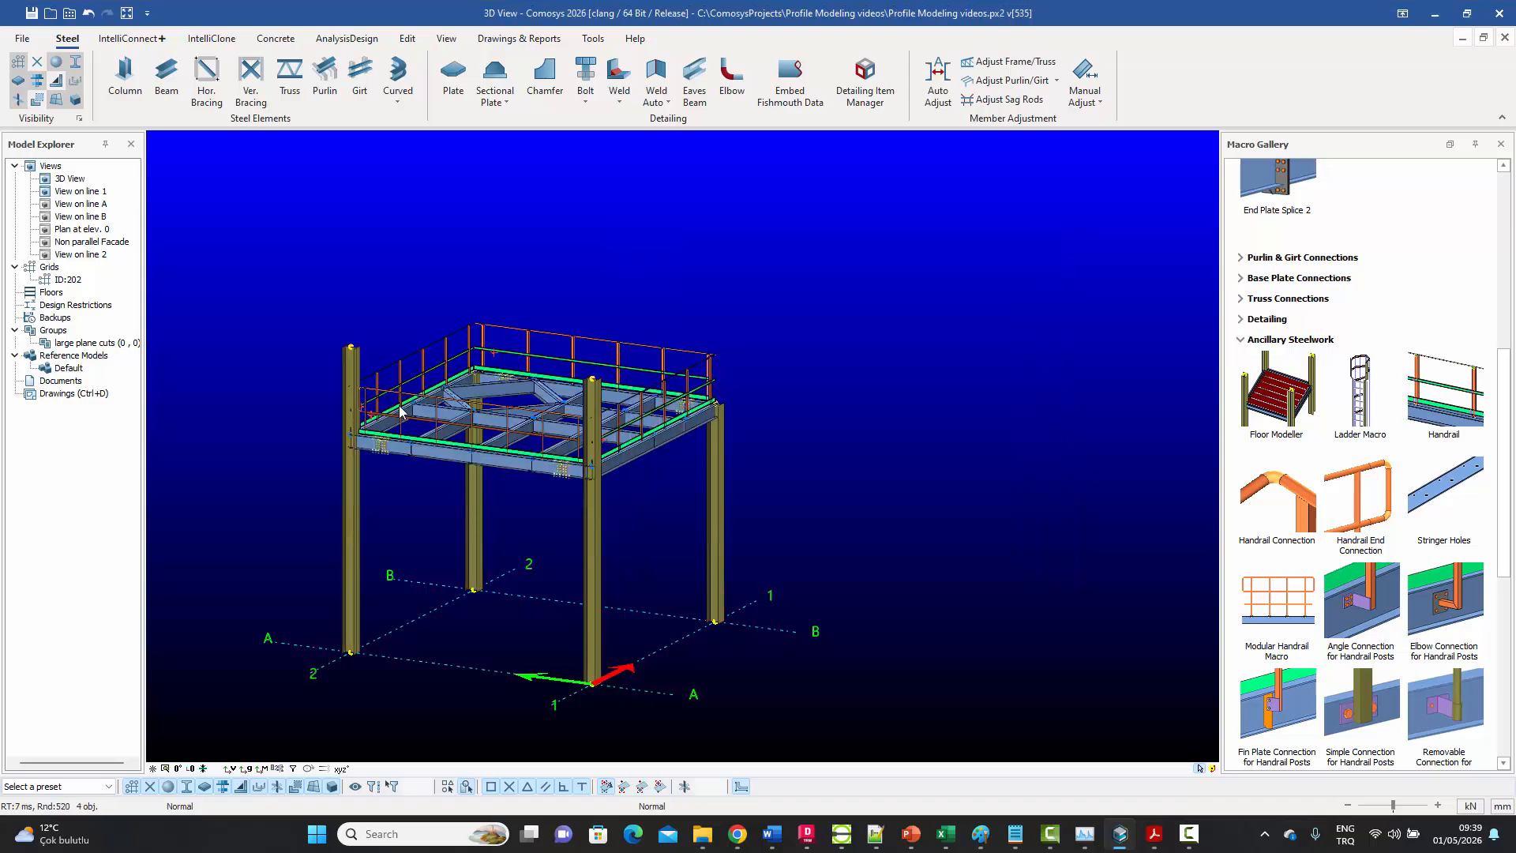
- Match the selected handrail macros to the line A handrail macro as reference
scroll(407, 410, "up", 10)
right_click(449, 370)
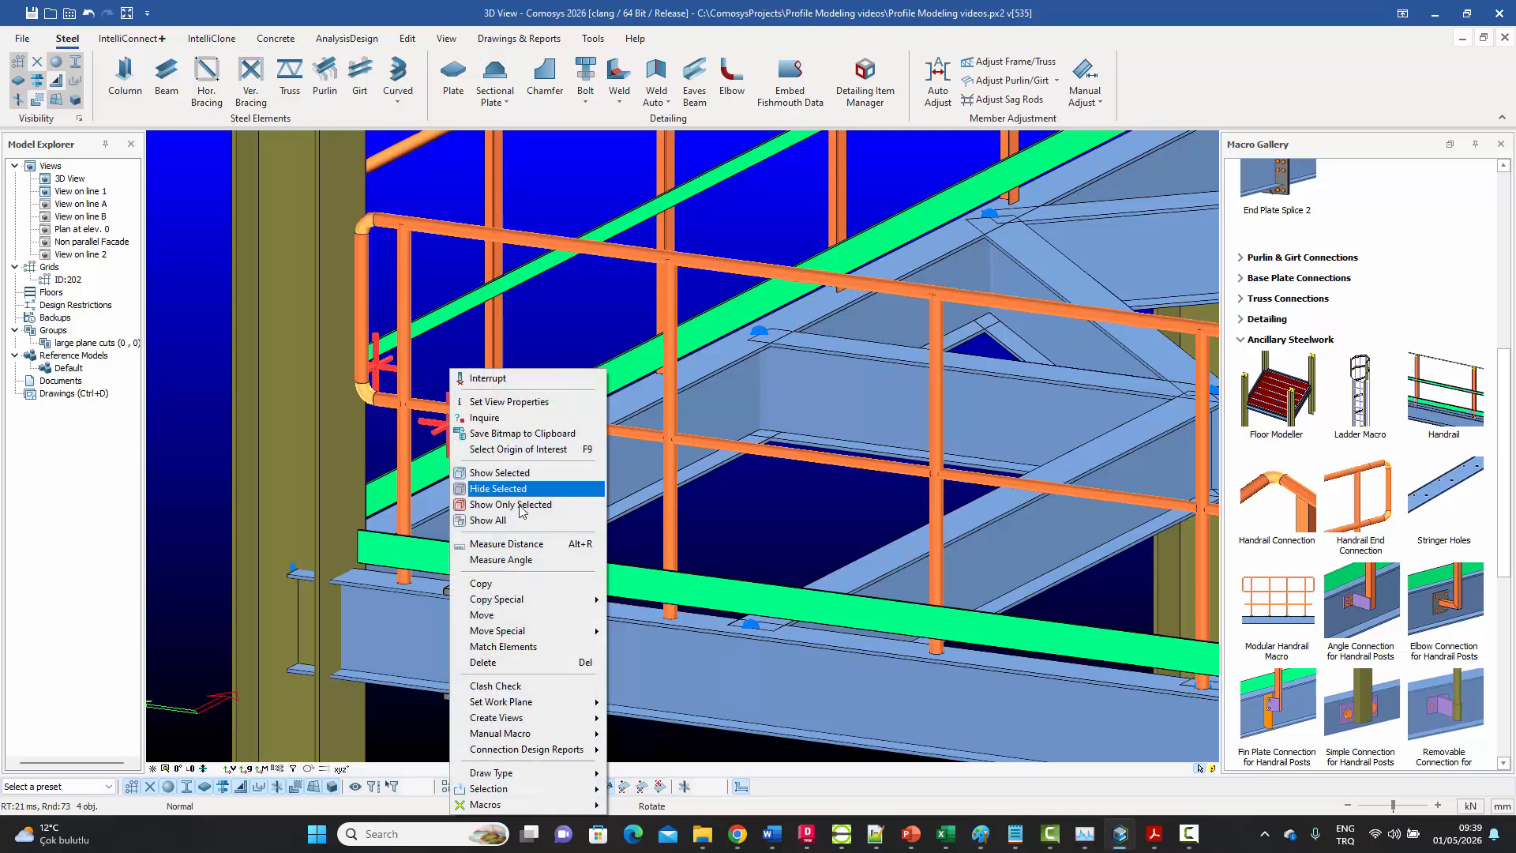
left_click(527, 648)
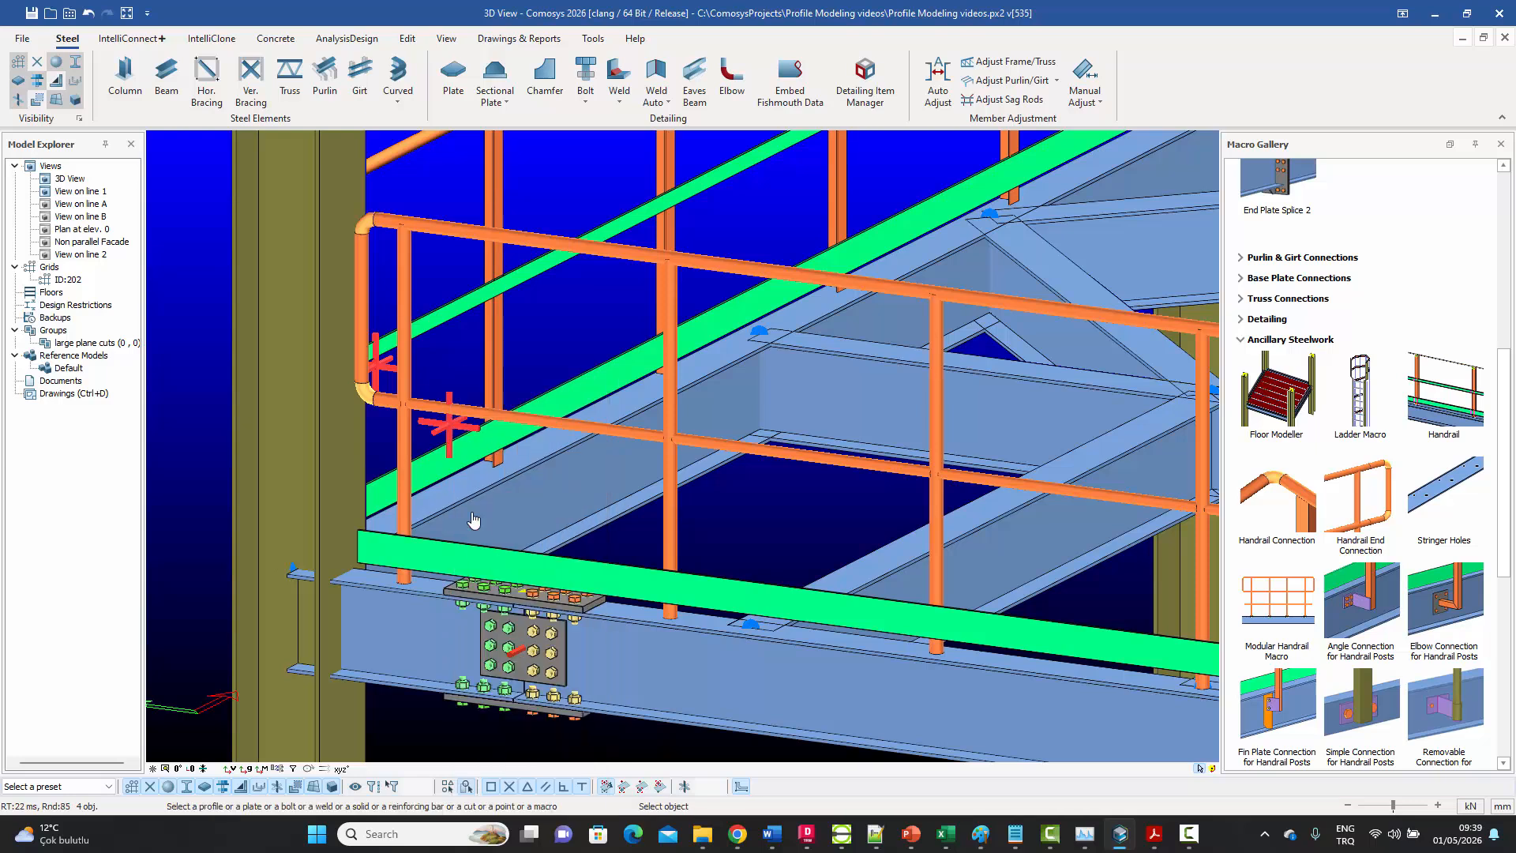
left_click(449, 432)
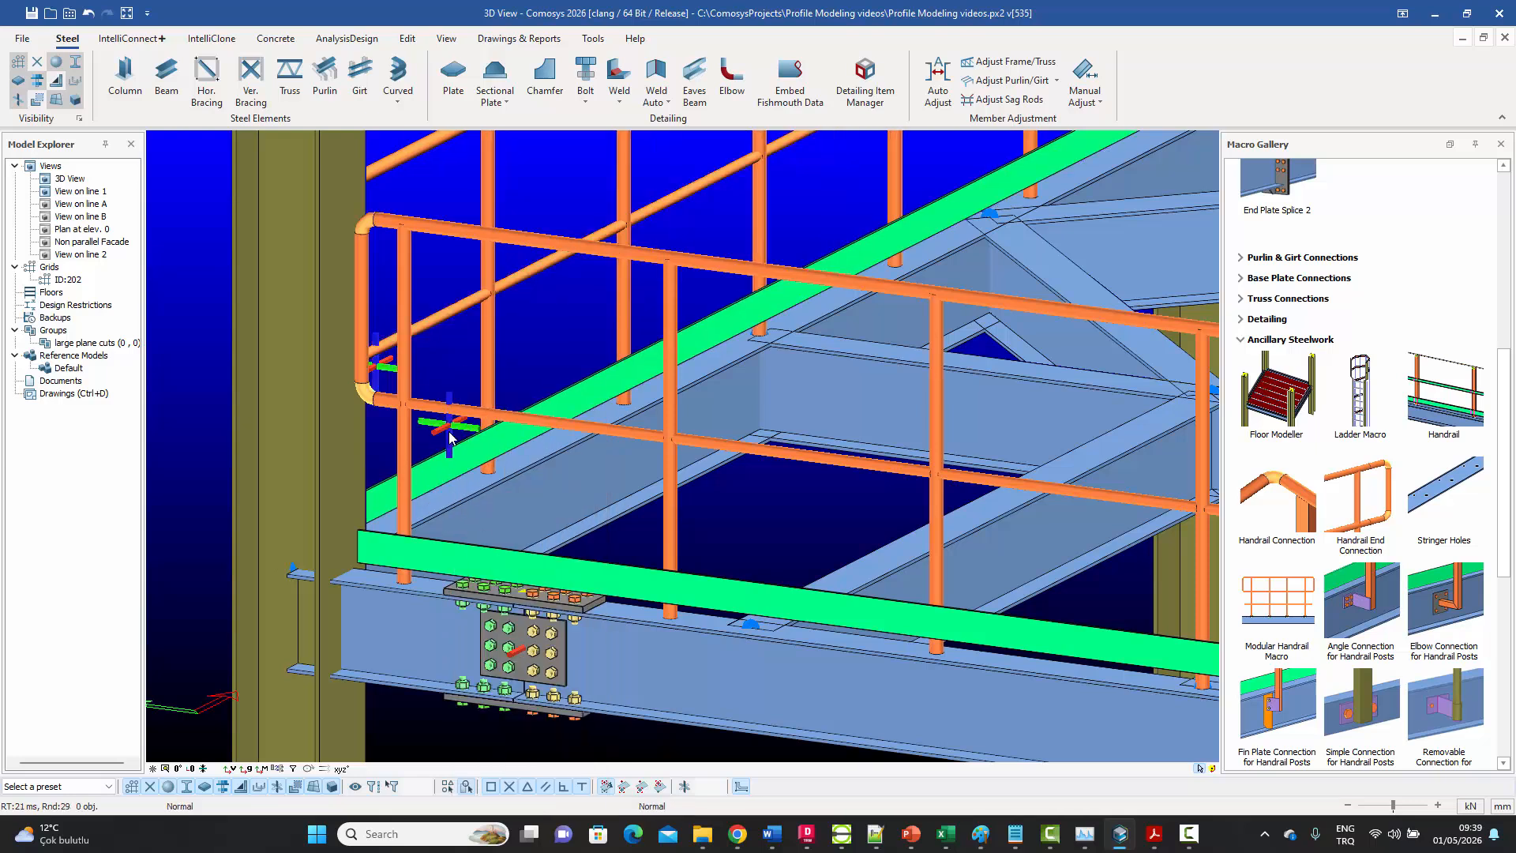
- Open the line 1 handrail macro's settings and turn off Connect with Welded so its posts get bolted end plates
scroll(449, 437, "down", 5)
middle_click_drag(479, 439, 658, 397)
scroll(567, 437, "down", 5)
scroll(659, 405, "up", 4)
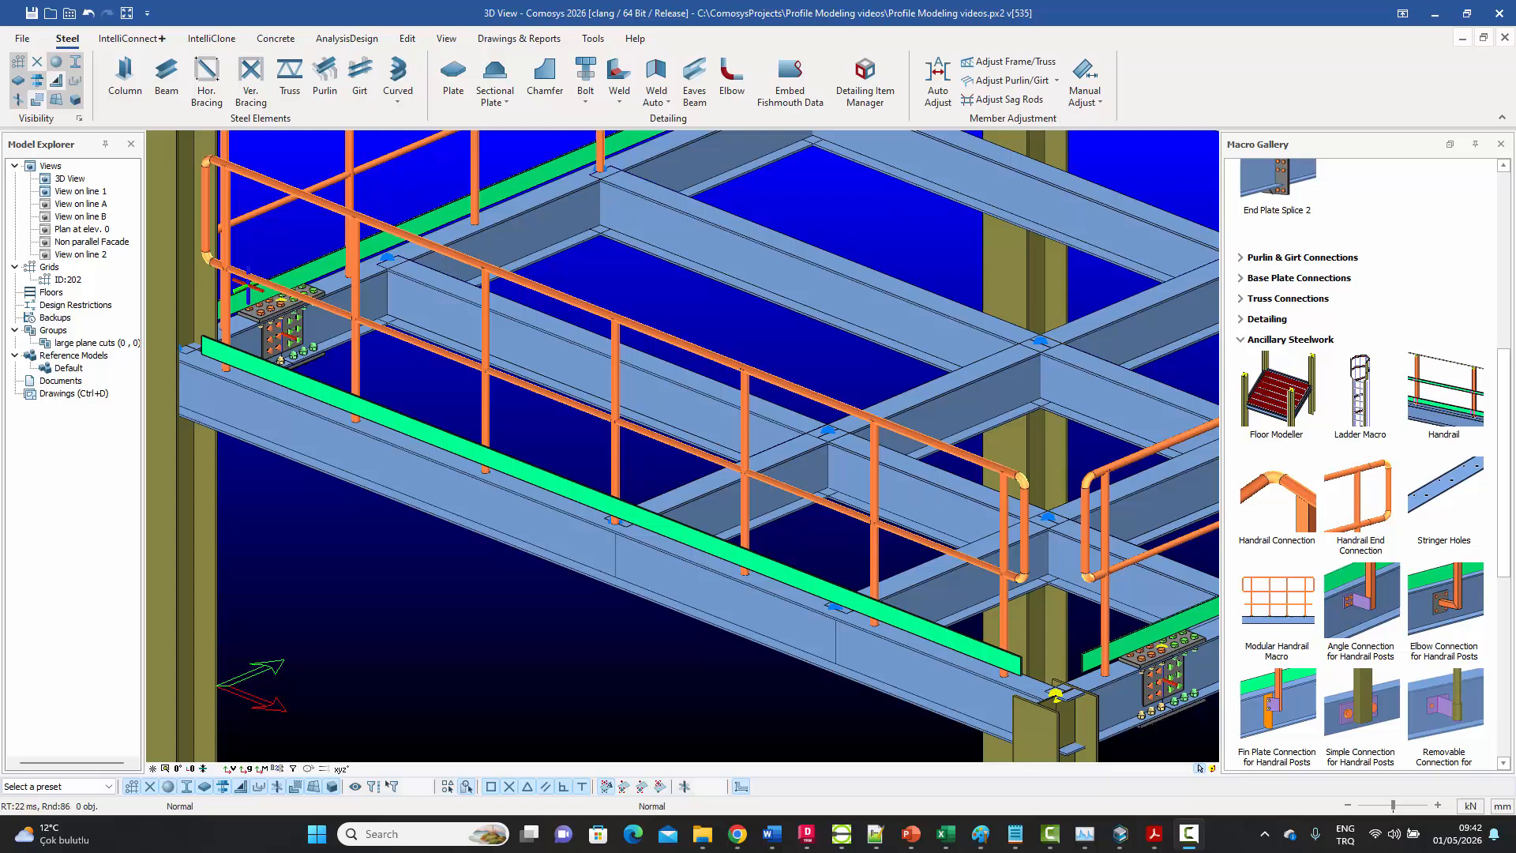
middle_click_drag(632, 429, 568, 454)
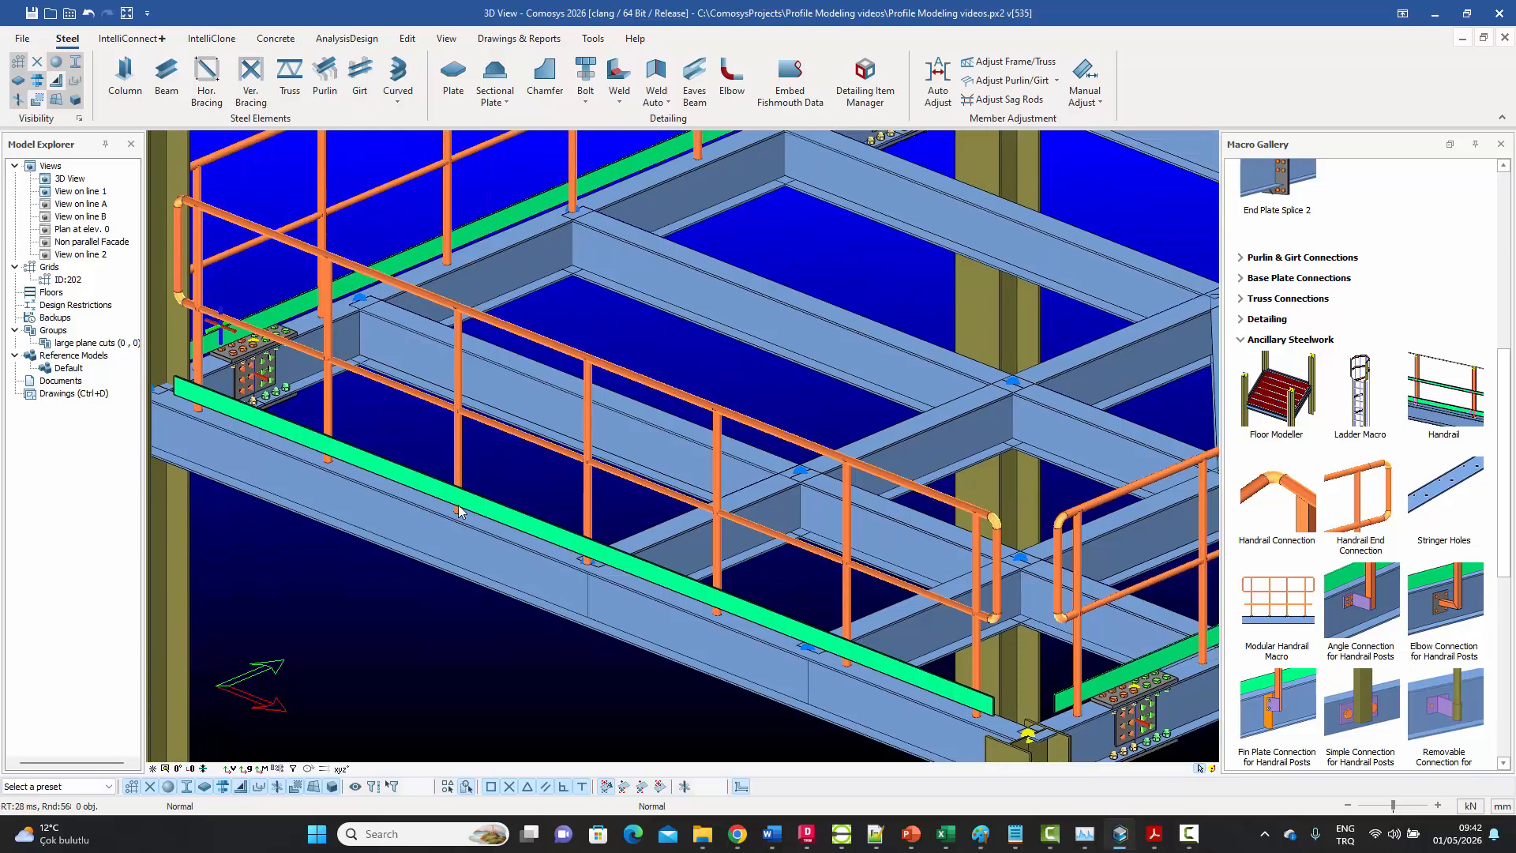
left_click(458, 458)
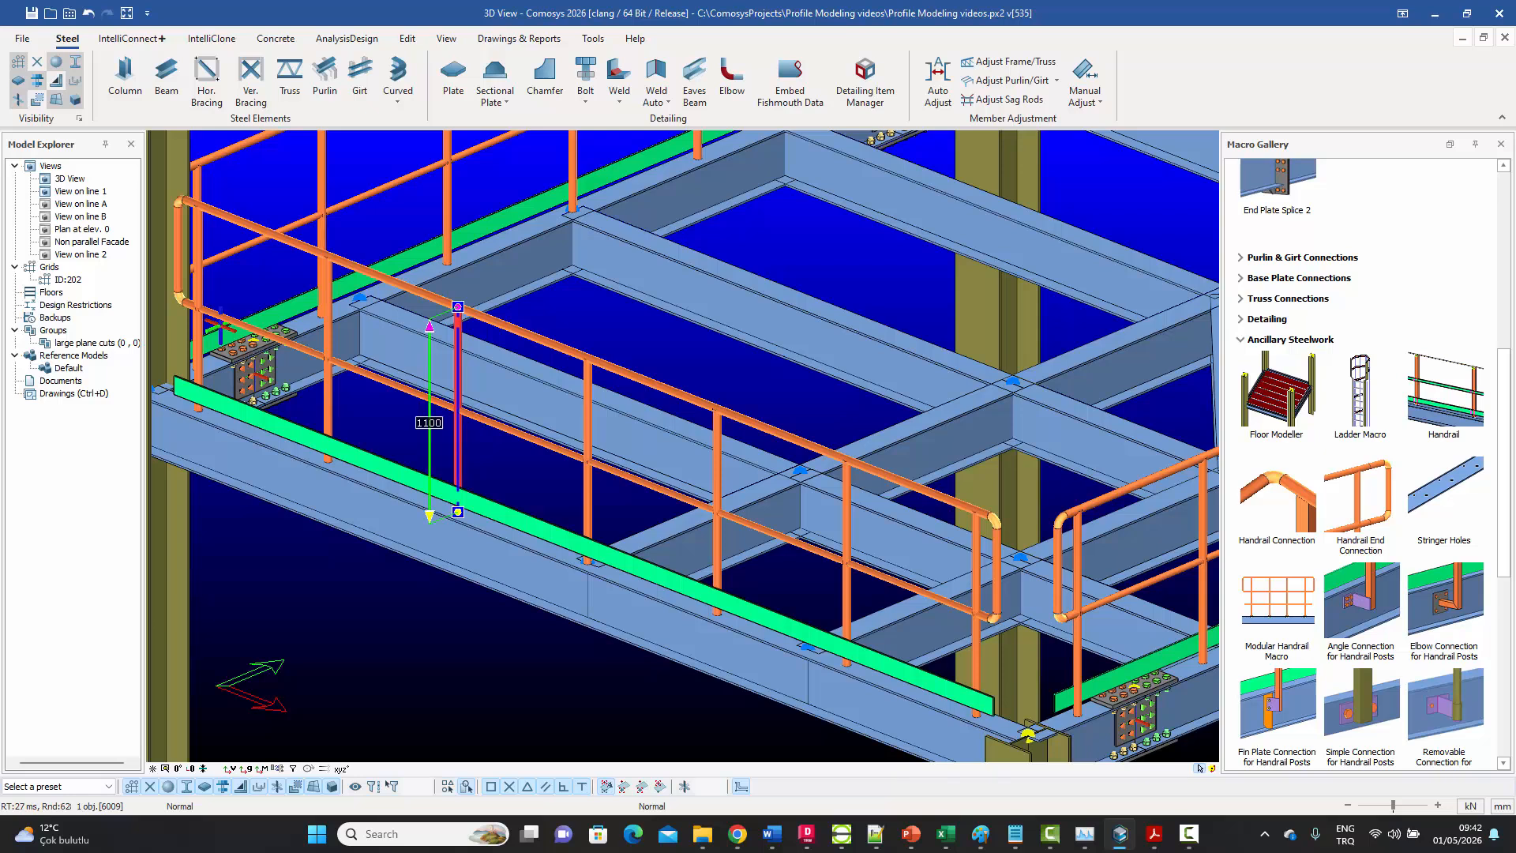
key("Escape")
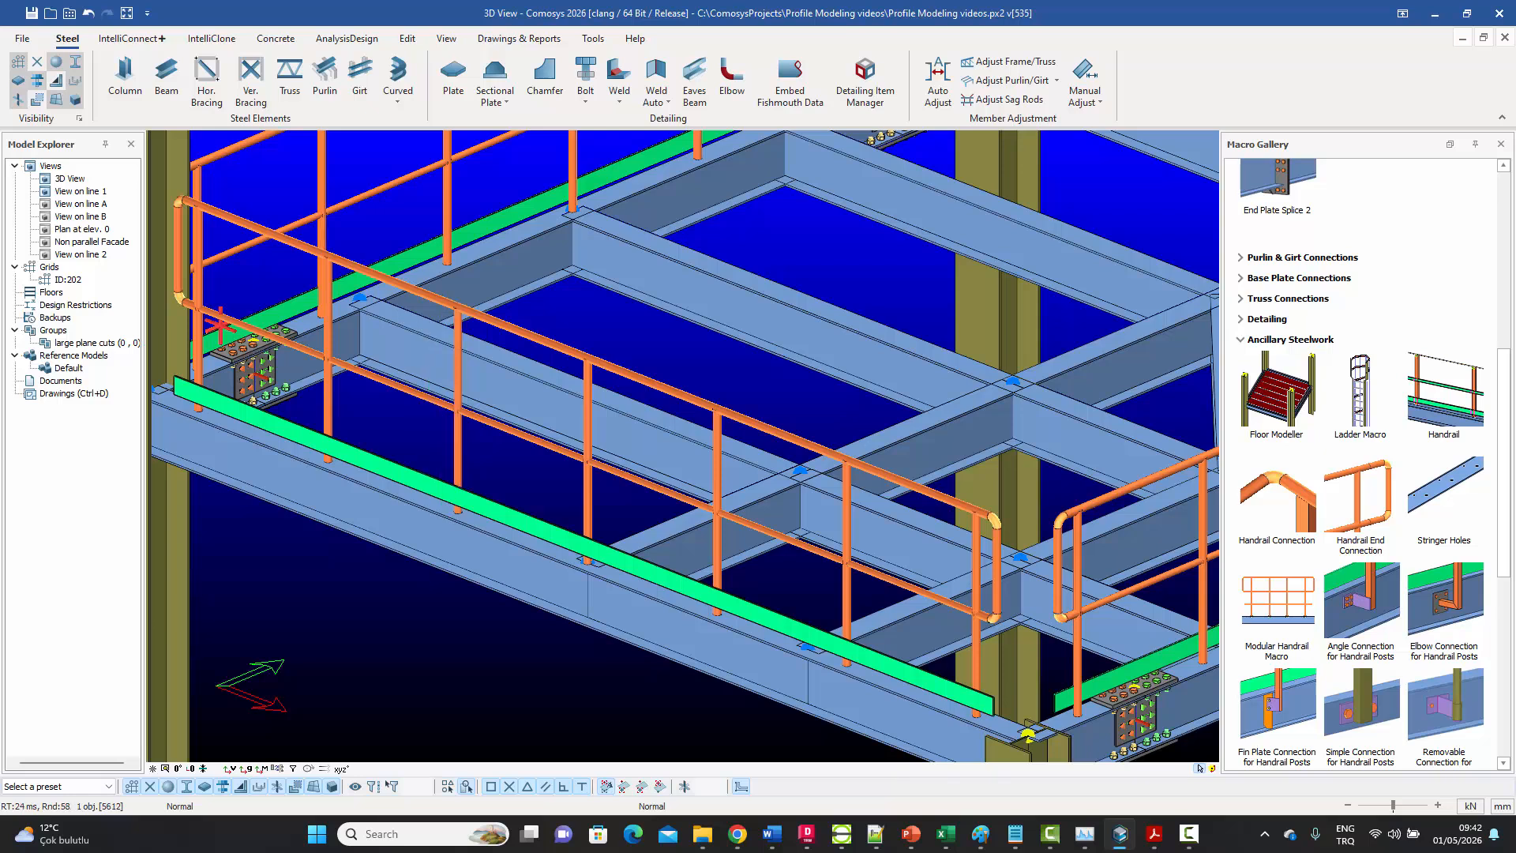
left_click_drag(697, 247, 807, 241)
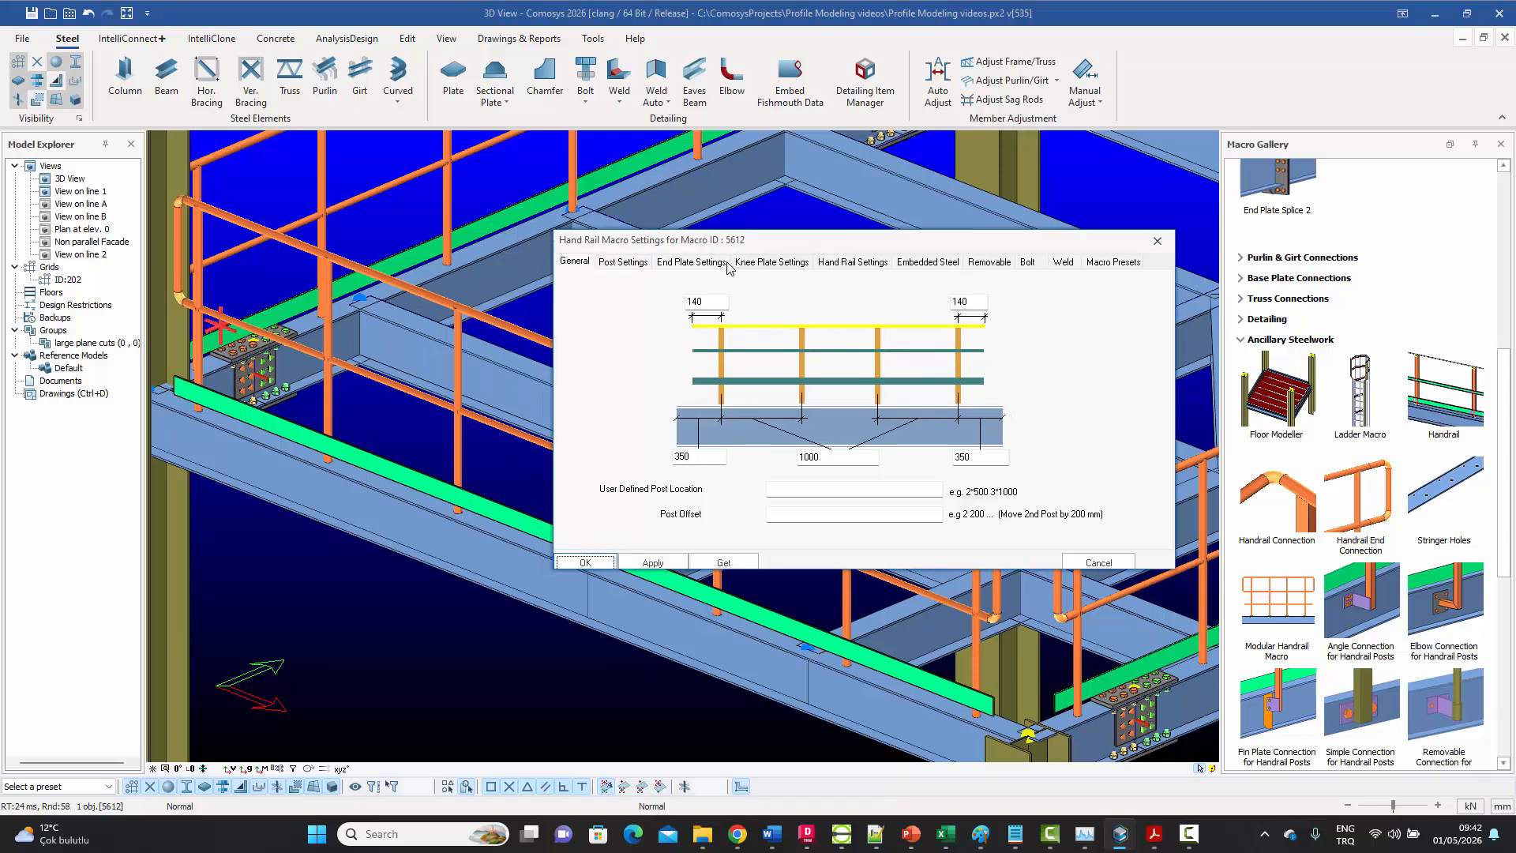
left_click(625, 264)
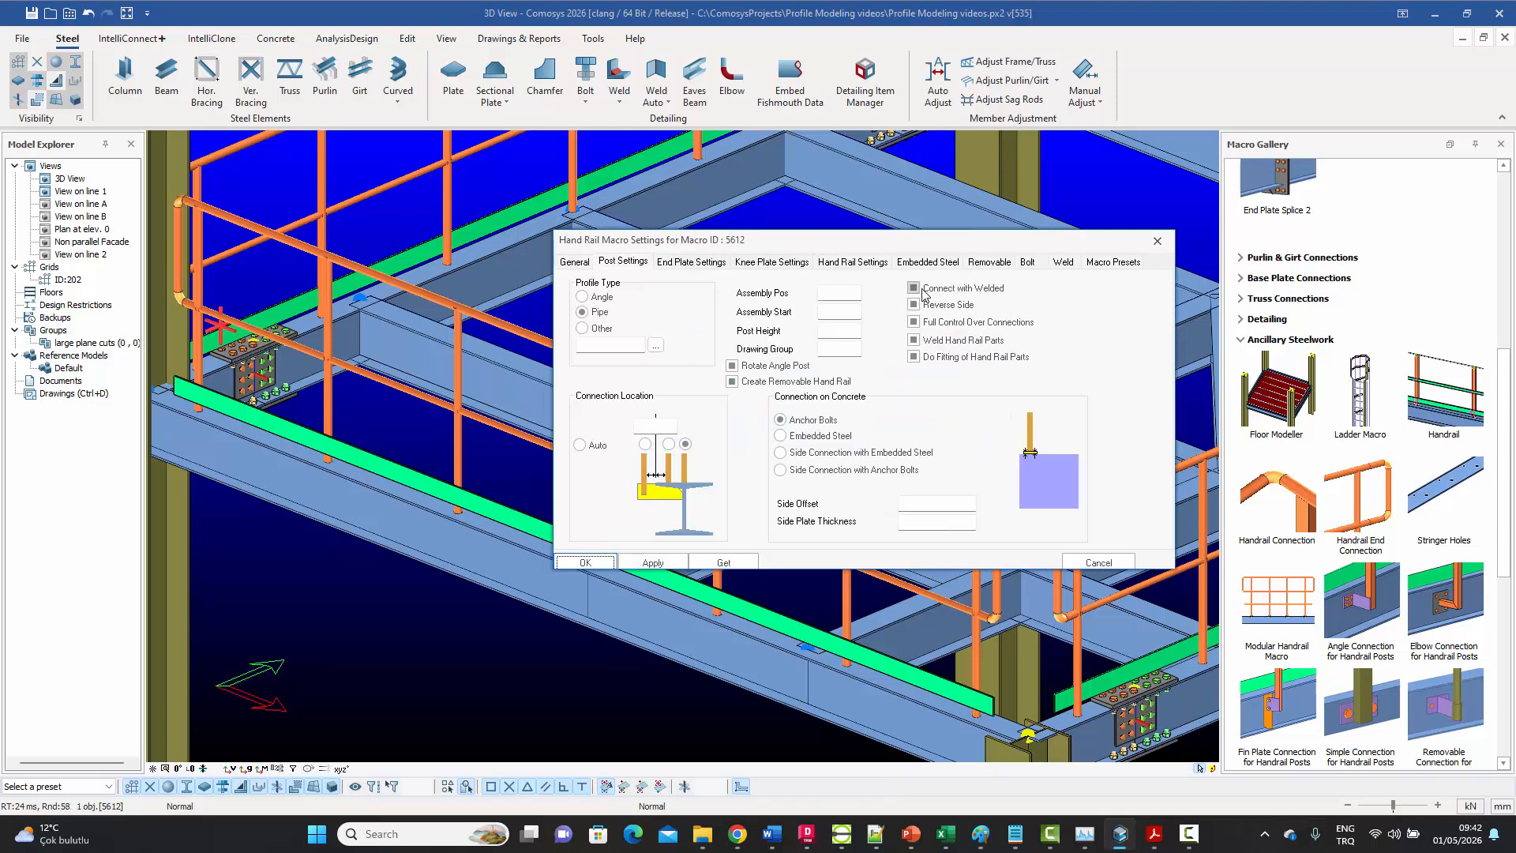
left_click(970, 290)
left_click(941, 291)
left_click(586, 563)
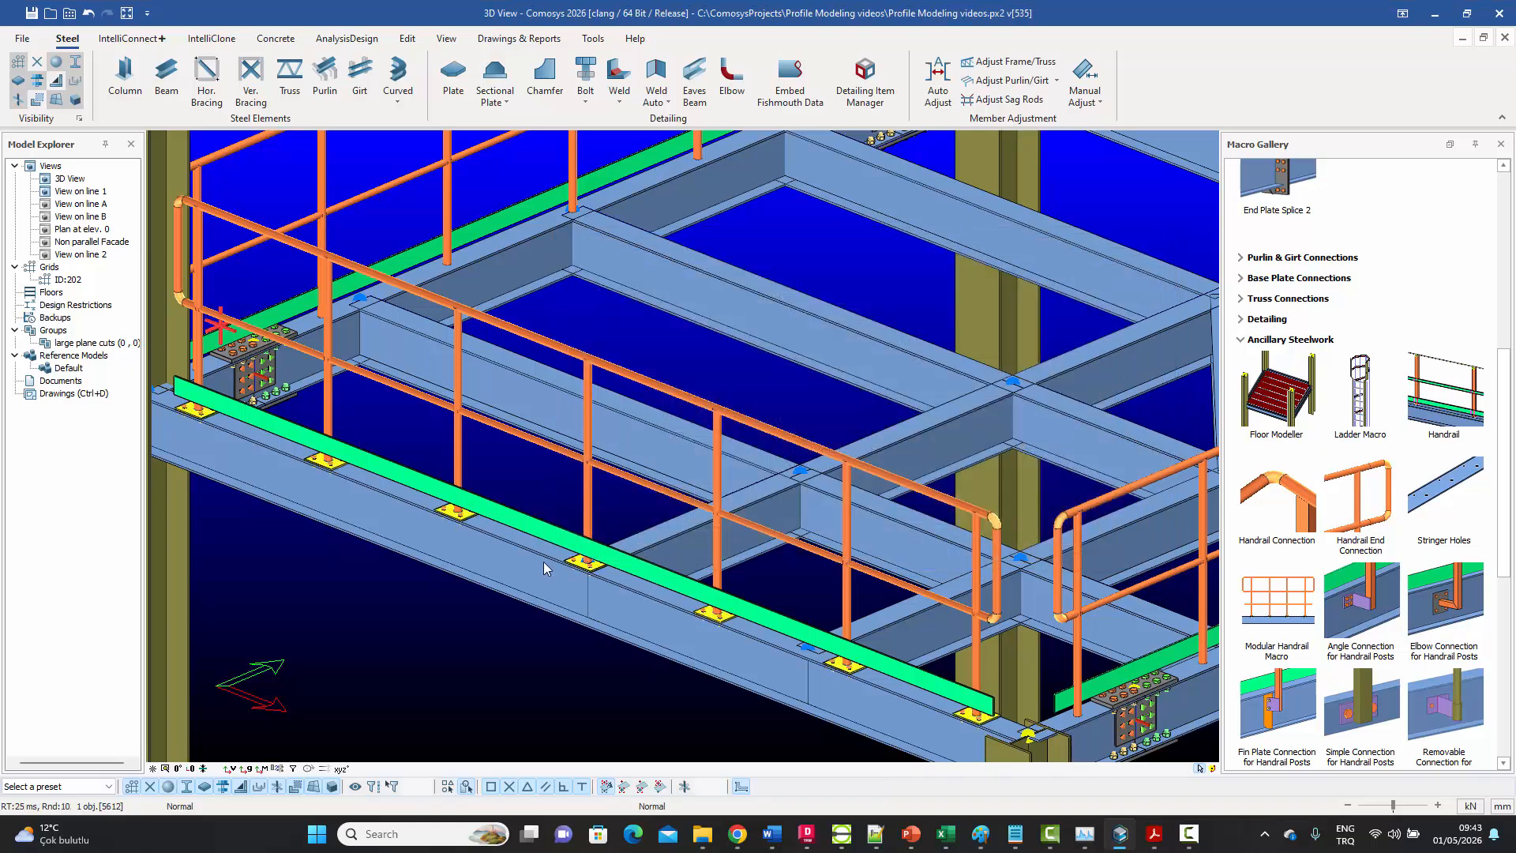
- Check the line 1 post end plates, then select the entire model and reduce the selection to the Hand Rail macros
scroll(666, 597, "up", 4)
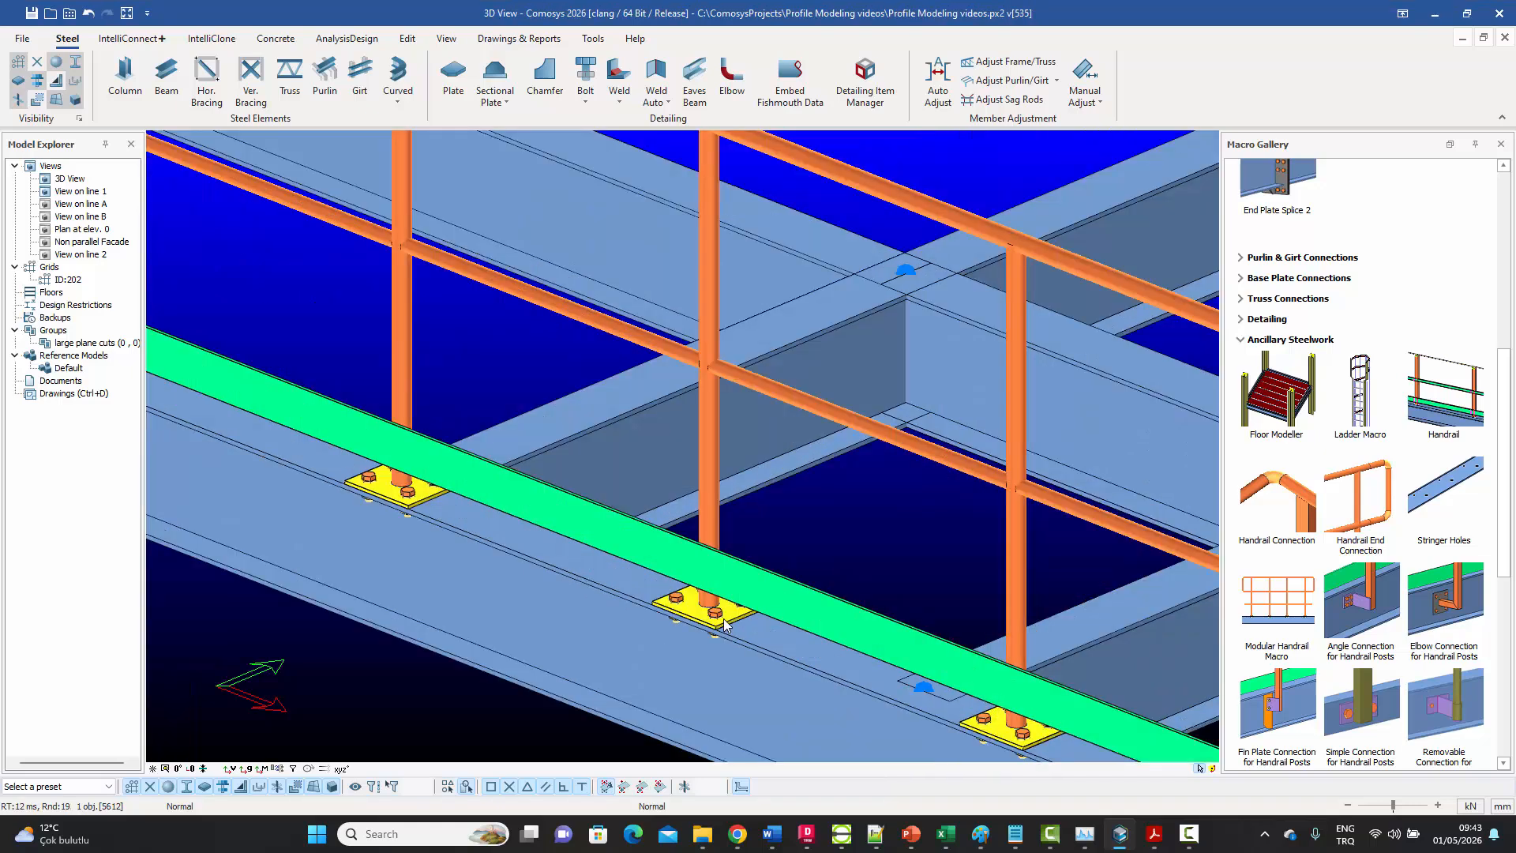
scroll(705, 599, "down", 3)
scroll(578, 550, "down", 6)
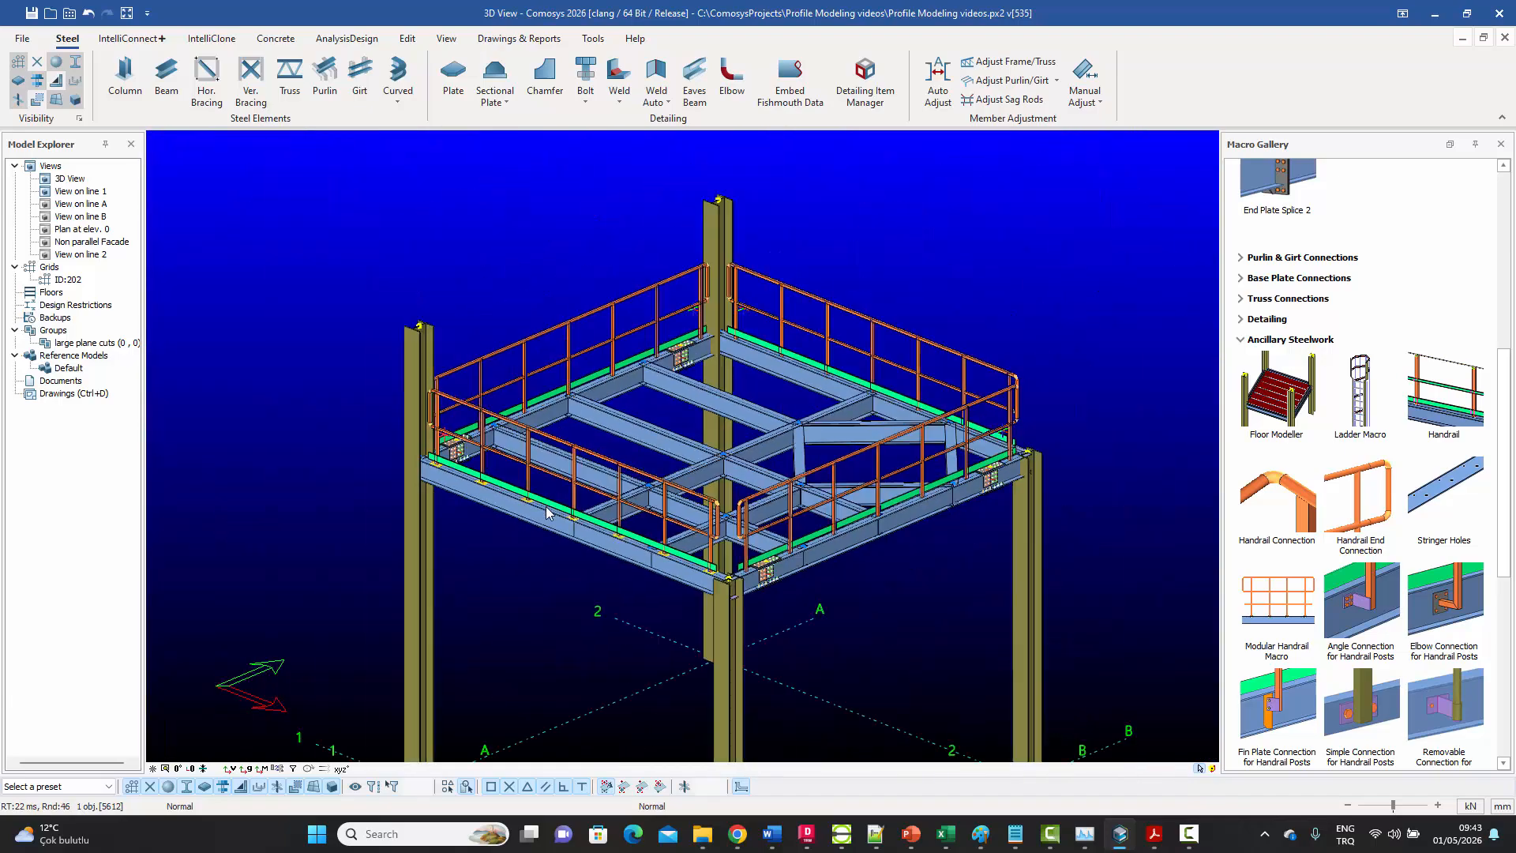
middle_click_drag(583, 527, 594, 518)
right_click(593, 518)
left_click(1070, 443)
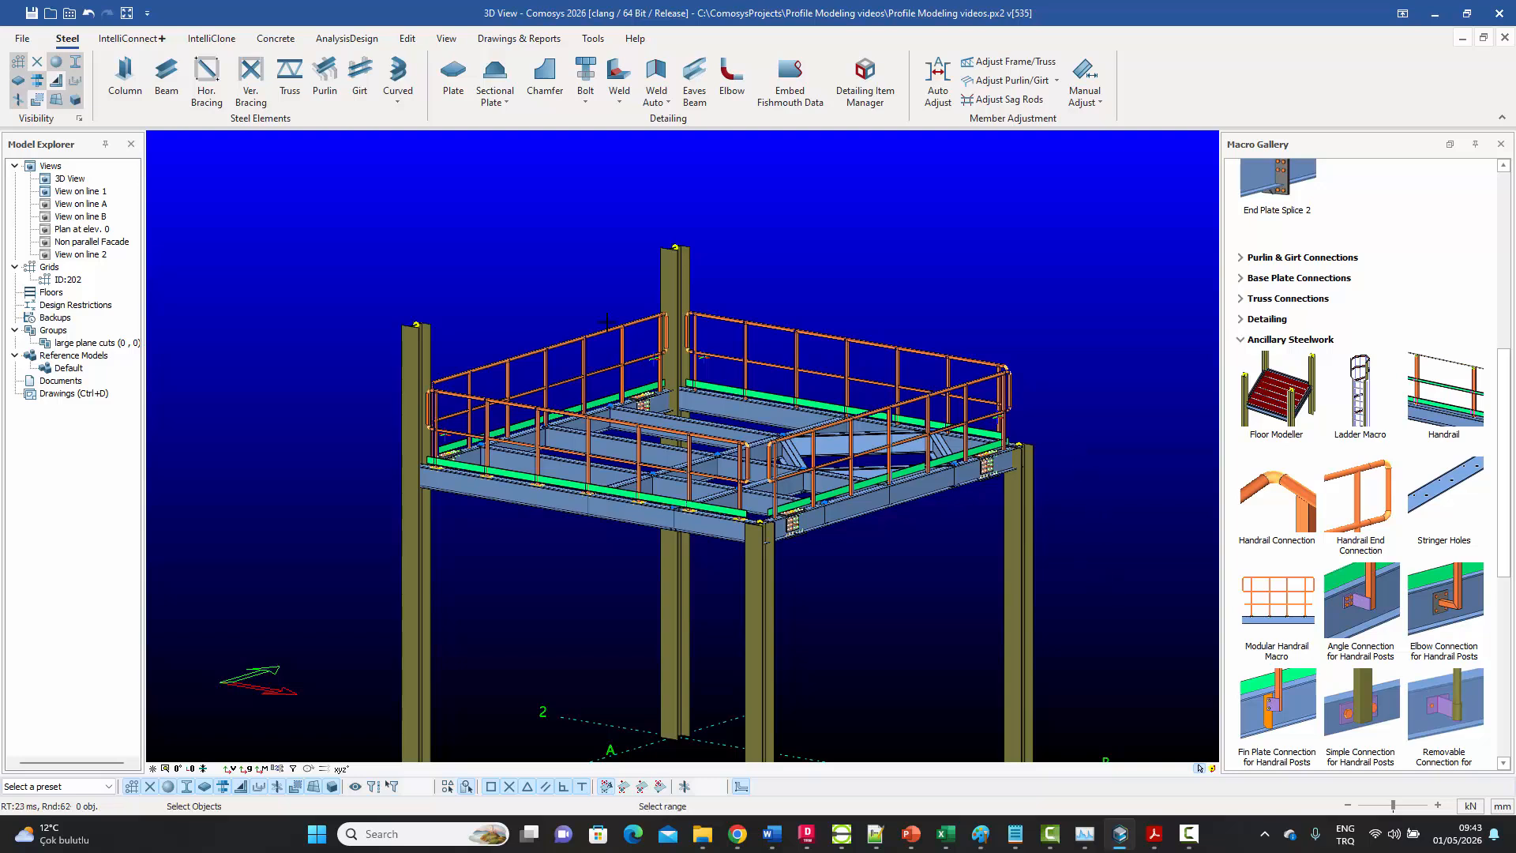
key("ctrl+a")
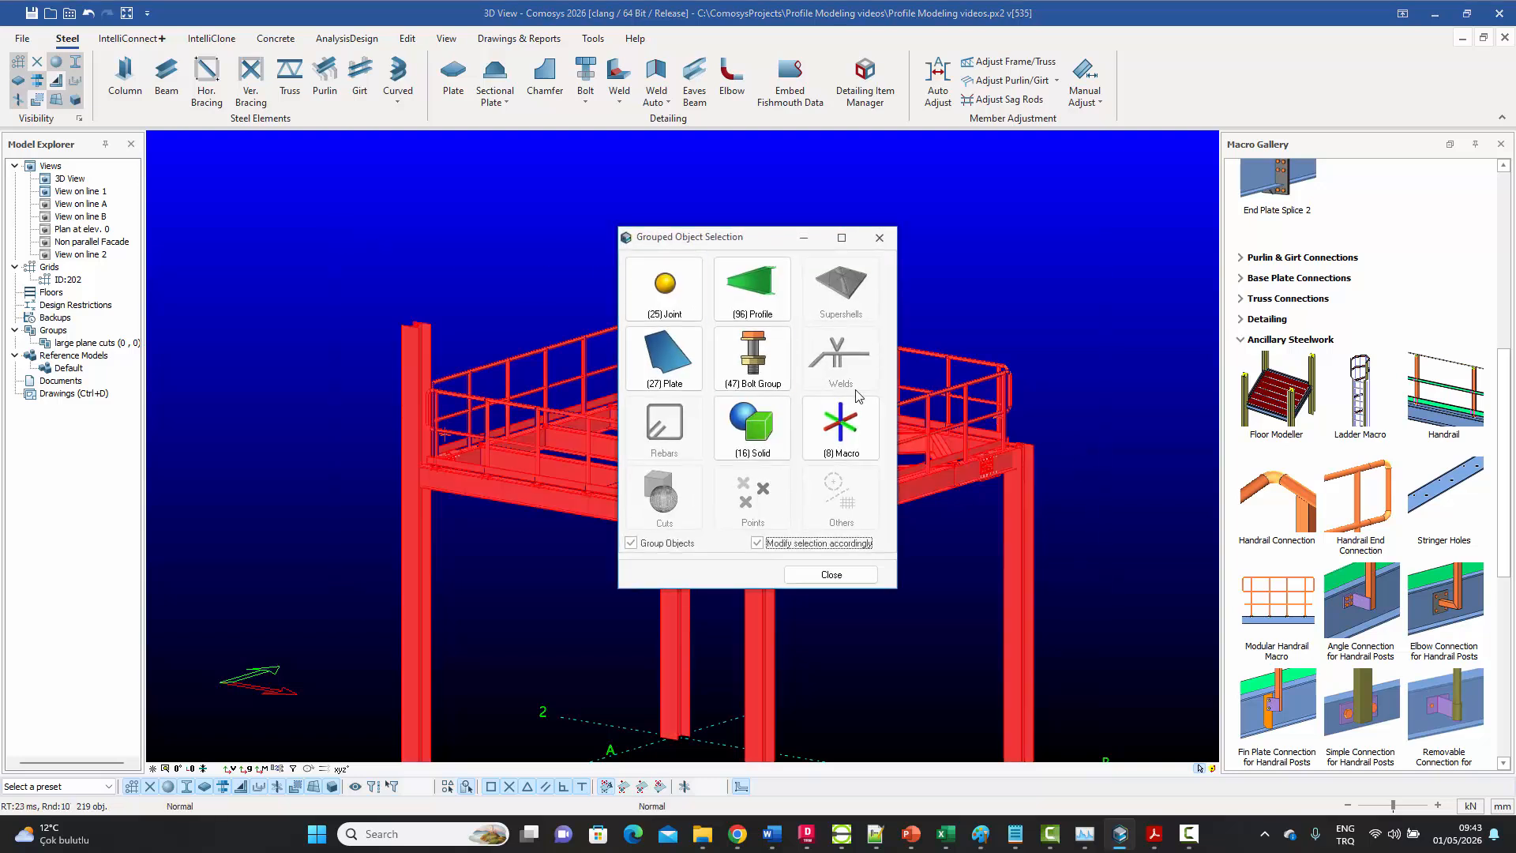
left_click(845, 419)
left_click(970, 283)
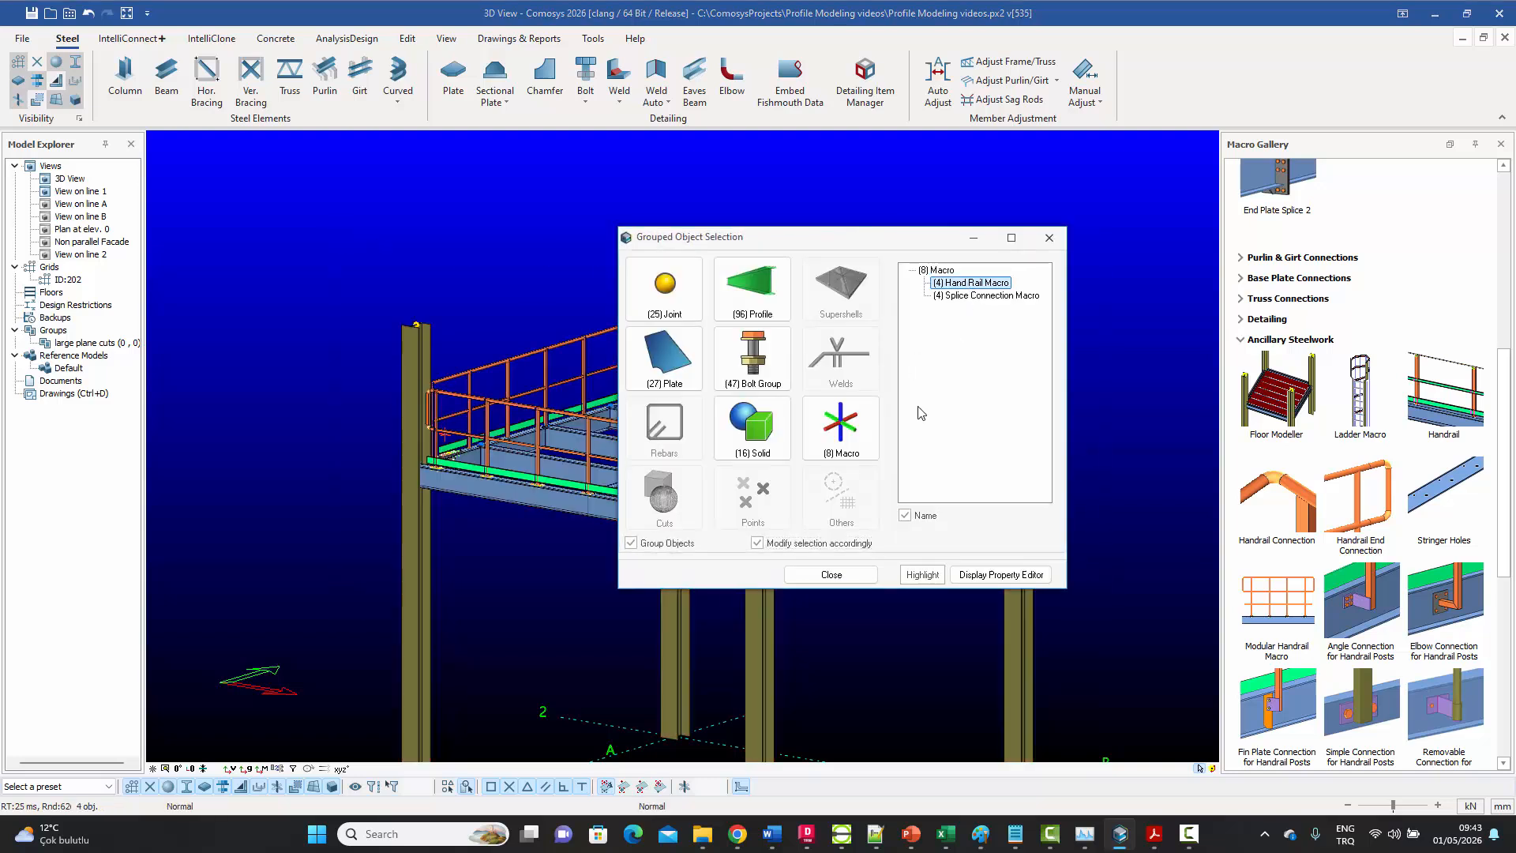
left_click(832, 574)
- Match all selected handrail macros to the line 1 handrail macro with the bolted post end plates
scroll(451, 432, "up", 5)
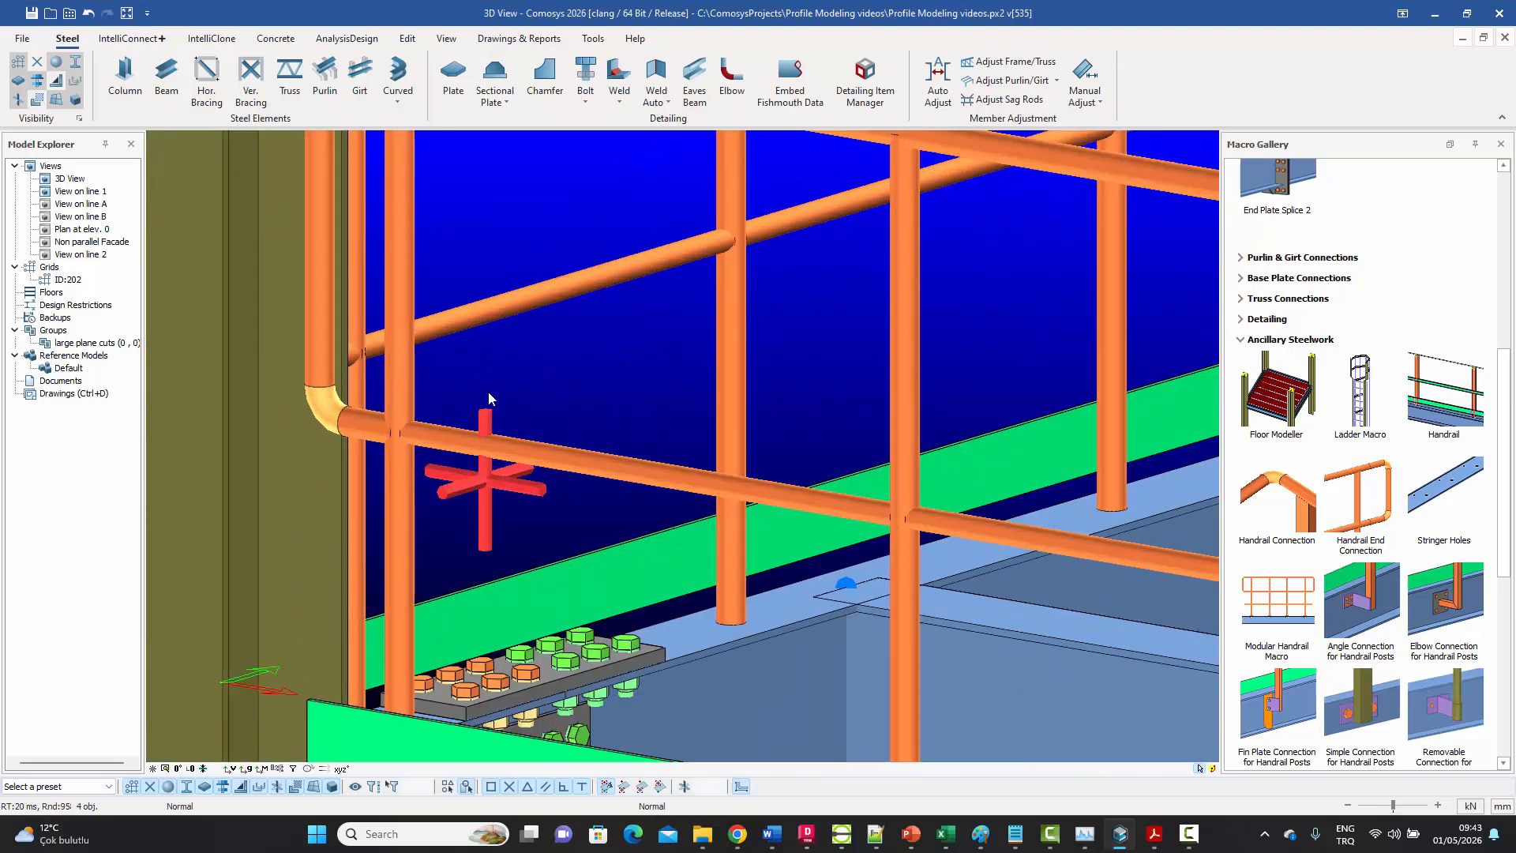
right_click(488, 368)
left_click(545, 649)
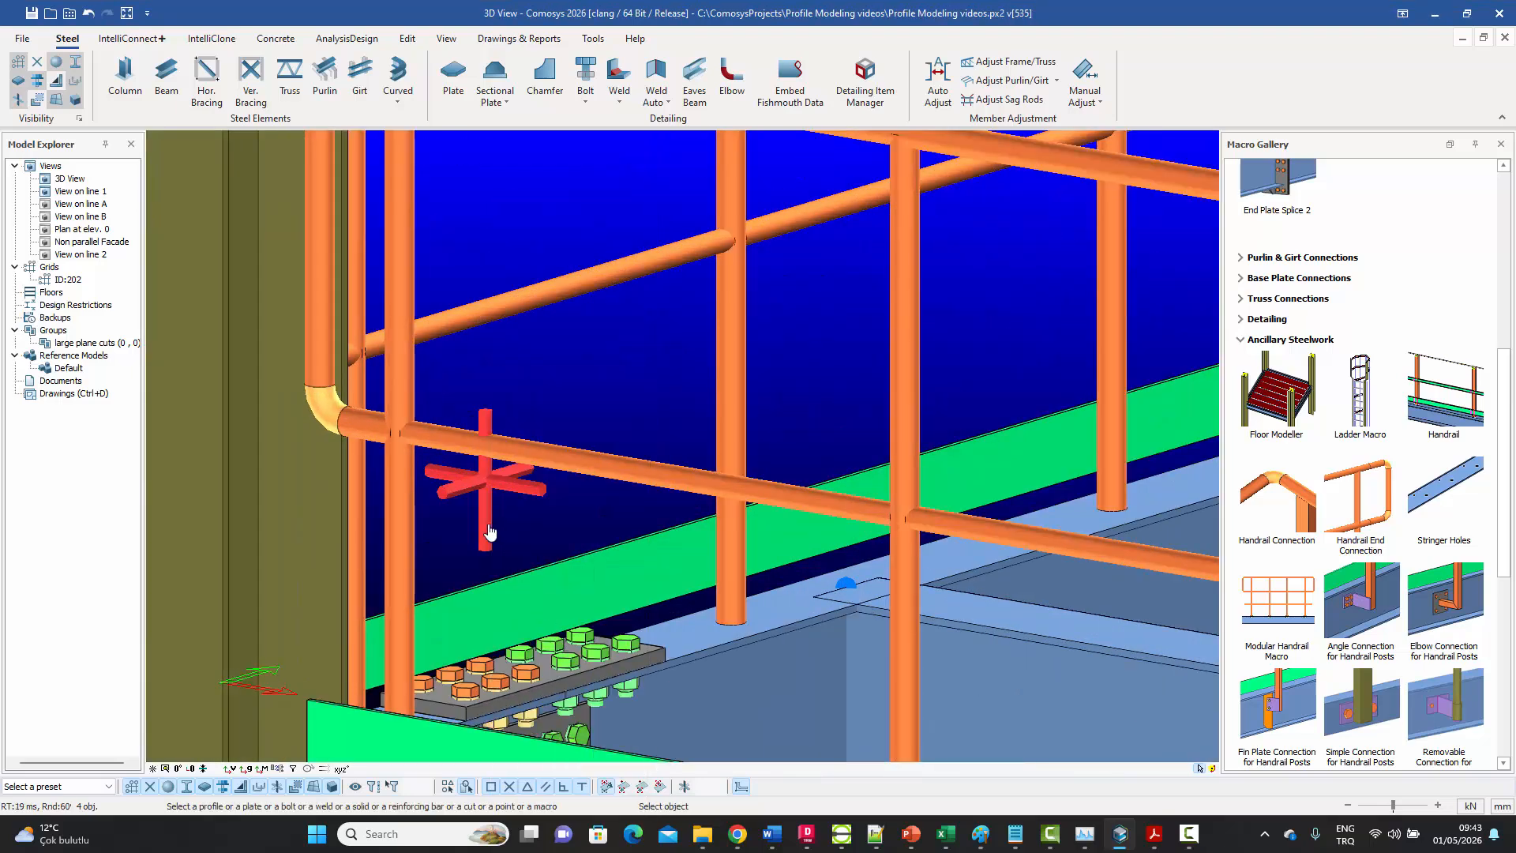
left_click(485, 521)
scroll(485, 512, "down", 10)
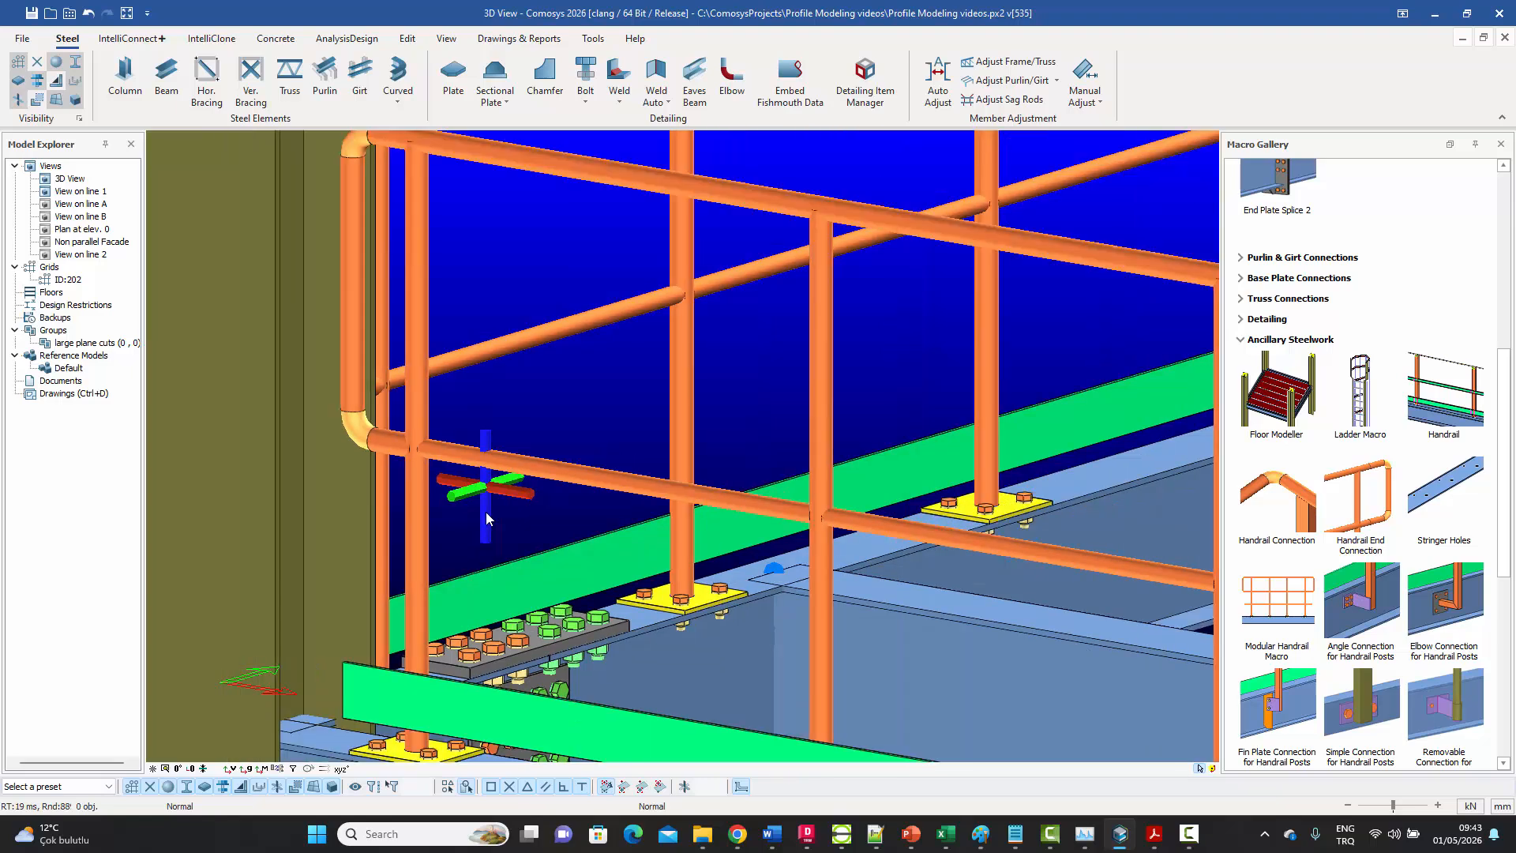
middle_click_drag(524, 420, 466, 429, "shift")
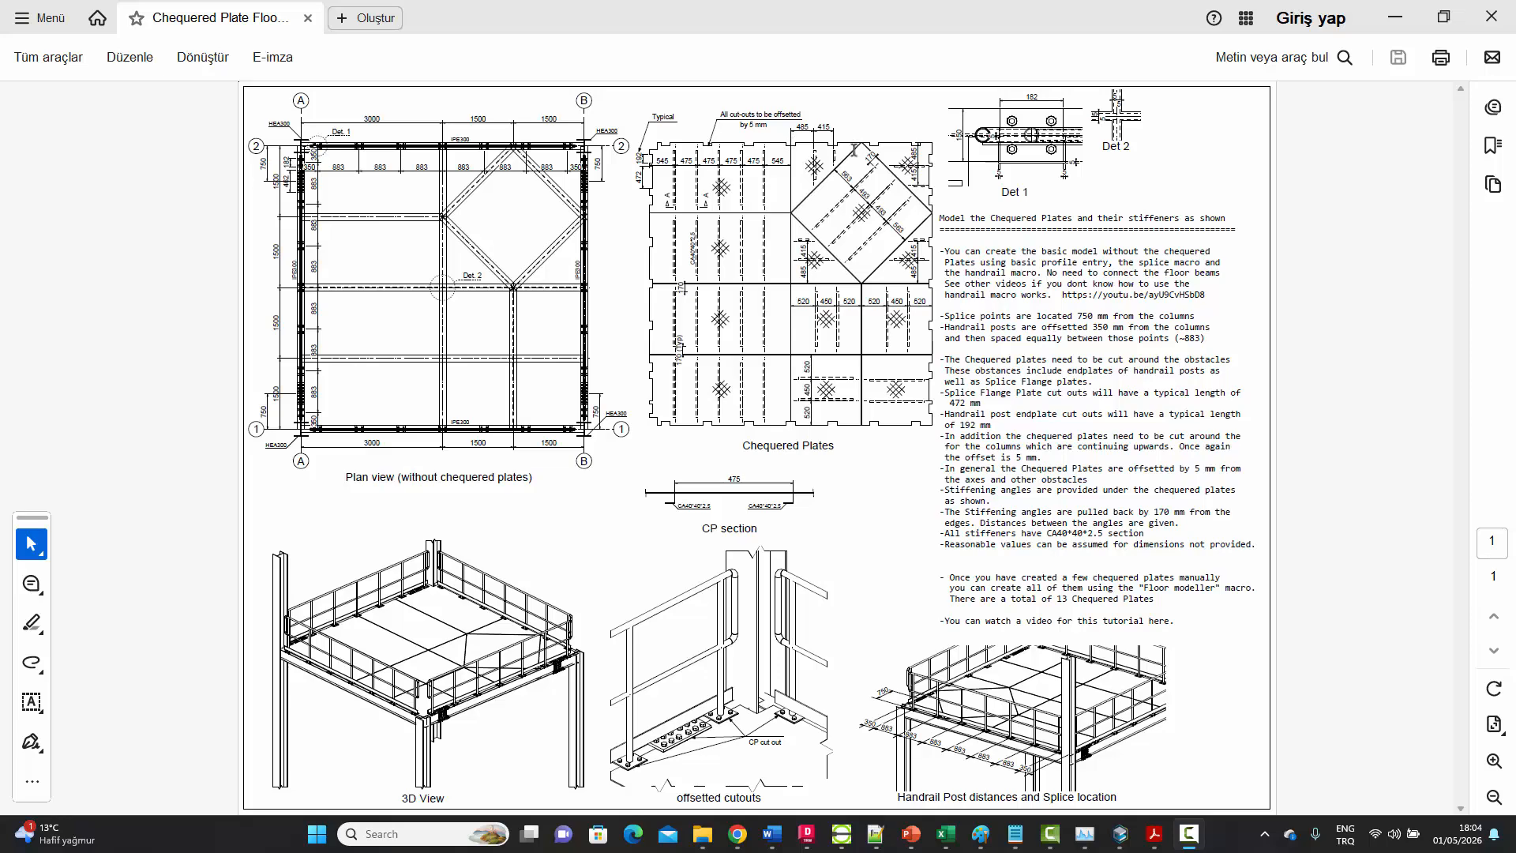
- Study the chequered plate plan in the PDF drawing: cut-outs, offsets, stiffener spacings and the modelling notes
scroll(711, 182, "up", 3, "ctrl")
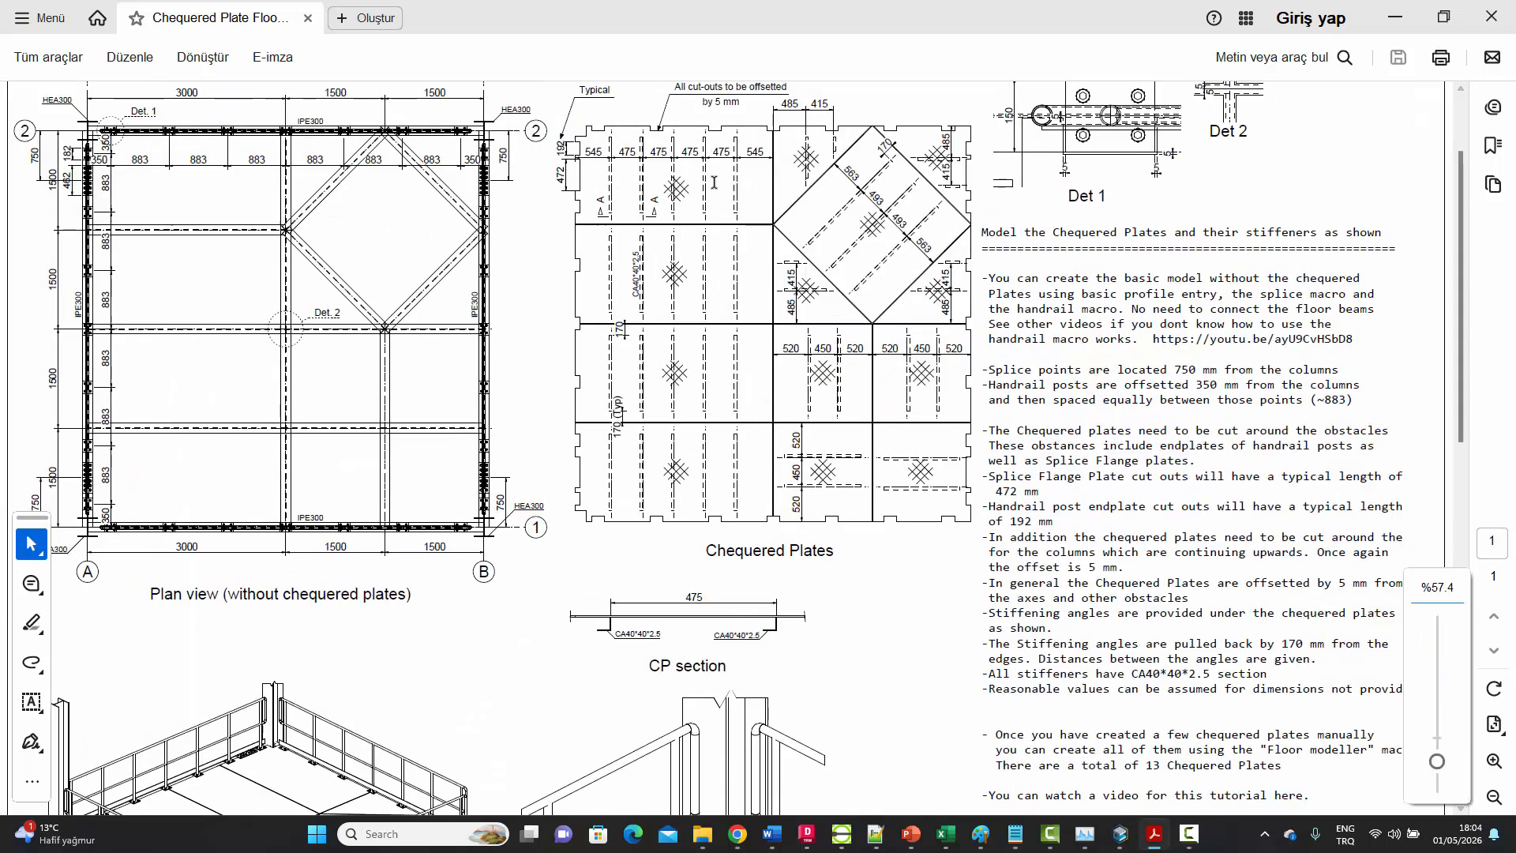
scroll(713, 186, "up", 1)
scroll(685, 194, "up", 1, "ctrl")
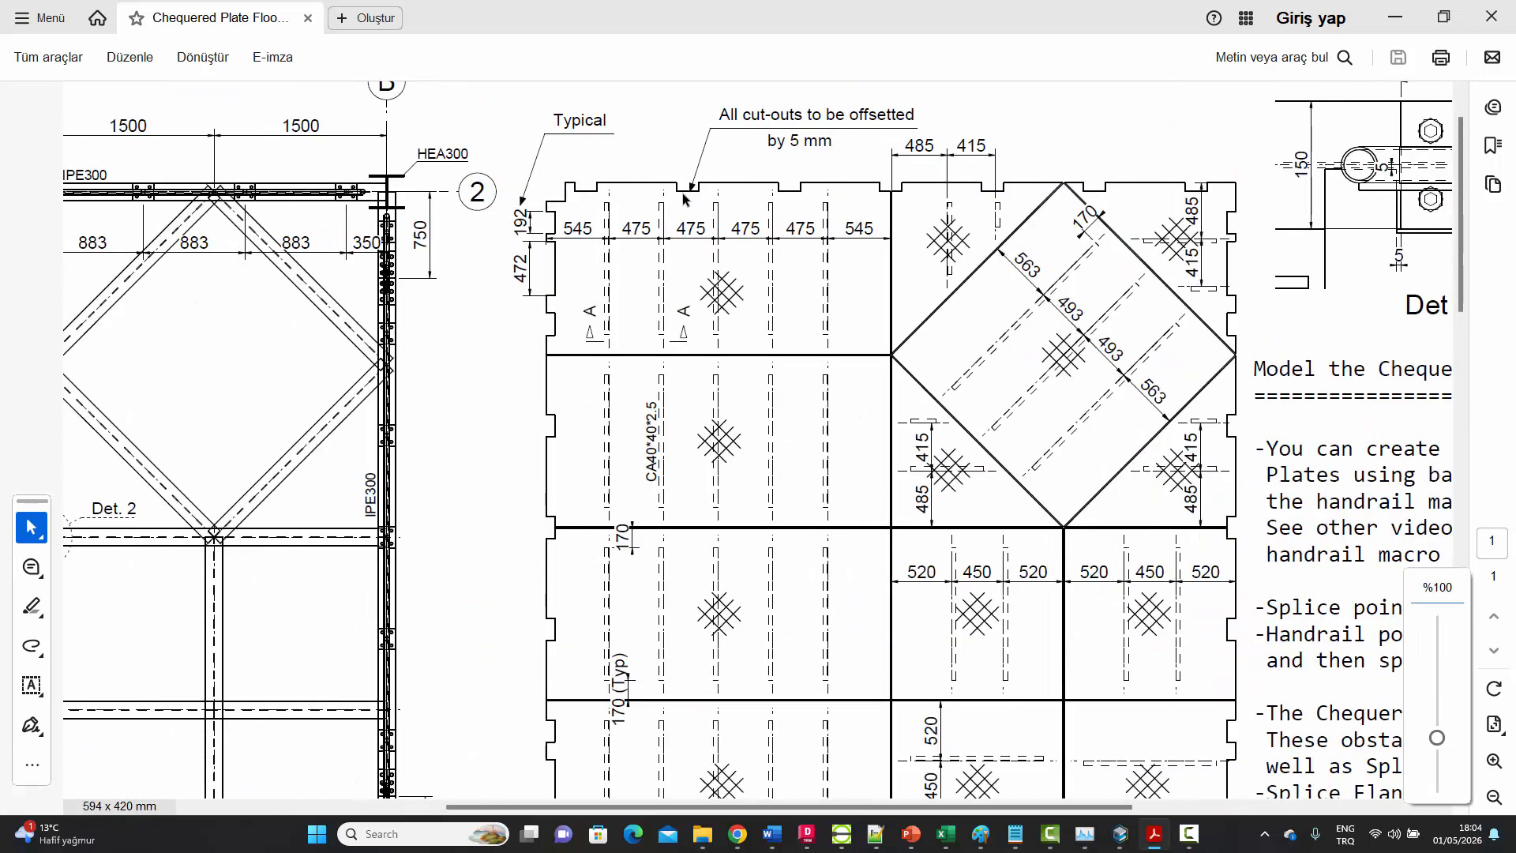
scroll(684, 196, "down", 1, "ctrl")
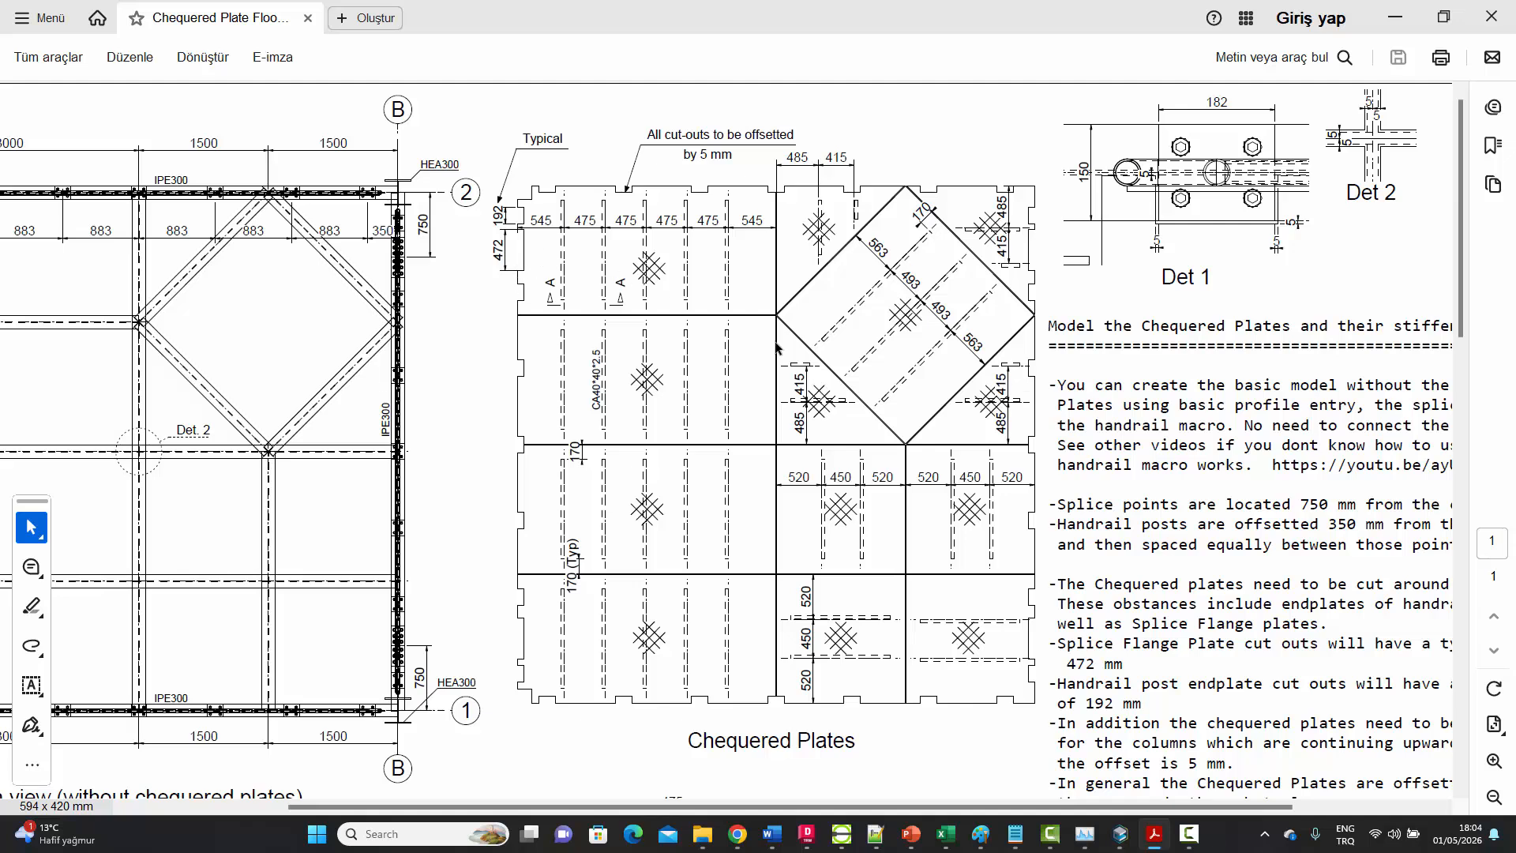
scroll(773, 369, "down", 1, "ctrl")
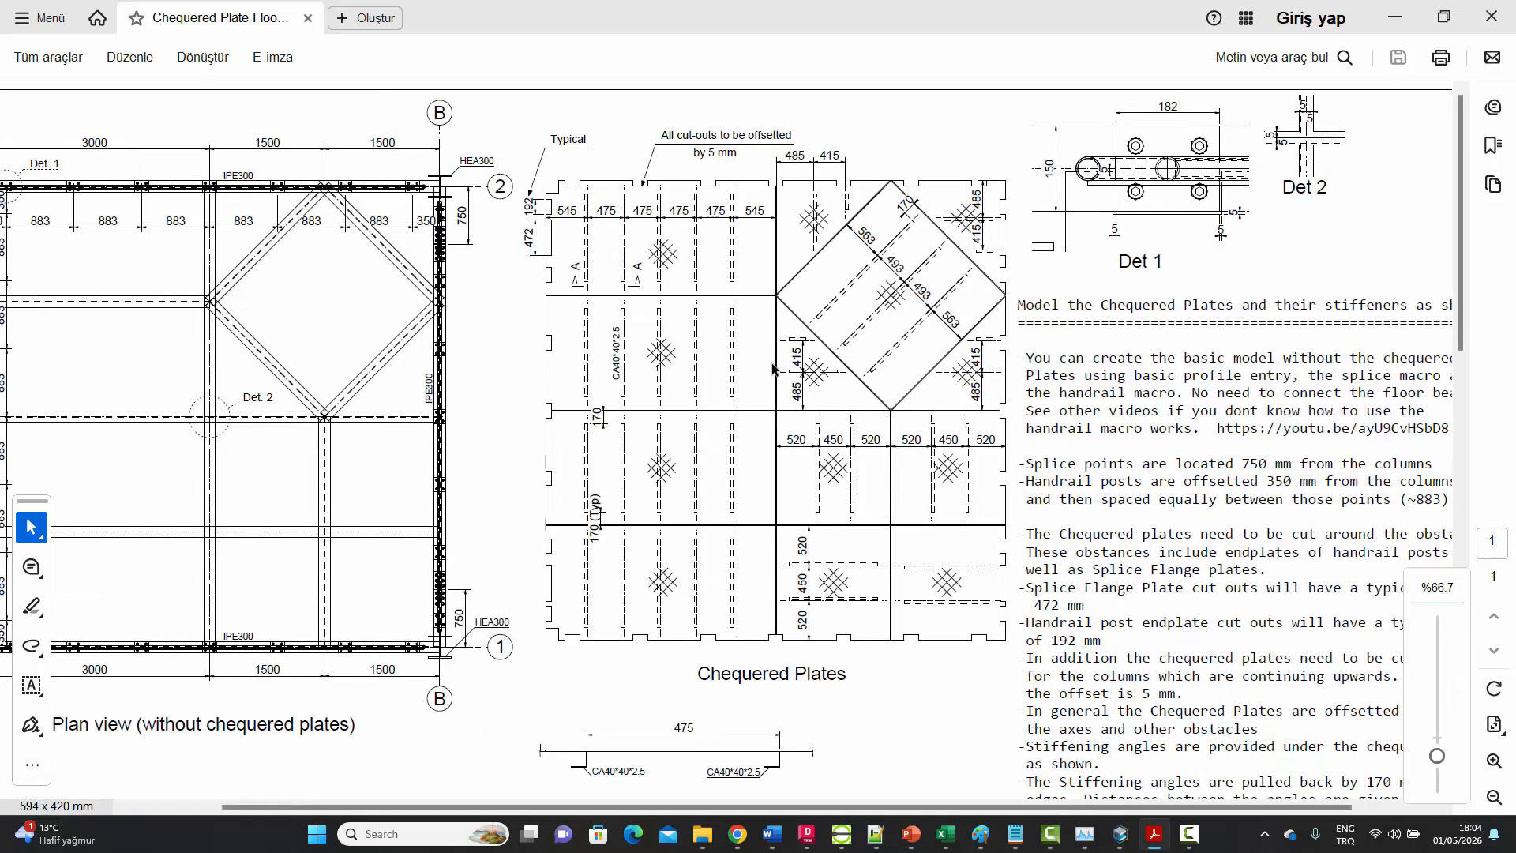
scroll(774, 369, "down", 2, "ctrl")
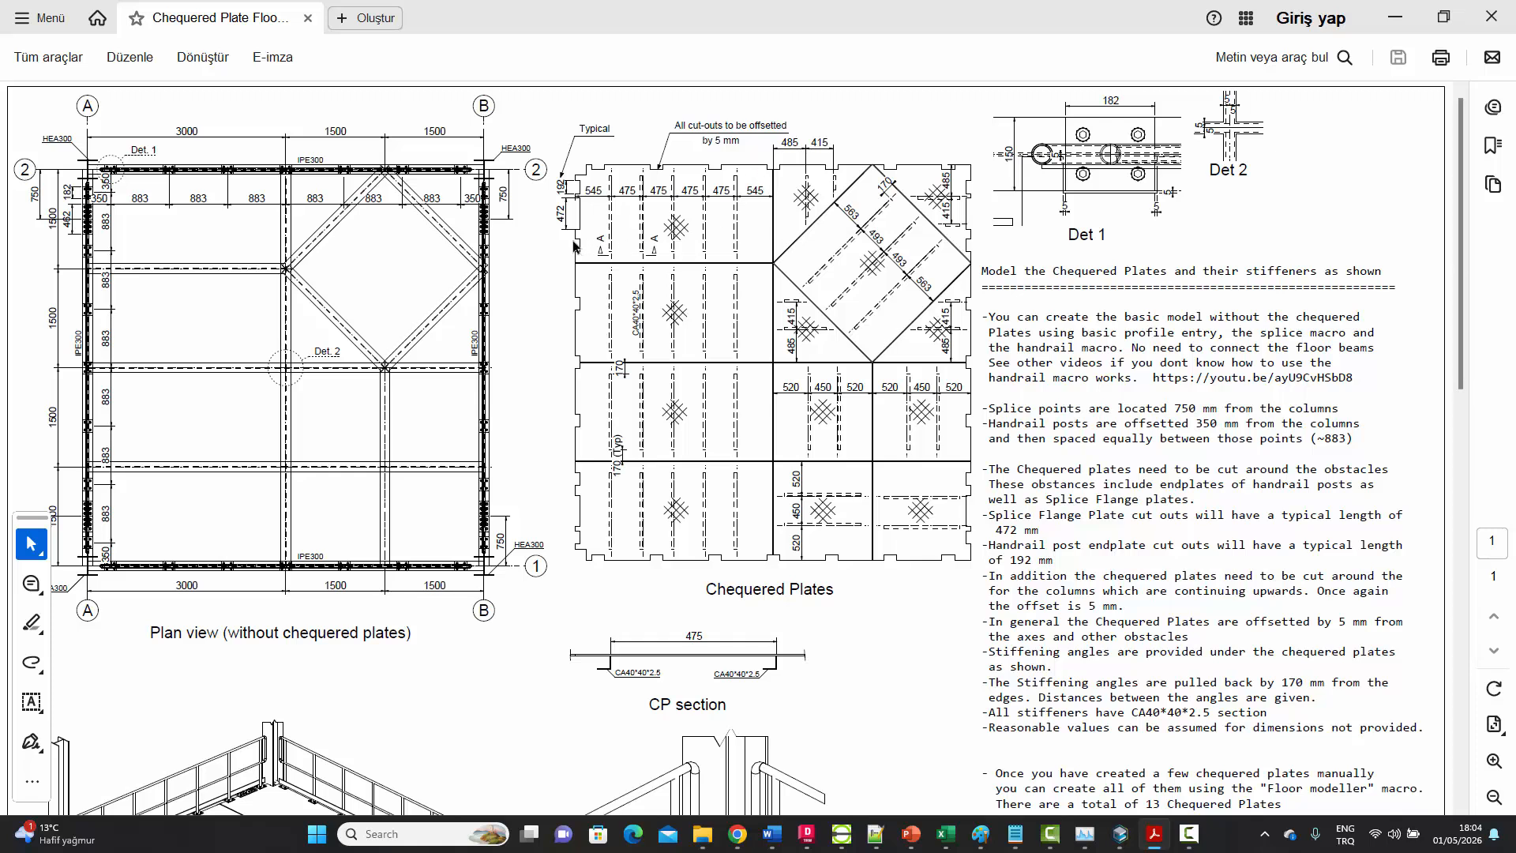
- Switch between the Comosys 3D model and the PDF drawing to compare the modelled floor frame with the plan
left_click(1120, 834)
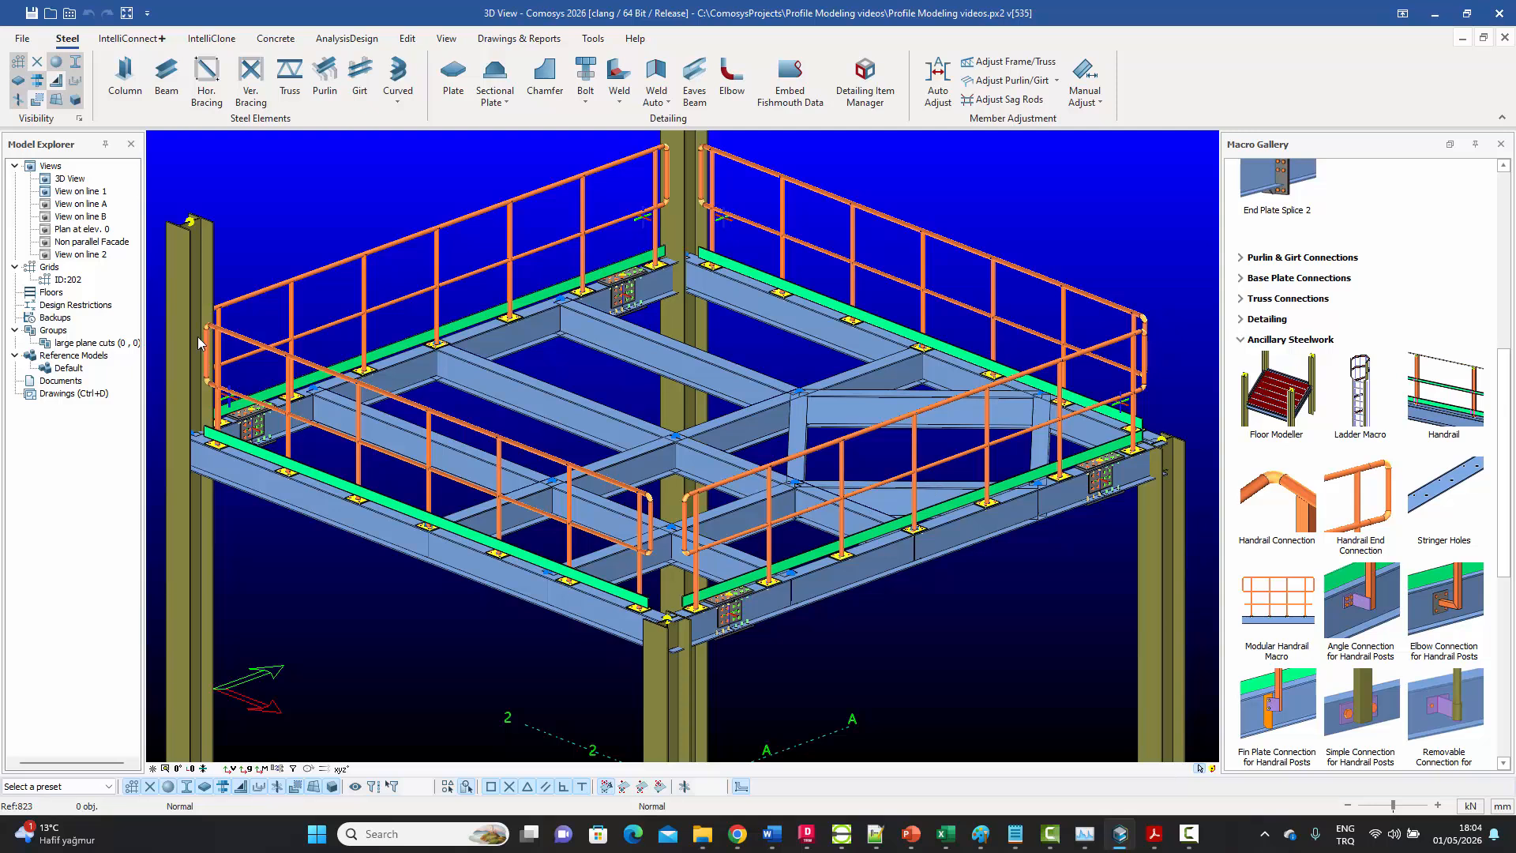
left_click(50, 292)
left_click(1155, 834)
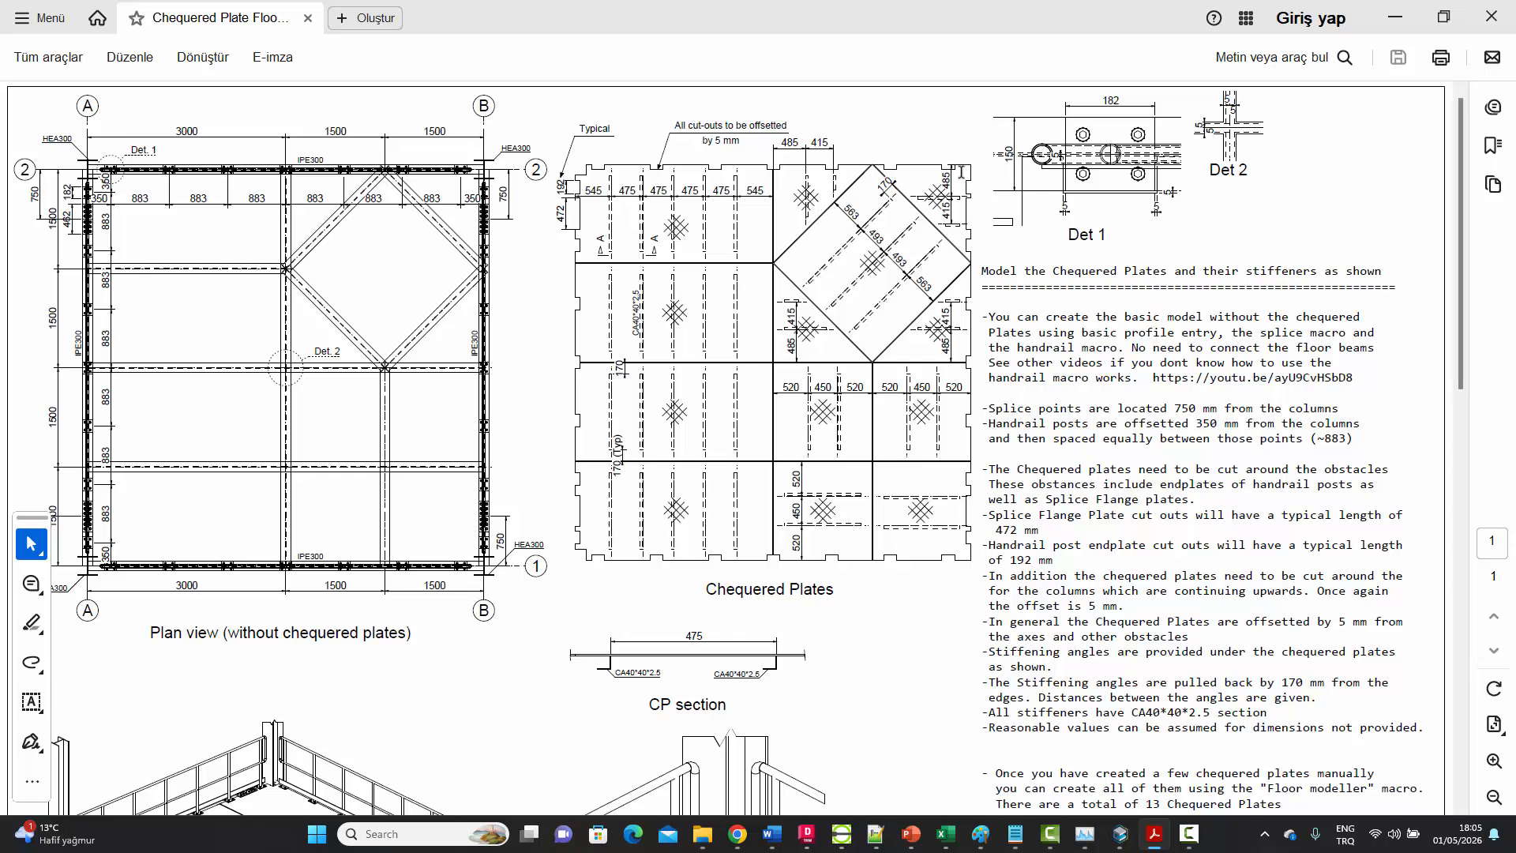
left_click(1120, 833)
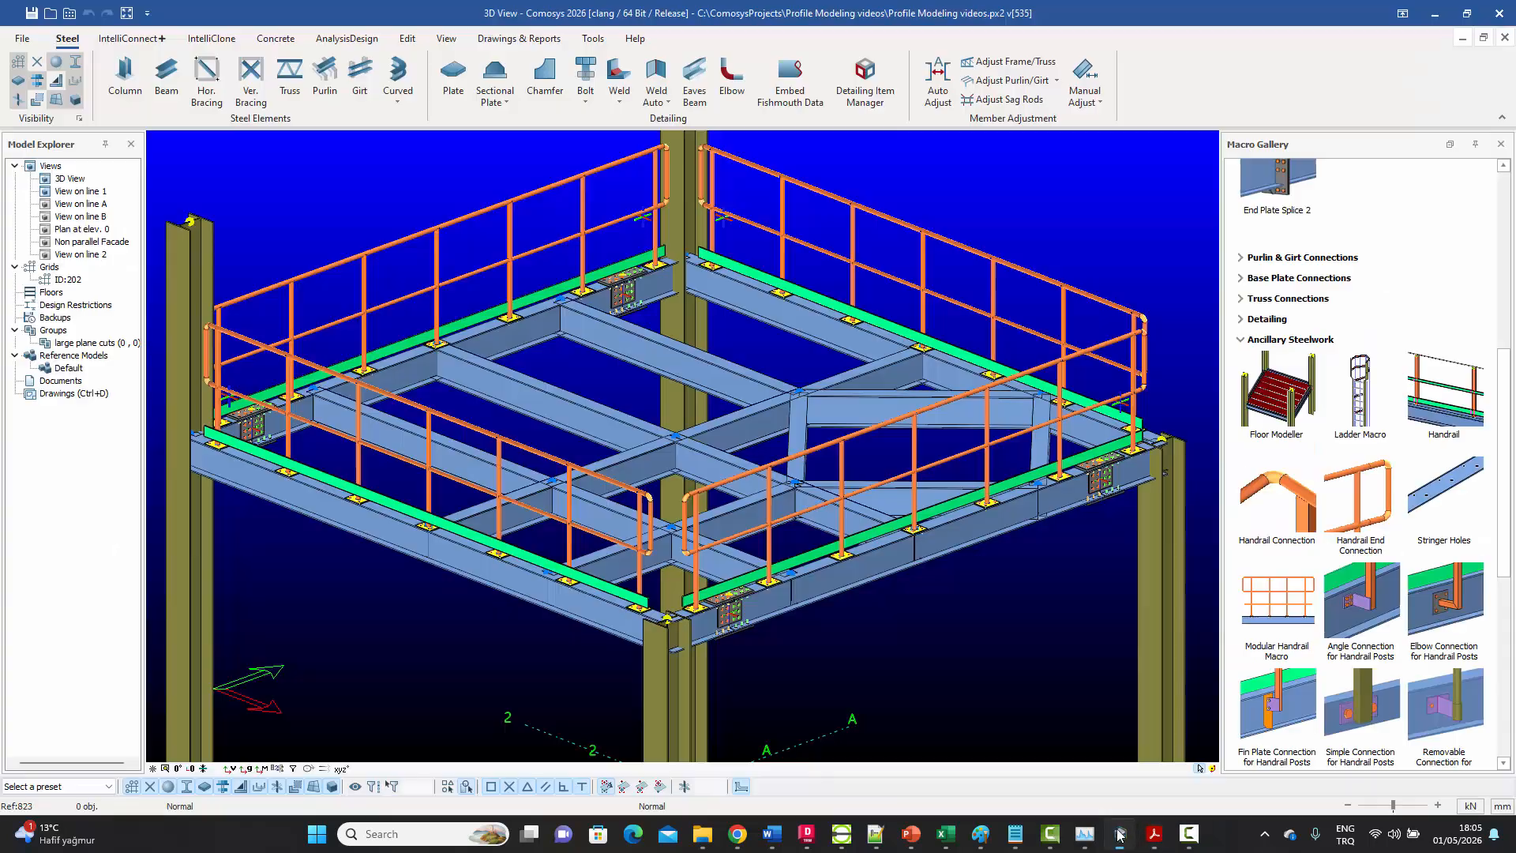
- Examine the floor frame's perimeter, intermediate and diagonal beams one by one to identify which members bound each plate panel
left_click(886, 366)
left_click(702, 331)
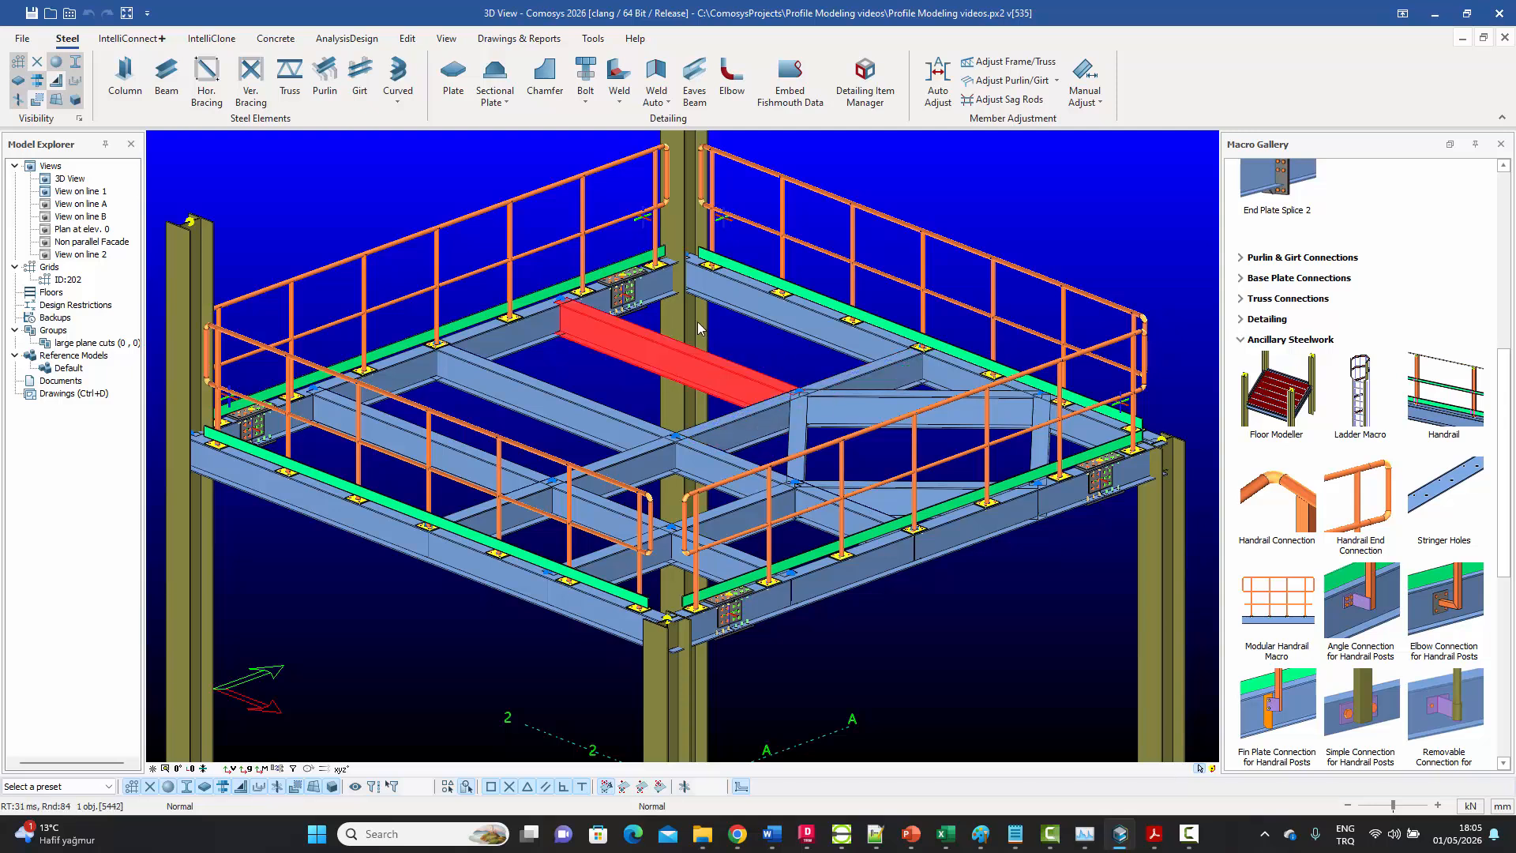
left_click(545, 336)
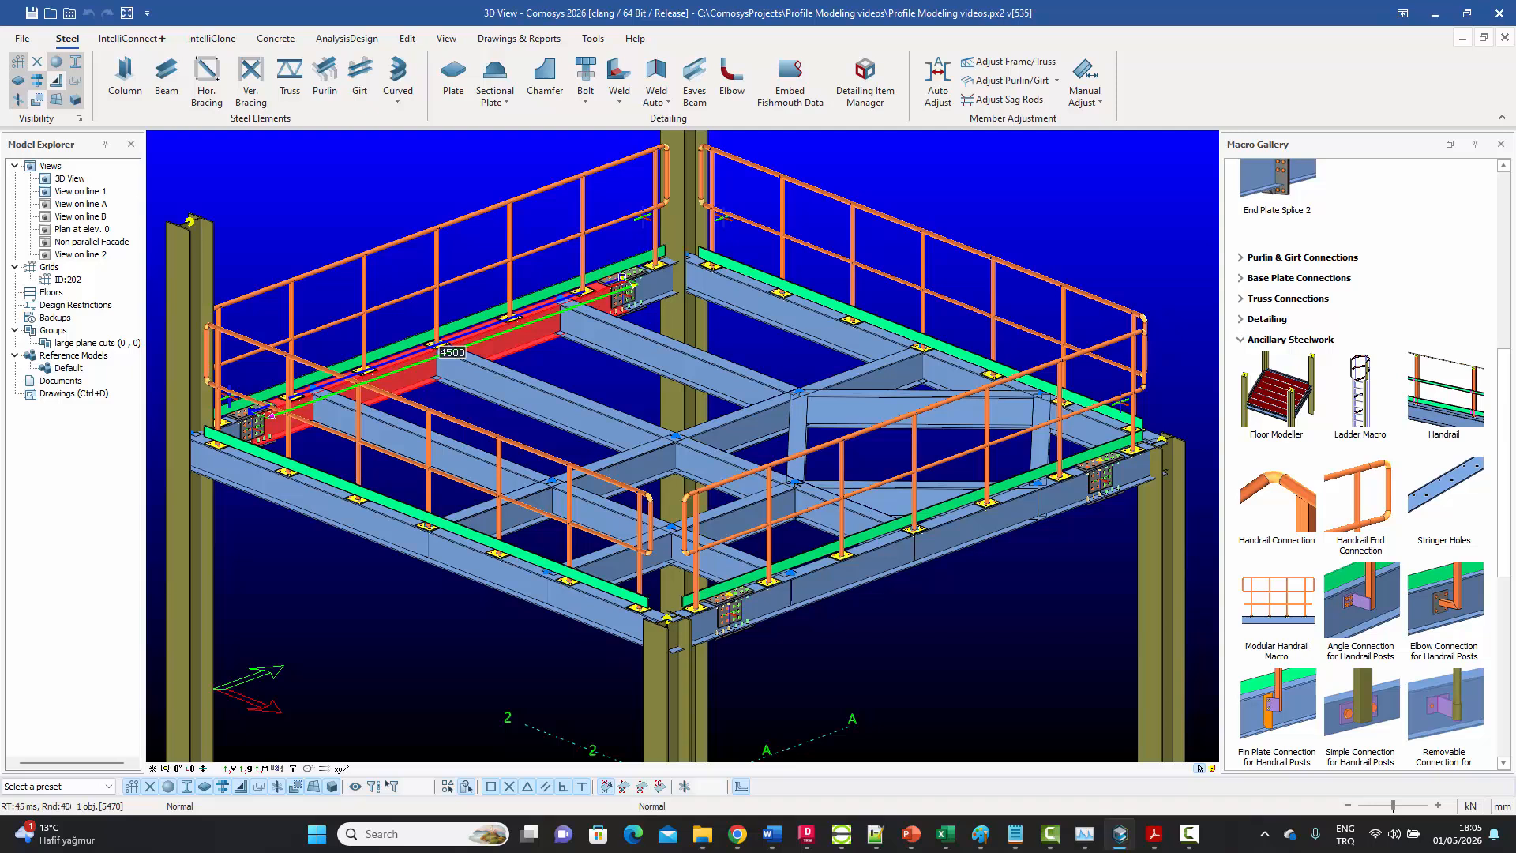
left_click(741, 294)
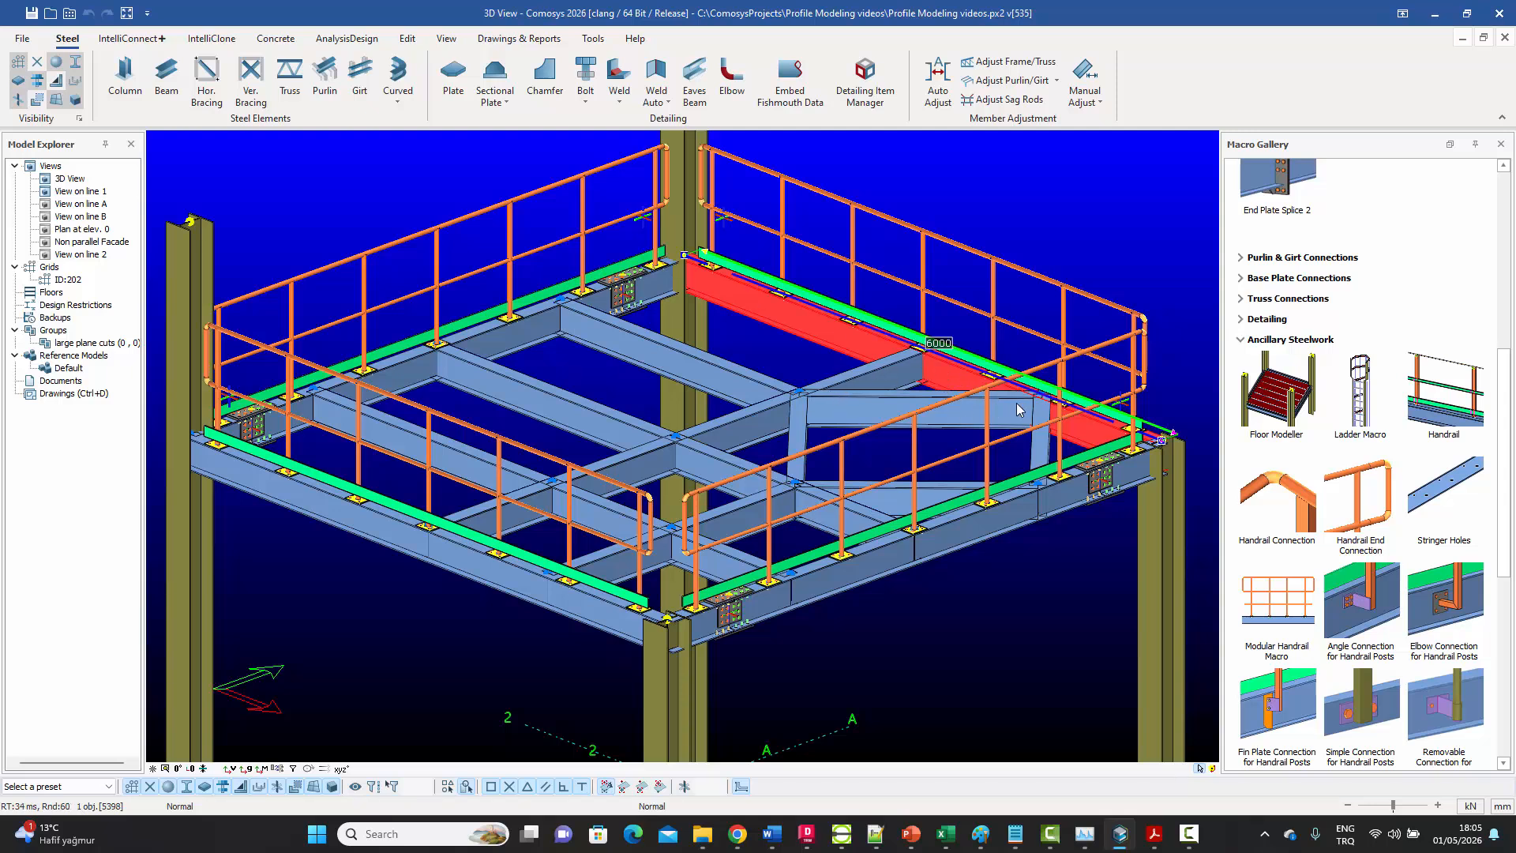
left_click(873, 377)
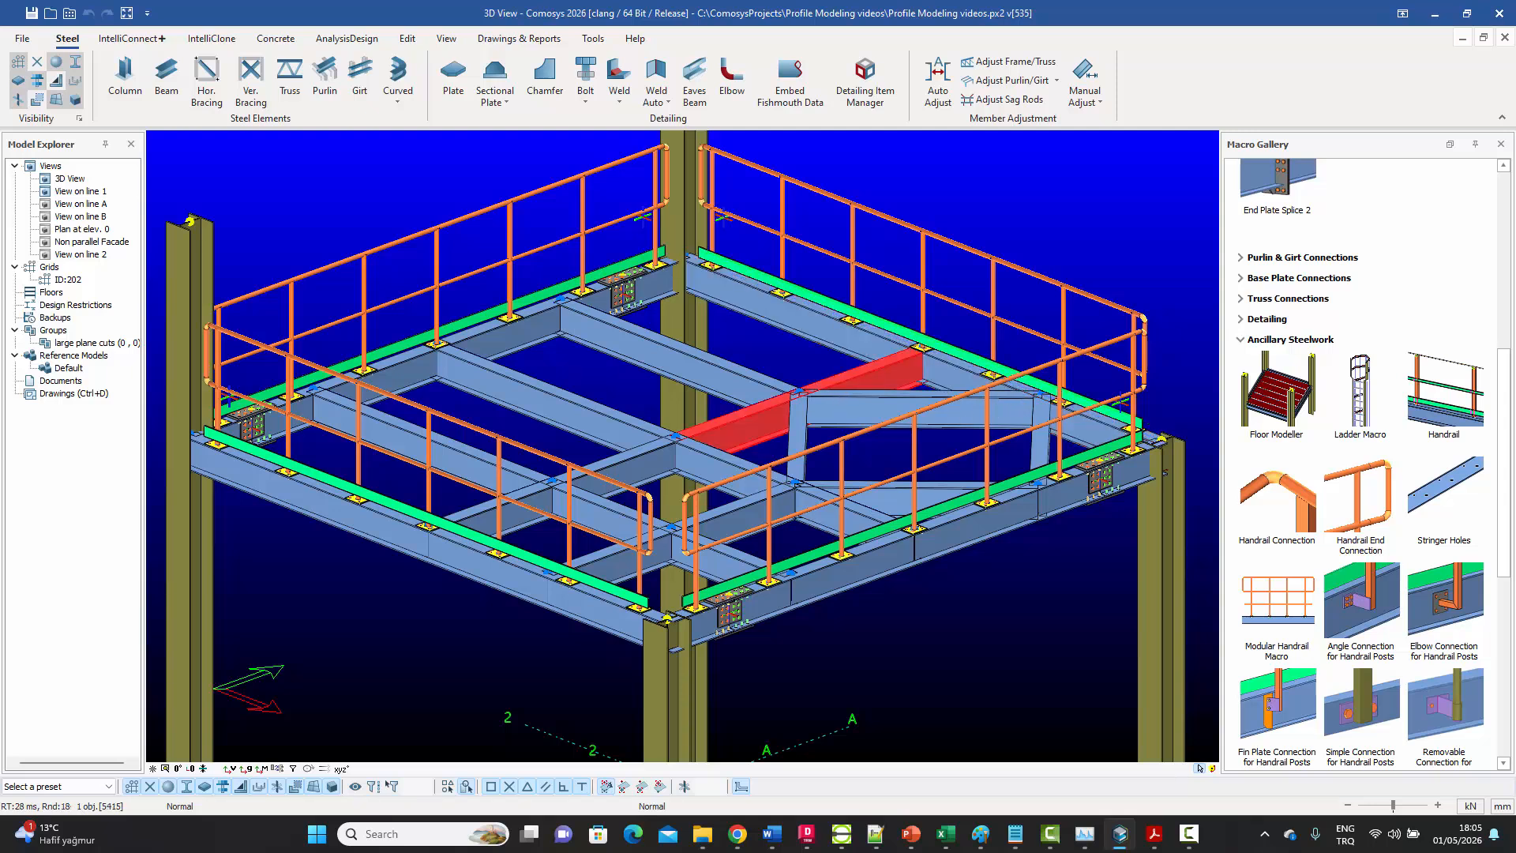
left_click(888, 397)
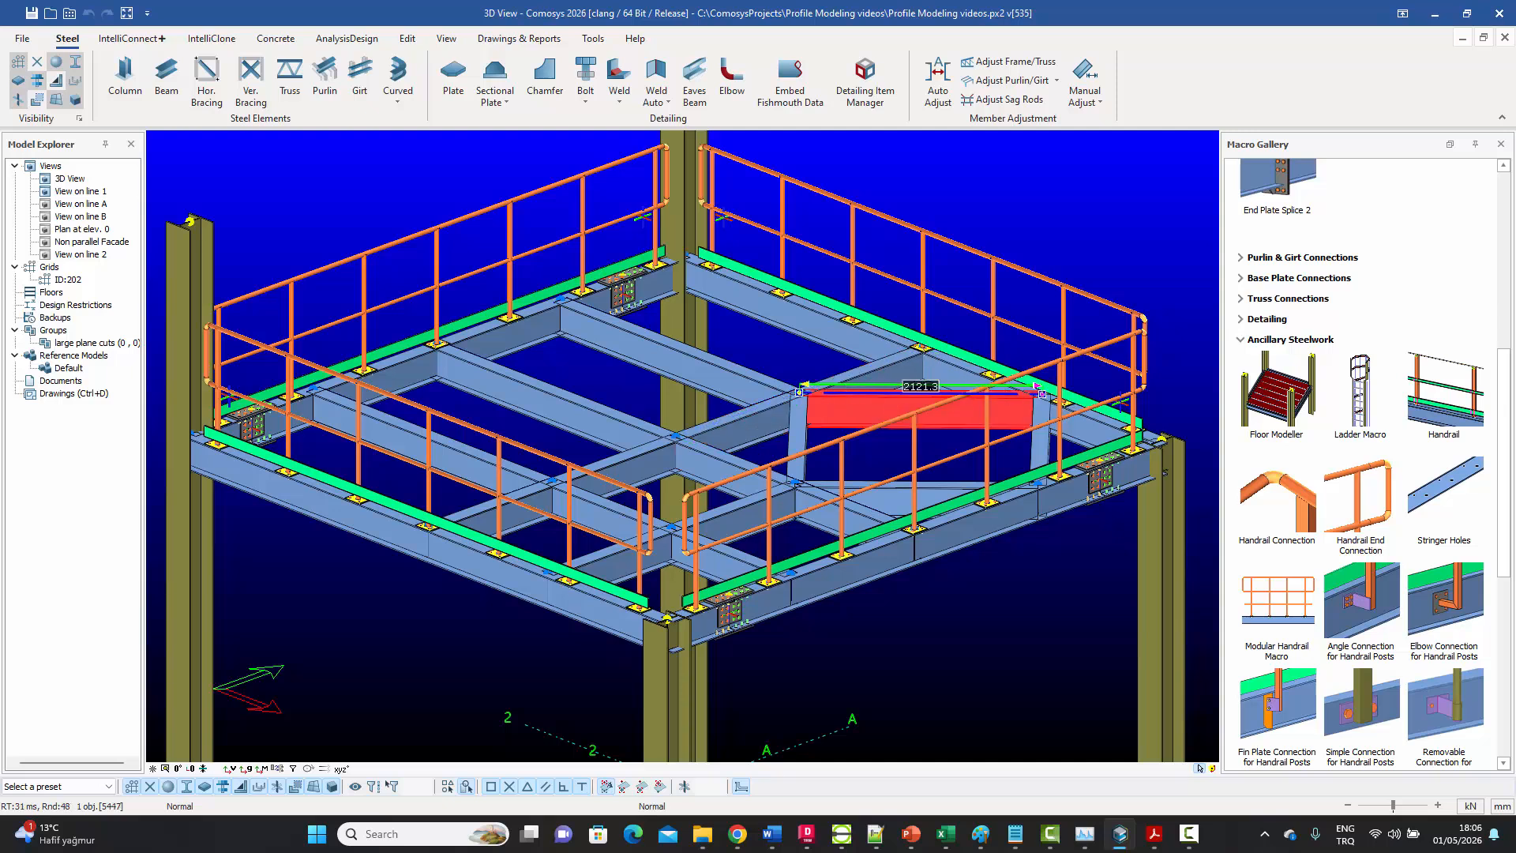
left_click(790, 308)
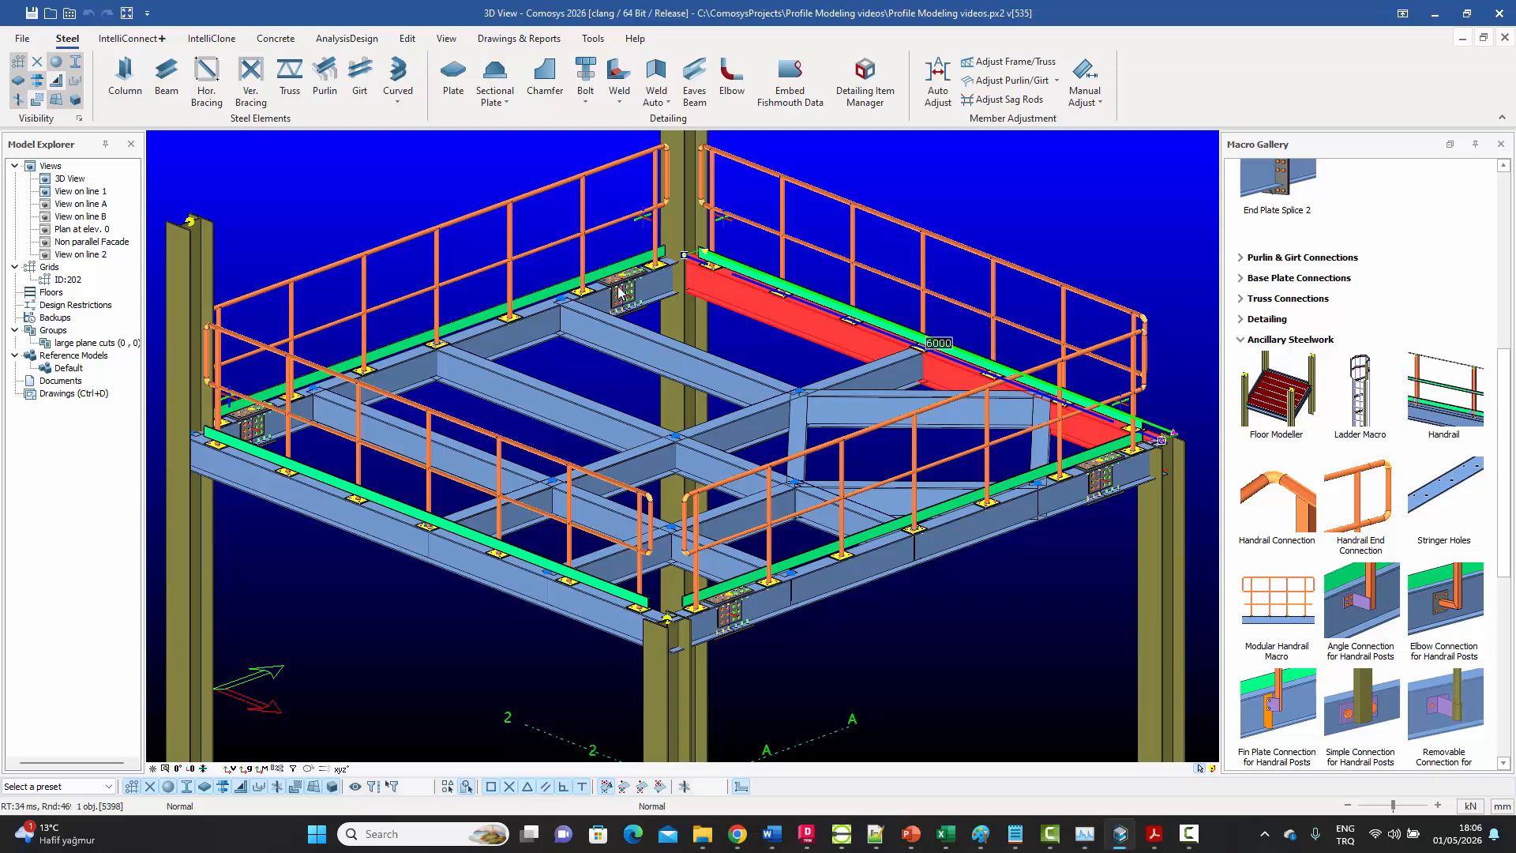
left_click(755, 339)
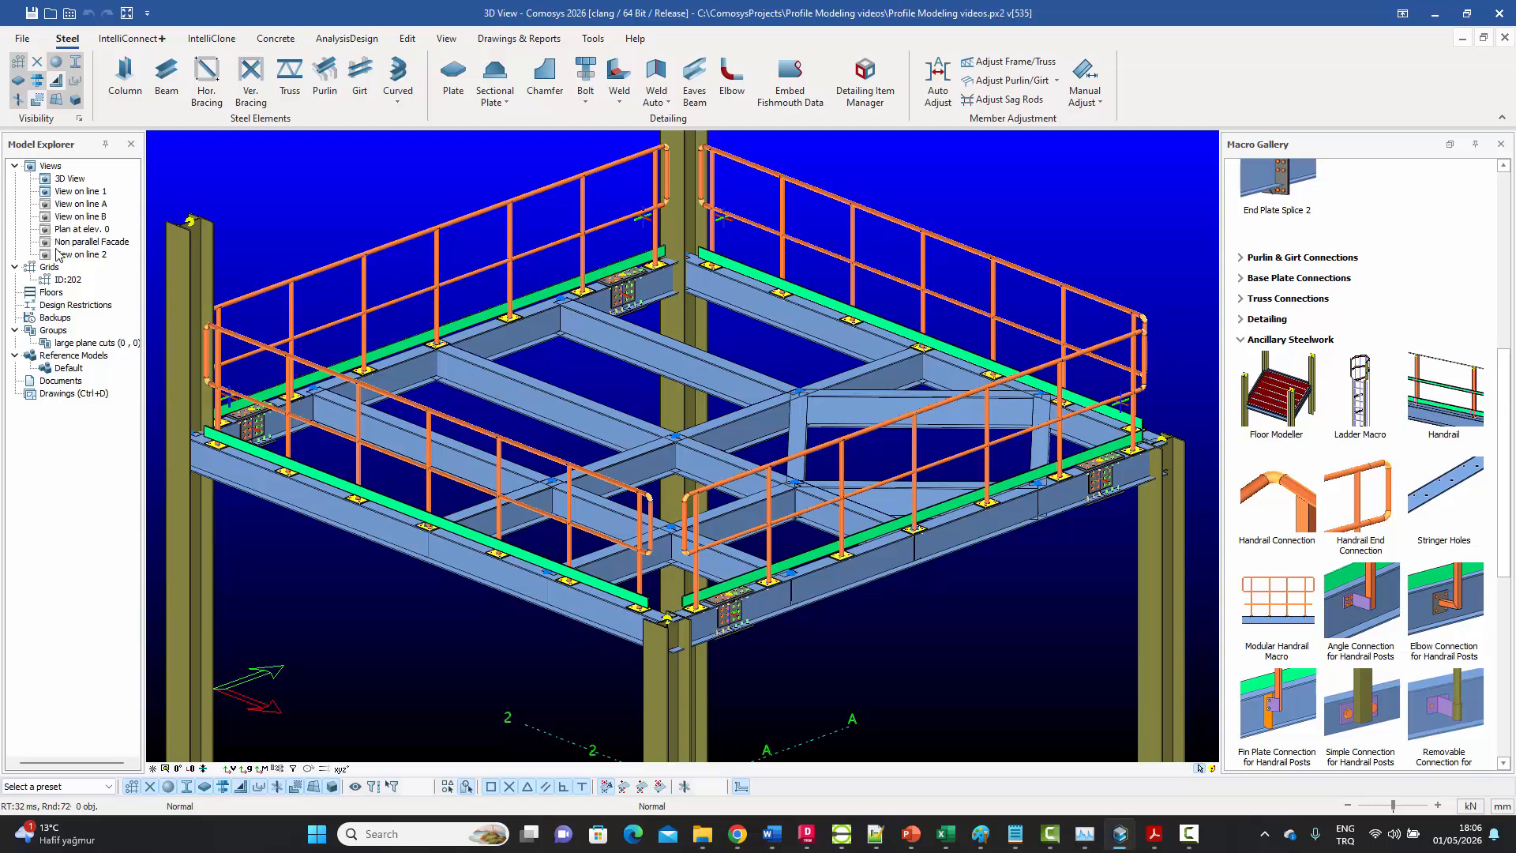
- Create a floor named "+5000 Level" in the model
left_click(49, 294)
right_click(44, 297)
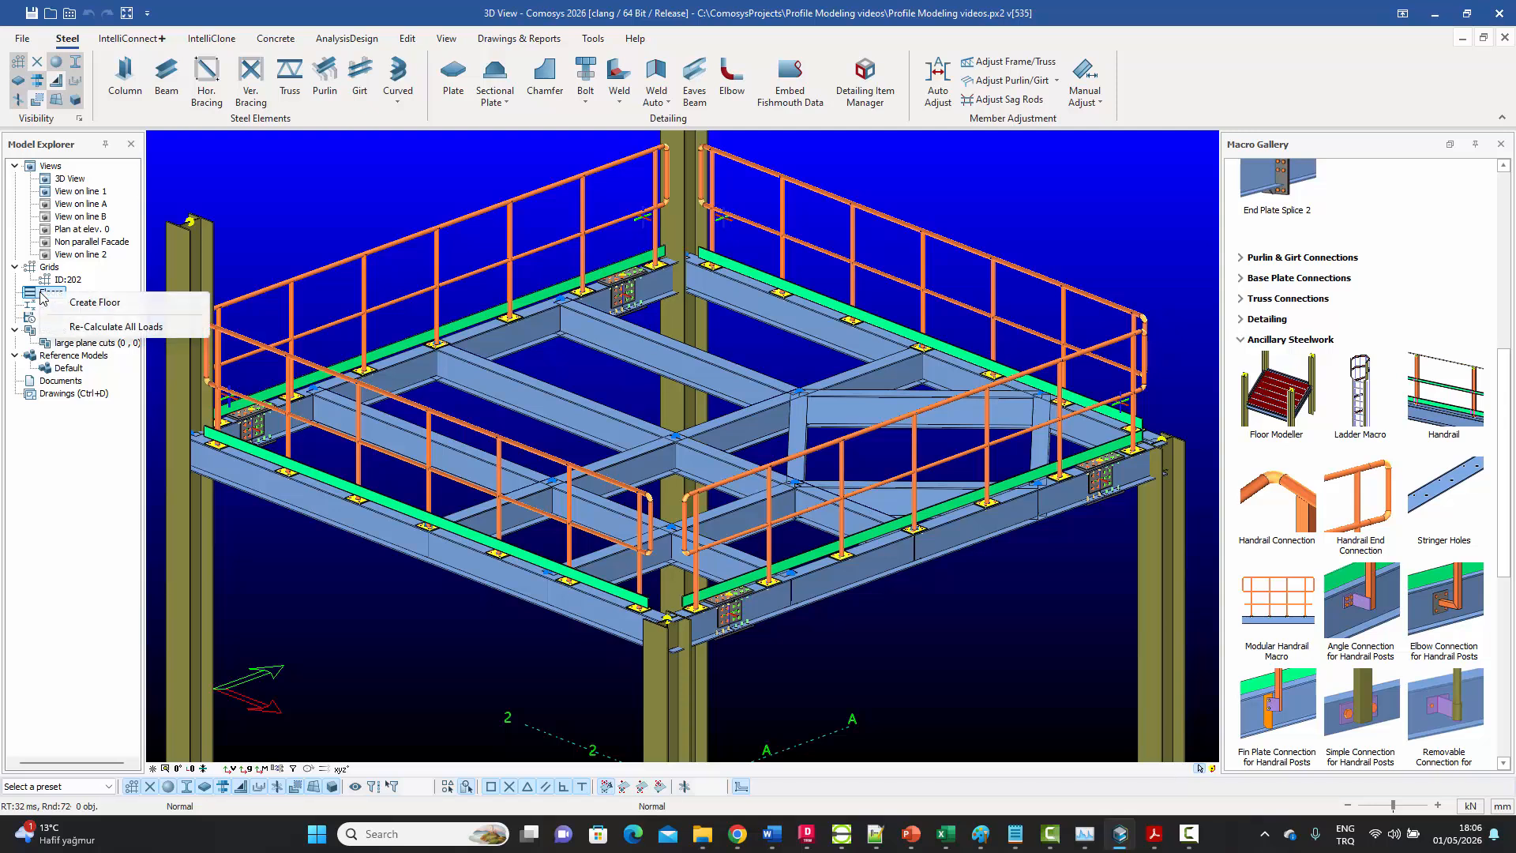
left_click(88, 304)
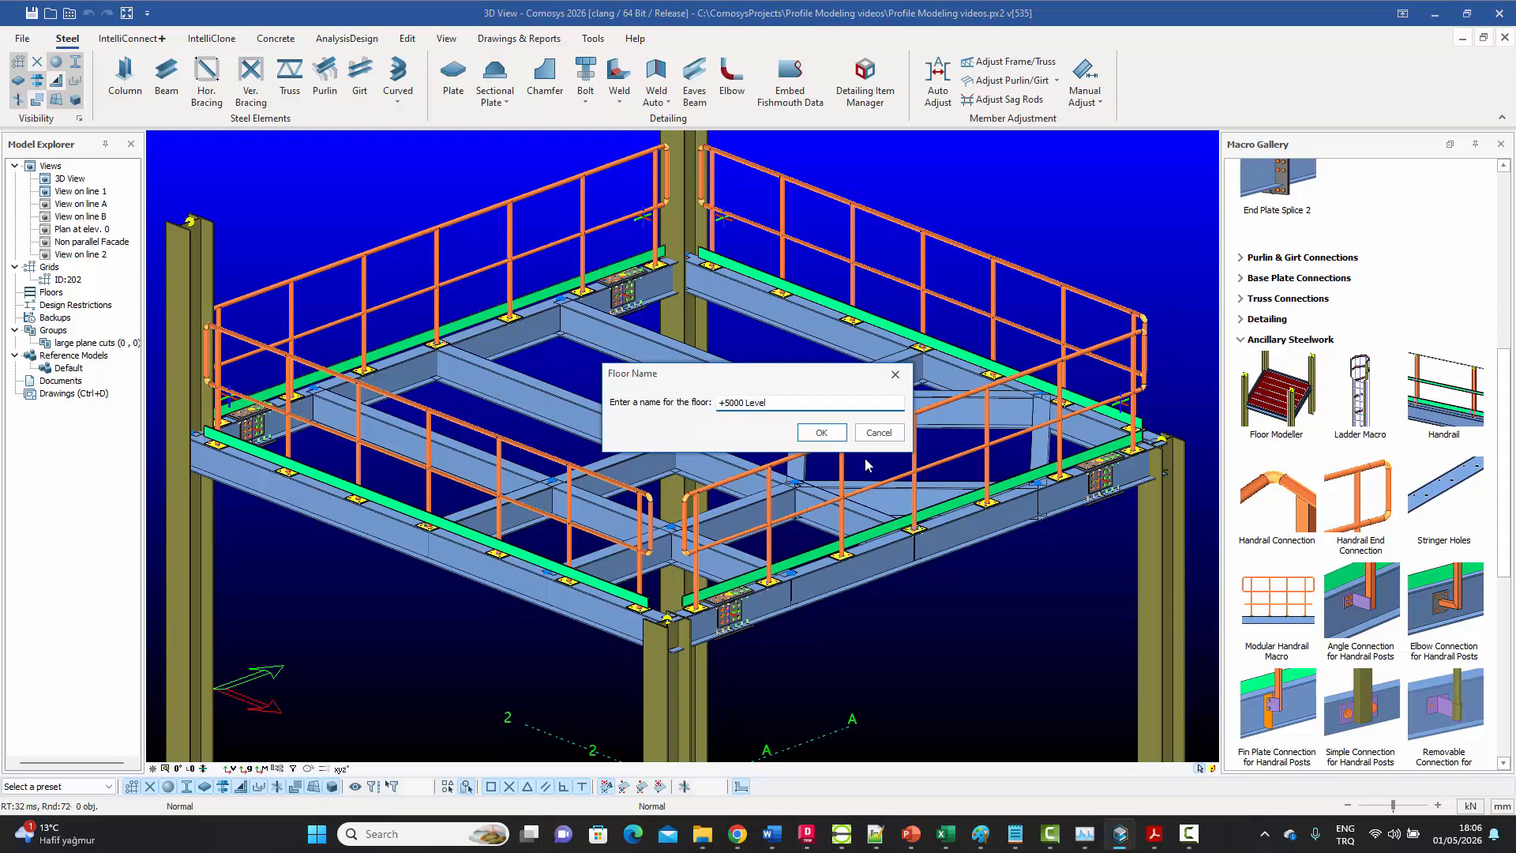
left_click(820, 433)
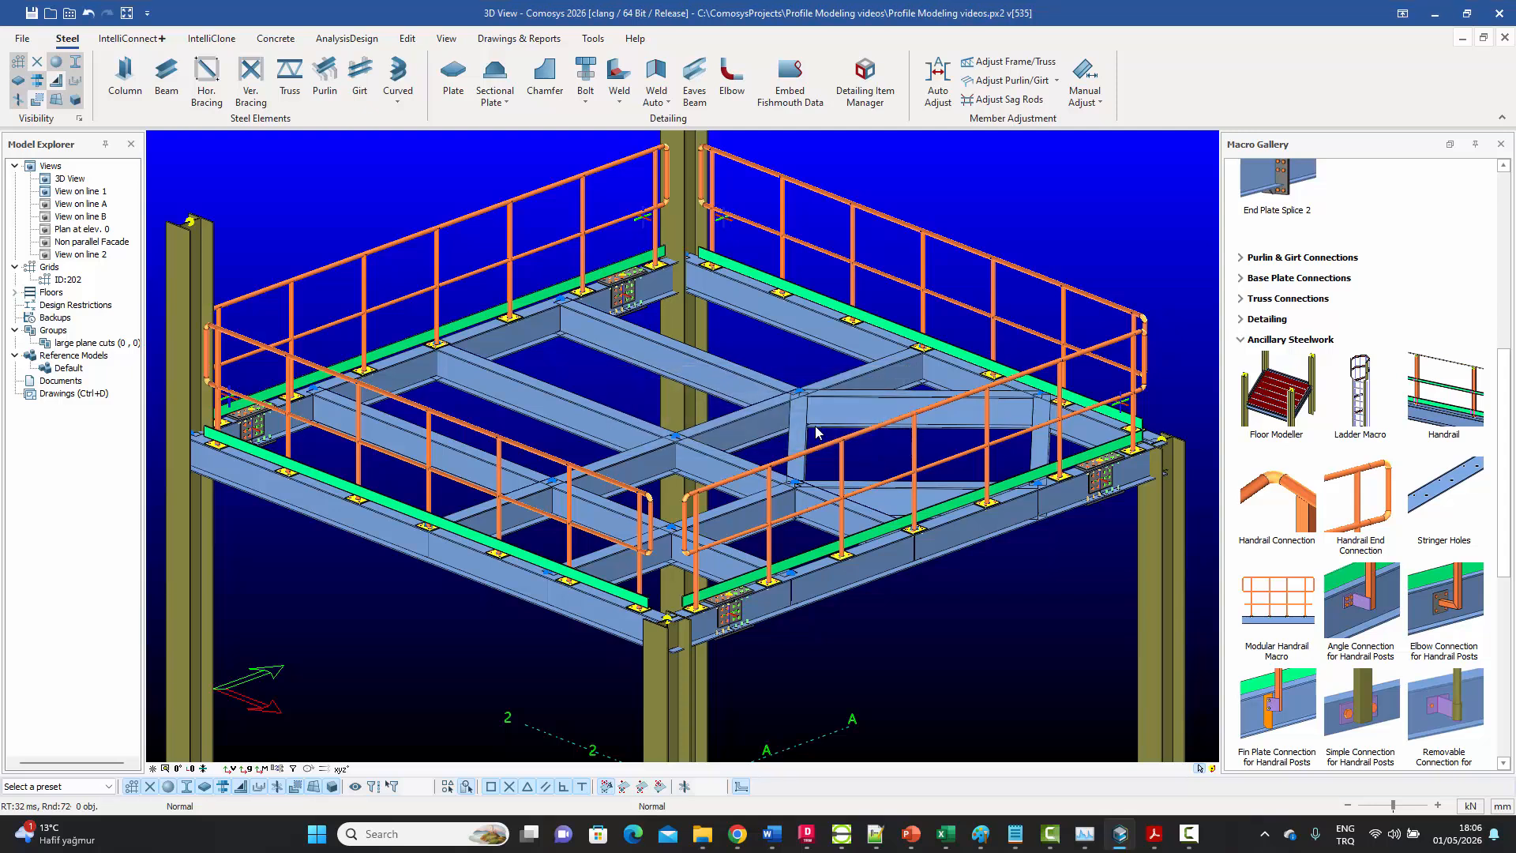
- Find the polygons of the +5000 Level floor at a relative Z of 5000 from the current view
left_click(15, 293)
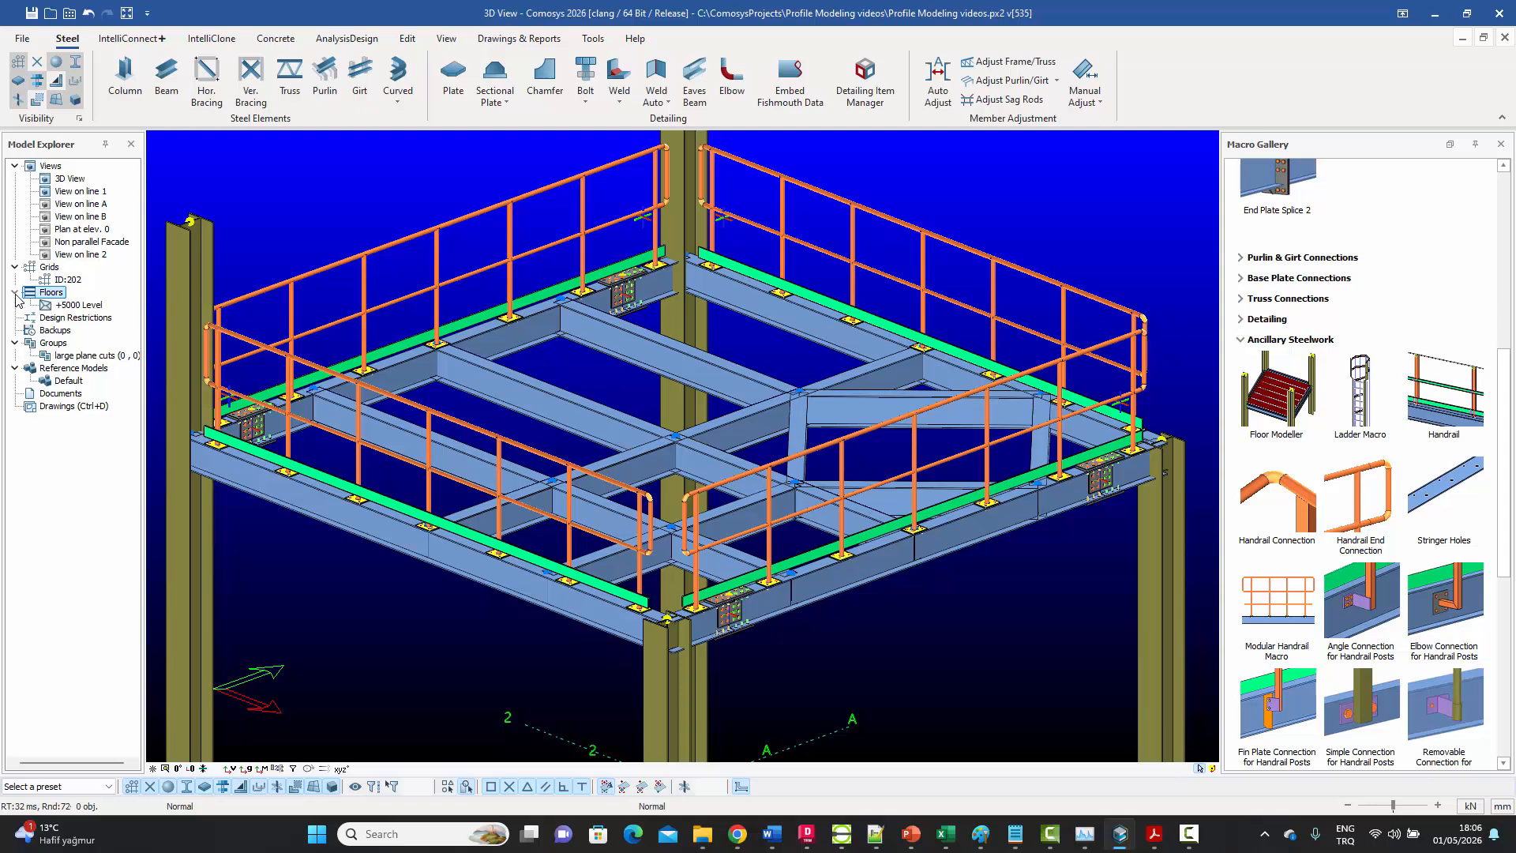
left_click(75, 307)
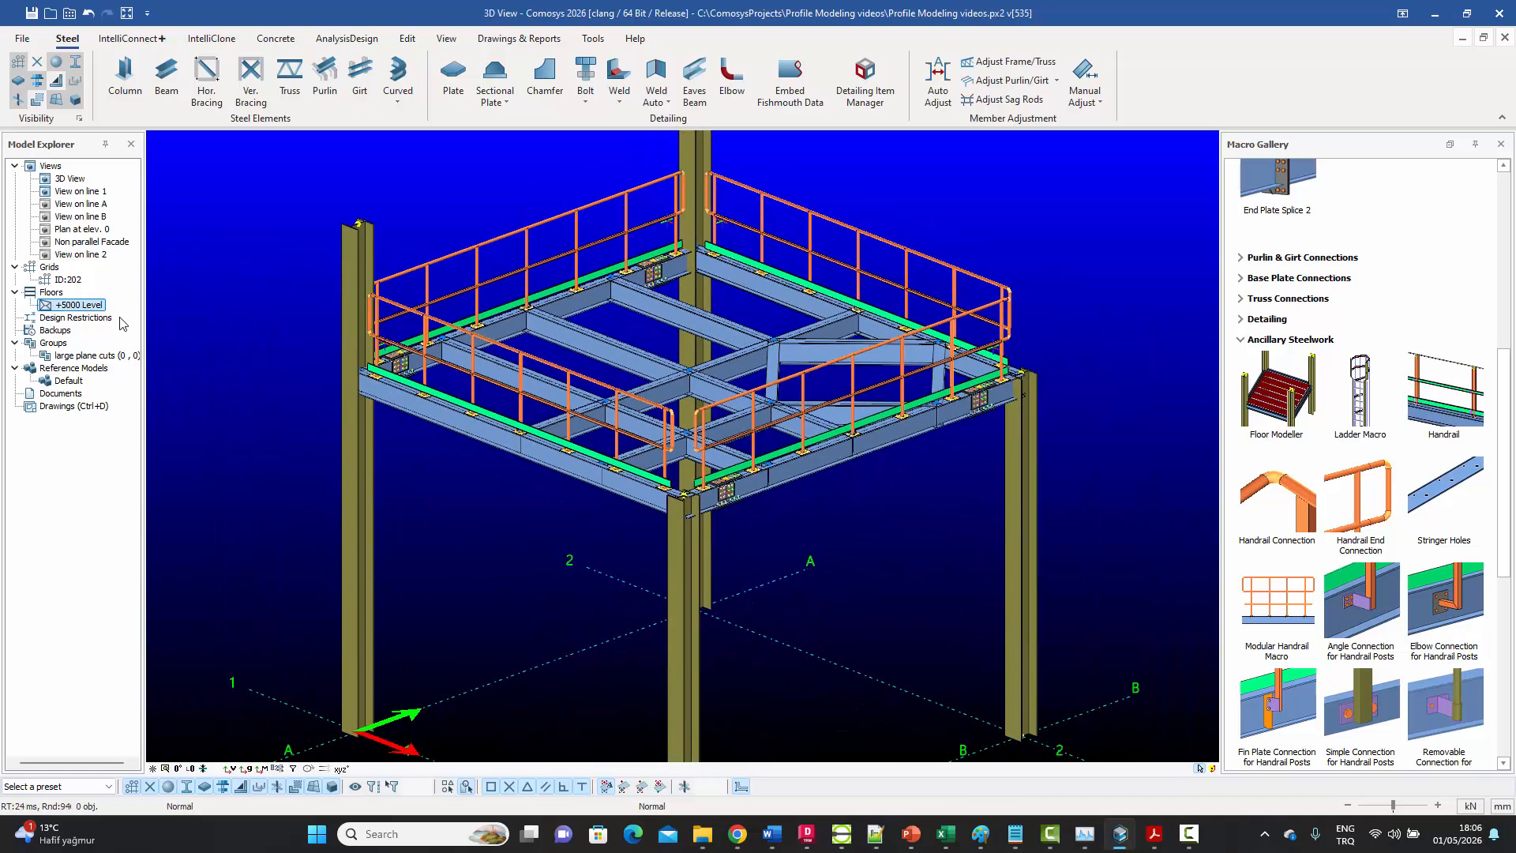
right_click(76, 306)
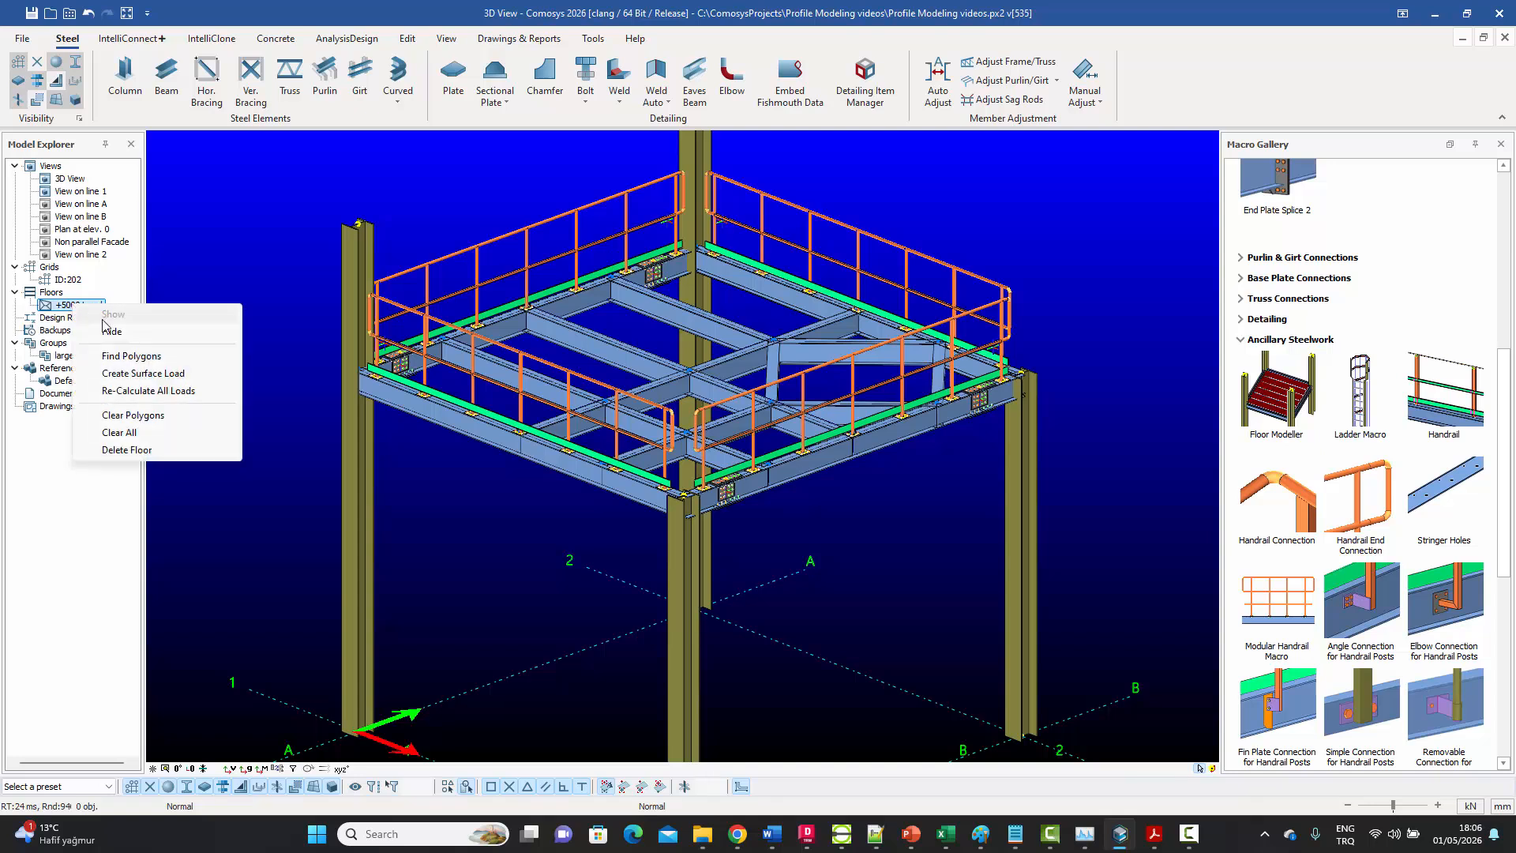
left_click(132, 363)
left_click_drag(688, 377, 1134, 415)
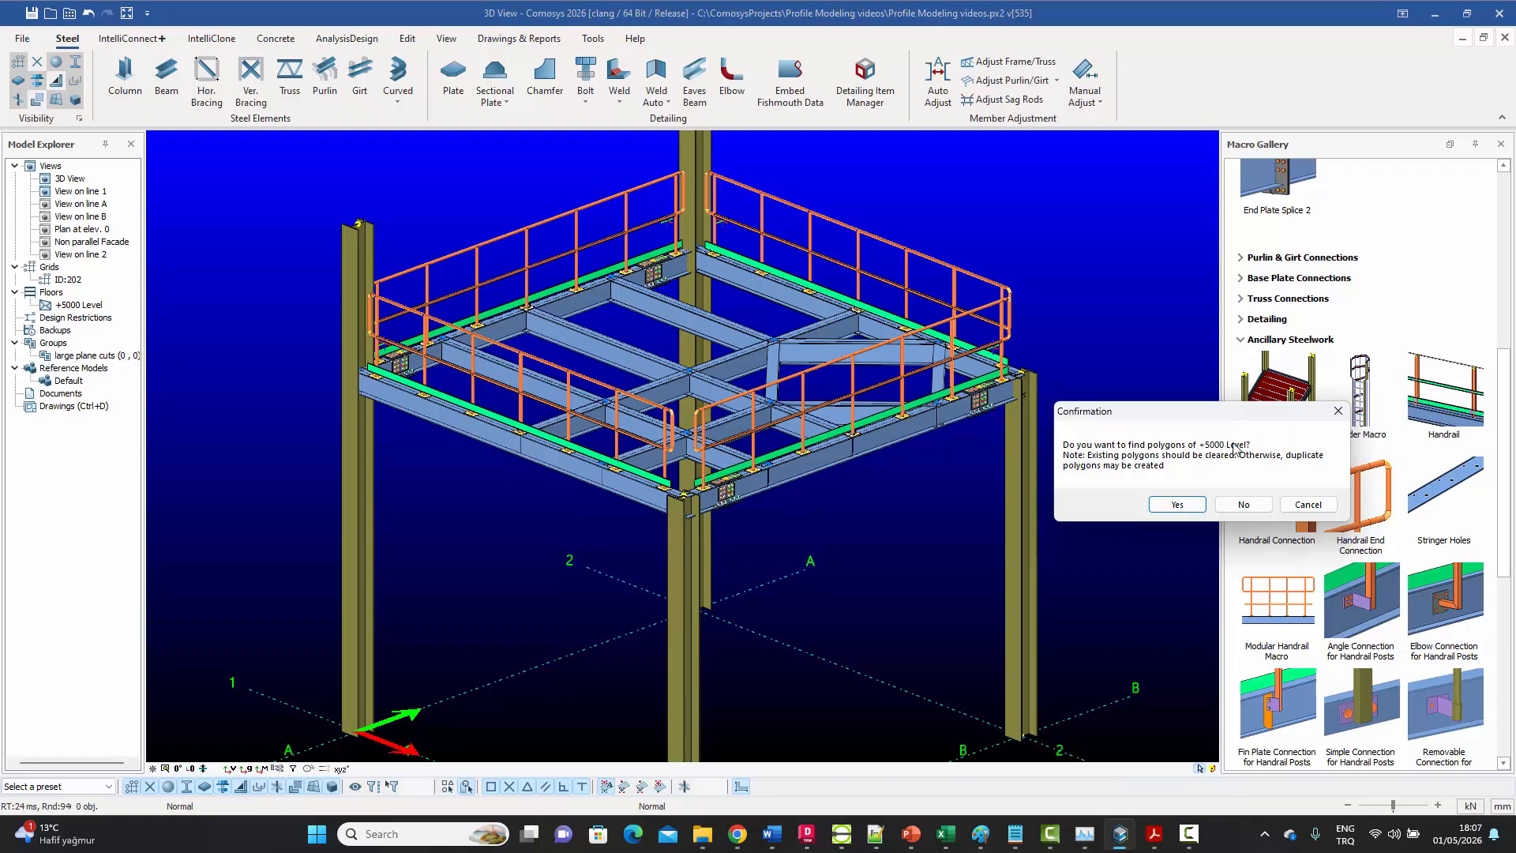
left_click(1177, 505)
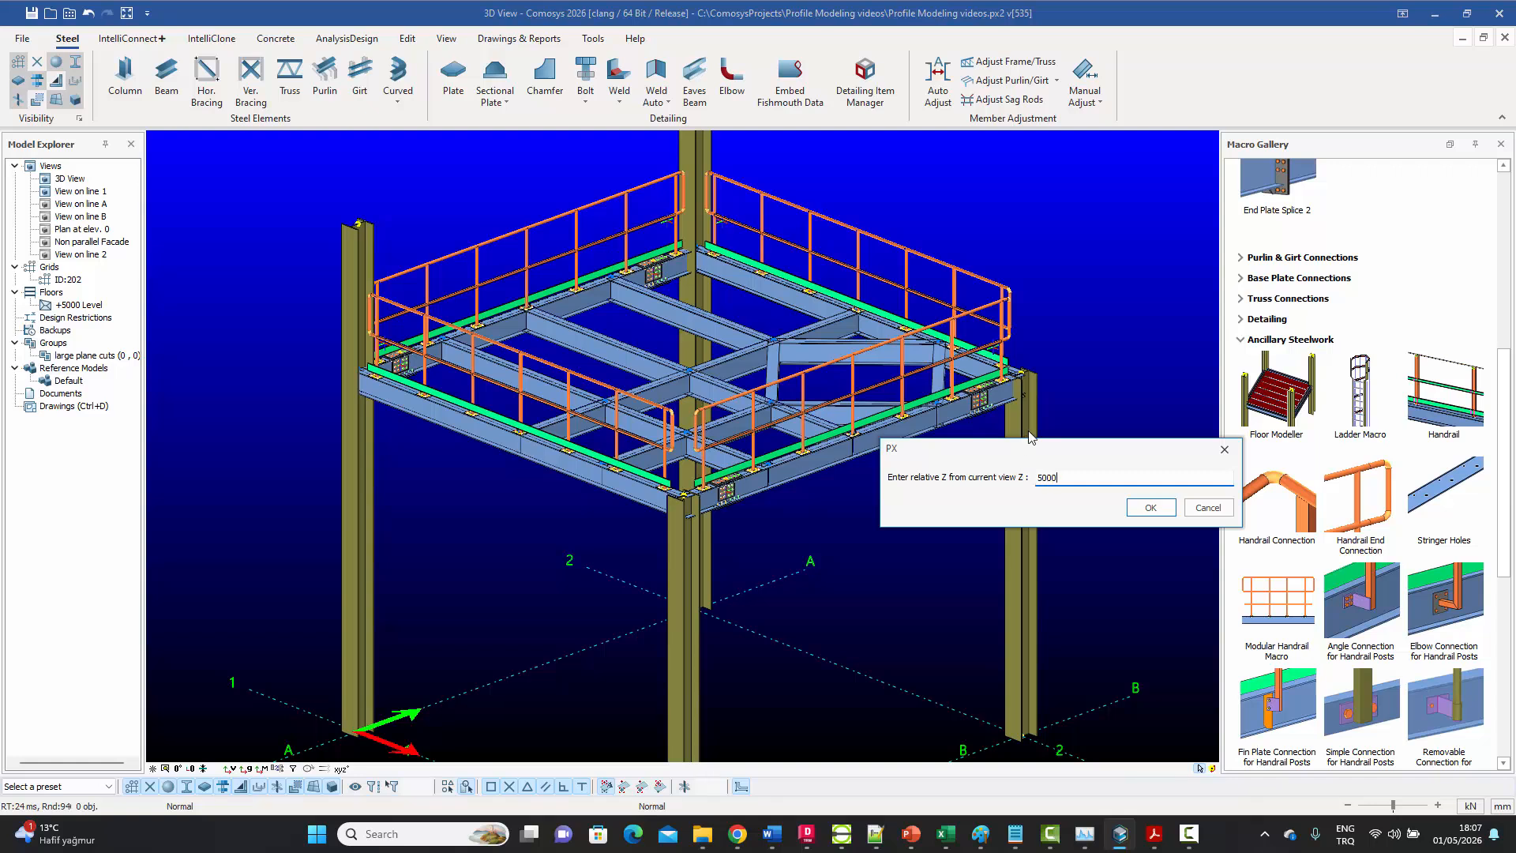
left_click(1152, 509)
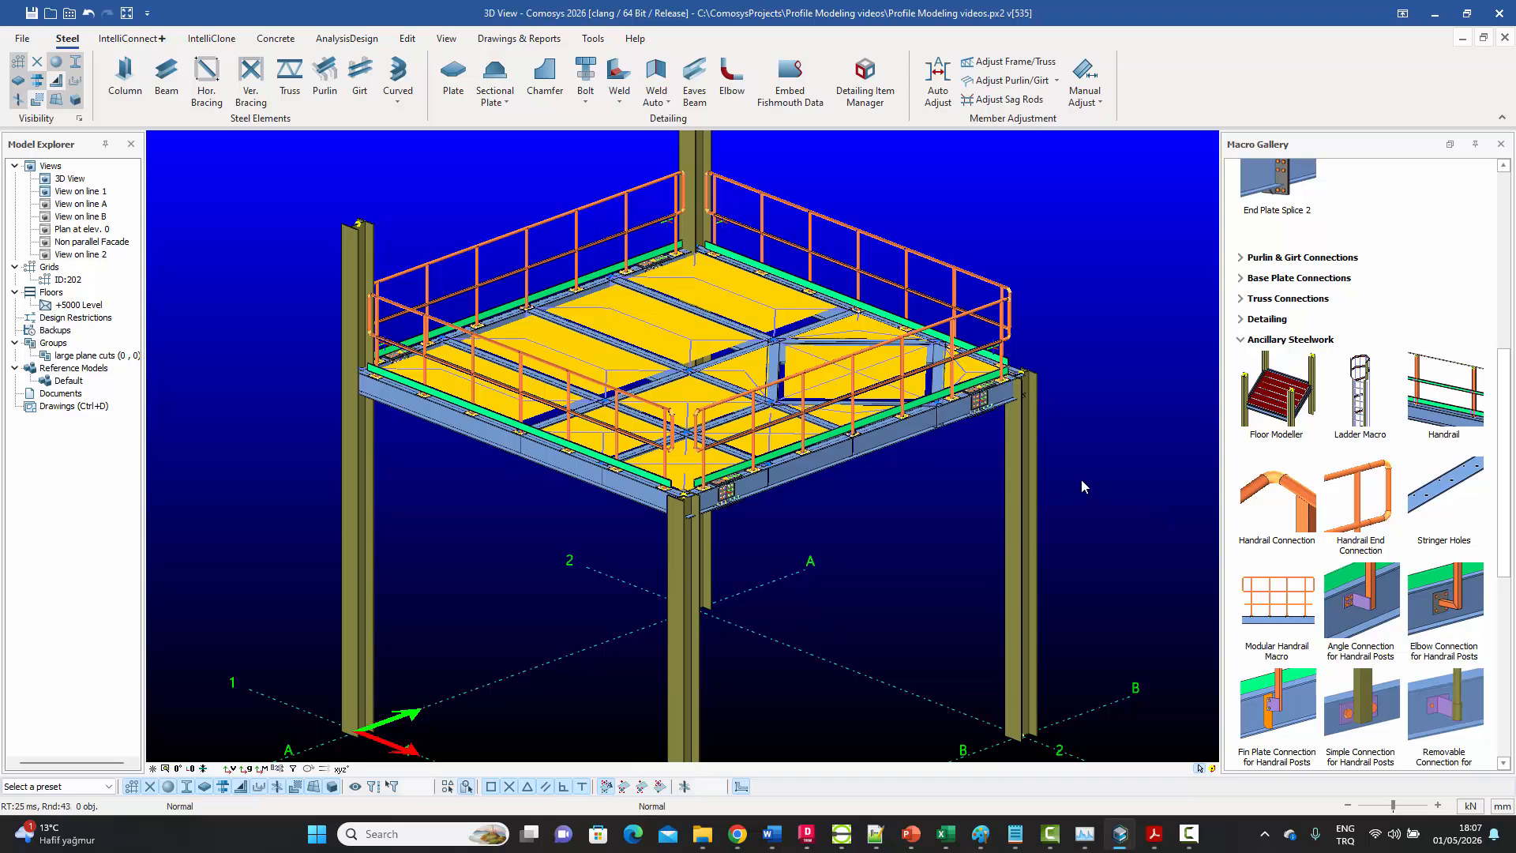
- Examine the floor polygons between the frame members, checking one rectangular panel against the beams that enclose it
middle_click_drag(962, 471, 952, 566)
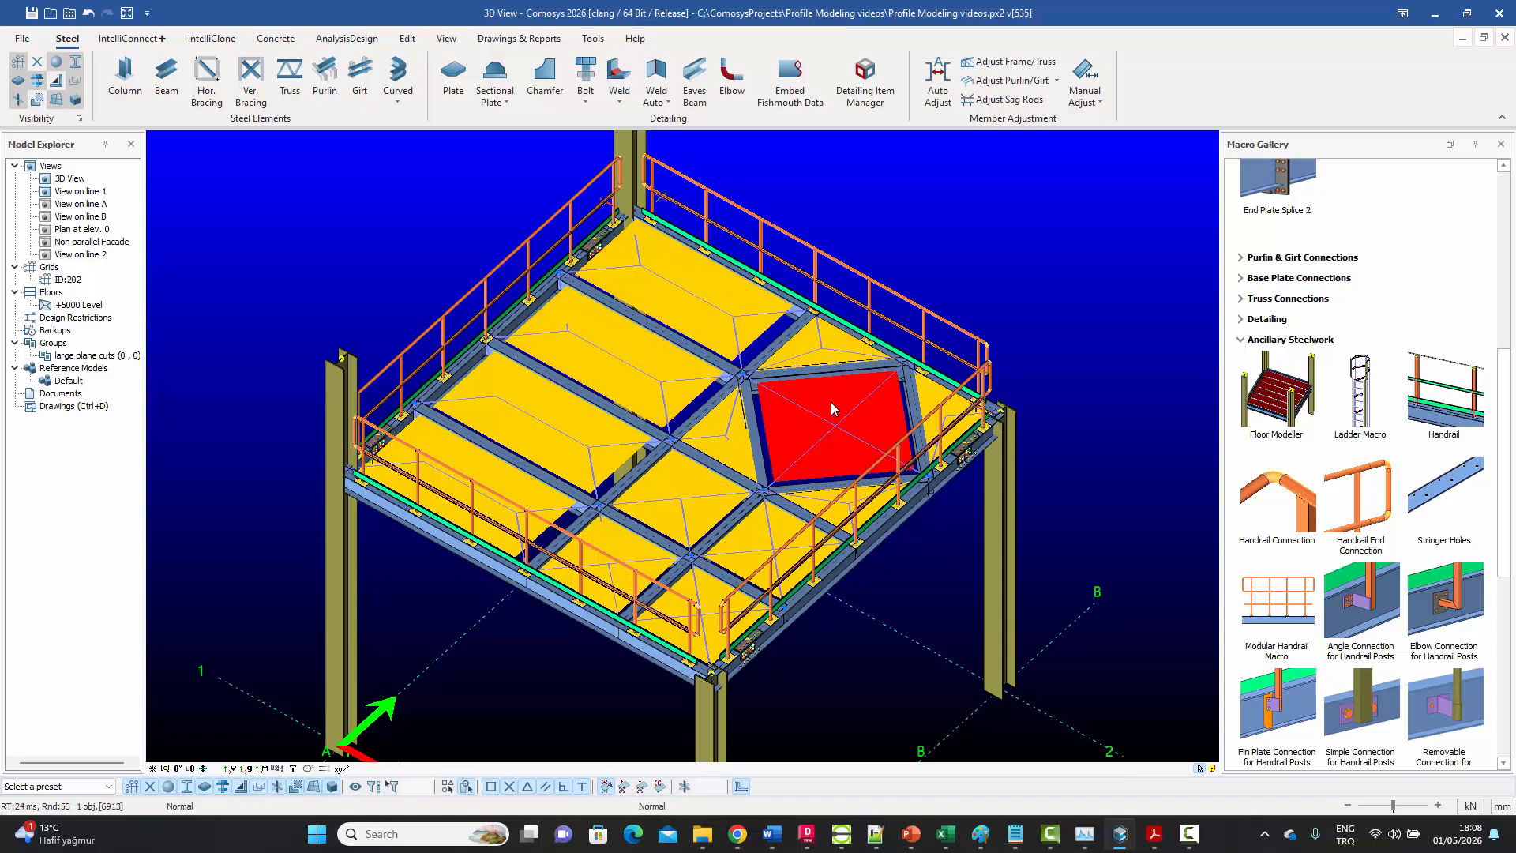
middle_click_drag(833, 410, 837, 402, "shift")
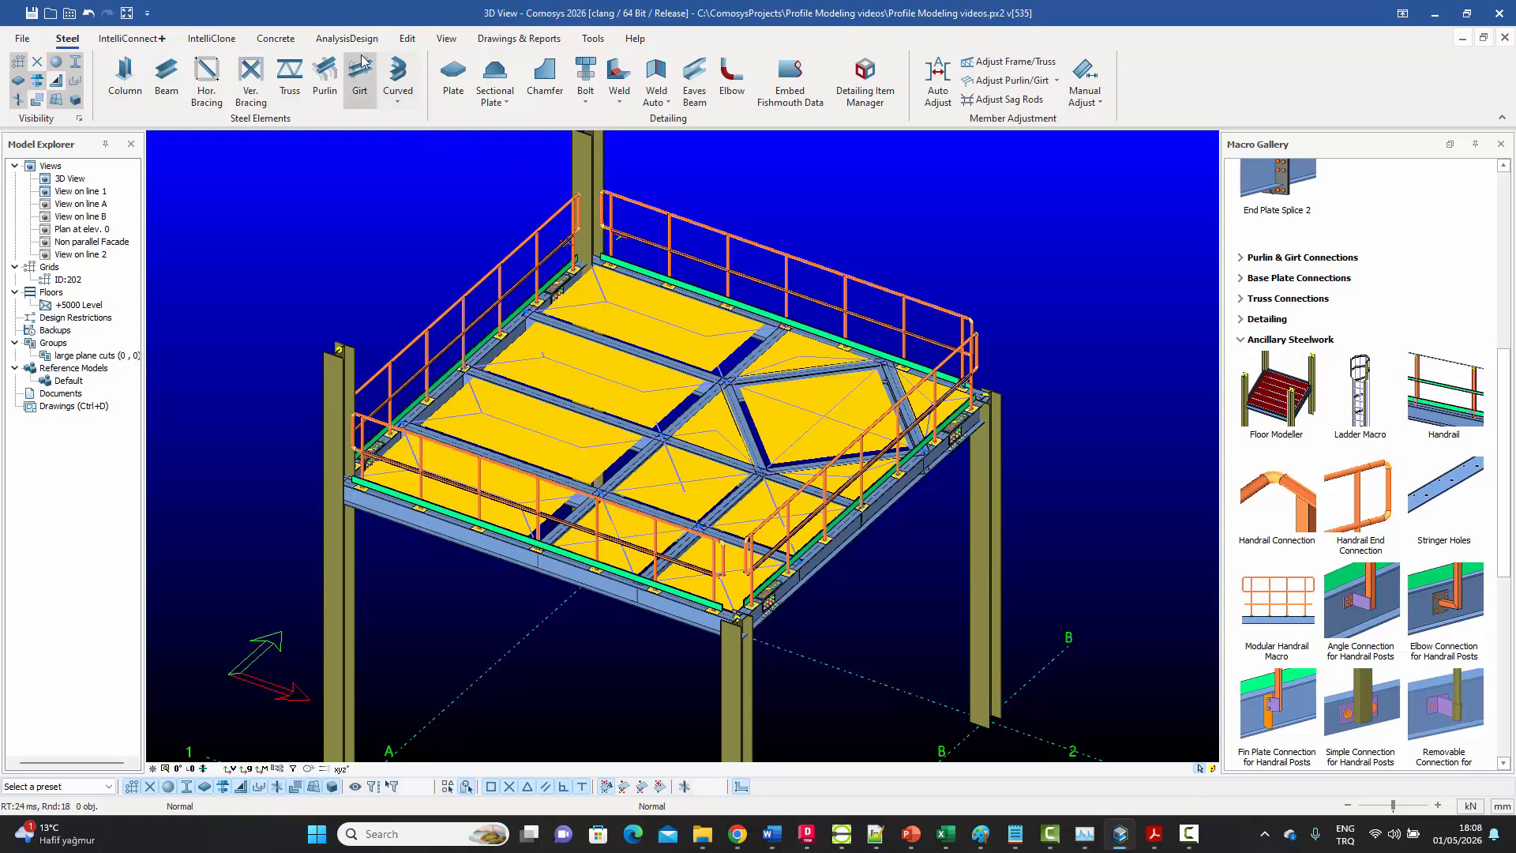
left_click(610, 372)
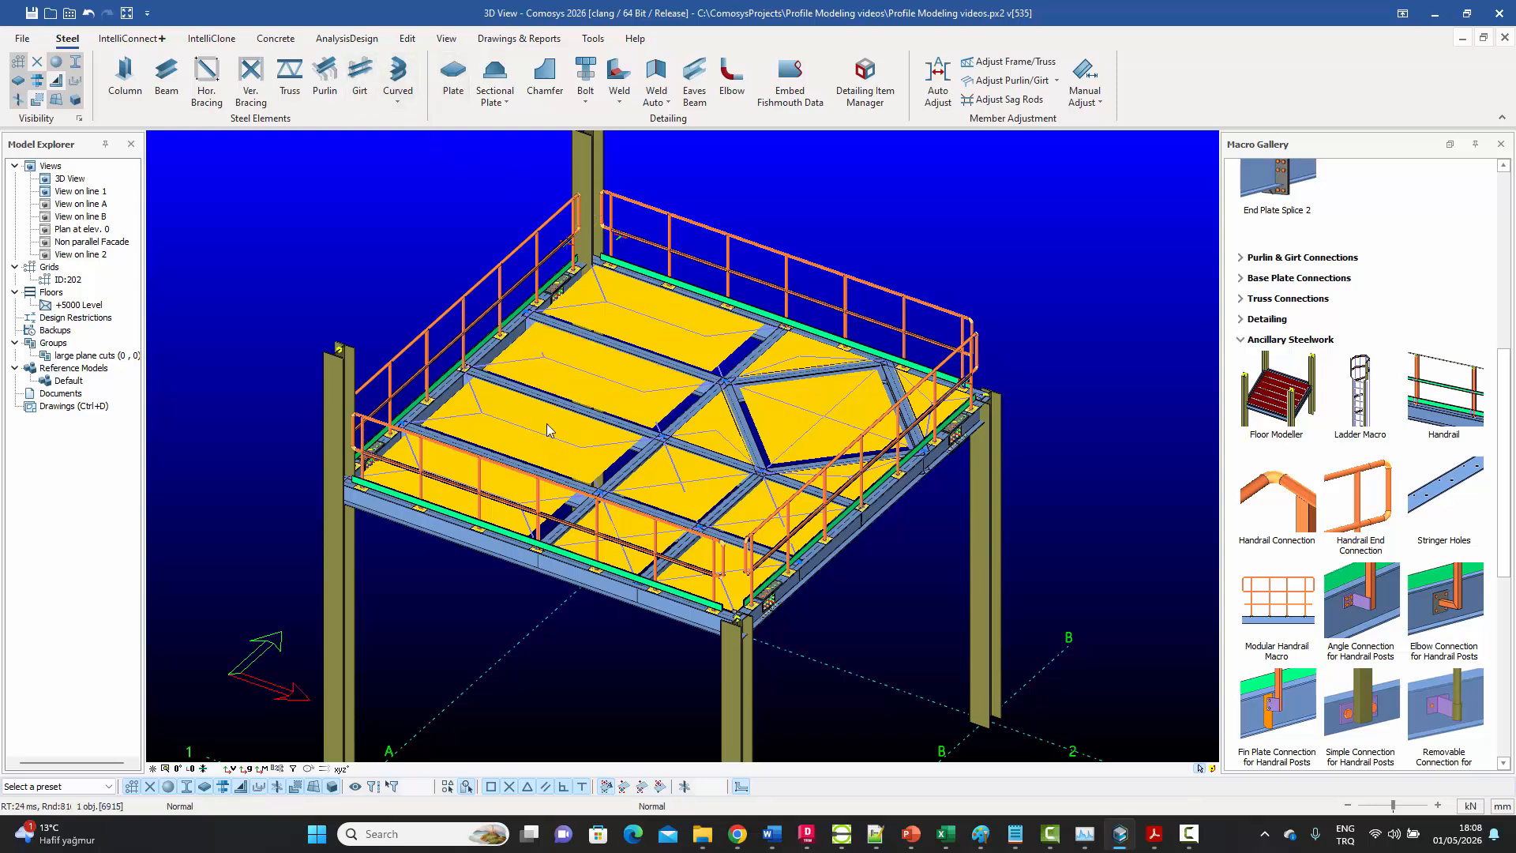
scroll(628, 384, "up", 3)
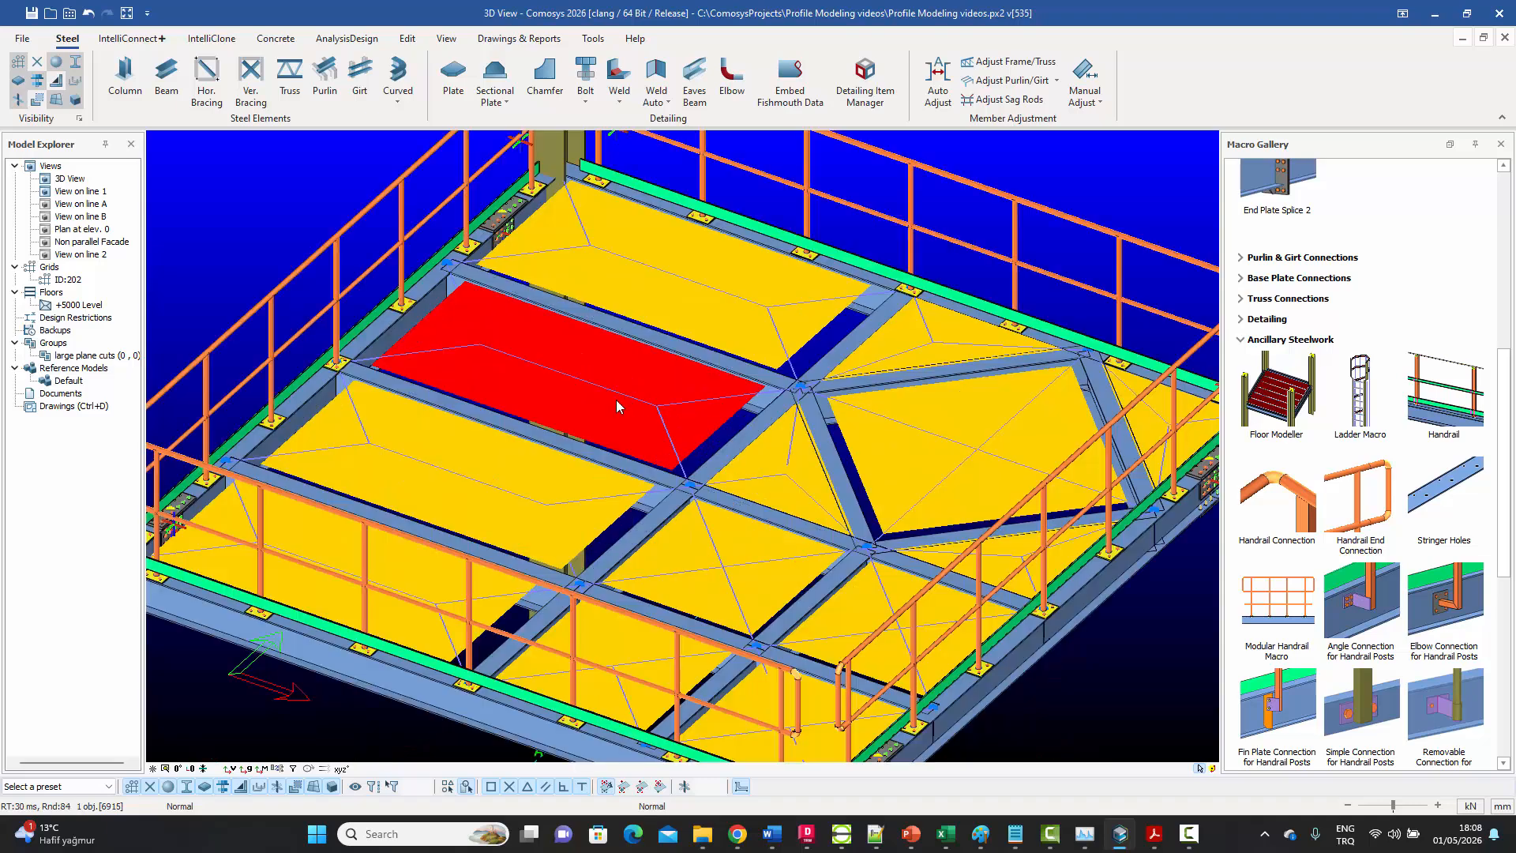
left_click(379, 324)
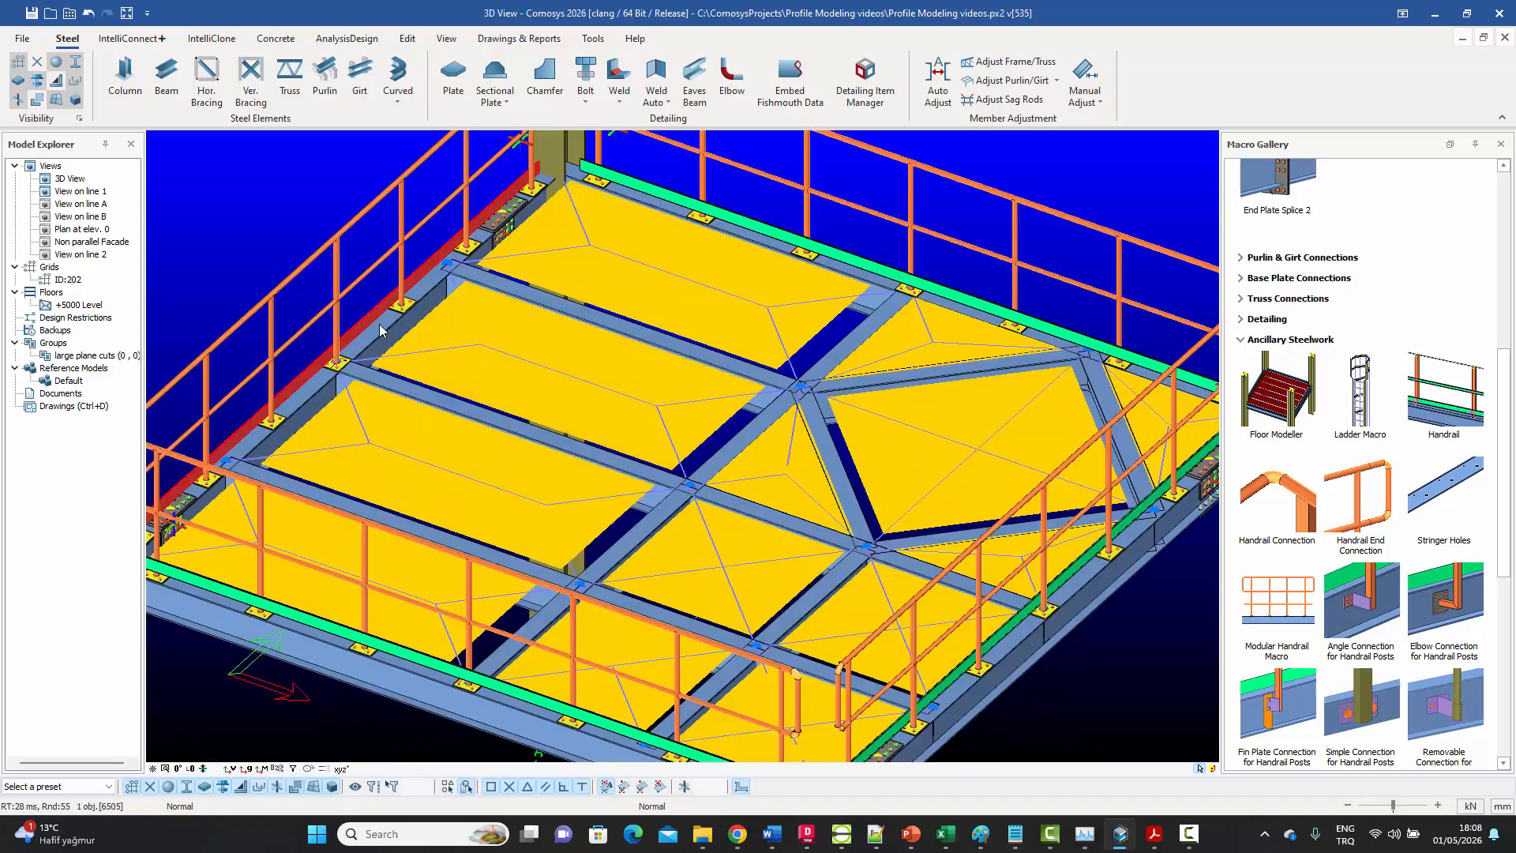
left_click(562, 308)
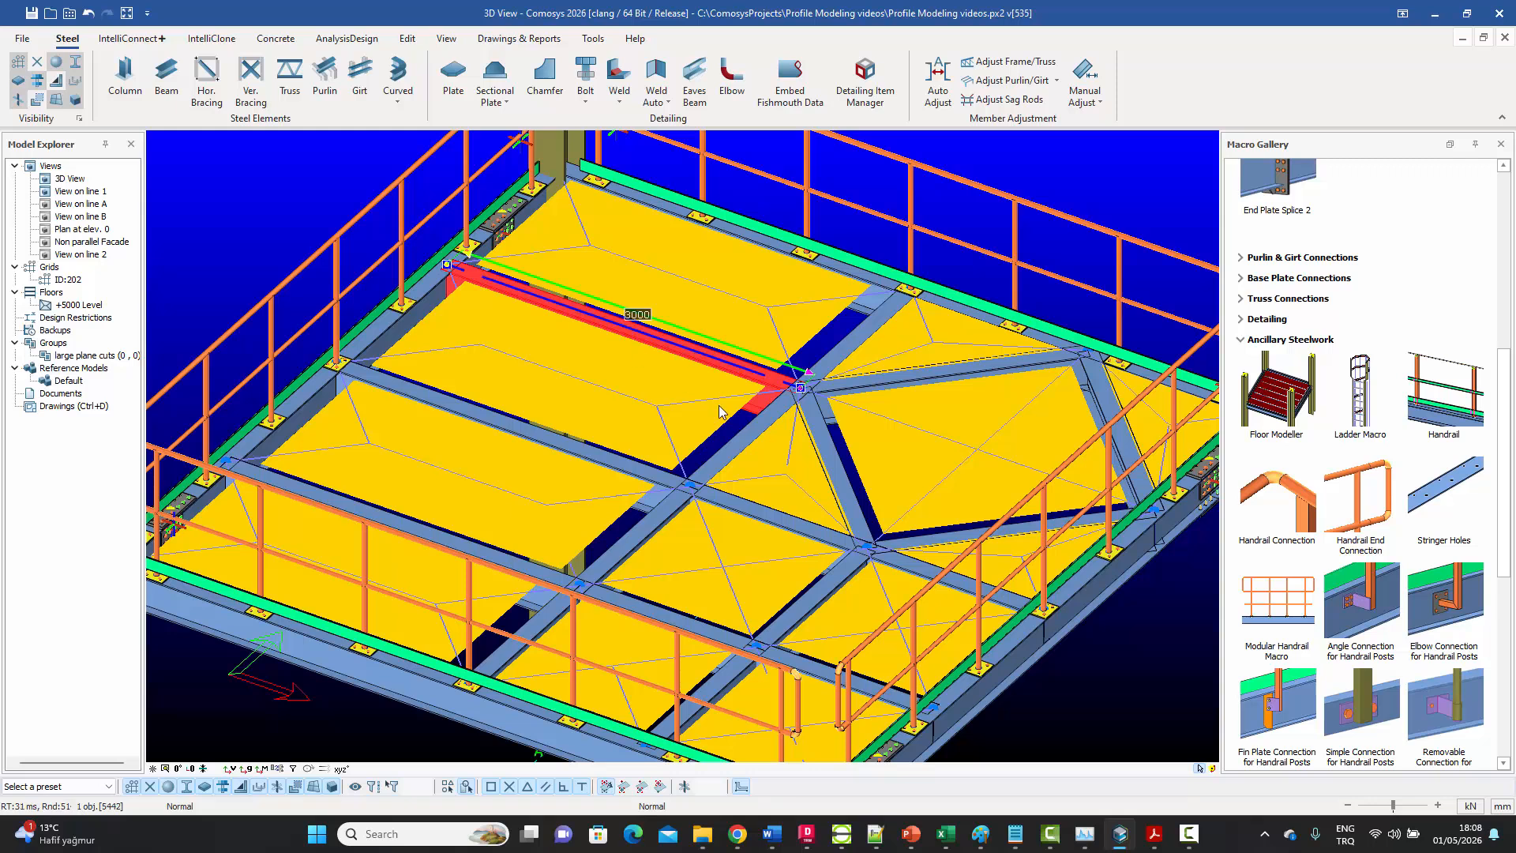
left_click(751, 431)
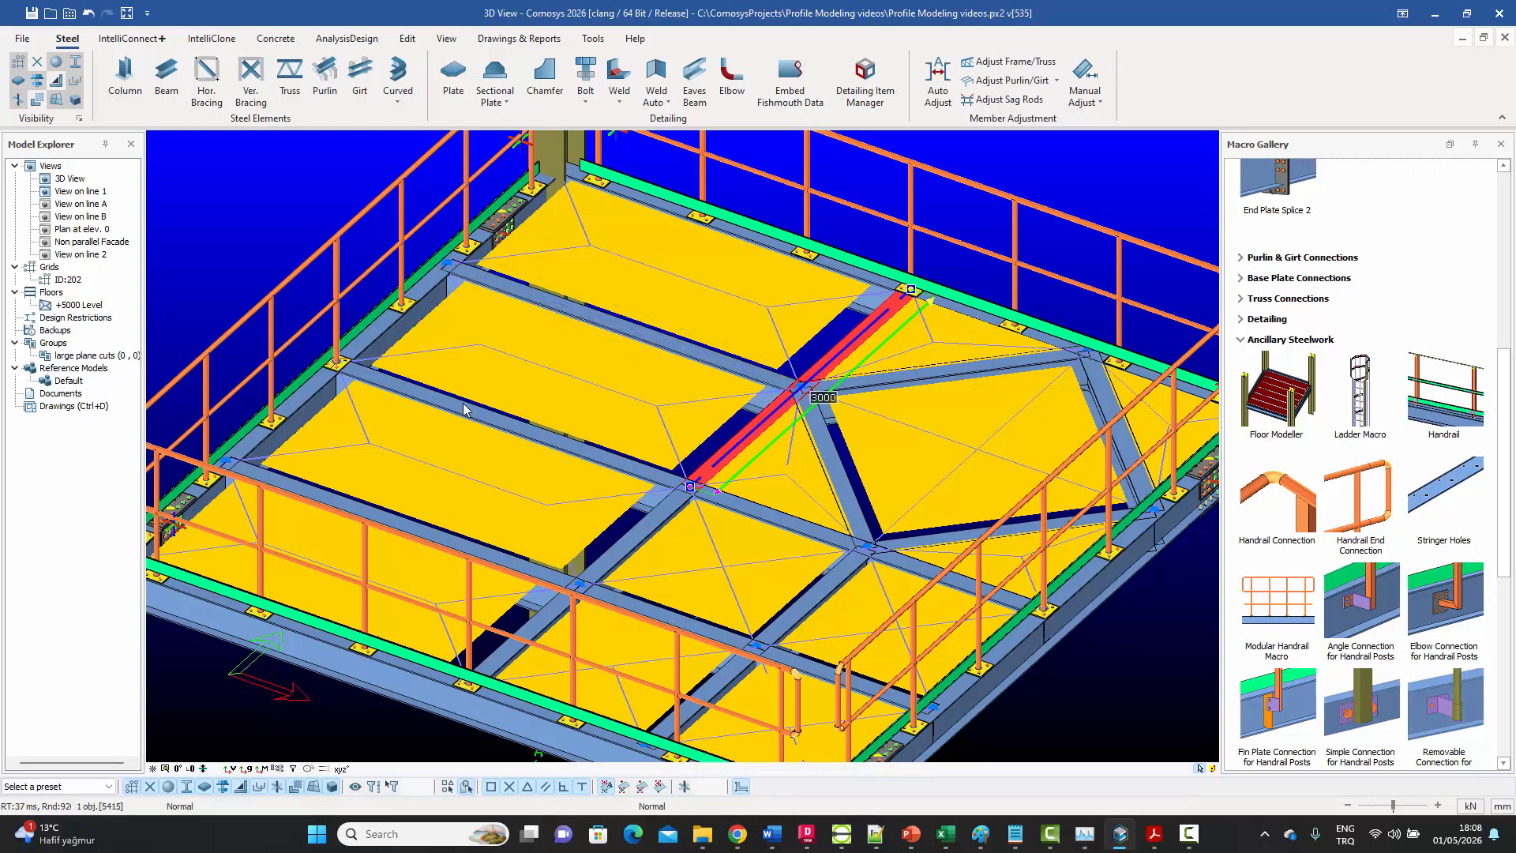
left_click(599, 365)
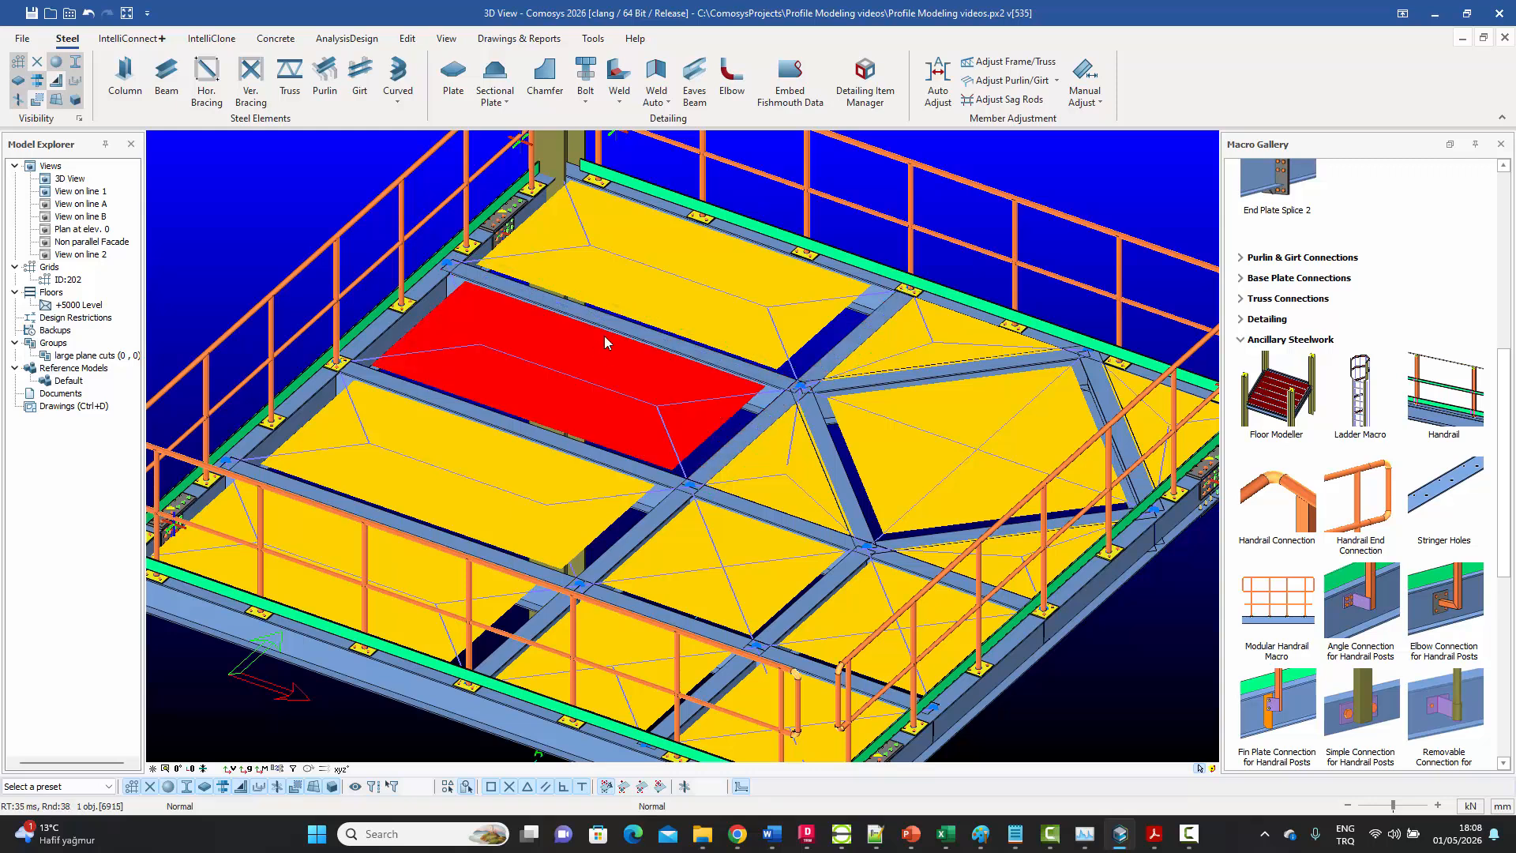
scroll(667, 290, "down", 3)
scroll(668, 291, "down", 2)
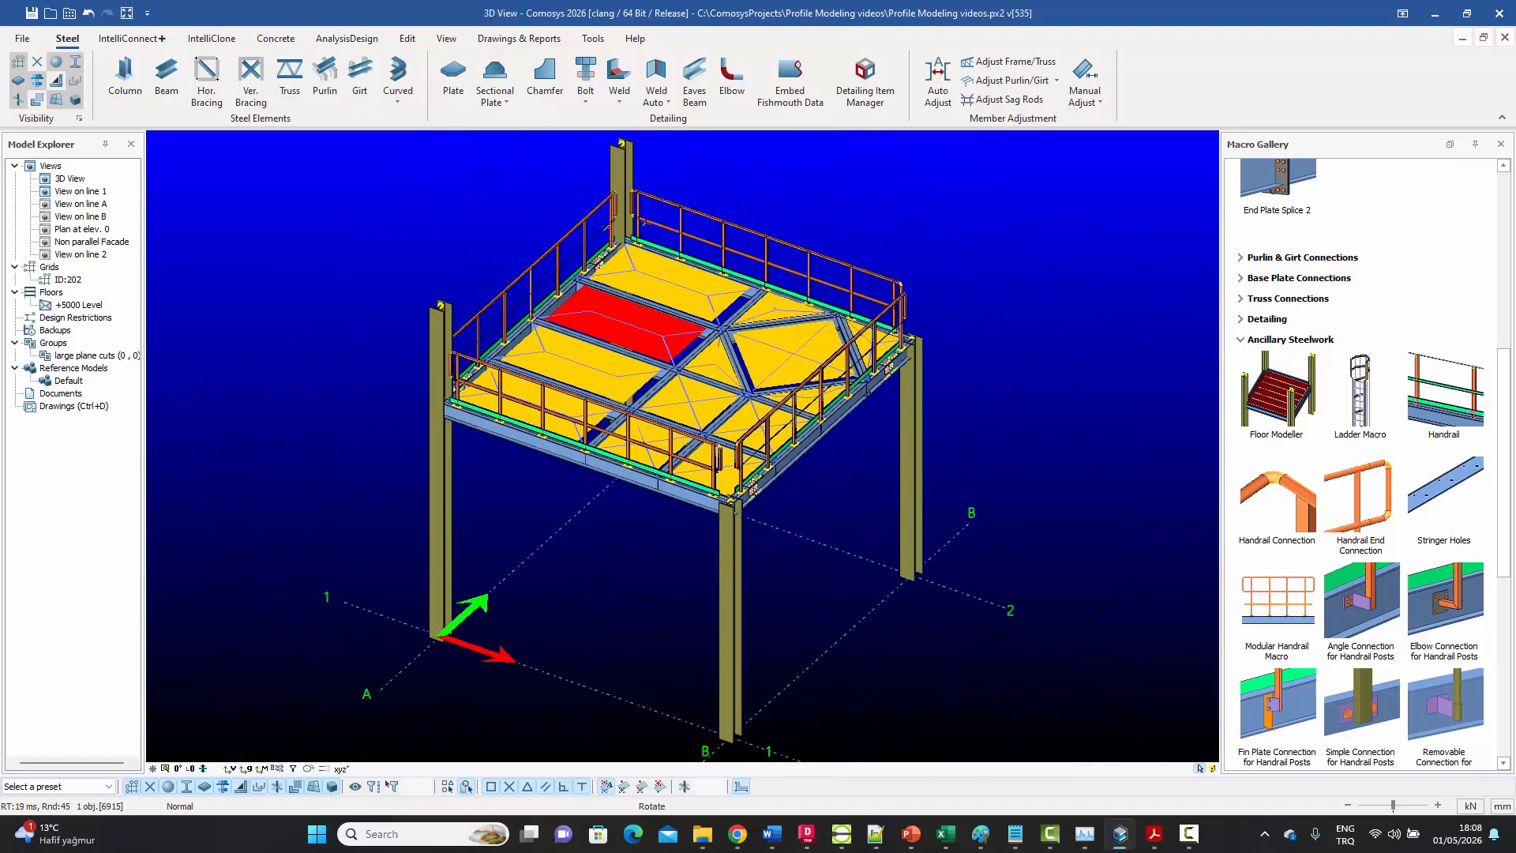
middle_click_drag(705, 330, 705, 340)
scroll(709, 355, "up", 3)
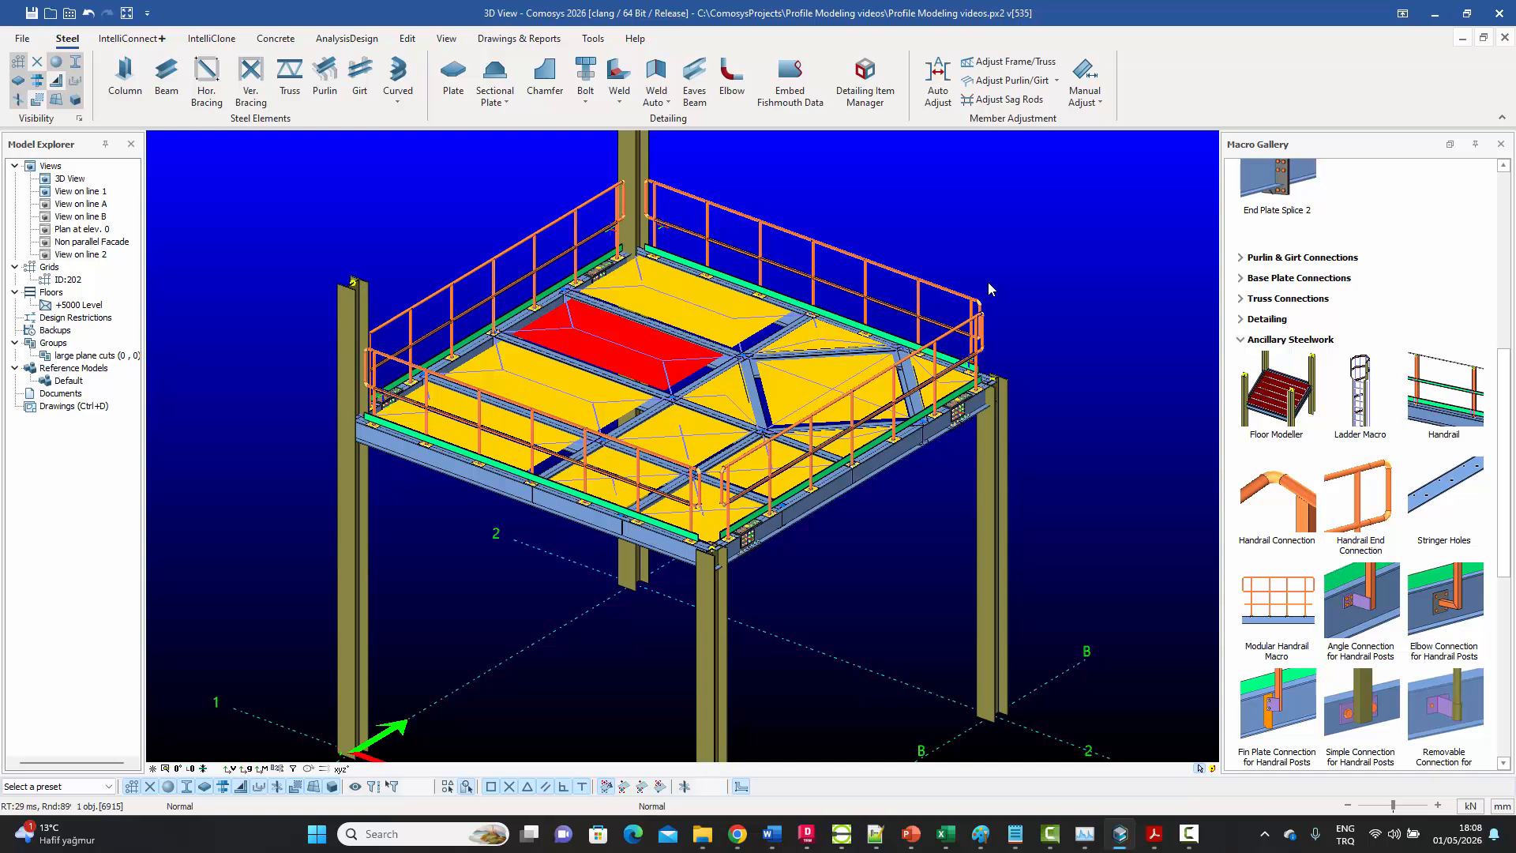
middle_click_drag(975, 253, 947, 231)
key("Escape")
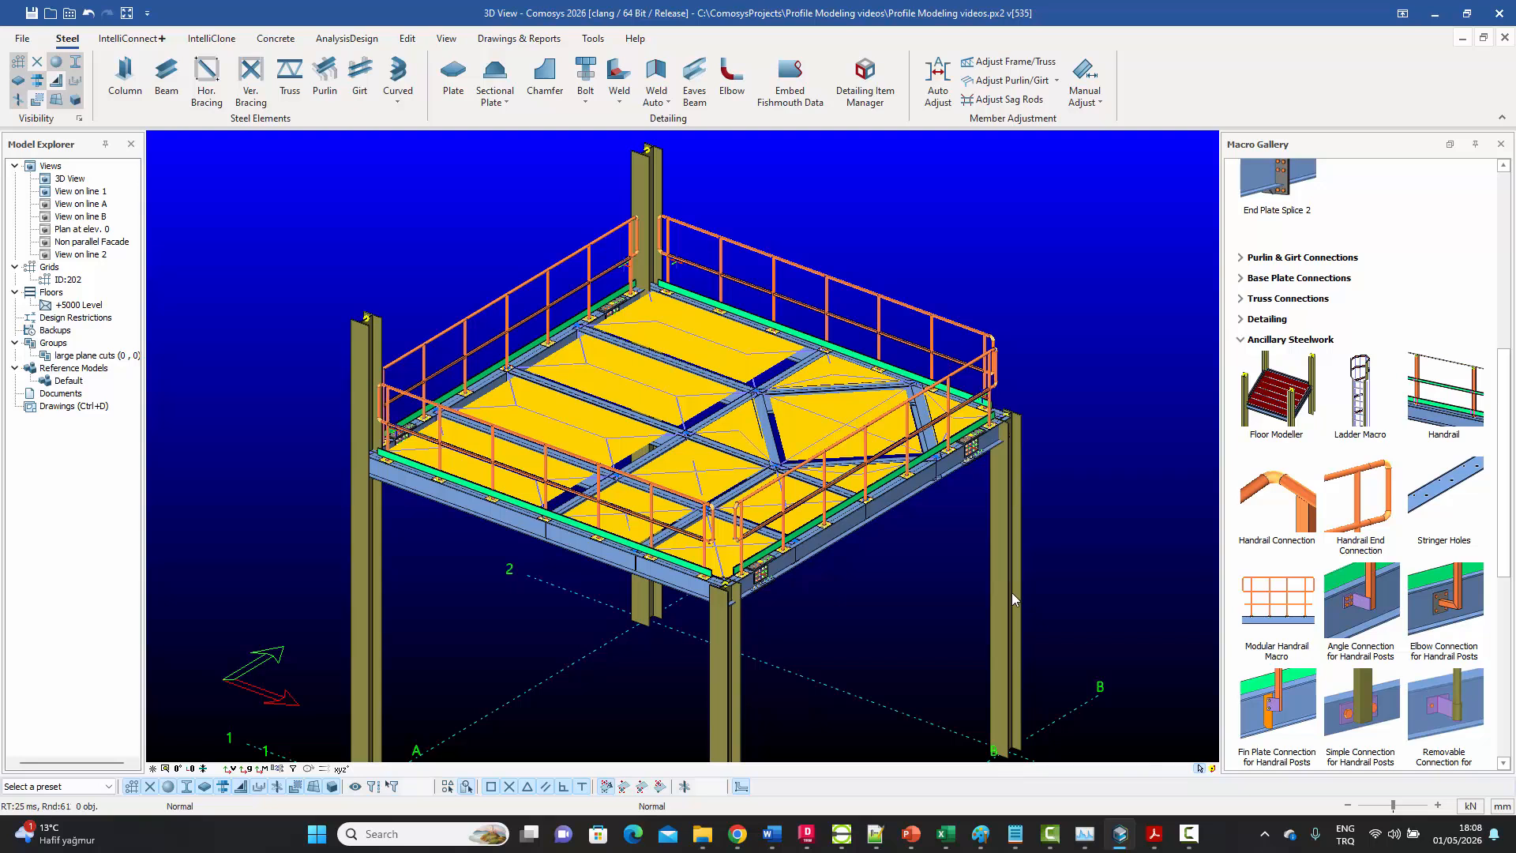
- Select the entire model and reduce the selection to the Floor objects only
left_click_drag(1068, 670, 289, 198)
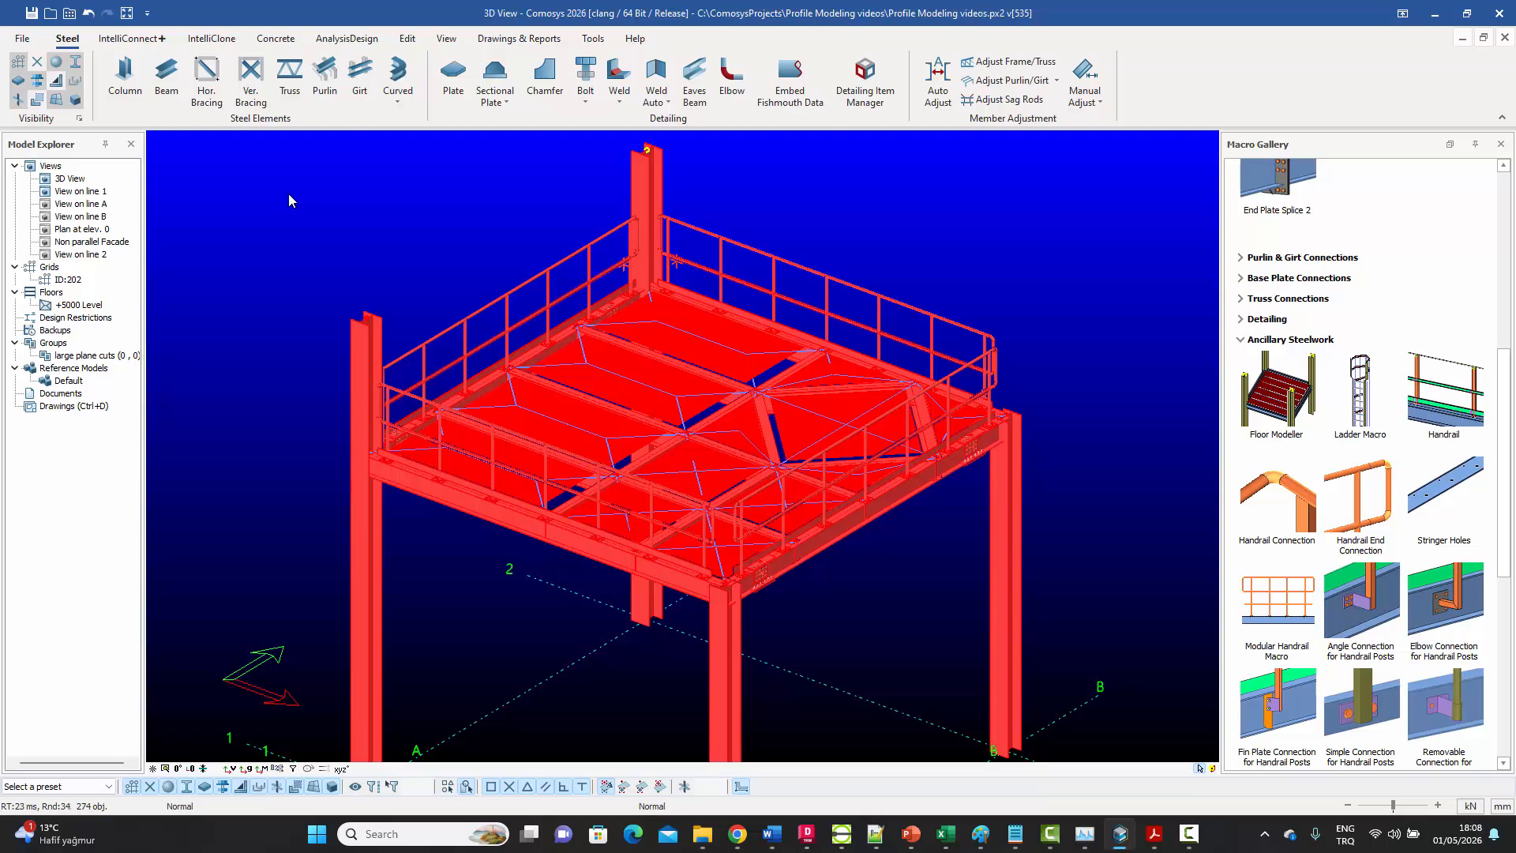
key("Return")
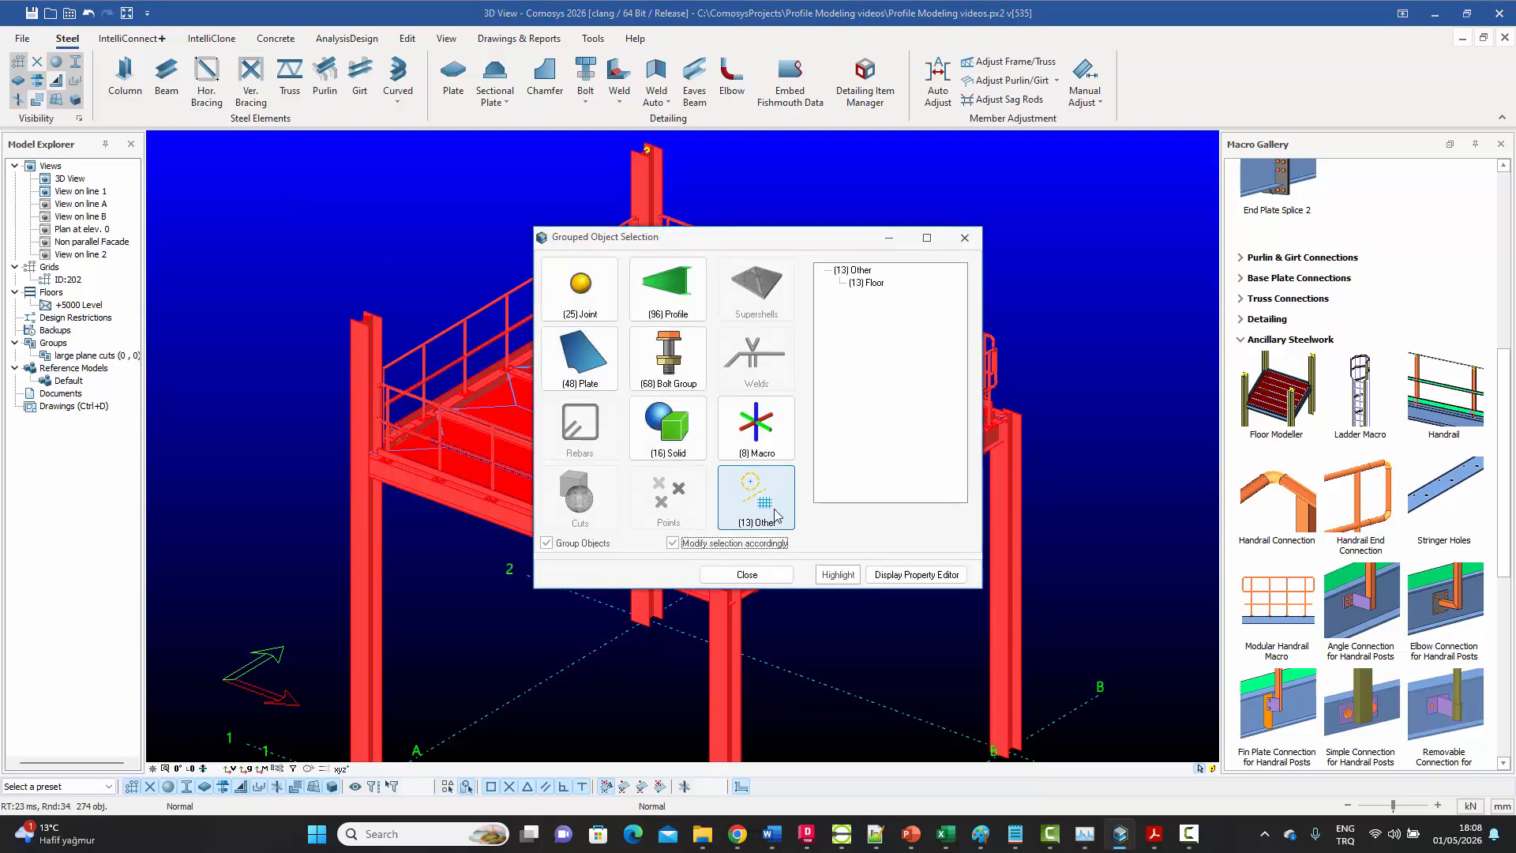
left_click(875, 284)
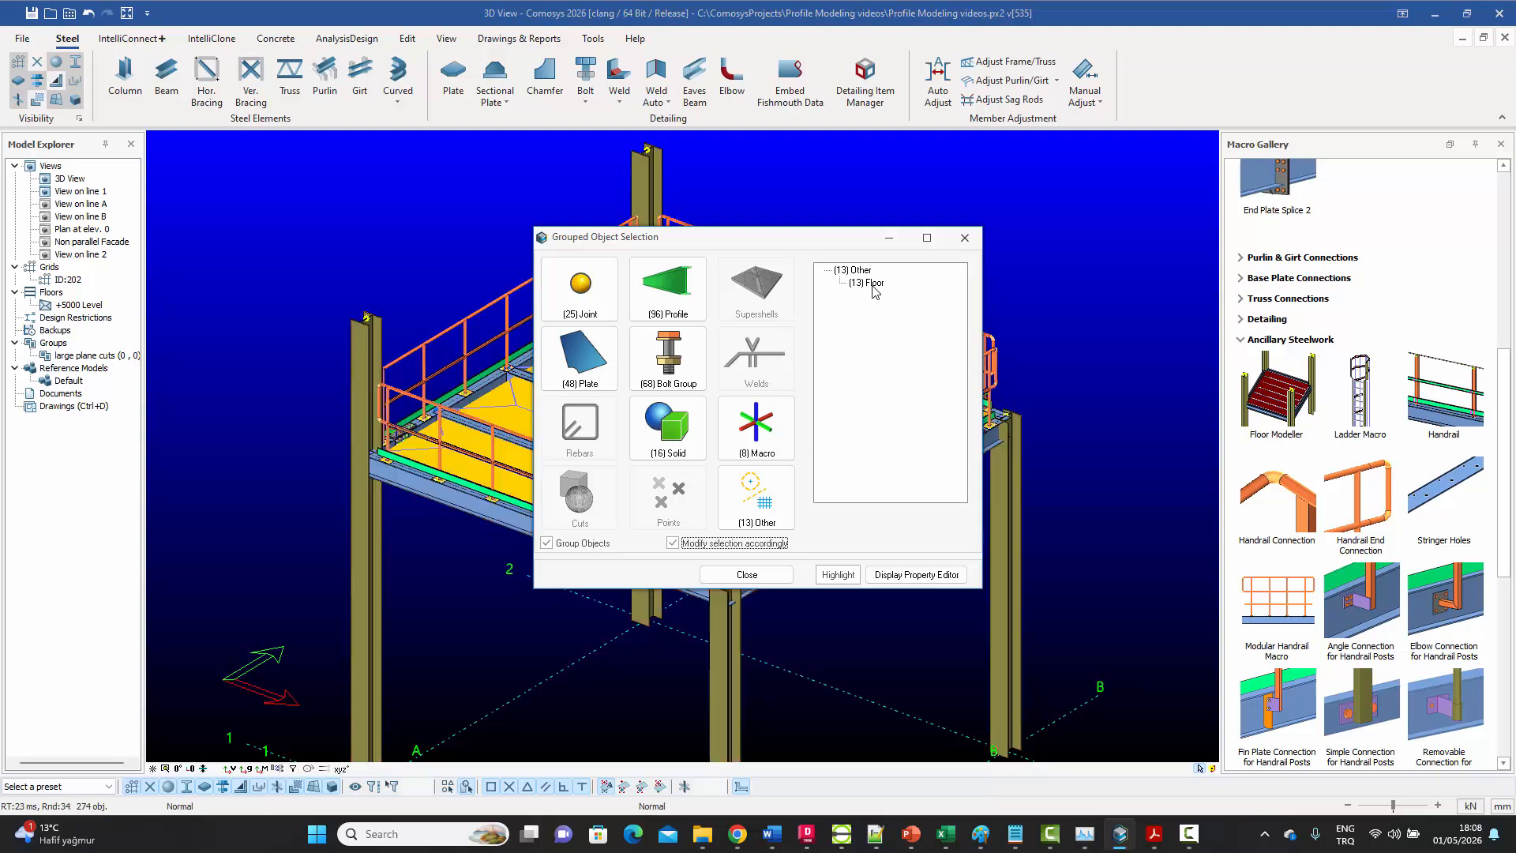
left_click_drag(840, 239, 1193, 260)
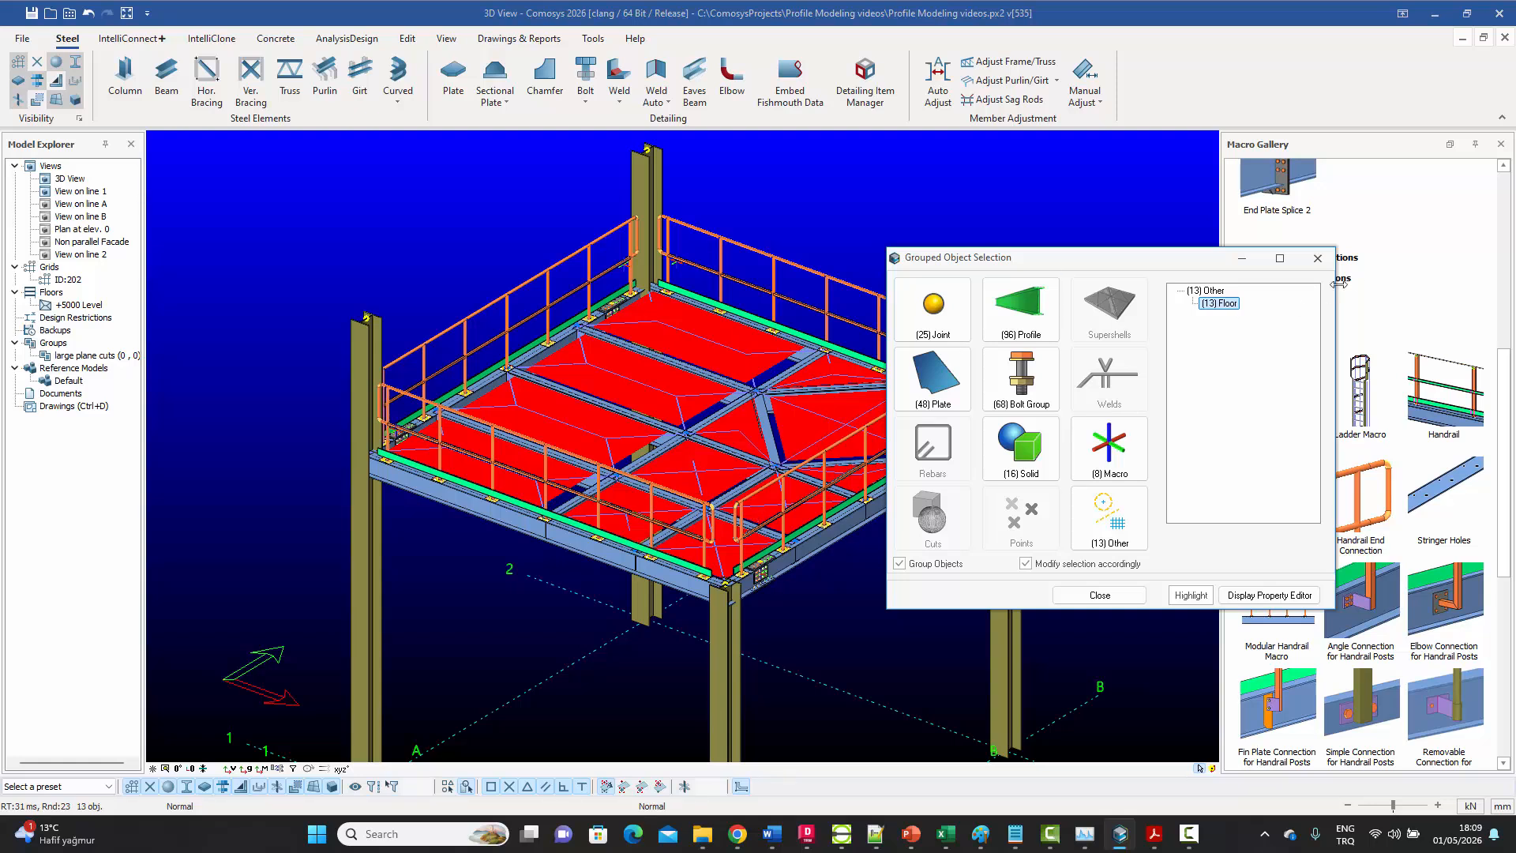
left_click(1318, 258)
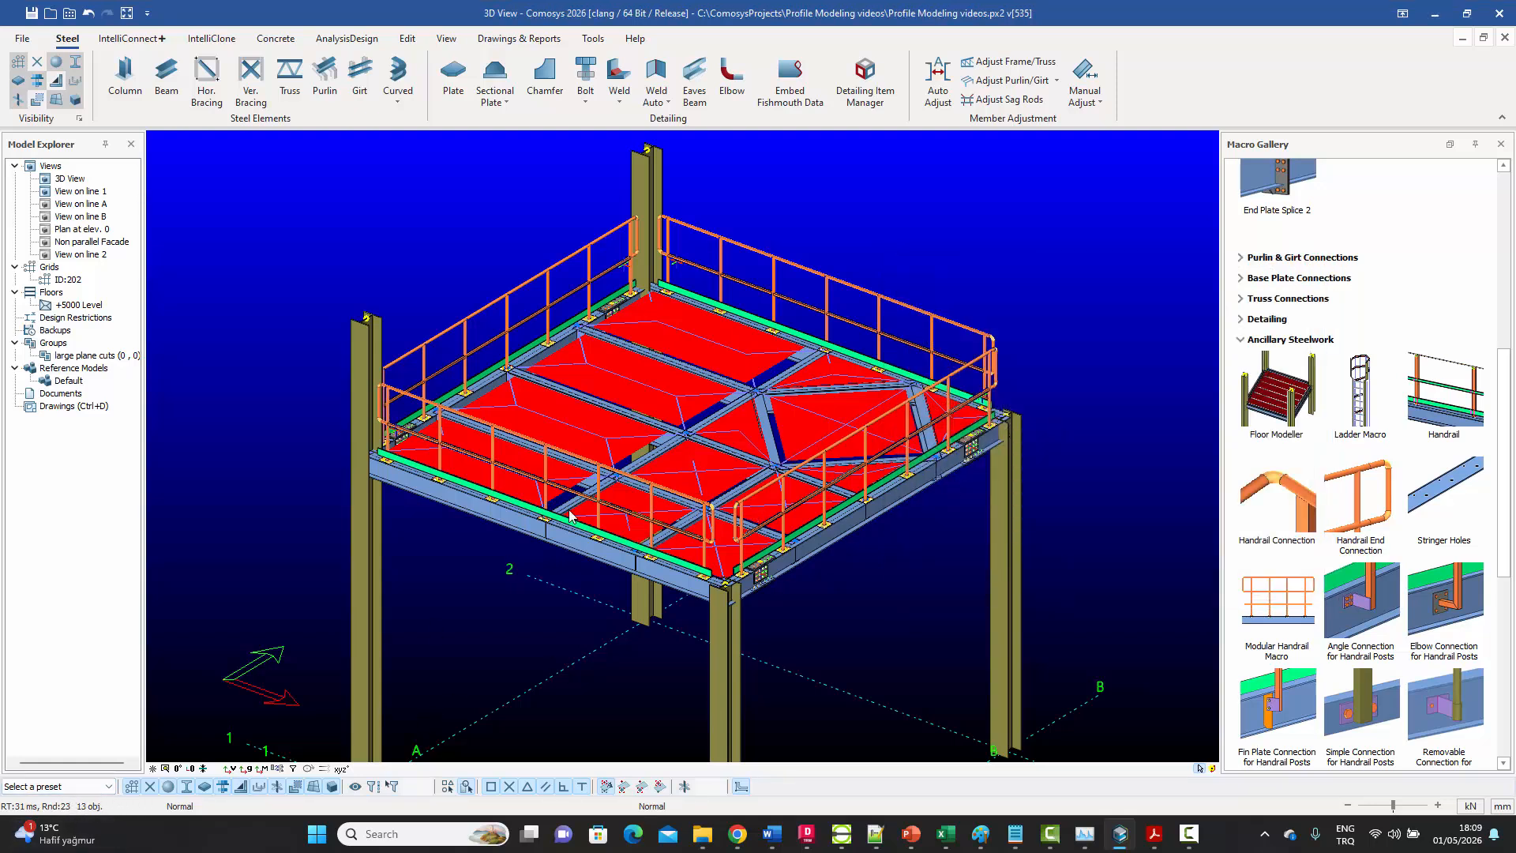
- Inspect the selected floor polygons' edges near the corner column, the splice plates and the handrail post end plates
middle_click_drag(623, 518, 746, 397)
scroll(745, 397, "up", 5)
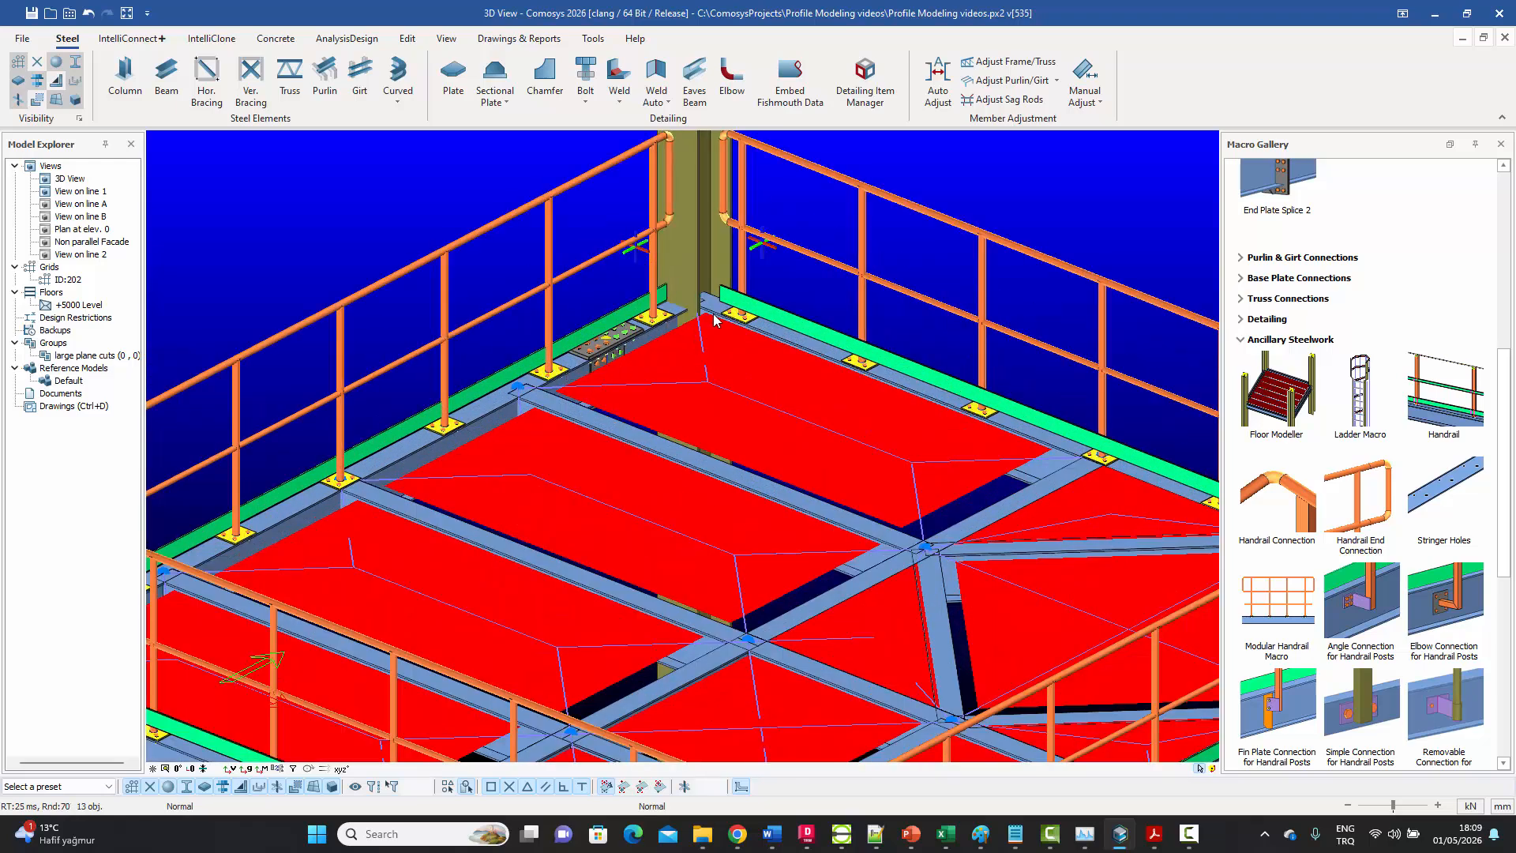
scroll(714, 319, "up", 3)
scroll(654, 409, "down", 3)
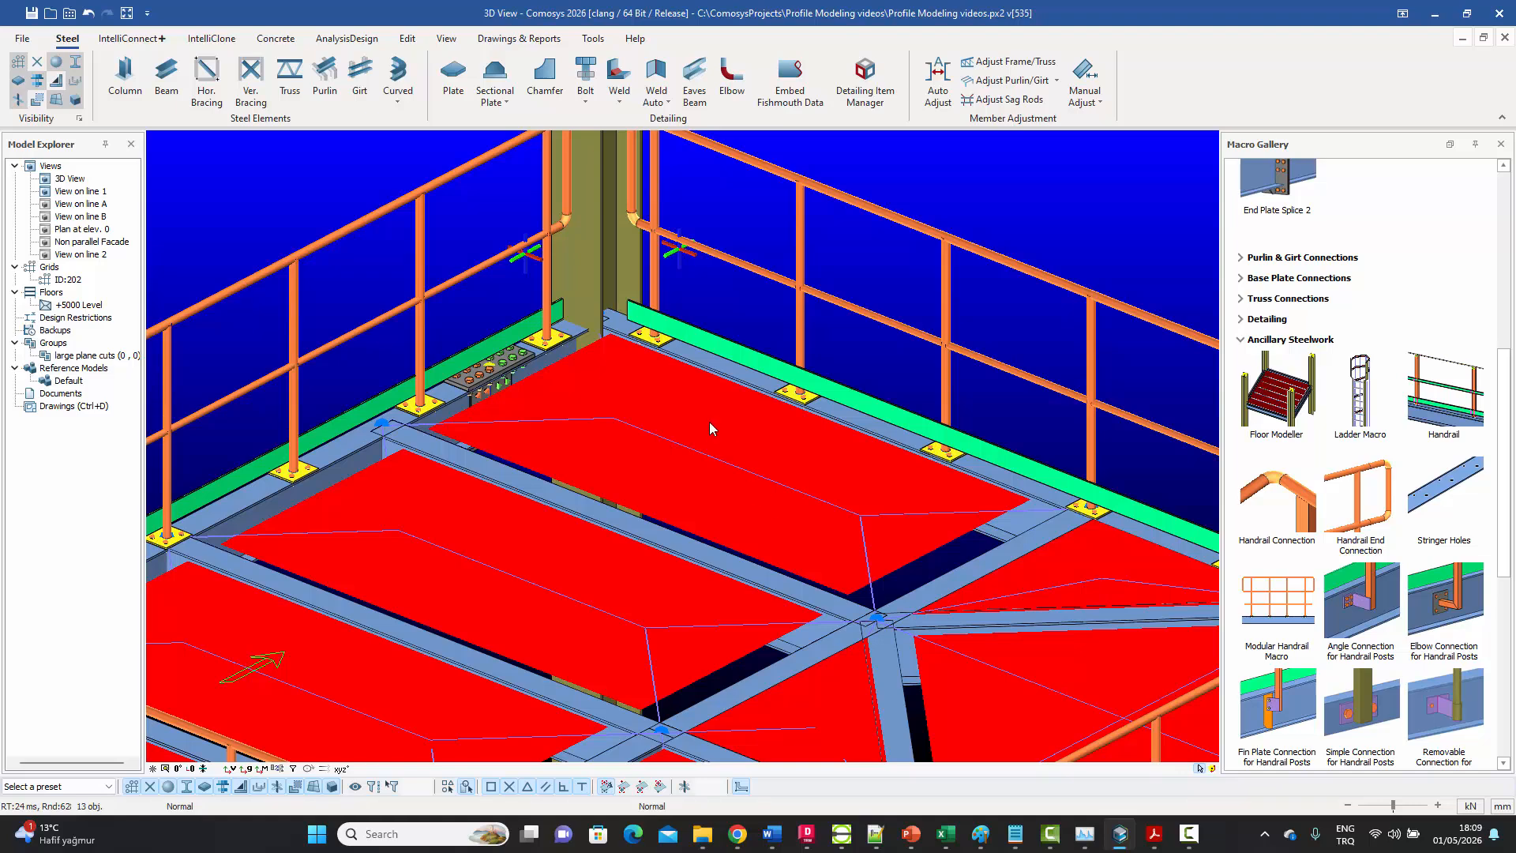
scroll(671, 356, "up", 5)
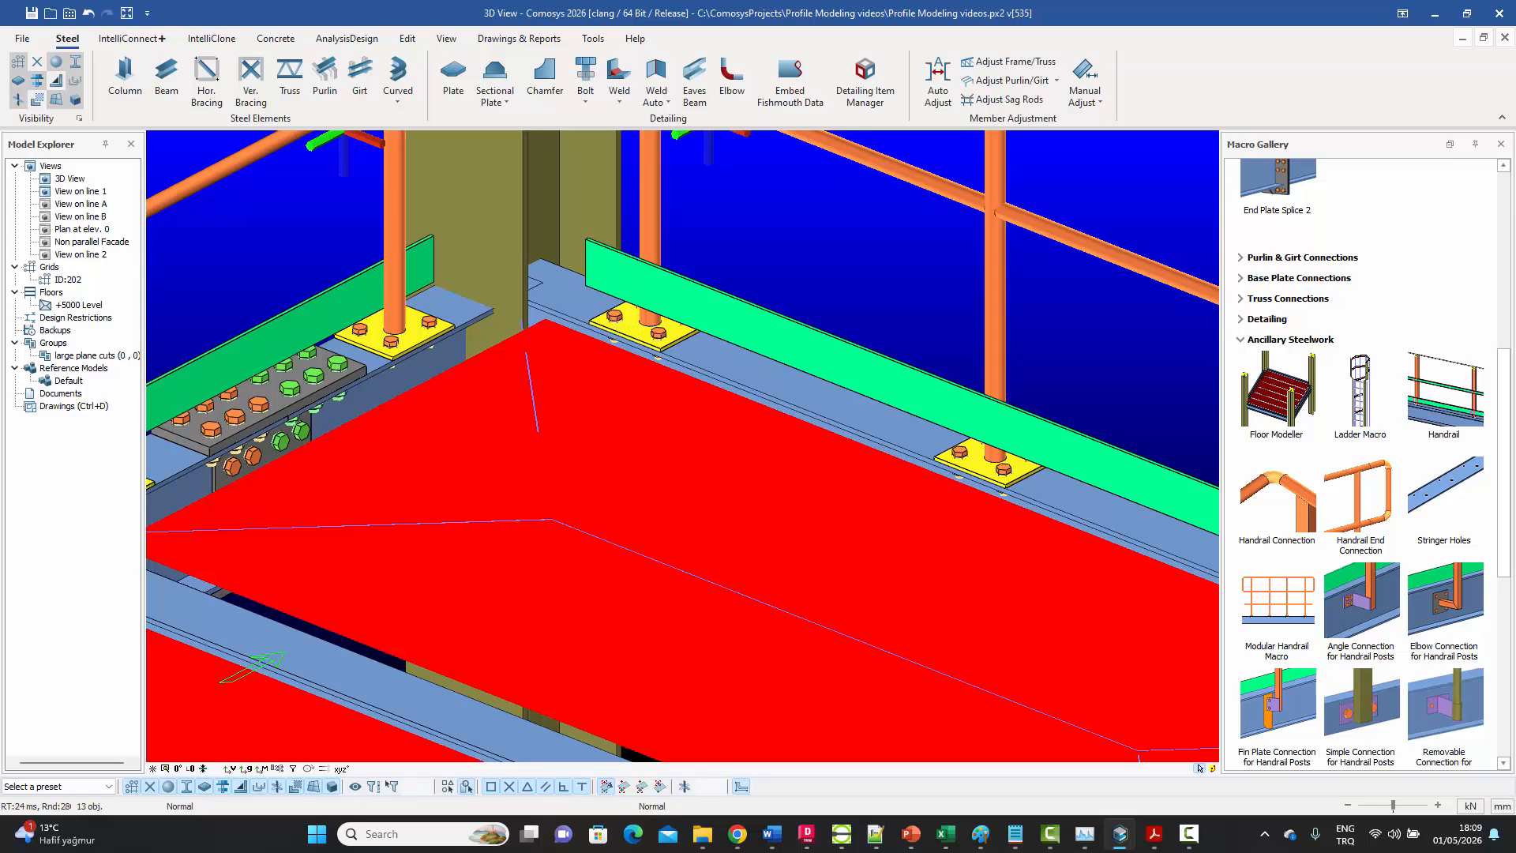
- Apply the Floor Modeller macro with its existing settings to the selected +5000 Level floor polygons to create plates and stiffeners
scroll(644, 328, "down", 10)
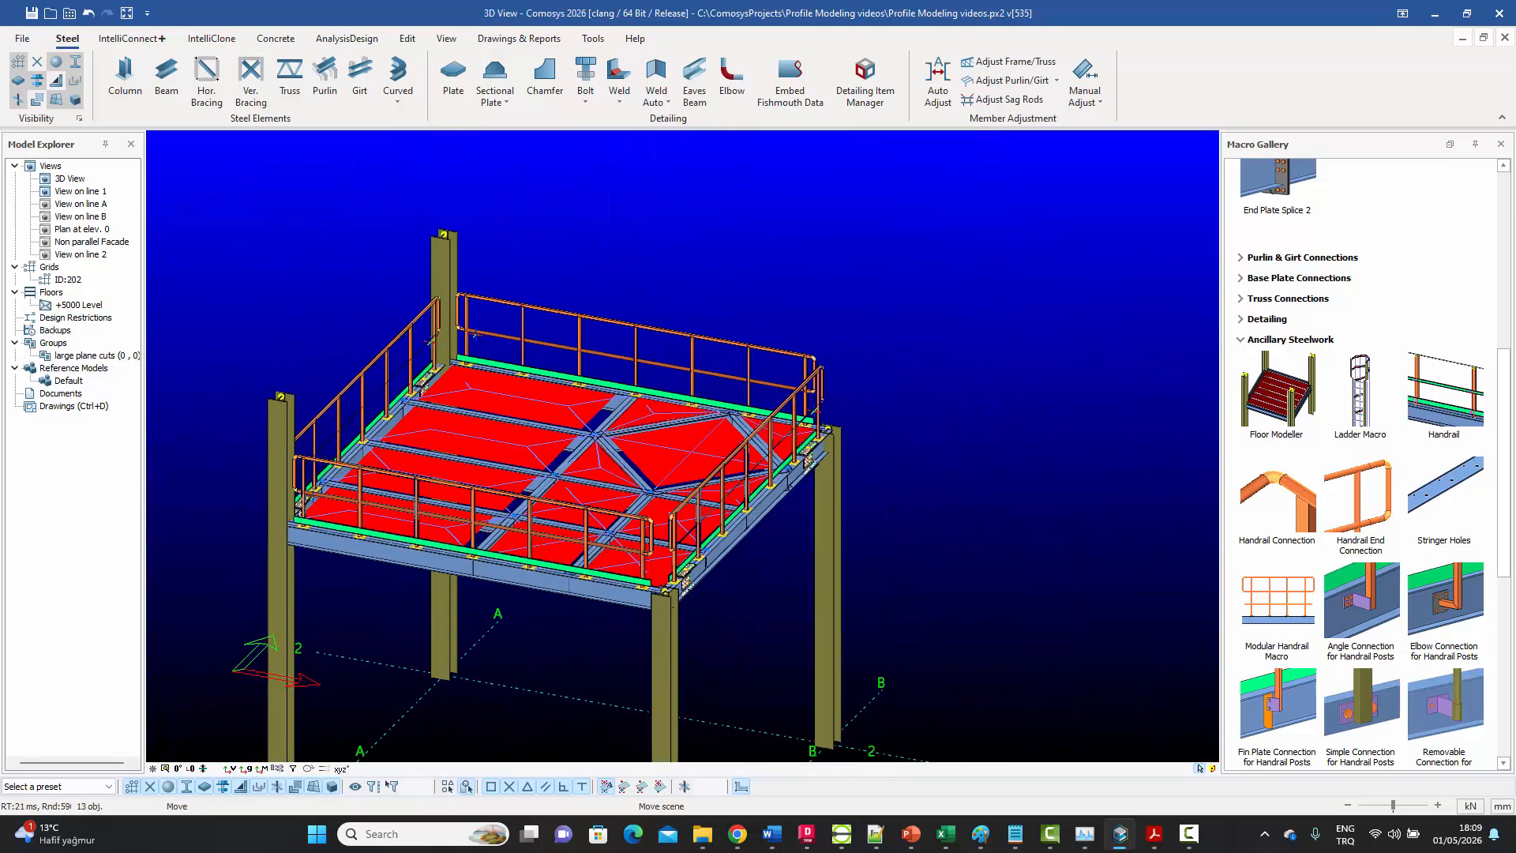
middle_click_drag(644, 328, 699, 284)
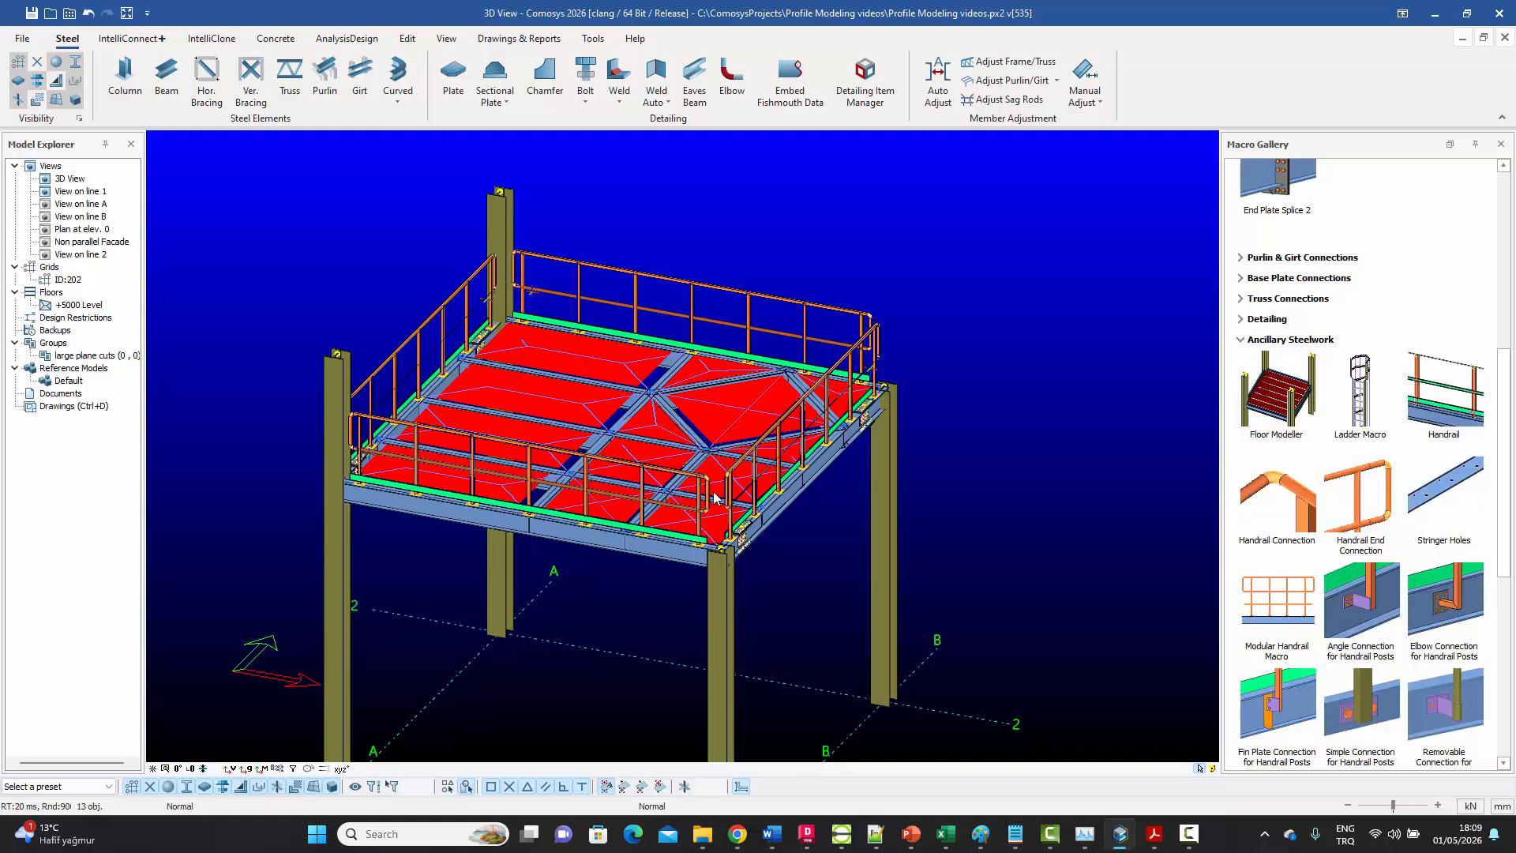
mouse_move(1282, 397)
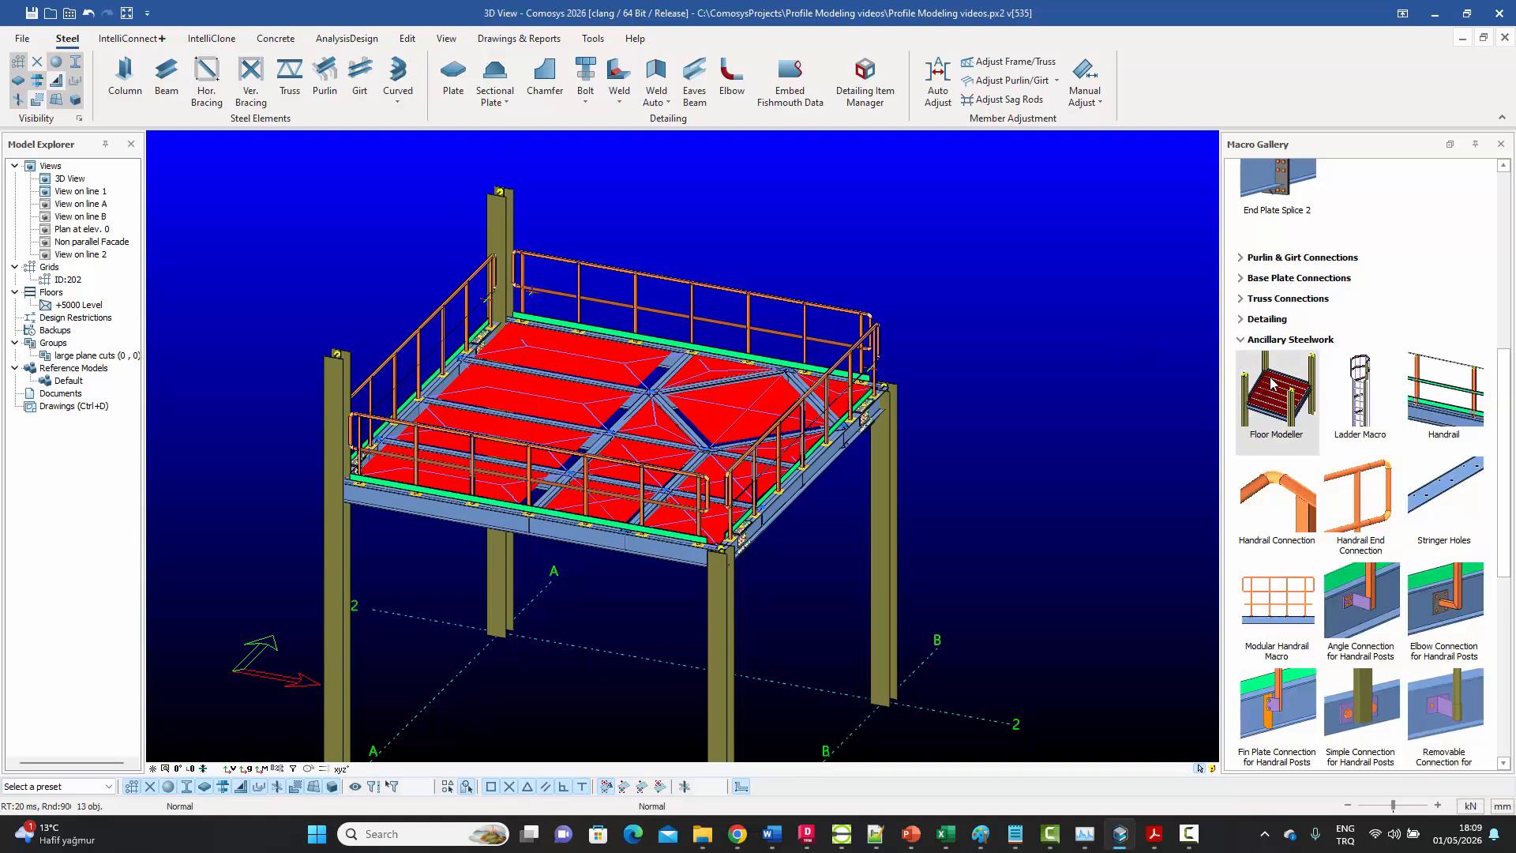
double_click(1273, 385)
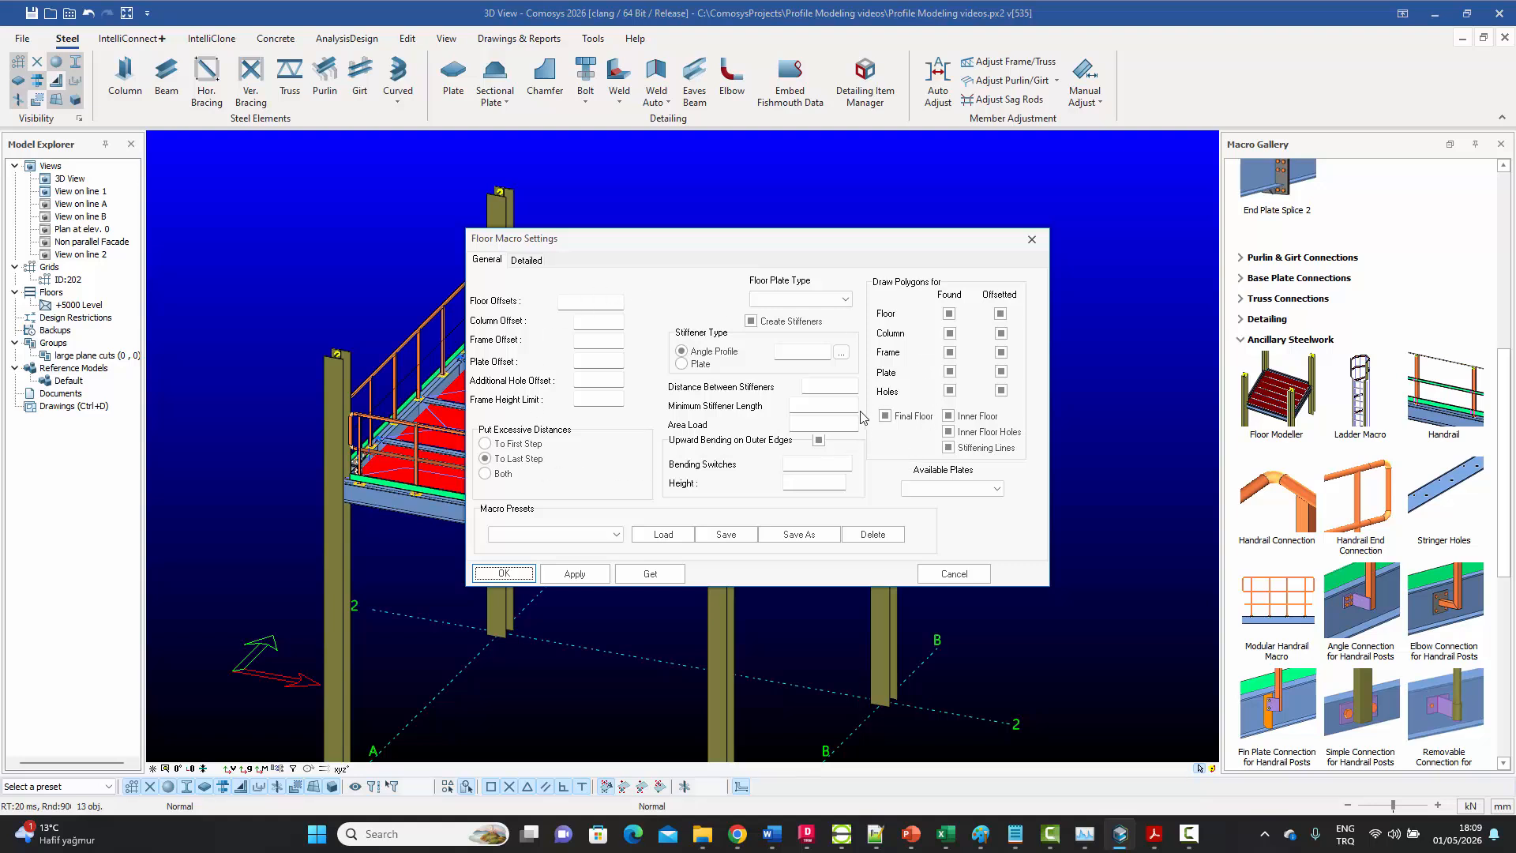
left_click(1033, 243)
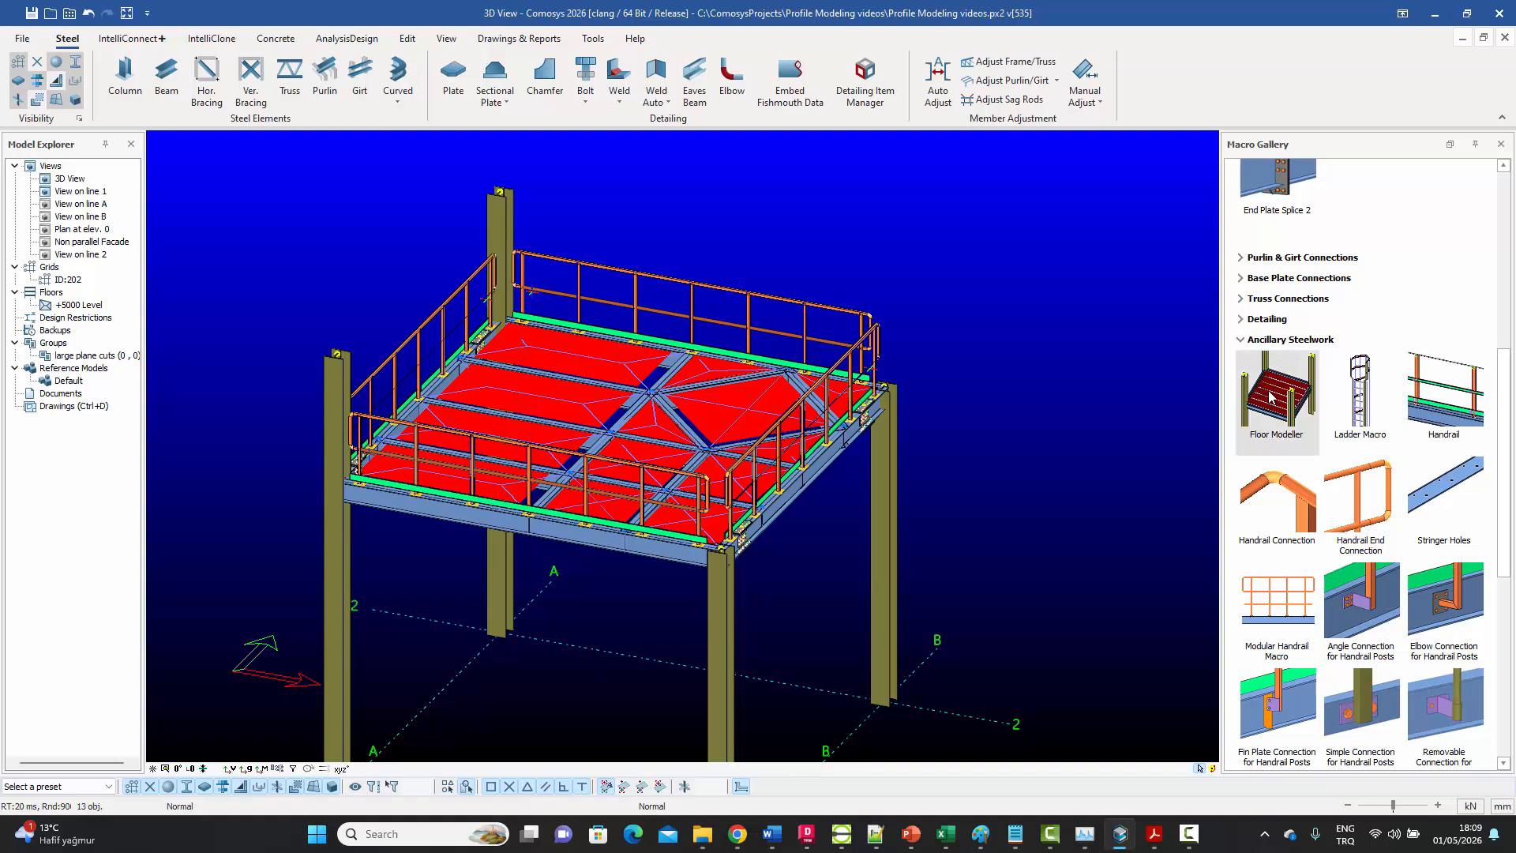
left_click(1104, 388)
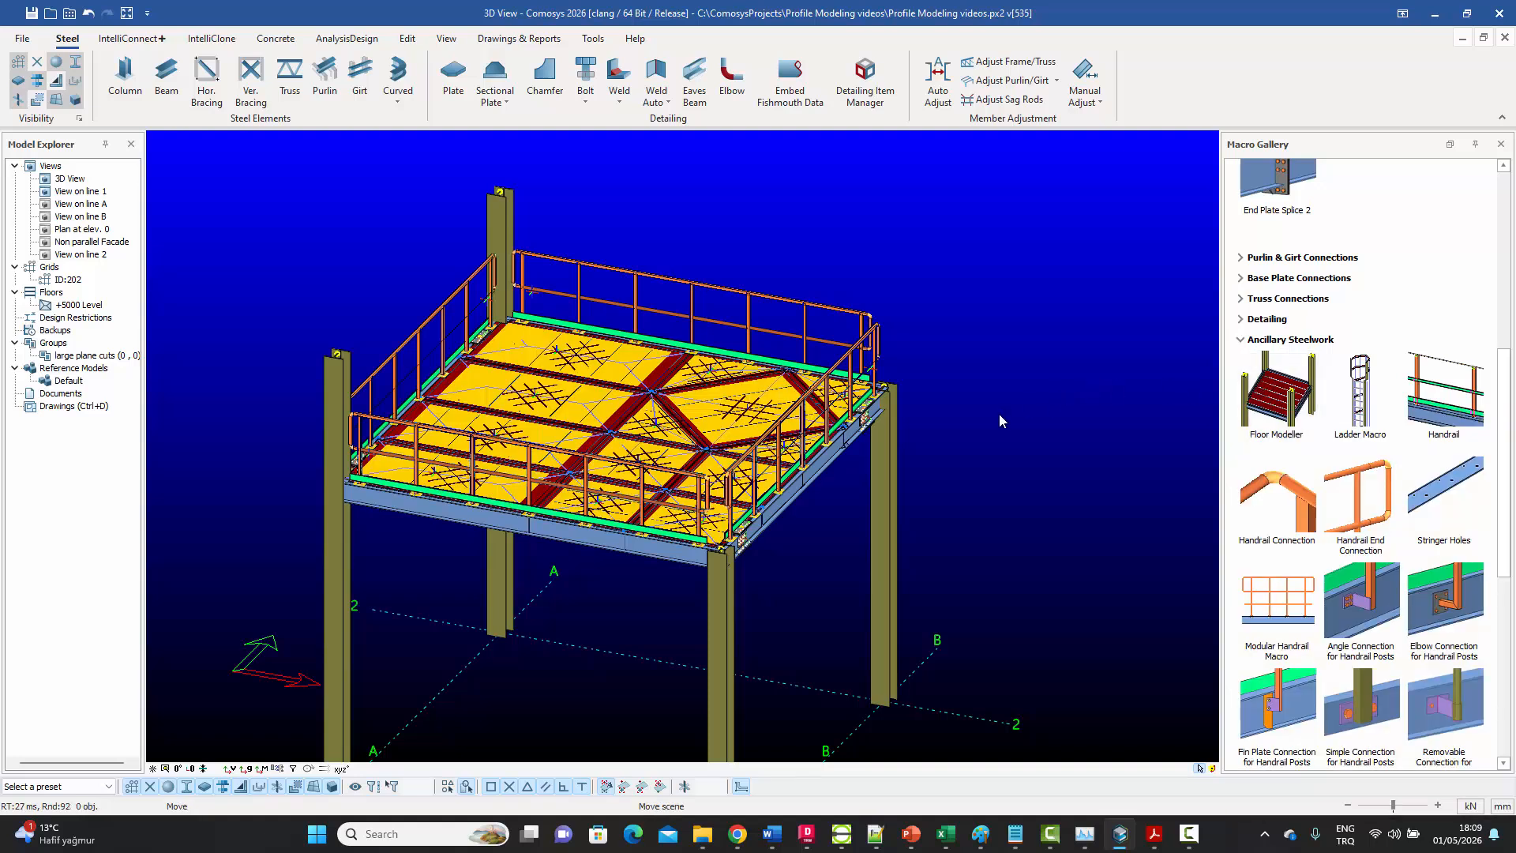
- Examine how the generated floor plates are cut around the corner column and the handrail post end plates
middle_click_drag(998, 414, 1026, 419)
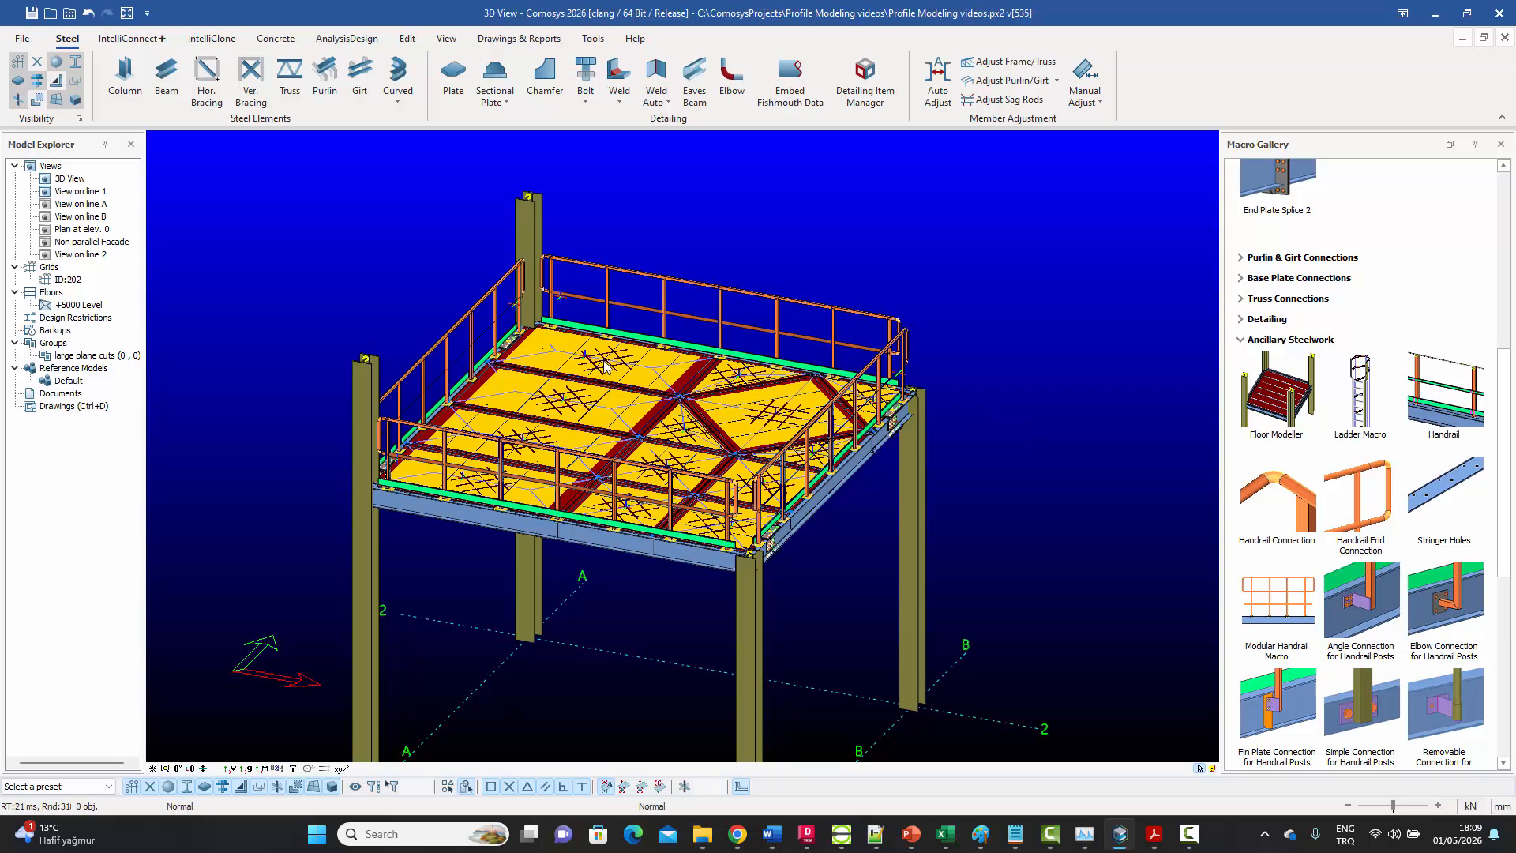
scroll(608, 365, "up", 5)
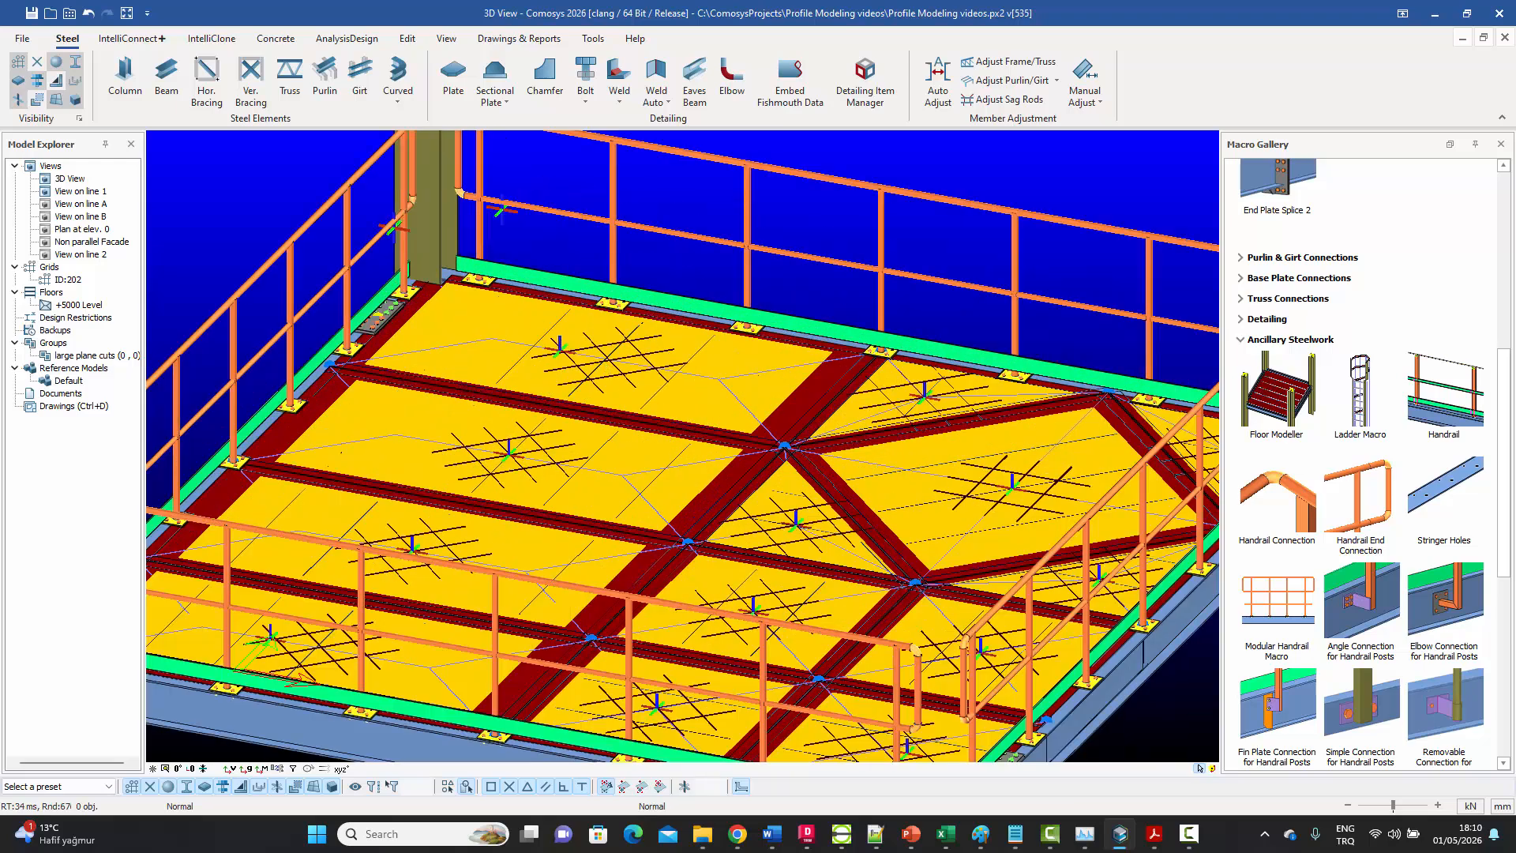
scroll(615, 360, "up", 5)
middle_click_drag(327, 173, 585, 335)
scroll(498, 309, "up", 3)
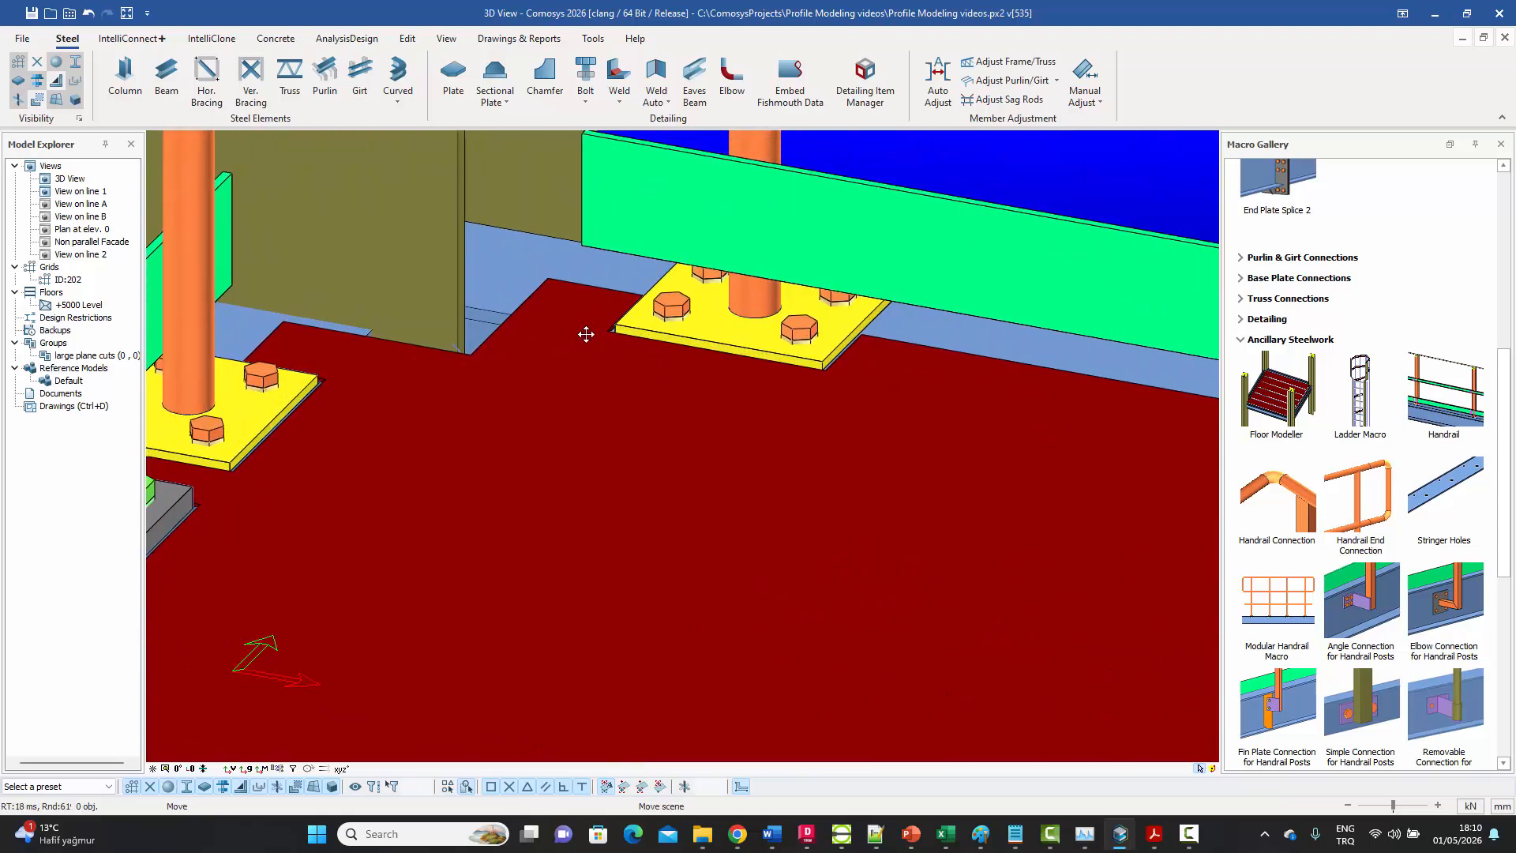
scroll(654, 320, "down", 5)
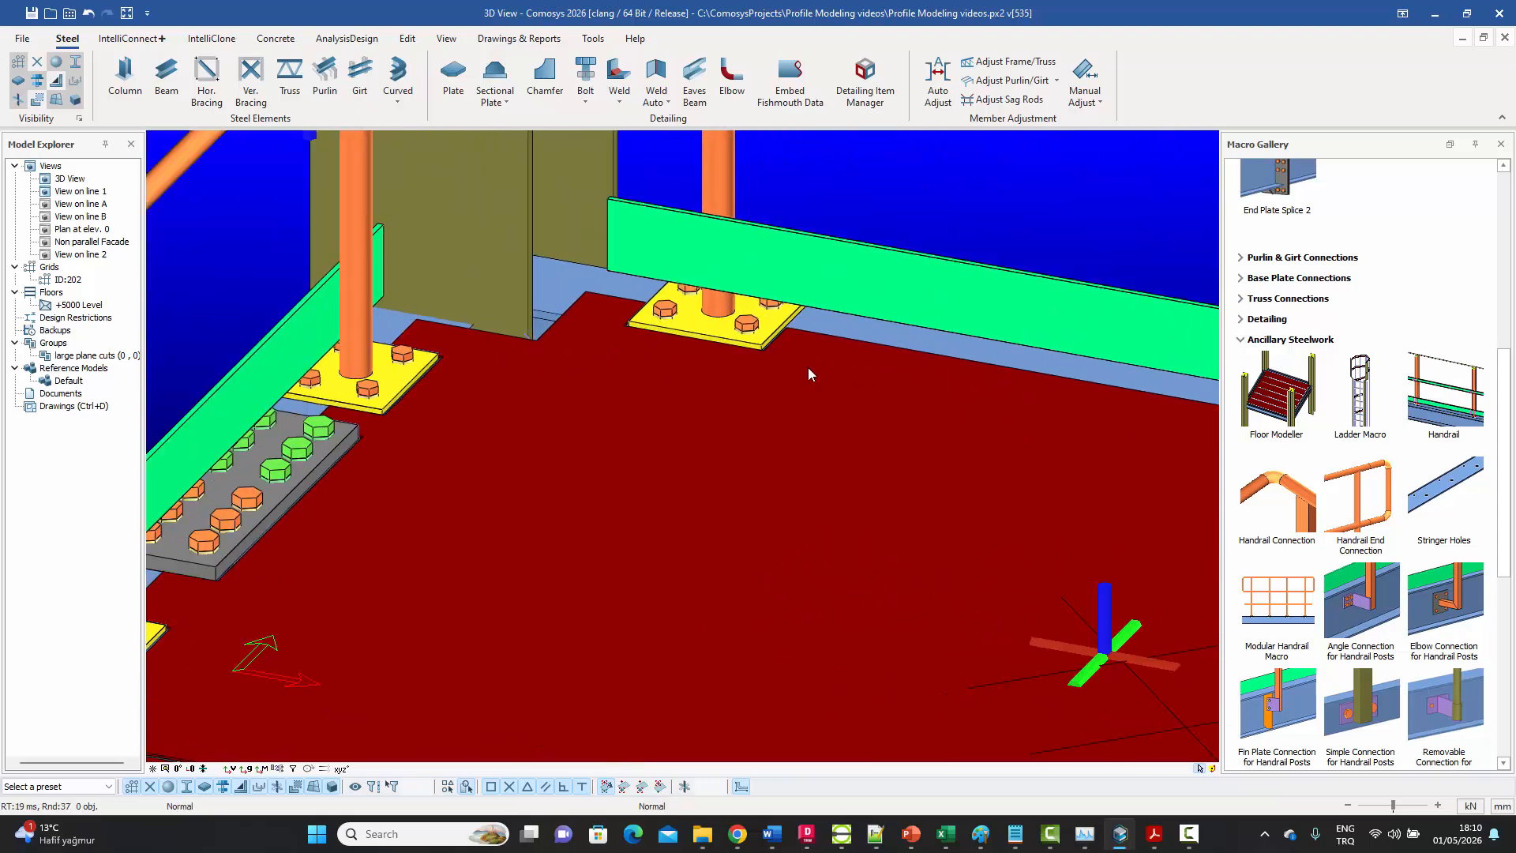
scroll(808, 367, "up", 4)
scroll(817, 403, "up", 5)
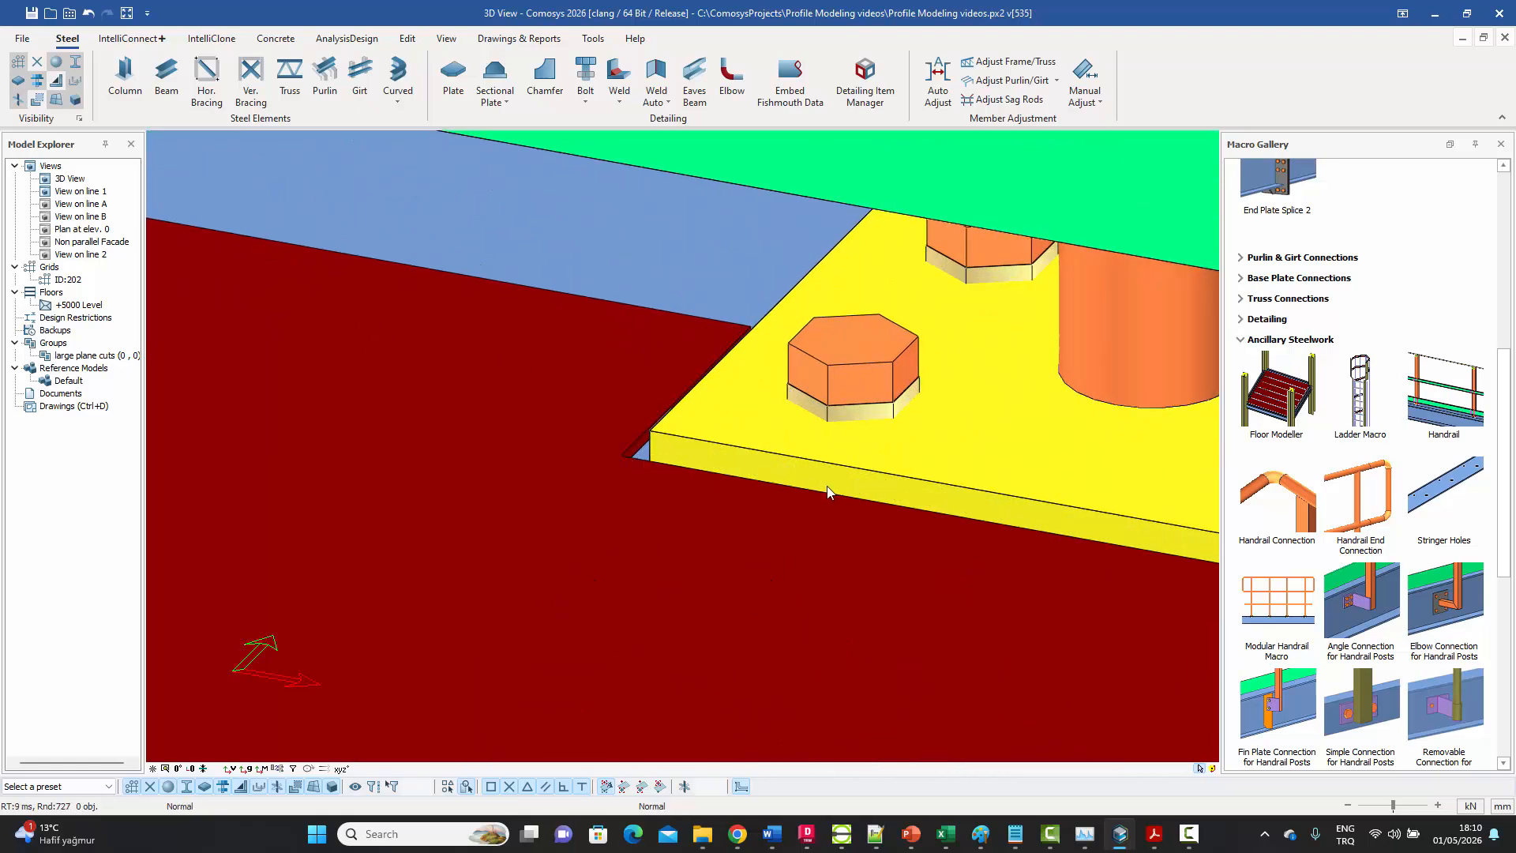
- Examine the floor plate cut-out around the bolted beam splice plate near the corner column
scroll(829, 492, "down", 3)
middle_click_drag(741, 401, 862, 307)
left_click(429, 391)
middle_click_drag(430, 391, 421, 393, "ctrl")
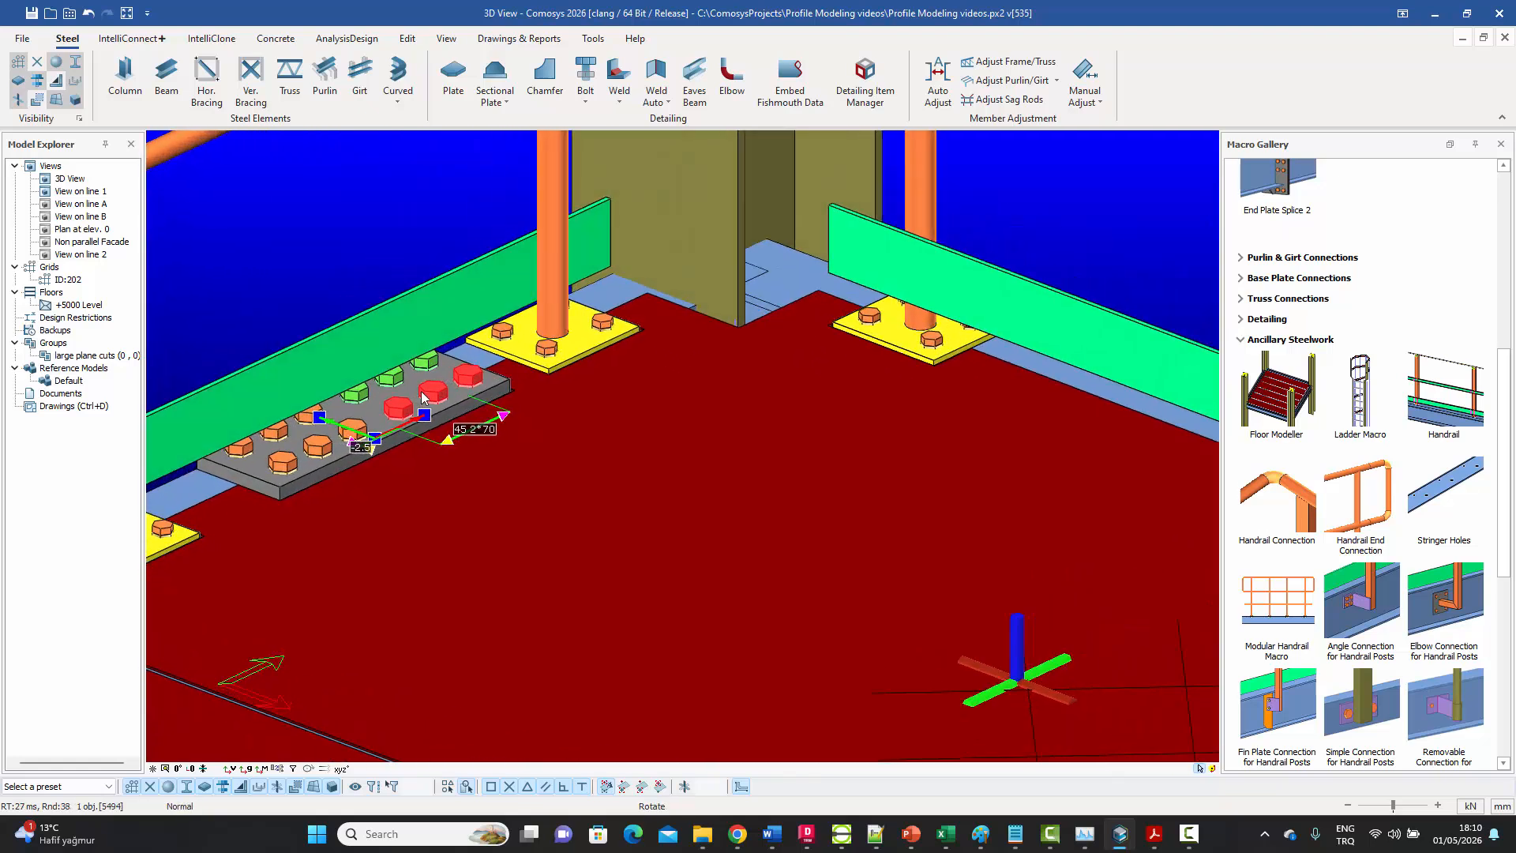
key("Escape")
scroll(510, 395, "up", 3)
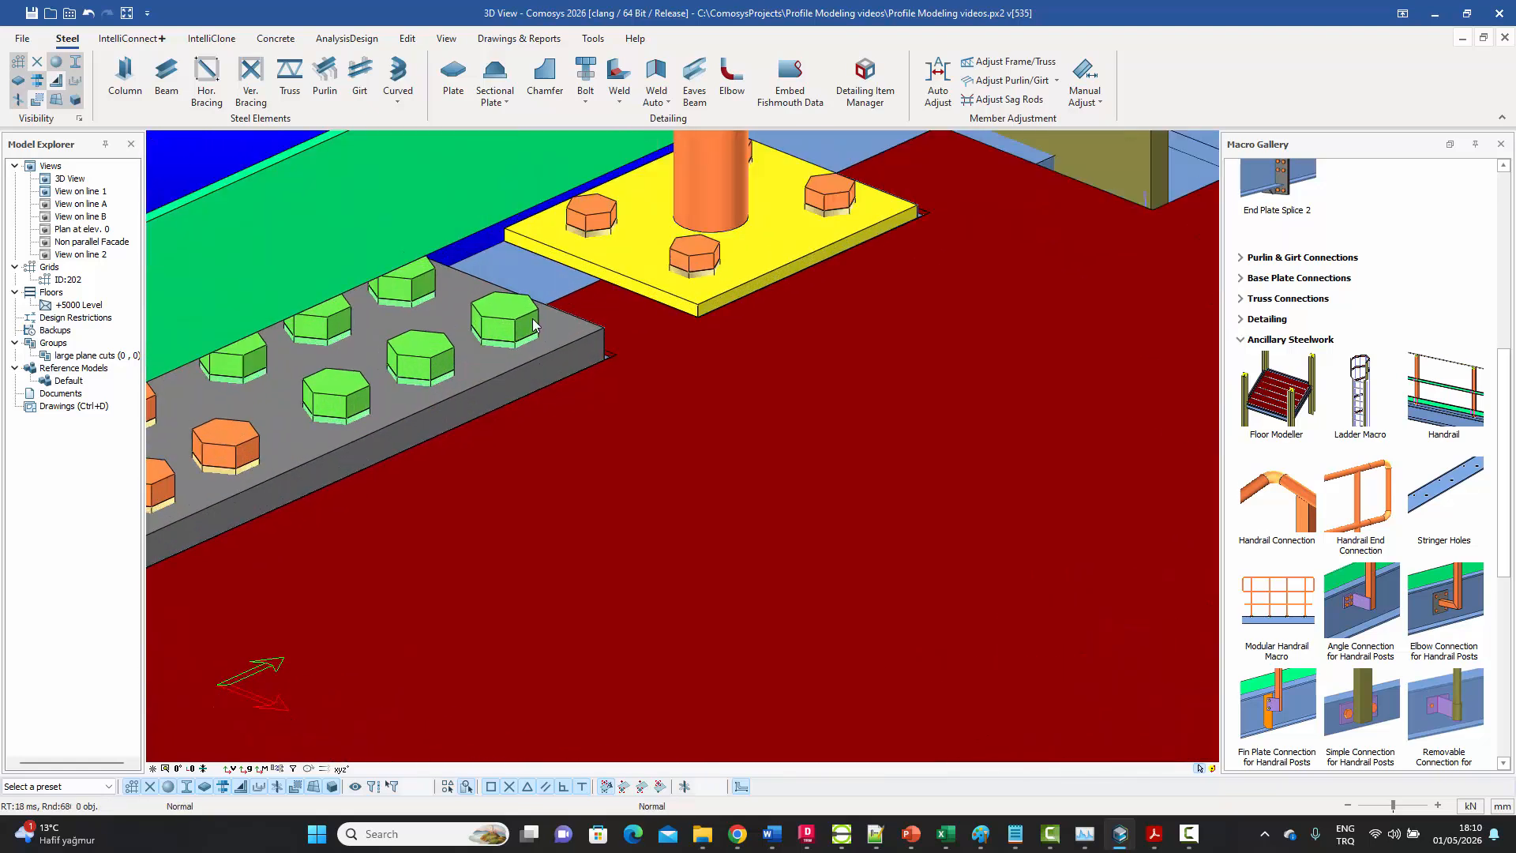
scroll(494, 371, "down", 5)
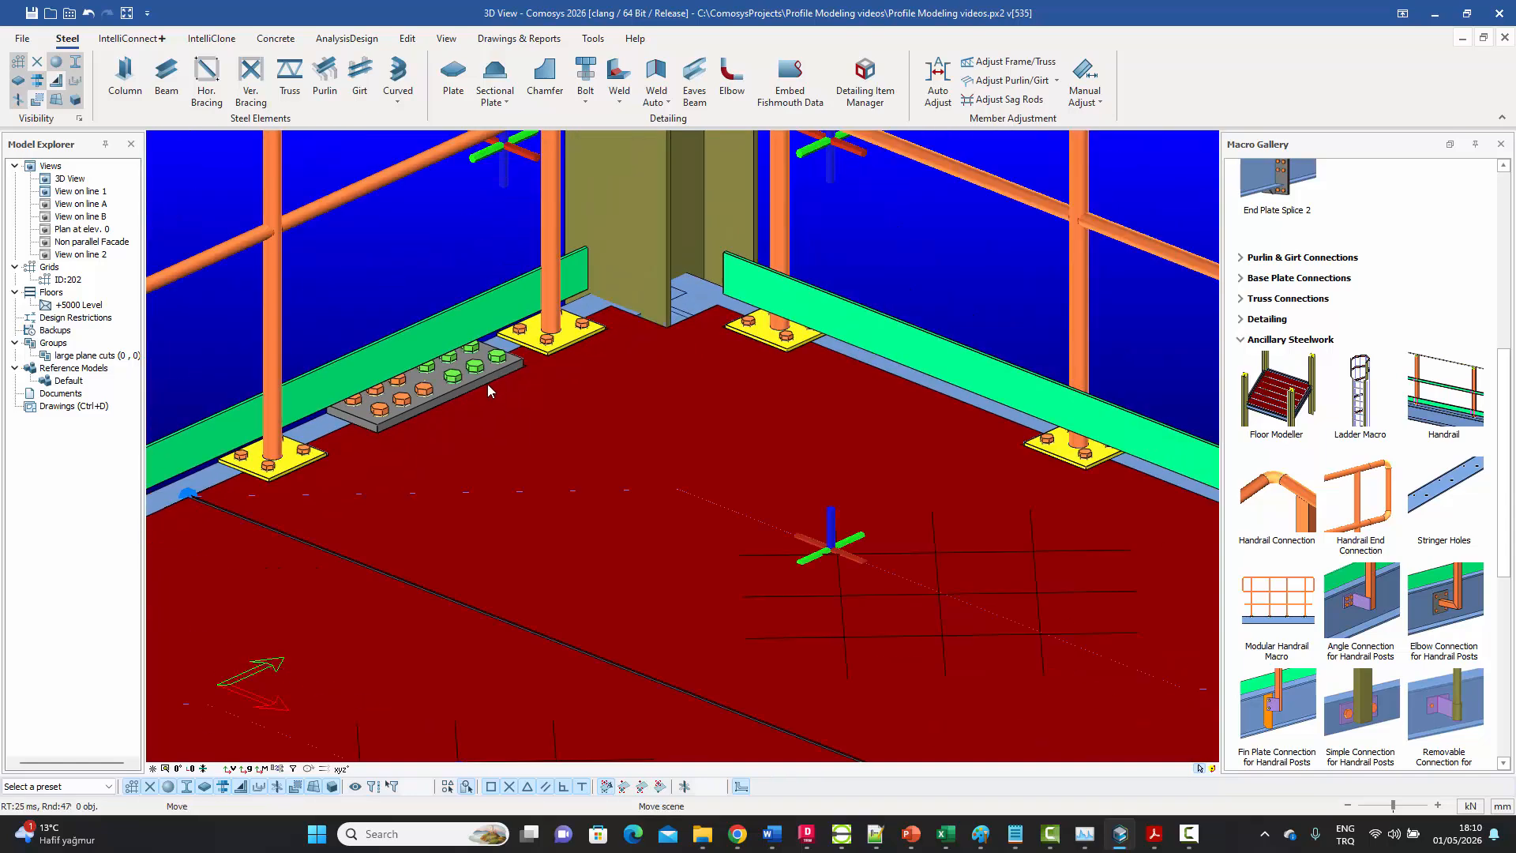
scroll(419, 433, "up", 3)
scroll(419, 433, "down", 5)
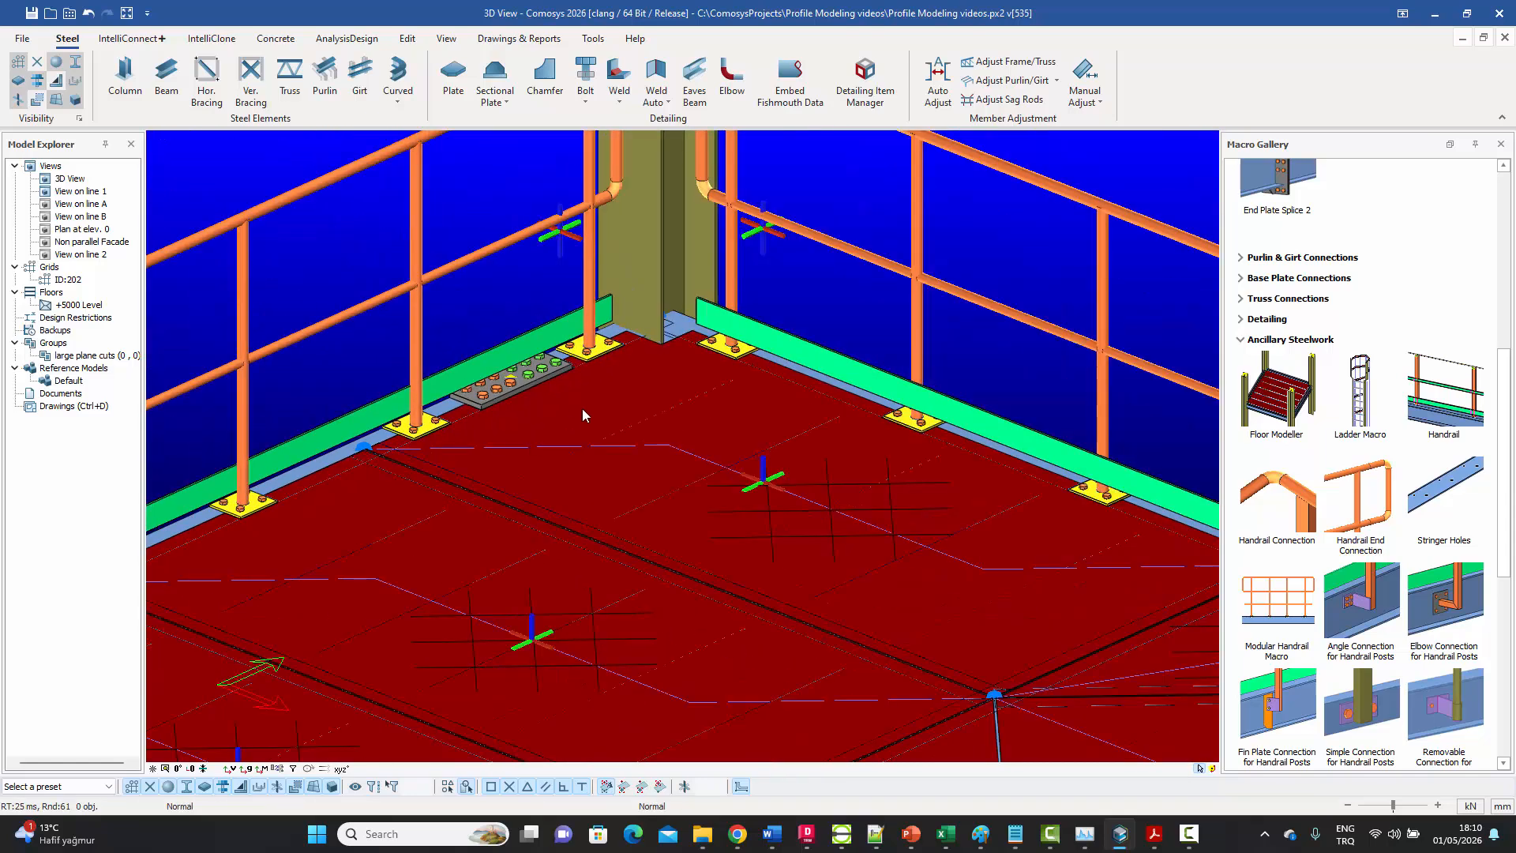
scroll(653, 457, "down", 5)
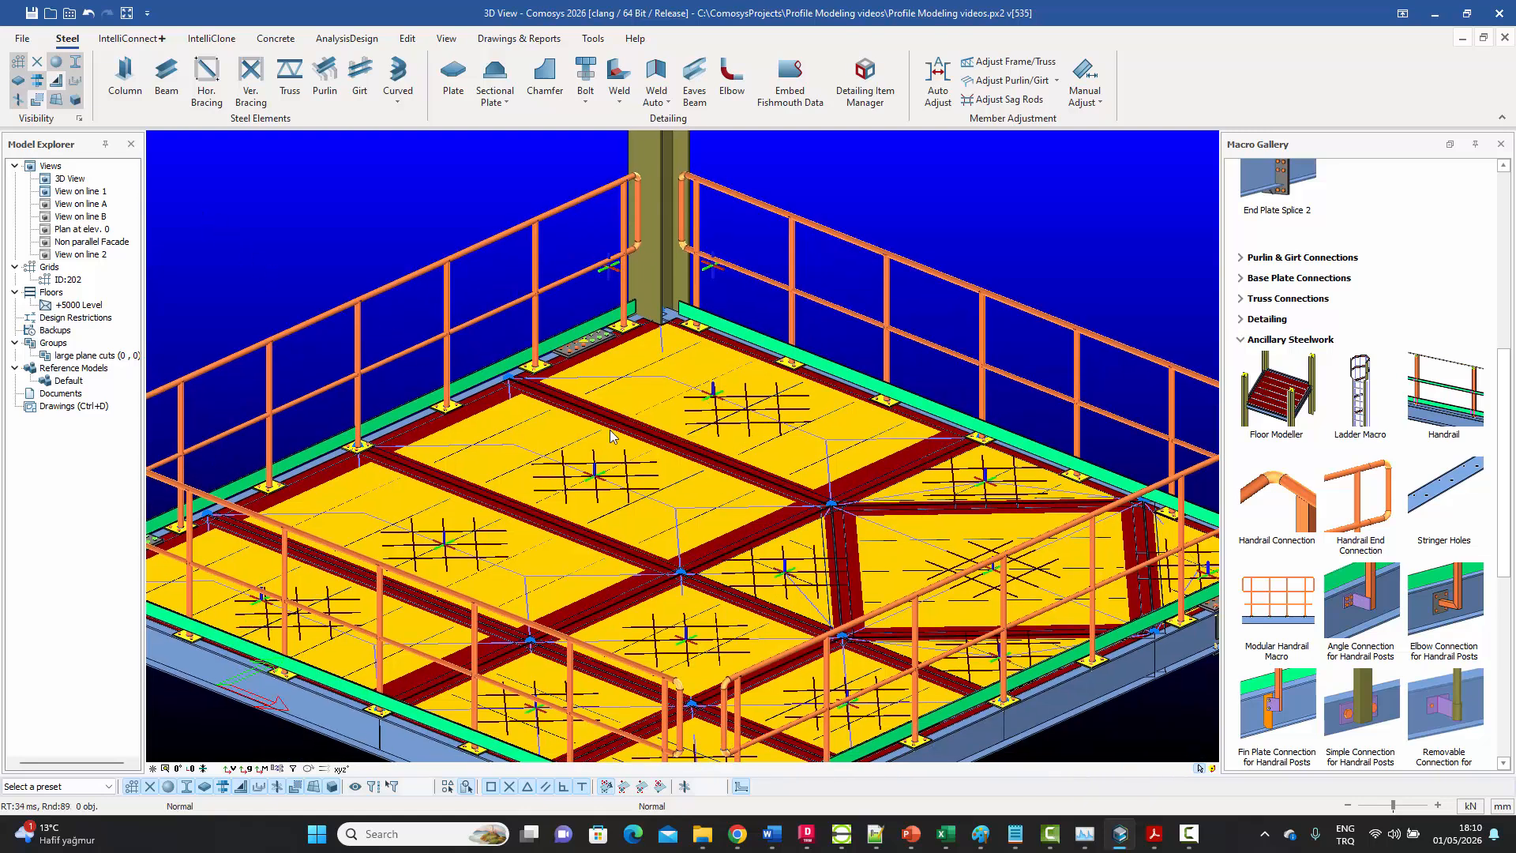
- Turn off the visibility of Floor Polygons so only the modelled floor plates are displayed
left_click(79, 118)
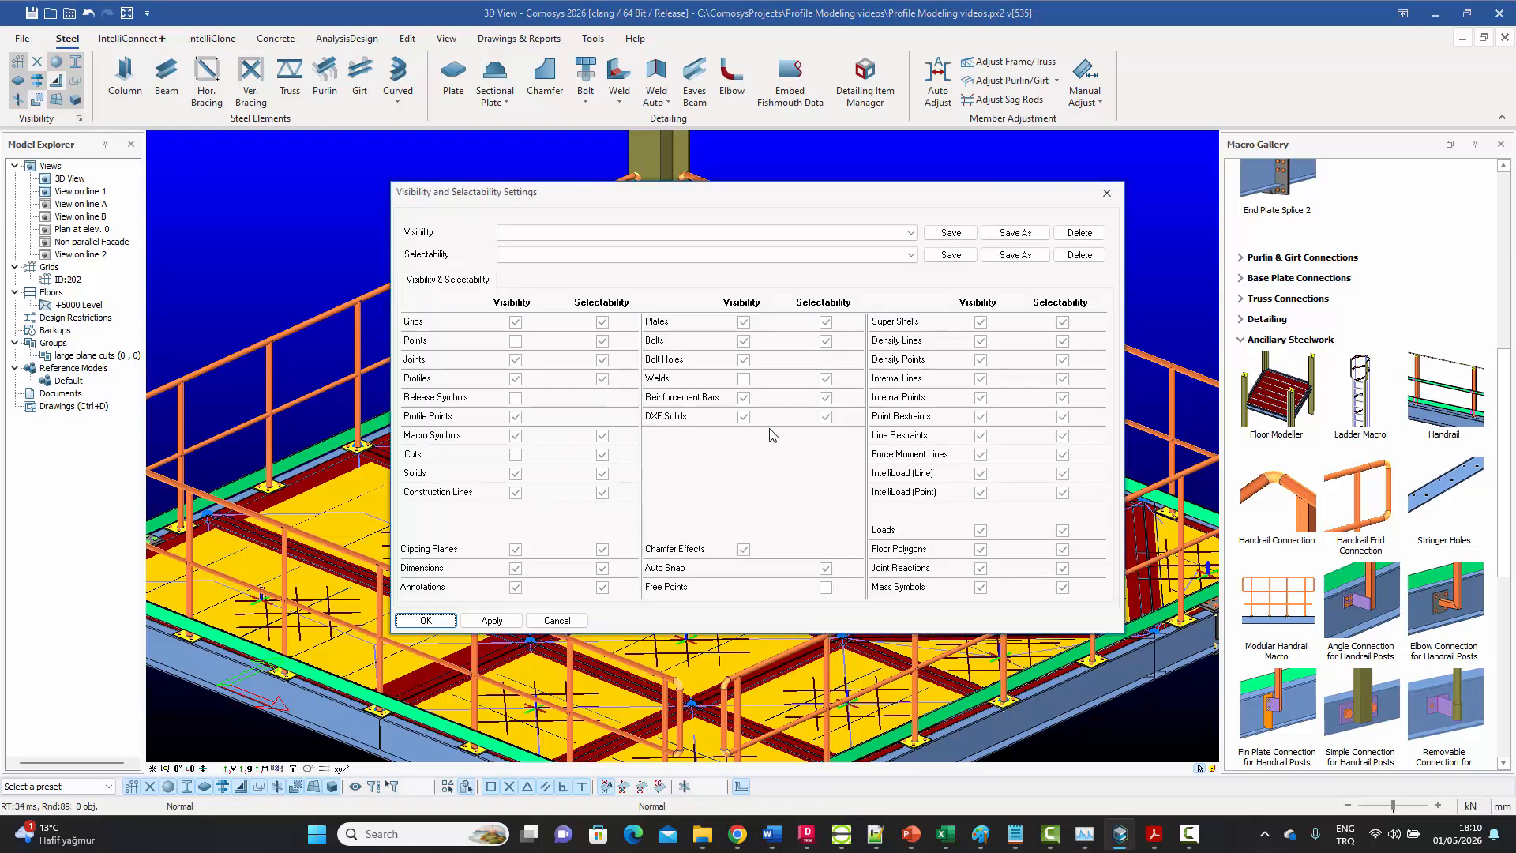
left_click(981, 551)
left_click(427, 621)
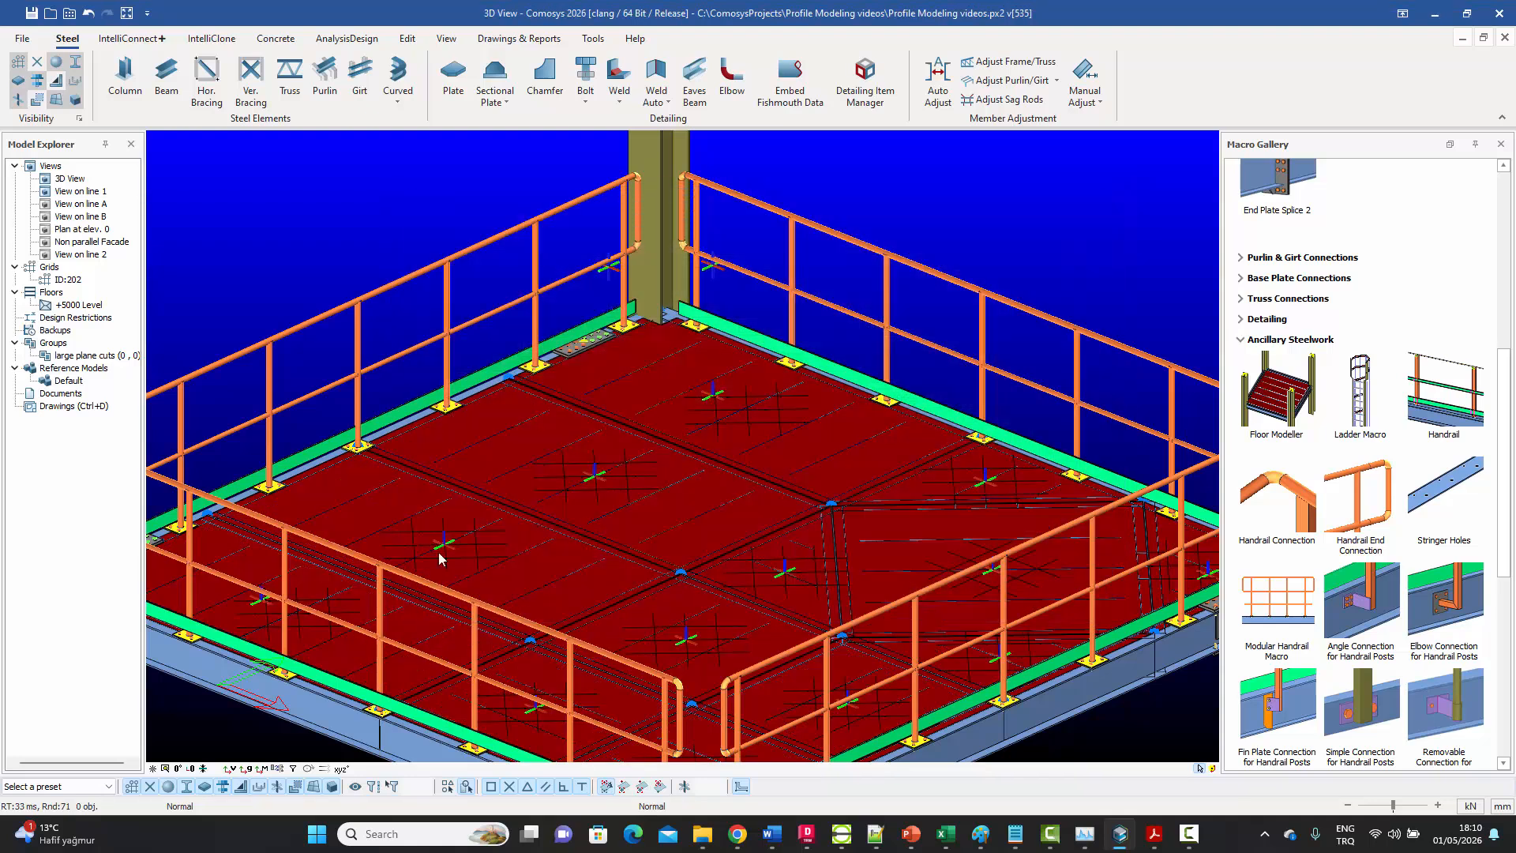
scroll(536, 333, "down", 2)
mouse_move(537, 352)
middle_mouse_down()
mouse_move(551, 374)
mouse_move(532, 356)
middle_mouse_up()
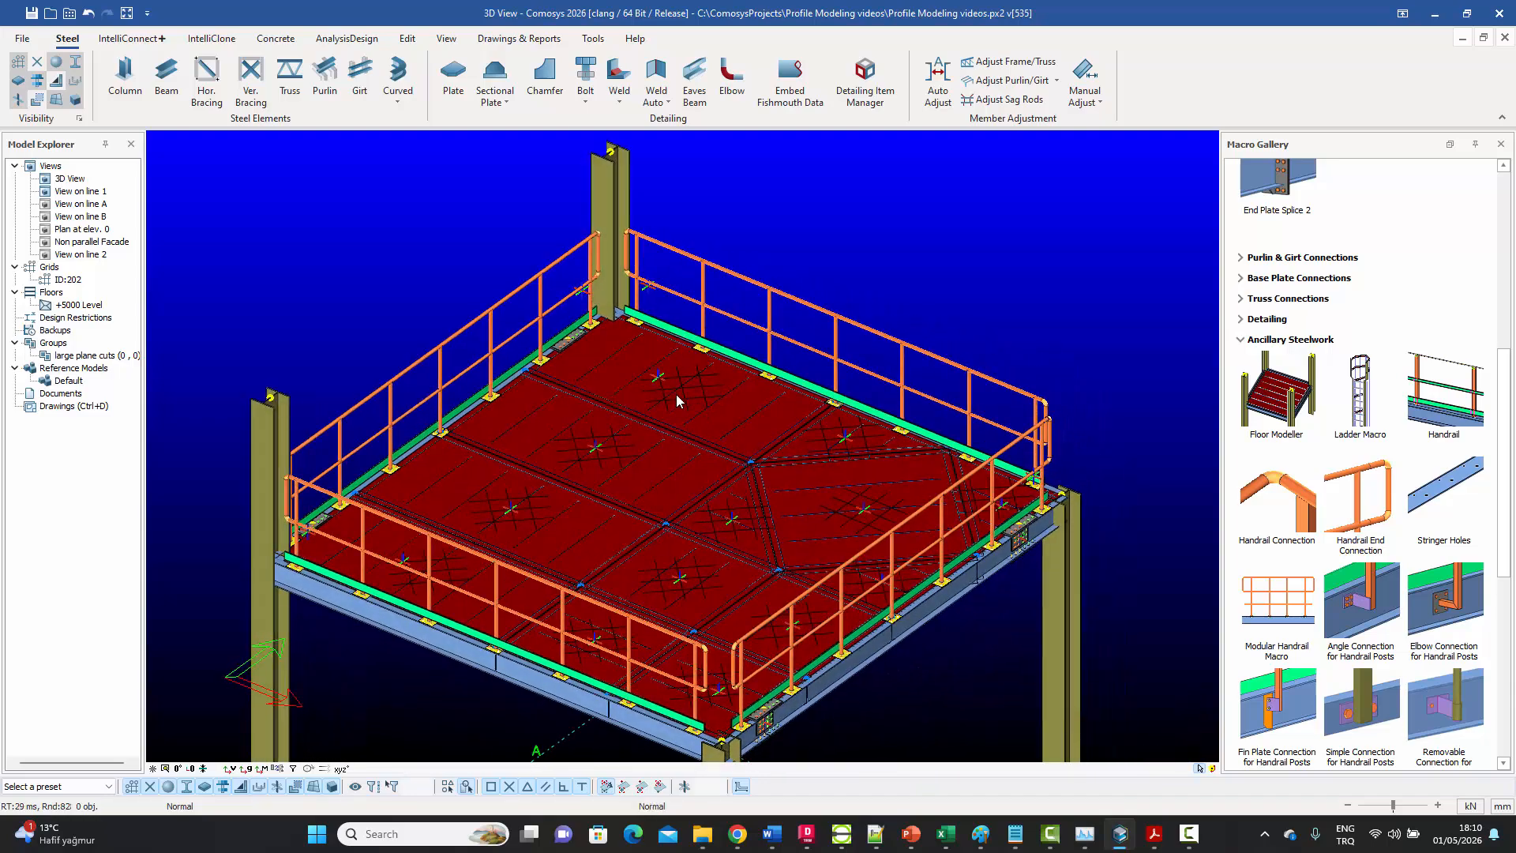
- Isolate the rectangular floor plate at the corner column to examine its notched outline, and restore the full model
scroll(673, 395, "up", 3)
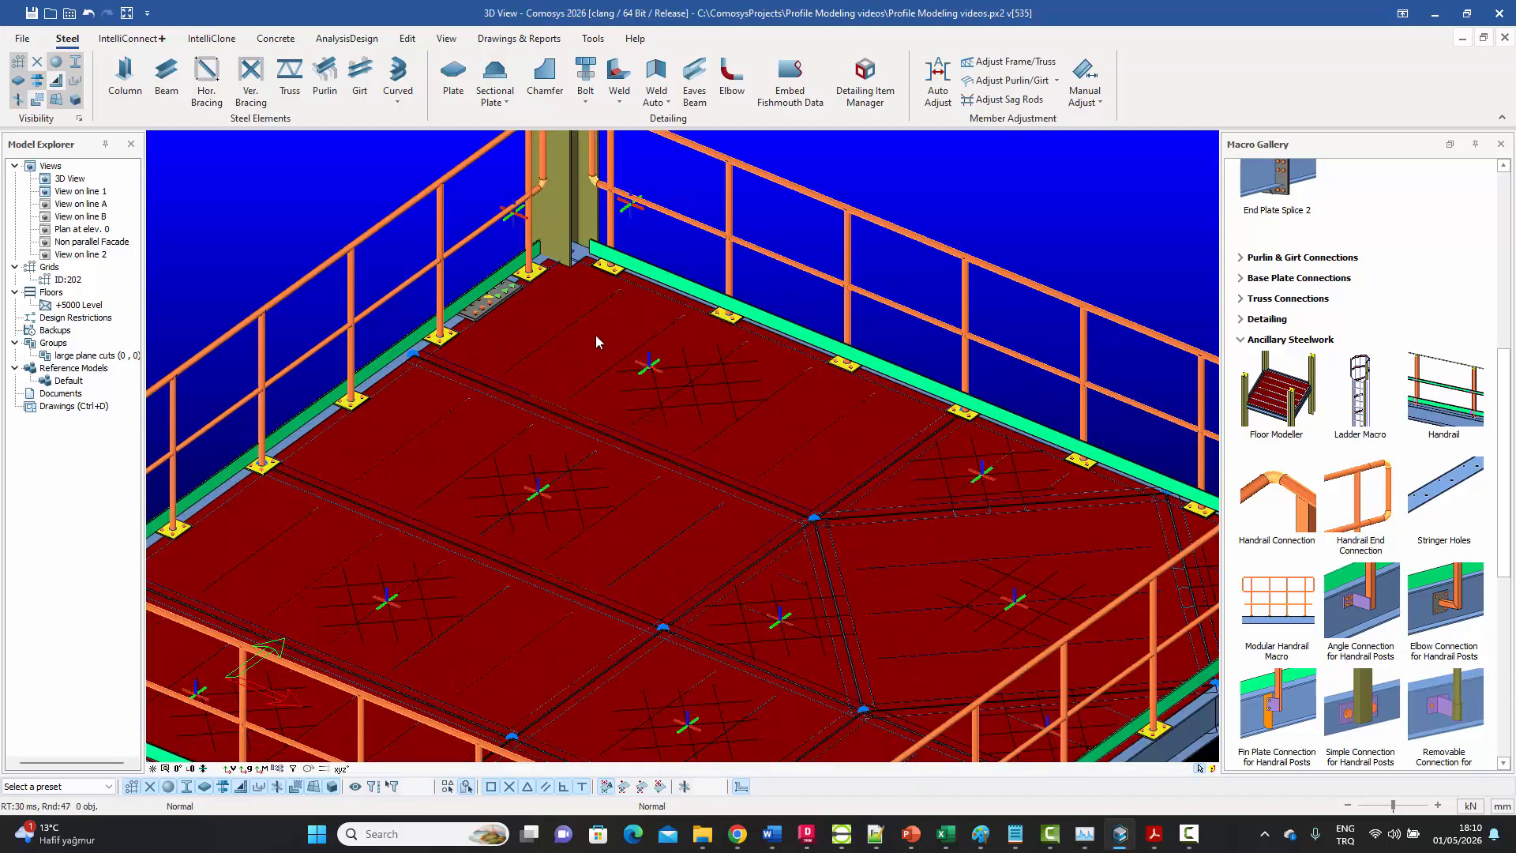
scroll(585, 330, "up", 3)
middle_click_drag(575, 326, 616, 395)
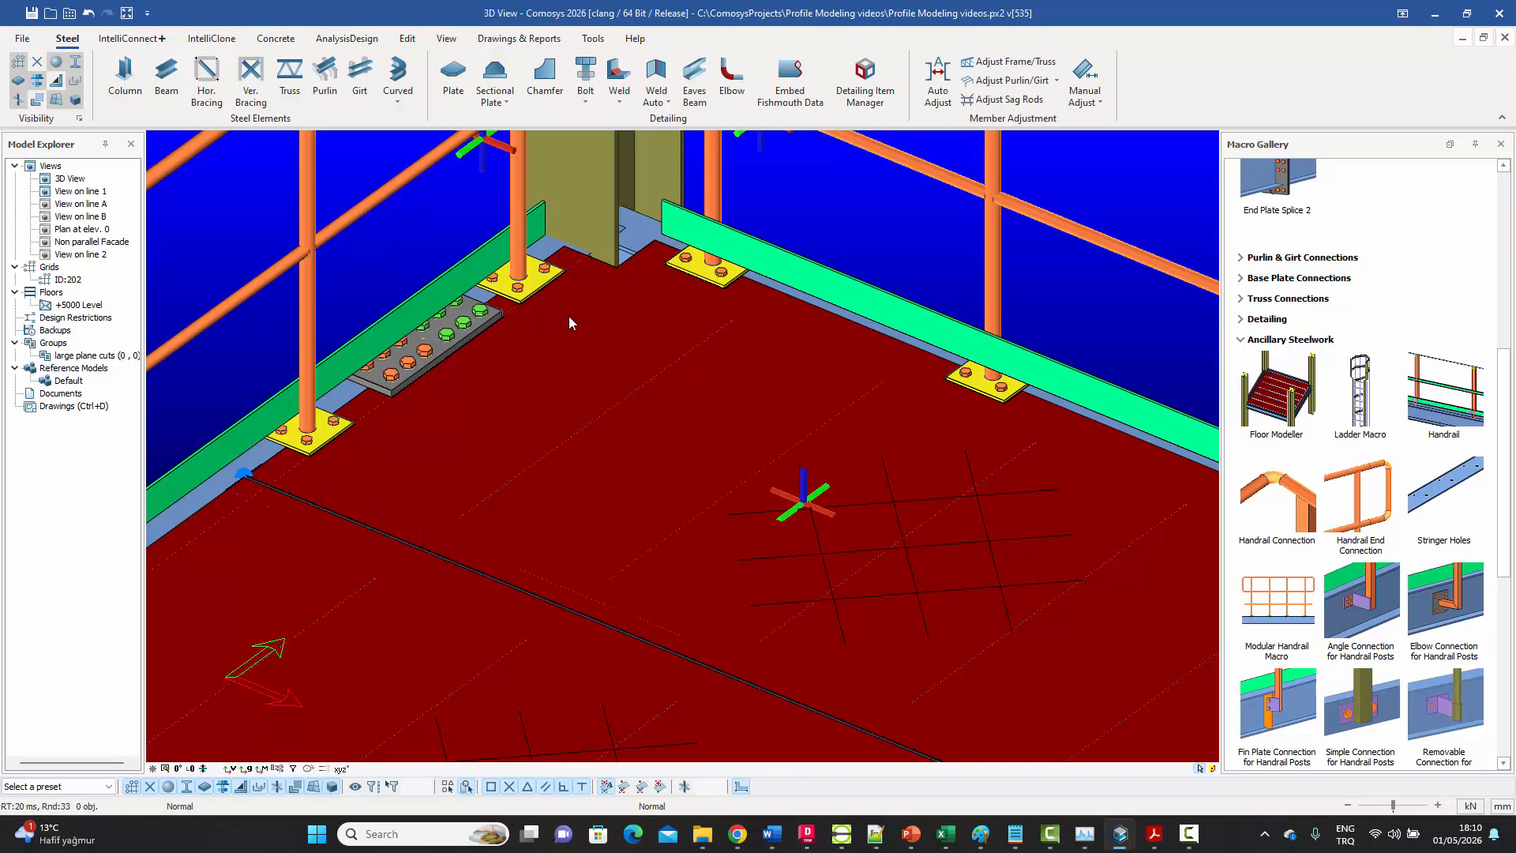
scroll(569, 316, "down", 3)
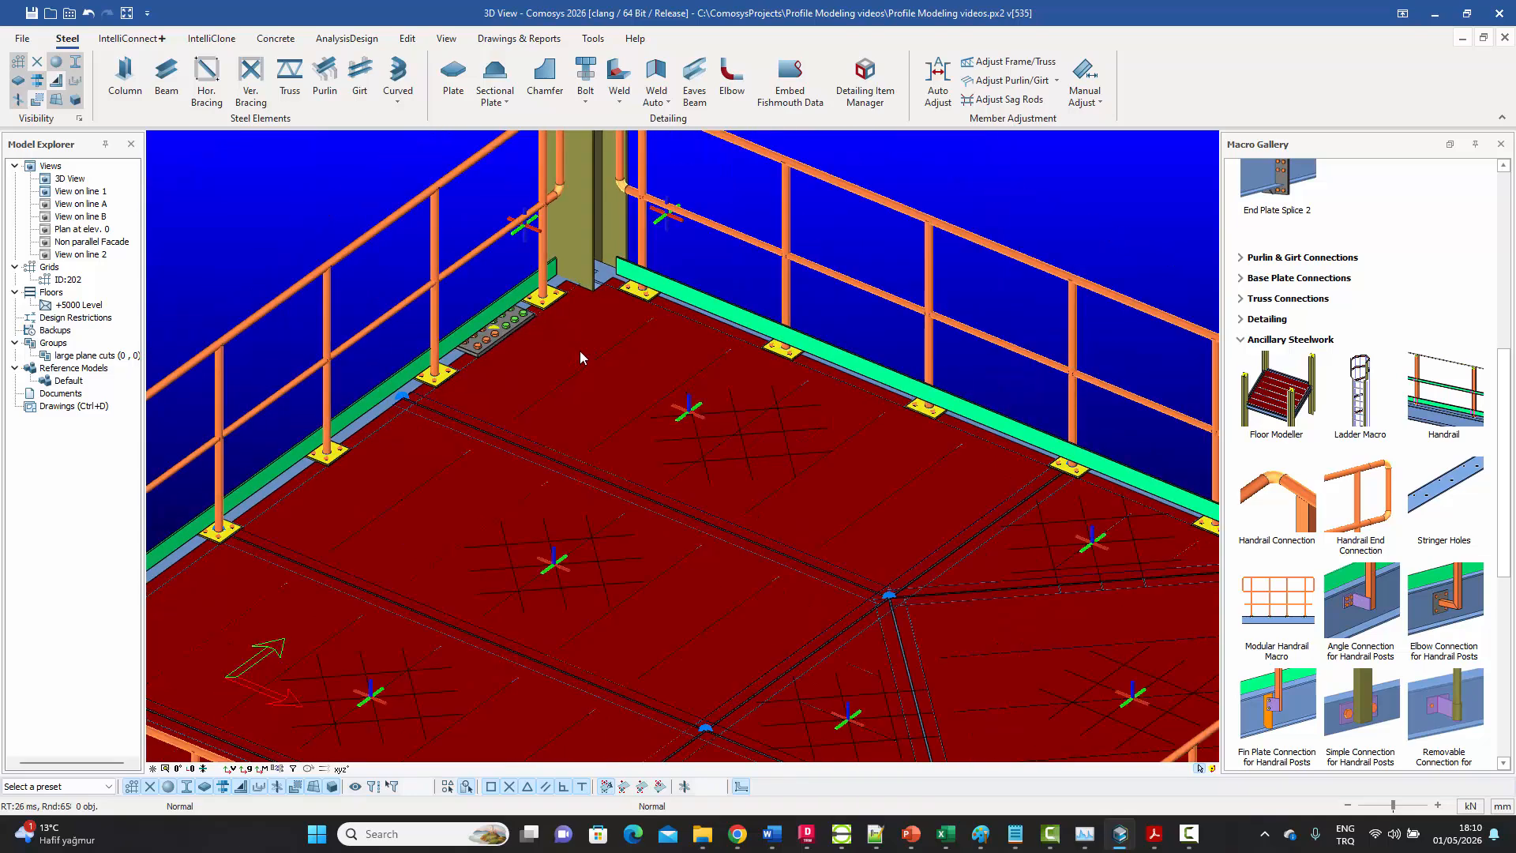
left_click(581, 352)
right_click(581, 352)
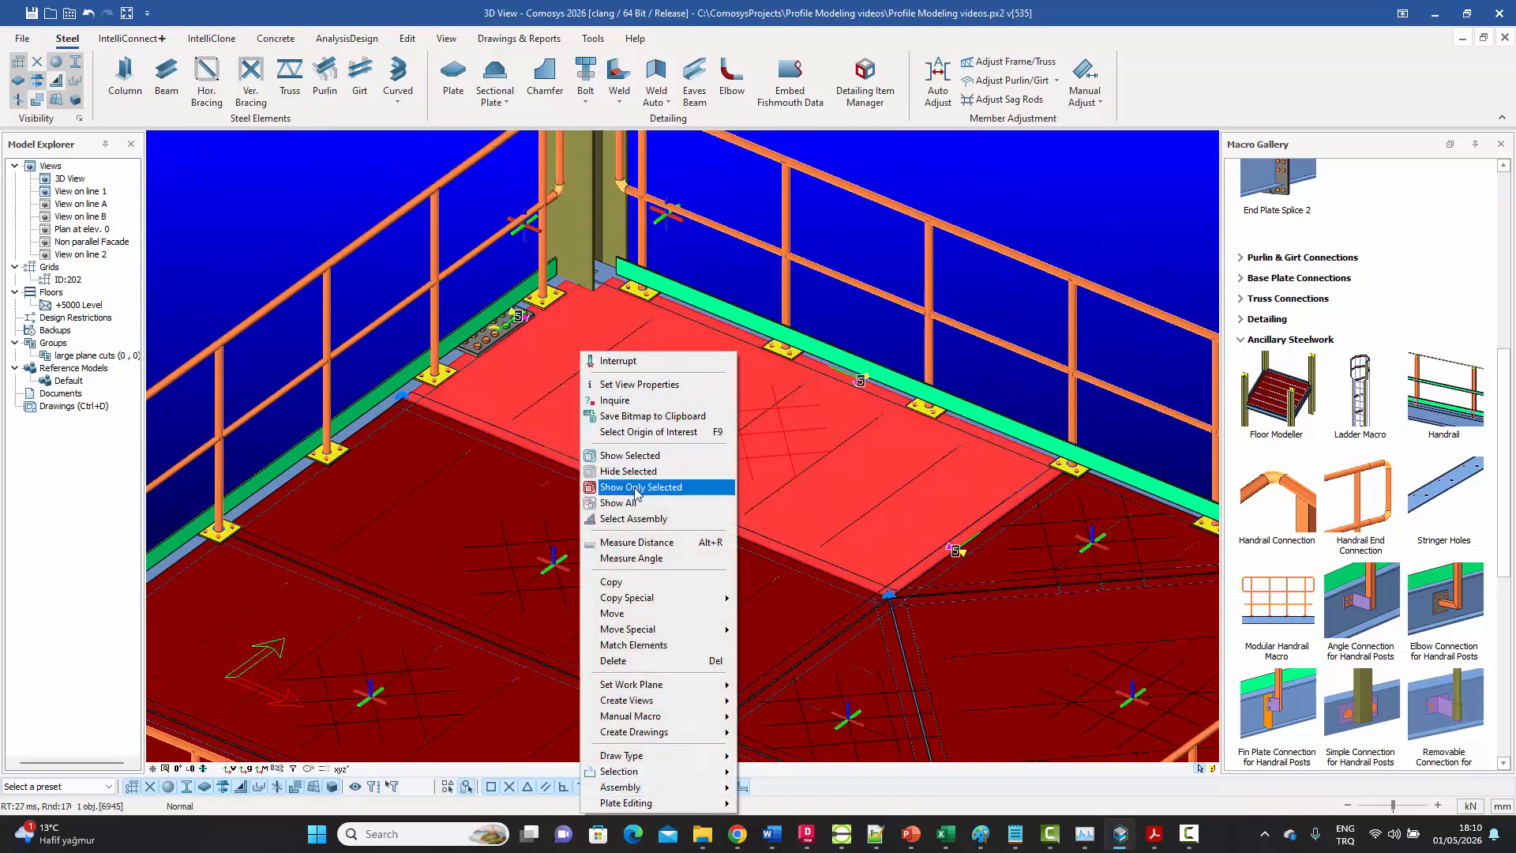
left_click(636, 488)
left_click(697, 259)
scroll(632, 288, "up", 5)
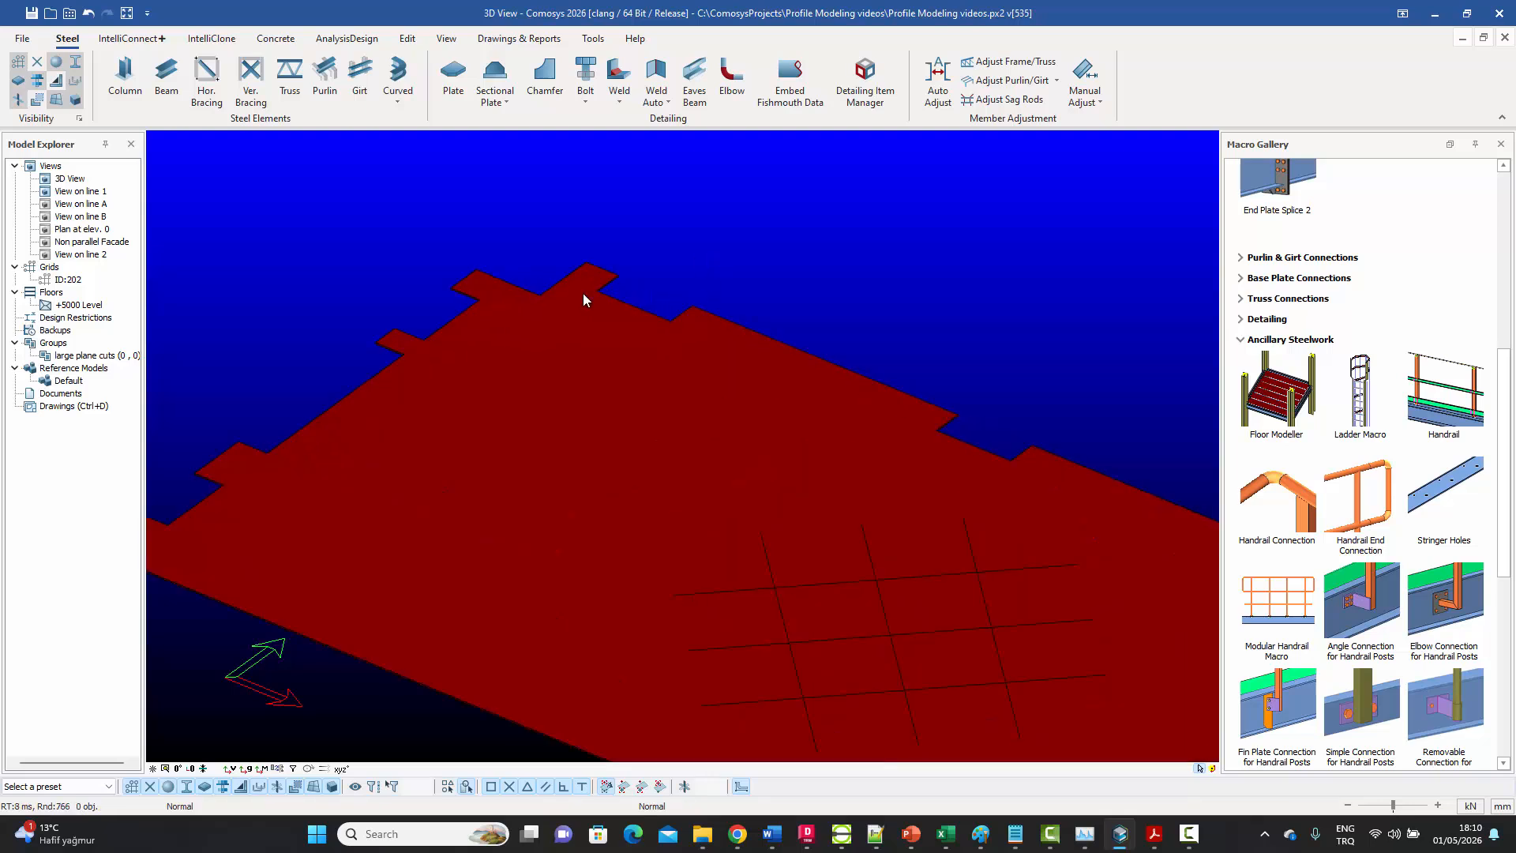
middle_click_drag(583, 292, 542, 277)
scroll(550, 288, "down", 4)
middle_click_drag(571, 326, 576, 333, "shift")
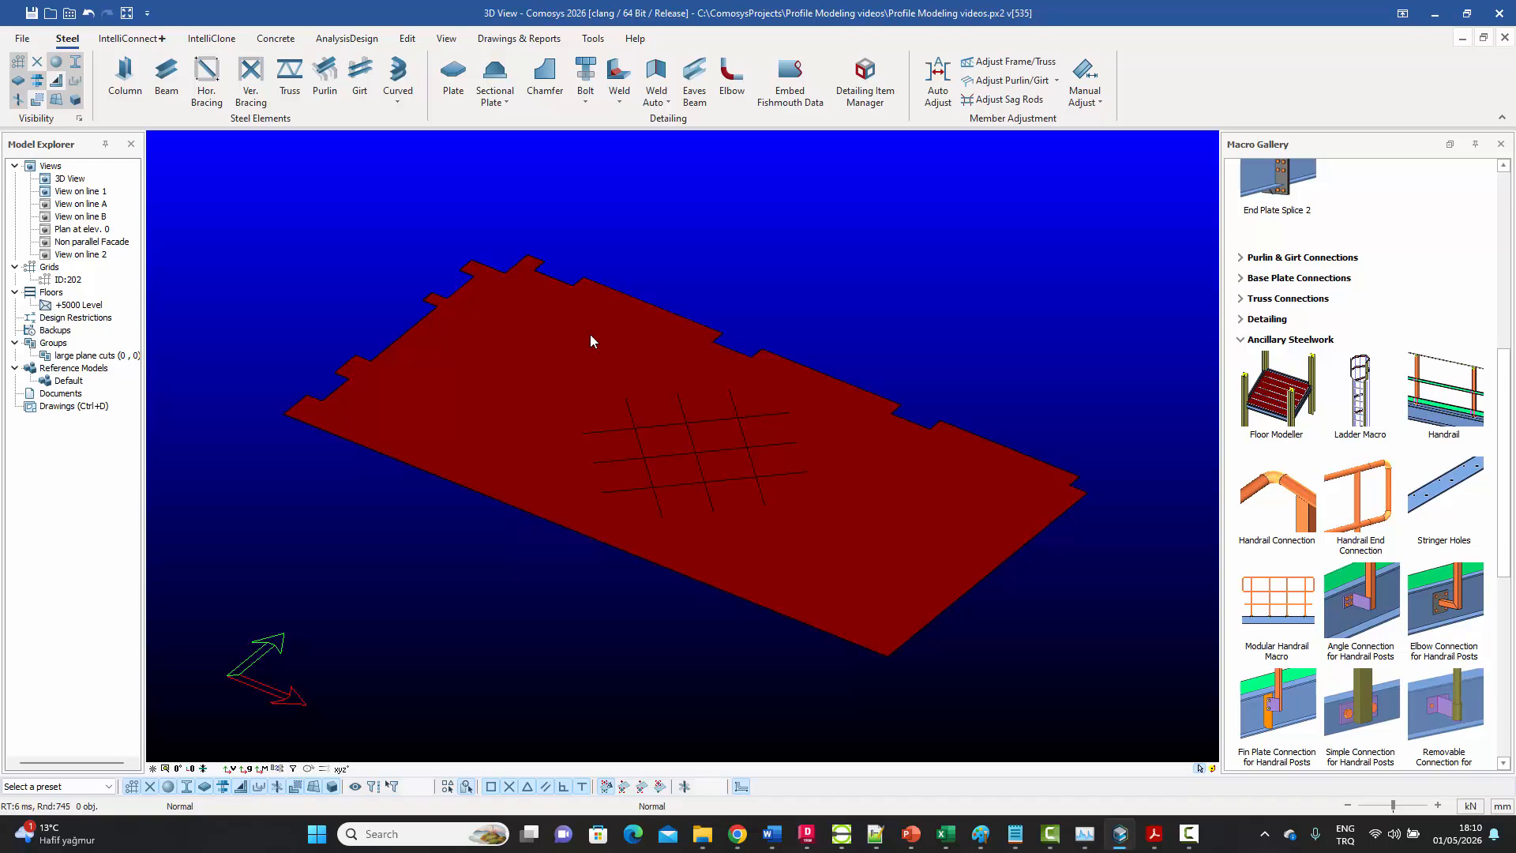
right_click(641, 229)
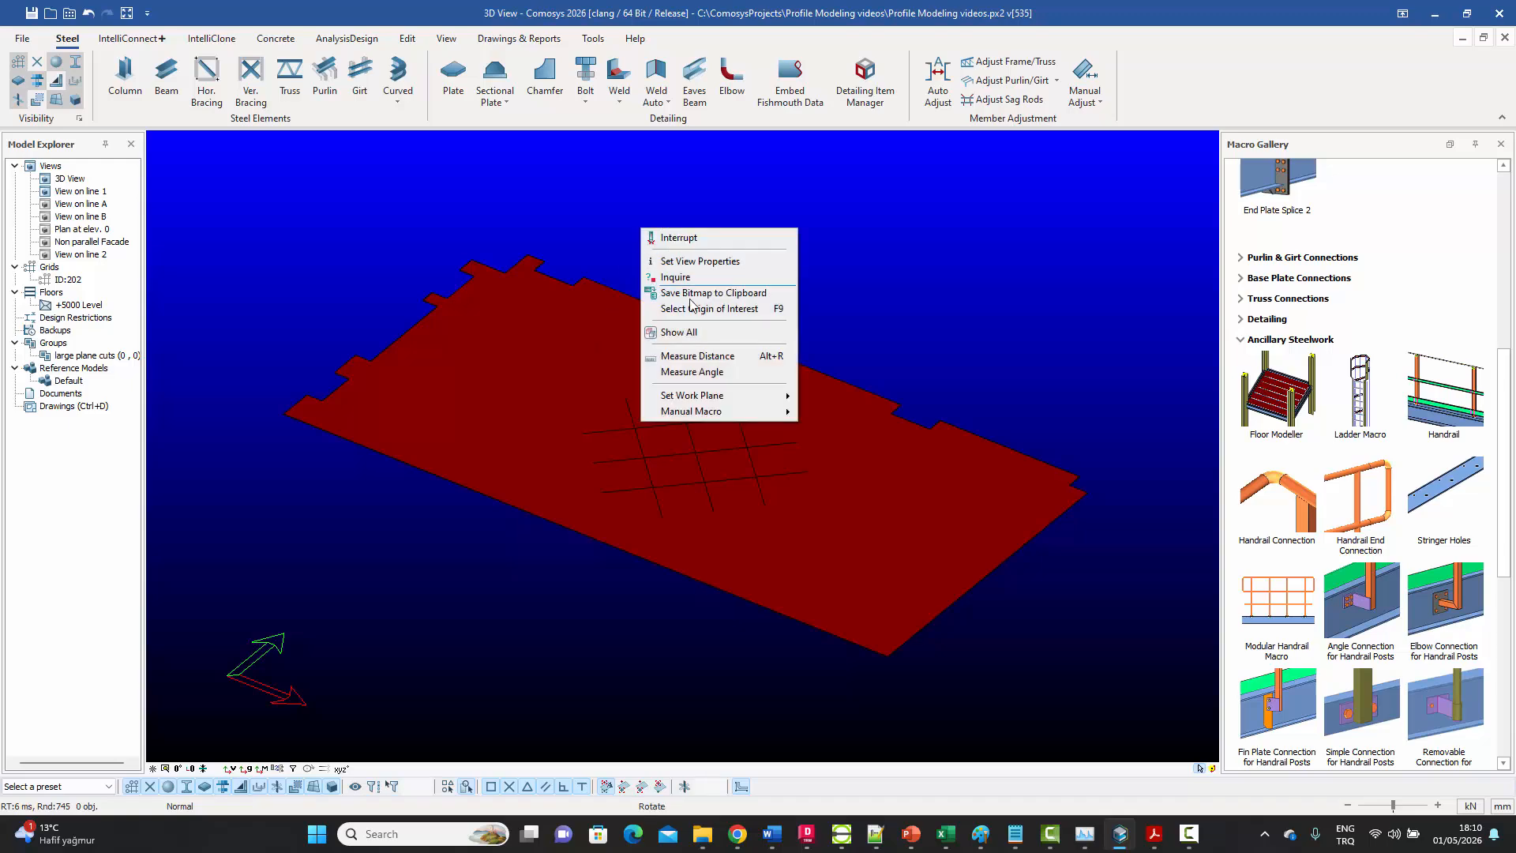
left_click(686, 337)
- Isolate the triangular floor plate along the handrail edge to examine its cut-outs, and restore the full model
scroll(477, 440, "down", 3)
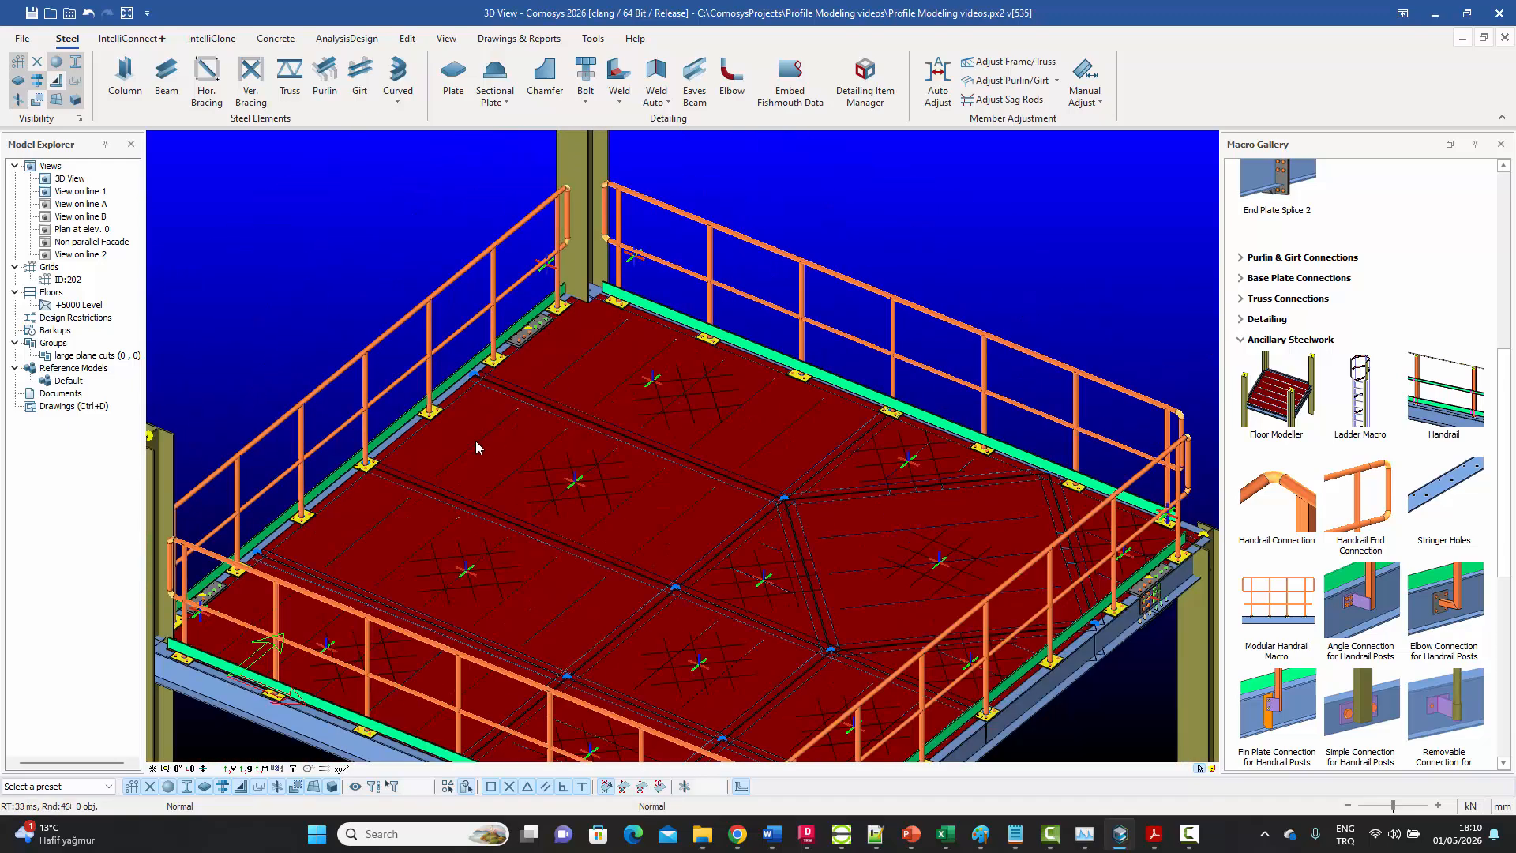
scroll(898, 435, "up", 4)
left_click(899, 438)
right_click(899, 433)
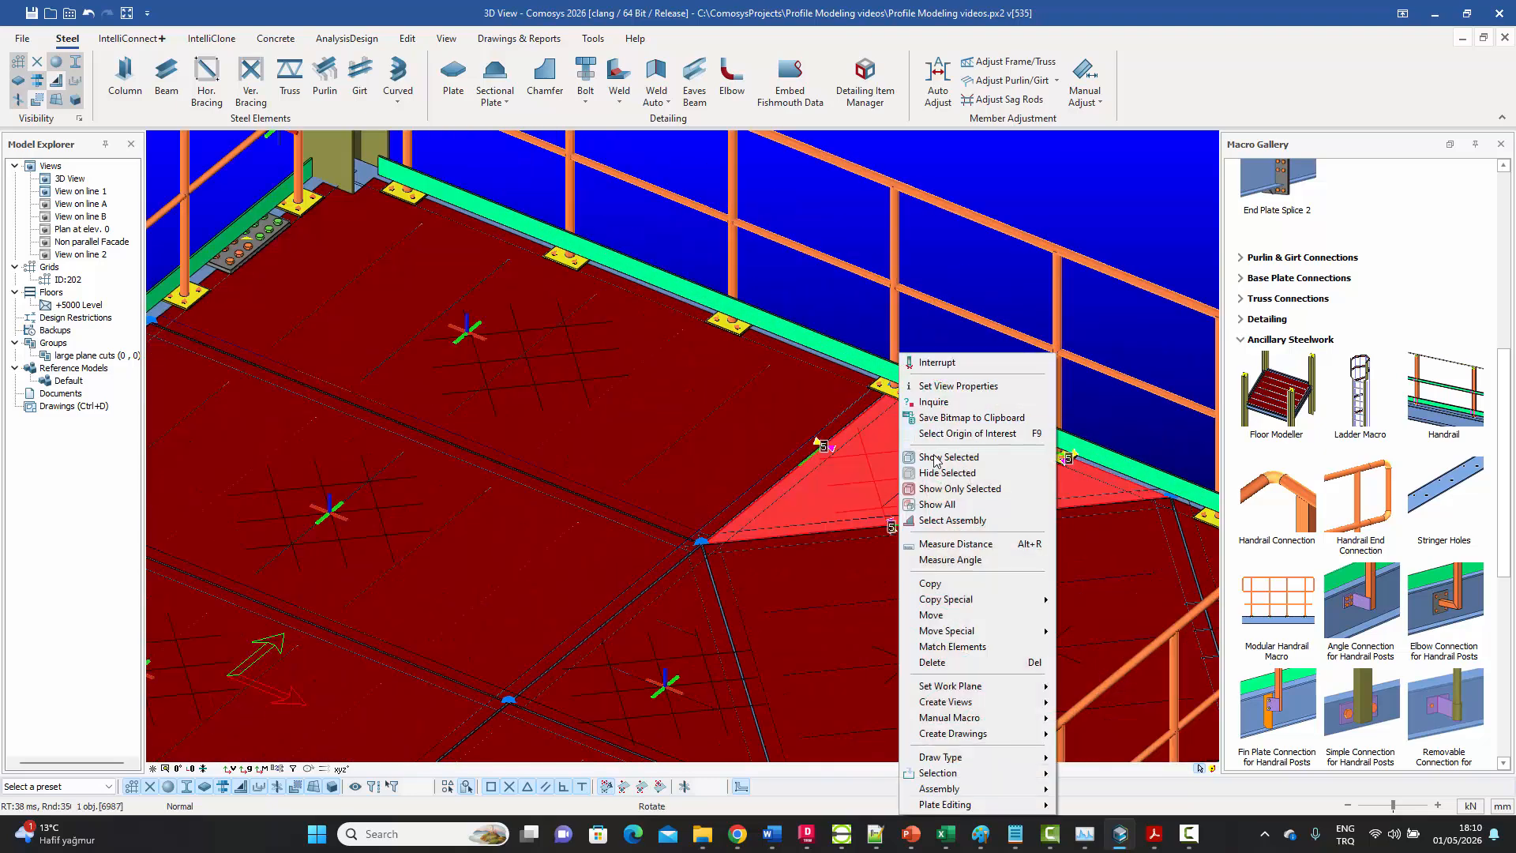
left_click(960, 489)
left_click(971, 407)
scroll(987, 463, "up", 2)
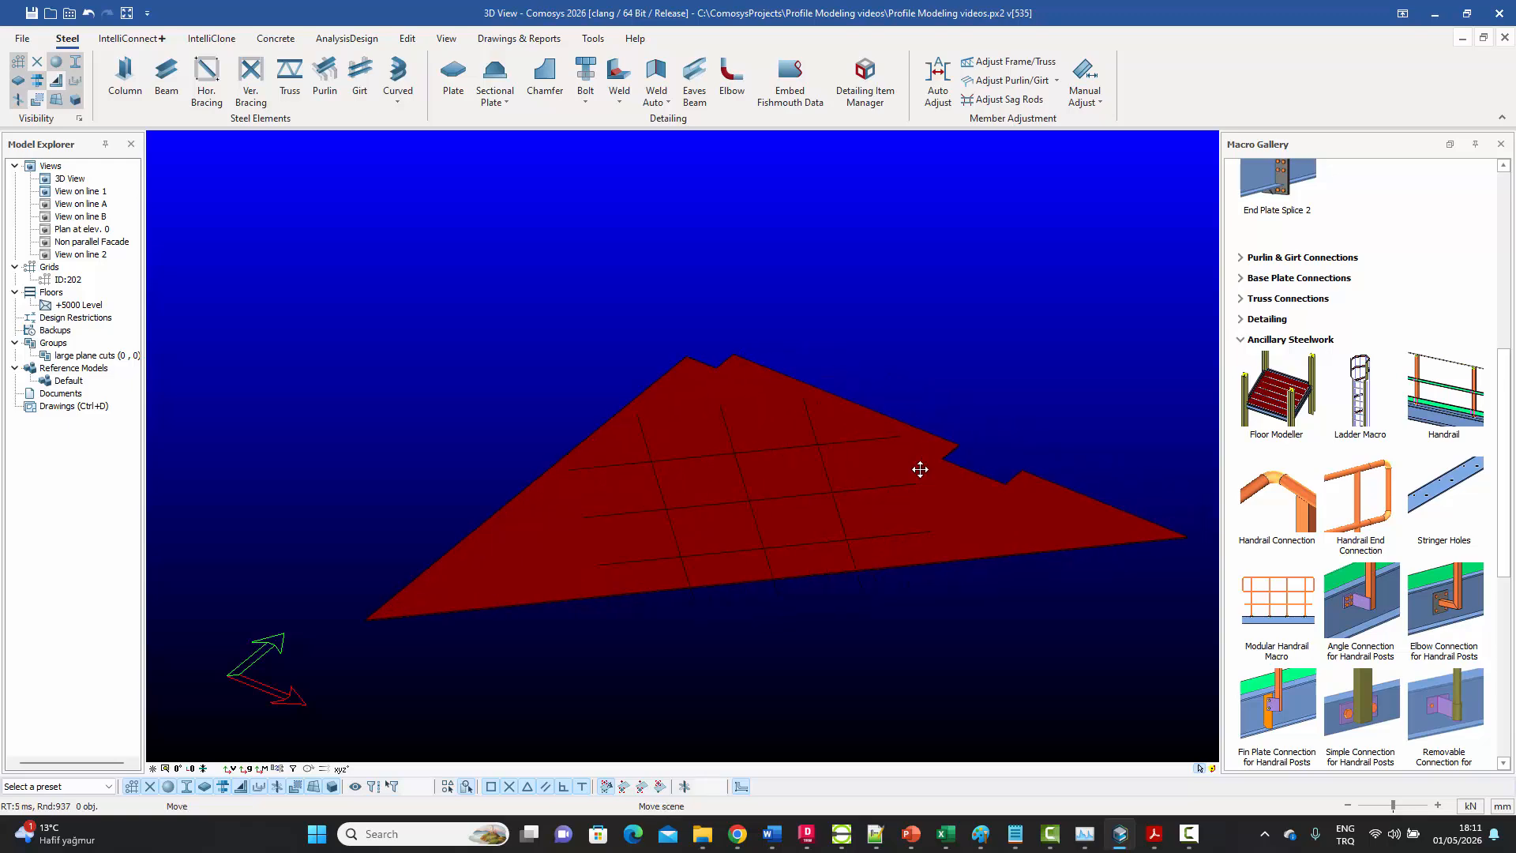
right_click(791, 267)
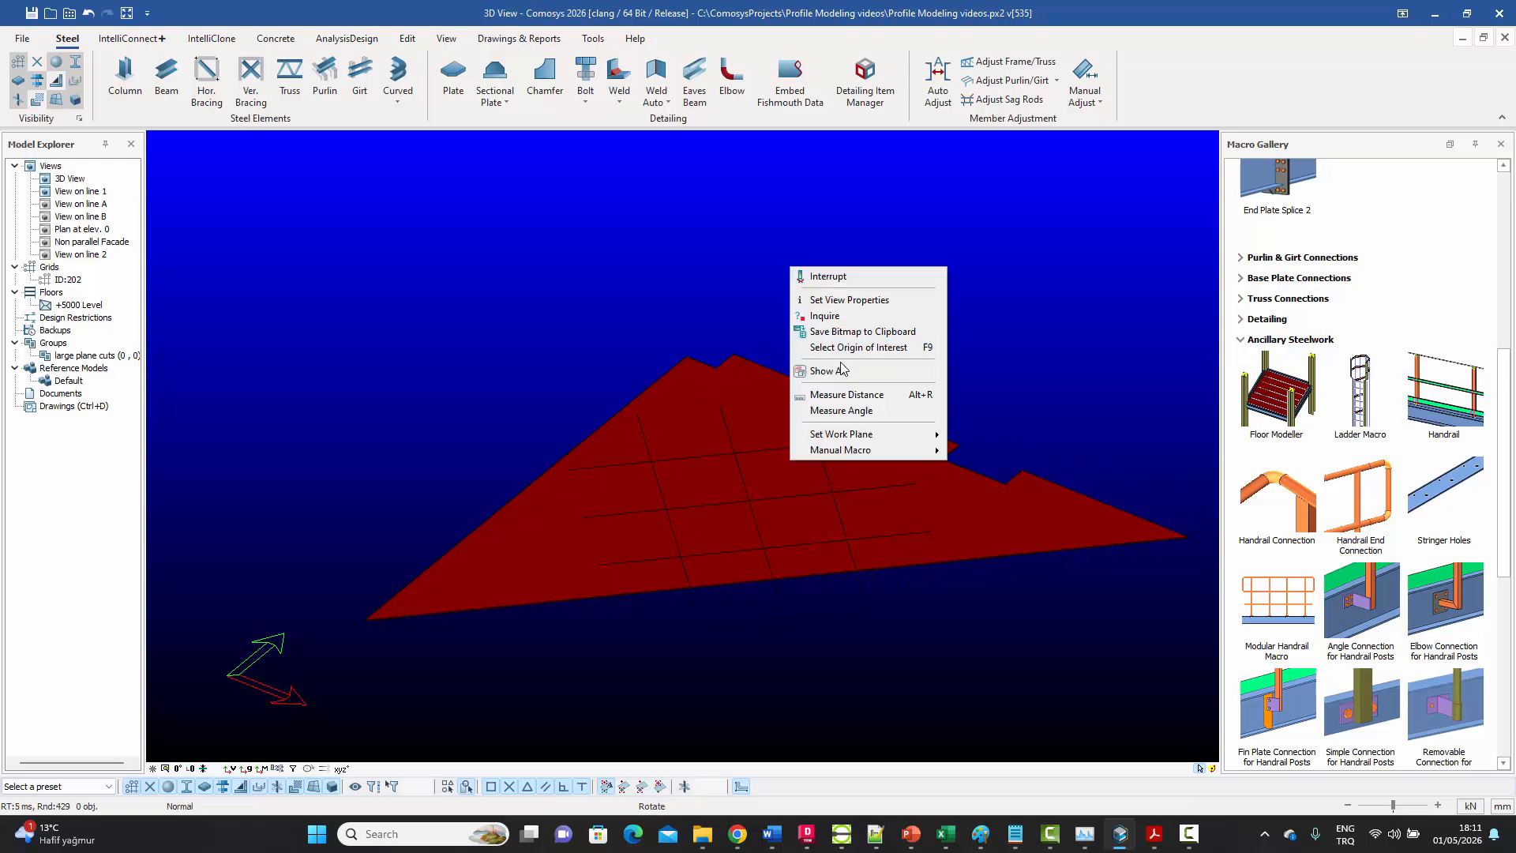
left_click(832, 368)
- Compare the floor plate cuts around two different corner columns and their adjoining beam ends
scroll(833, 368, "down", 4)
middle_click_drag(447, 264, 643, 406)
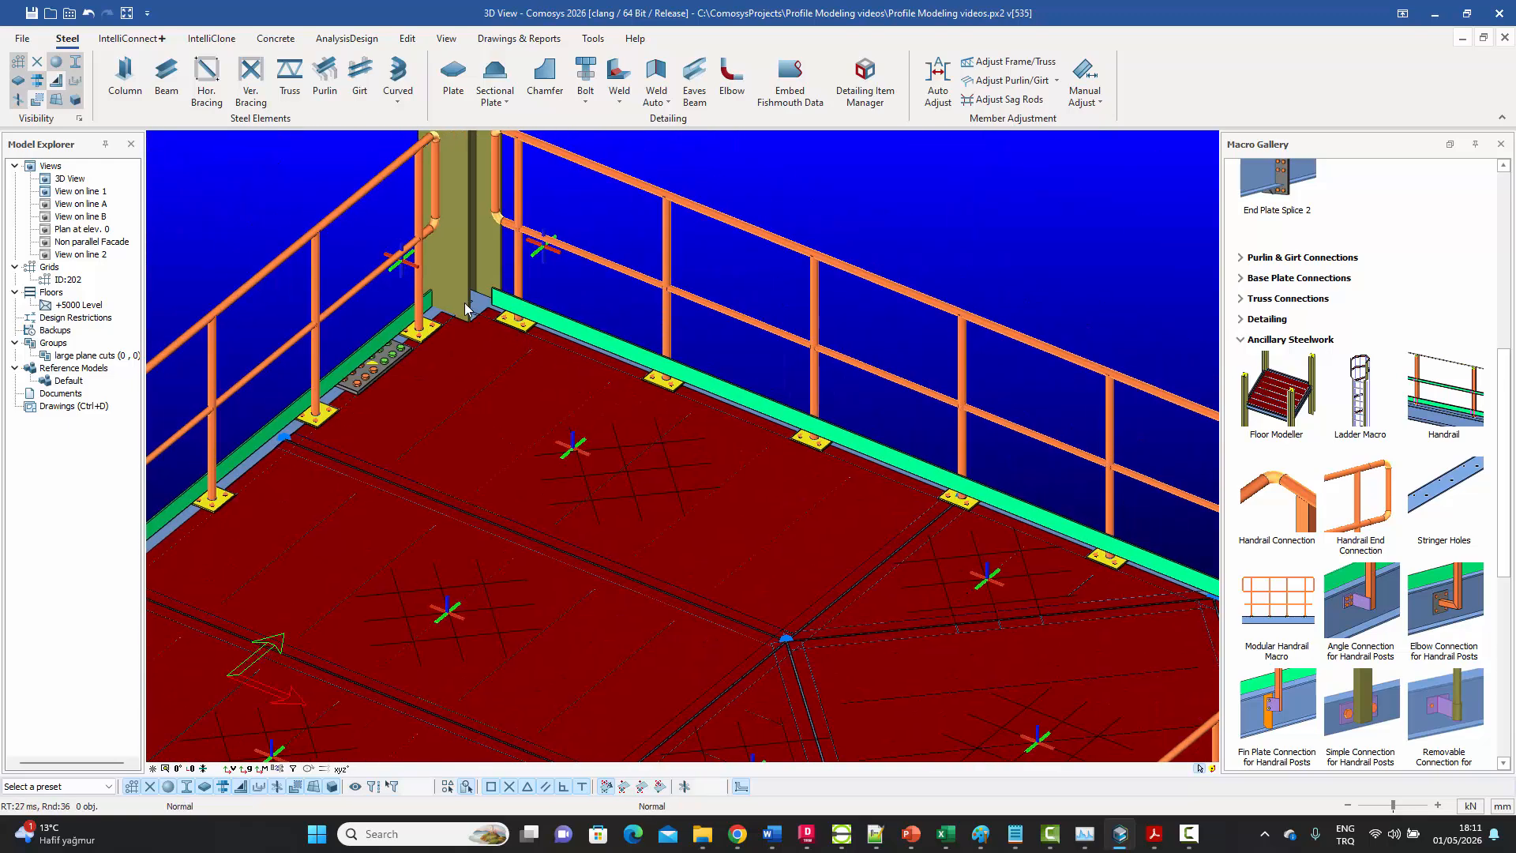
scroll(466, 309, "up", 5)
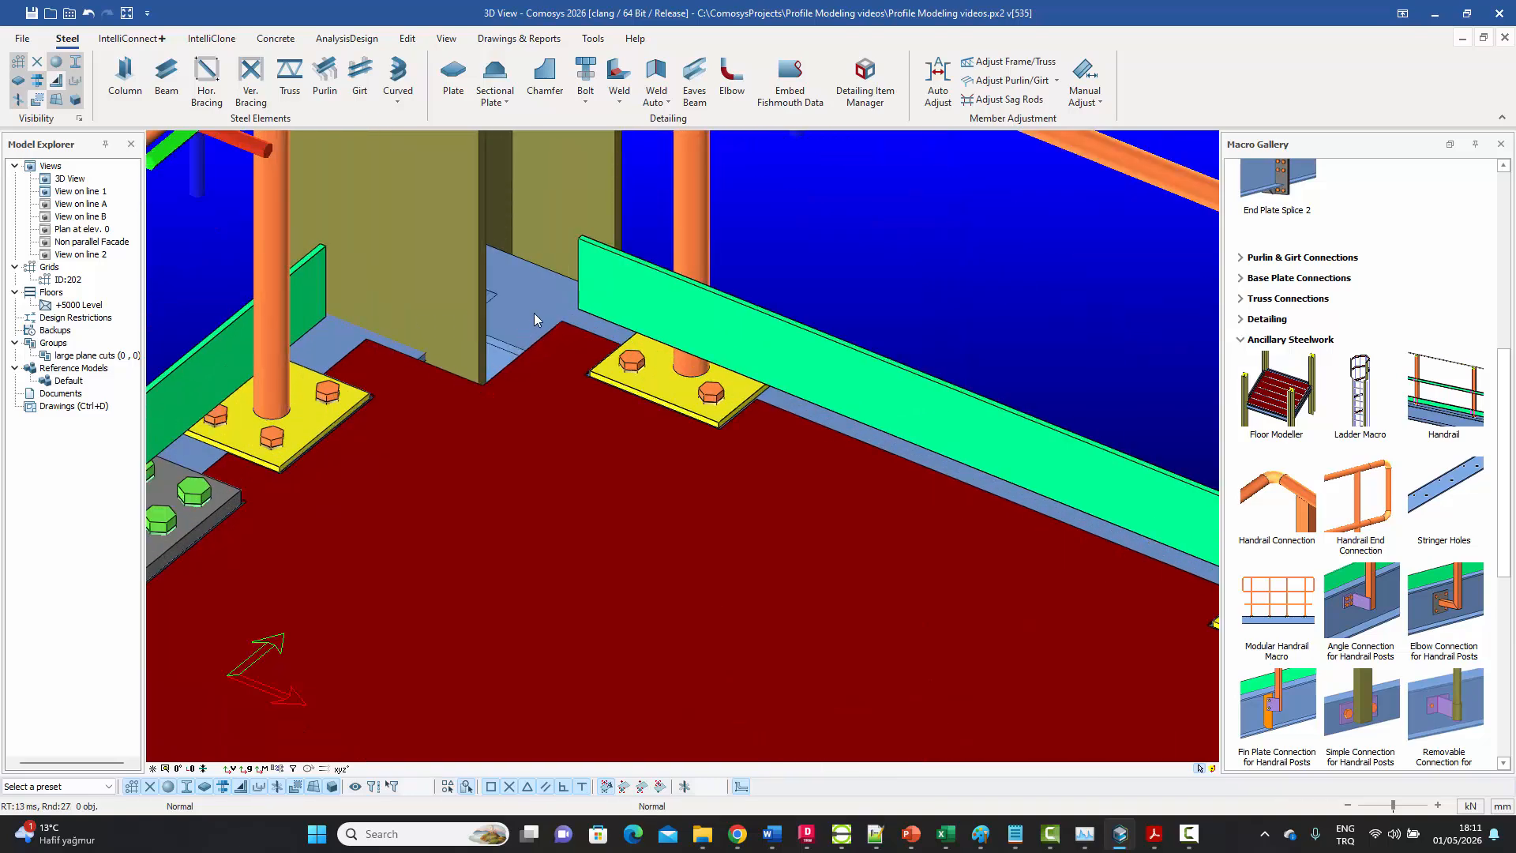
scroll(534, 316, "down", 6)
scroll(869, 447, "up", 5)
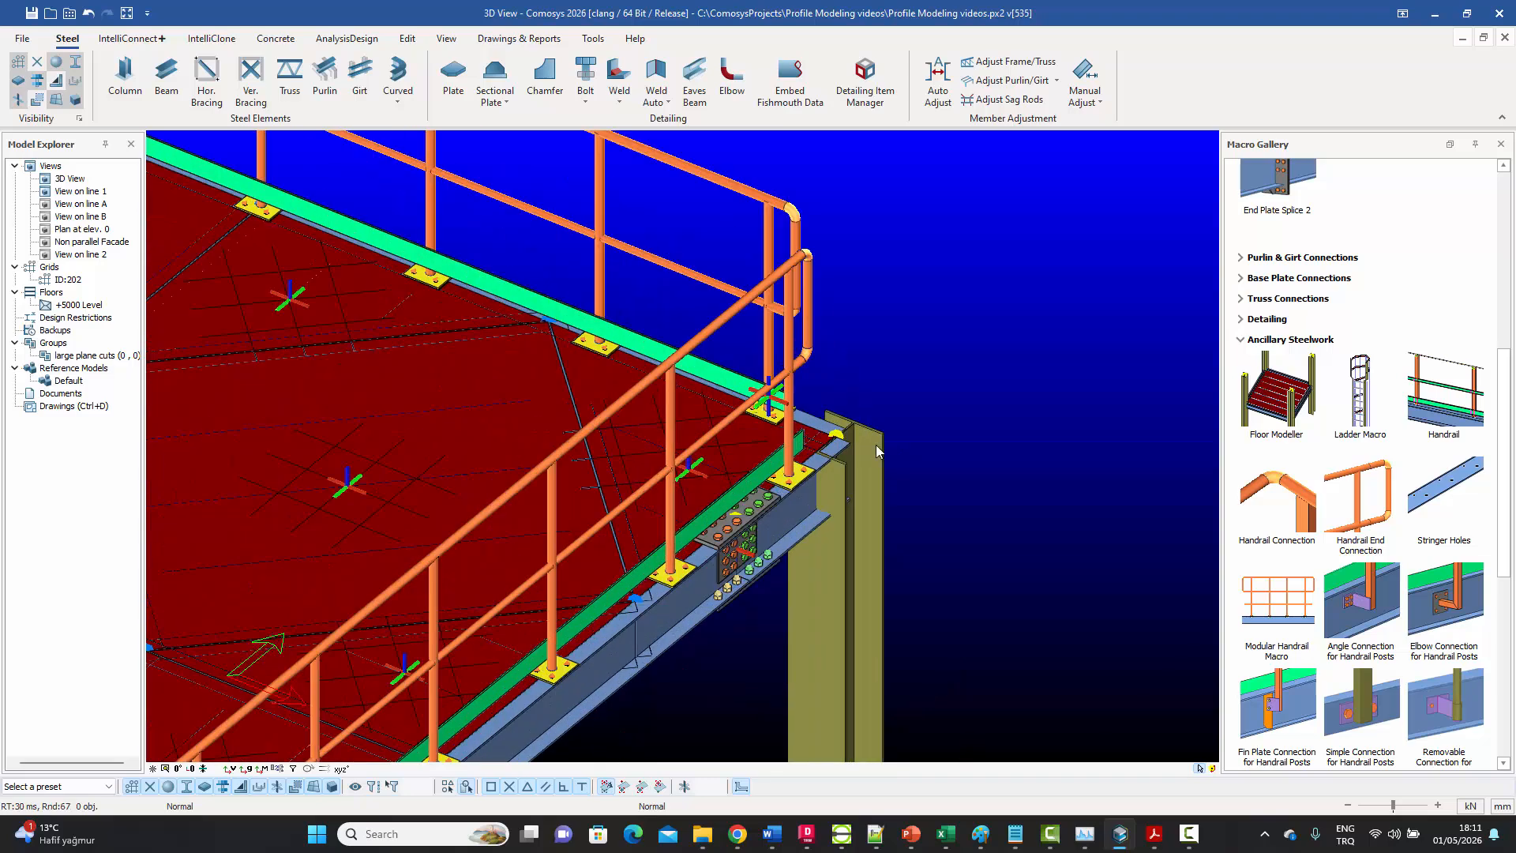
scroll(877, 451, "up", 4)
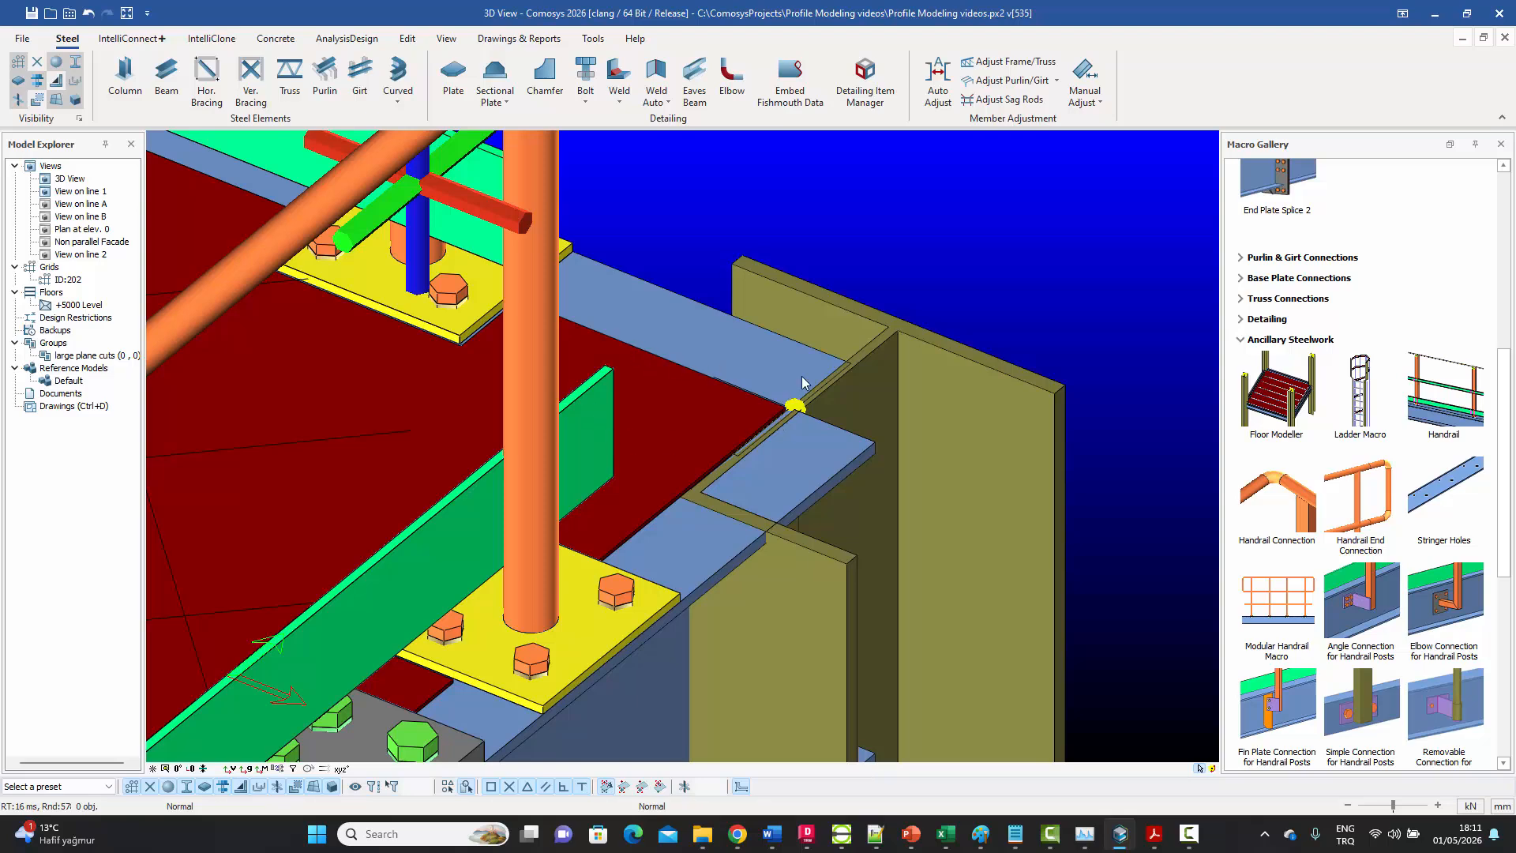
scroll(803, 382, "down", 5)
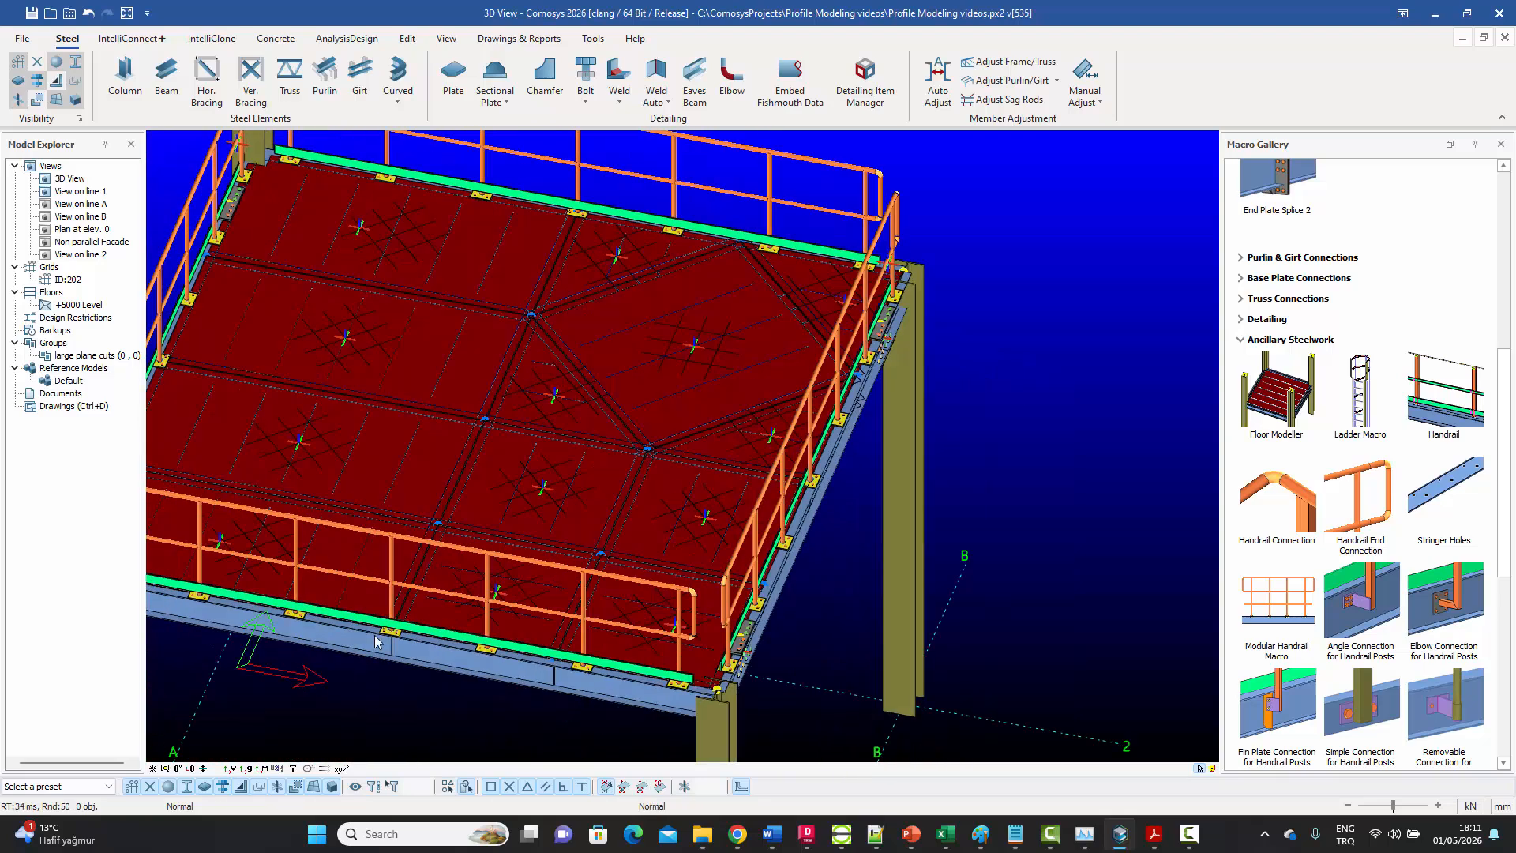
- View the floor from above and review the General and Detailing Definitions of the corner floor plate at grids A and 2
left_click(169, 770)
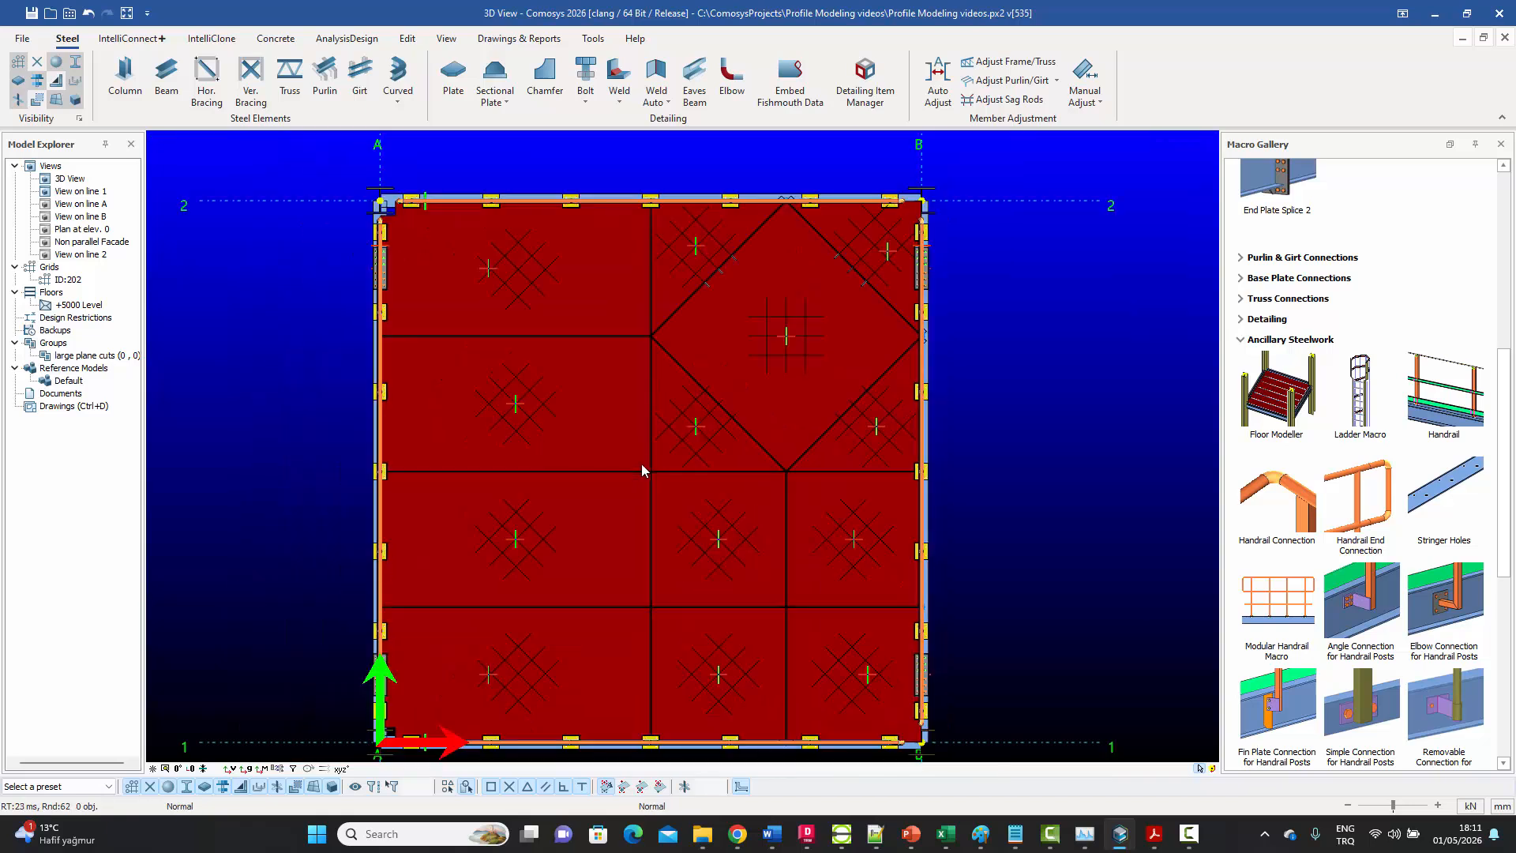
middle_click_drag(689, 433, 684, 430)
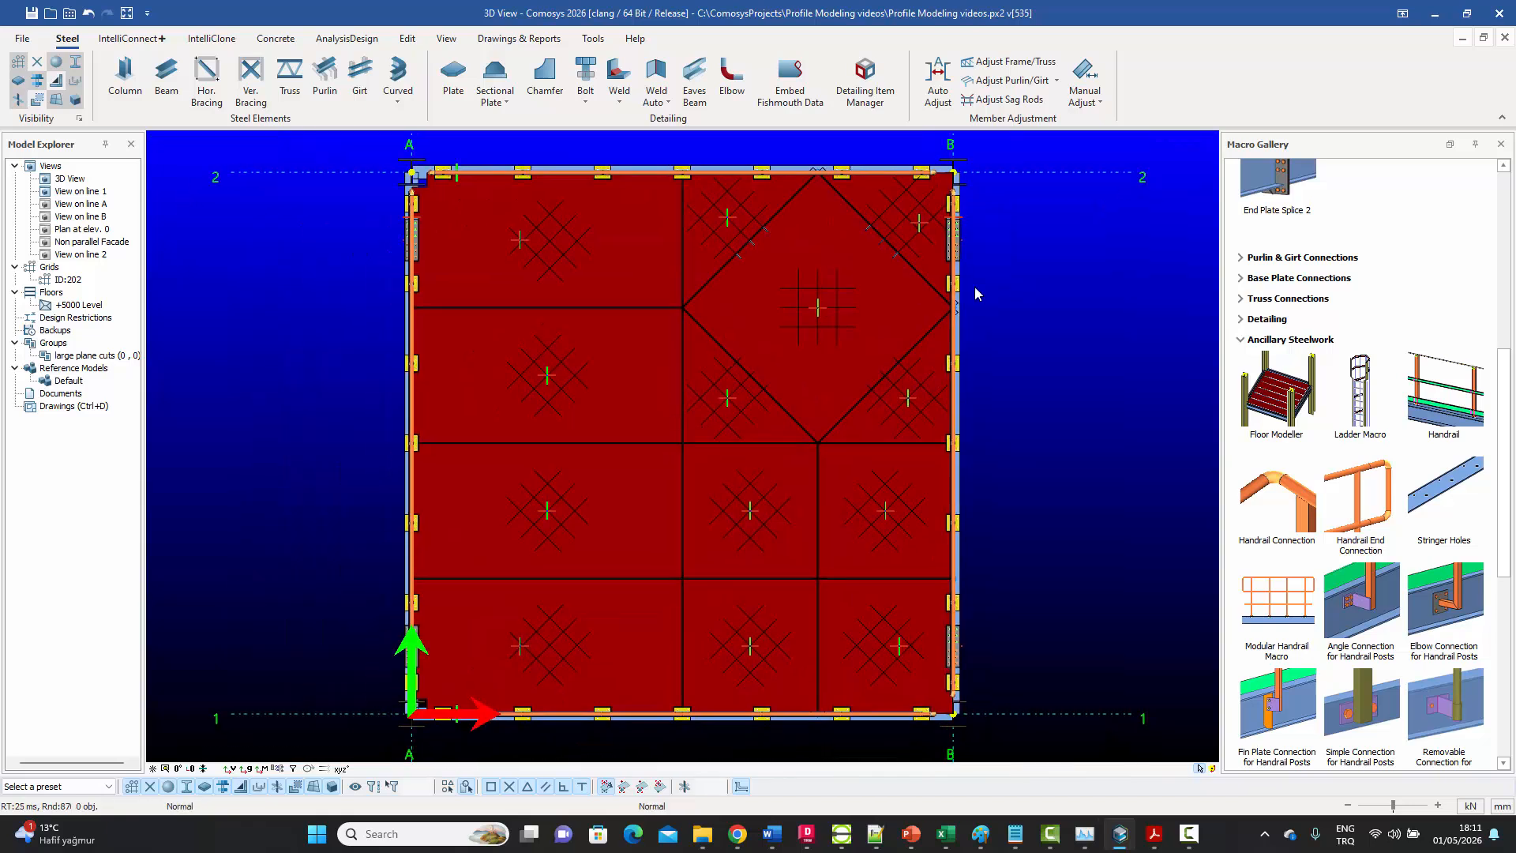
double_click(622, 249)
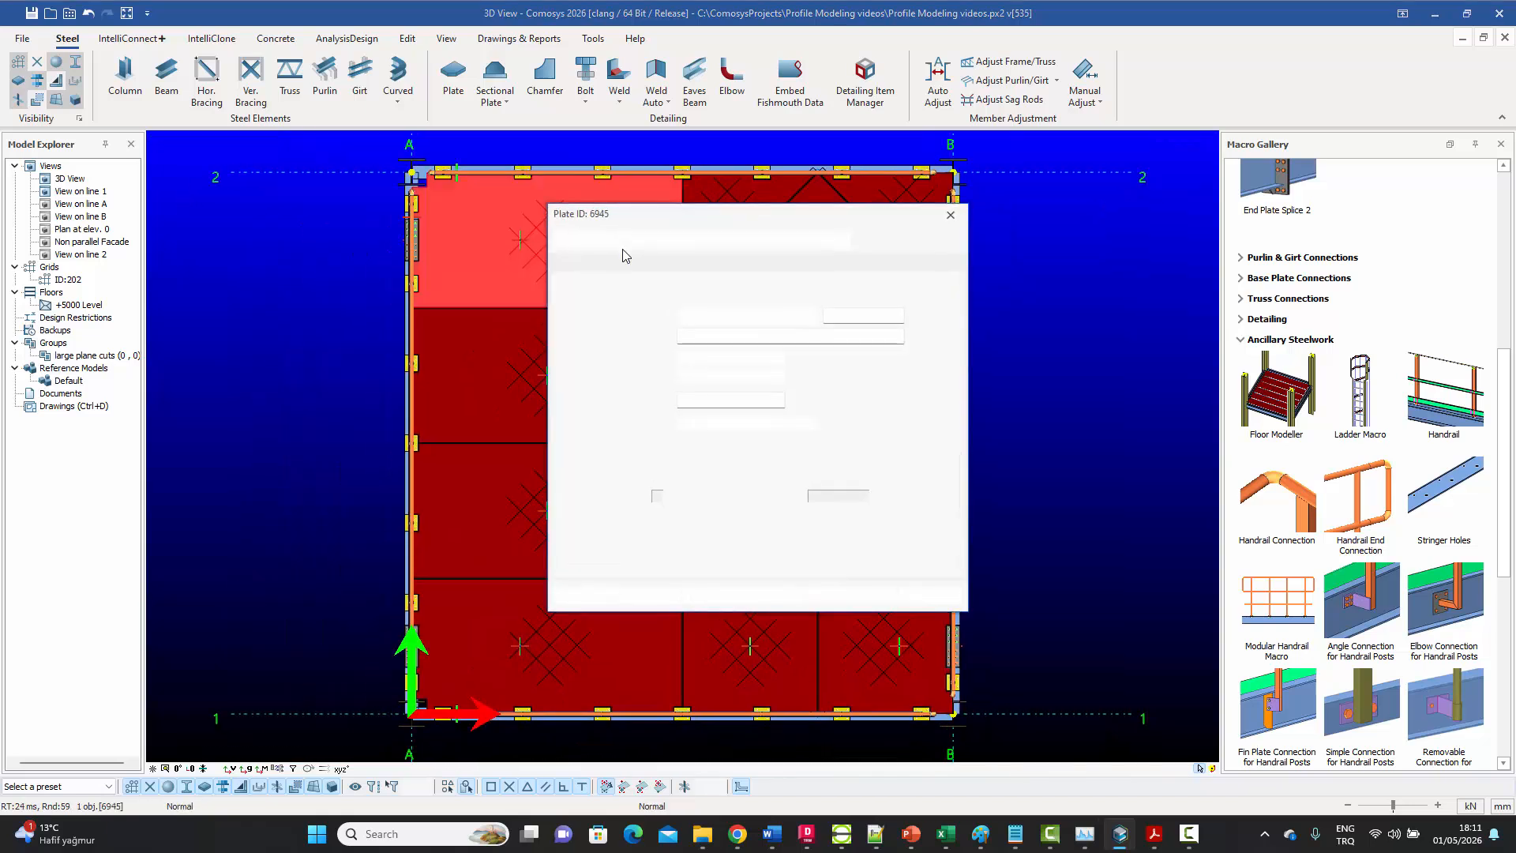
left_click(636, 261)
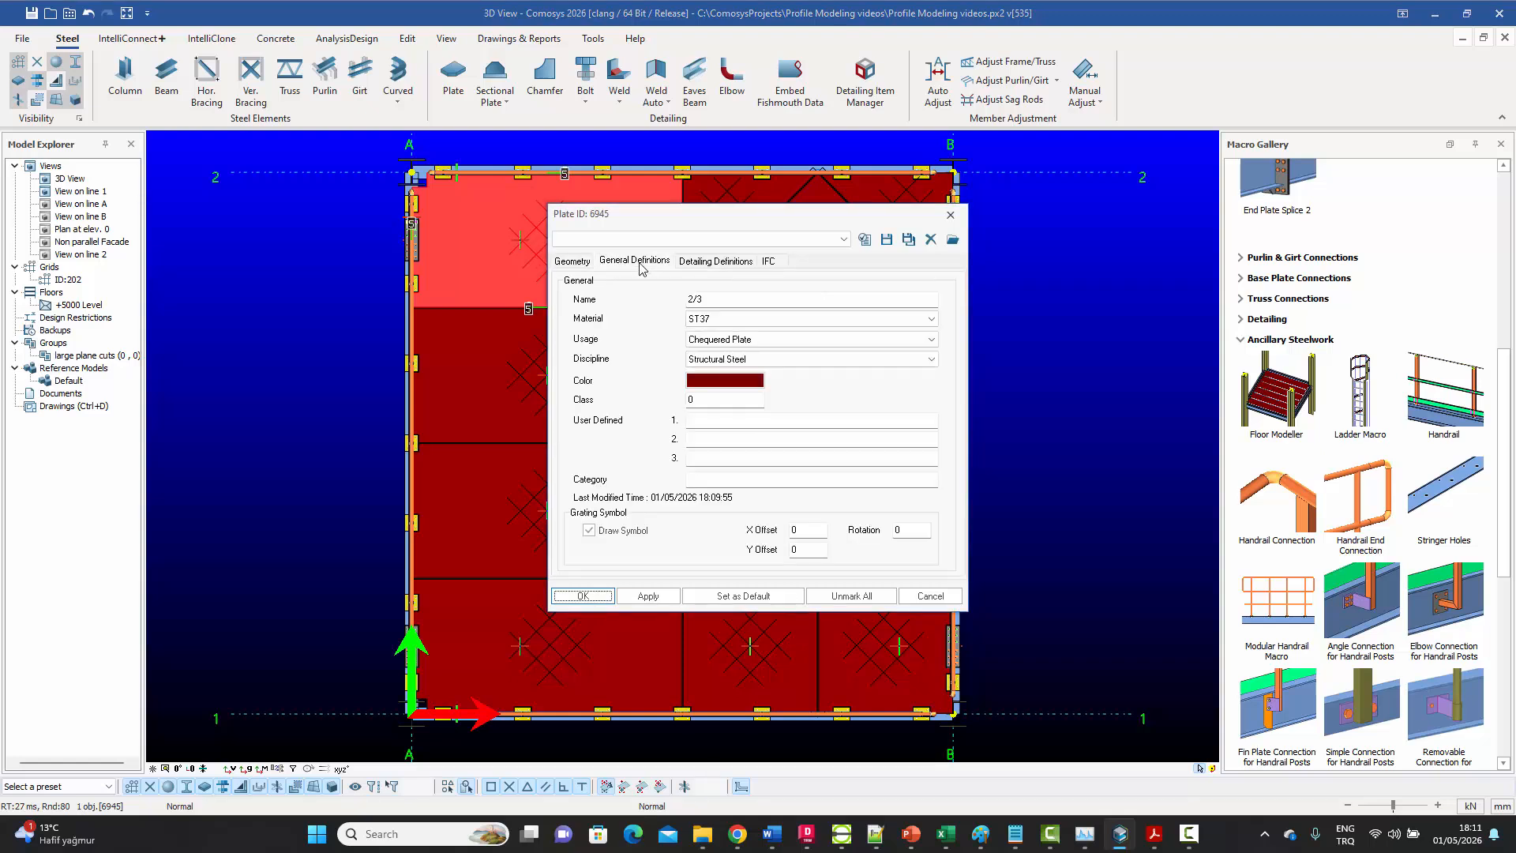
left_click(722, 262)
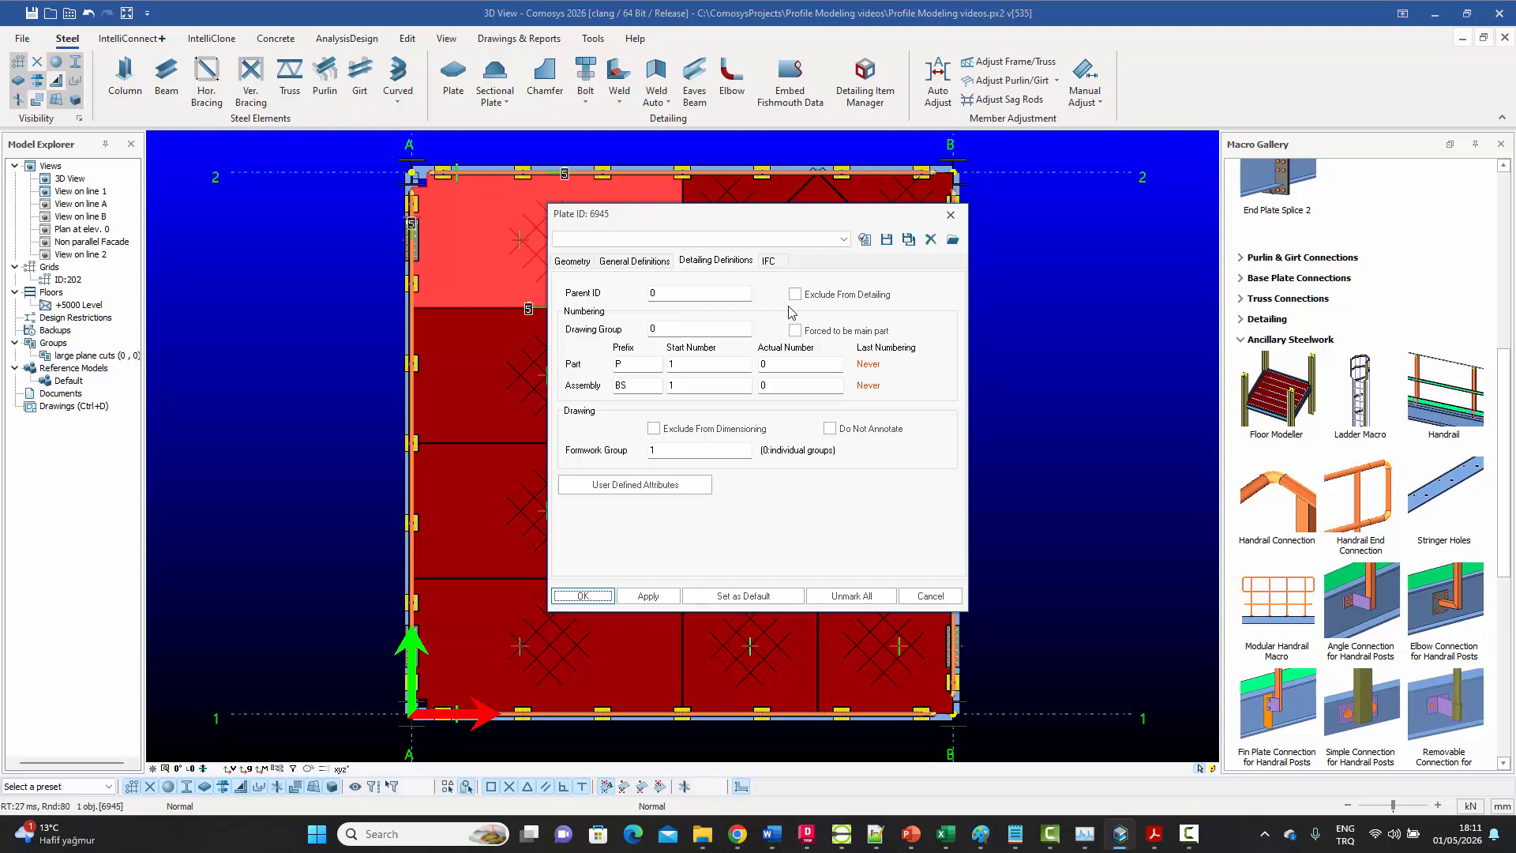
left_click(638, 262)
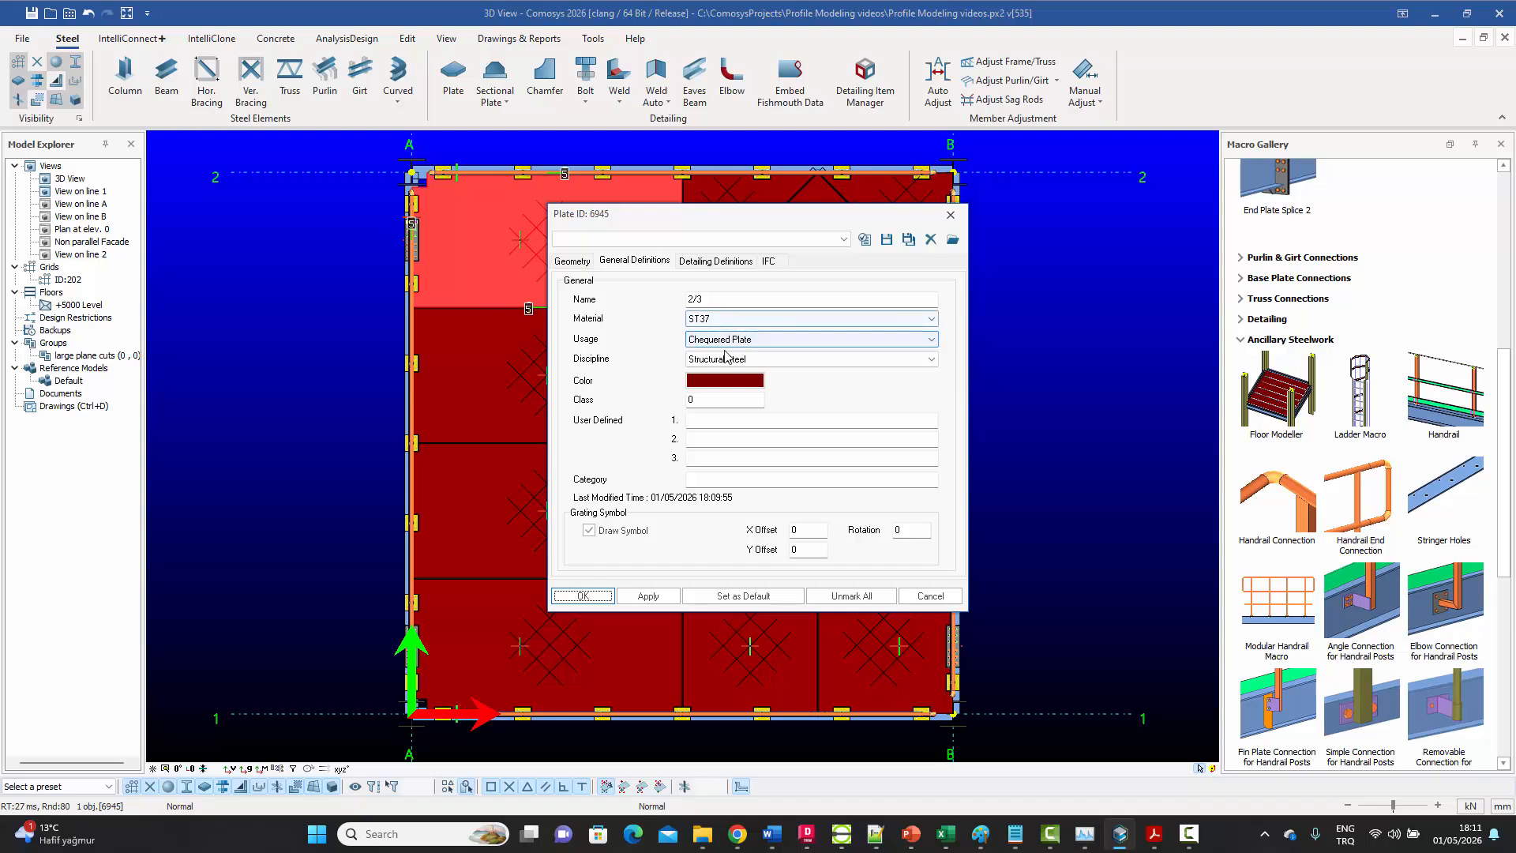
left_click(951, 215)
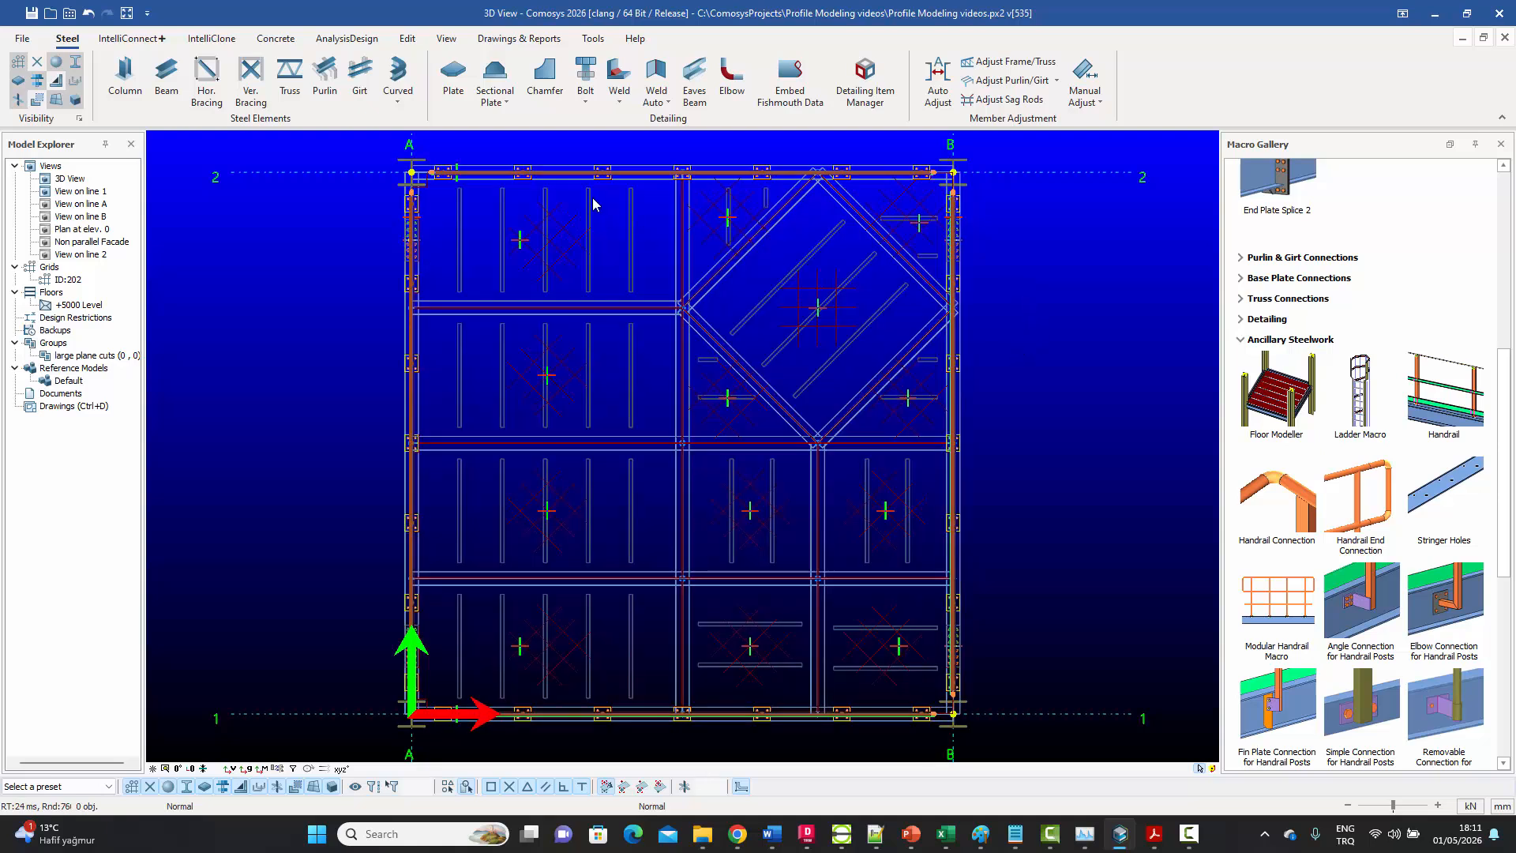
- Examine the stiffener layout beneath the rectangular, triangular and diamond-shaped floor plates in wireframe display
scroll(594, 189, "up", 3)
scroll(594, 193, "up", 5)
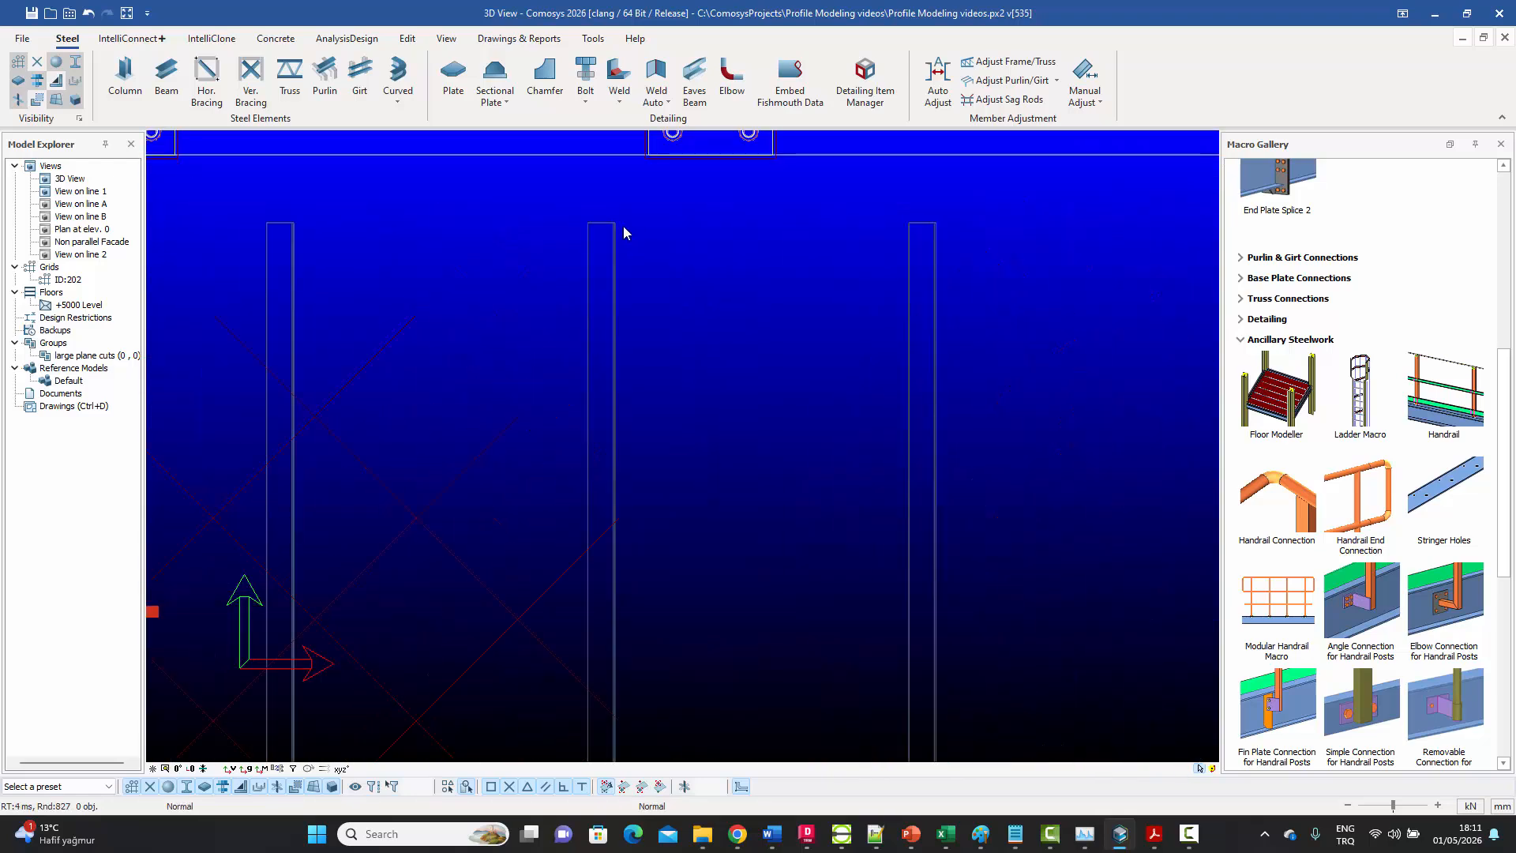
left_click(608, 234)
left_click(648, 273)
scroll(648, 268, "down", 6)
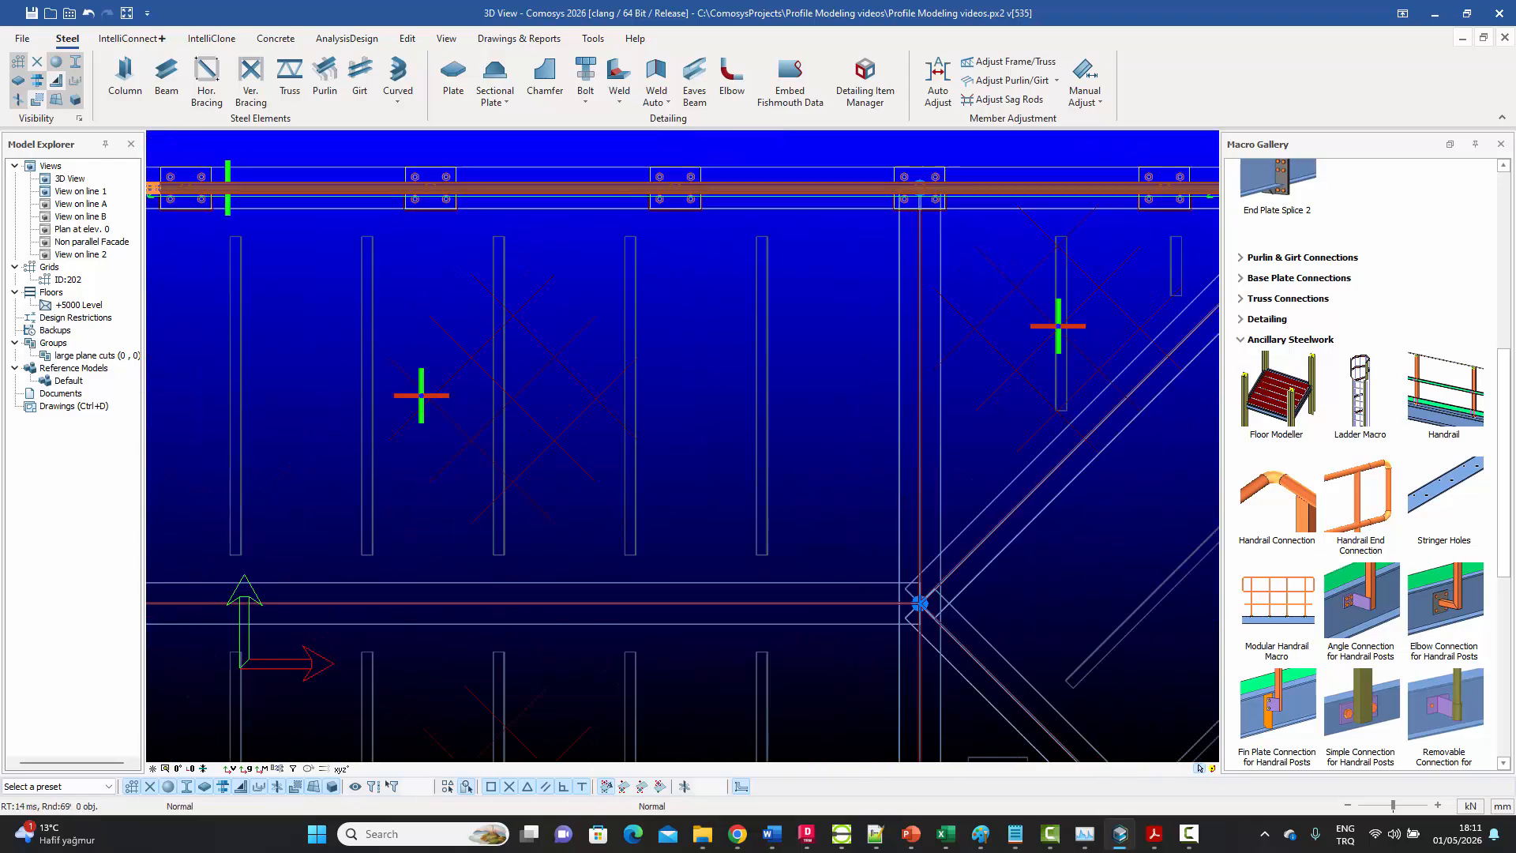
scroll(798, 277, "up", 3)
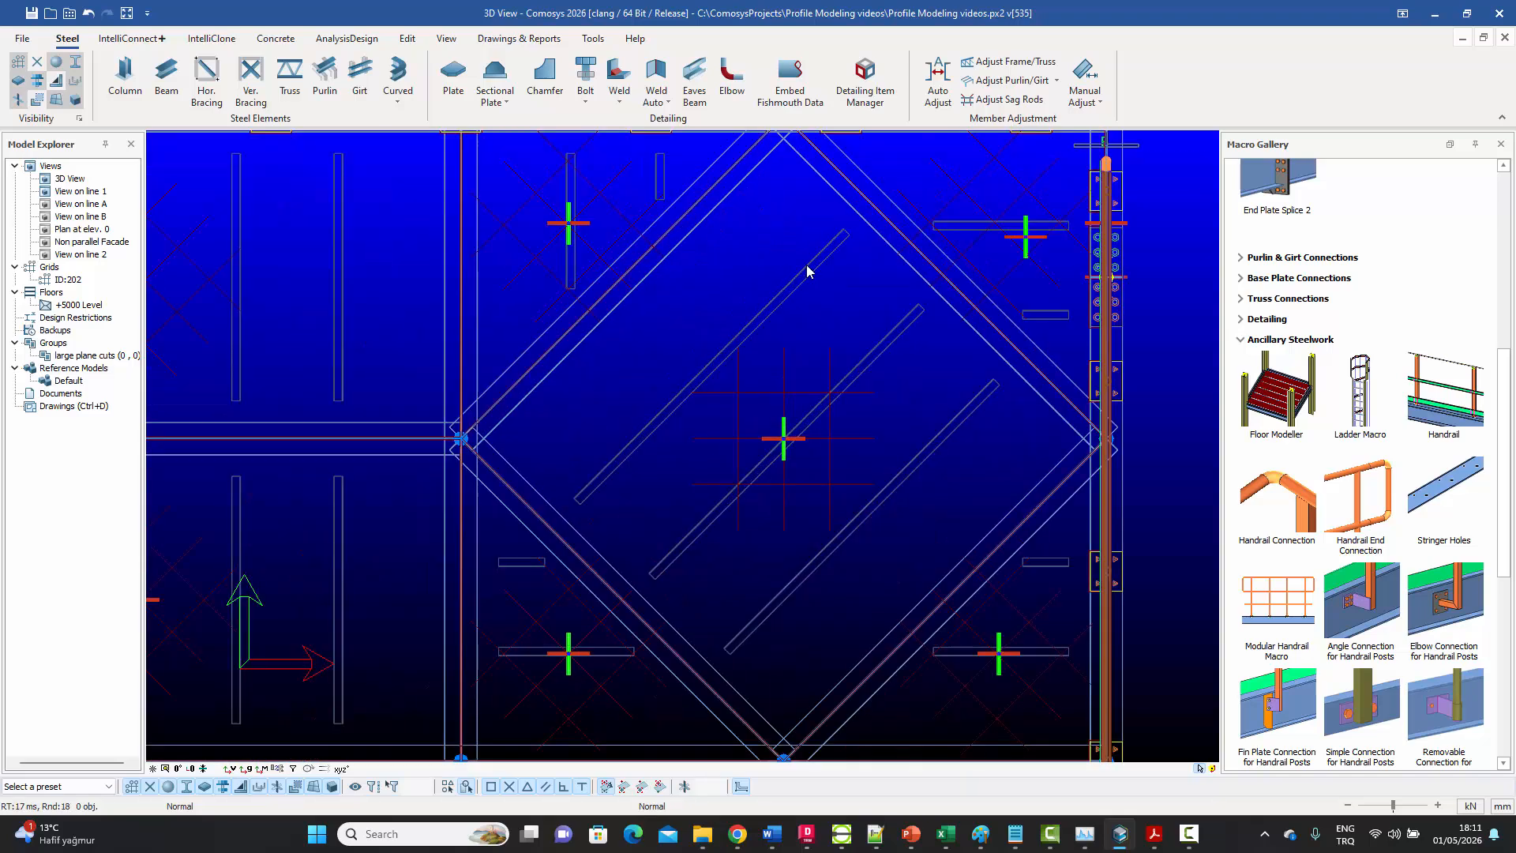
scroll(797, 277, "down", 5)
scroll(671, 356, "up", 3)
scroll(666, 350, "up", 1)
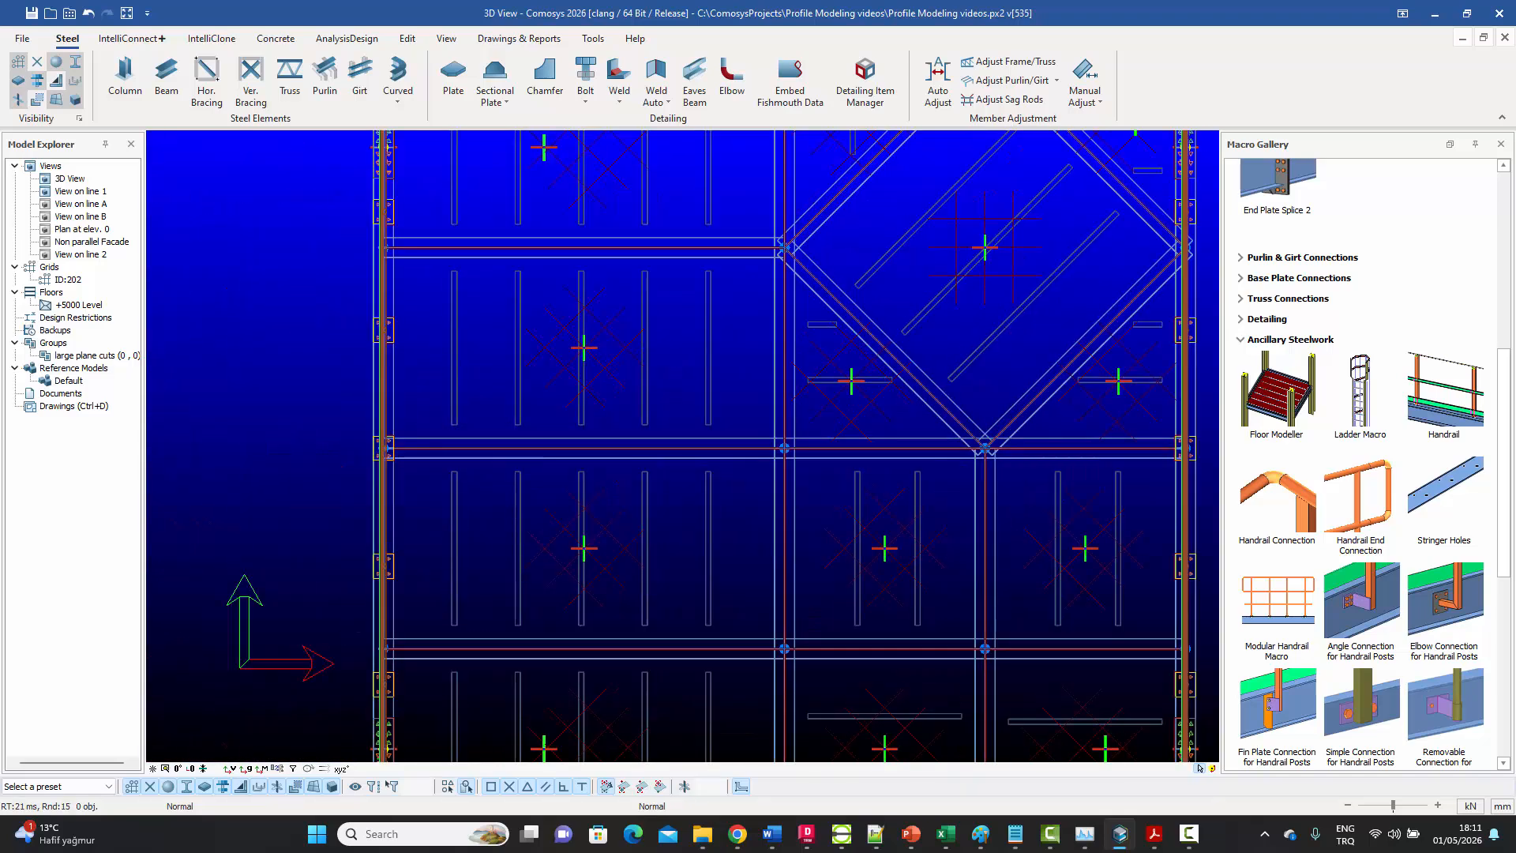
scroll(679, 347, "down", 3)
scroll(610, 247, "up", 5)
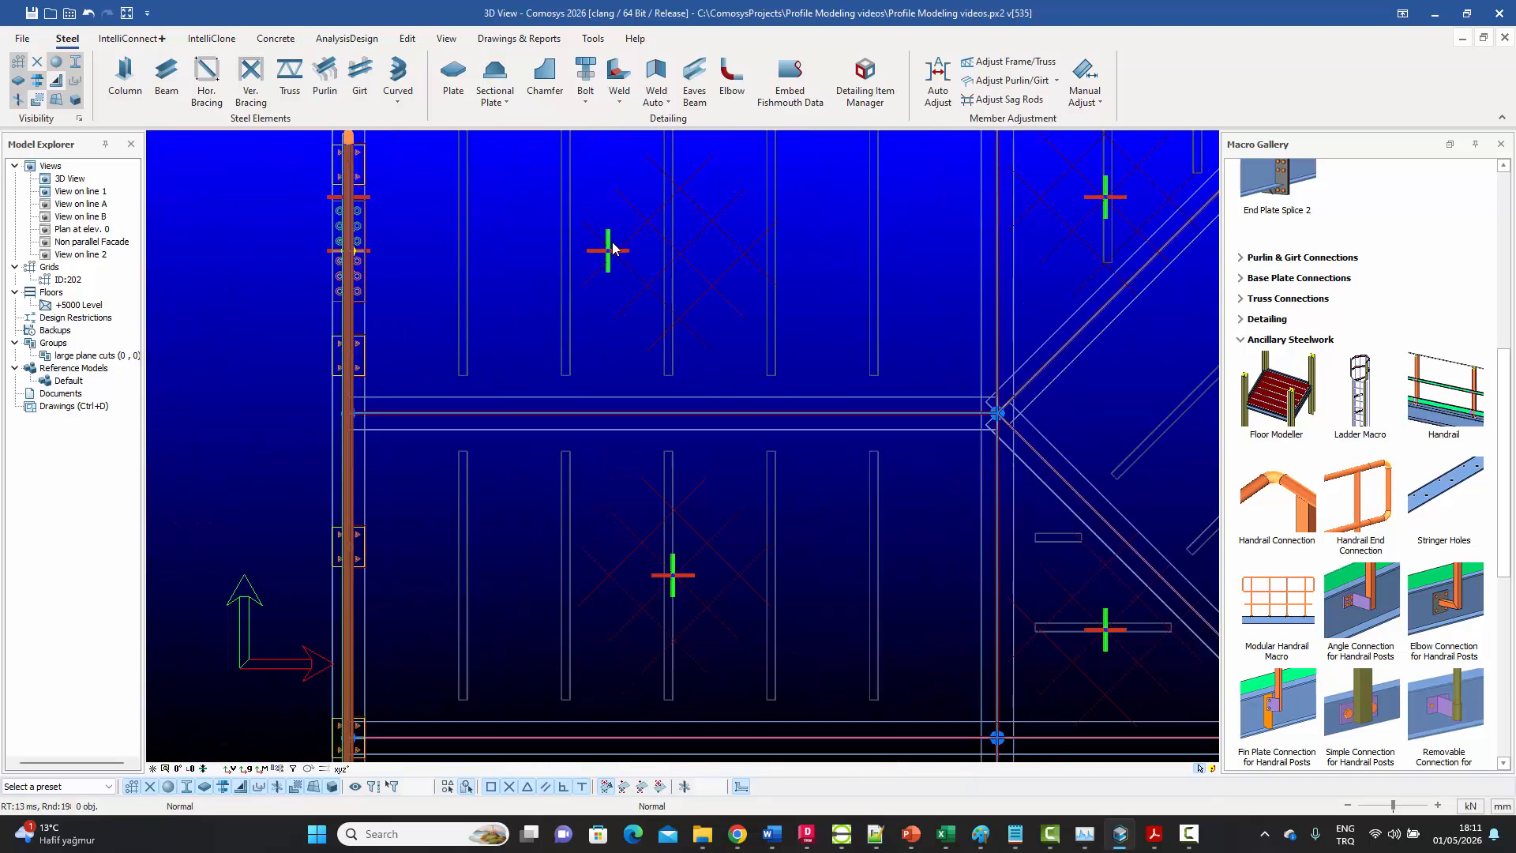
- Review the stiffener spacing, minimum length and area load settings in the corner plate's floor macro, and close them unchanged
double_click(605, 226)
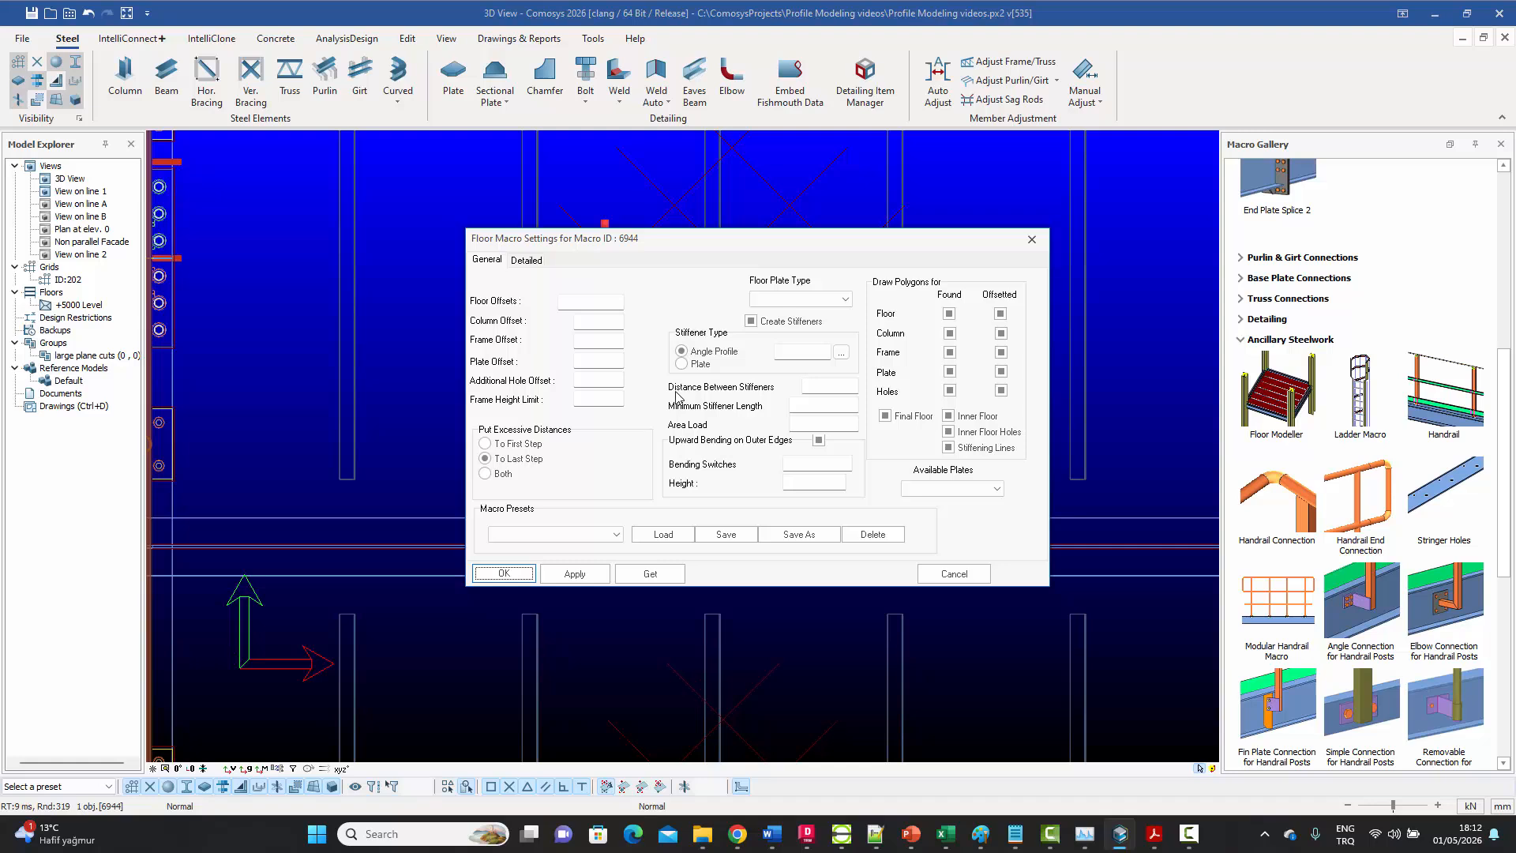
mouse_move(834, 387)
mouse_move(825, 426)
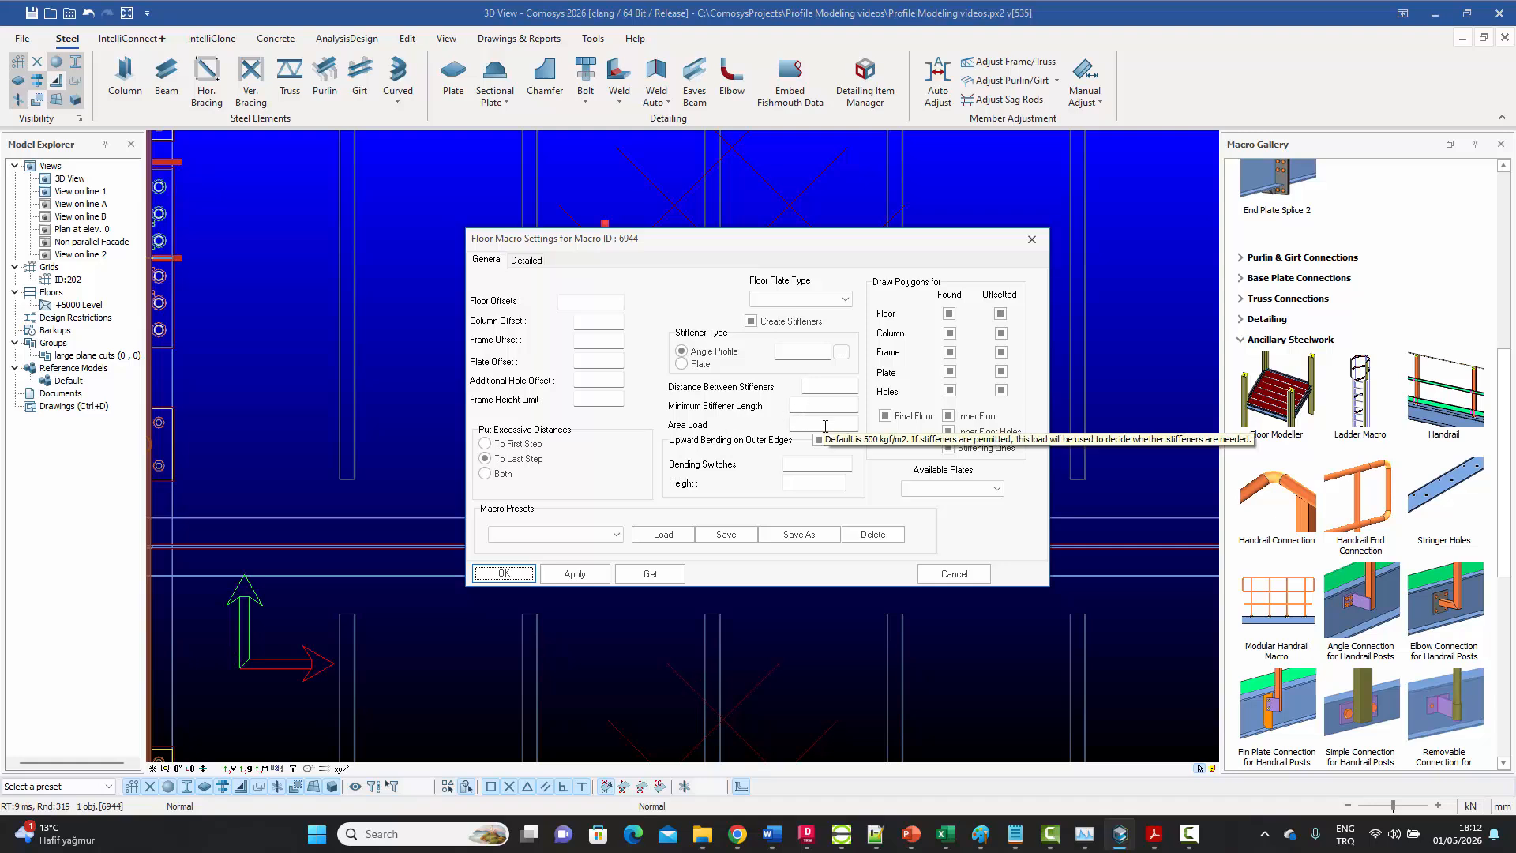
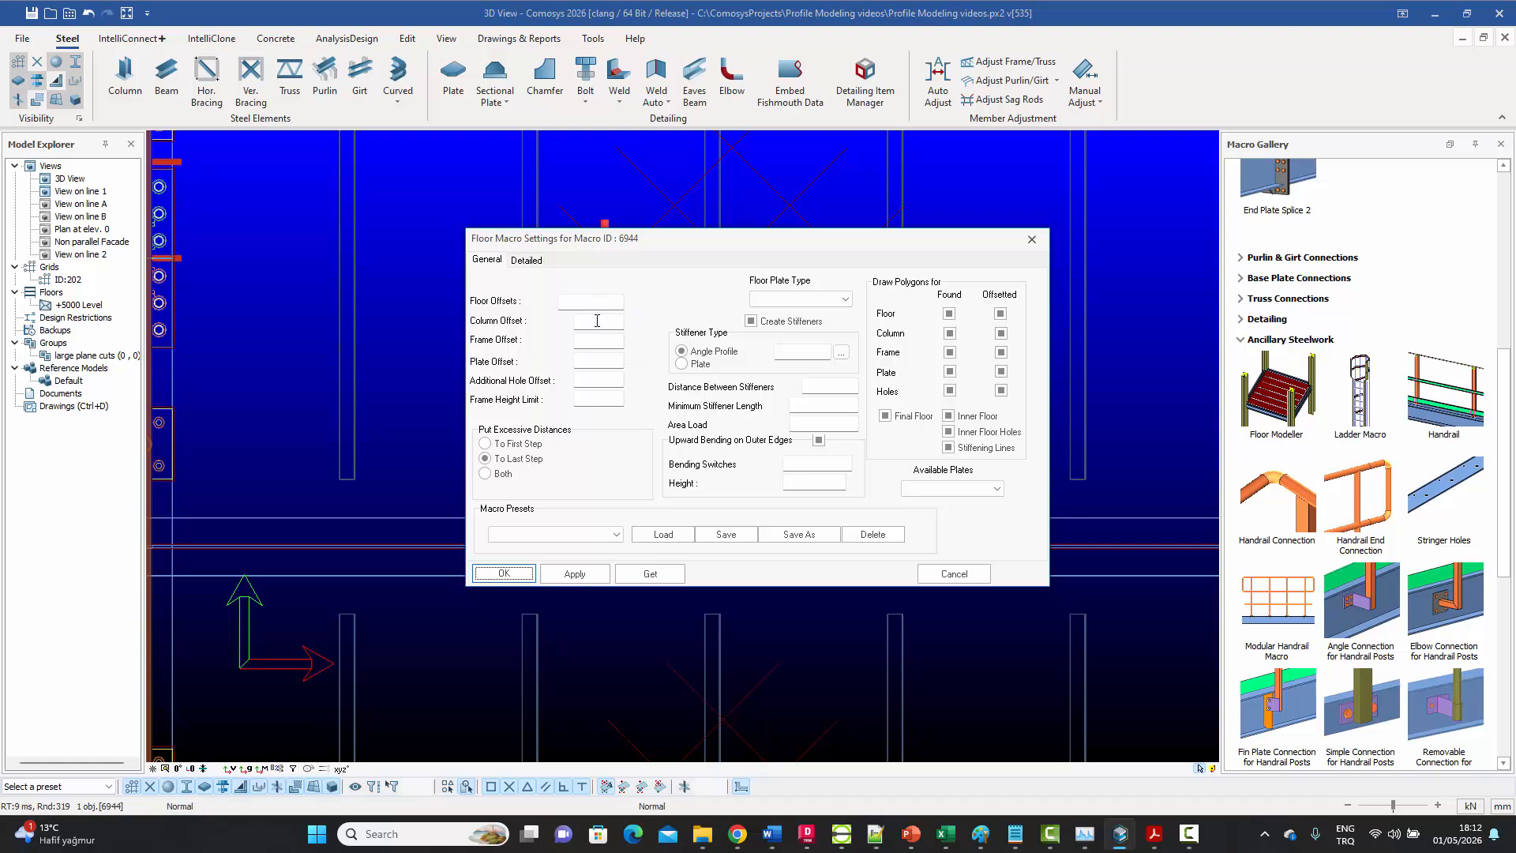
left_click(1032, 240)
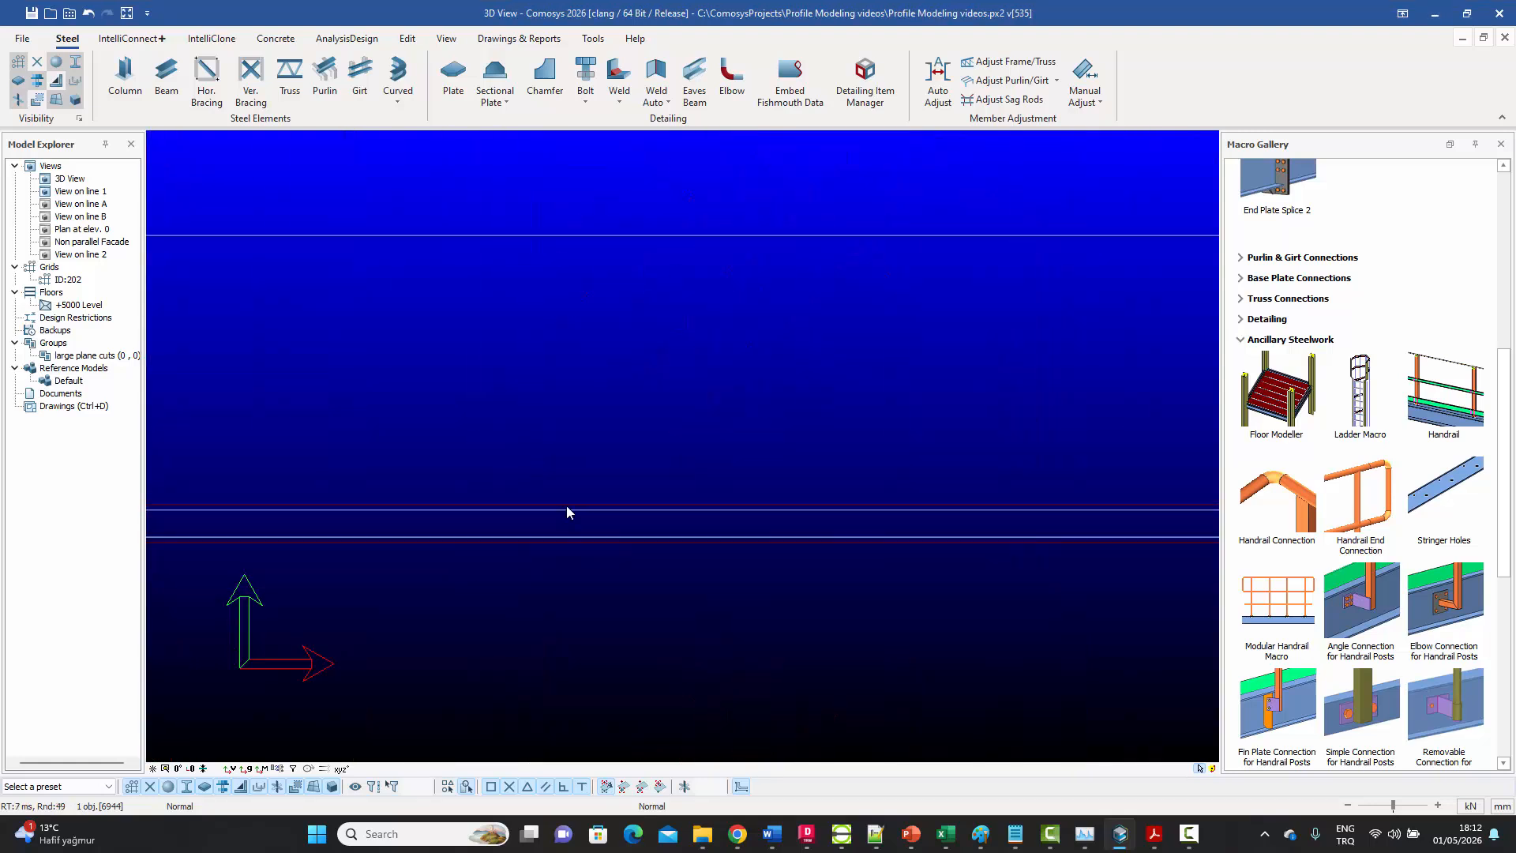
- Filter a selection of the whole model down to the Floor Macro objects, view their shared settings, and close without changes
middle_click_drag(562, 503, 570, 318)
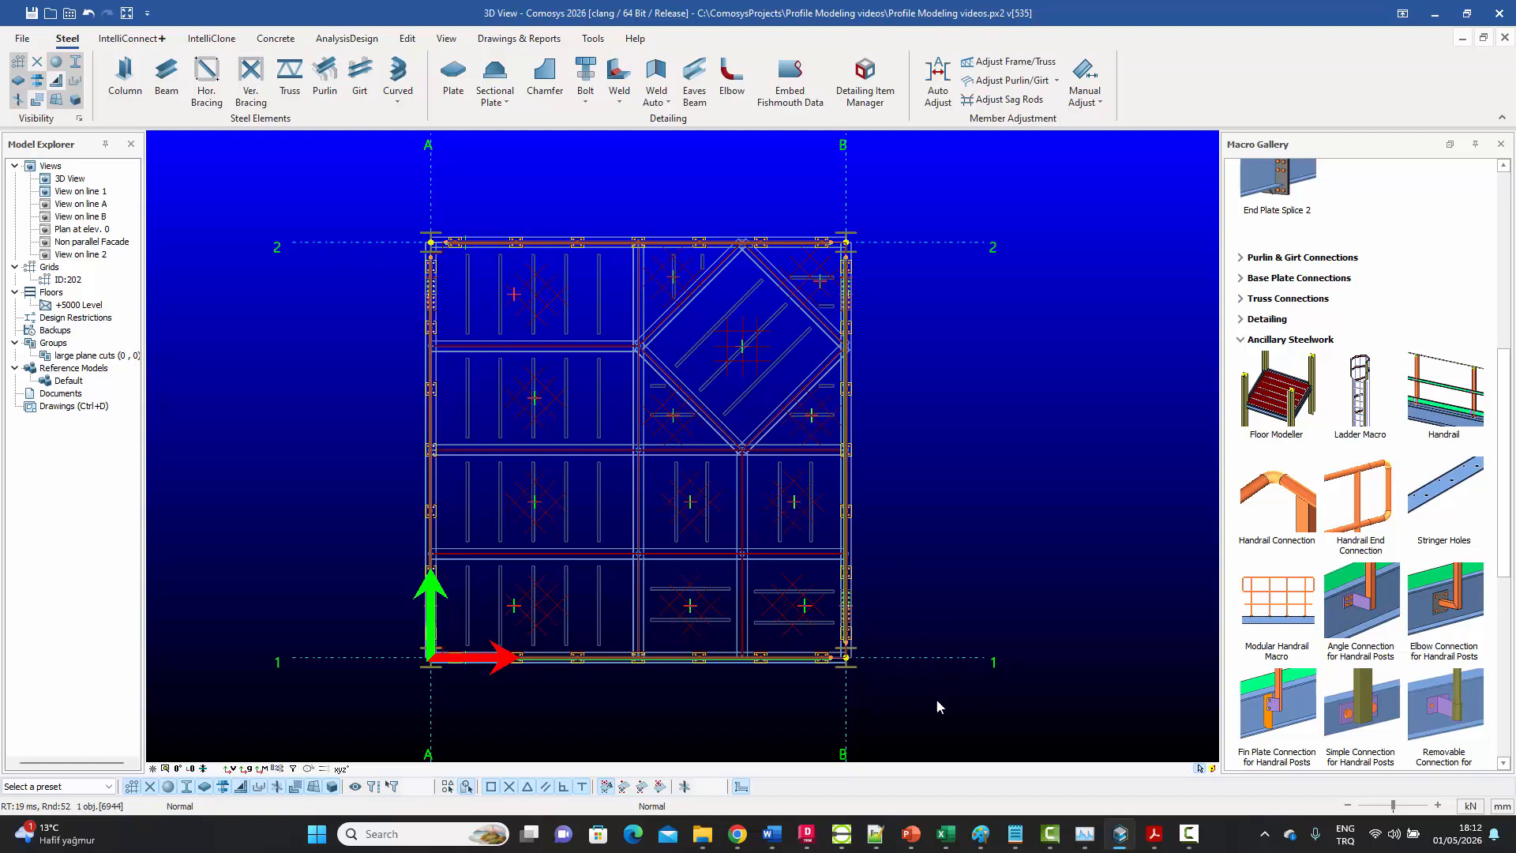
left_click_drag(933, 709, 354, 190)
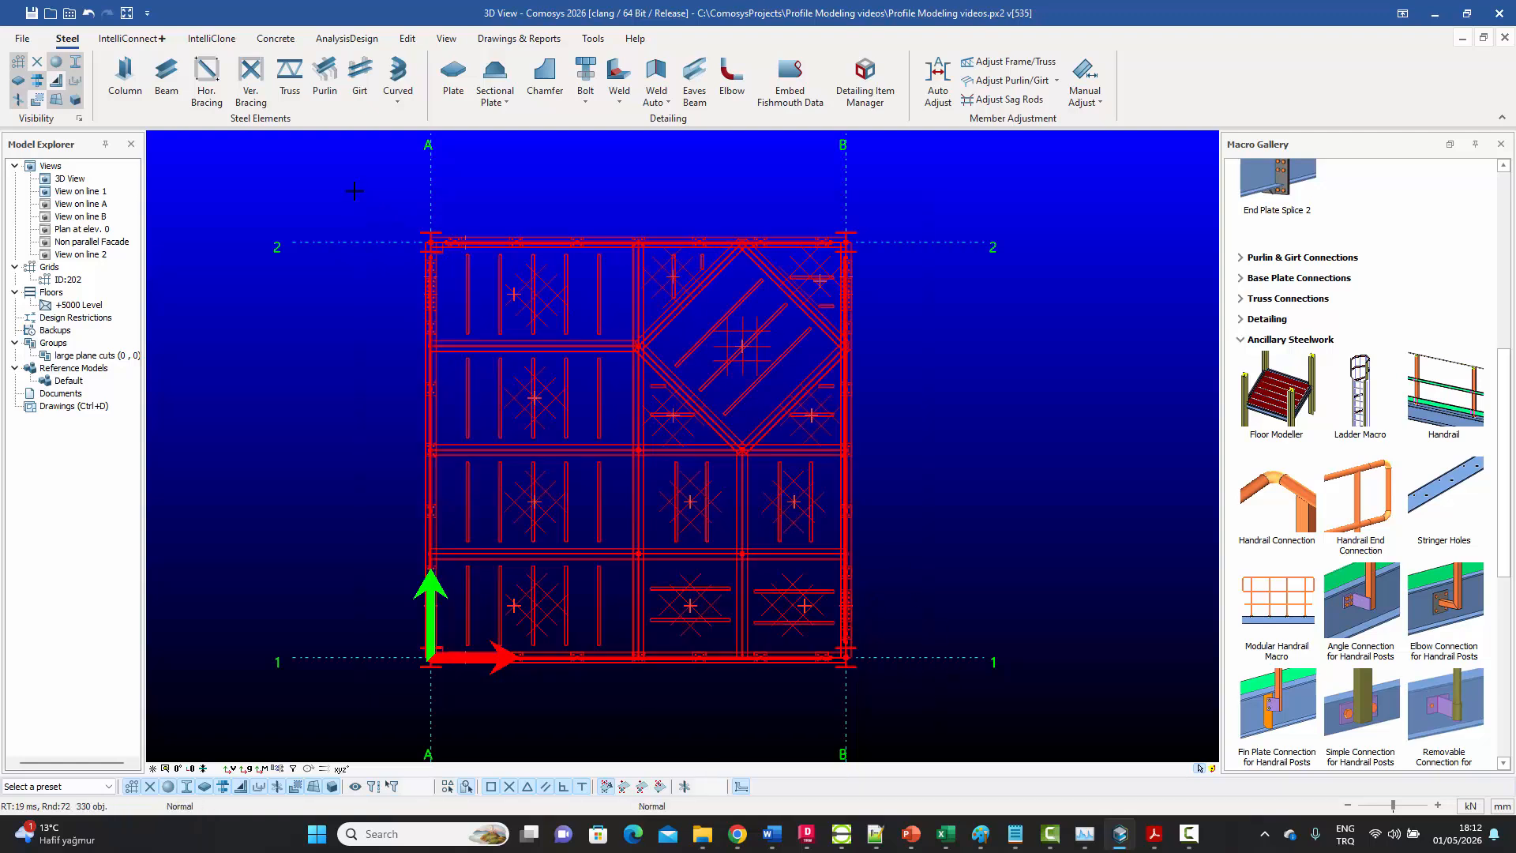
left_click(833, 424)
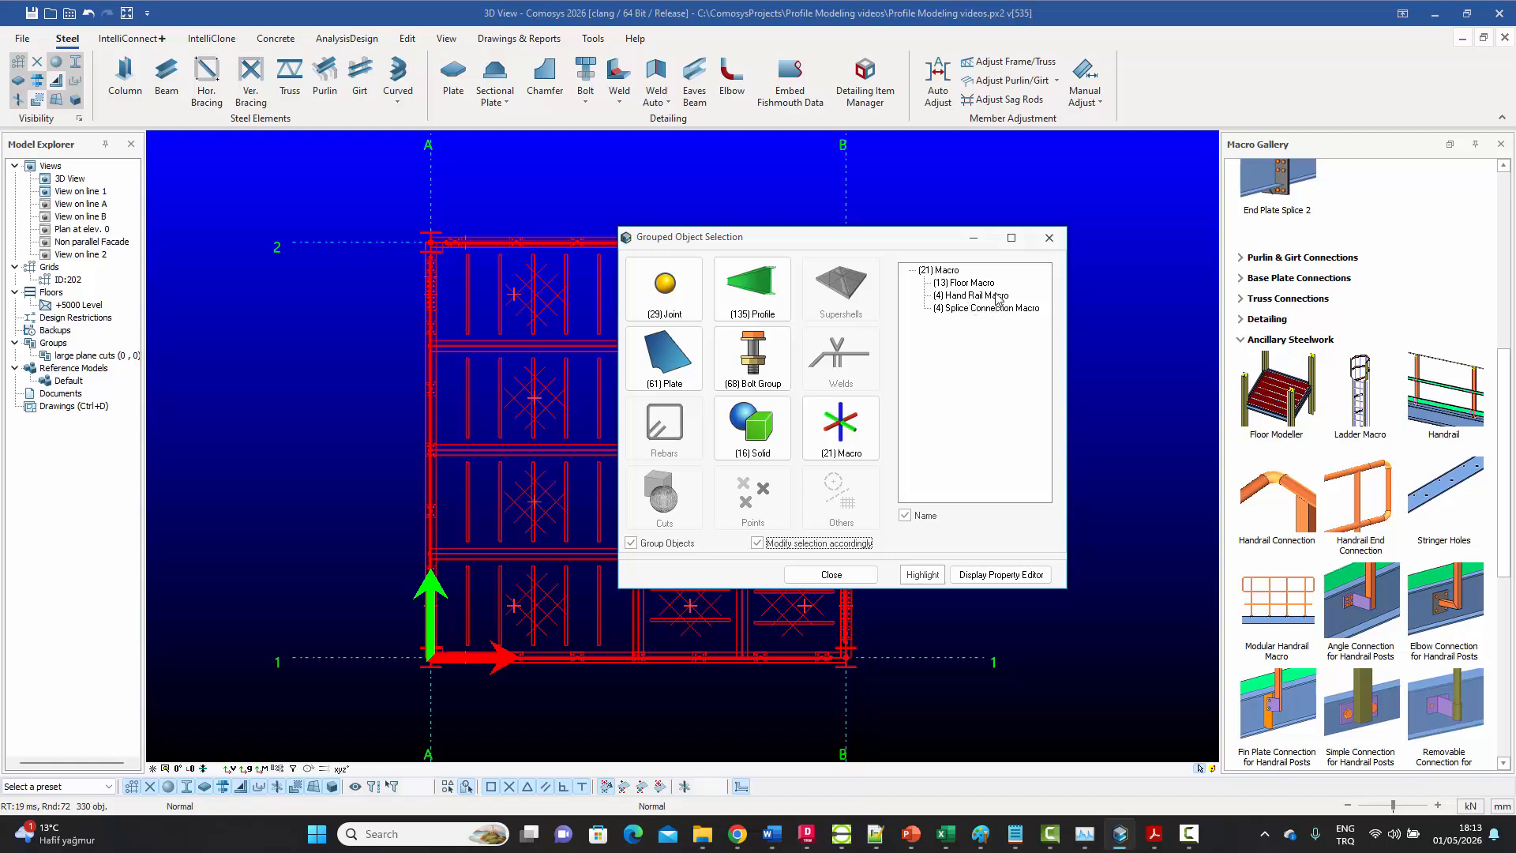
left_click(970, 282)
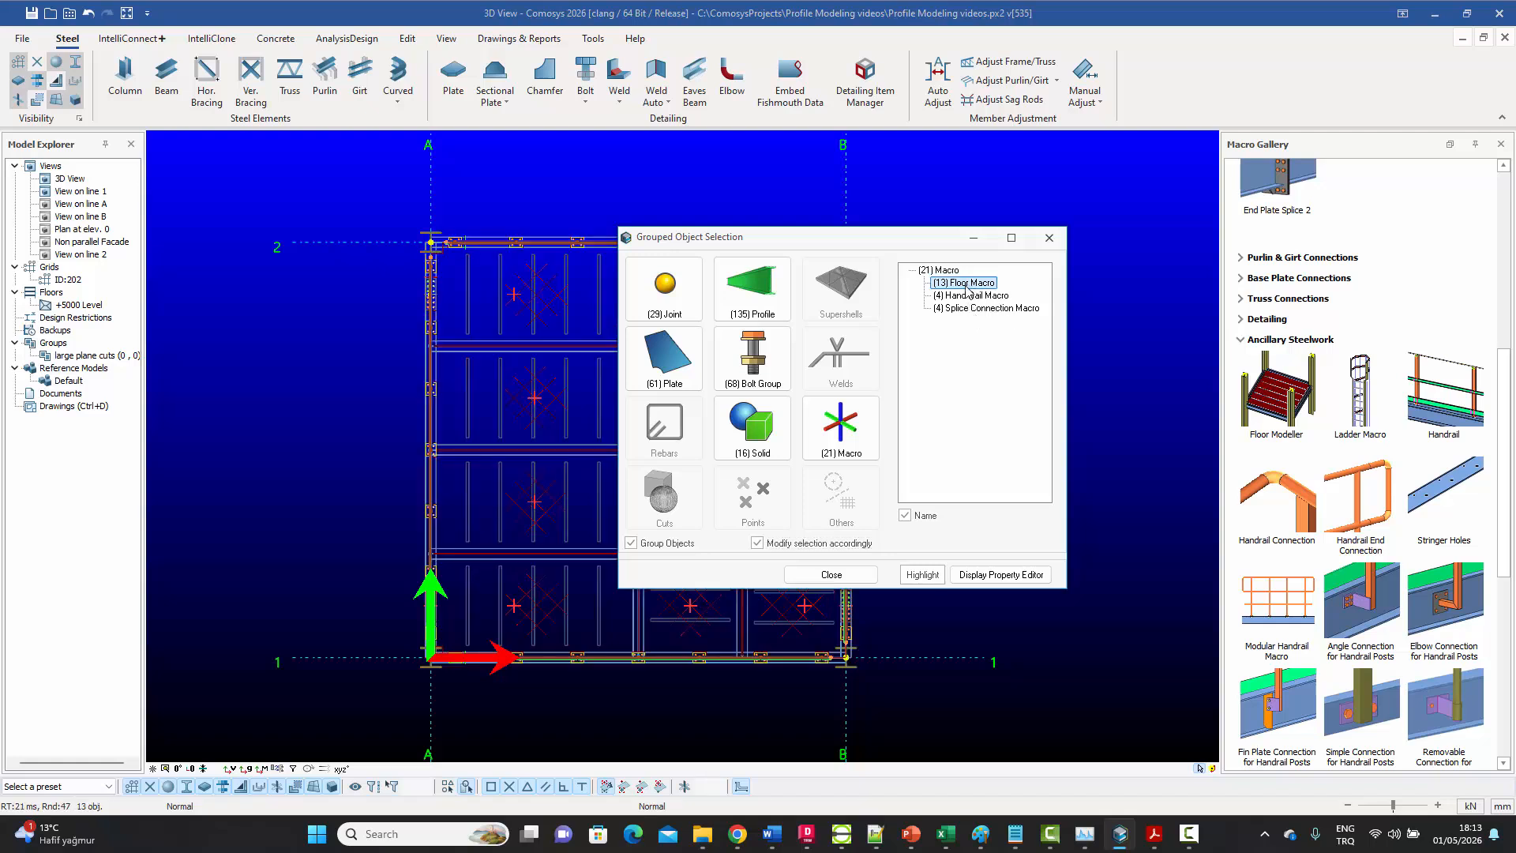
left_click(1065, 245)
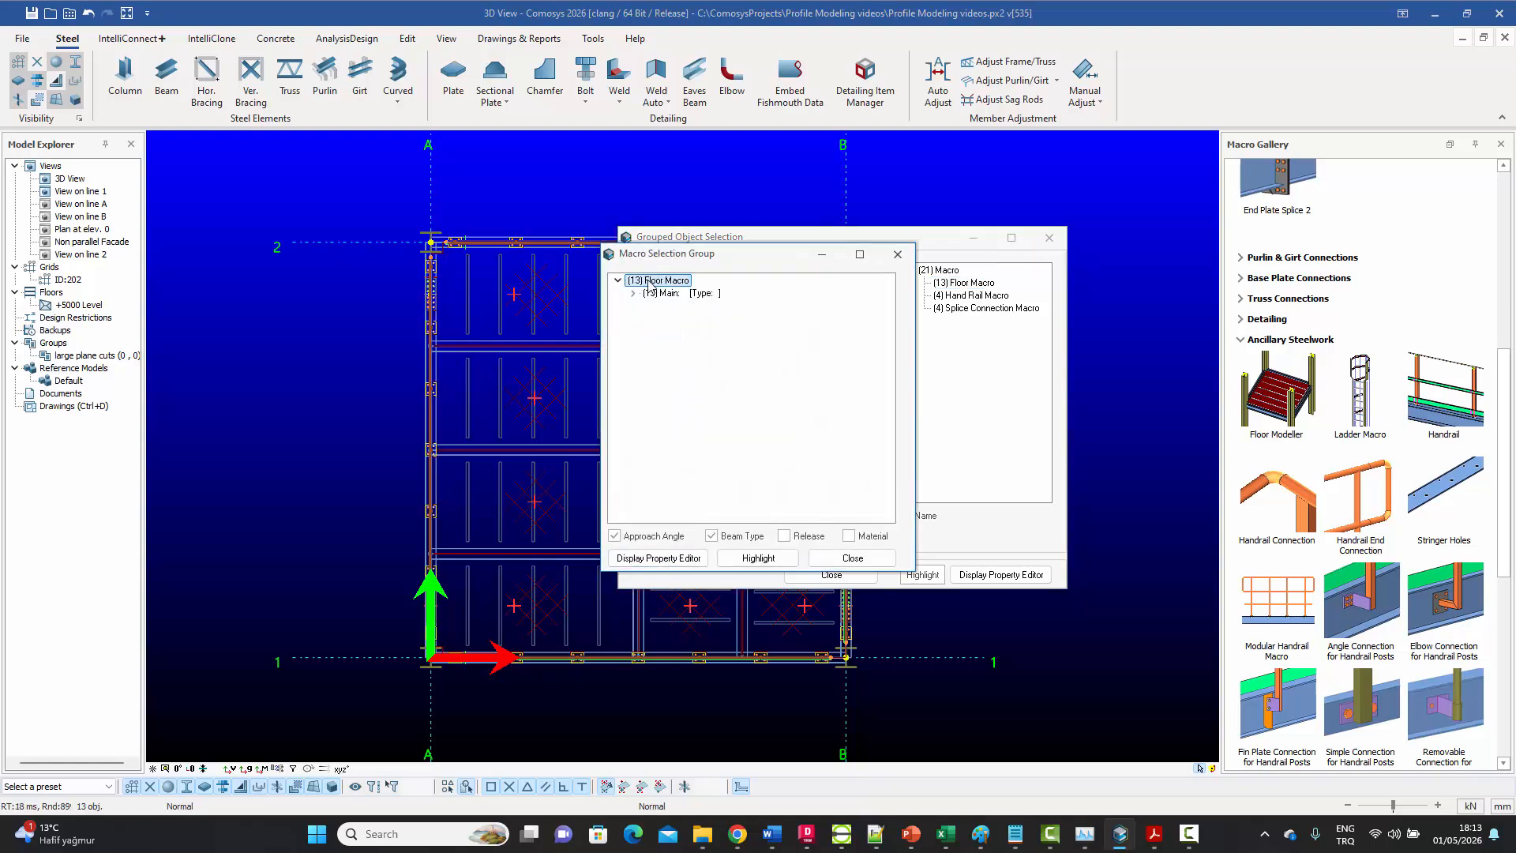
double_click(676, 282)
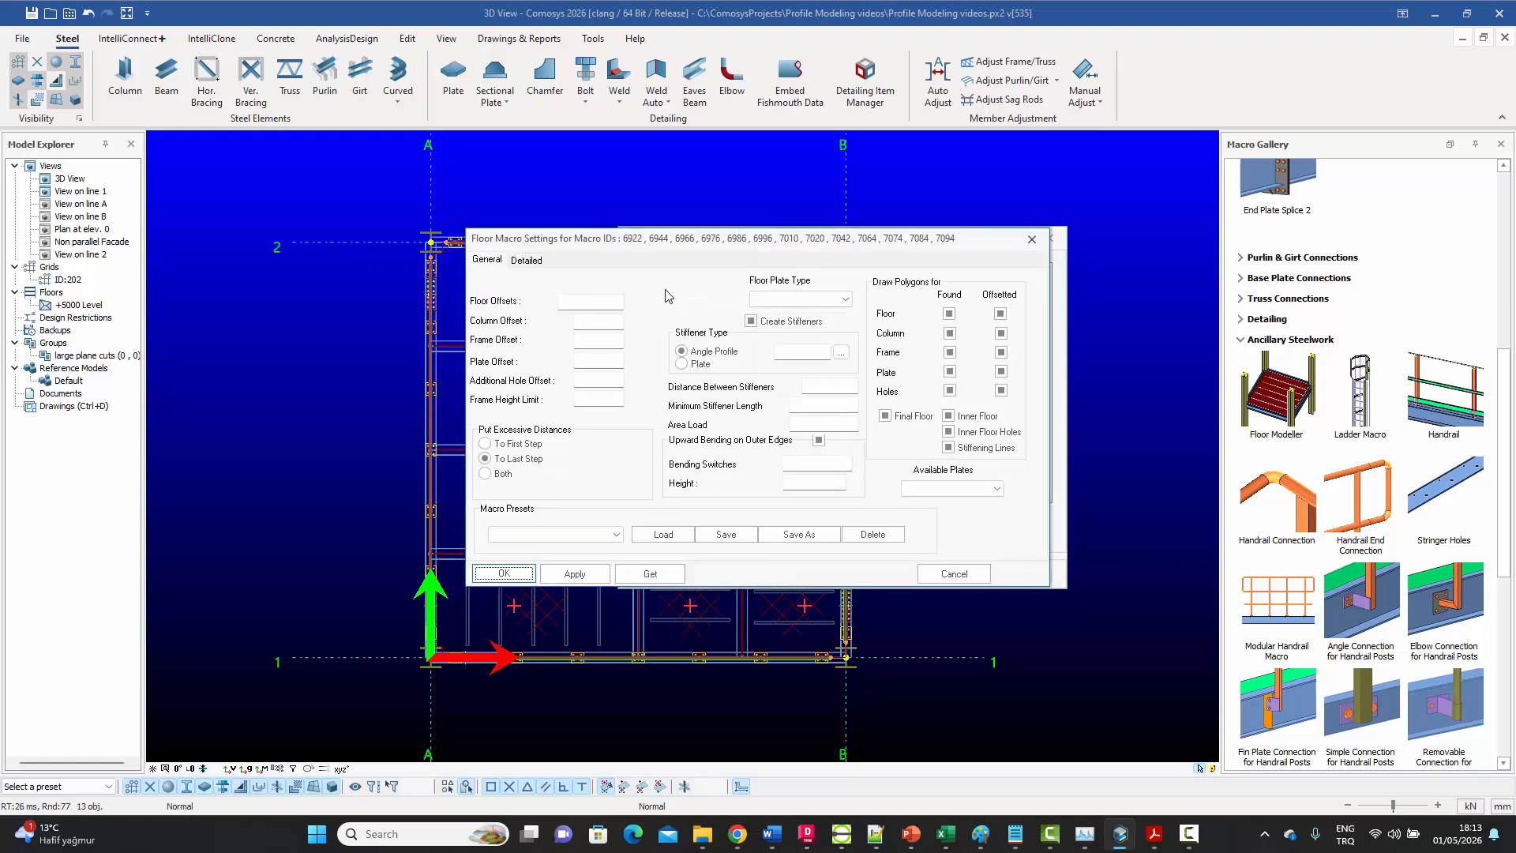
left_click(1034, 241)
left_click(1047, 245)
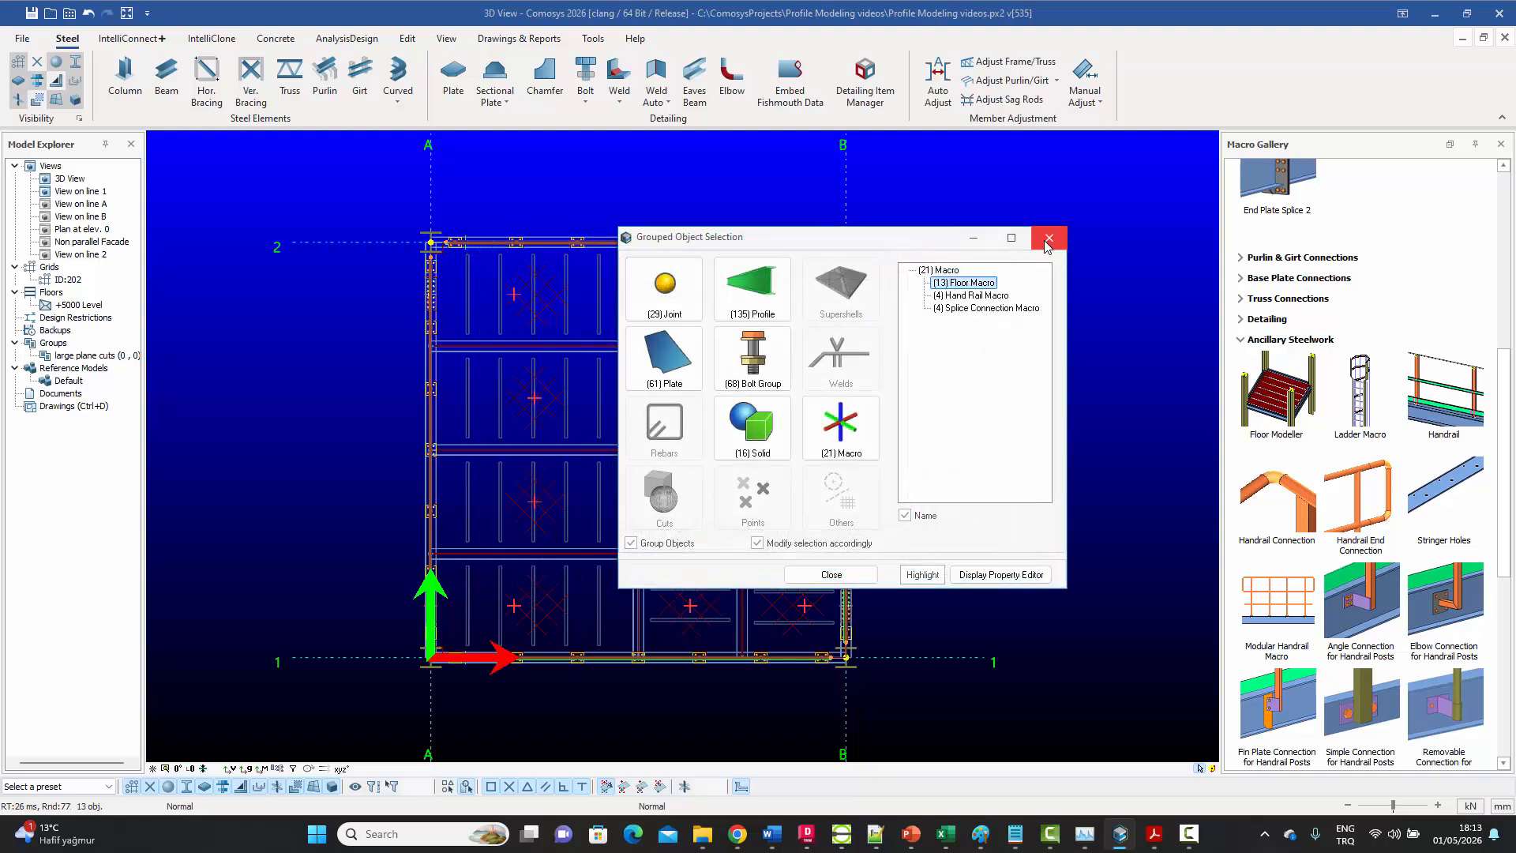
left_click(1048, 239)
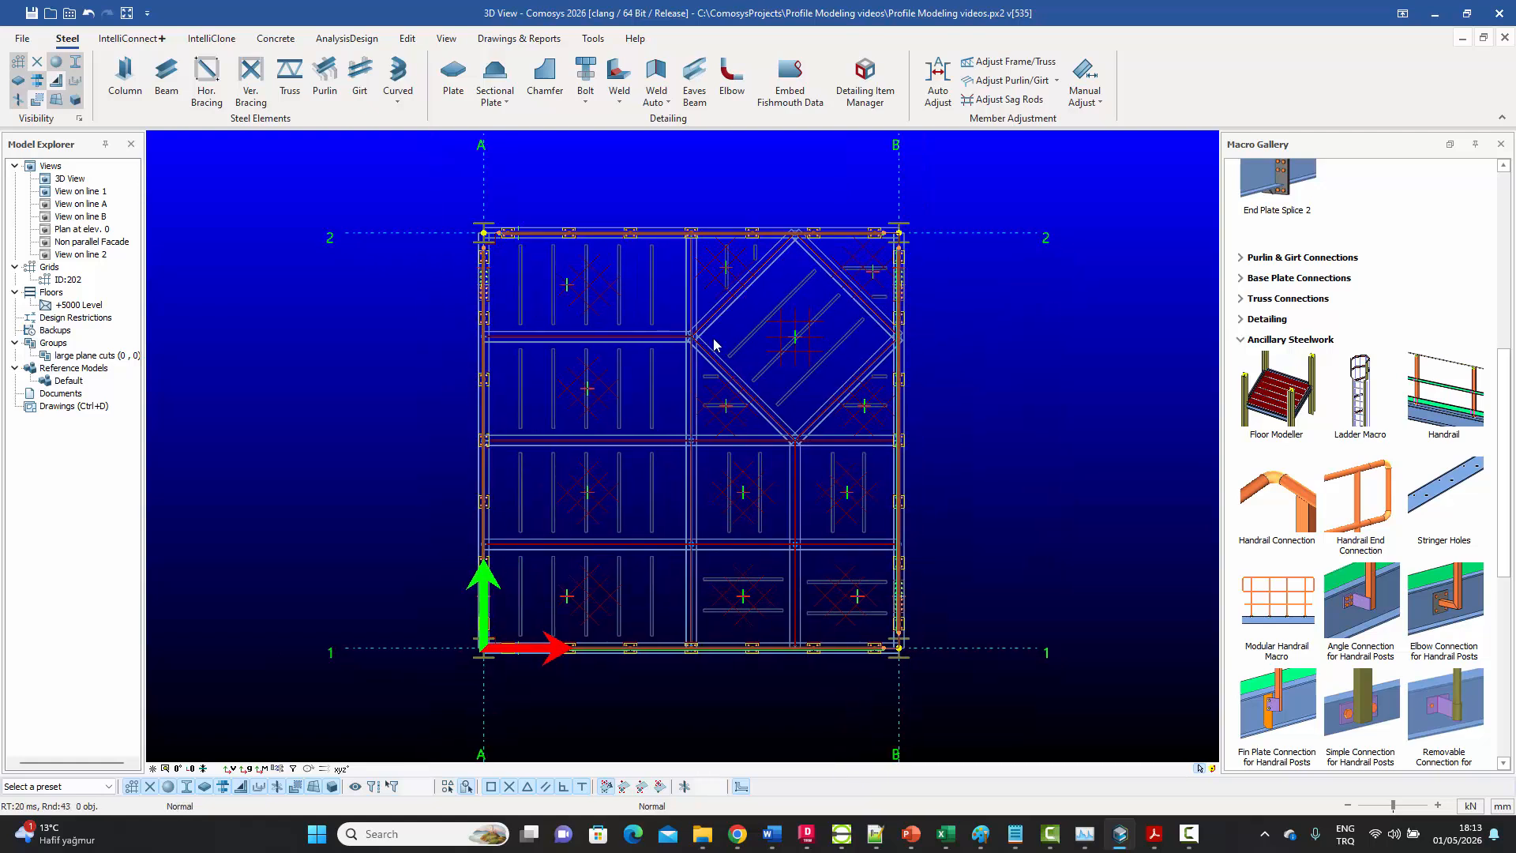
- Set the Plate Offset to 20 in the floor macro of the corner plate at grids A and 2, and apply it
left_click(1154, 834)
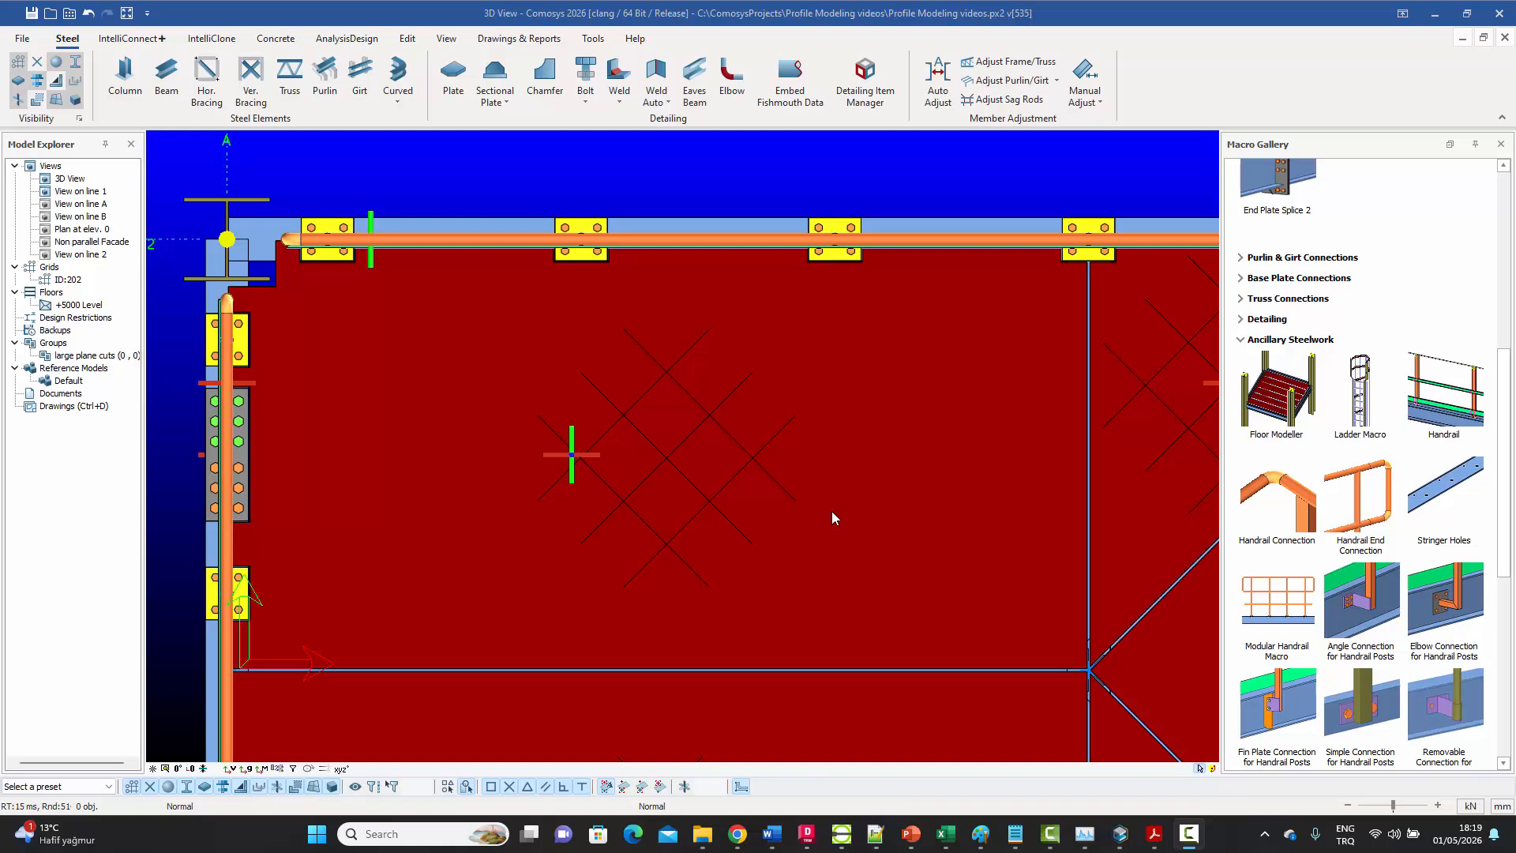
middle_click_drag(792, 476, 789, 470)
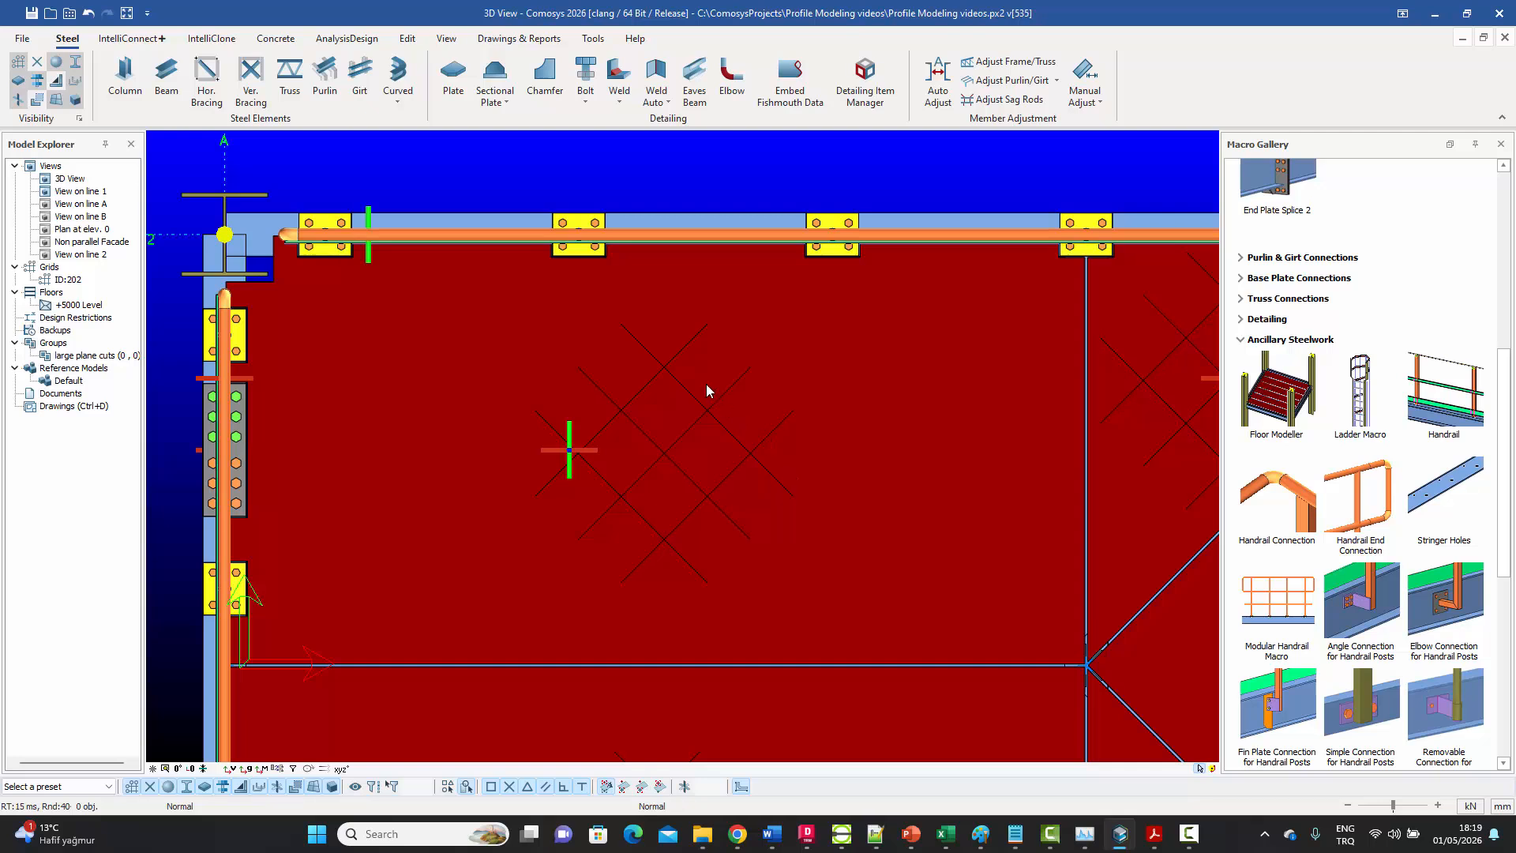
left_click(782, 335)
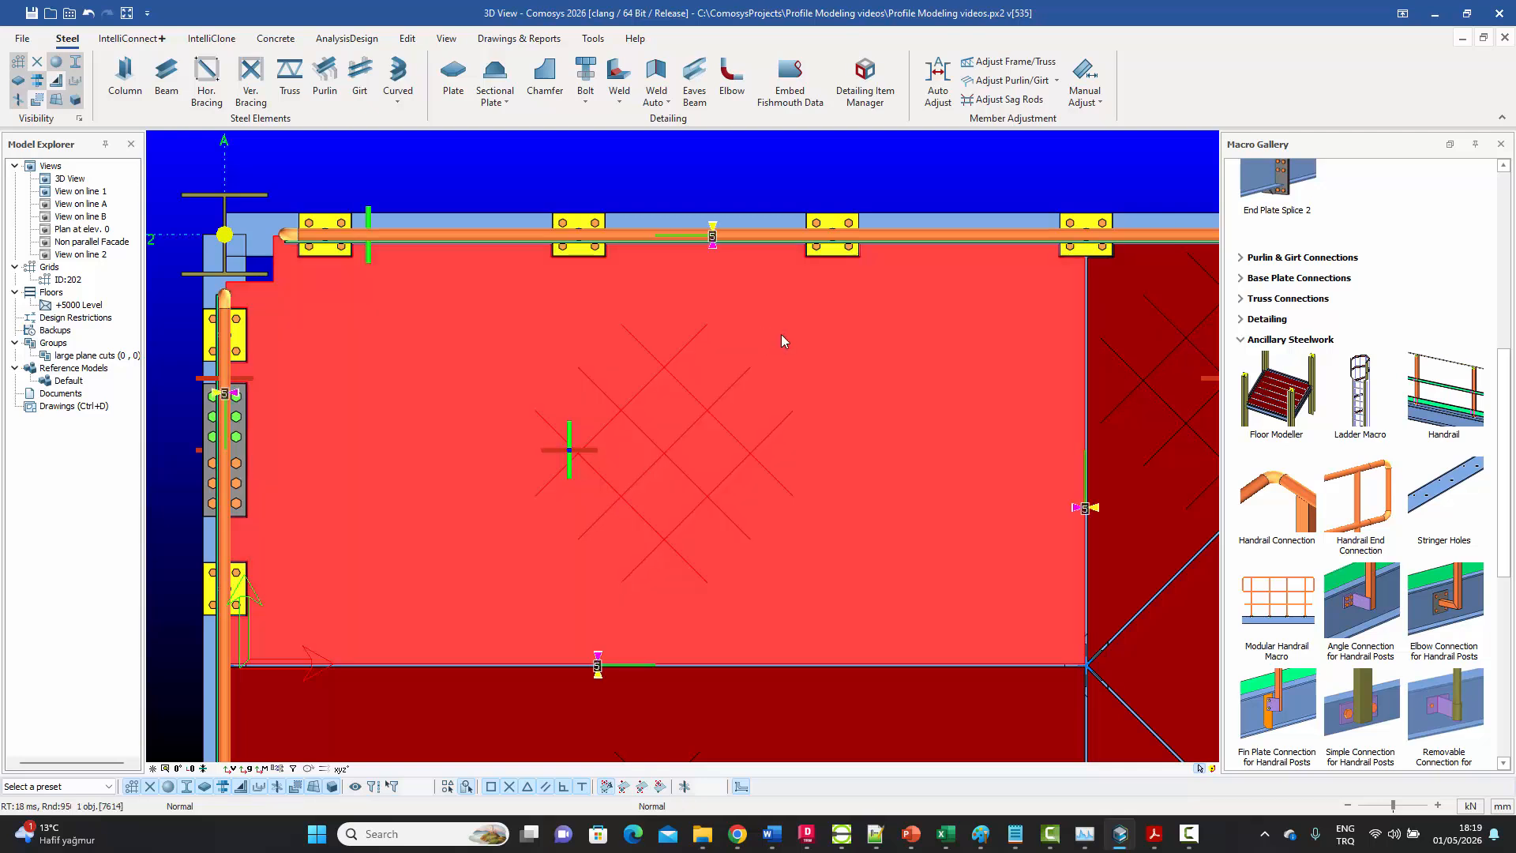
key("Escape")
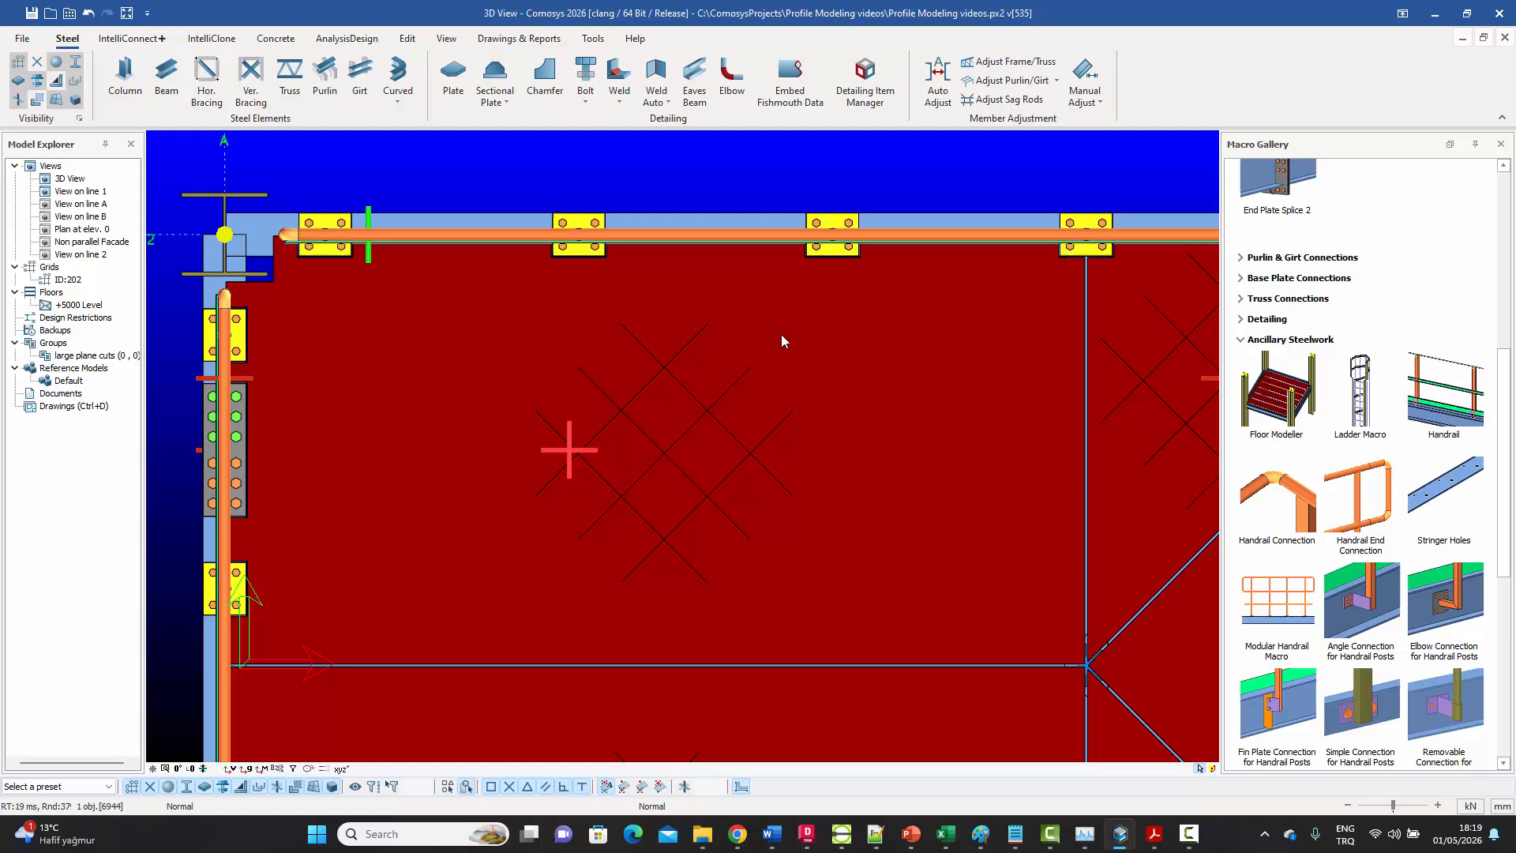
double_click(583, 416)
left_click_drag(692, 252, 1055, 313)
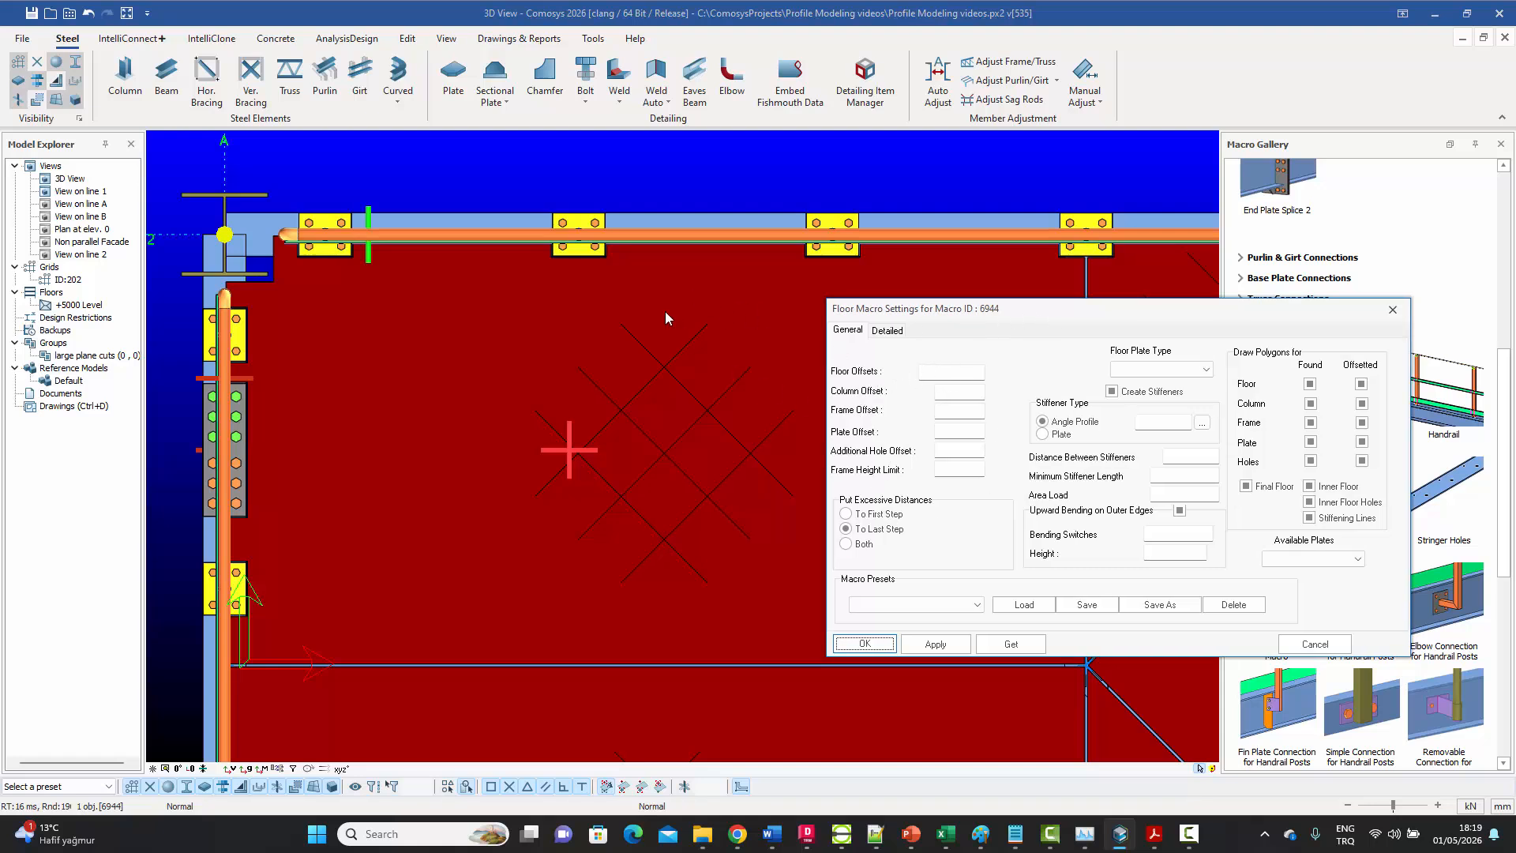
scroll(593, 241, "up", 6)
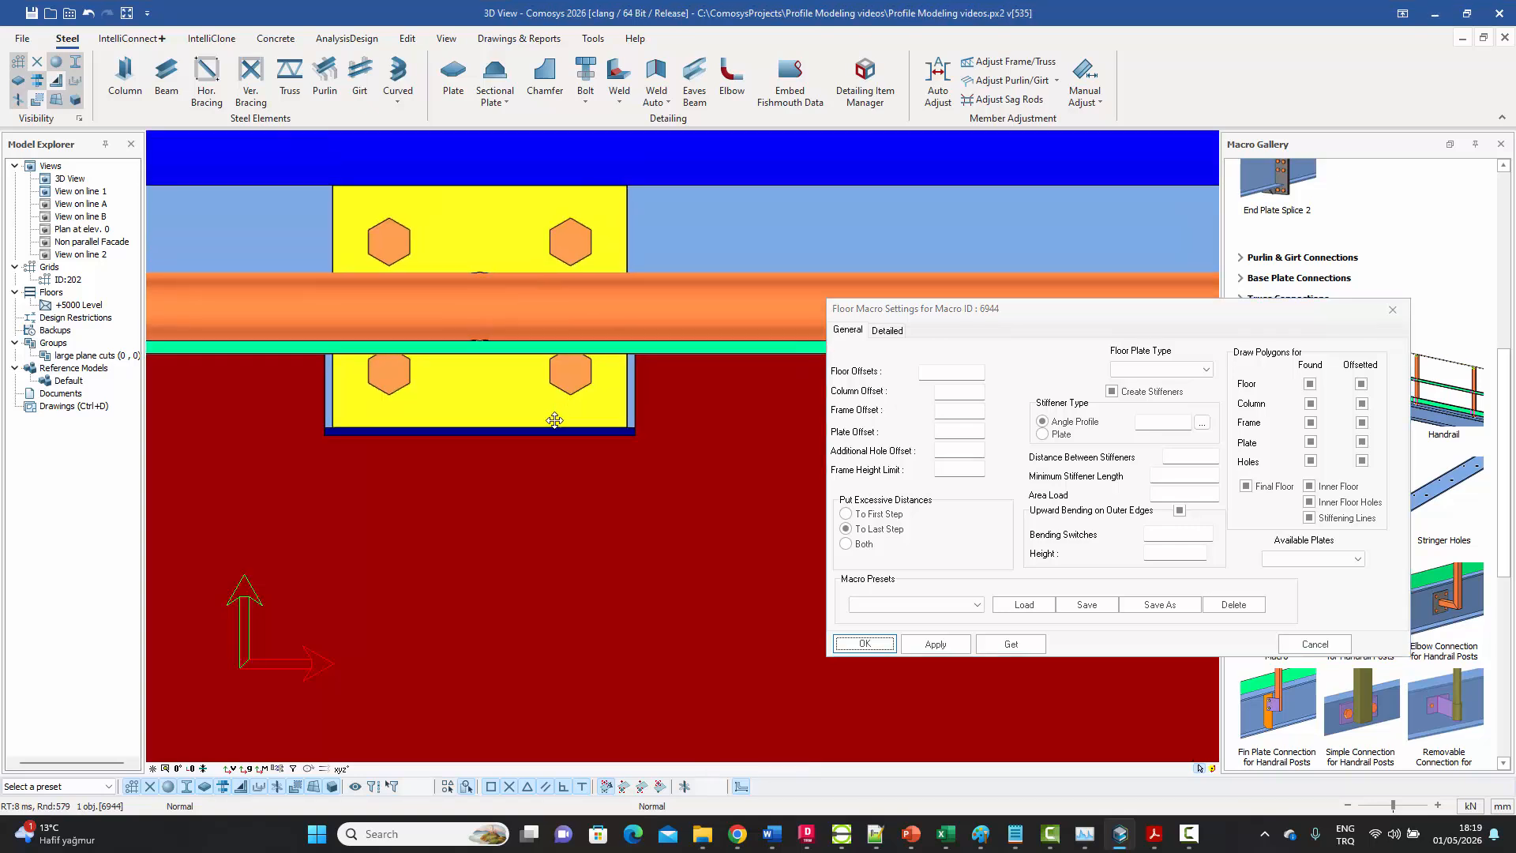
left_click(954, 431)
type("2")
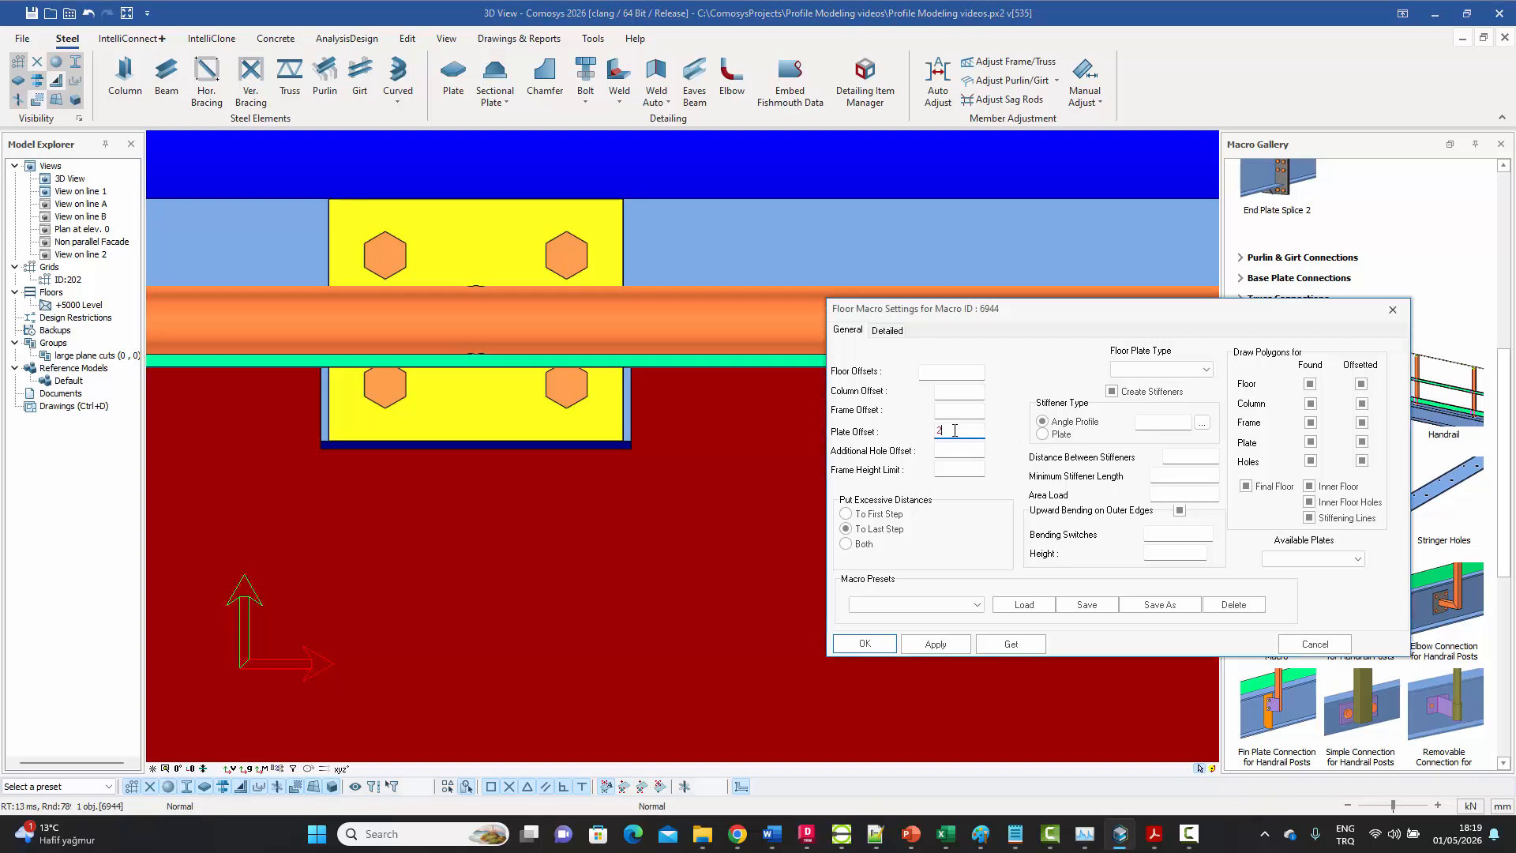
type("0")
left_click(936, 643)
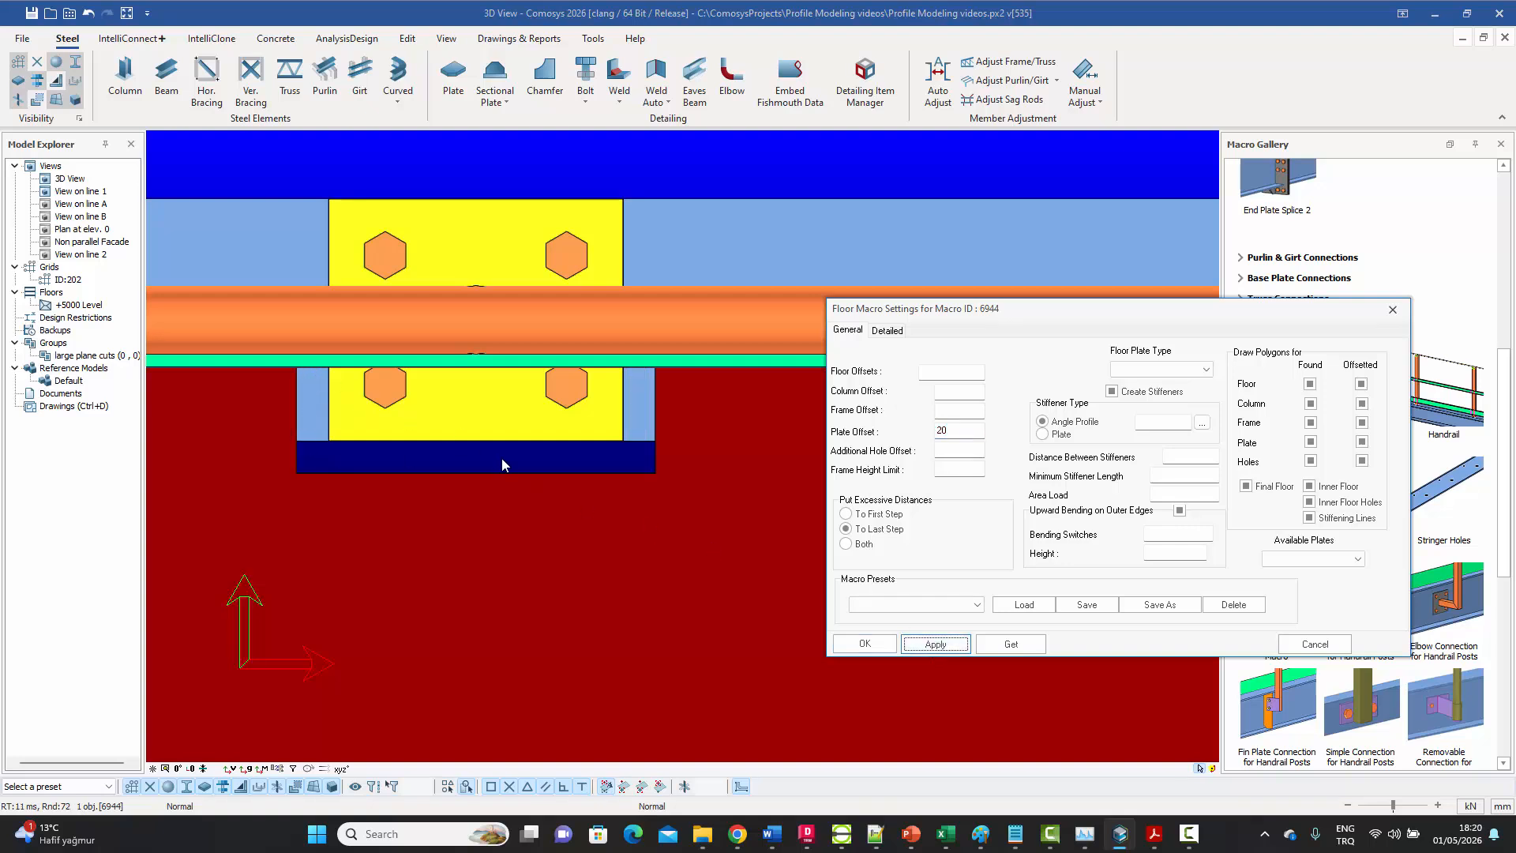
- Examine the floor plate cut-outs around the handrail base plates on both edges near the corner column
scroll(660, 424, "down", 5)
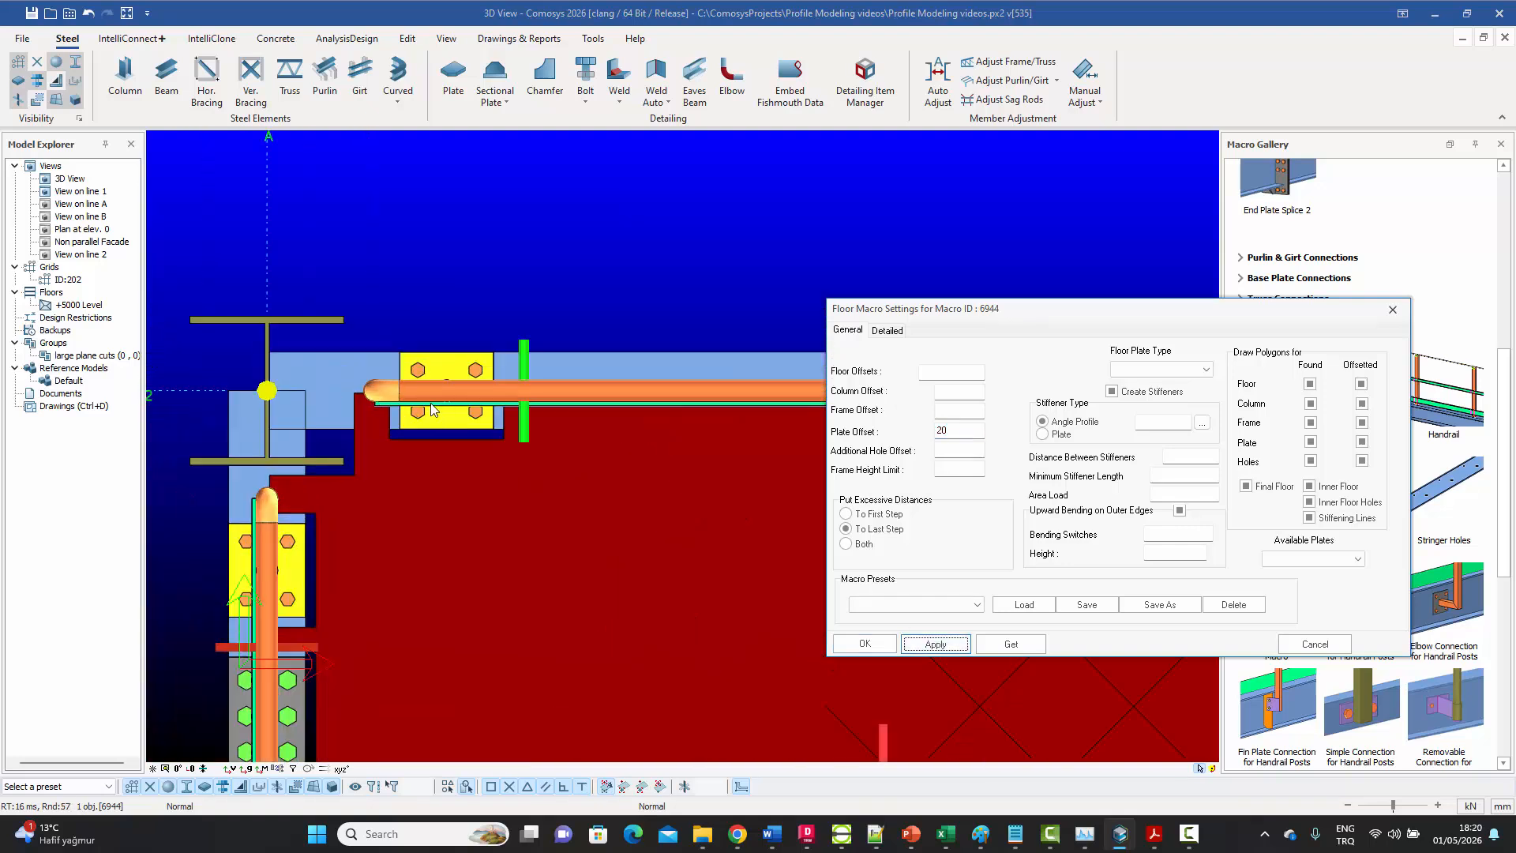
scroll(379, 405, "up", 3)
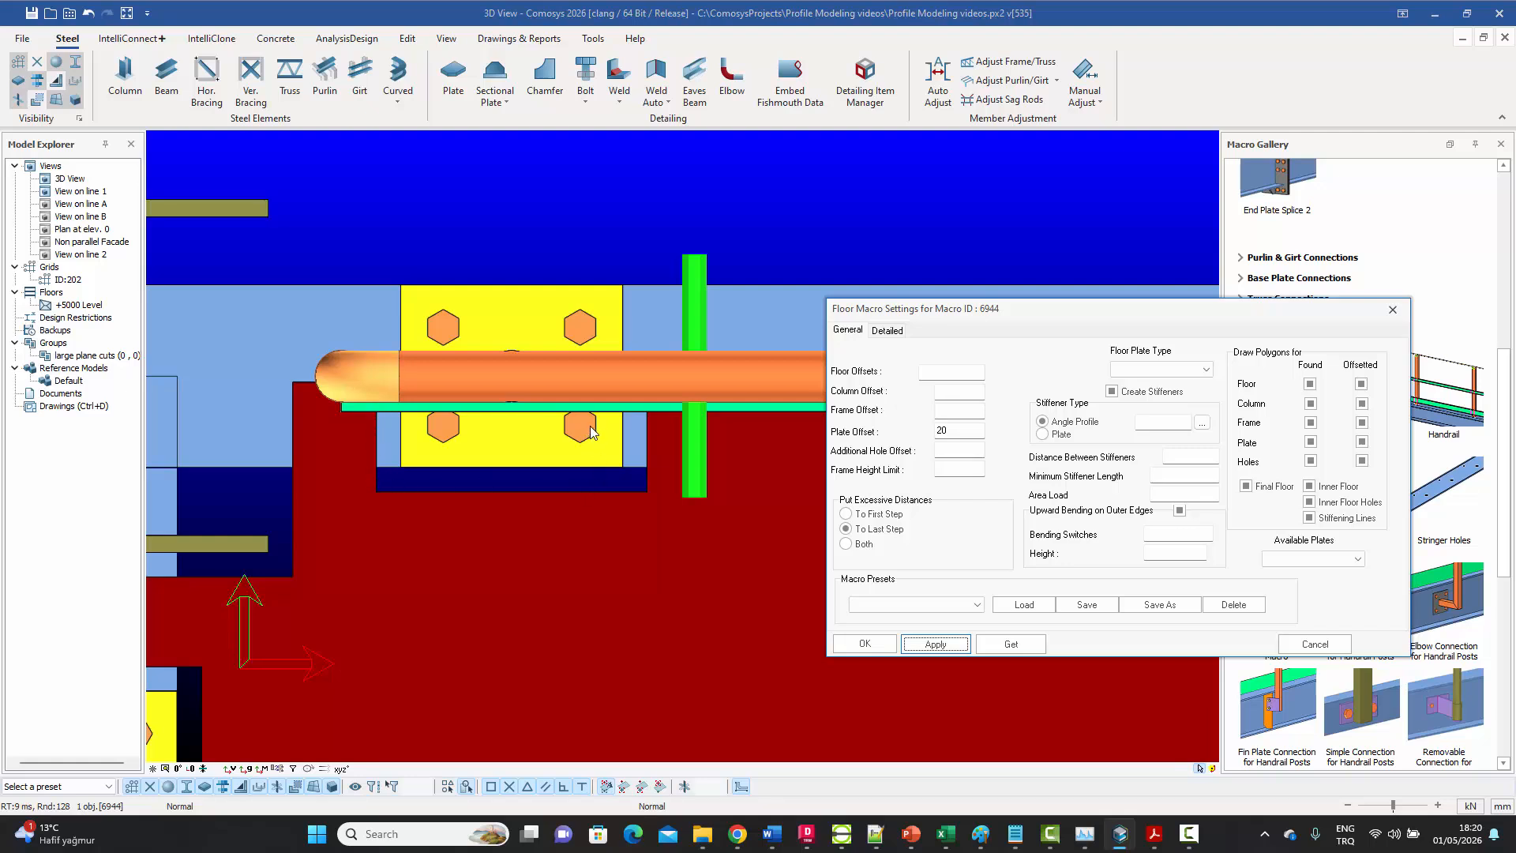
scroll(590, 424, "down", 4)
scroll(482, 513, "up", 4)
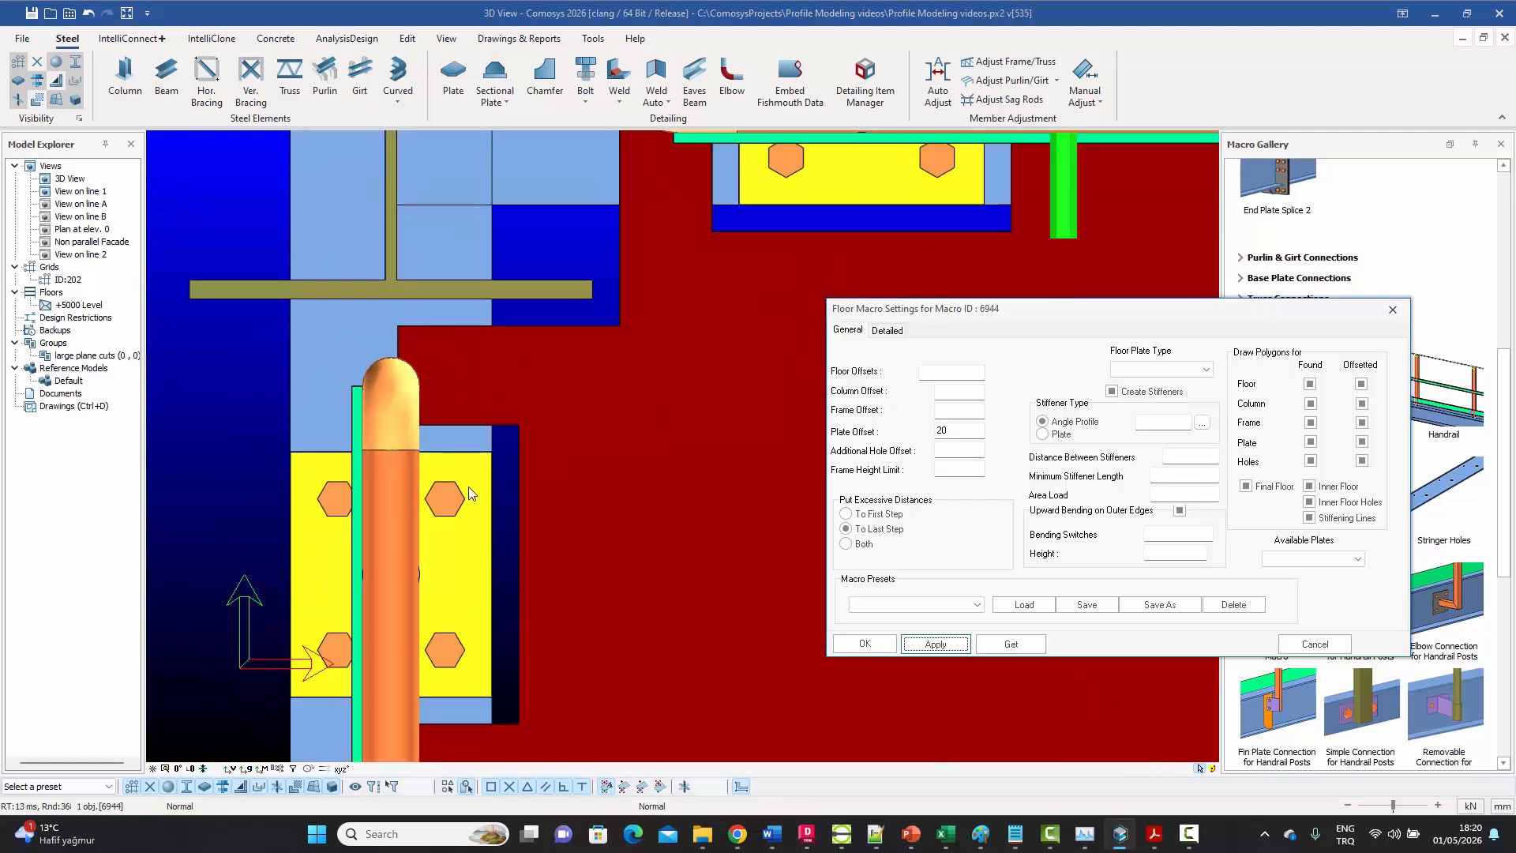
- Clear the Plate Offset in the corner plate's floor macro and apply the default
scroll(468, 486, "down", 3)
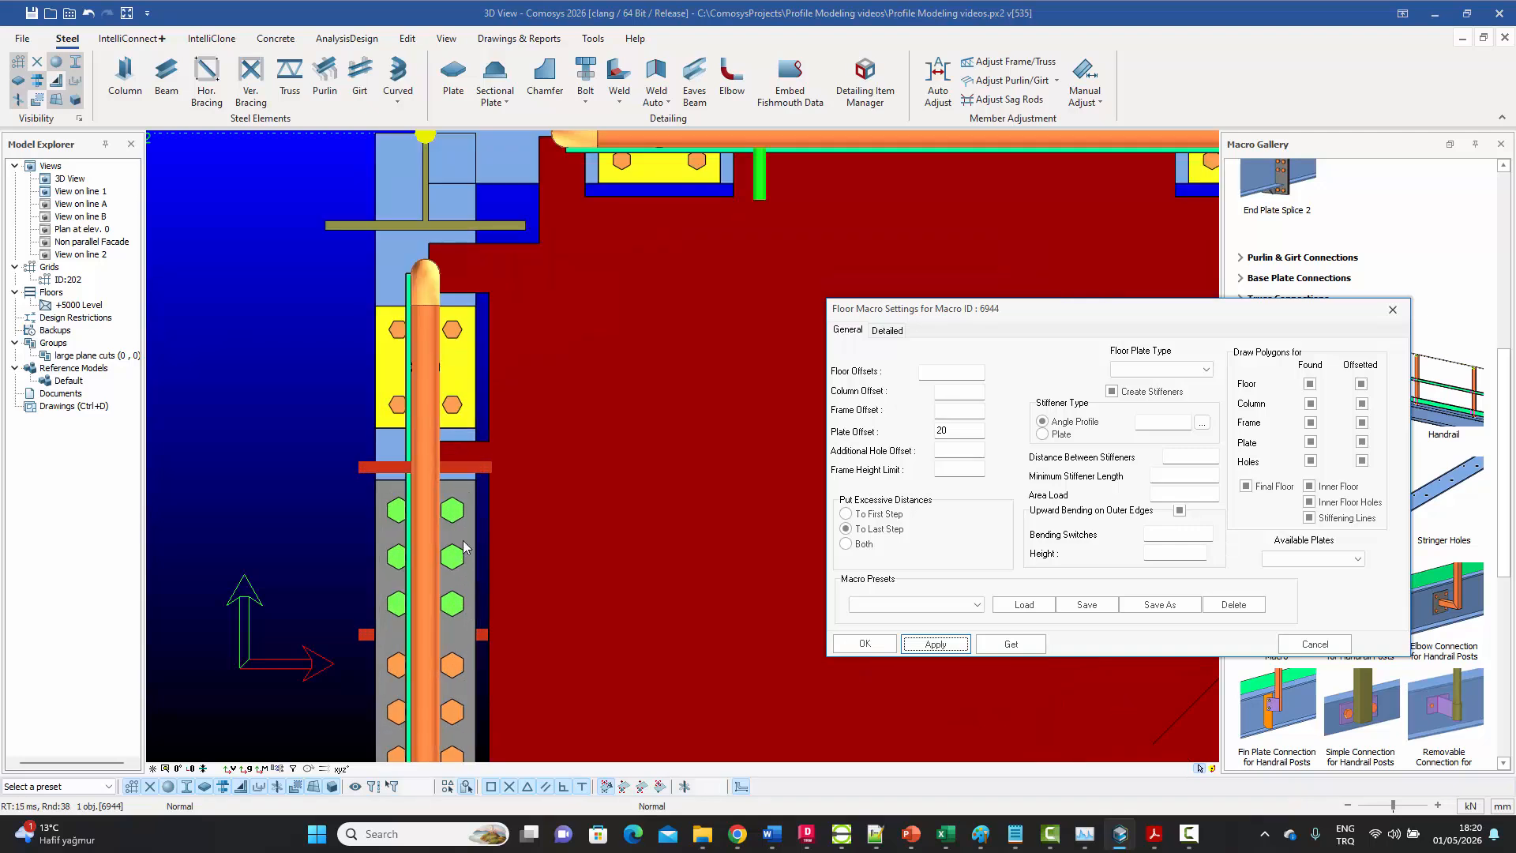
scroll(500, 475, "down", 3)
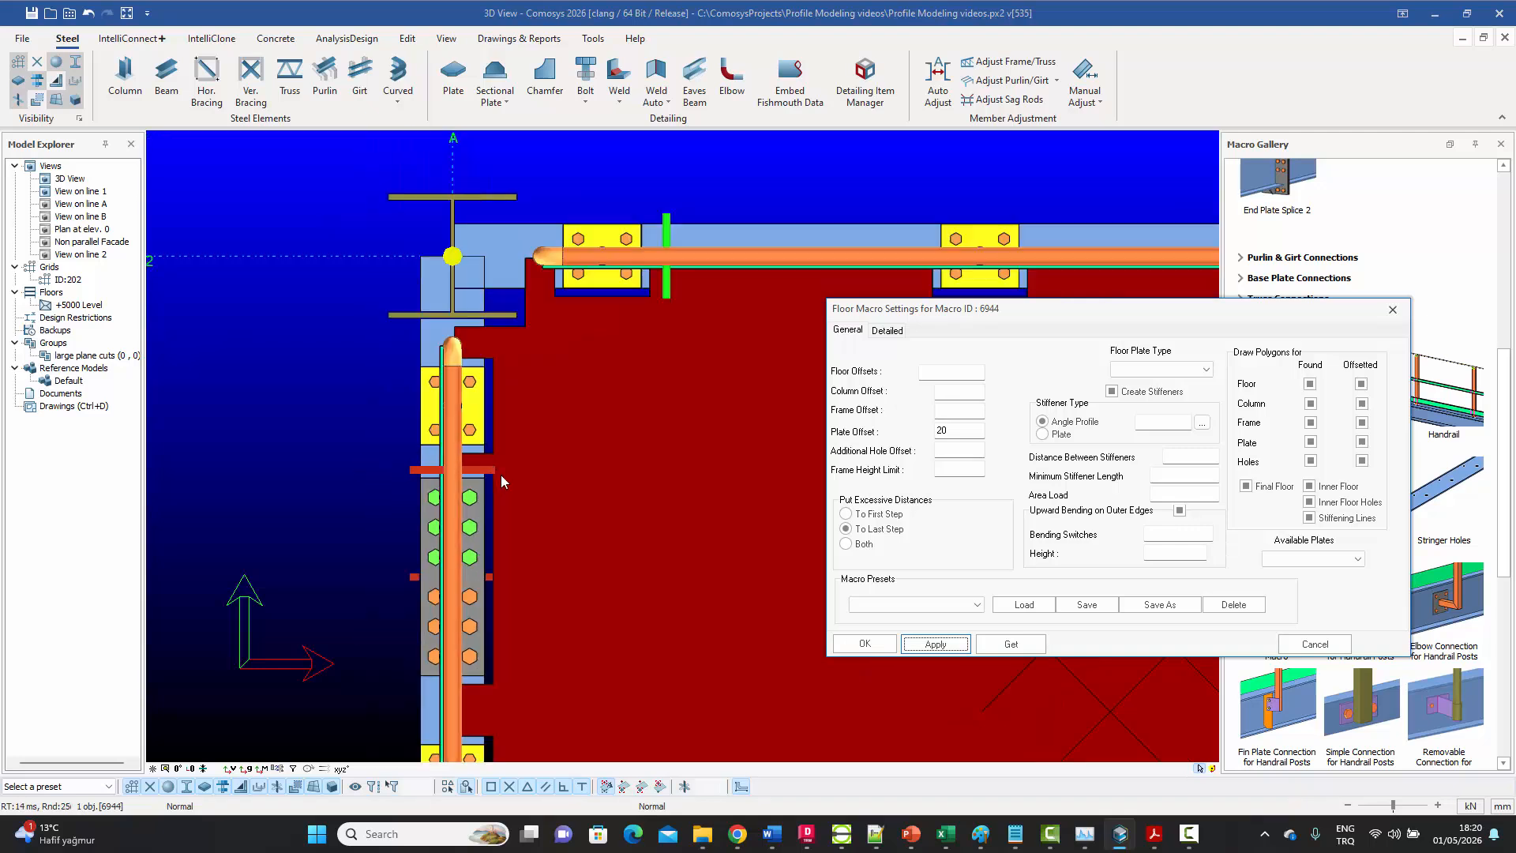
middle_click_drag(670, 474, 551, 488)
left_click_drag(964, 429, 927, 435)
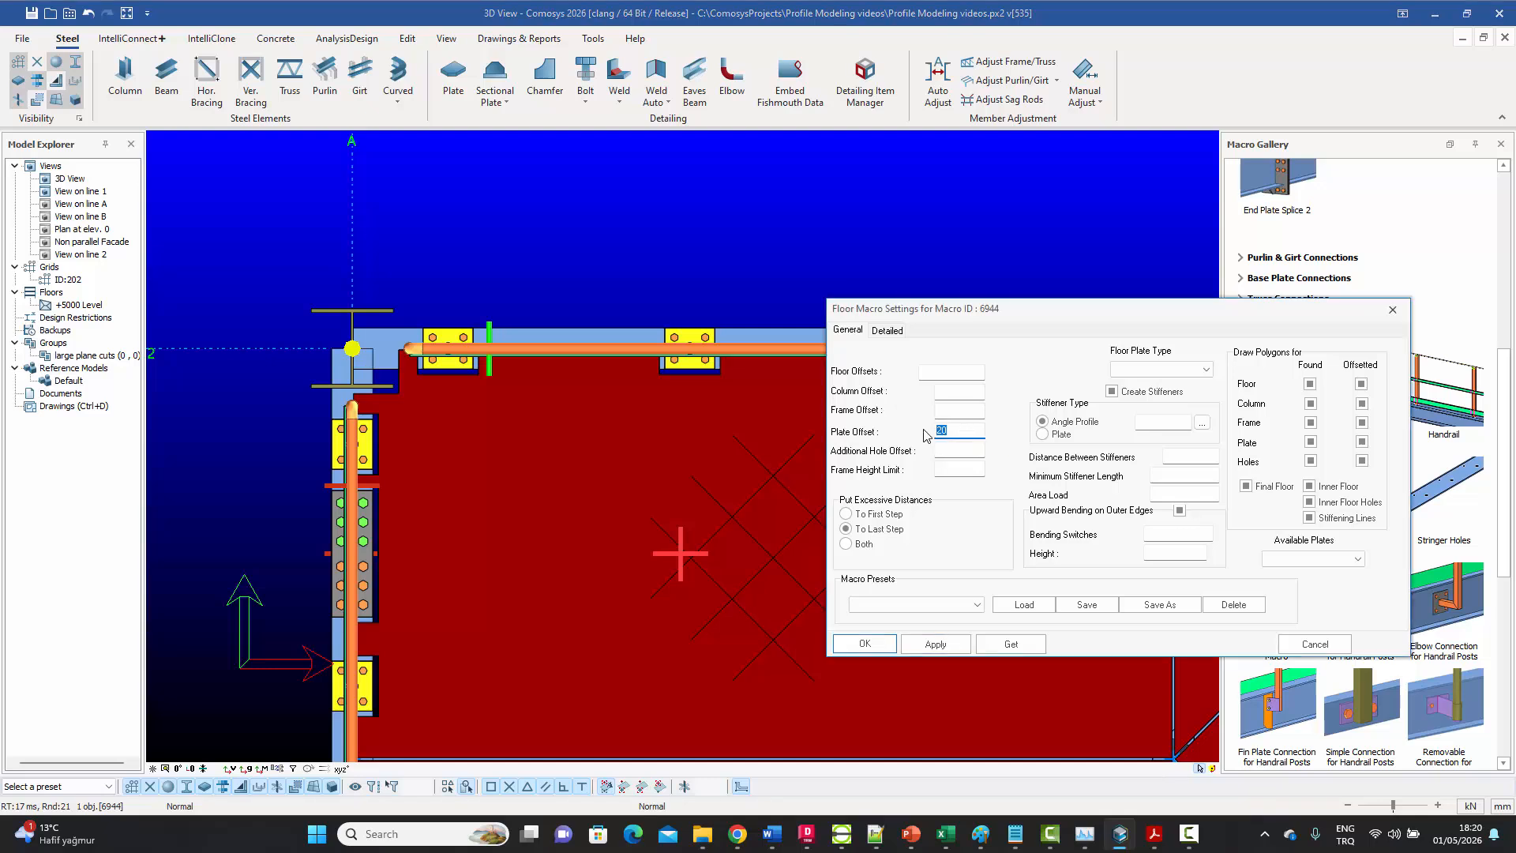
key("BackSpace")
left_click(935, 644)
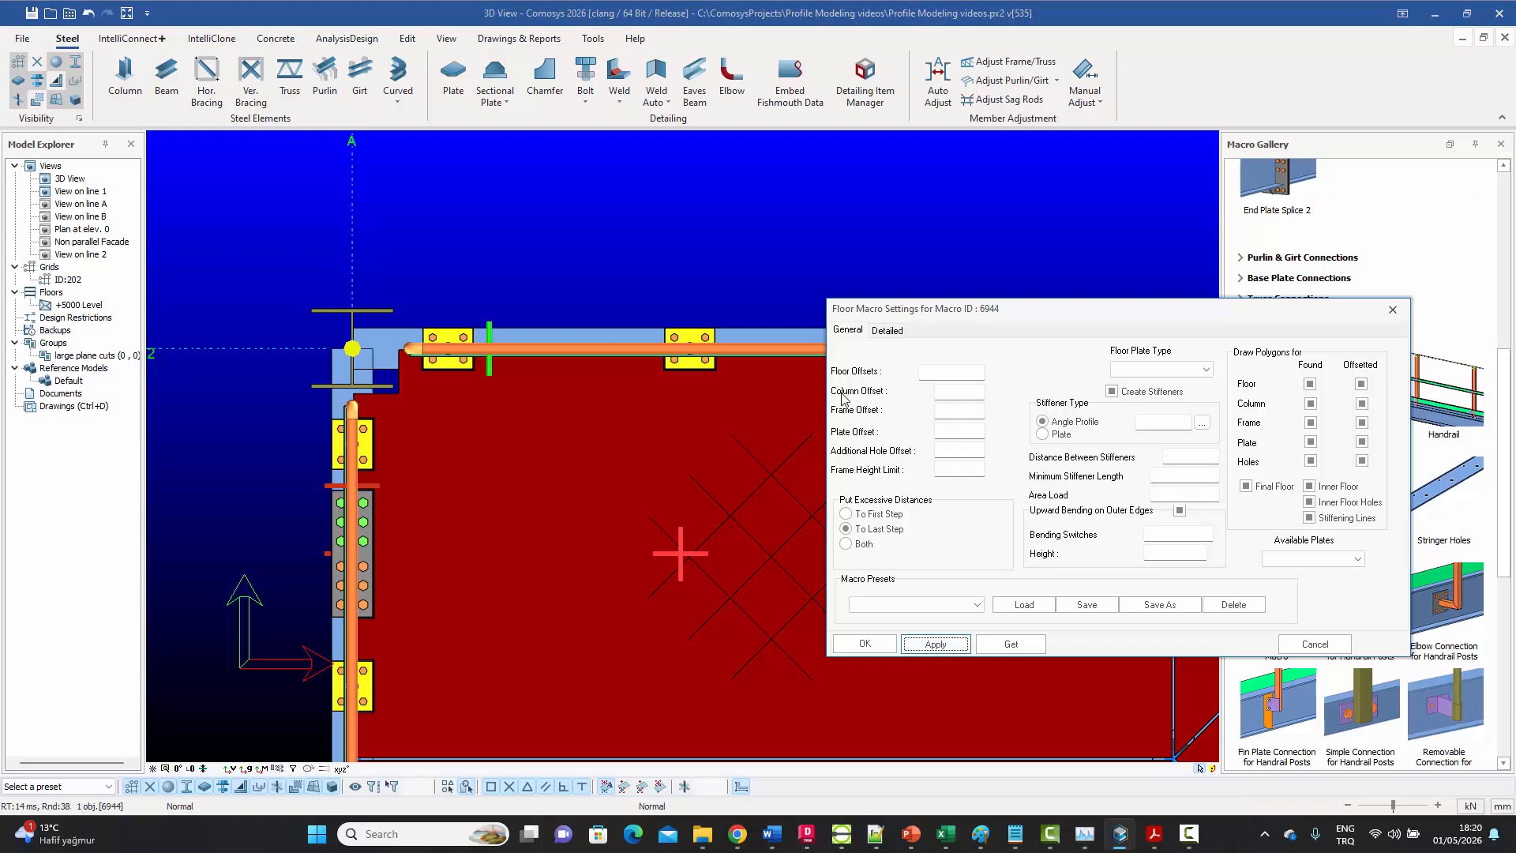
- Set the Column Offset to 5 in the corner plate's floor macro and apply it to the column cut-out
left_click(963, 393)
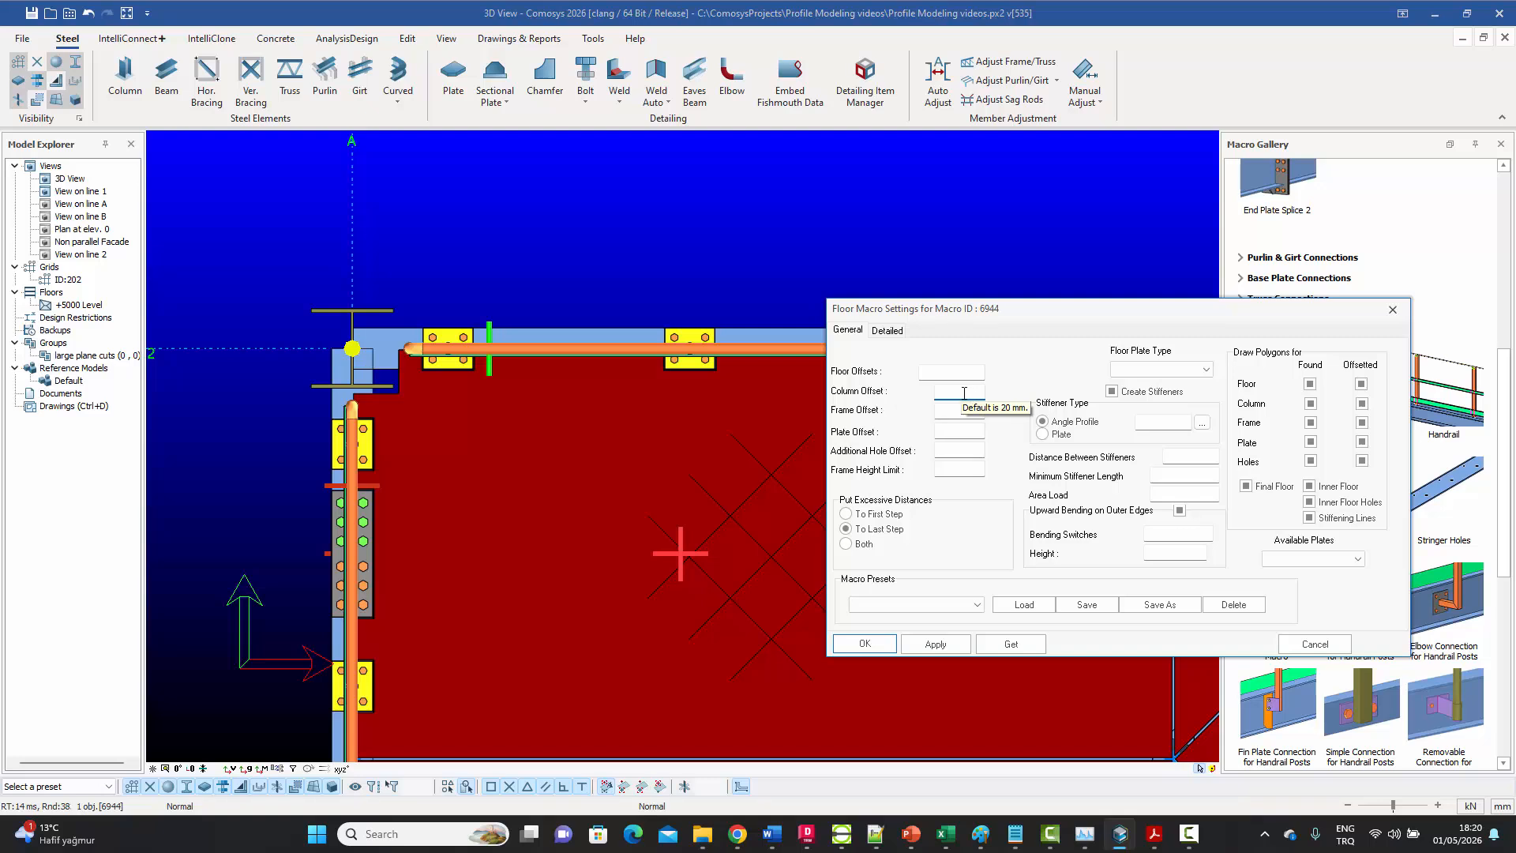
type("5")
scroll(373, 365, "up", 5)
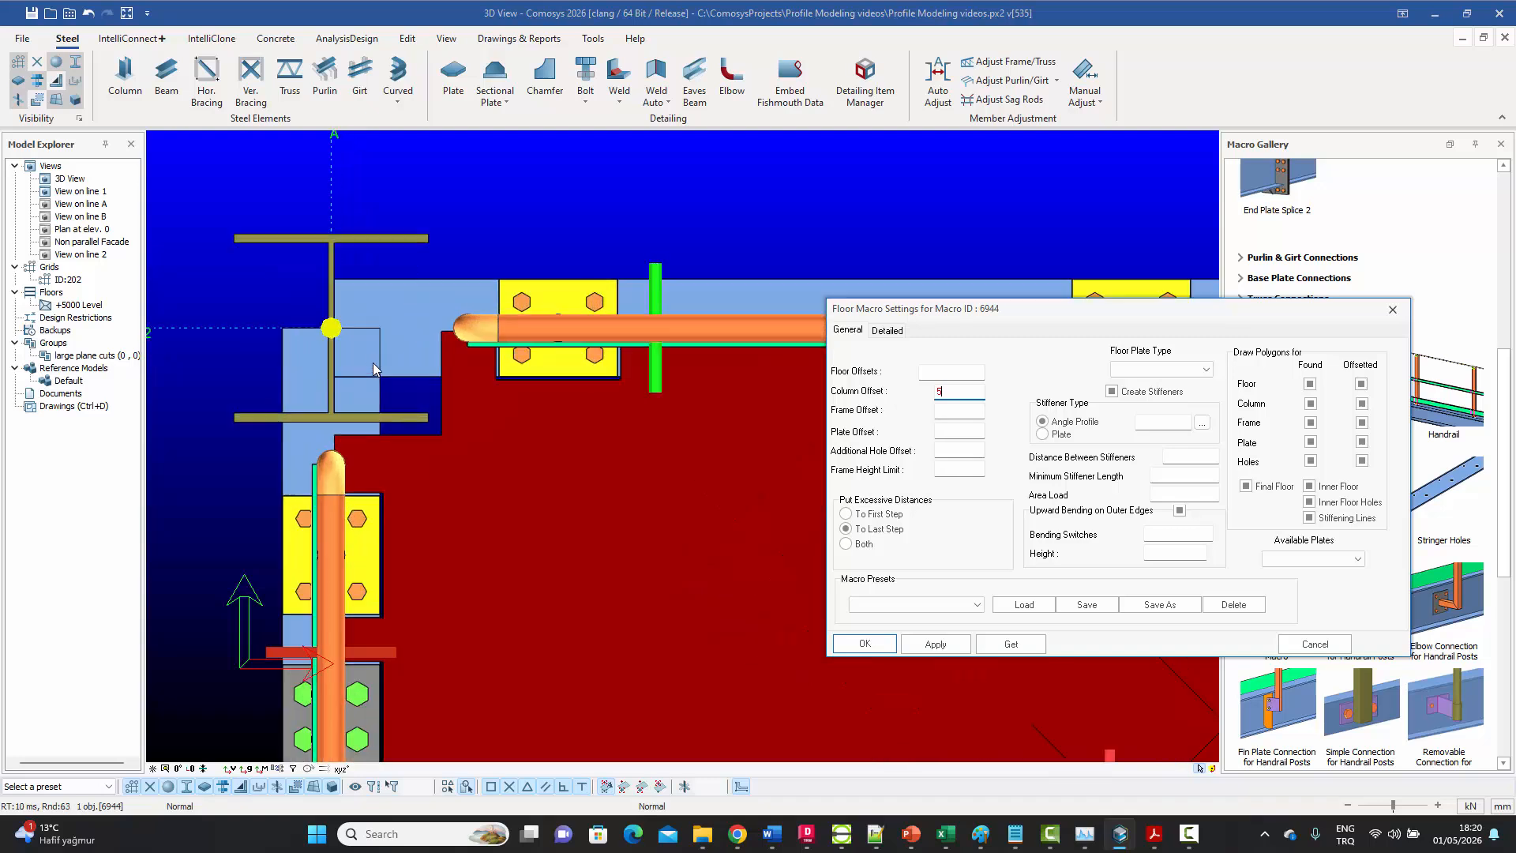
left_click(936, 644)
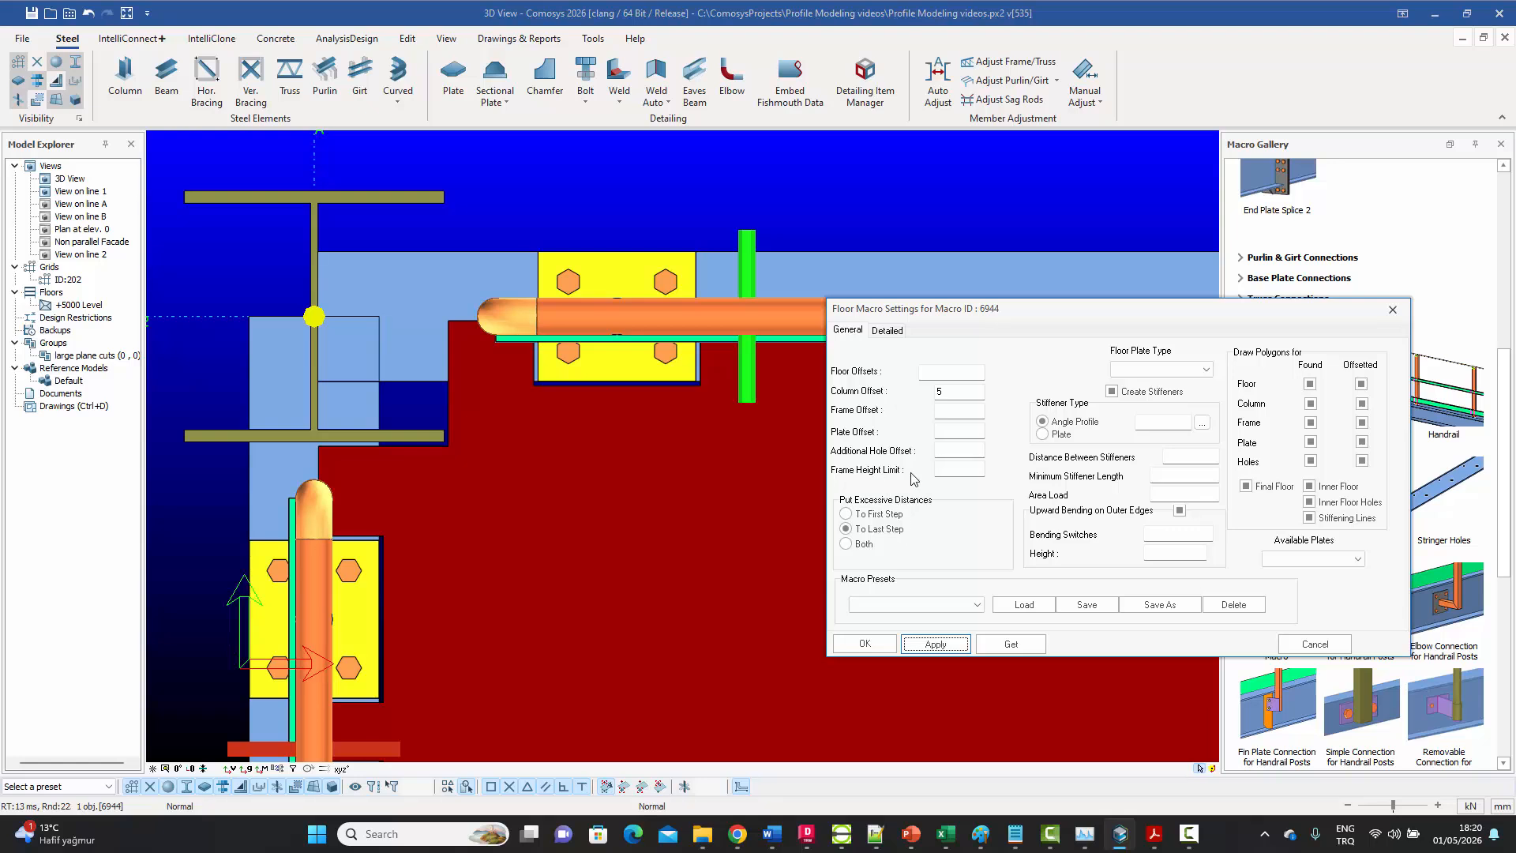
- Set the Frame Height Limit to 200 in the corner plate's floor macro and apply it
mouse_move(956, 472)
left_click(955, 469)
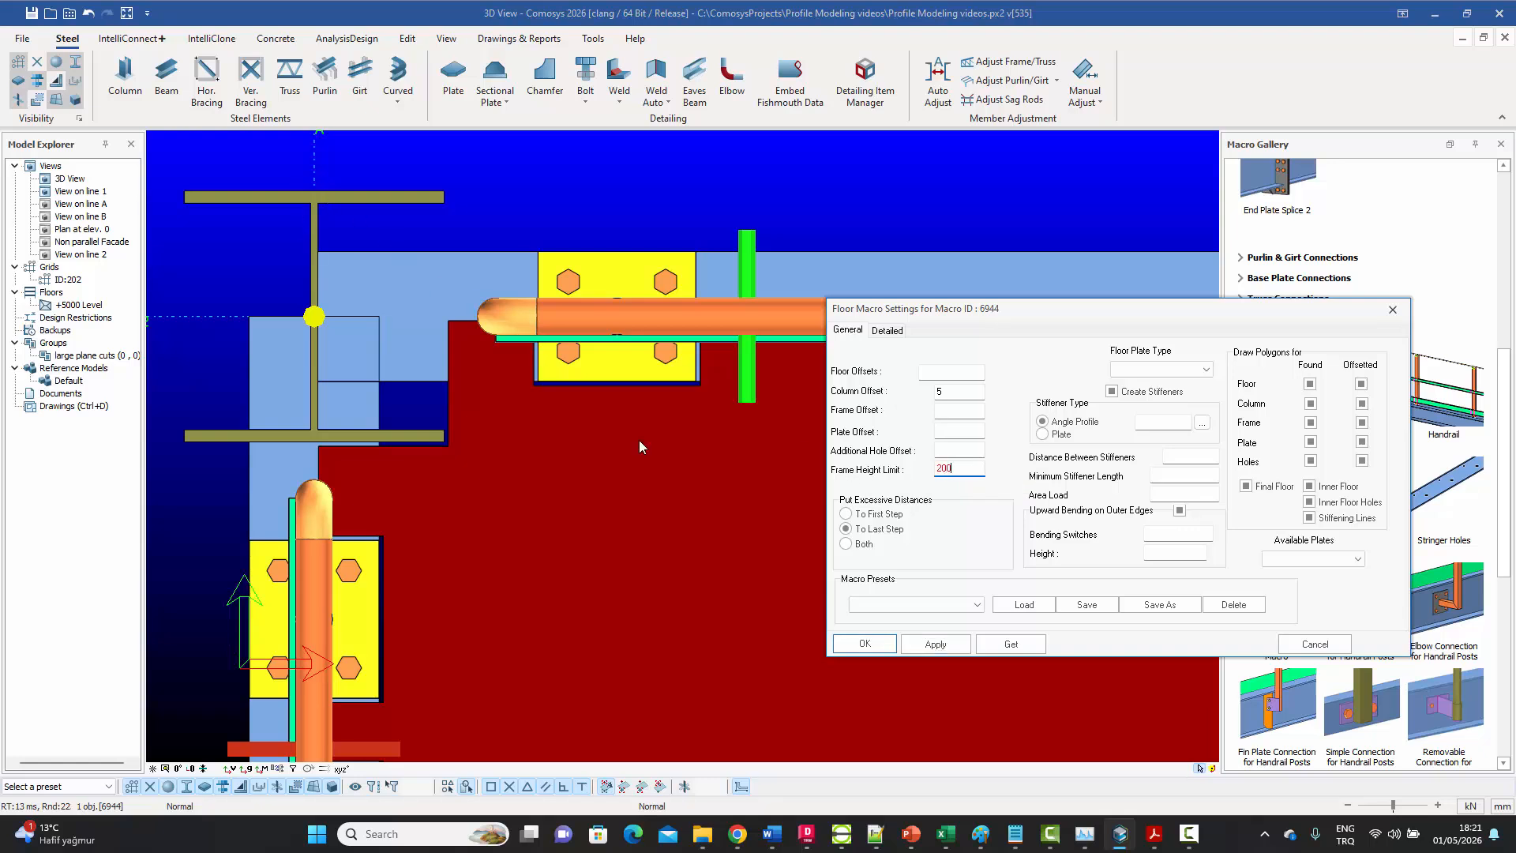
left_click(933, 643)
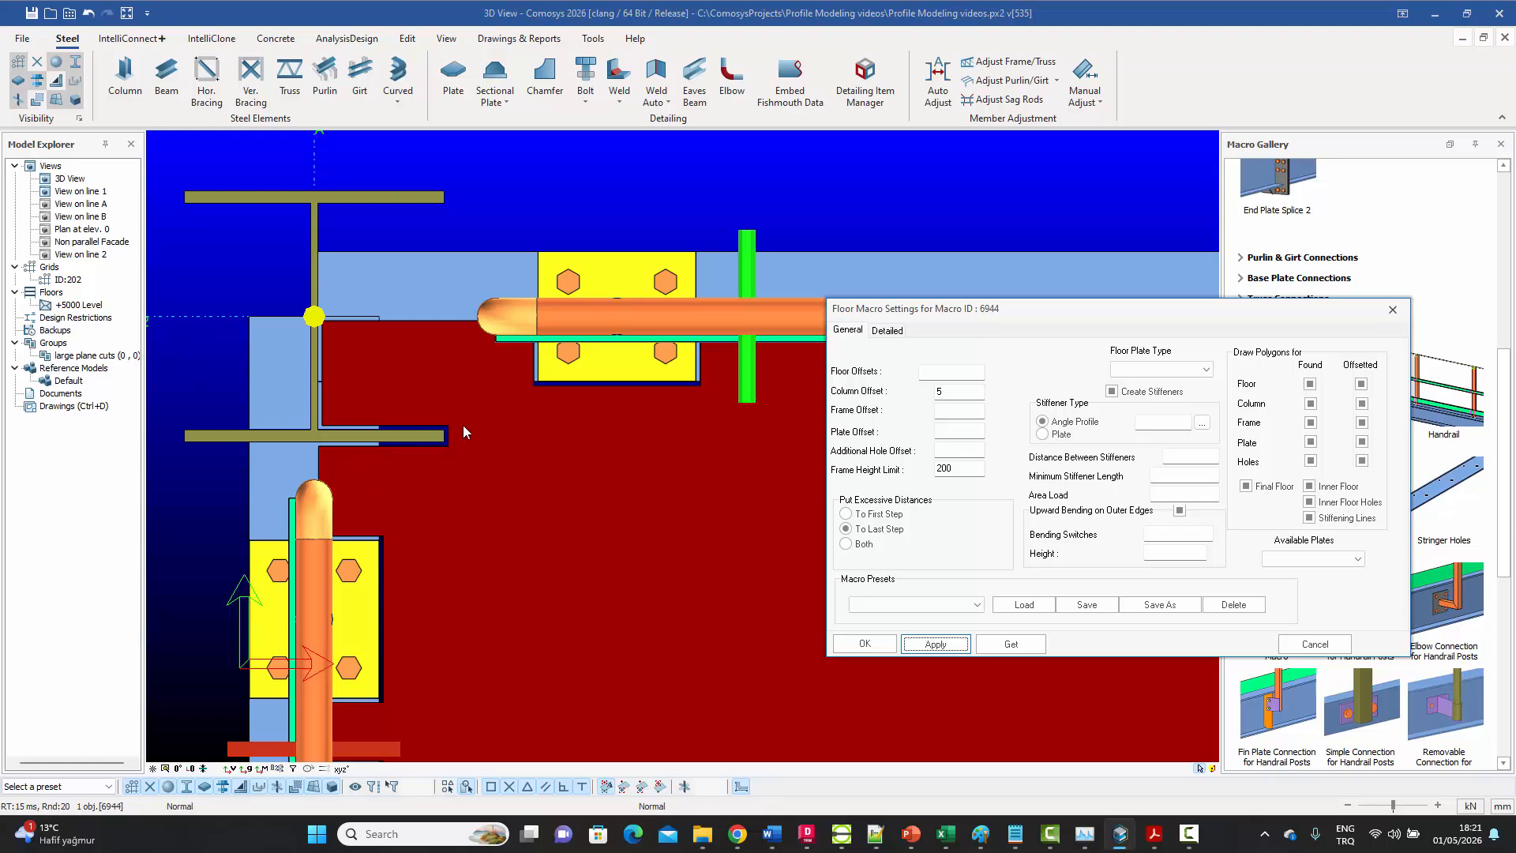
- Clear the Frame Height Limit and Column Offset in the corner plate's floor macro and apply the defaults
left_click_drag(964, 468, 849, 469)
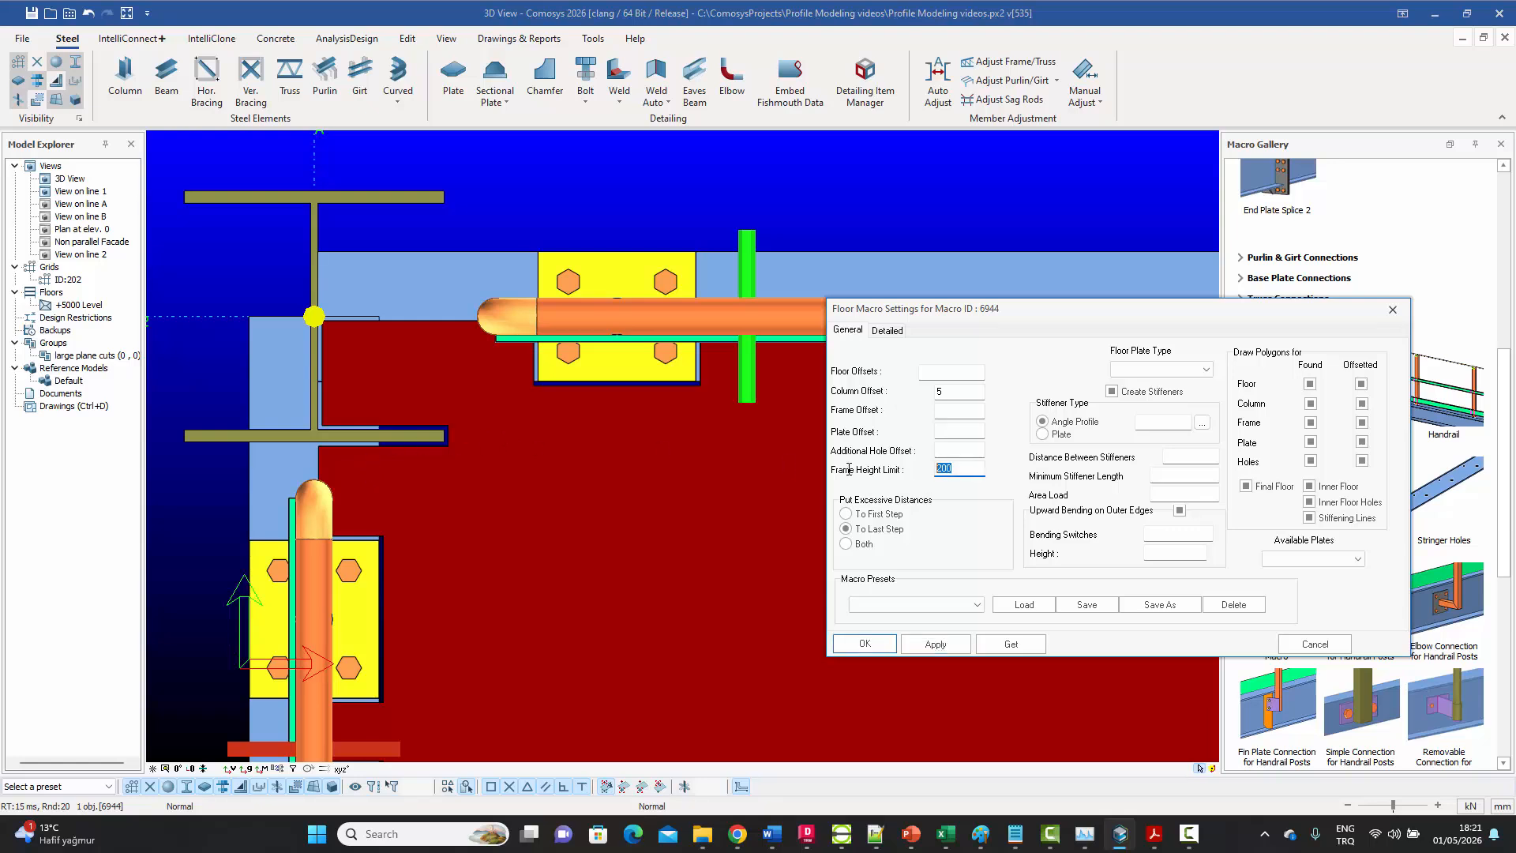
key("BackSpace")
left_click_drag(971, 389, 927, 411)
key("BackSpace")
left_click(935, 644)
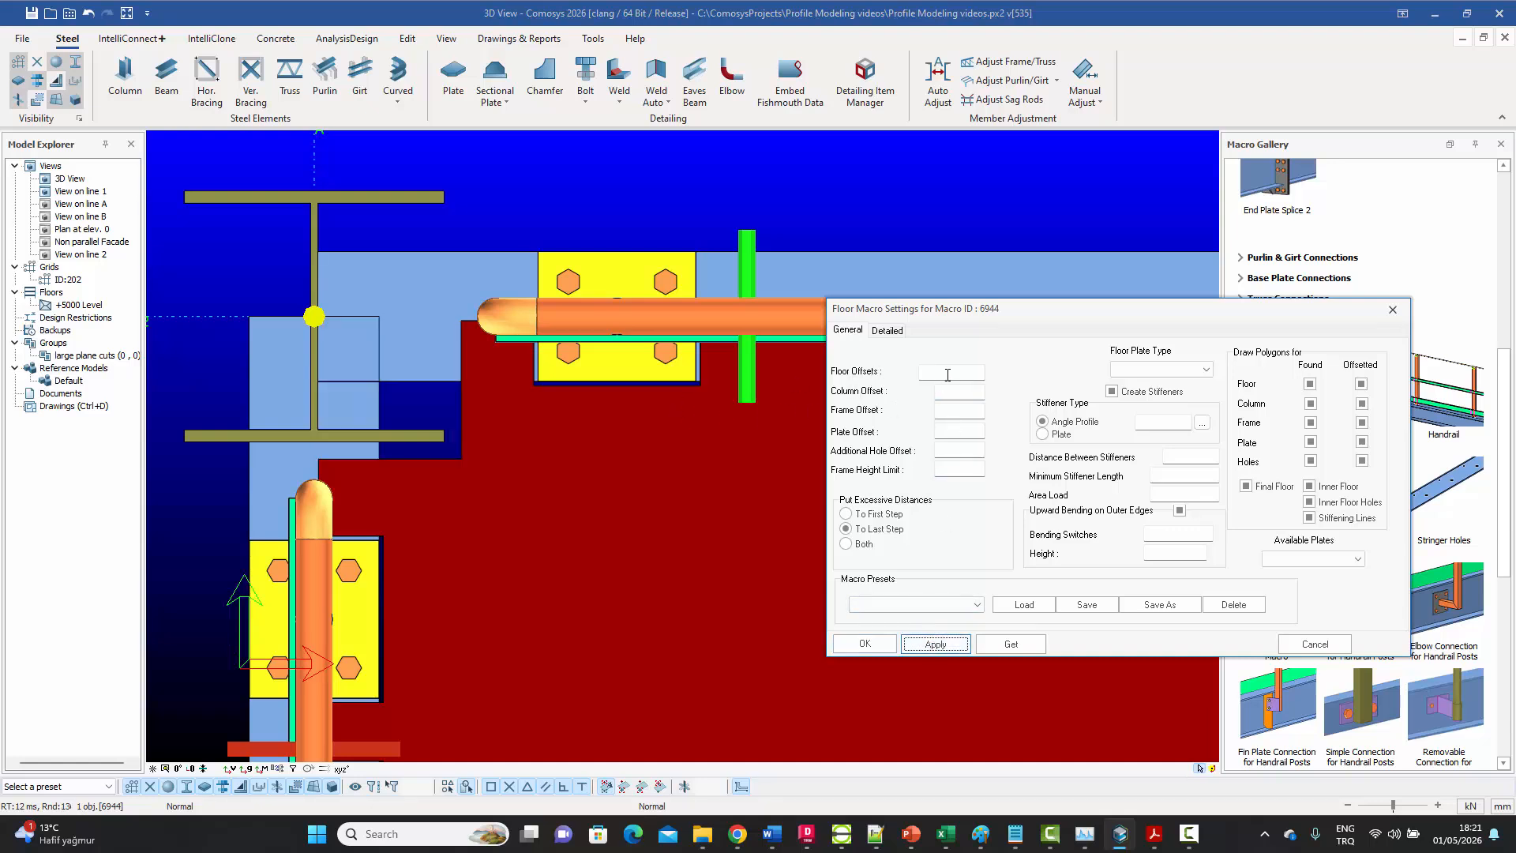
- Set the Floor Offsets to 22 in the corner plate's floor macro and apply it to the gaps beside the neighbouring plates
middle_click_drag(576, 491, 628, 198)
middle_click_drag(886, 622, 709, 551)
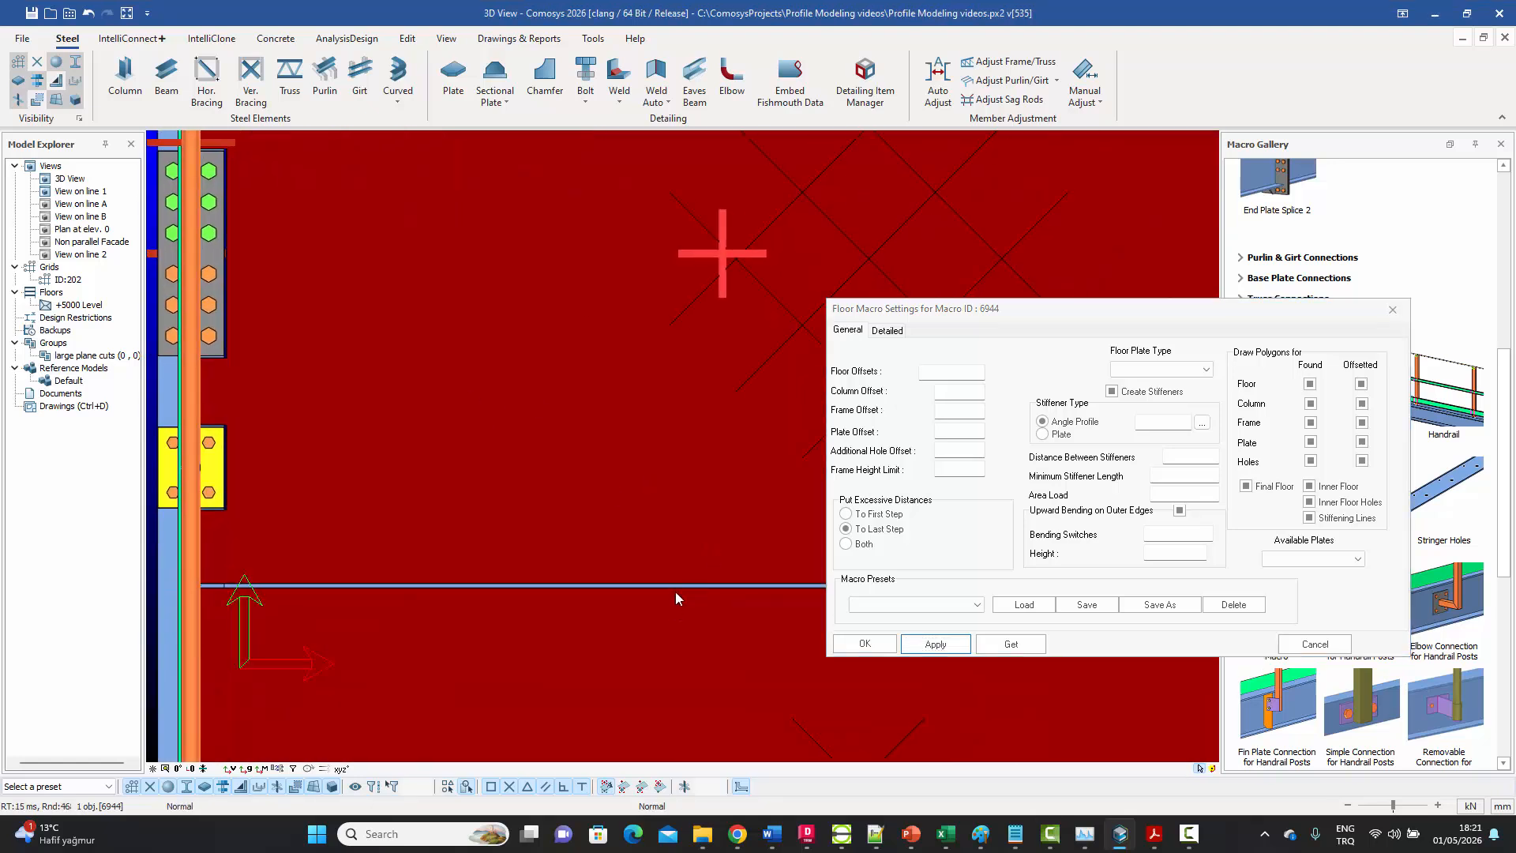
scroll(608, 588, "up", 3)
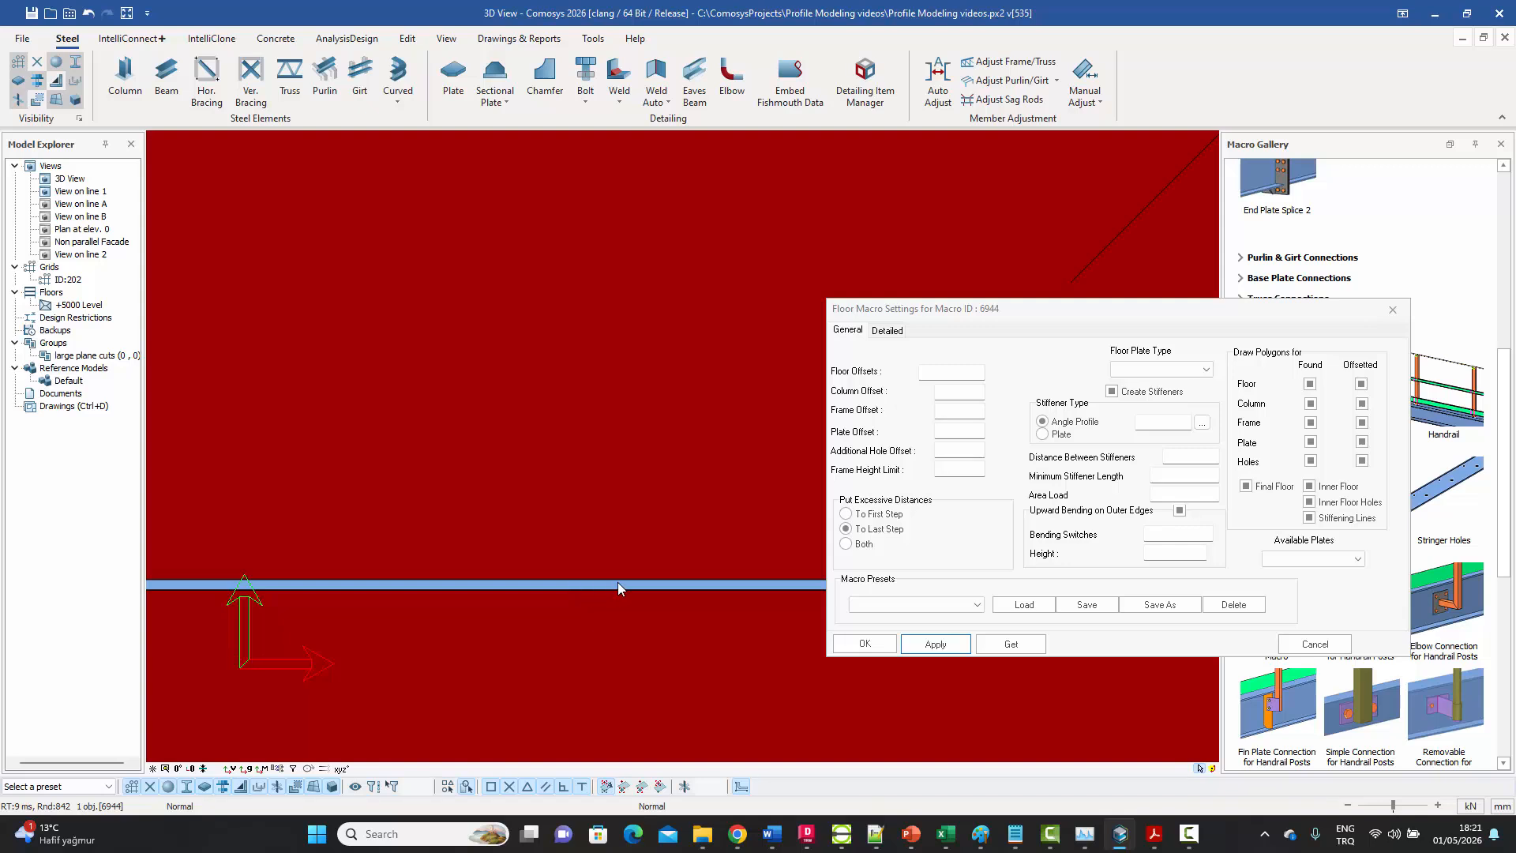
scroll(605, 581, "down", 4)
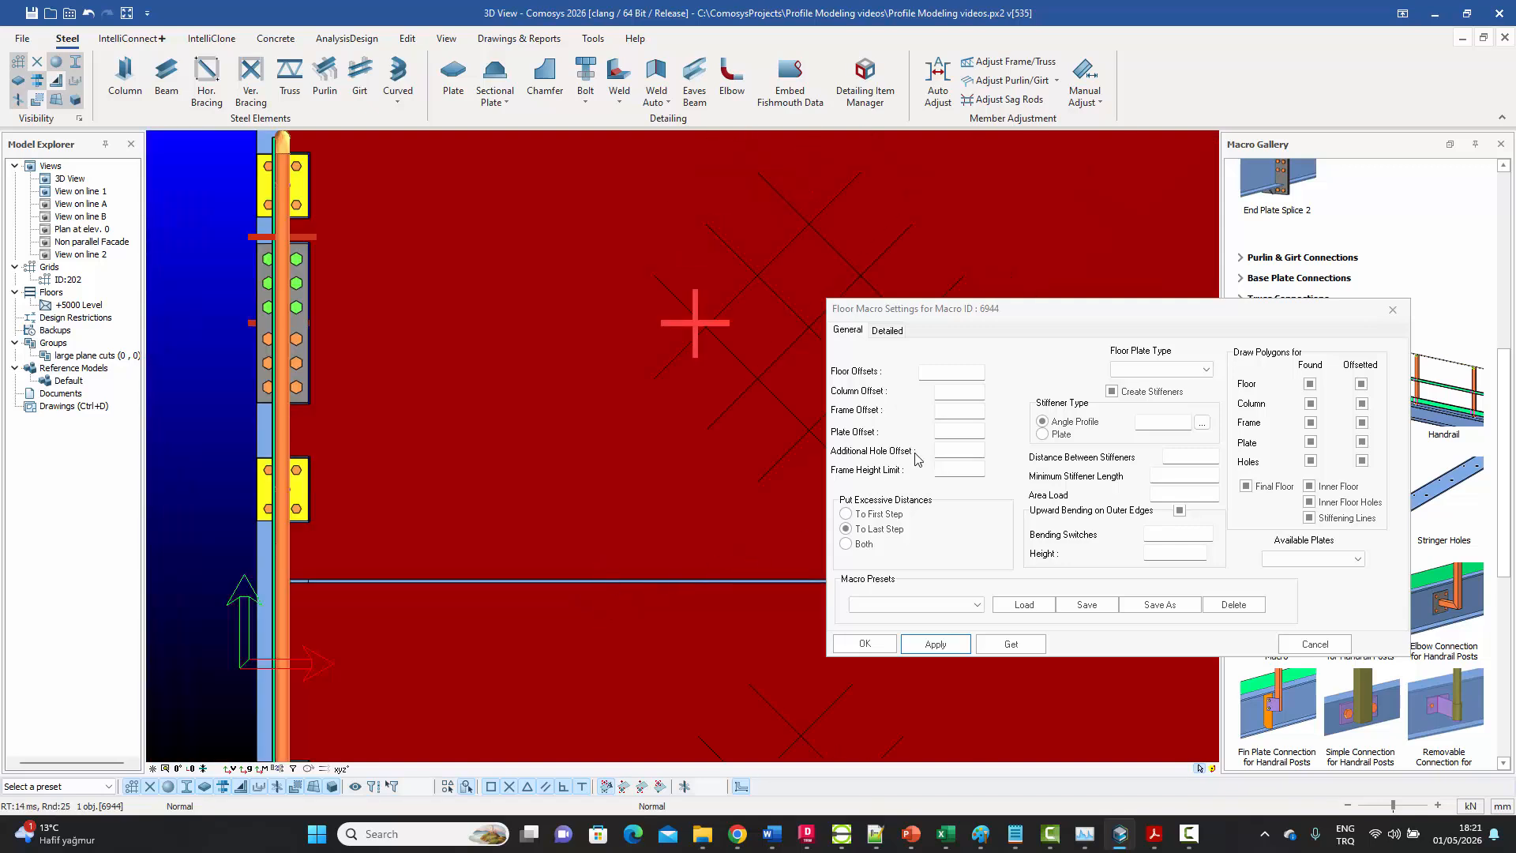
left_click(950, 372)
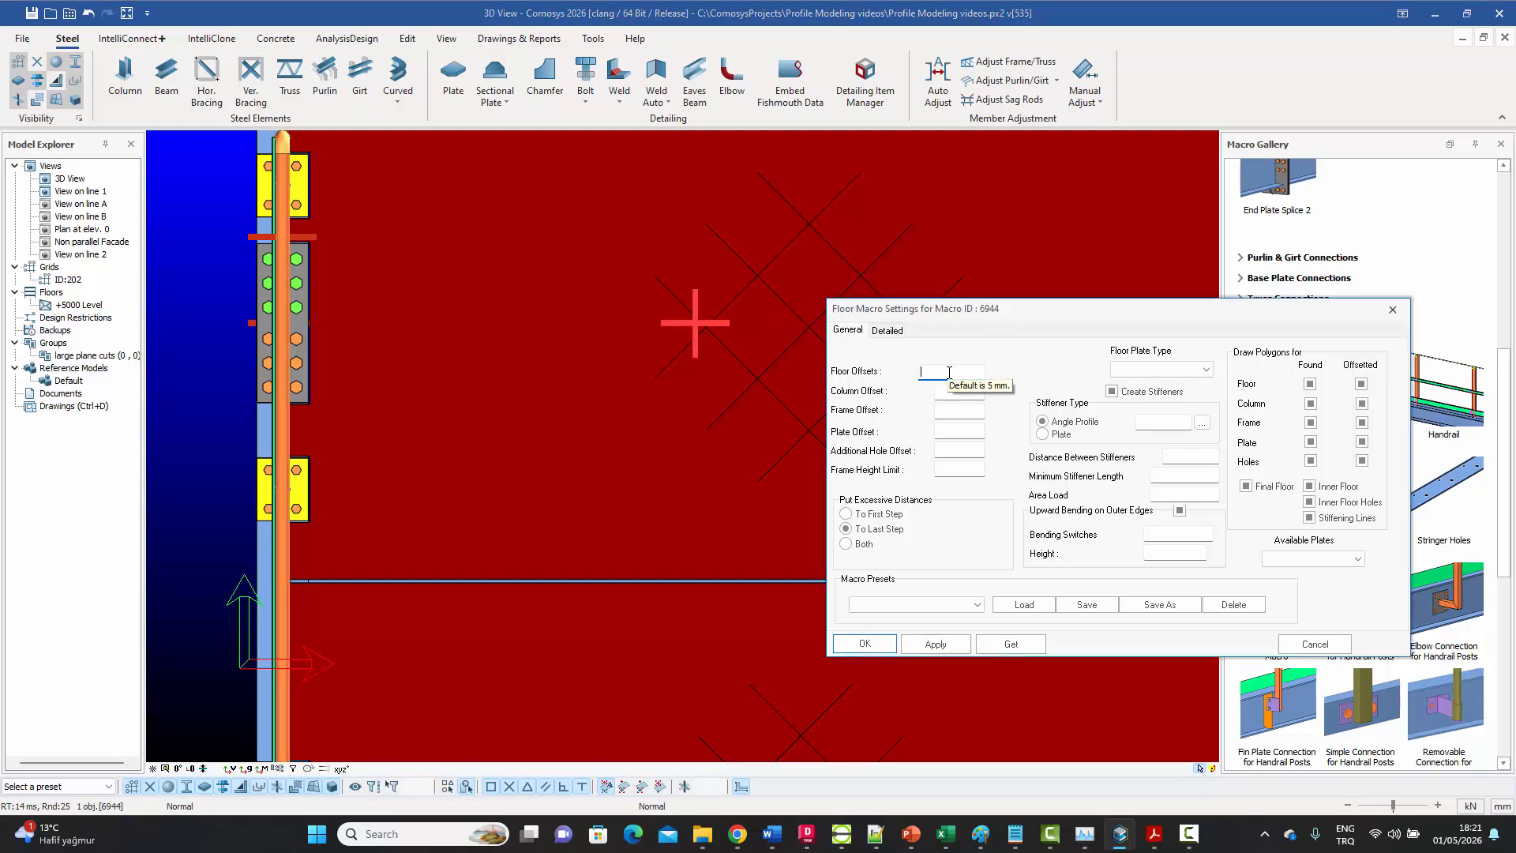
type("22")
left_click(935, 643)
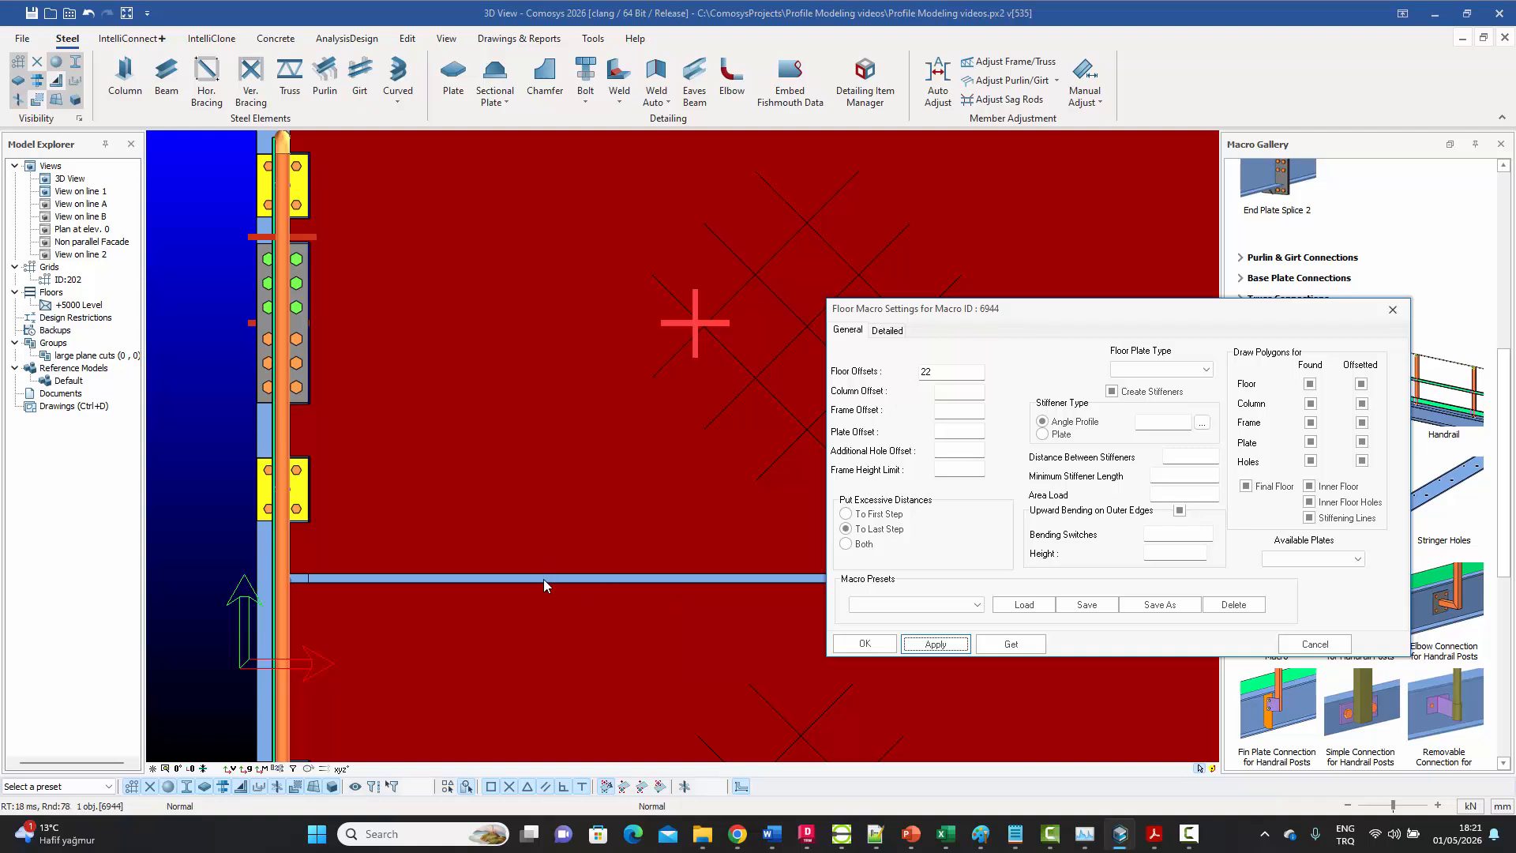
- Check the gaps between the corner plate and its neighbours, and clear the Floor Offsets back to the default
scroll(539, 581, "down", 5)
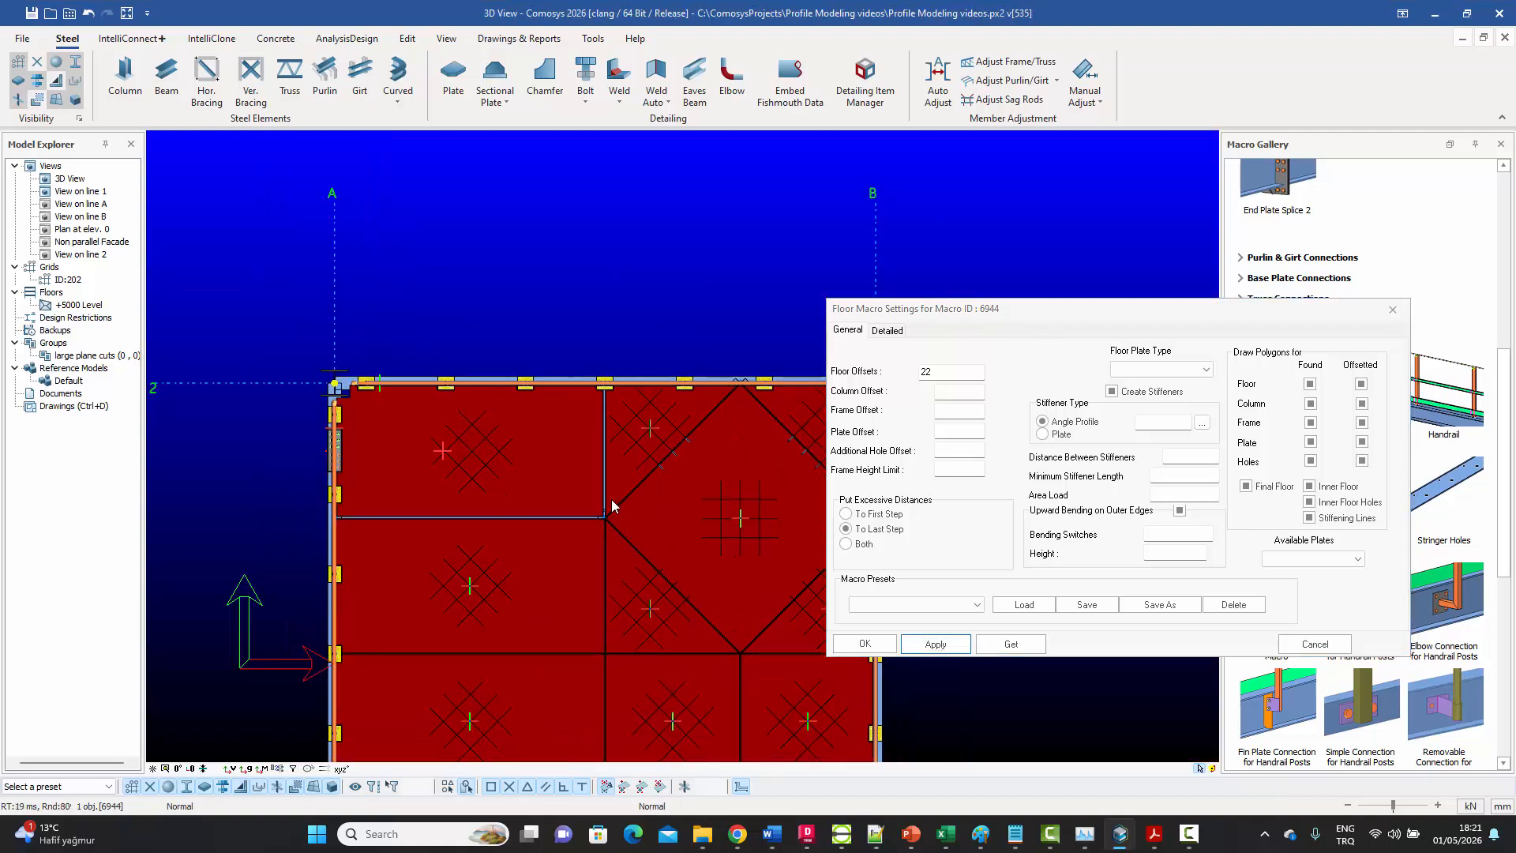
scroll(612, 505, "up", 5)
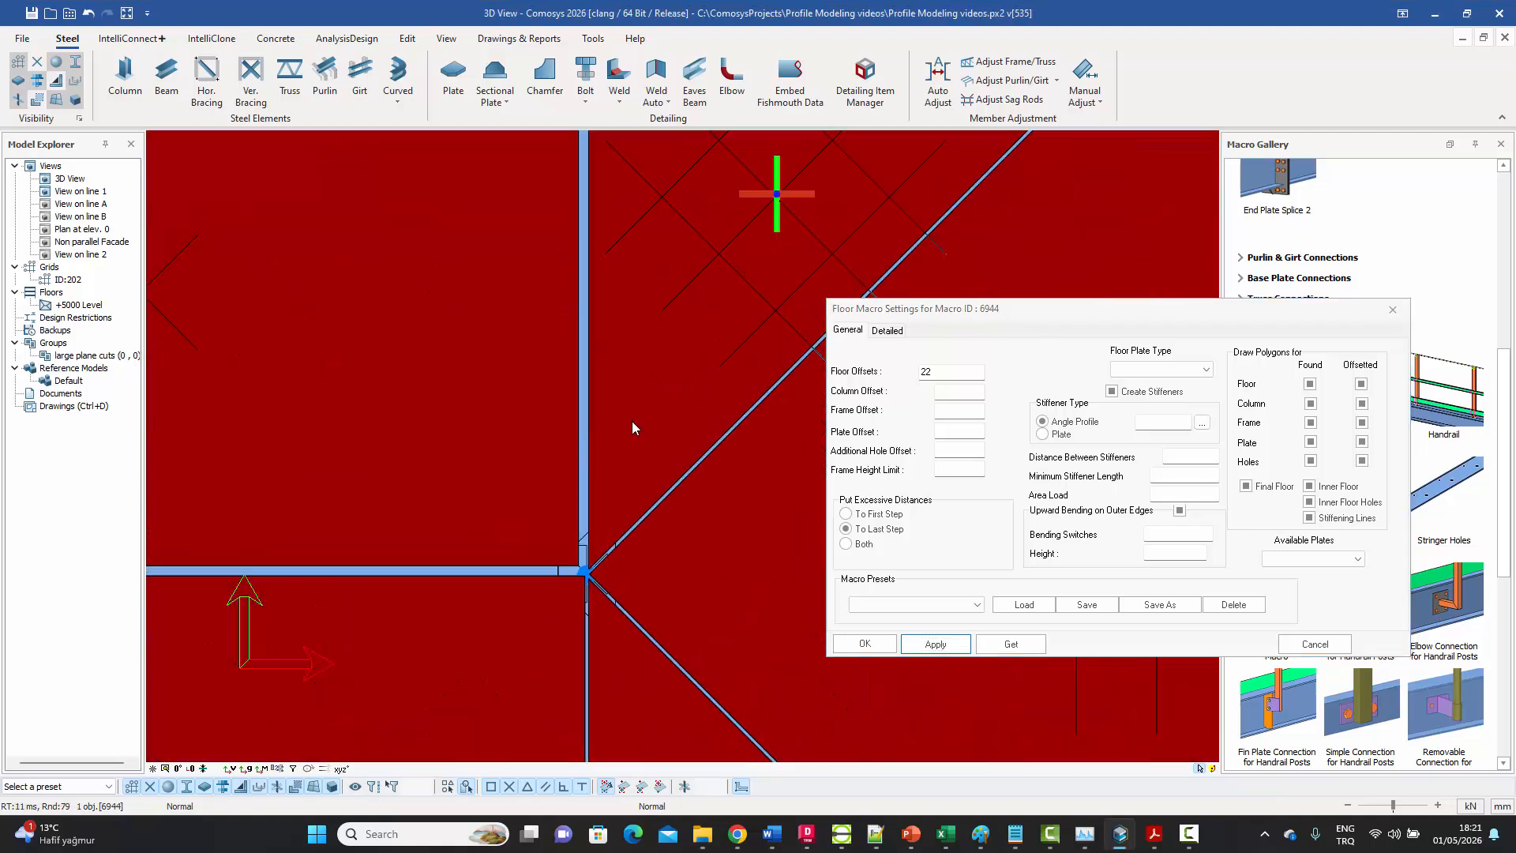
scroll(663, 478, "down", 5)
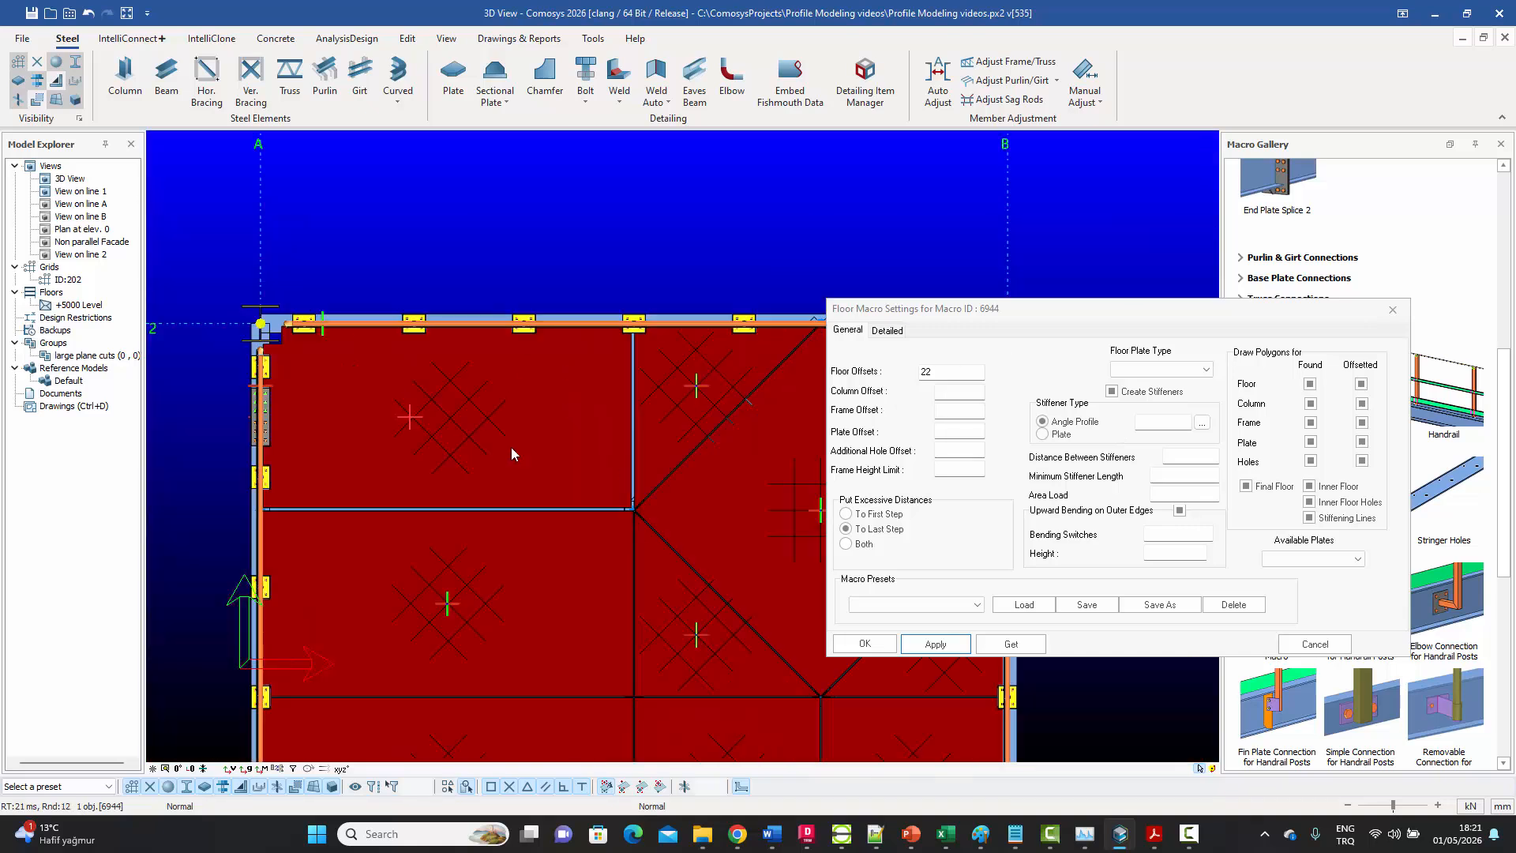
scroll(532, 472, "up", 4)
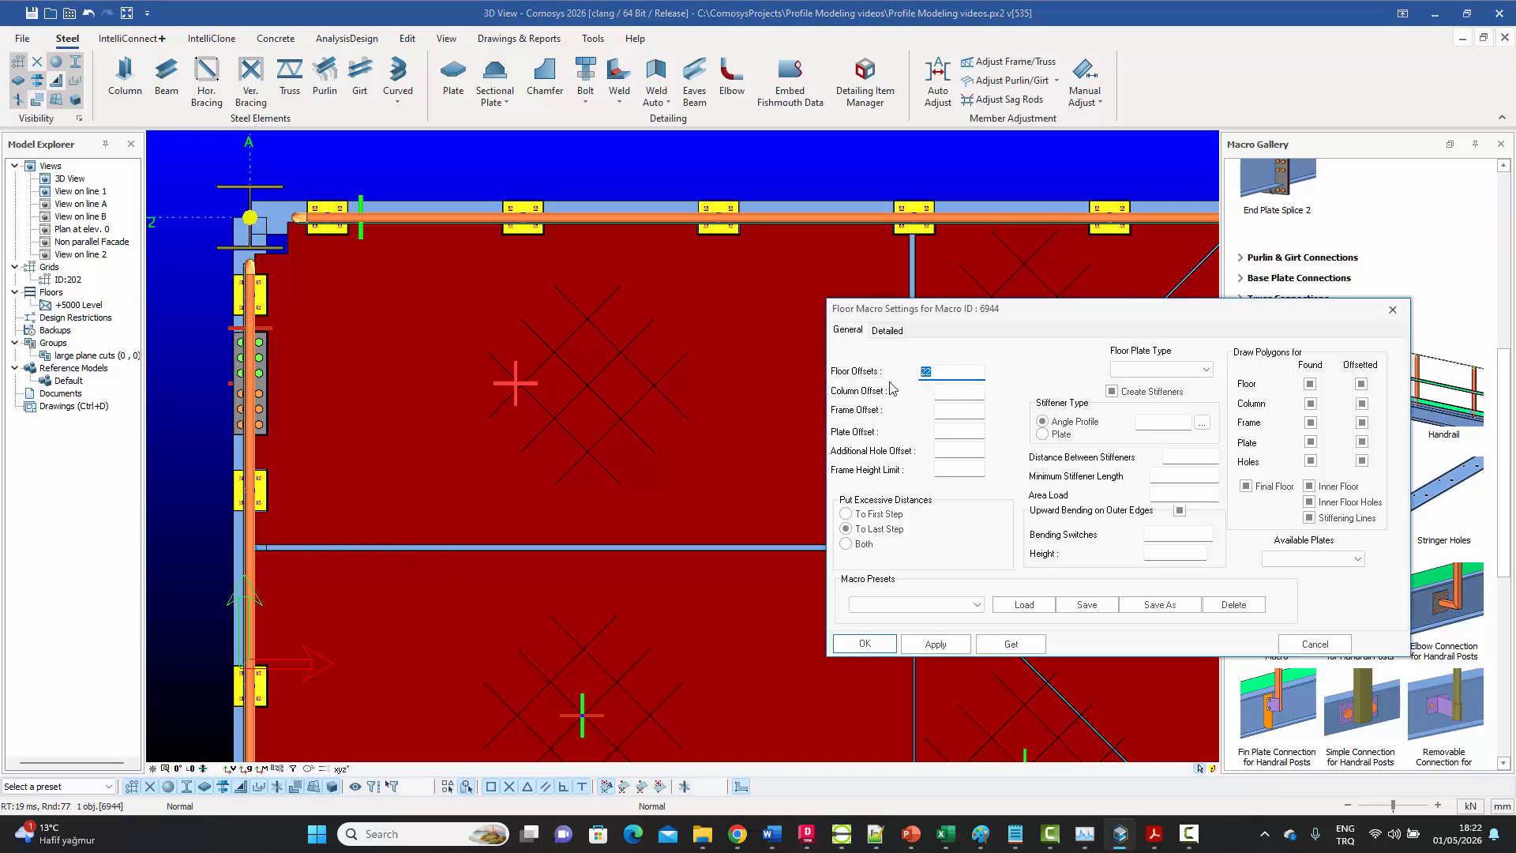
key("BackSpace")
key("BackSpace")
left_click(934, 644)
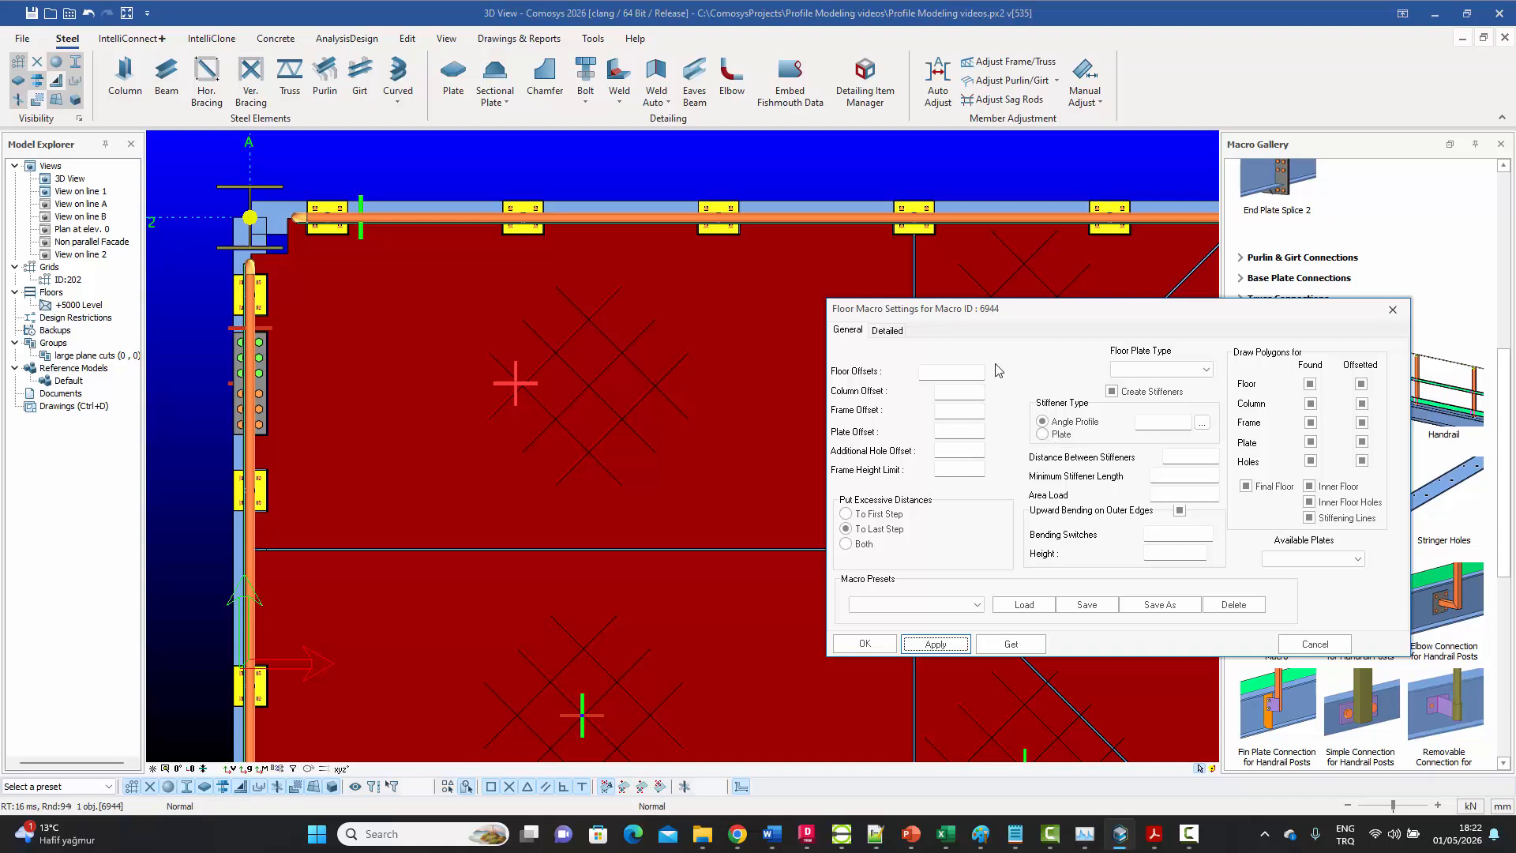
- View the floor macro's detailed settings, check the stiffener layout in the Chequered Plate Floor PDF drawing, and return to Comosys
left_click(887, 331)
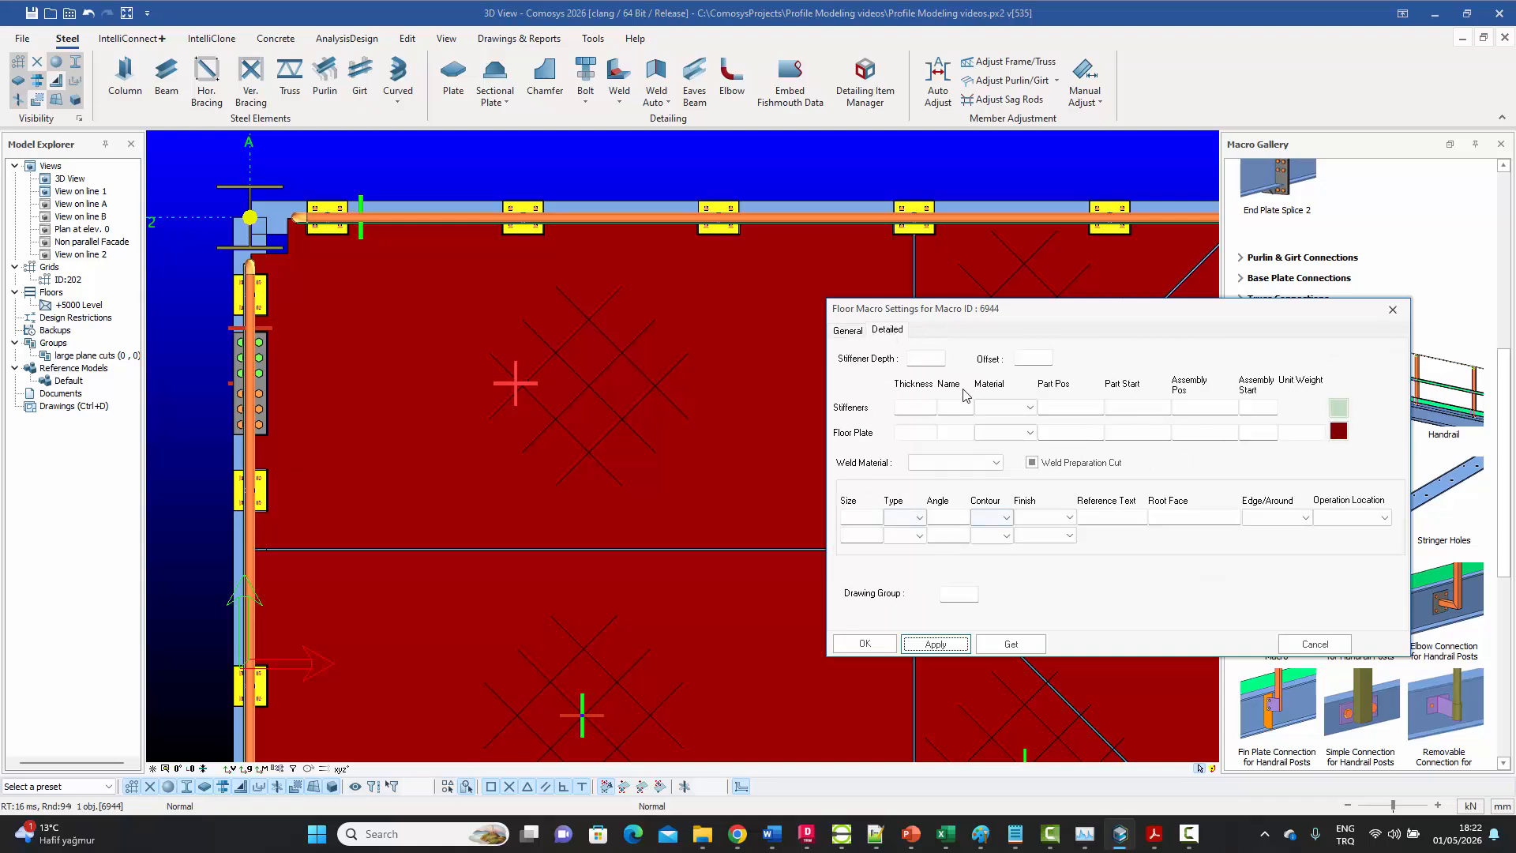
left_click(849, 331)
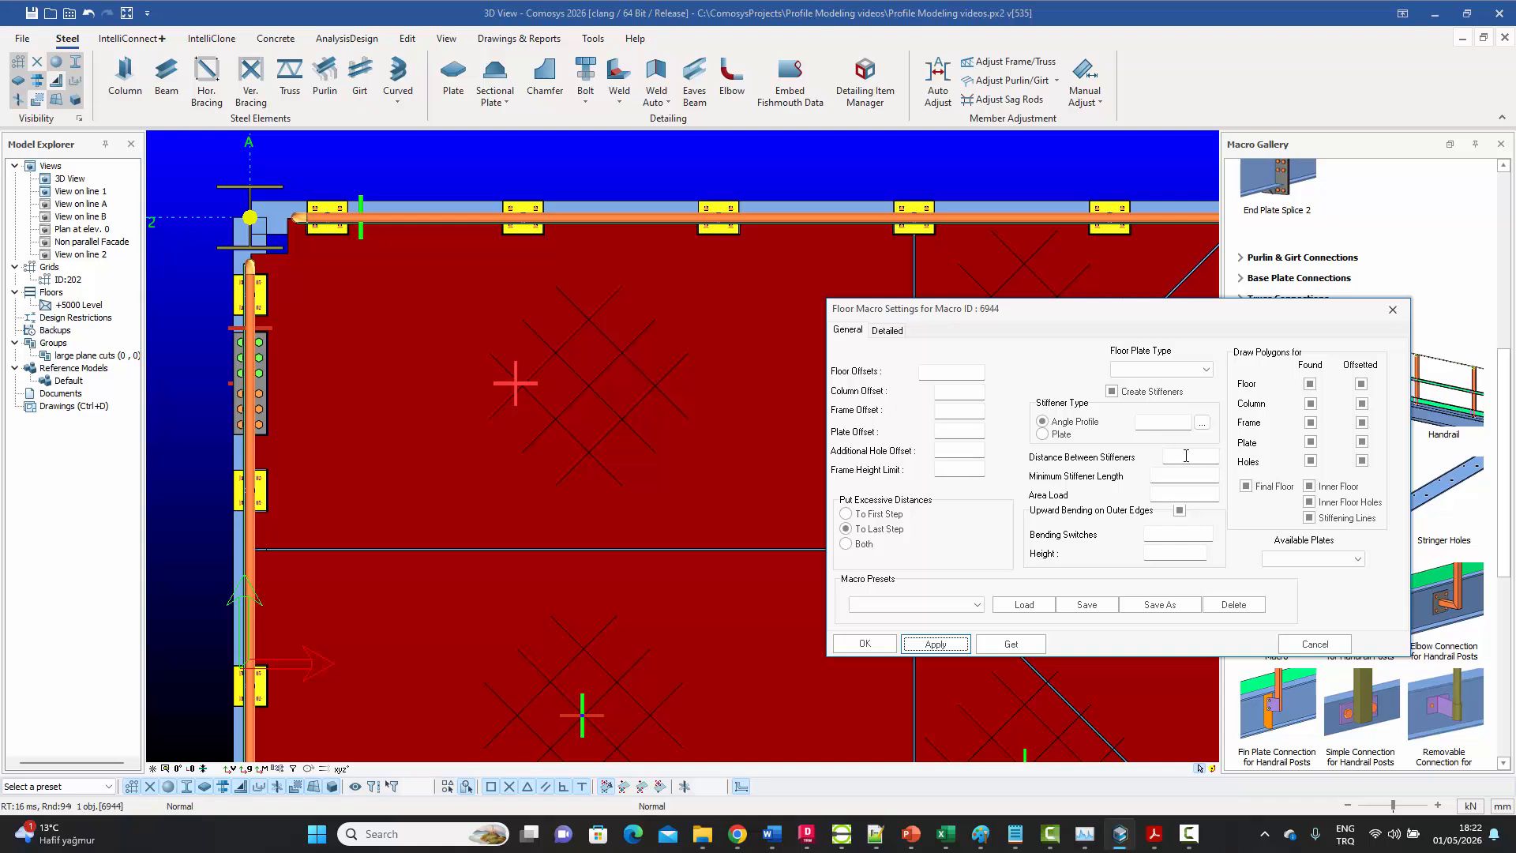
left_click(1155, 836)
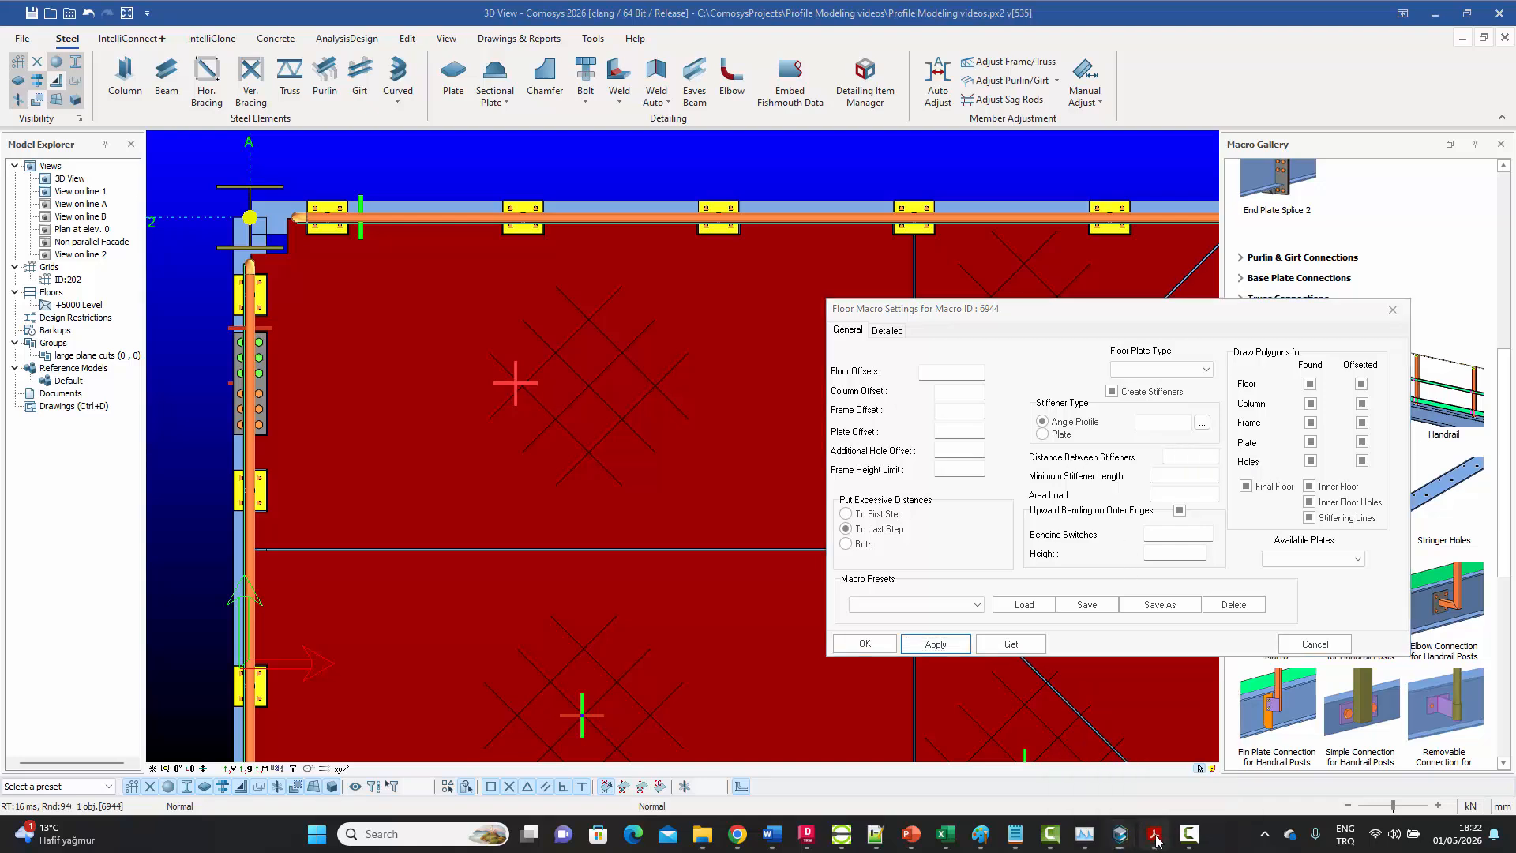
scroll(681, 197, "up", 4, "ctrl")
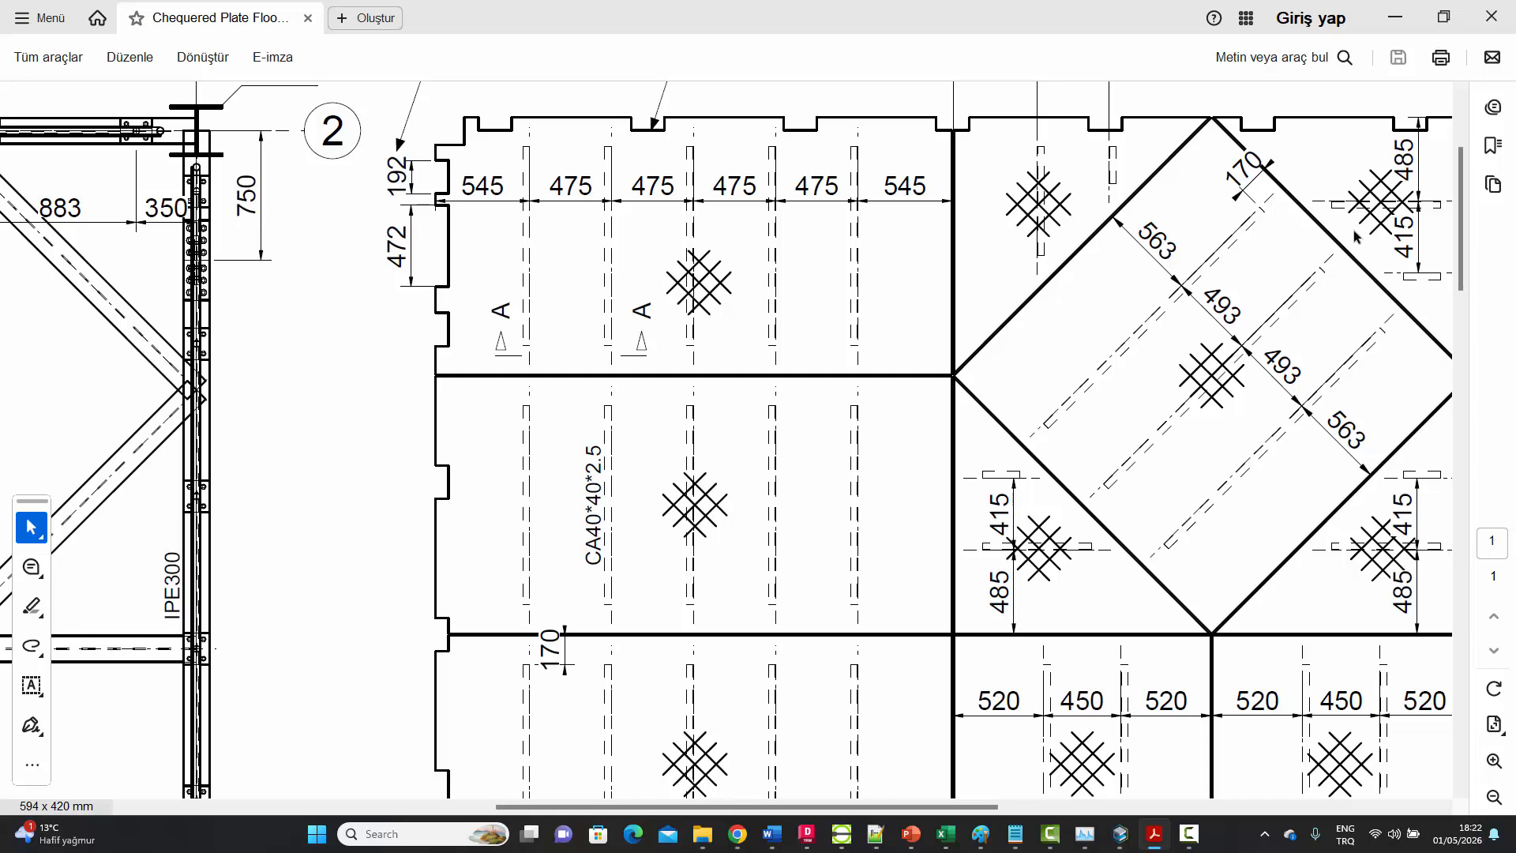
scroll(831, 381, "down", 3, "ctrl")
scroll(830, 381, "down", 1, "ctrl")
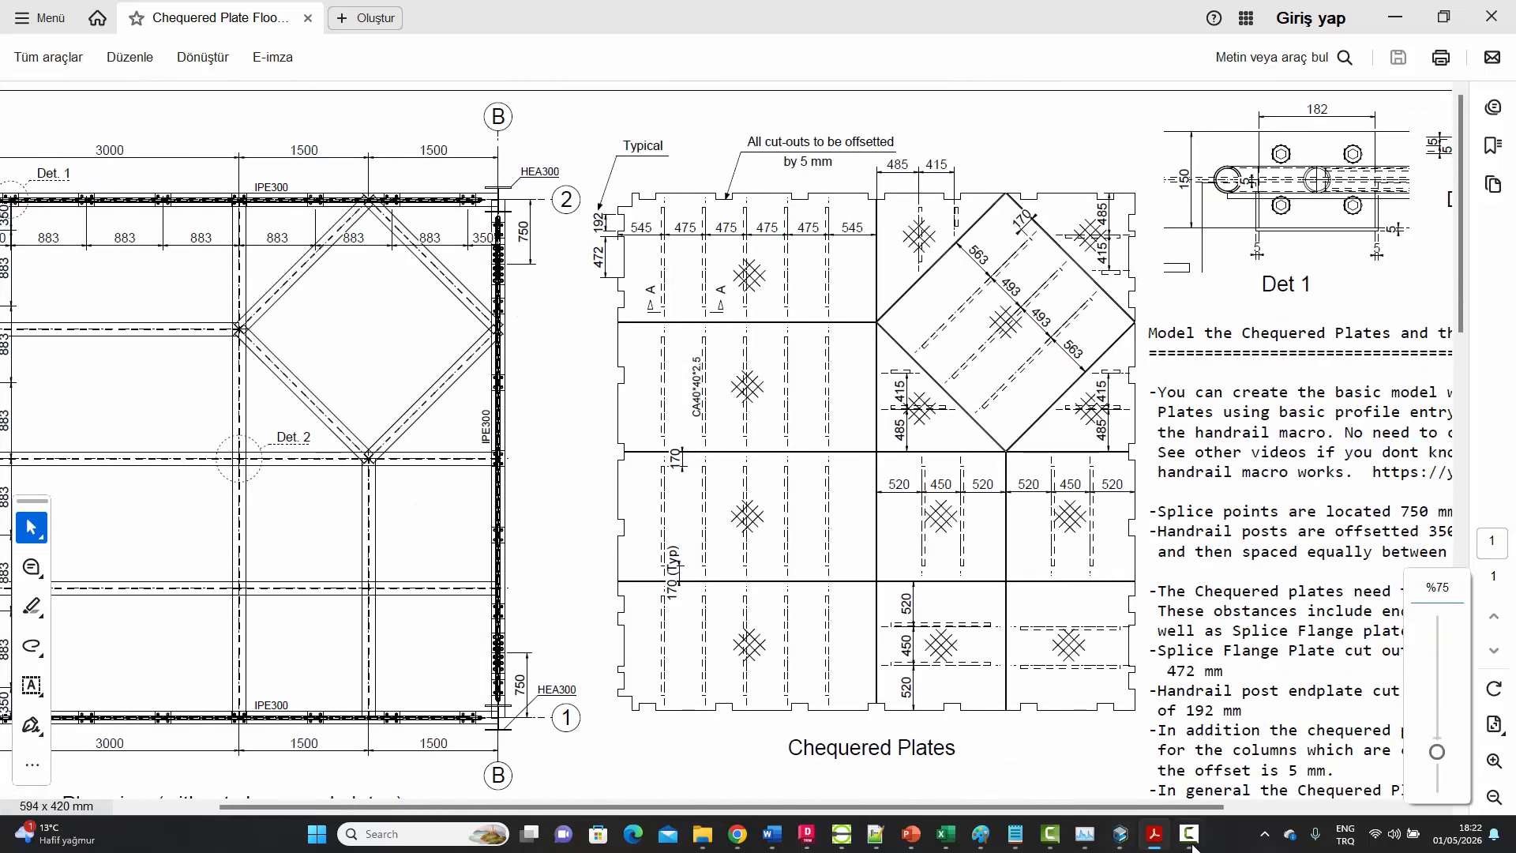
left_click(1122, 842)
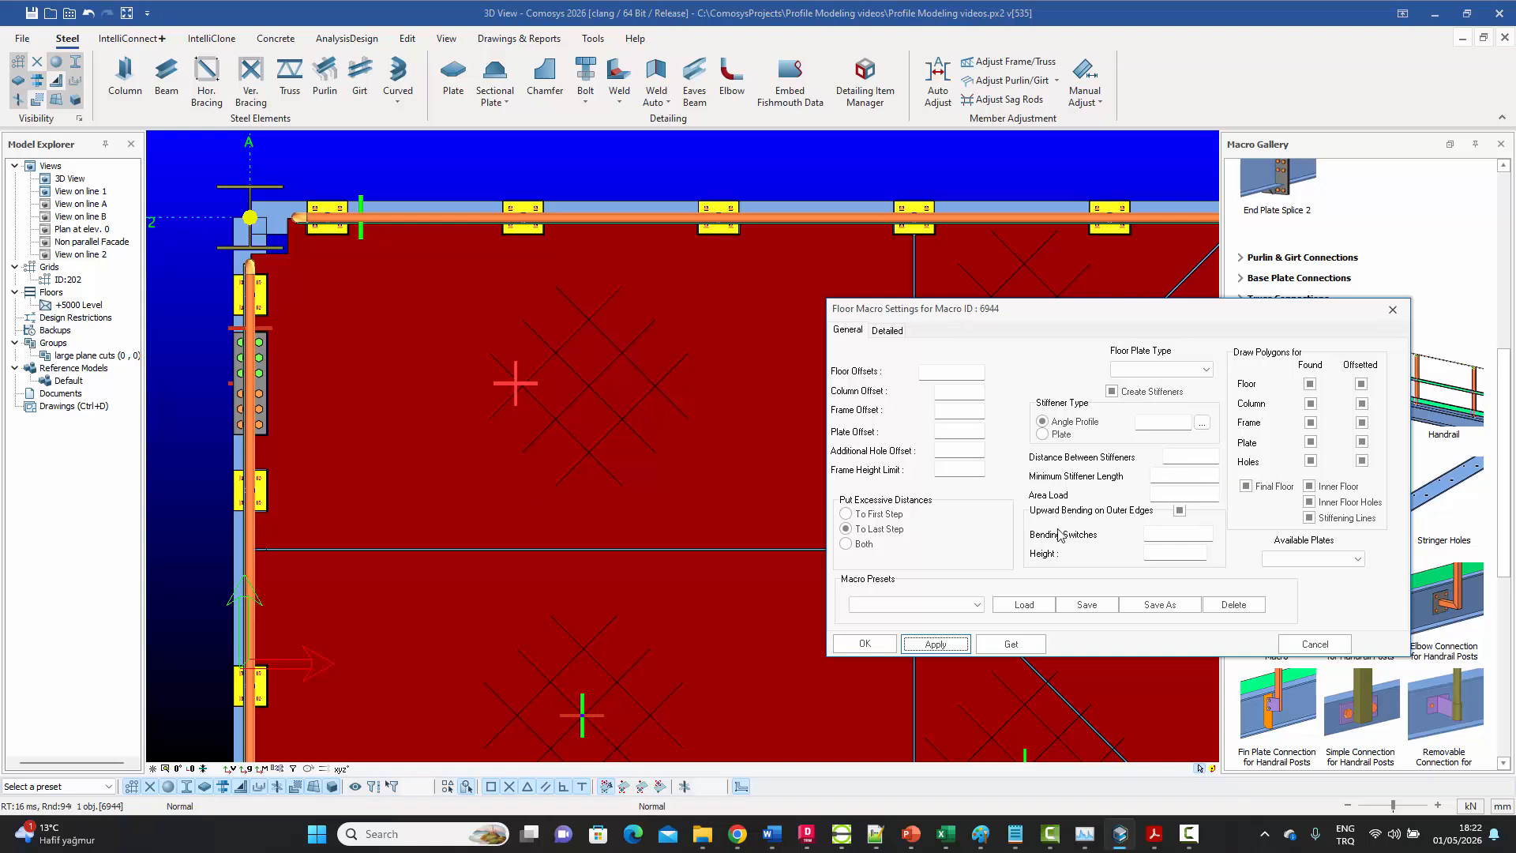
- Set the Bending Switches to 1 0 in the corner plate's floor macro and apply the upward edge bending
middle_click_drag(751, 517, 643, 471)
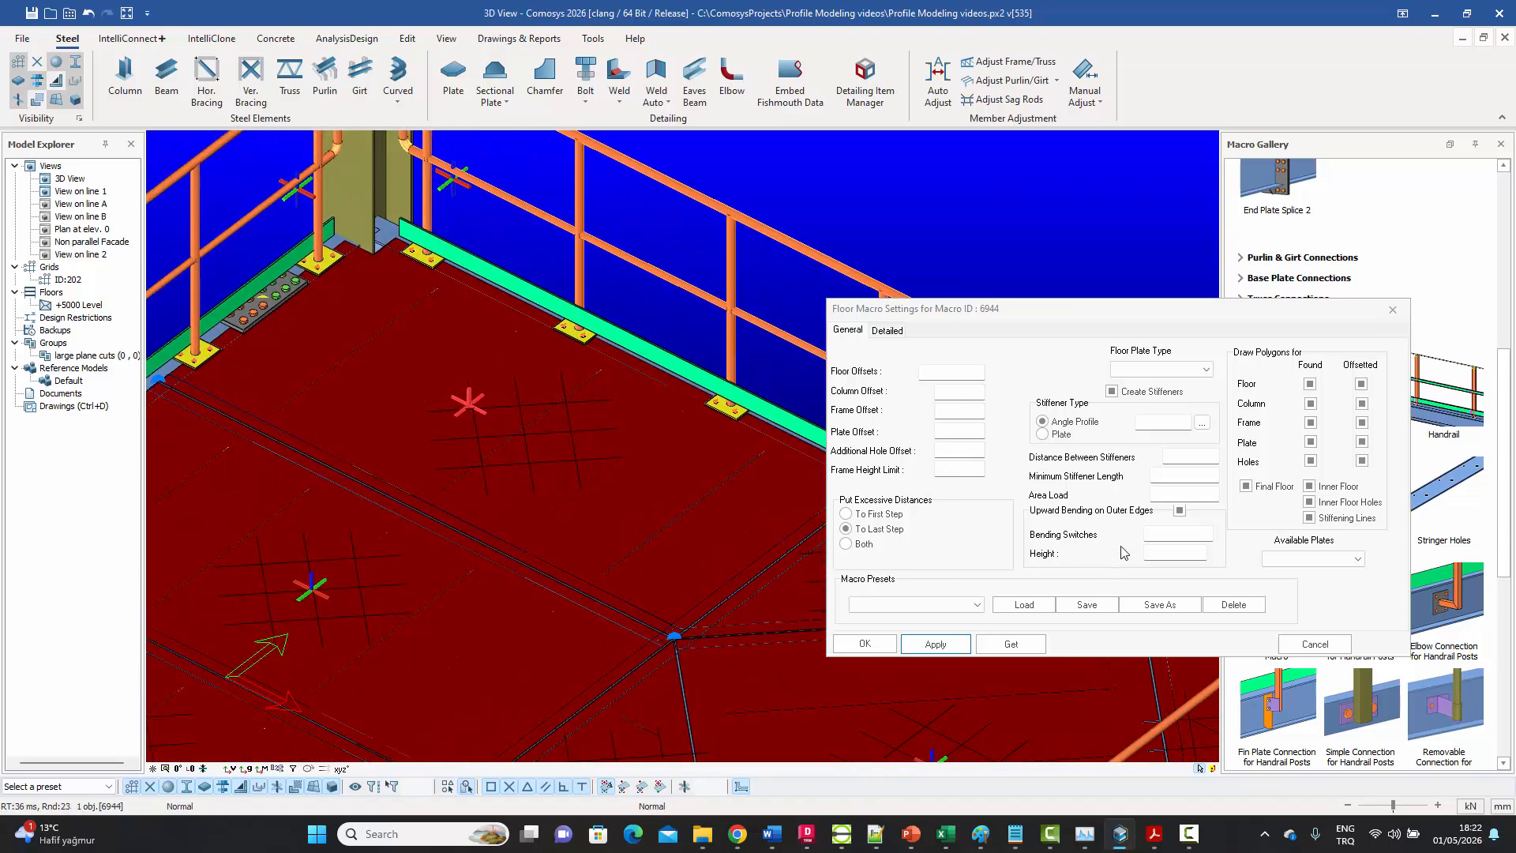
mouse_move(1168, 534)
scroll(671, 549, "down", 2)
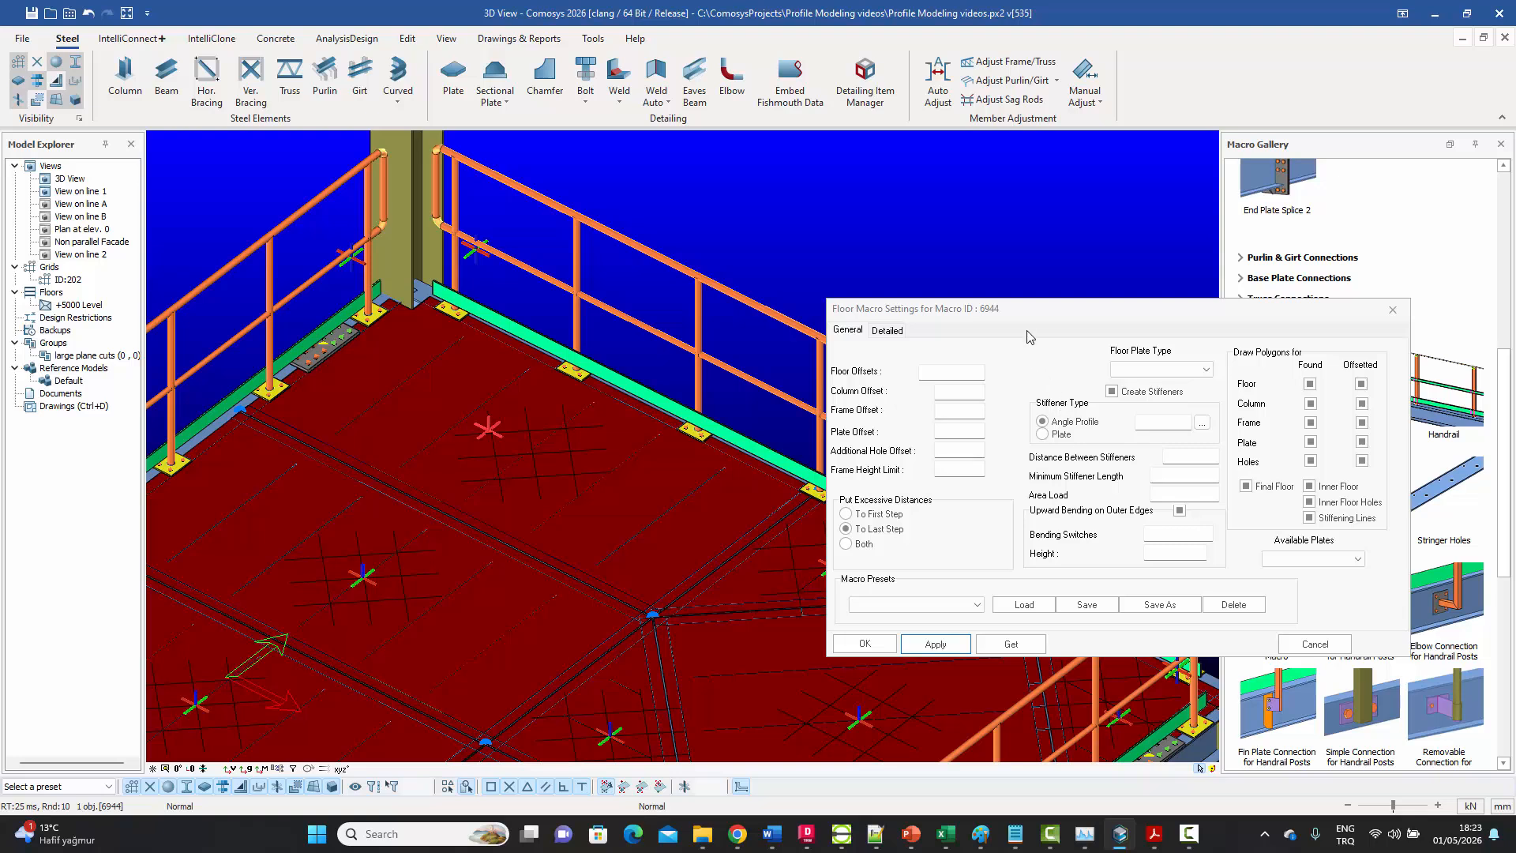
left_click_drag(1023, 310, 993, 275)
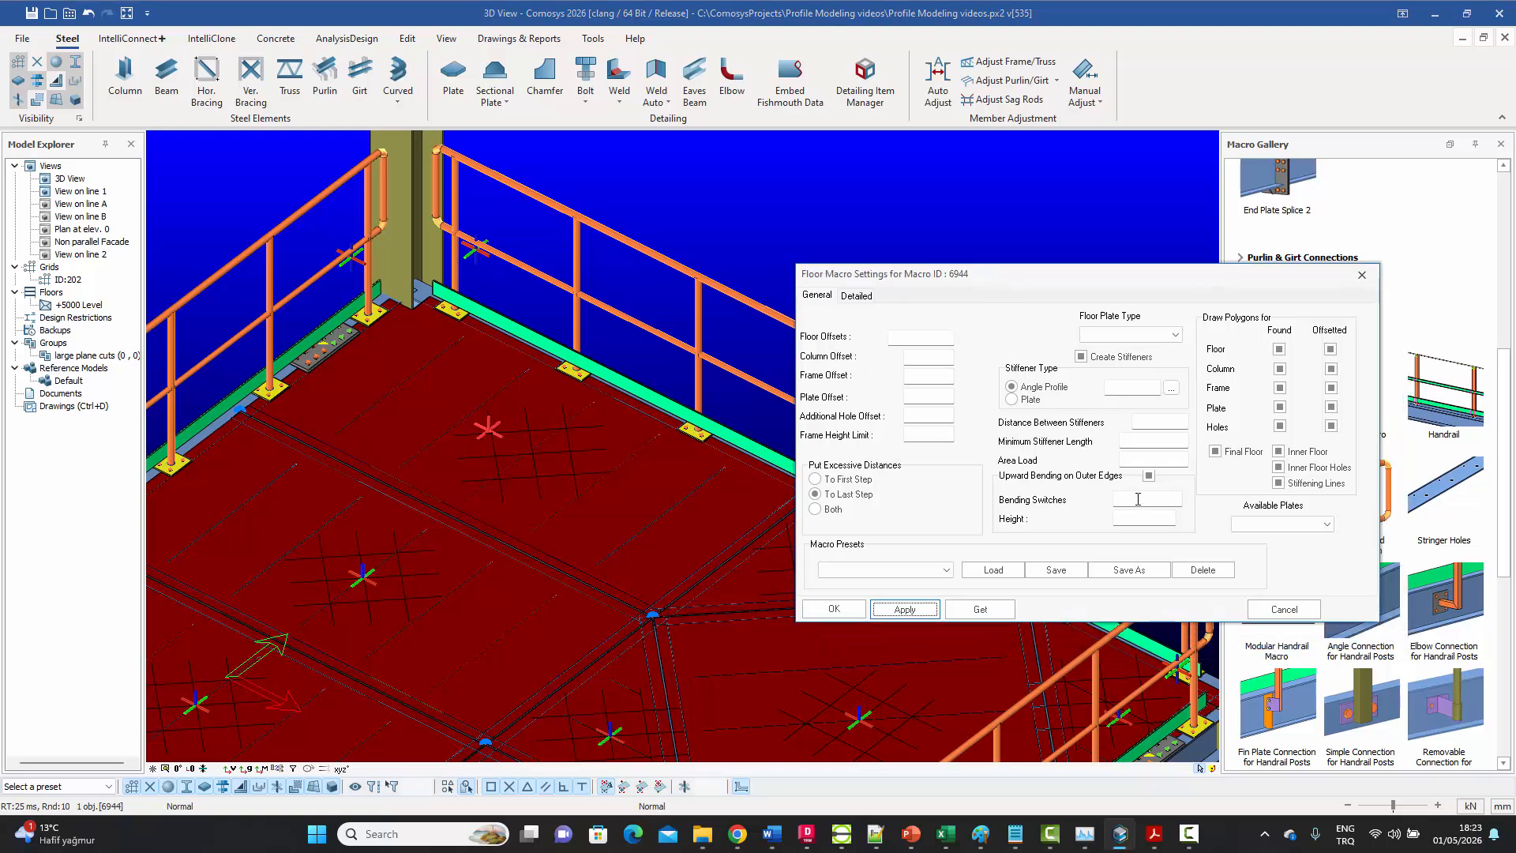
mouse_move(1138, 500)
left_click(1129, 499)
type("1")
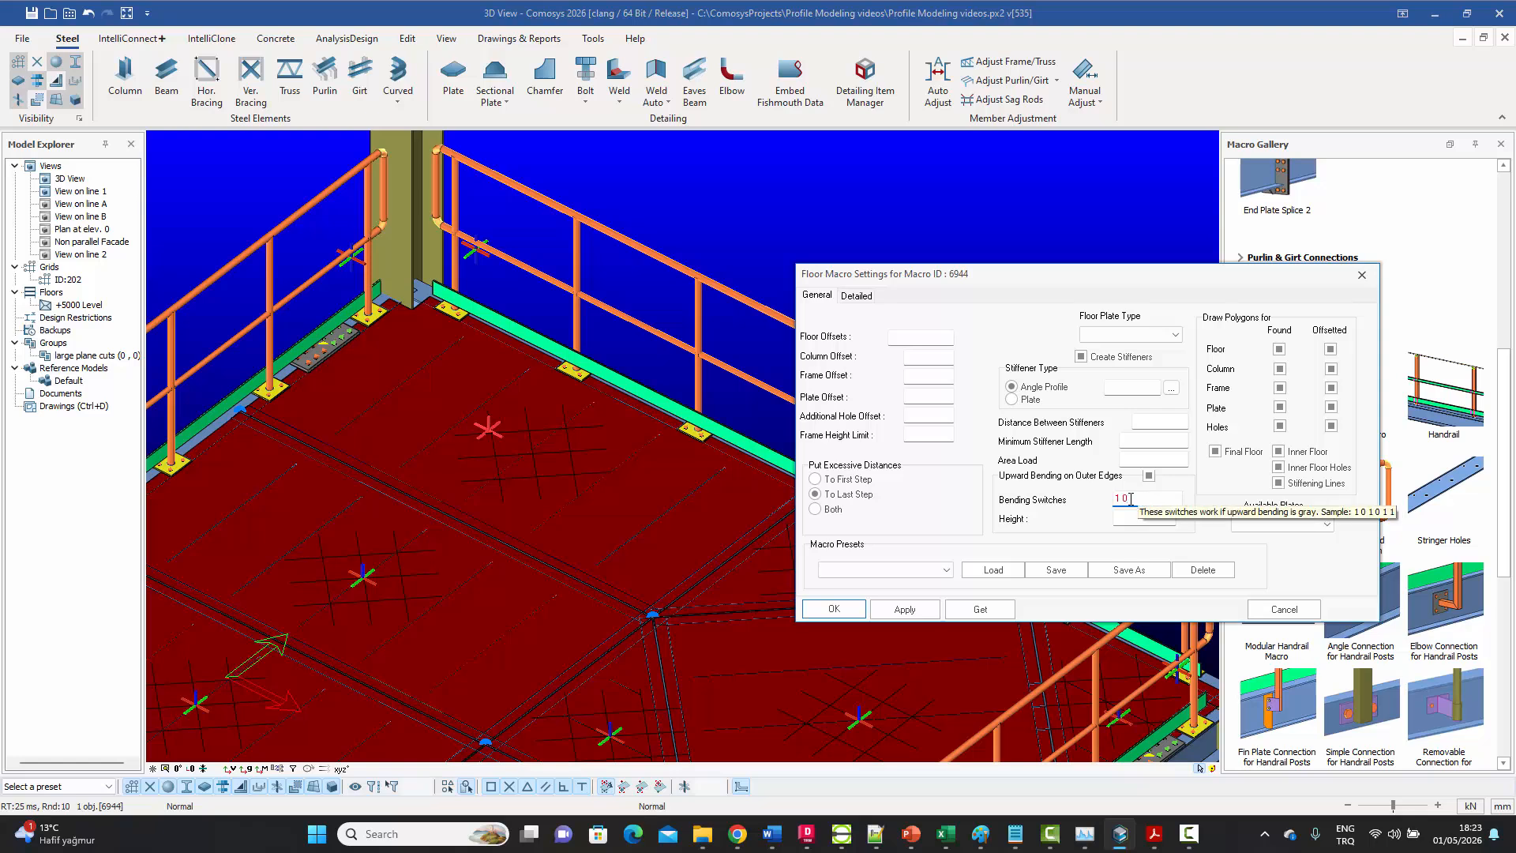
type("0 0")
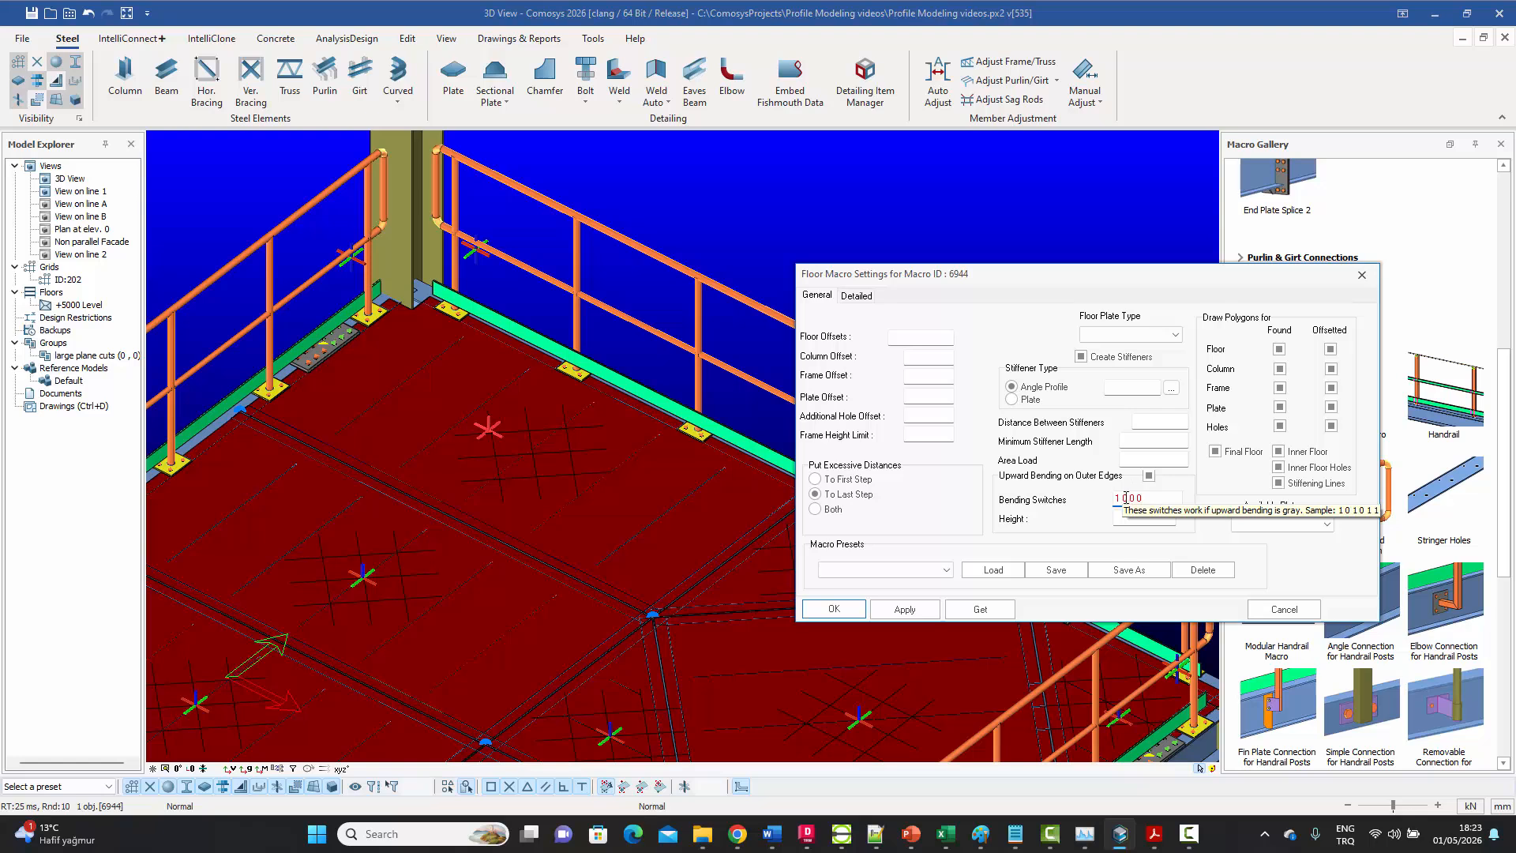
key("BackSpace")
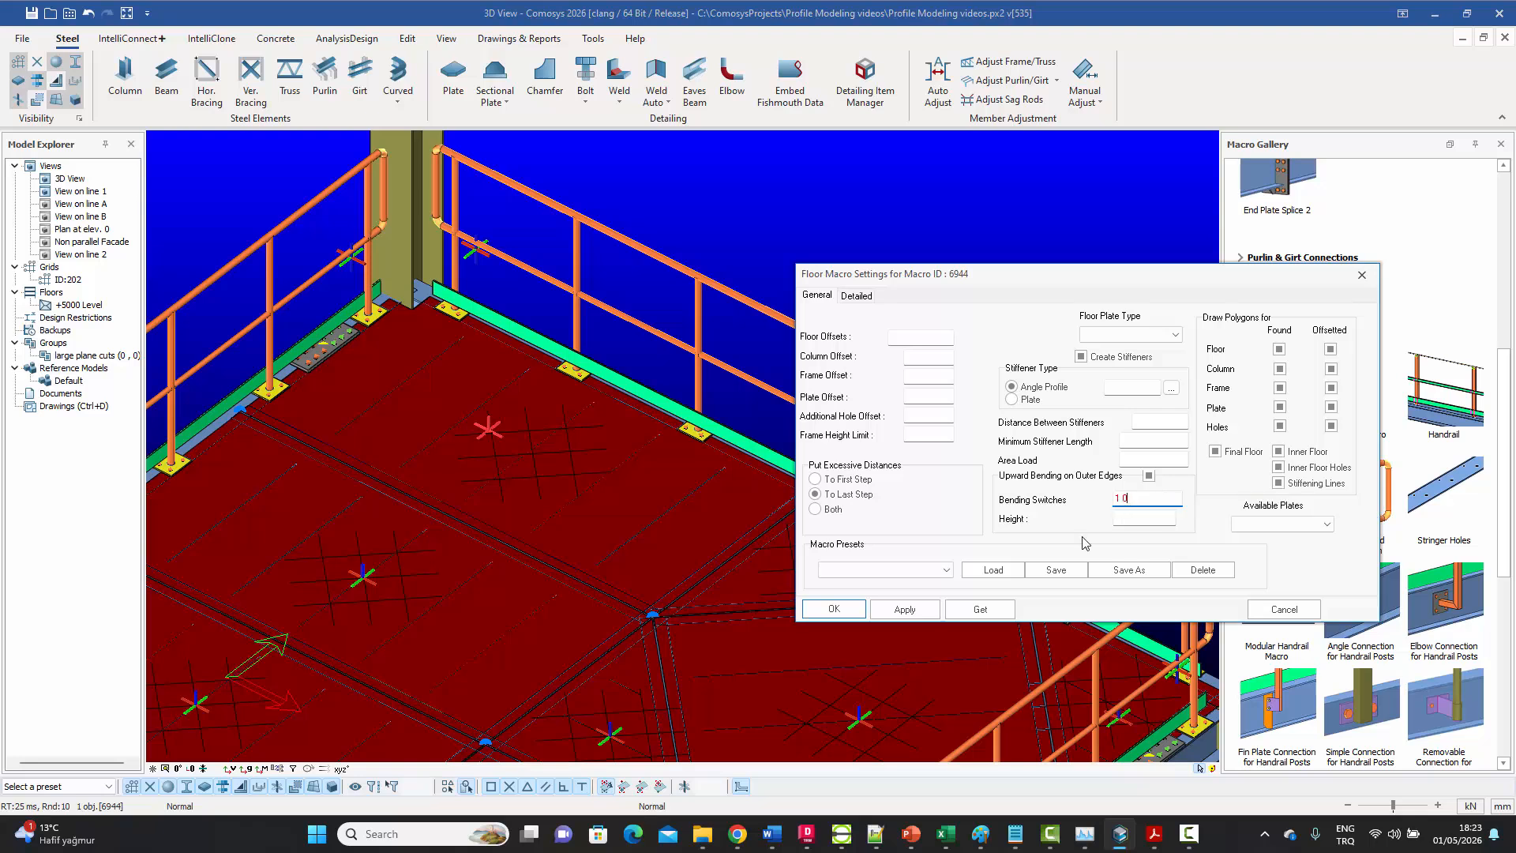
left_click(904, 609)
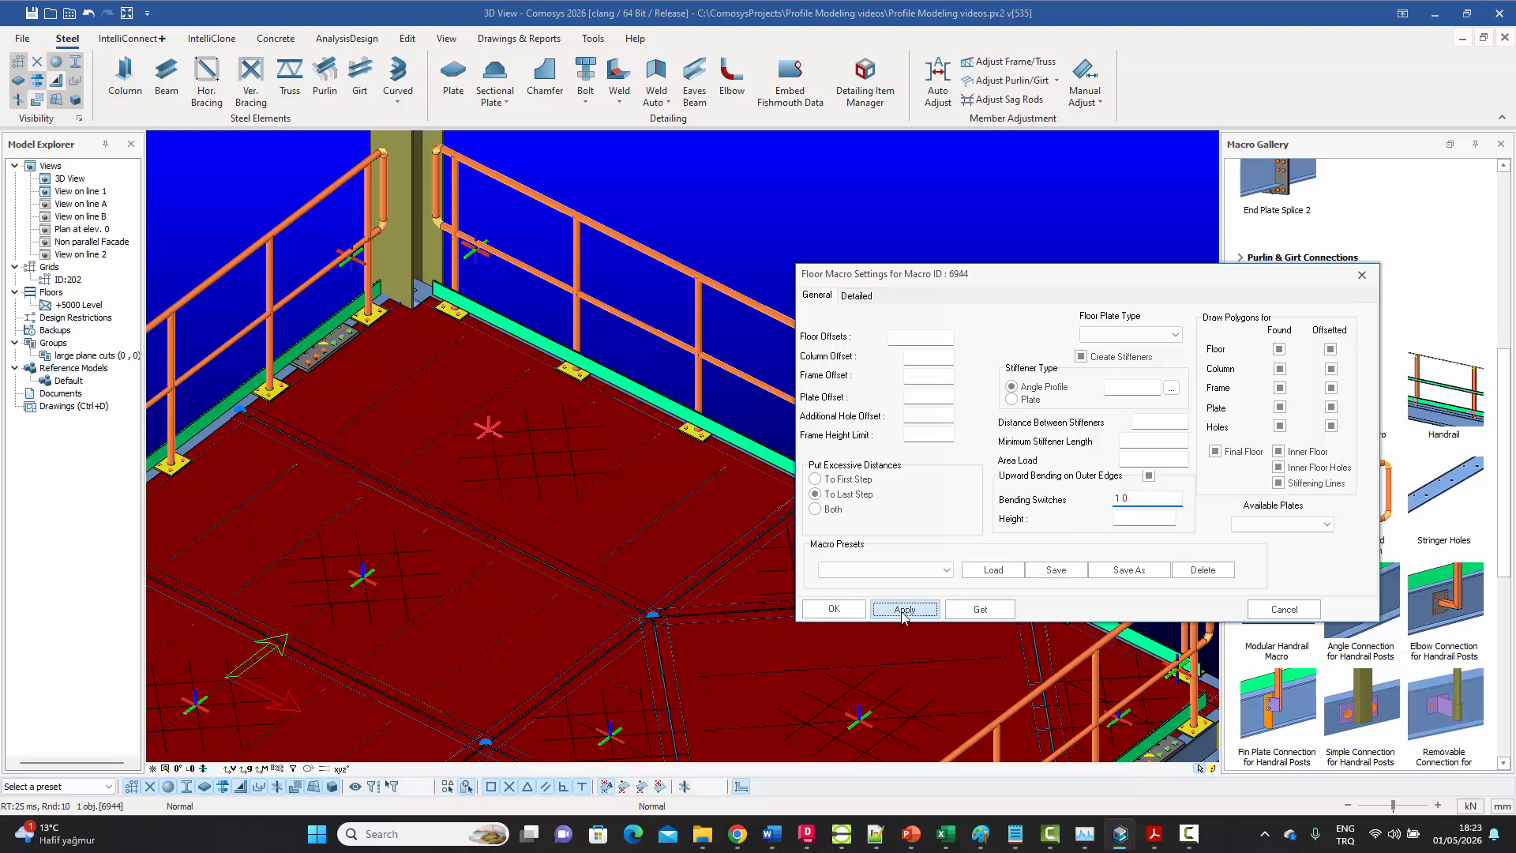
middle_click_drag(634, 570, 468, 401)
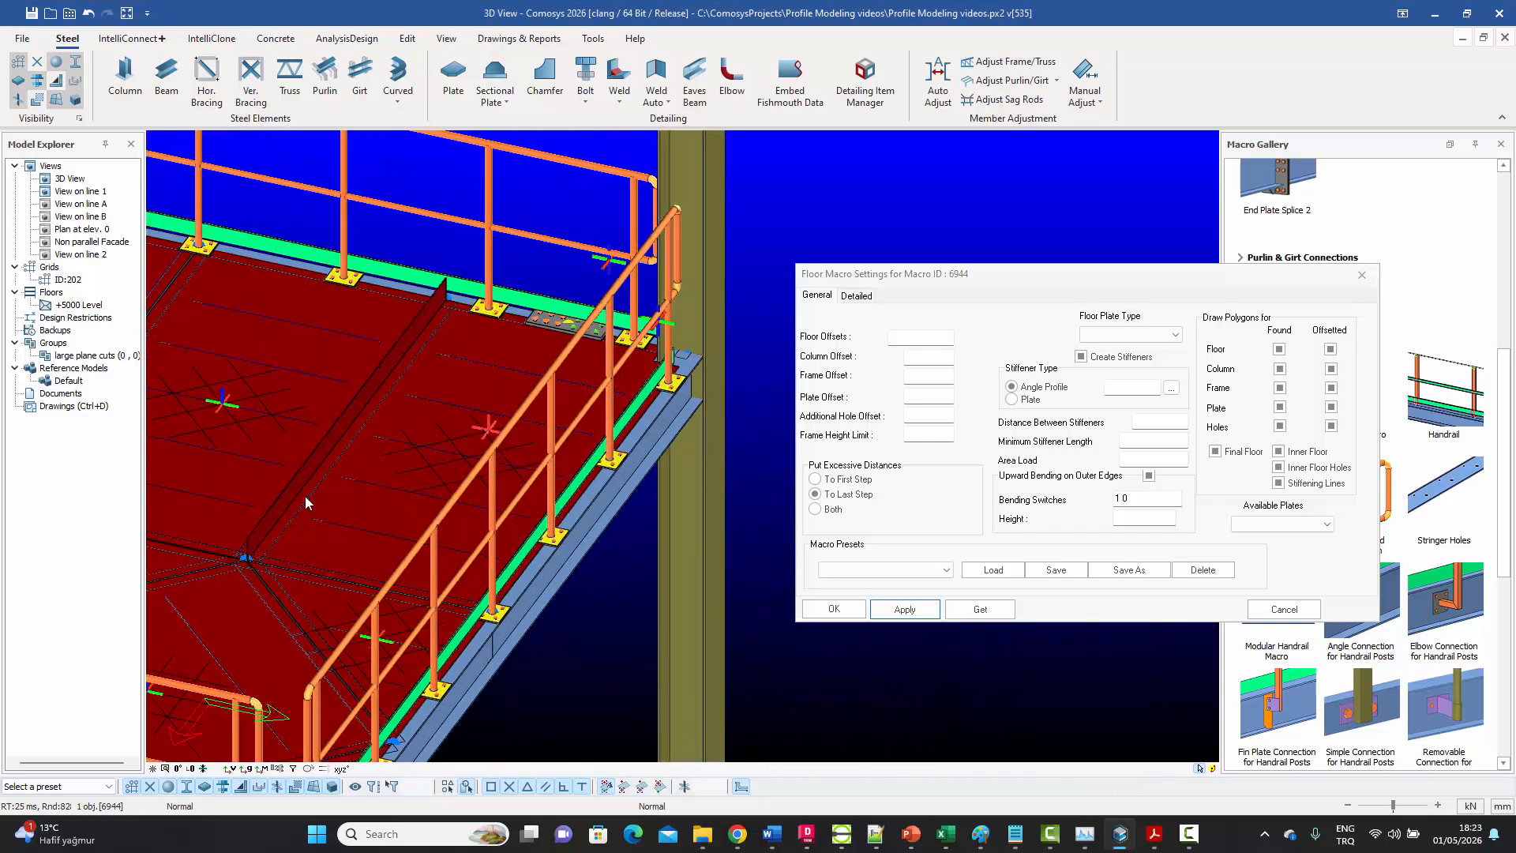
- Examine the corner plate's upward bent edge where it meets the neighbouring plates, the column and the handrail side
scroll(267, 538, "up", 5)
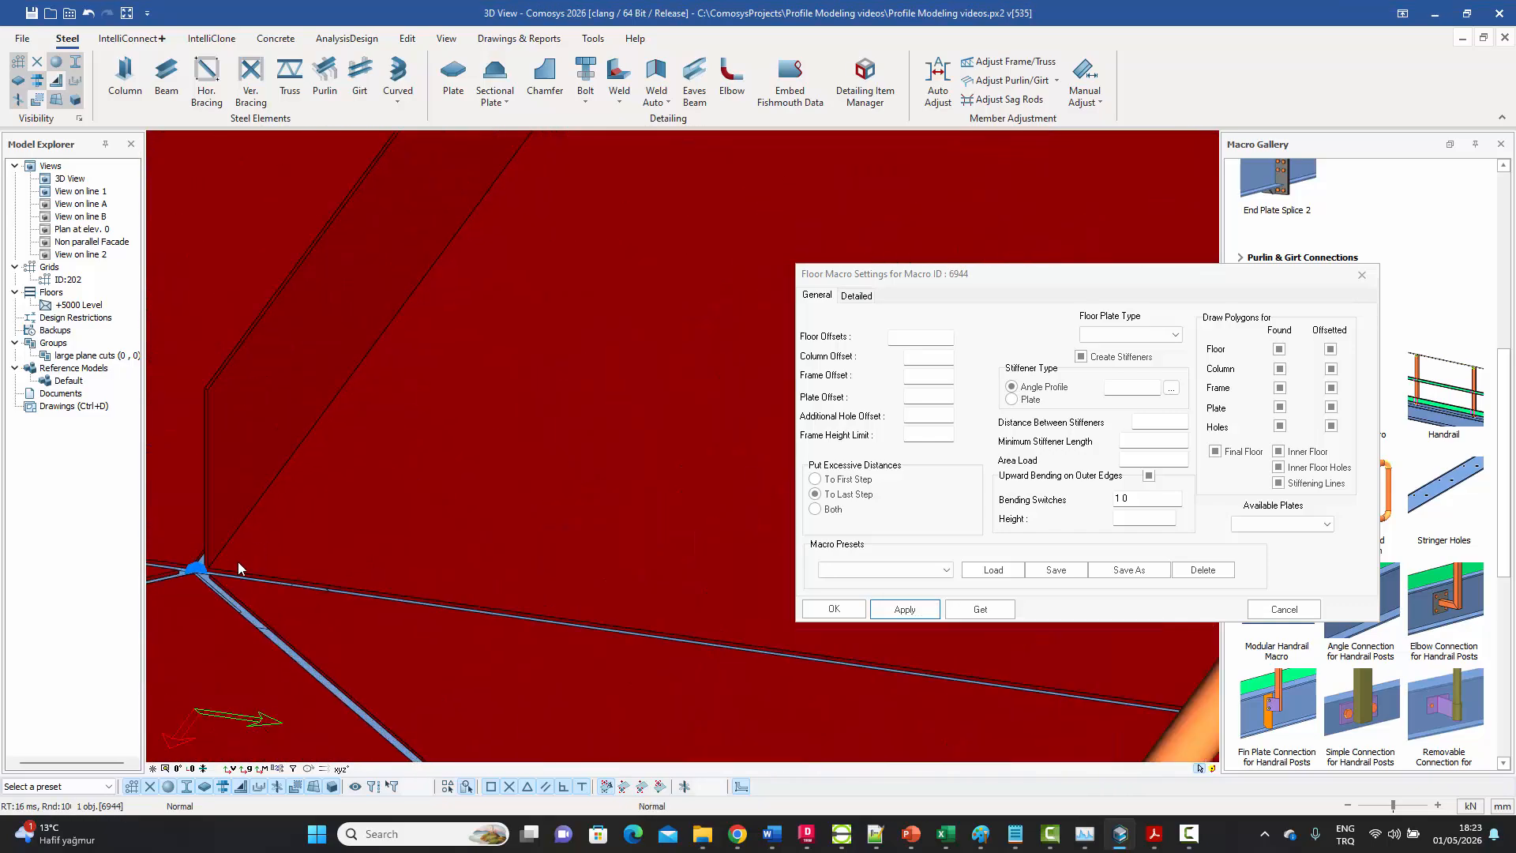
scroll(221, 567, "up", 2)
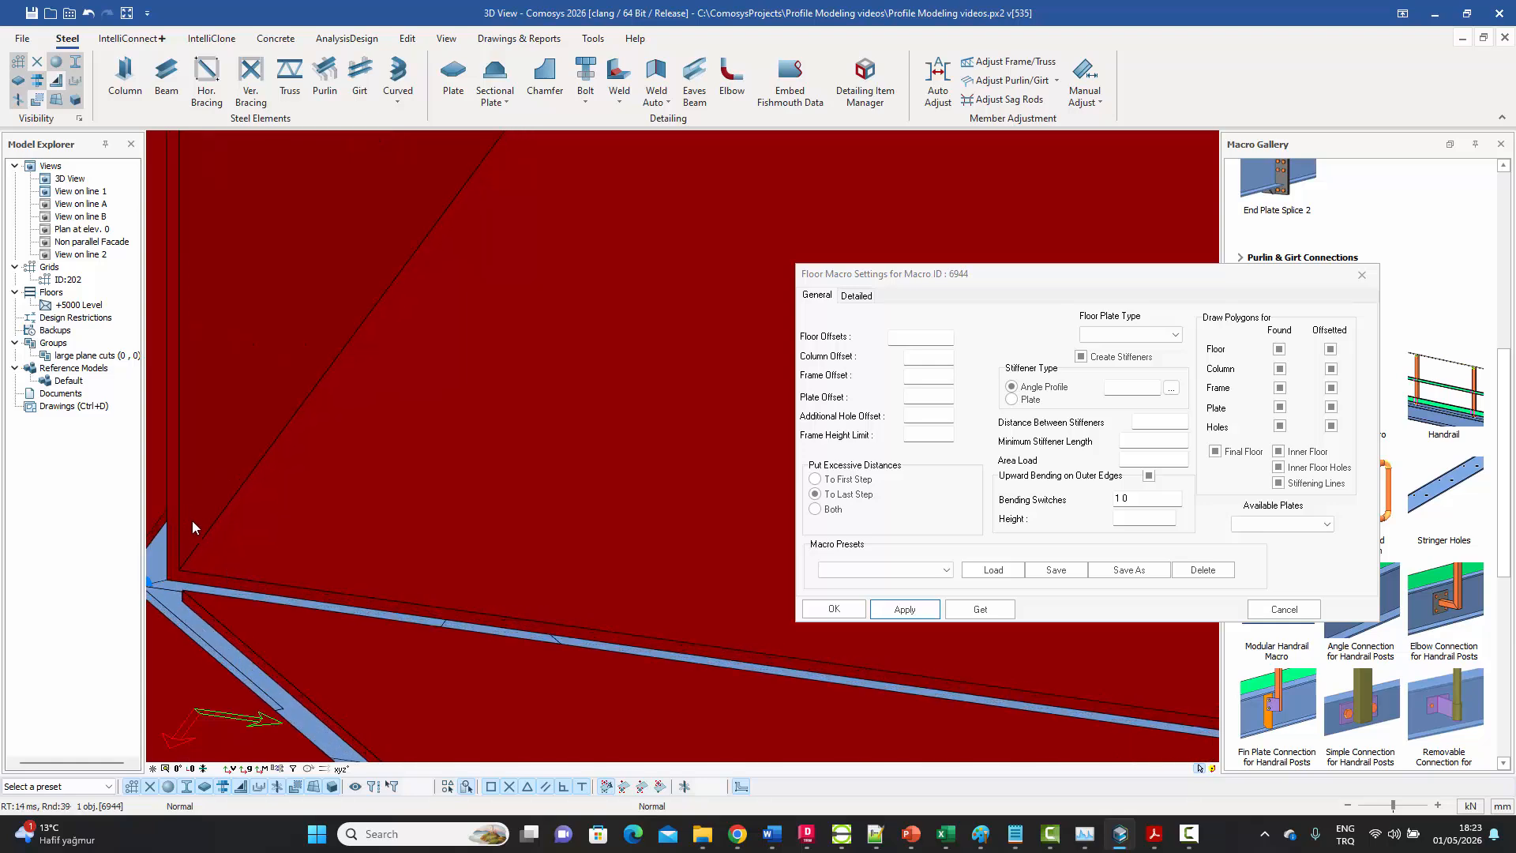
scroll(198, 525, "down", 5)
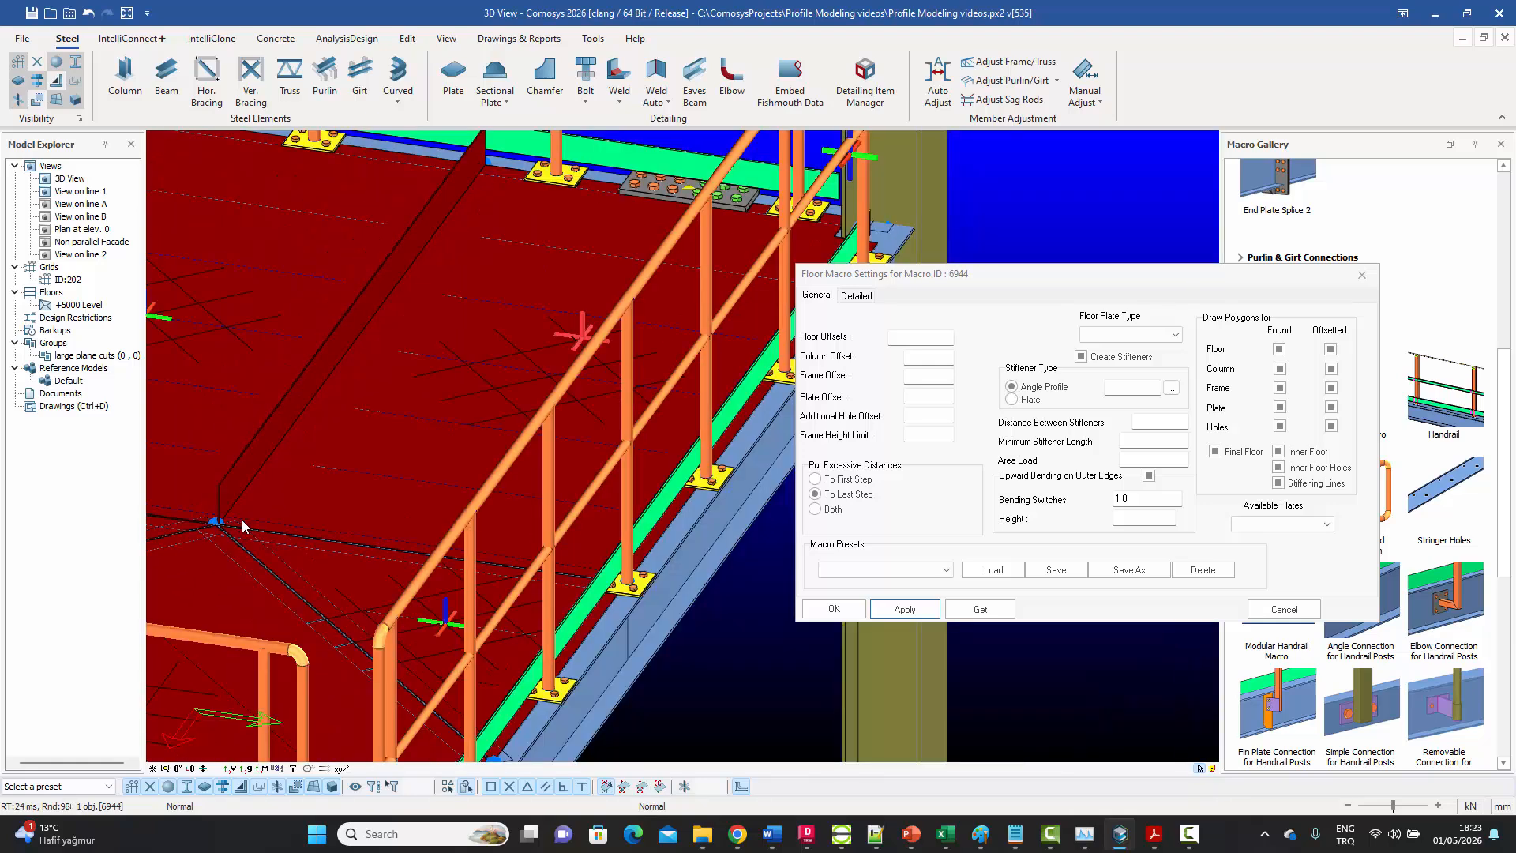
middle_click_drag(241, 520, 316, 535)
scroll(251, 535, "down", 1)
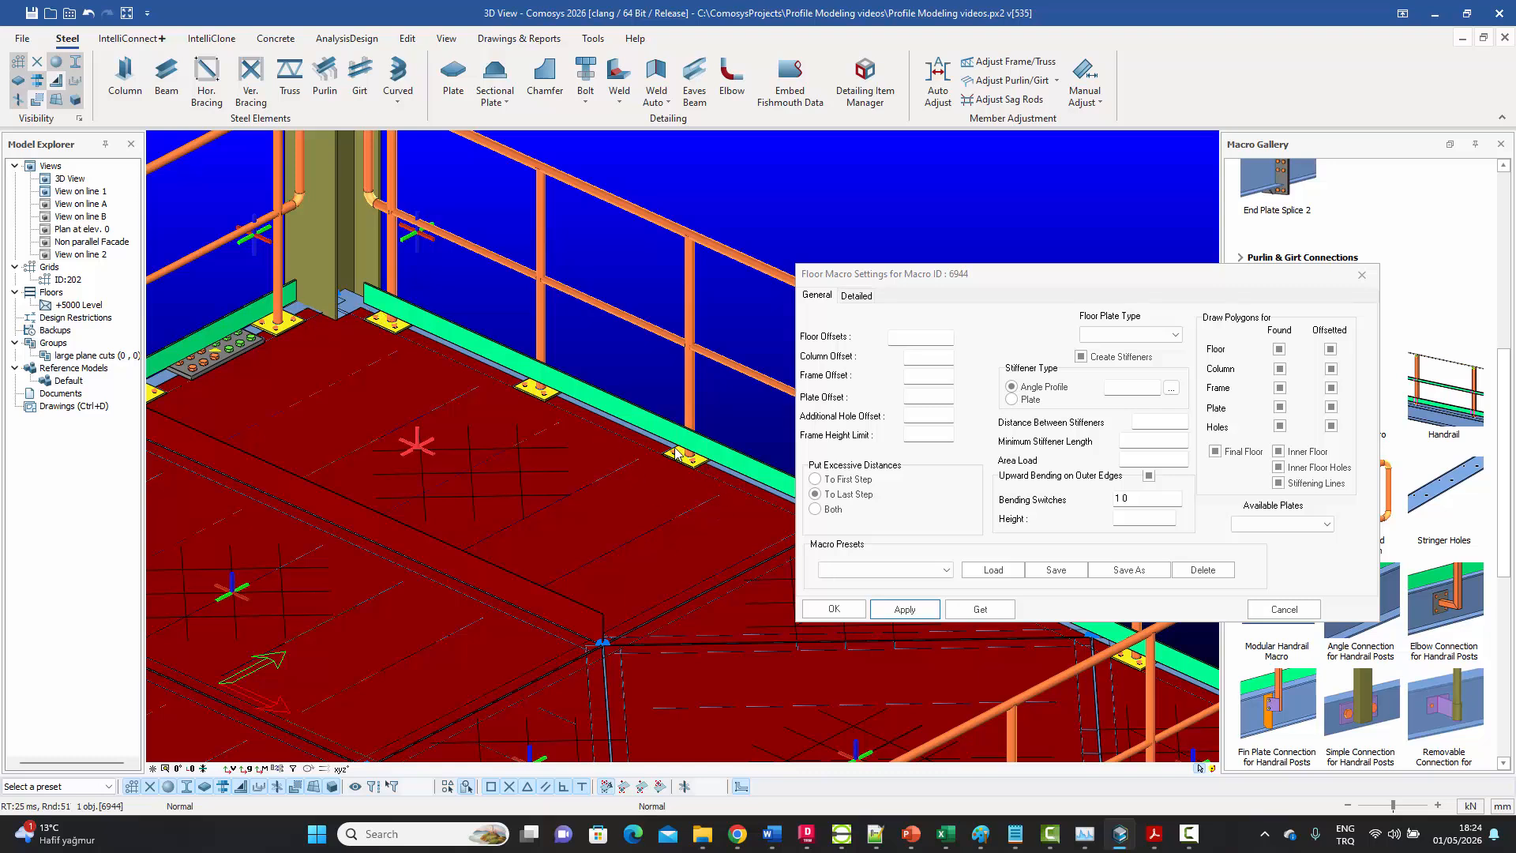
scroll(427, 308, "up", 5)
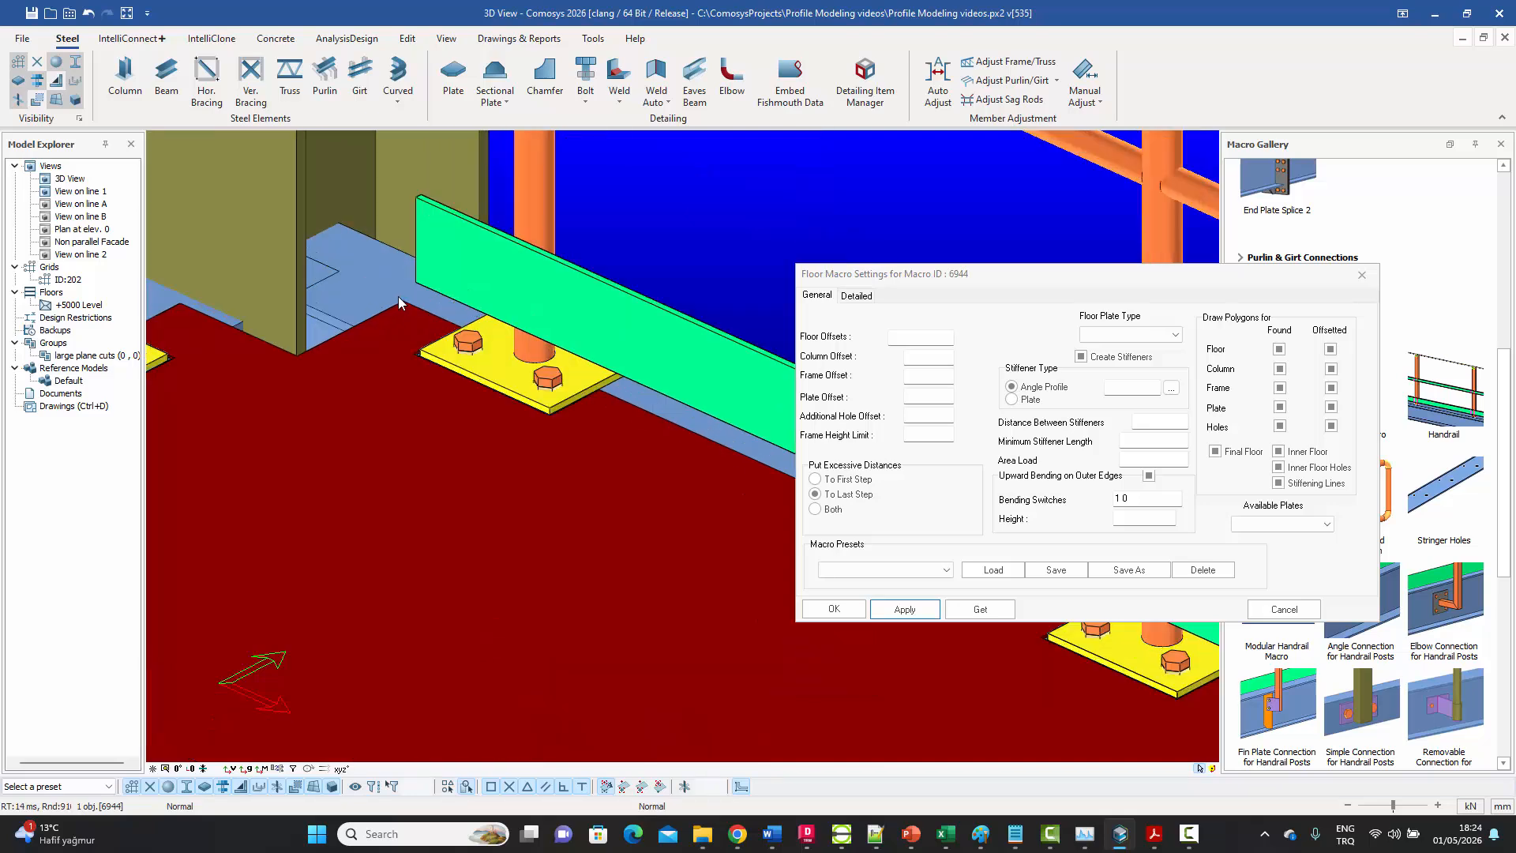
scroll(422, 334, "down", 8)
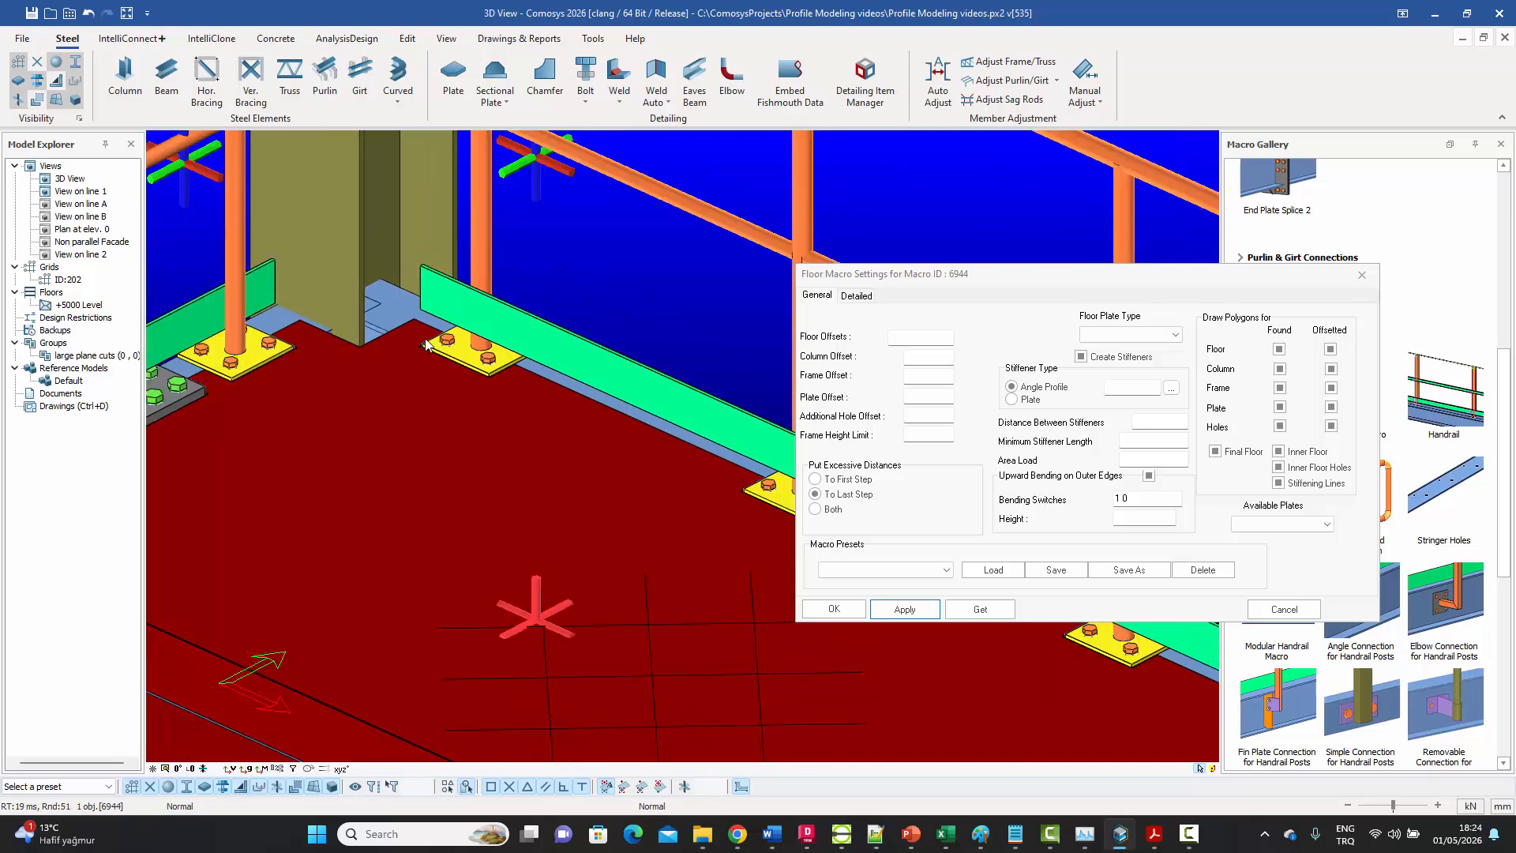
middle_click_drag(642, 425, 674, 380)
scroll(565, 400, "down", 2)
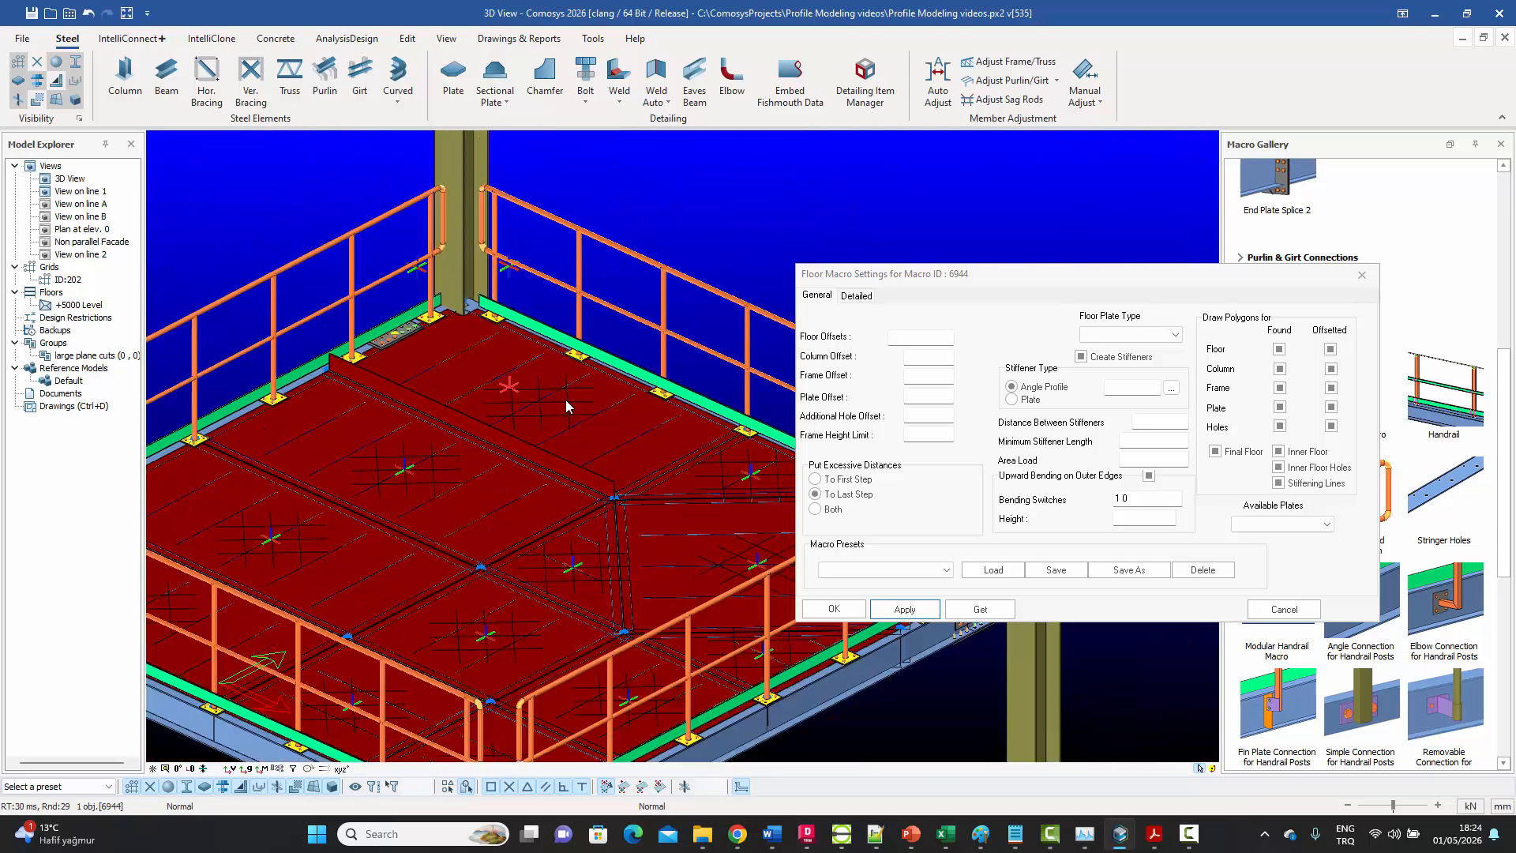
middle_click_drag(591, 404, 560, 406)
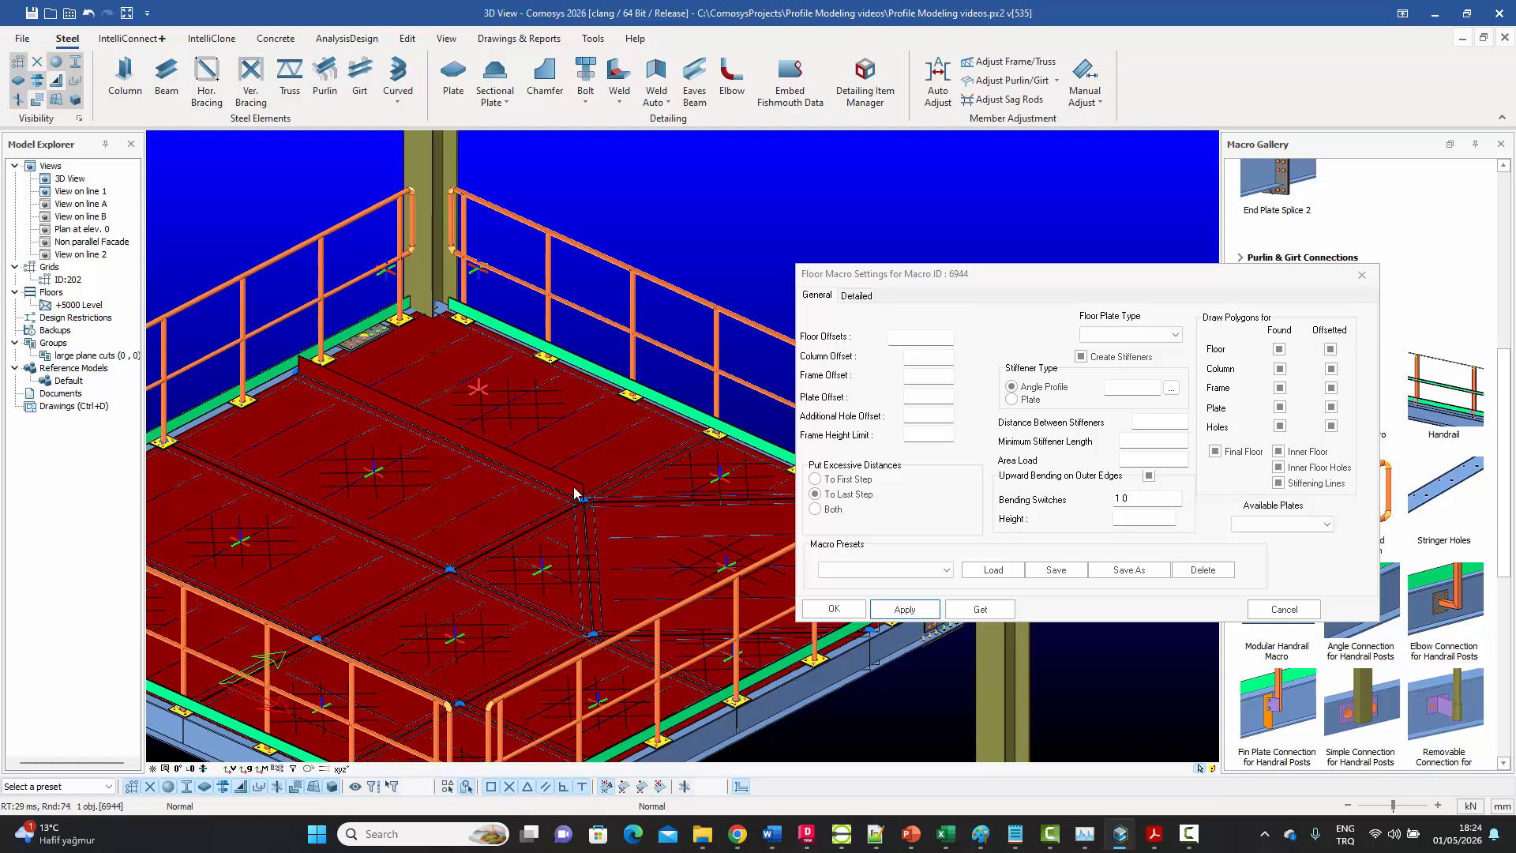
- Set the Bending Switches to 1 1 0 in the corner plate's floor macro and apply the bending to its first two edges
mouse_move(1128, 498)
left_click_drag(1120, 499, 1130, 497)
type("1 ")
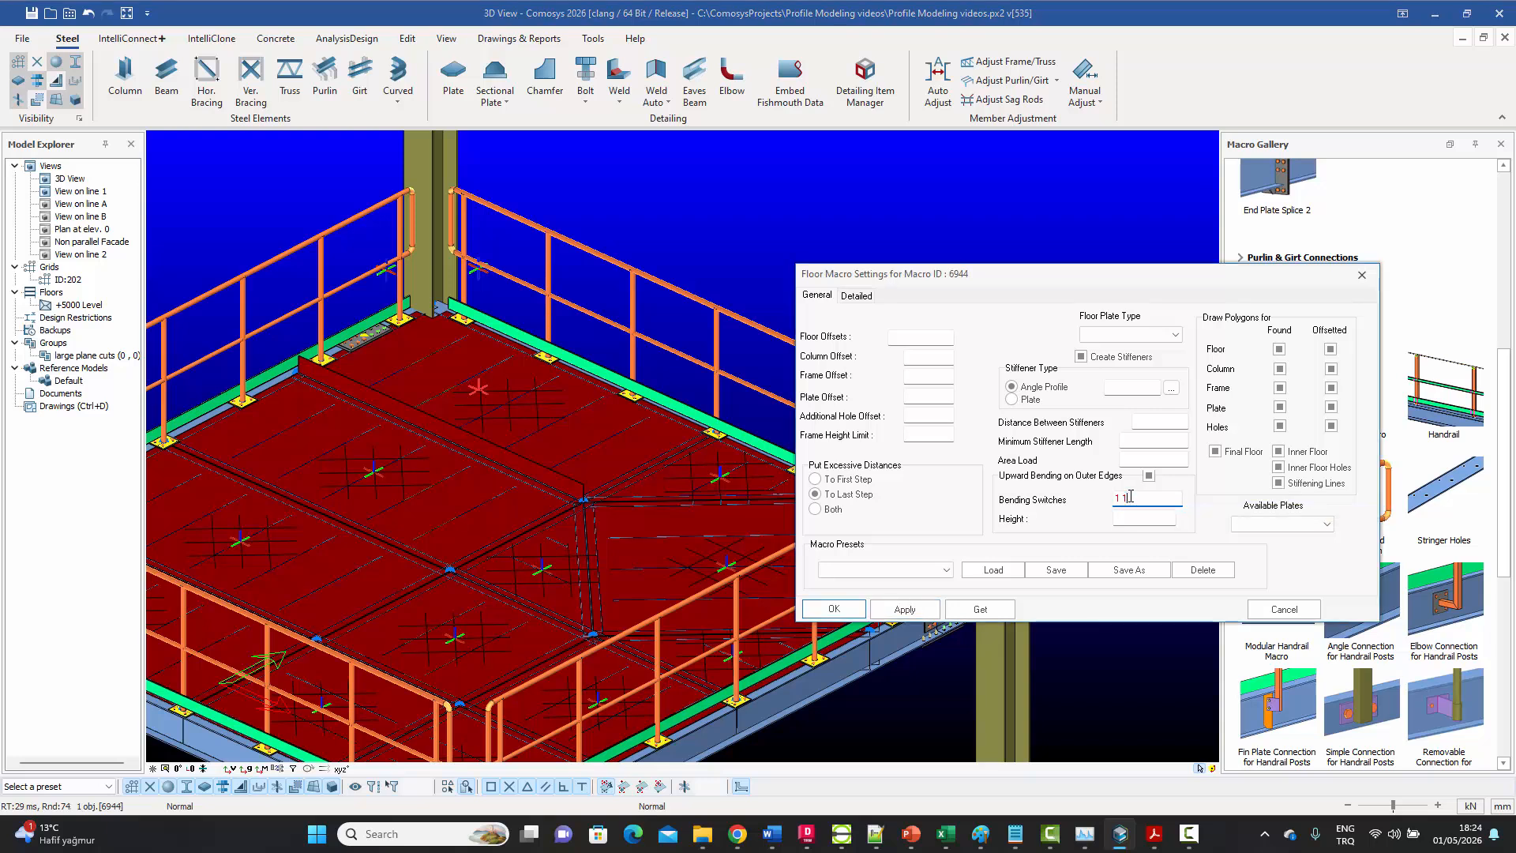
type("0")
left_click(904, 610)
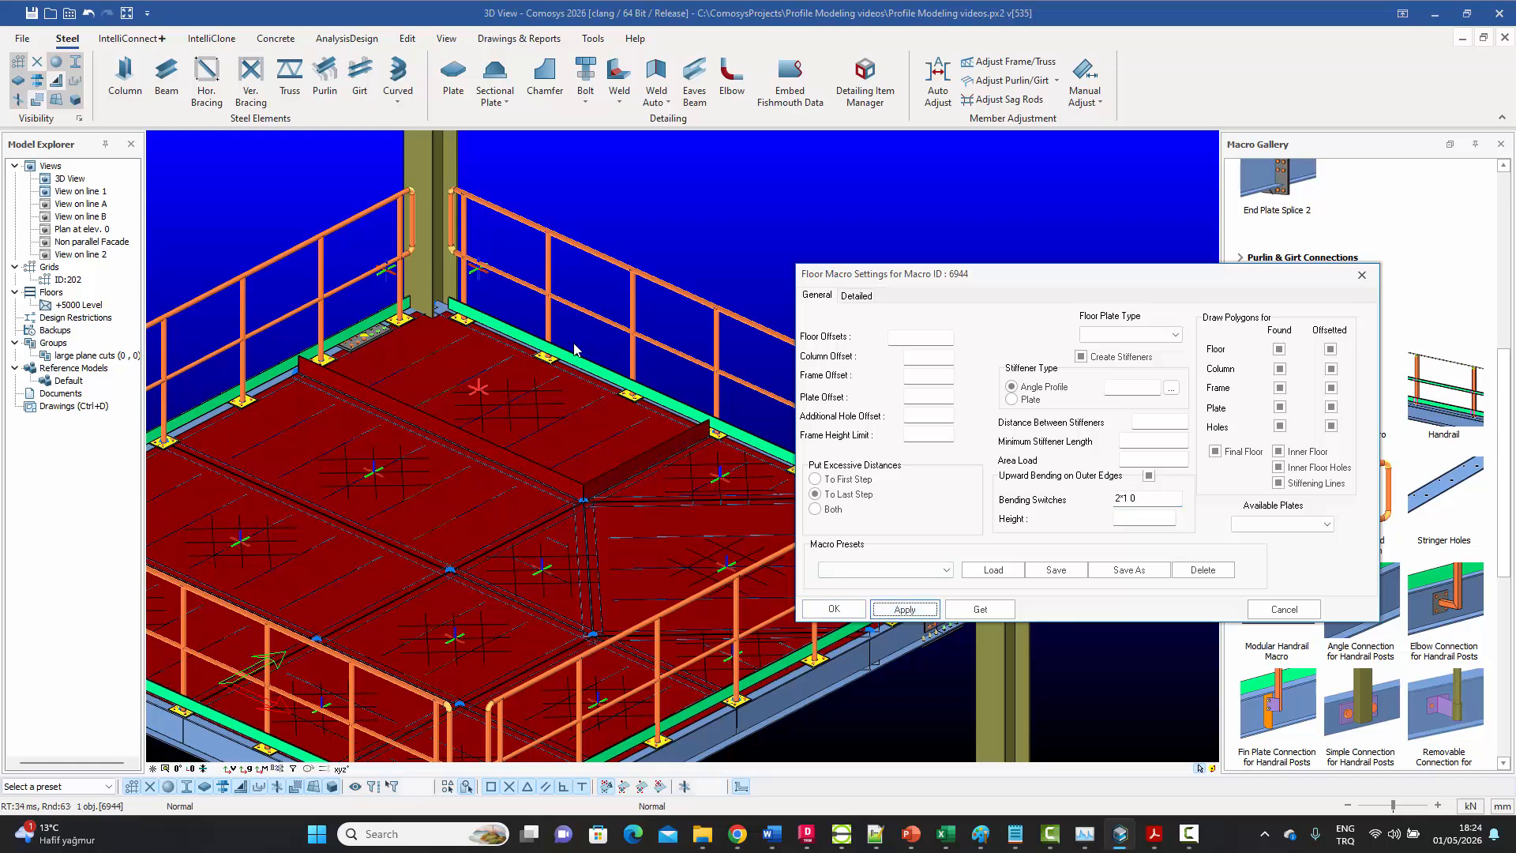
- Replace the Bending Switches with 0 0 1 0 and apply them to the corner plate
left_click_drag(1172, 499, 1033, 494)
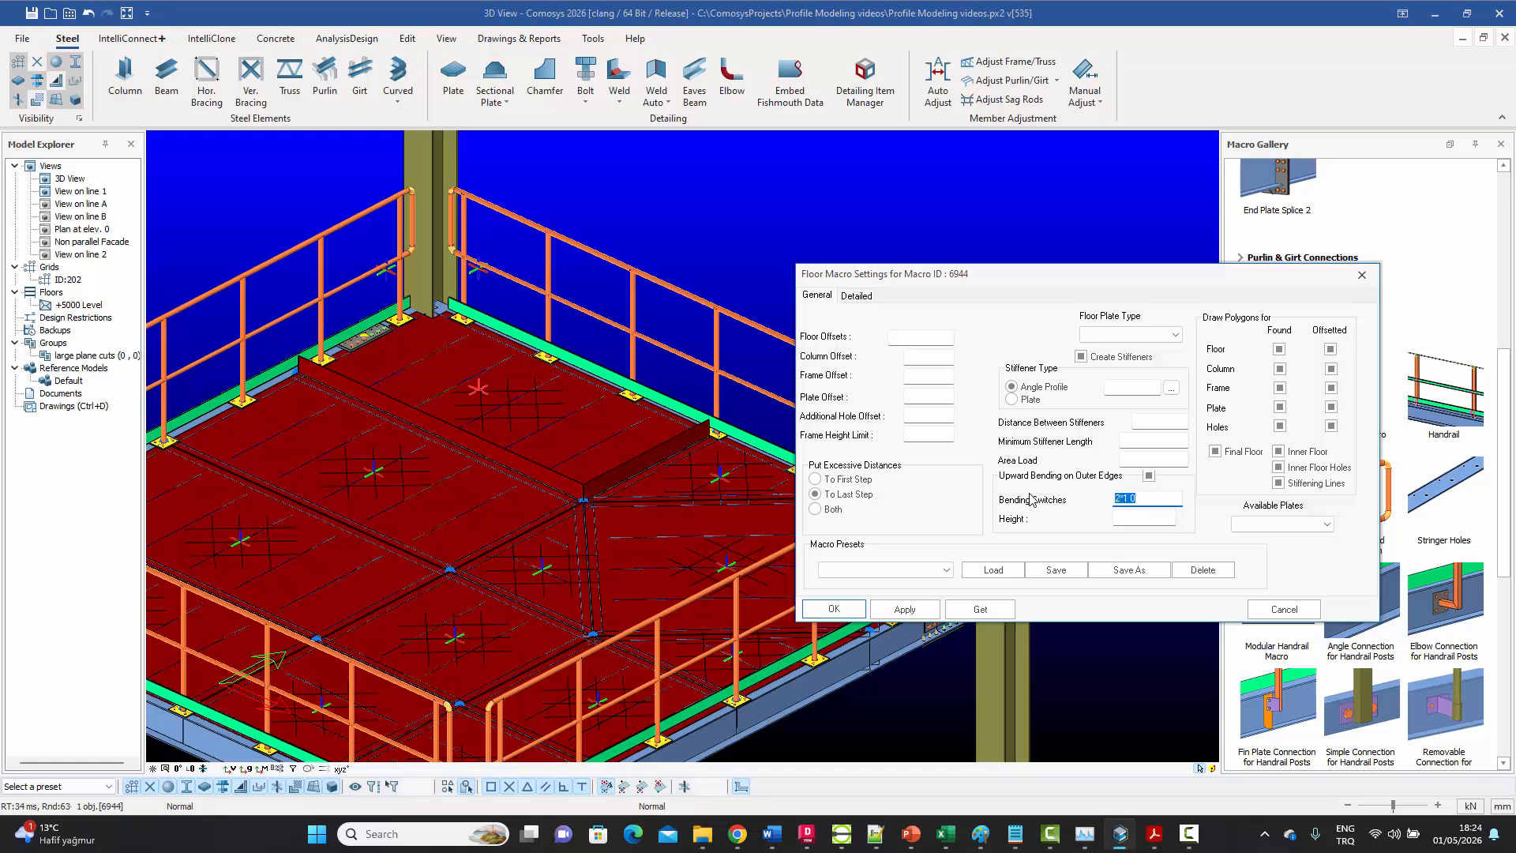
type("0010")
left_click(904, 612)
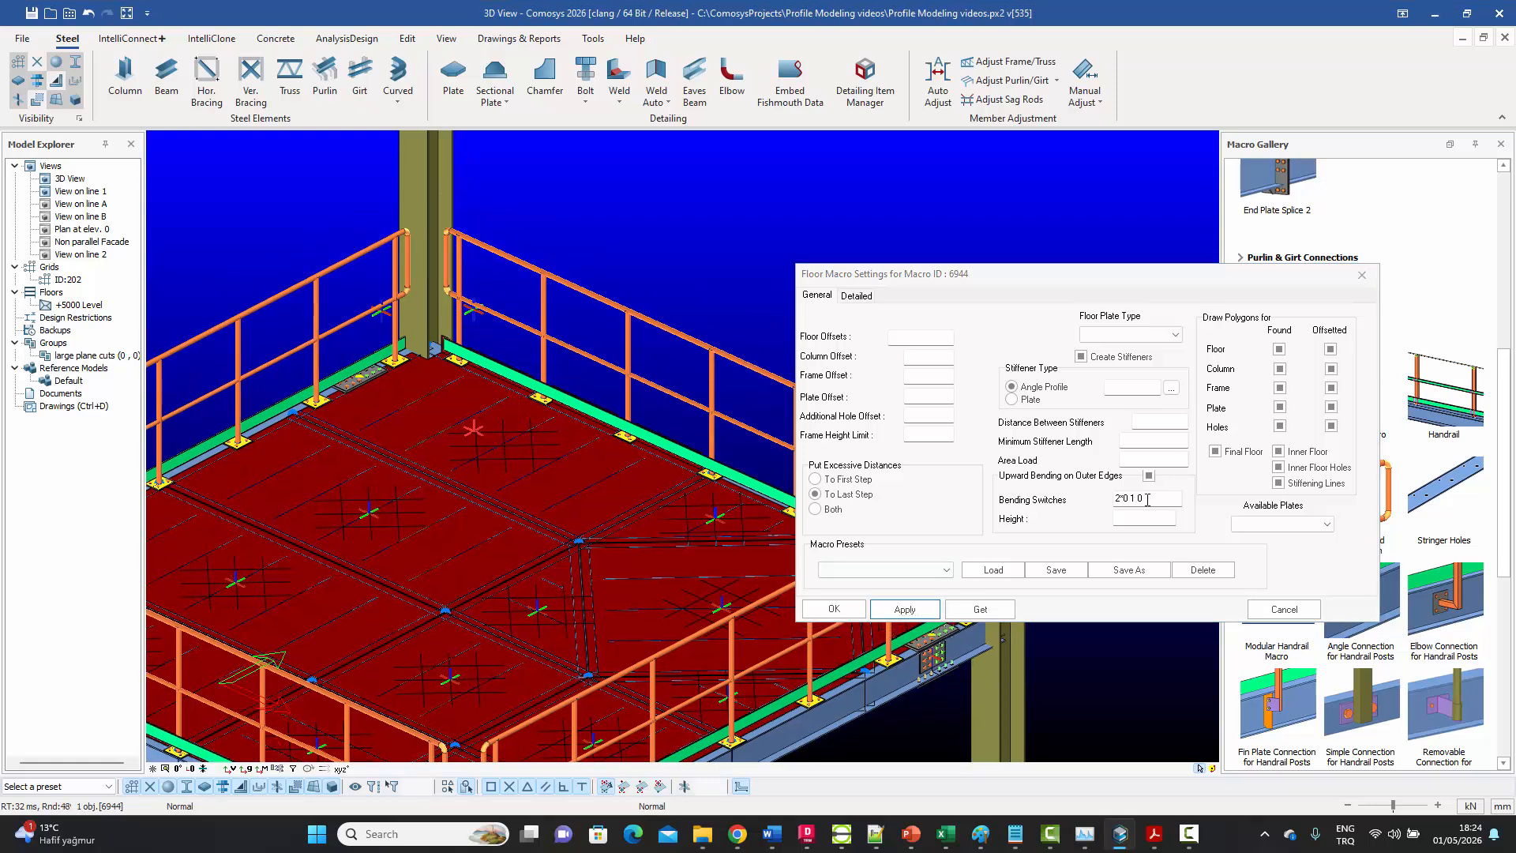
- Change the Bending Switches to 0 0 1 1, apply them and close the floor macro settings
double_click(1166, 498)
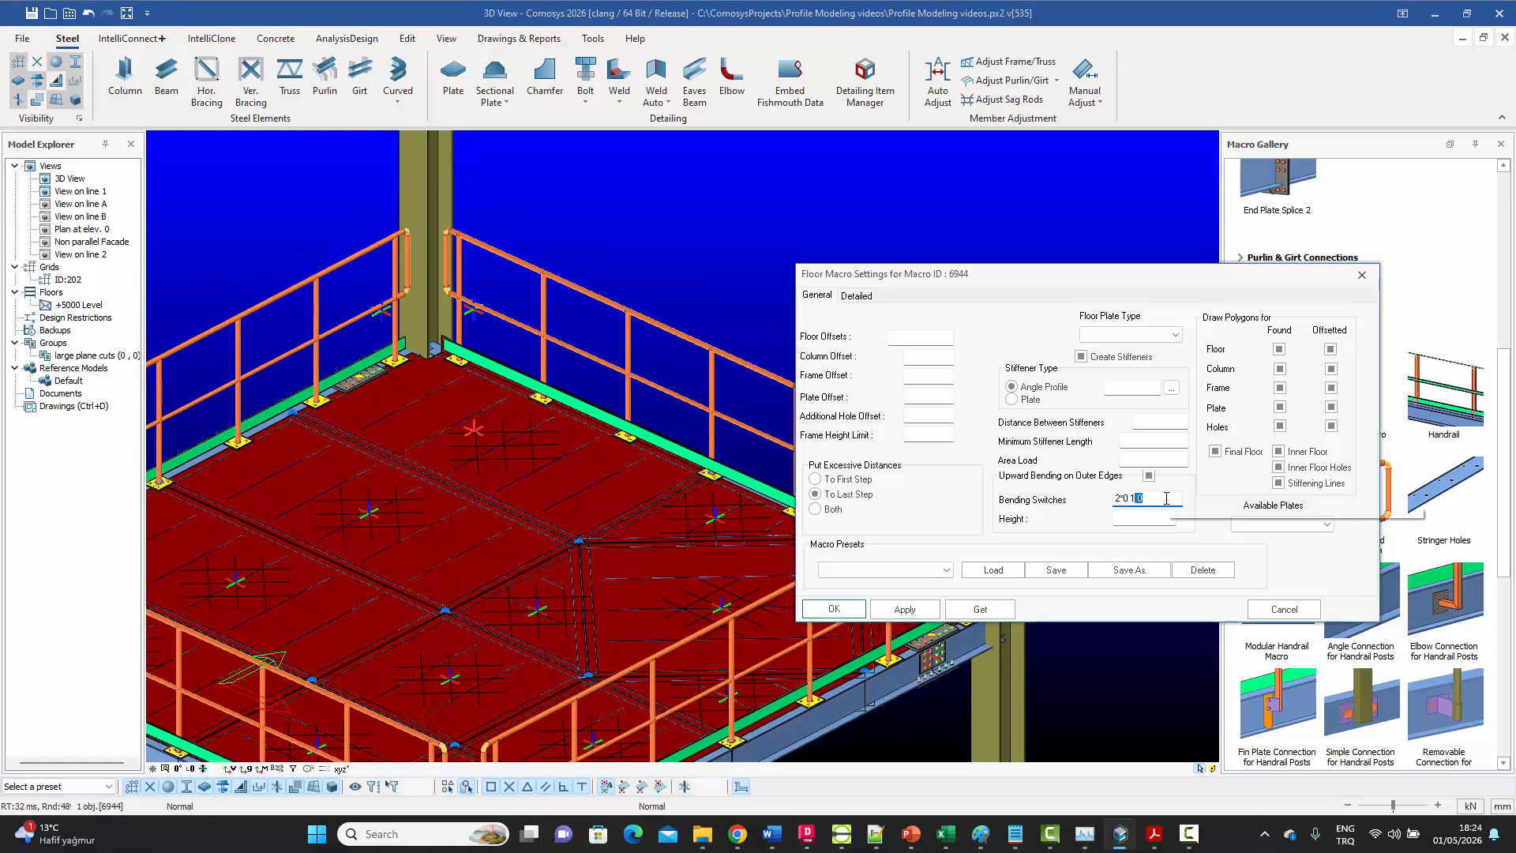
type("1")
left_click(906, 612)
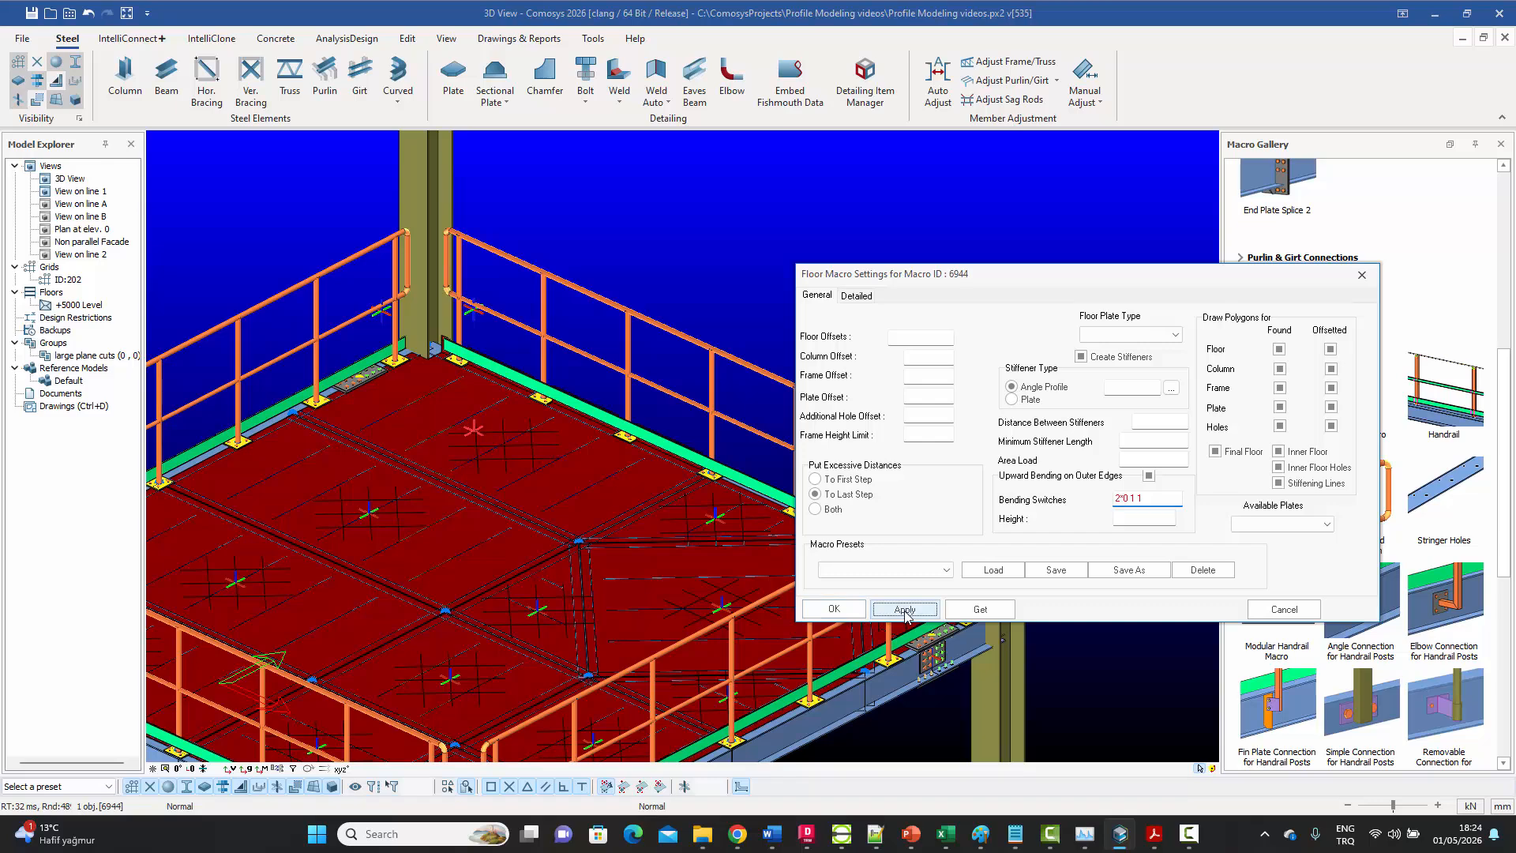
left_click(843, 612)
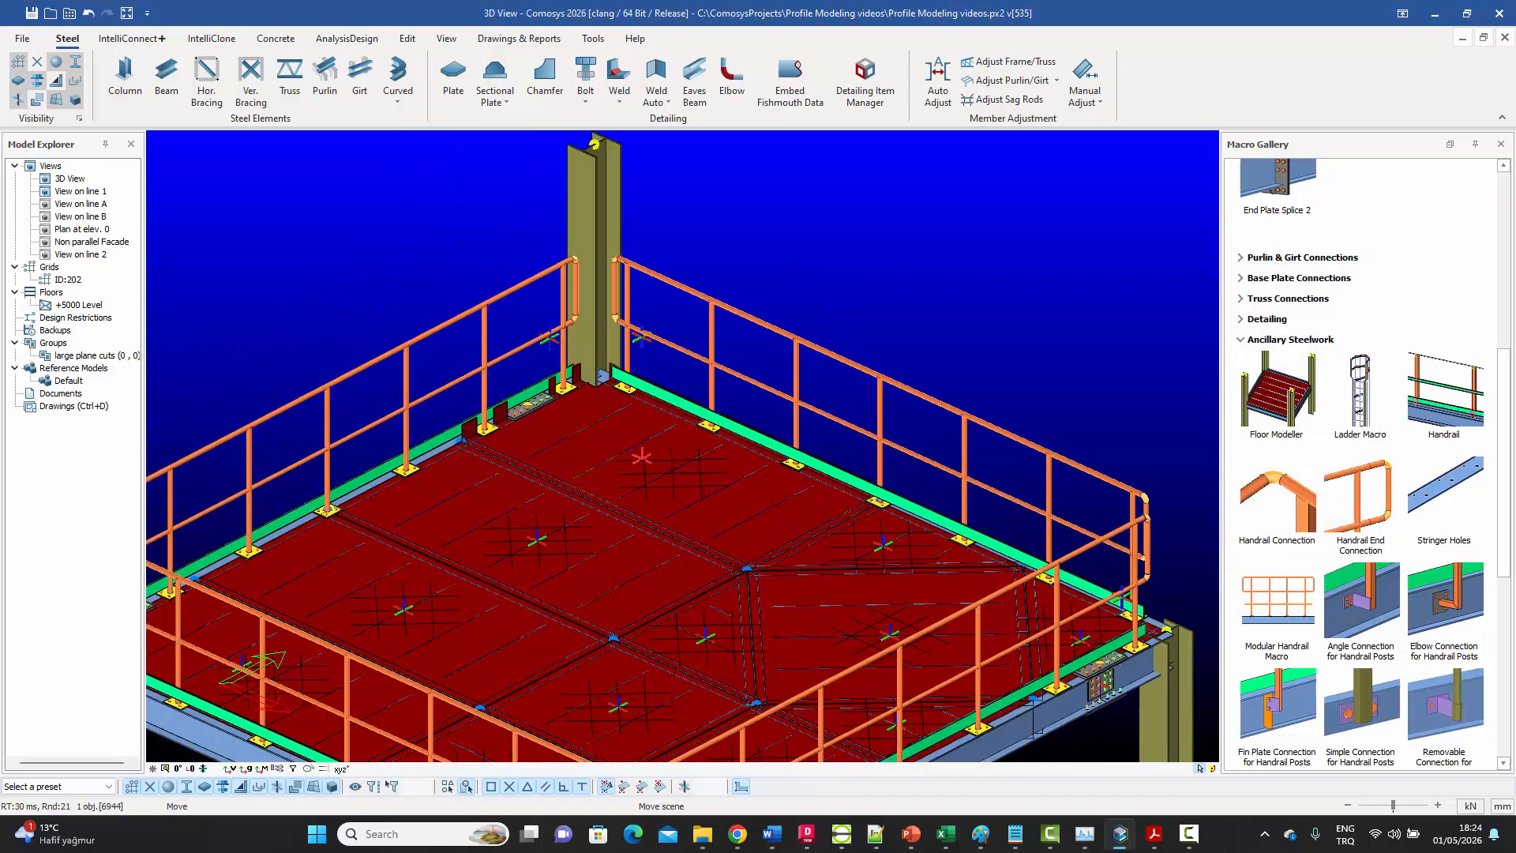
- Inspect the corner plate's upward bent edges behind the toe plates and around the handrail post bases and the beam splice
scroll(676, 399, "up", 3)
middle_click_drag(625, 383, 624, 357)
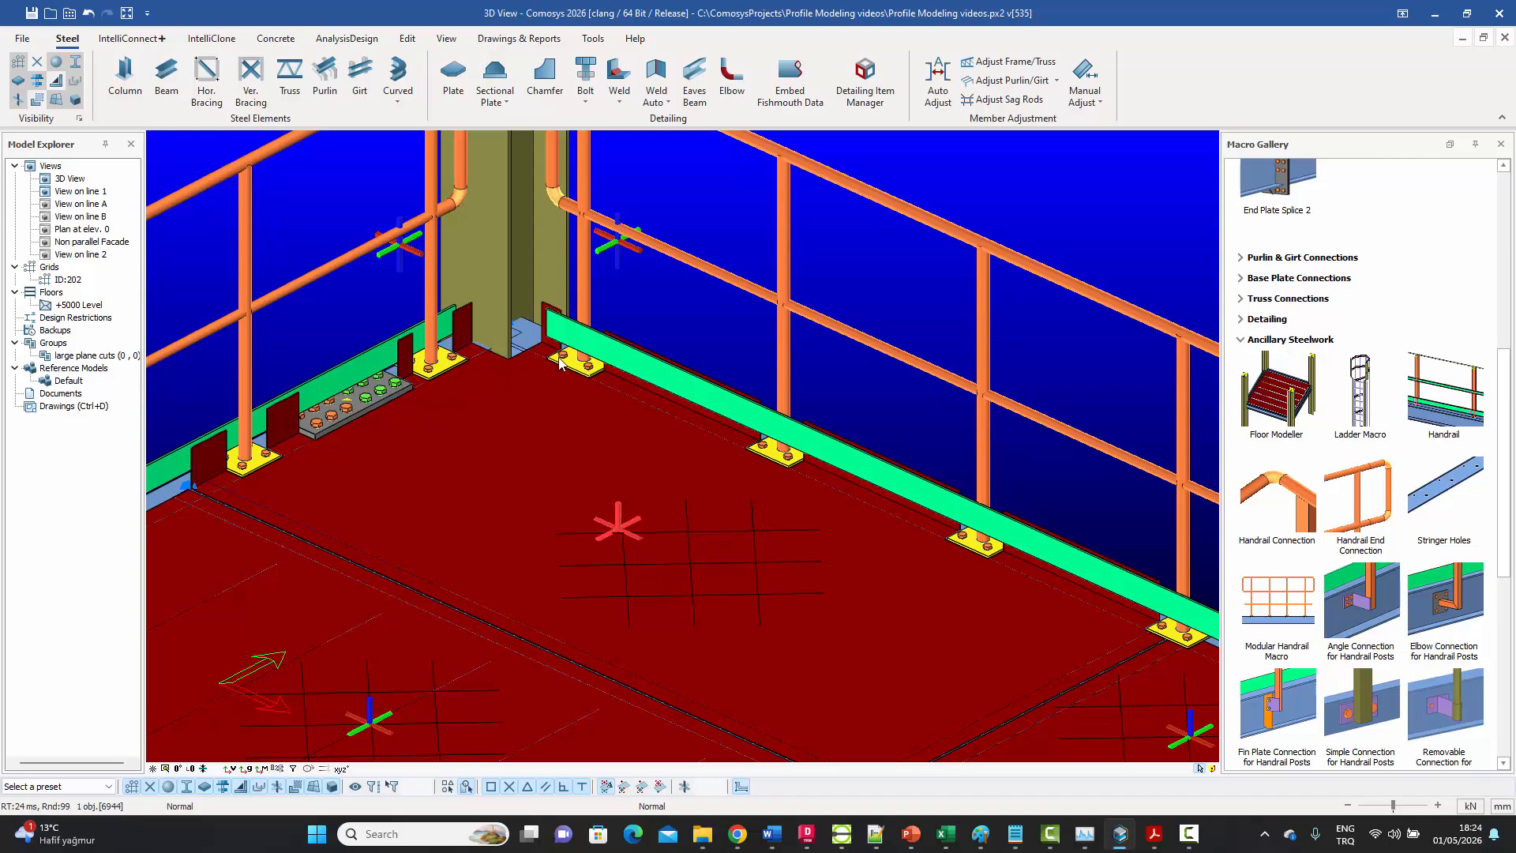
left_click(282, 425)
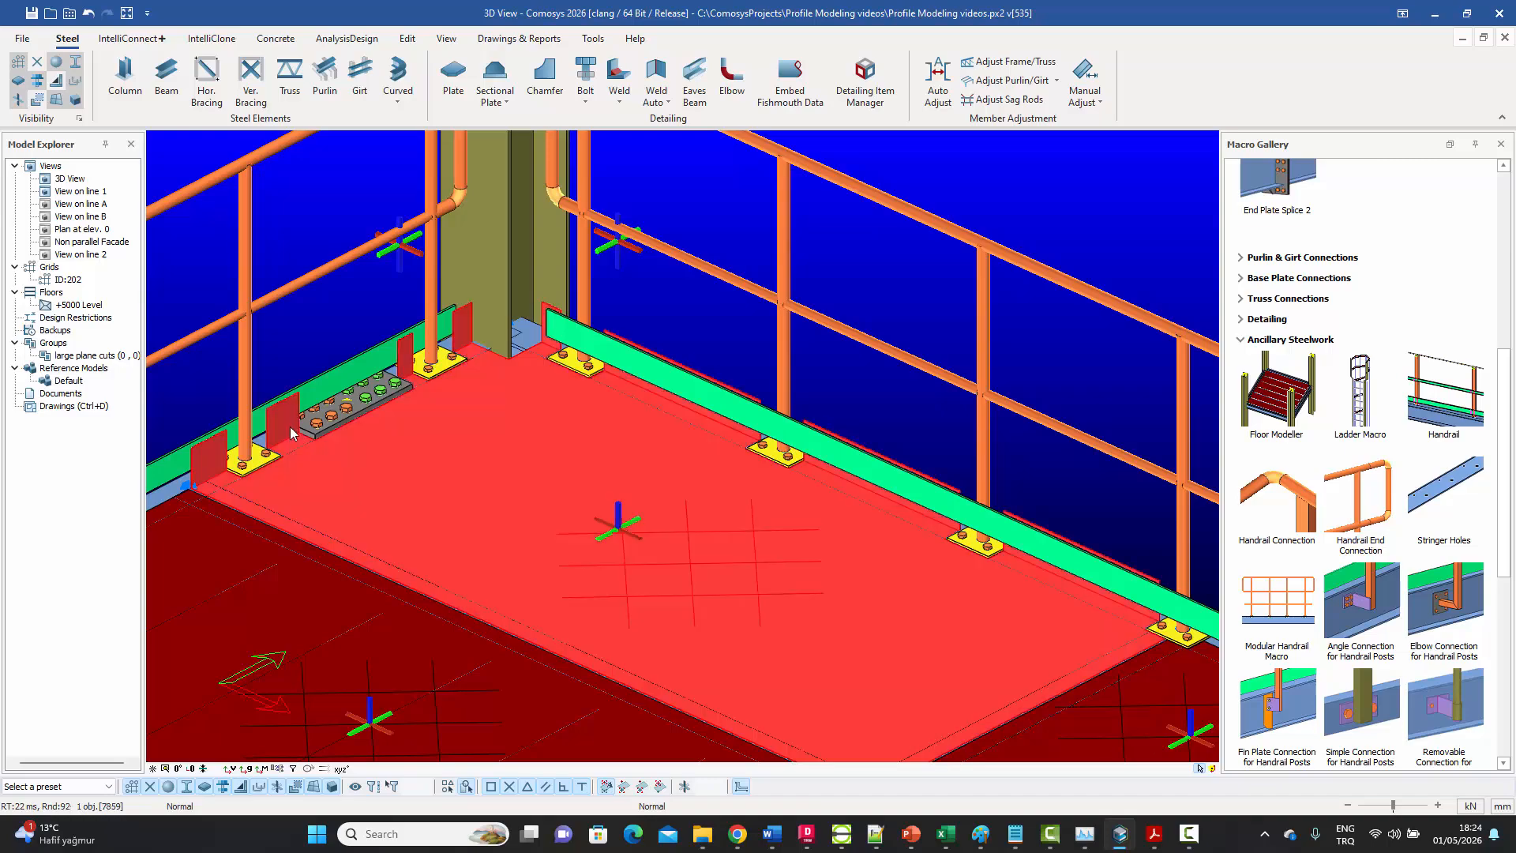
middle_click_drag(293, 428, 374, 425, "shift")
left_click(630, 353)
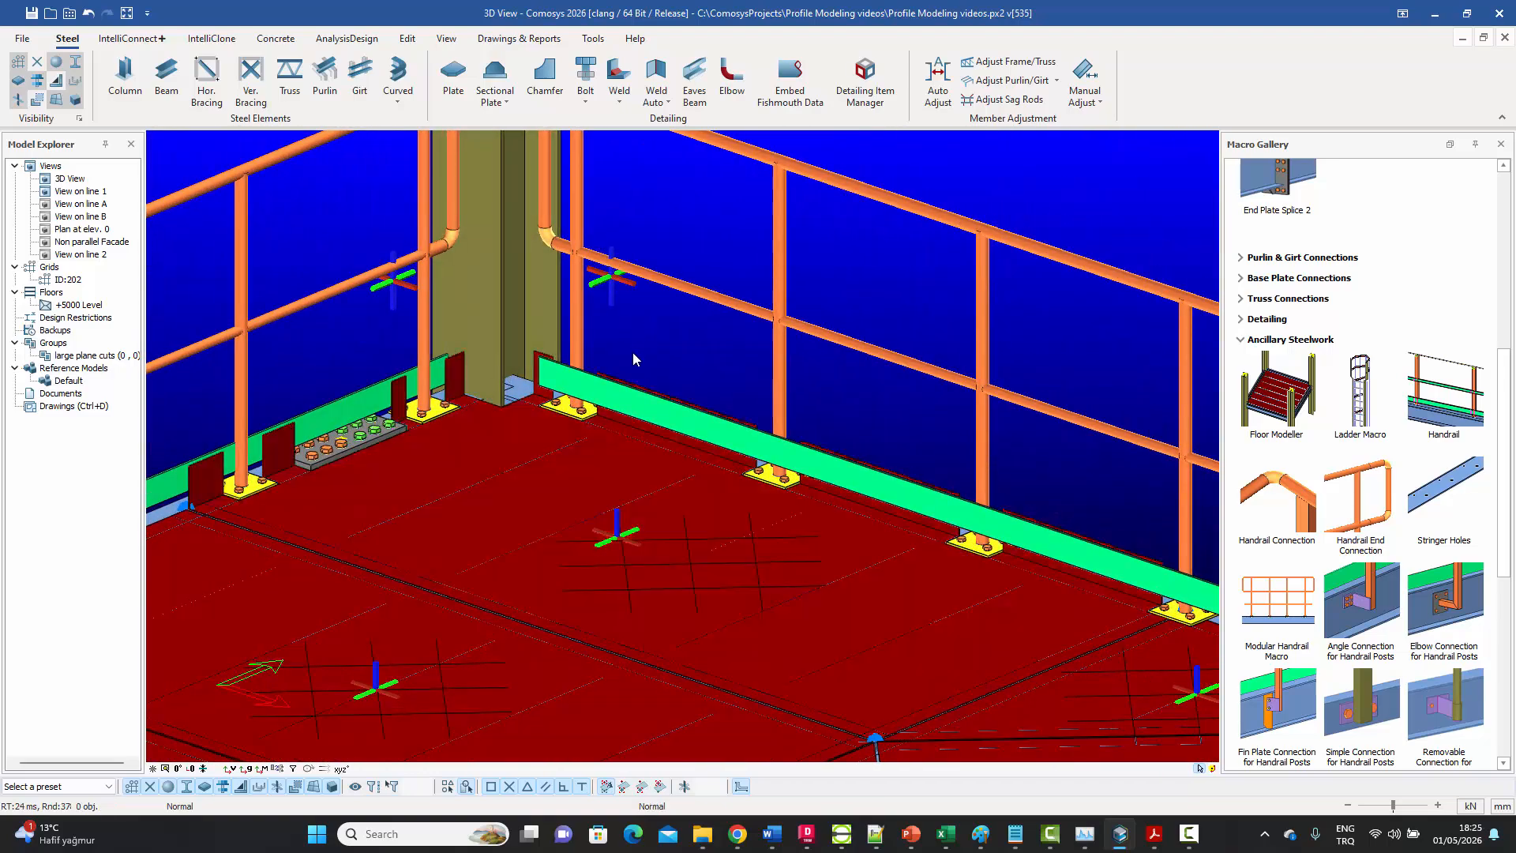
middle_click_drag(630, 353, 643, 419, "shift")
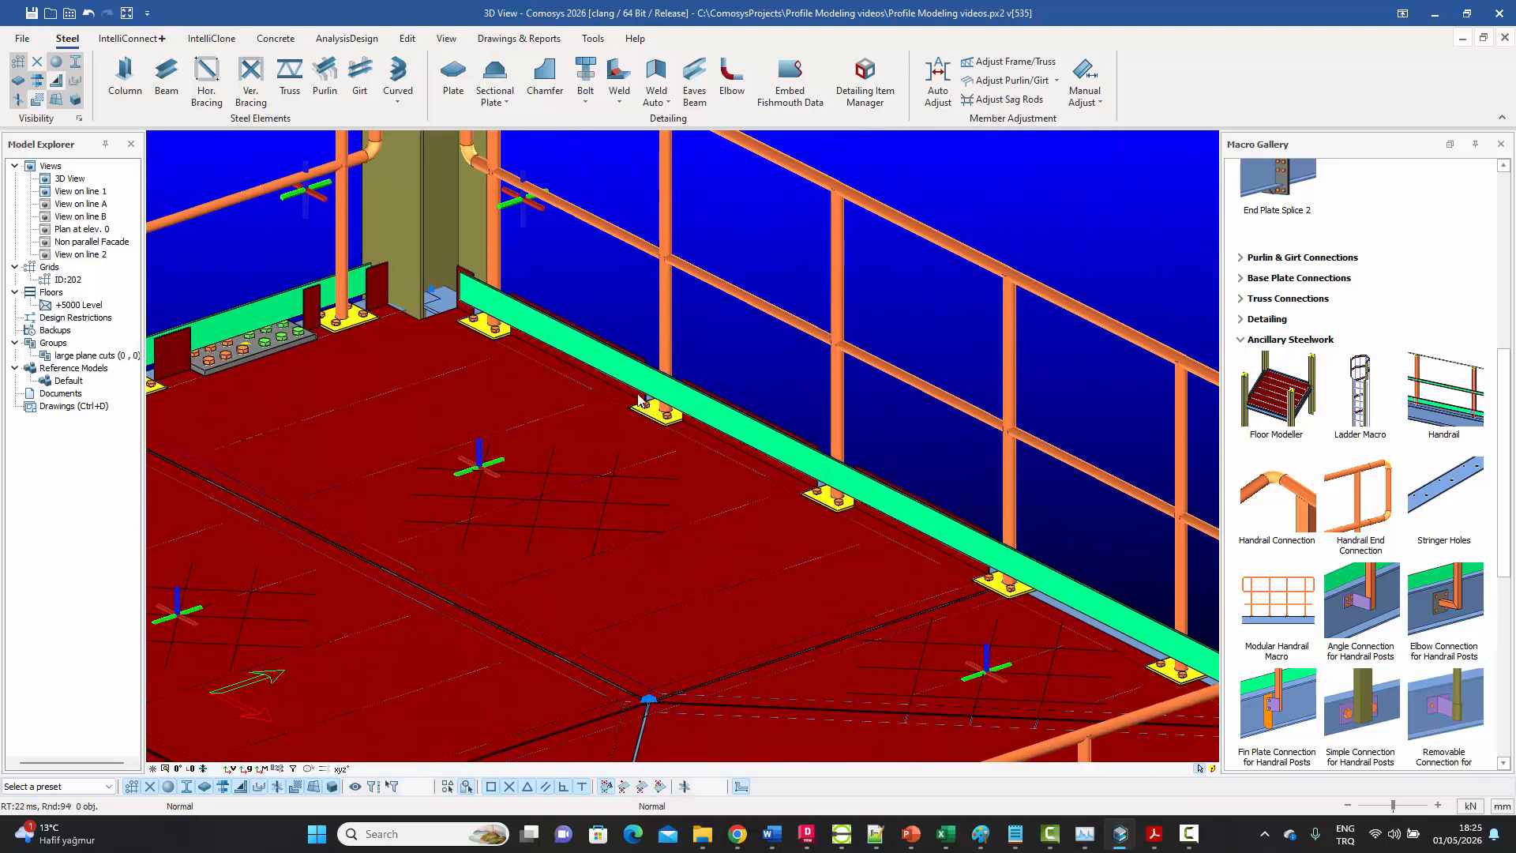
scroll(643, 419, "down", 4)
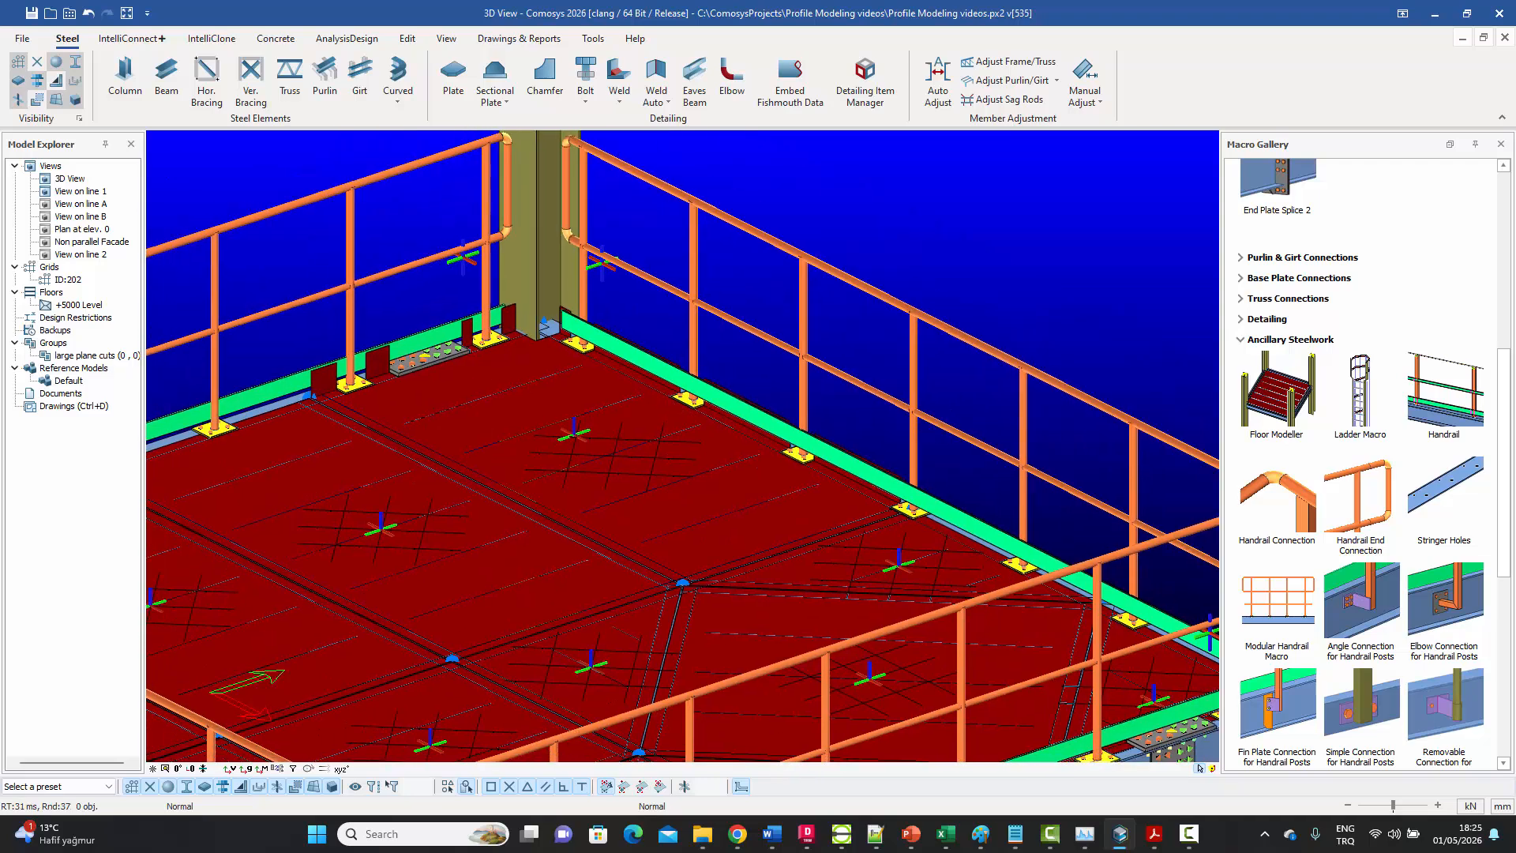
- Reopen the corner plate's floor macro settings, clear the Bending Switches and apply the unbent plate
left_click(616, 417)
double_click(615, 416)
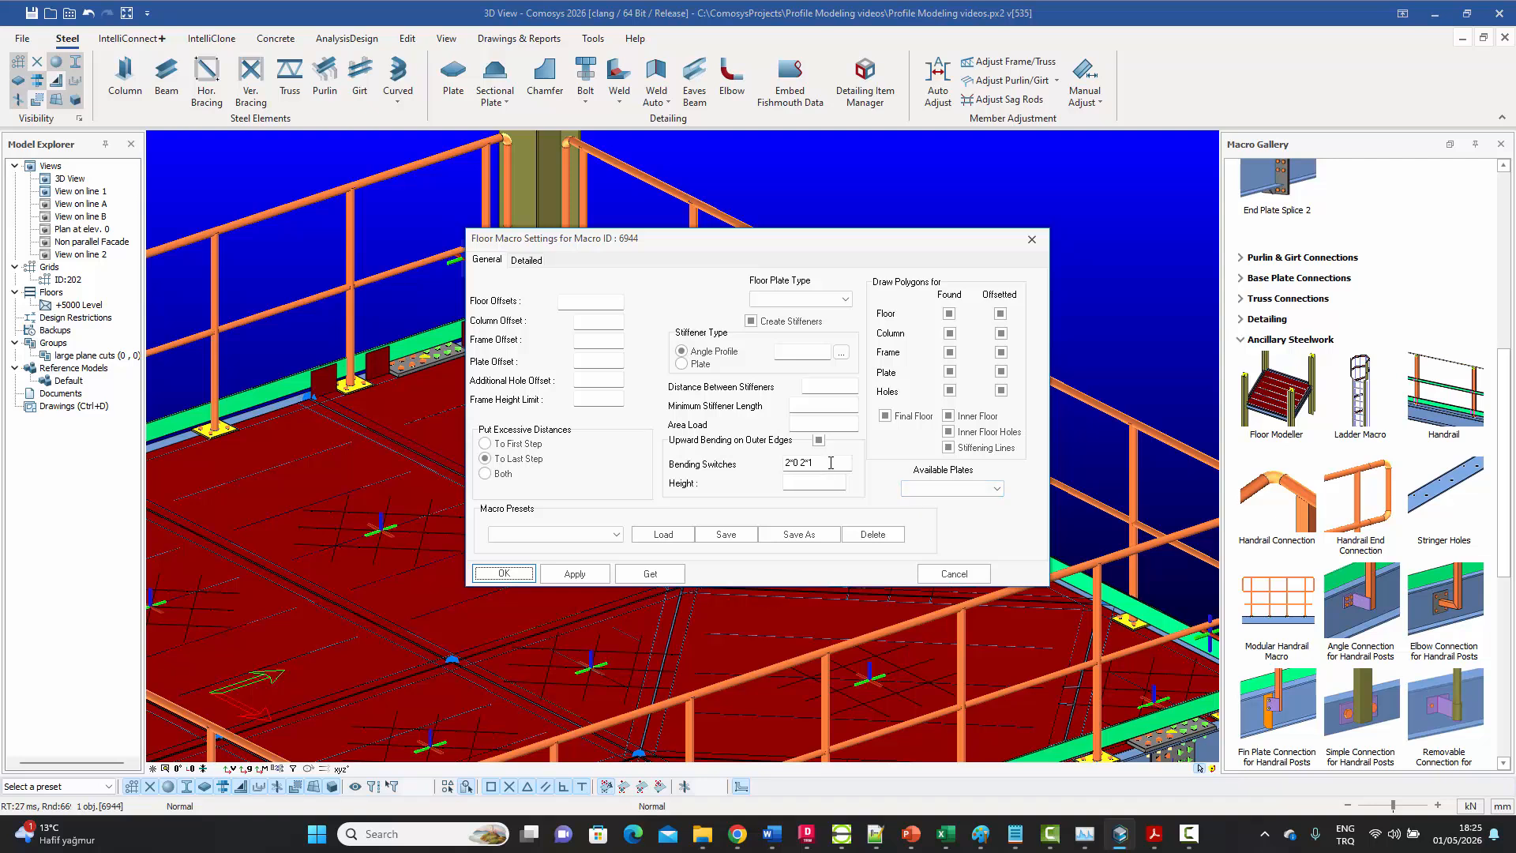
left_click_drag(829, 464, 761, 484)
key("Delete")
left_click(576, 574)
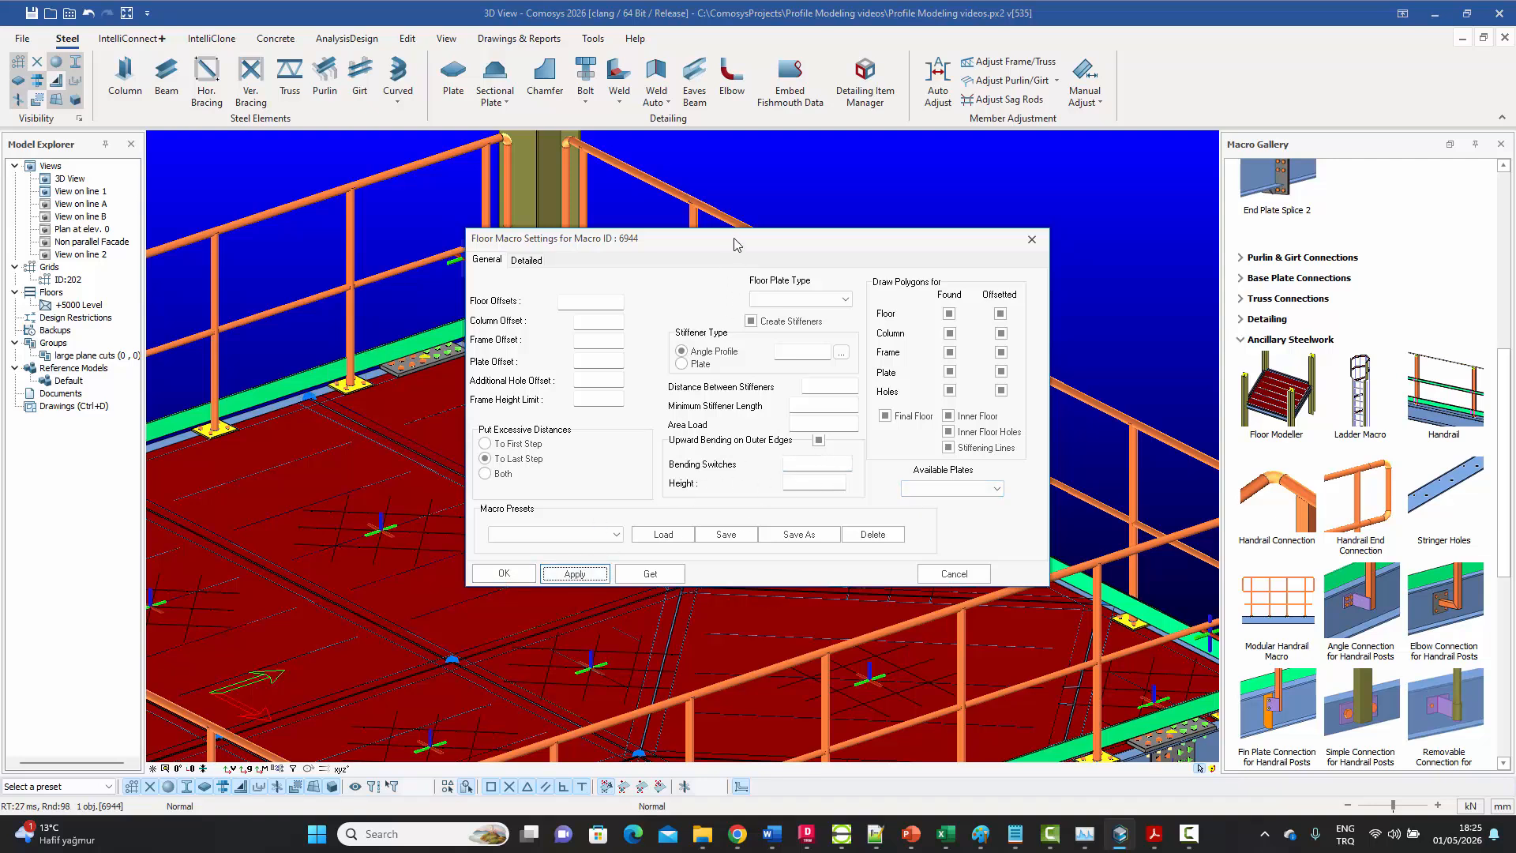
- View the floor macro's detailed stiffener, floor plate and weld settings, and return to the general settings
left_click_drag(736, 244, 802, 239)
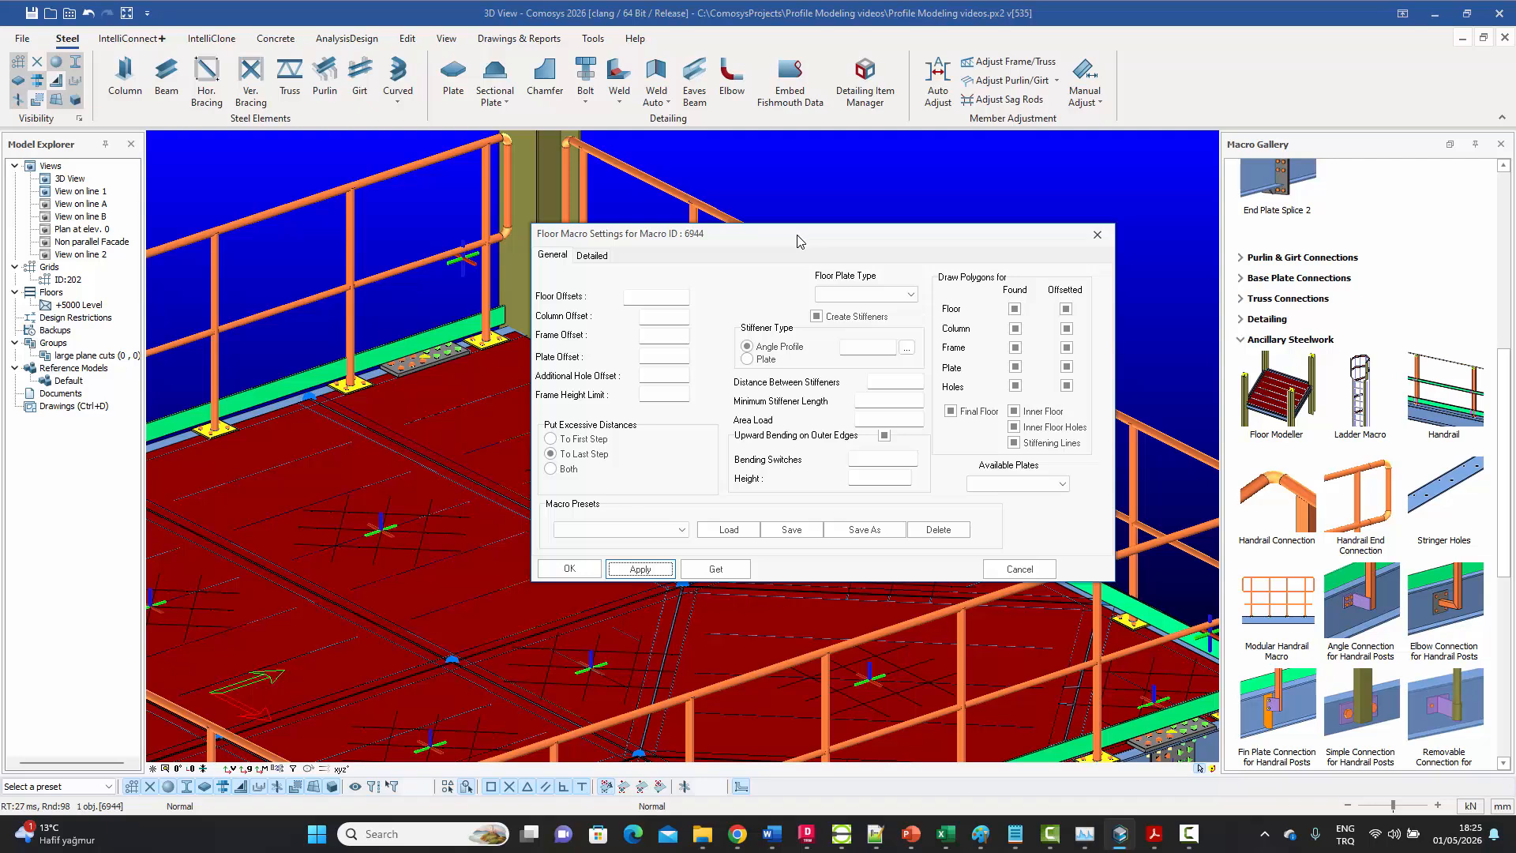
left_click(593, 257)
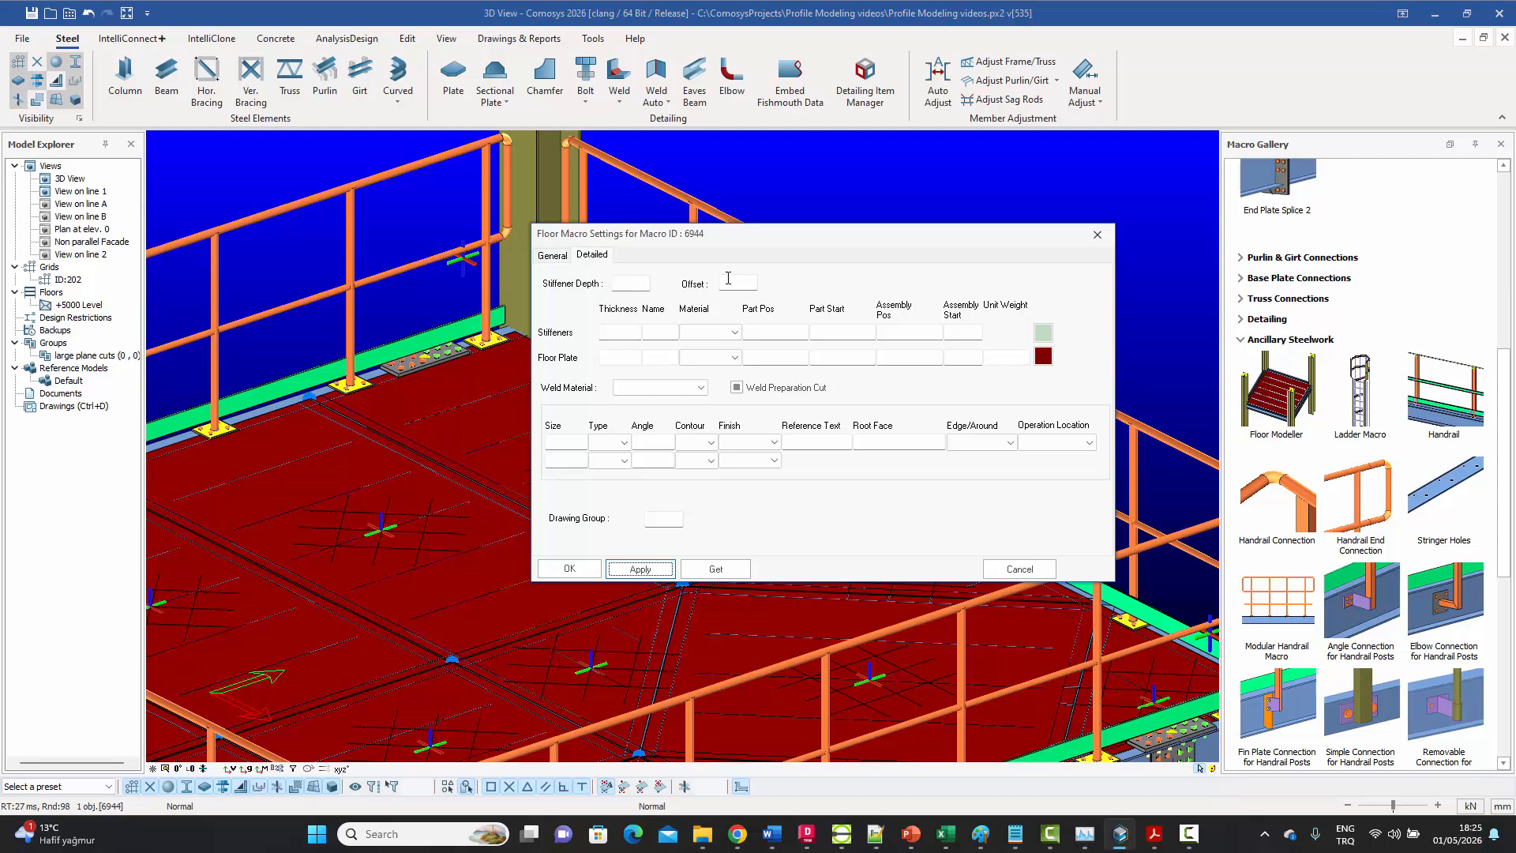
left_click(631, 333)
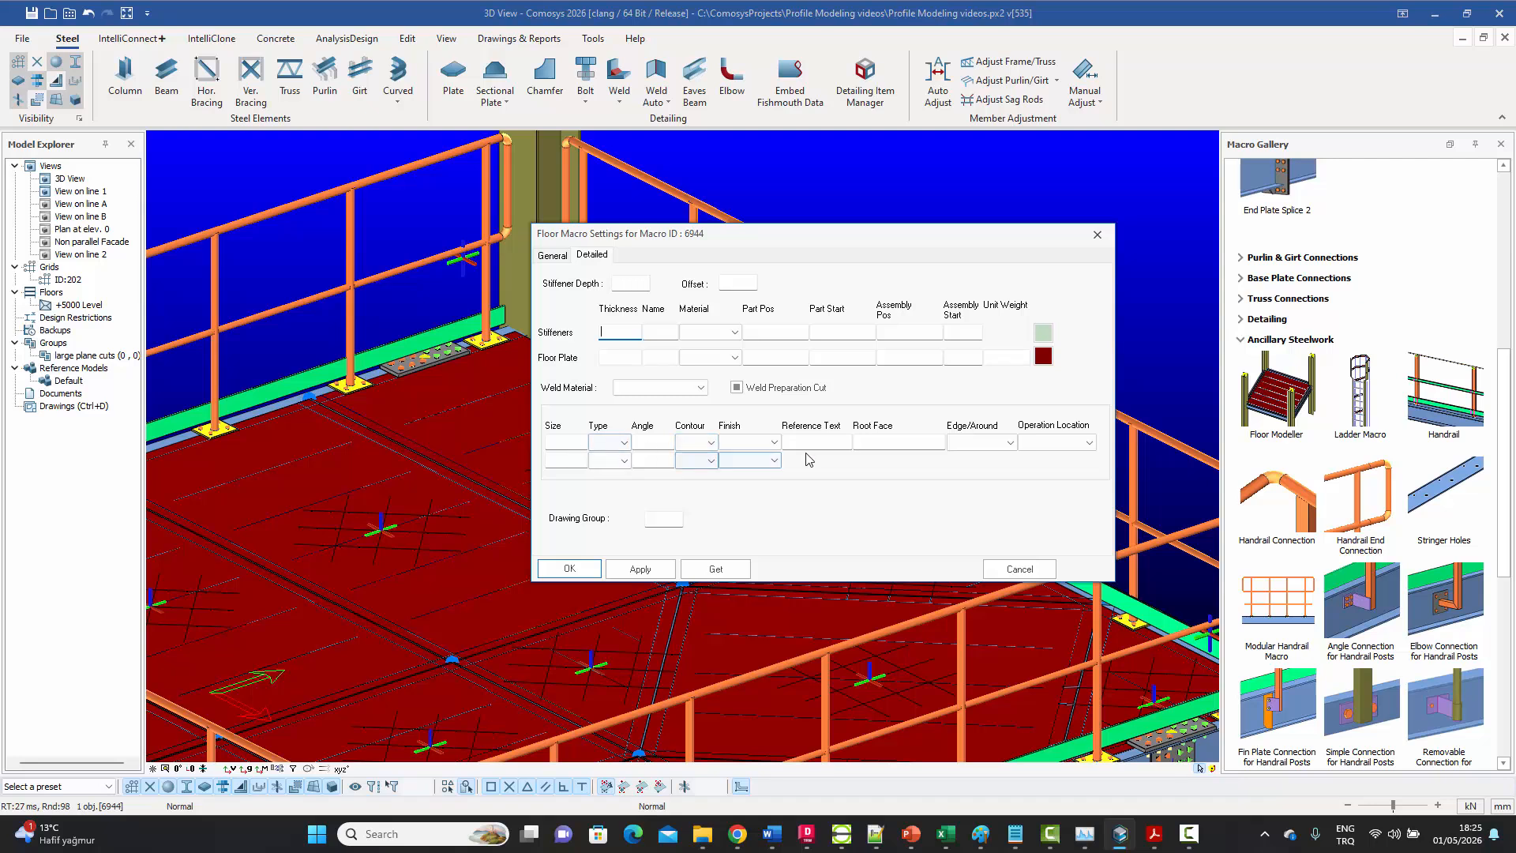
left_click(560, 257)
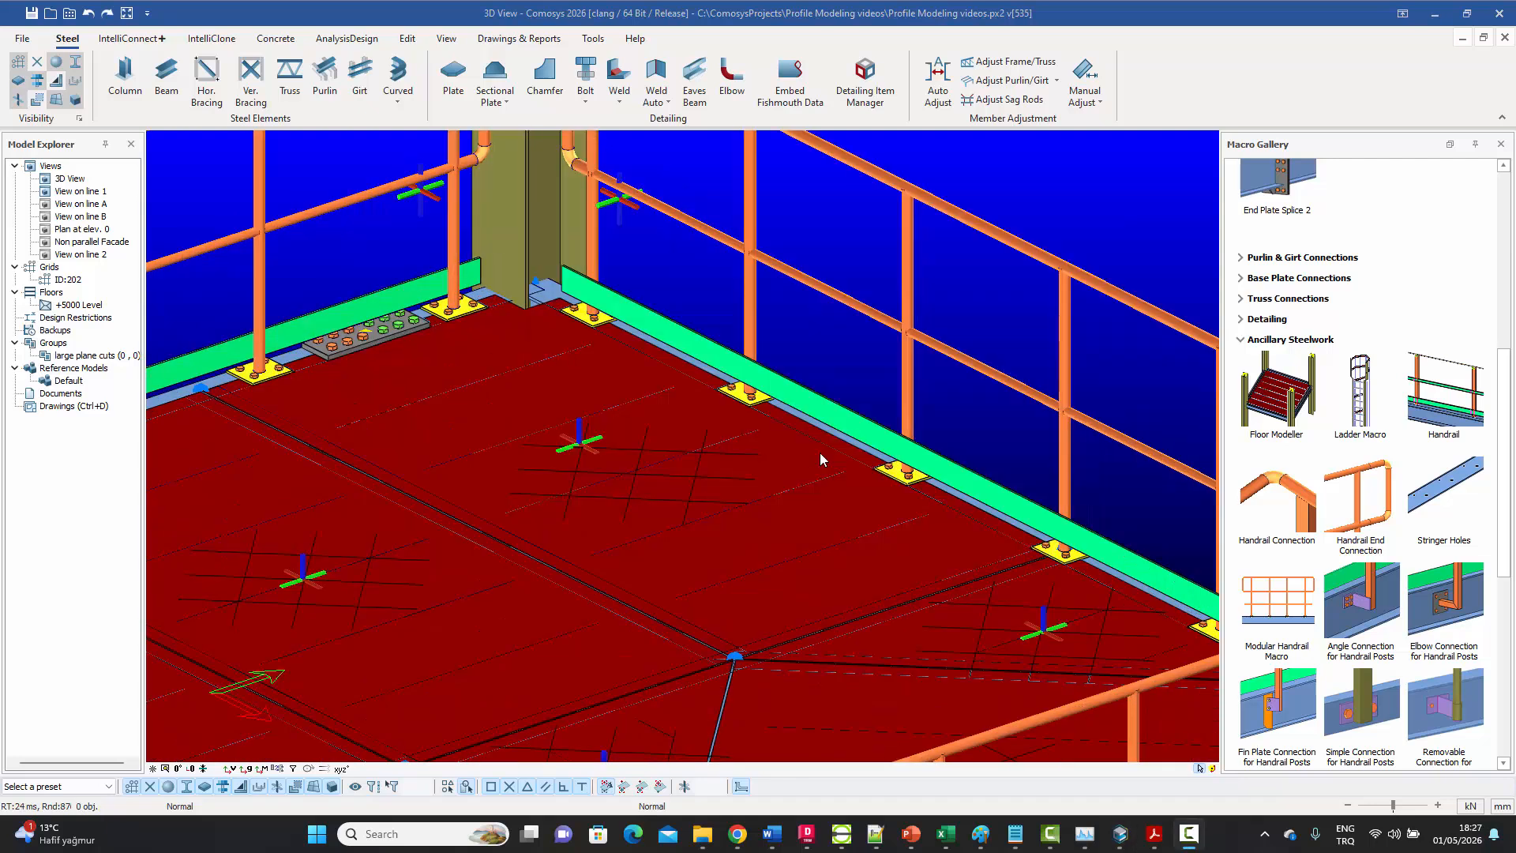
- Open the corner plate's floor macro settings and set the Floor Plate Type to Grating
middle_click_drag(800, 453, 813, 450)
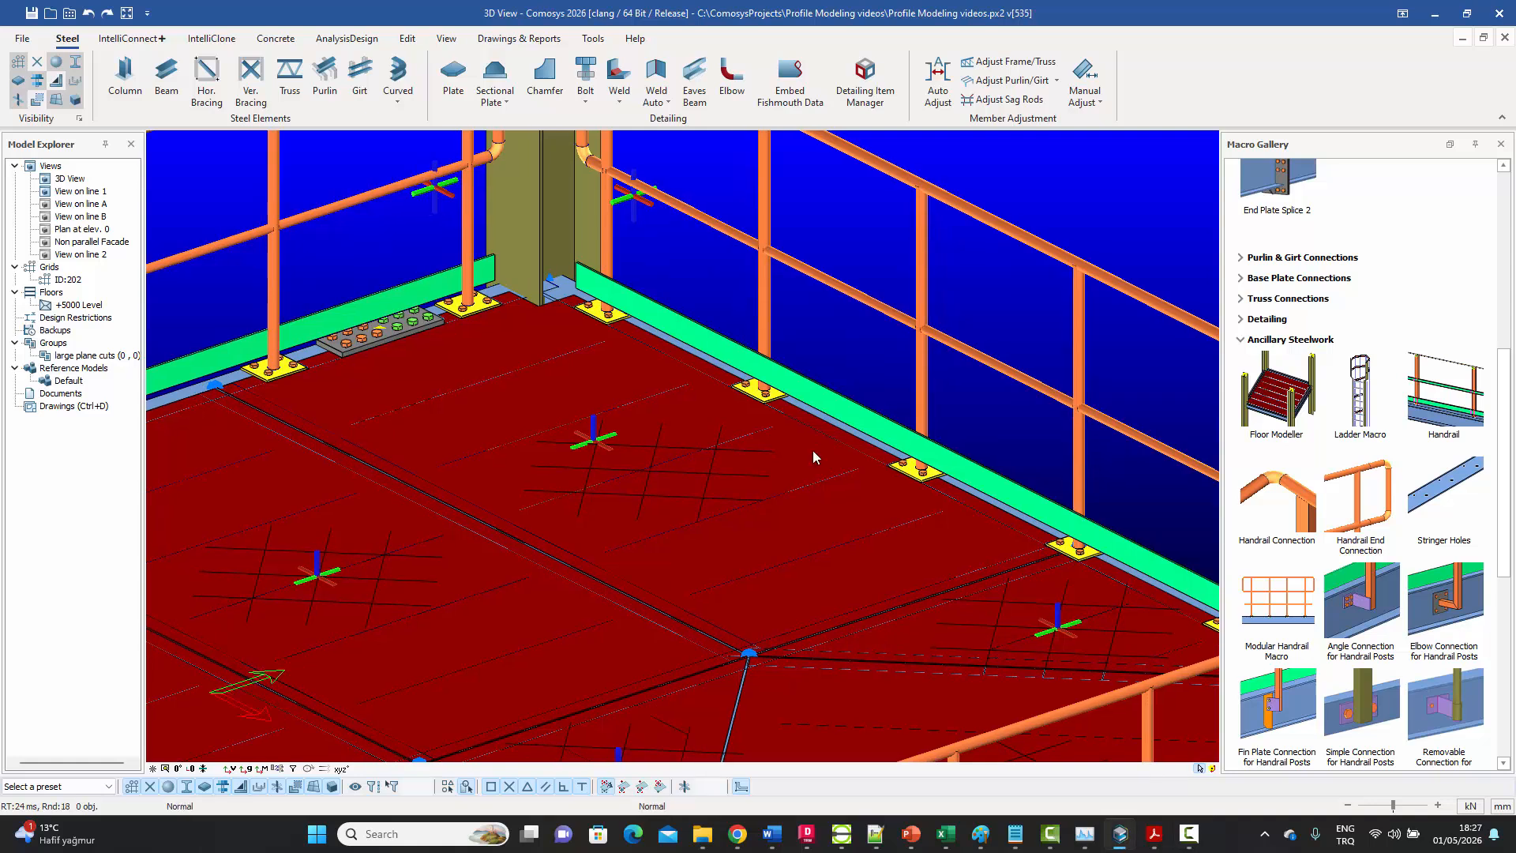
left_click(711, 405)
double_click(710, 404)
left_click_drag(683, 241, 1120, 246)
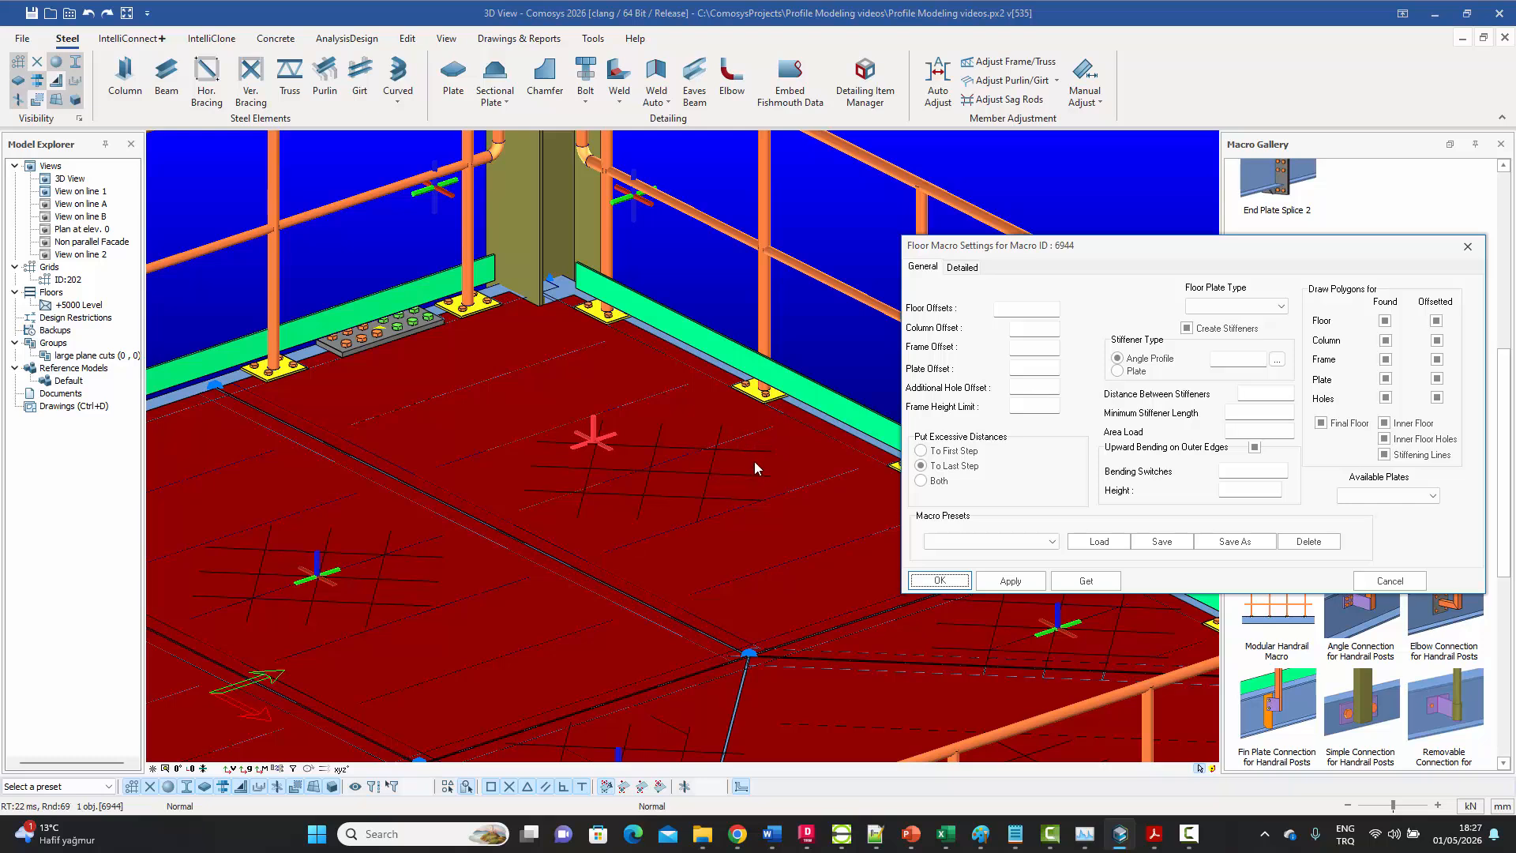
middle_click_drag(755, 467, 713, 474)
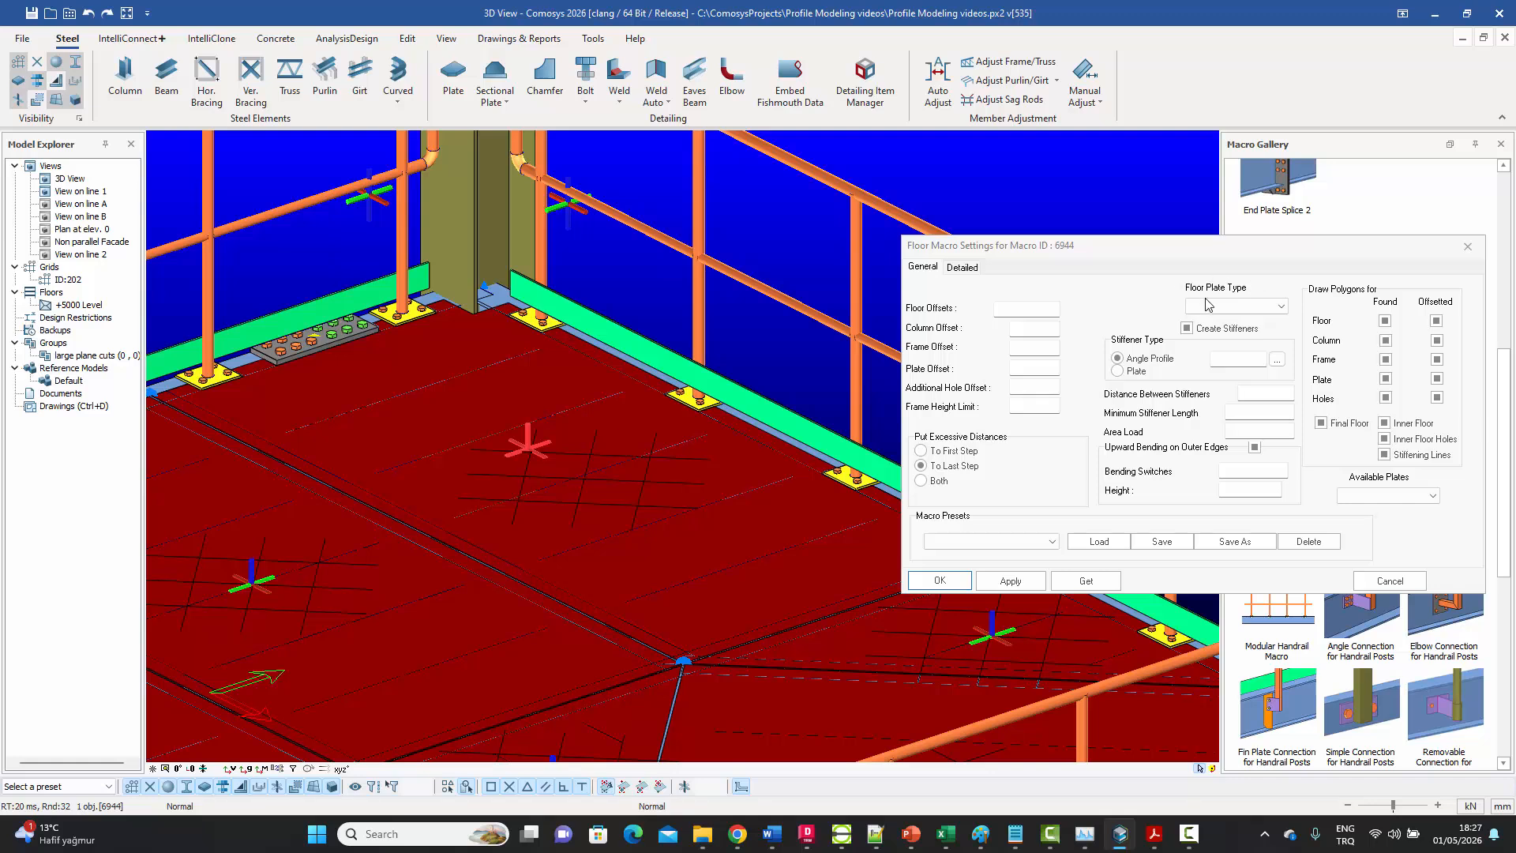
left_click(1257, 307)
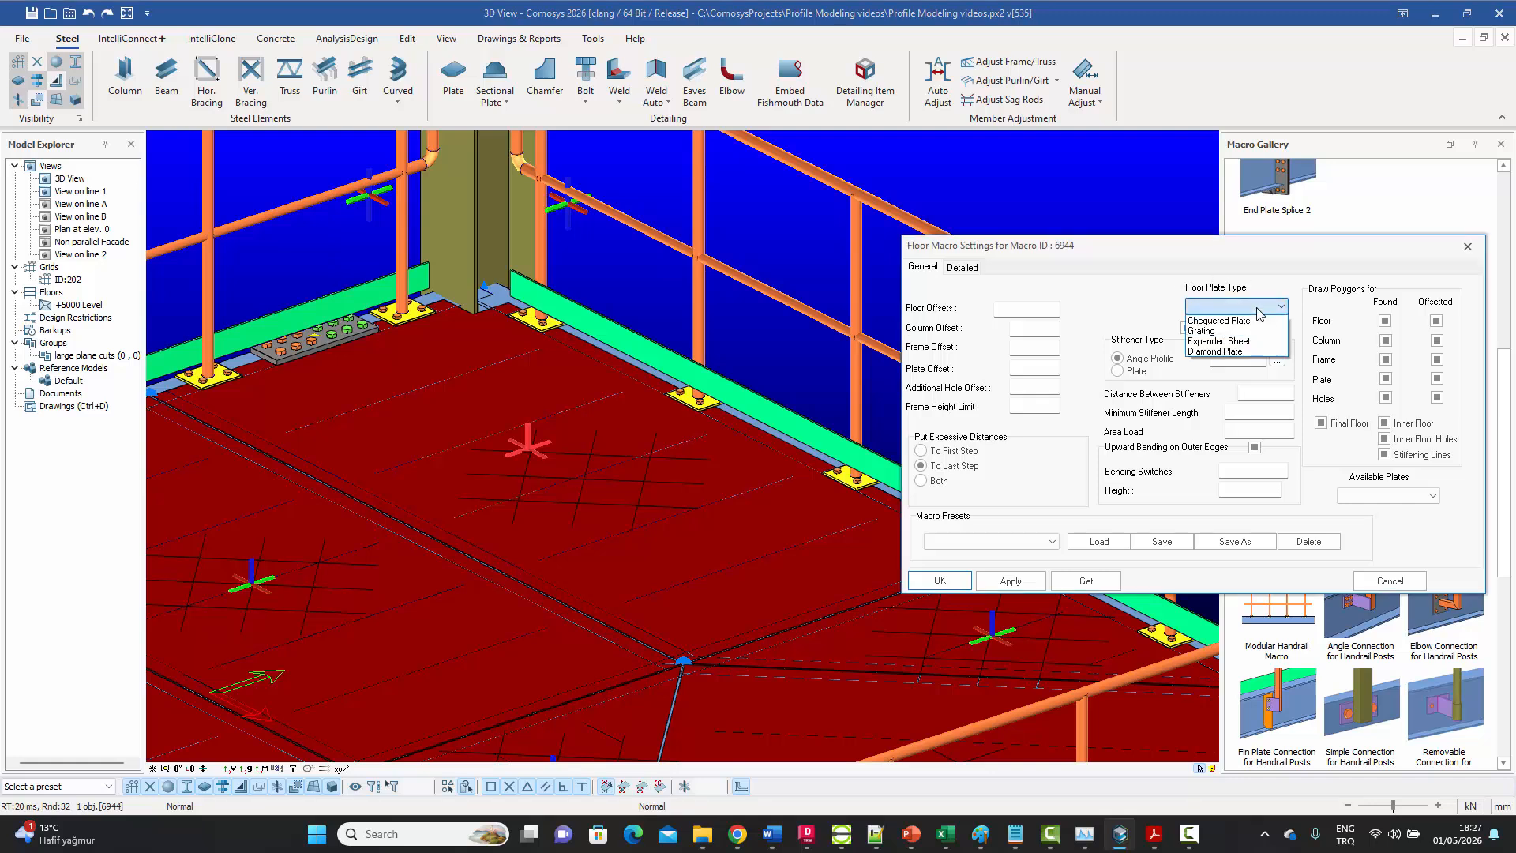
left_click(1208, 332)
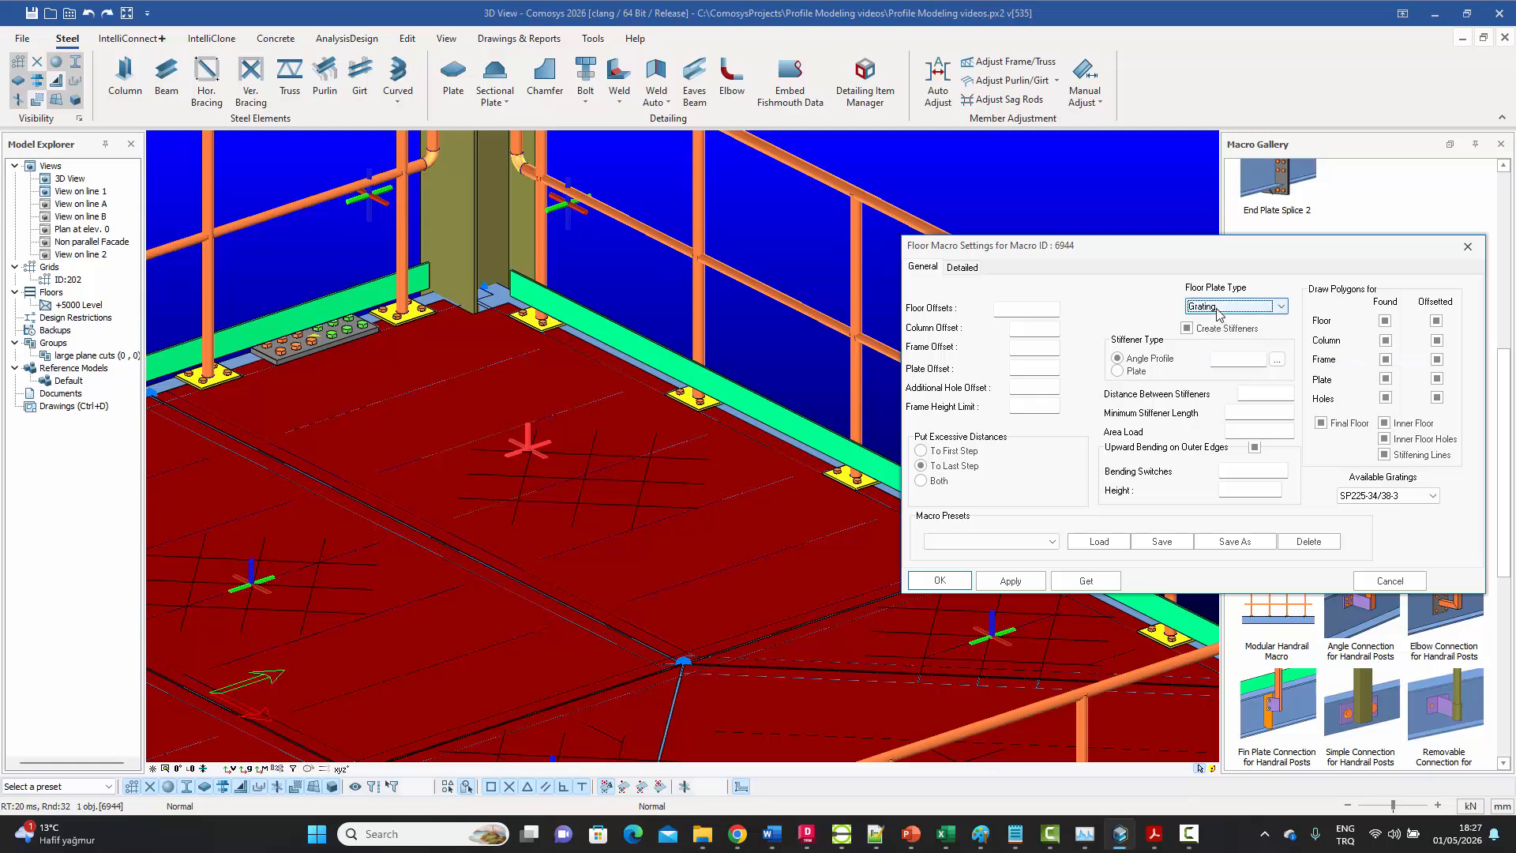
- Keep SP225-34/38-3 from the available gratings, apply it to the corner floor and close the macro settings
left_click(1433, 496)
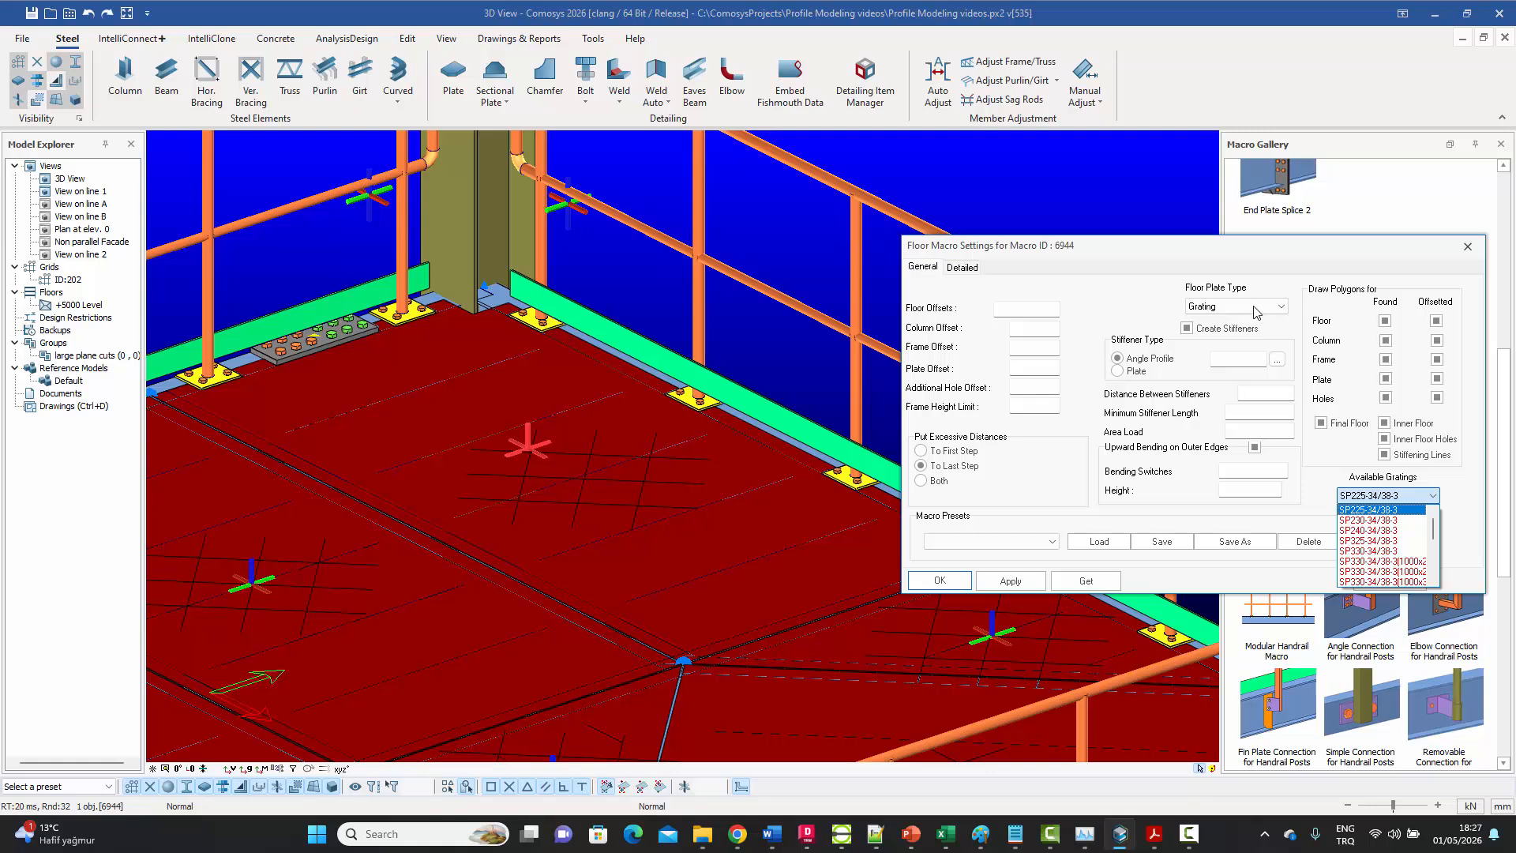
left_click(1471, 510)
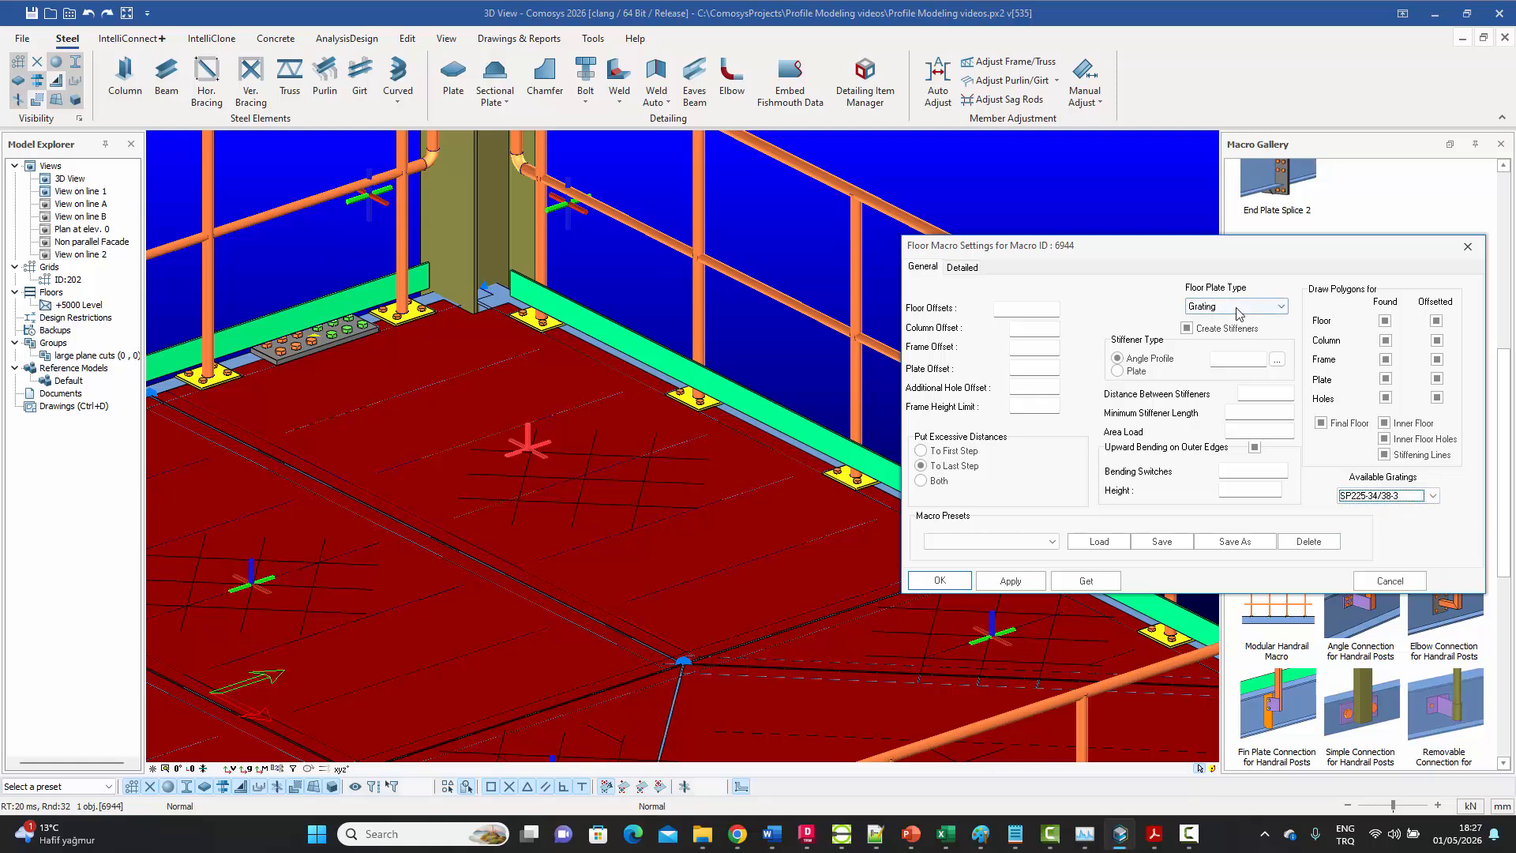
left_click(1011, 581)
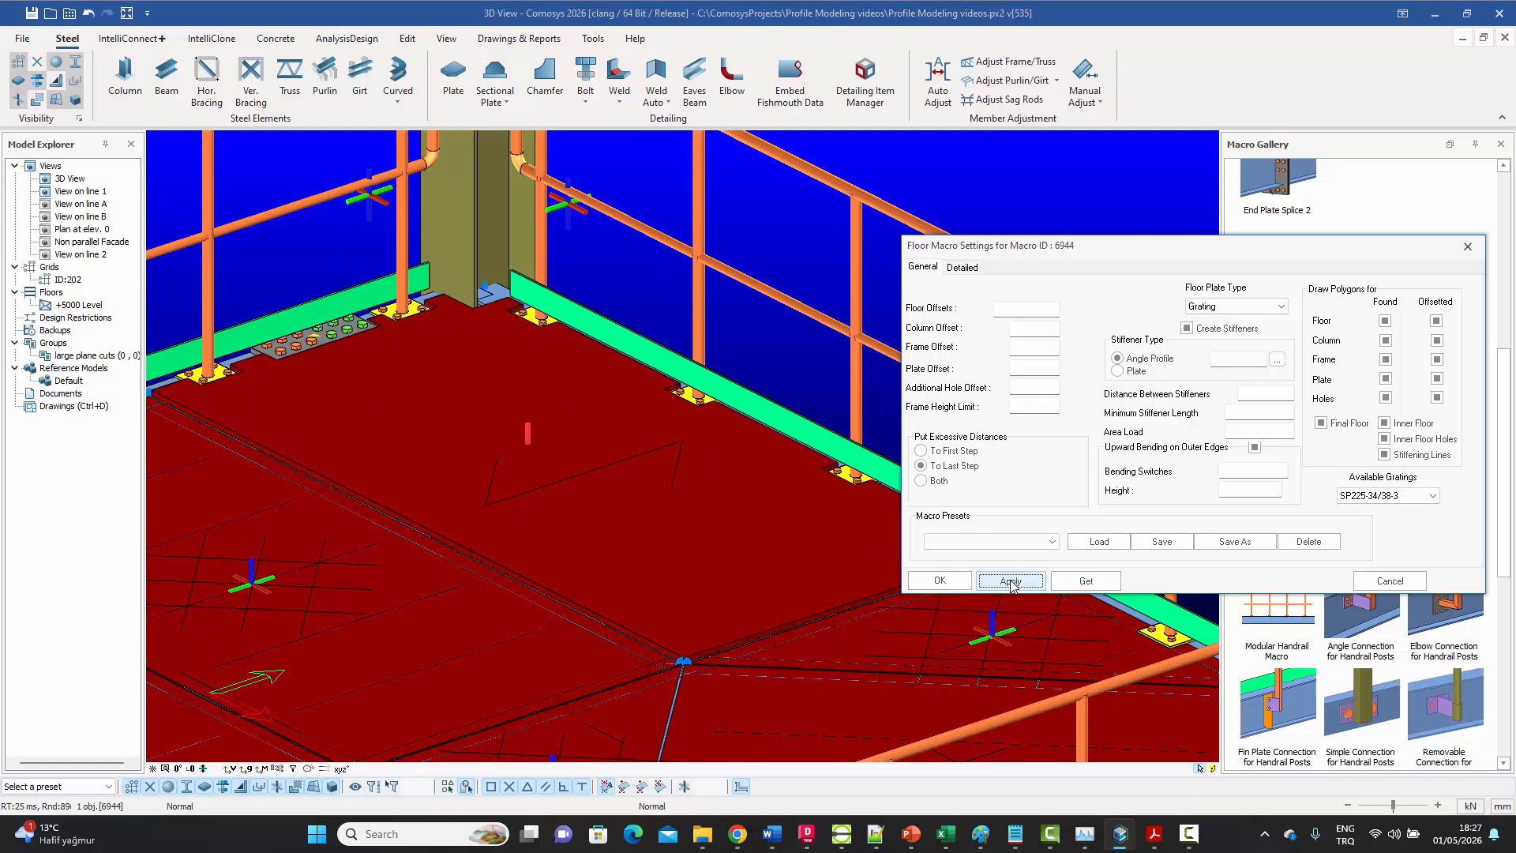
left_click(940, 581)
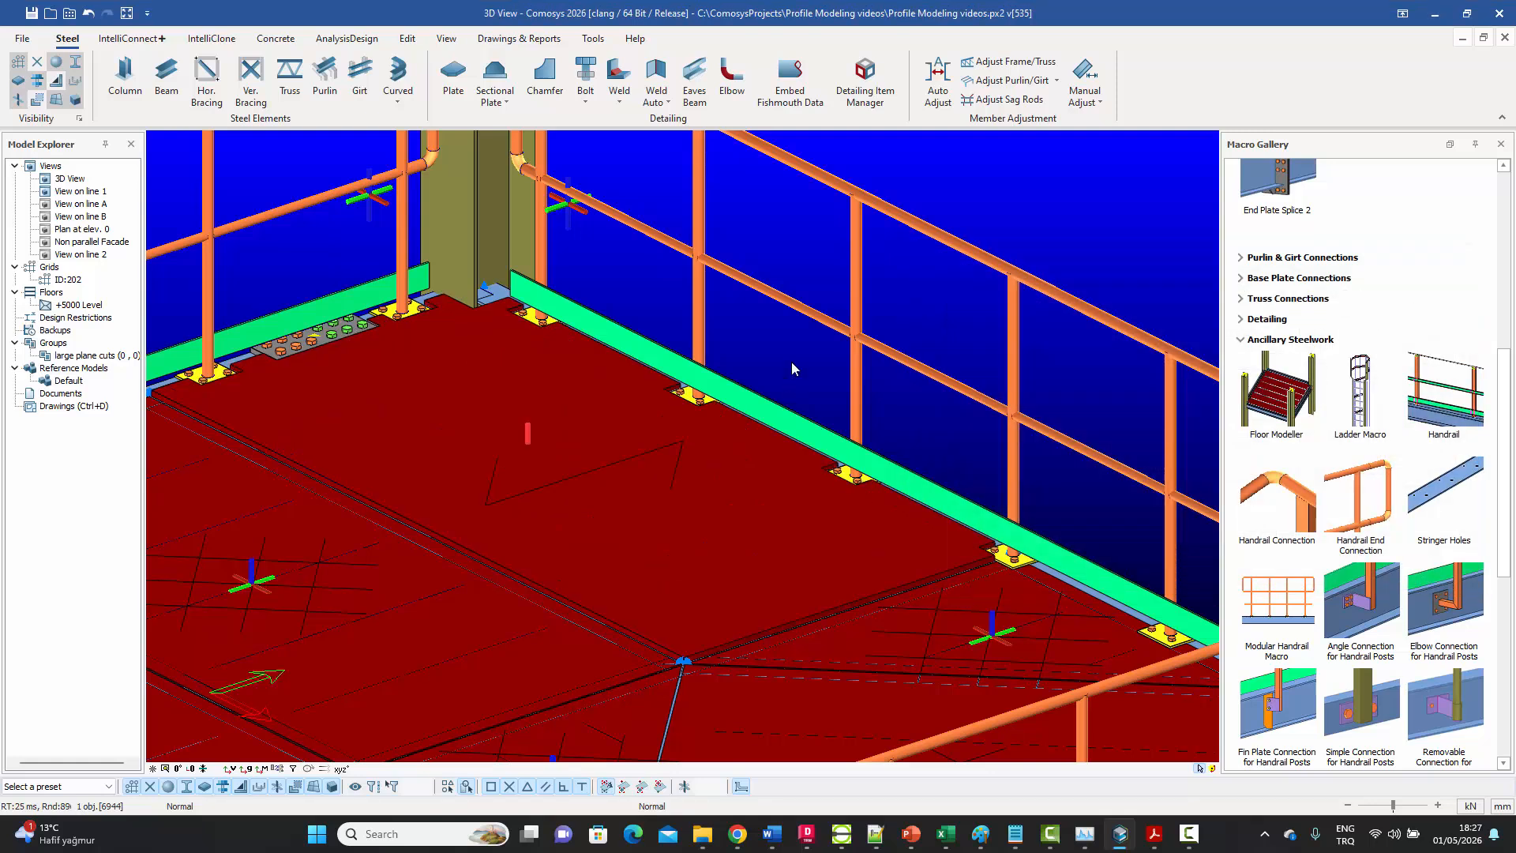
- Examine the corner grating's cut-outs around the column, handrail posts and splice plates, in close-up, from above and within the whole platform
key("Escape")
middle_click_drag(467, 311, 591, 376)
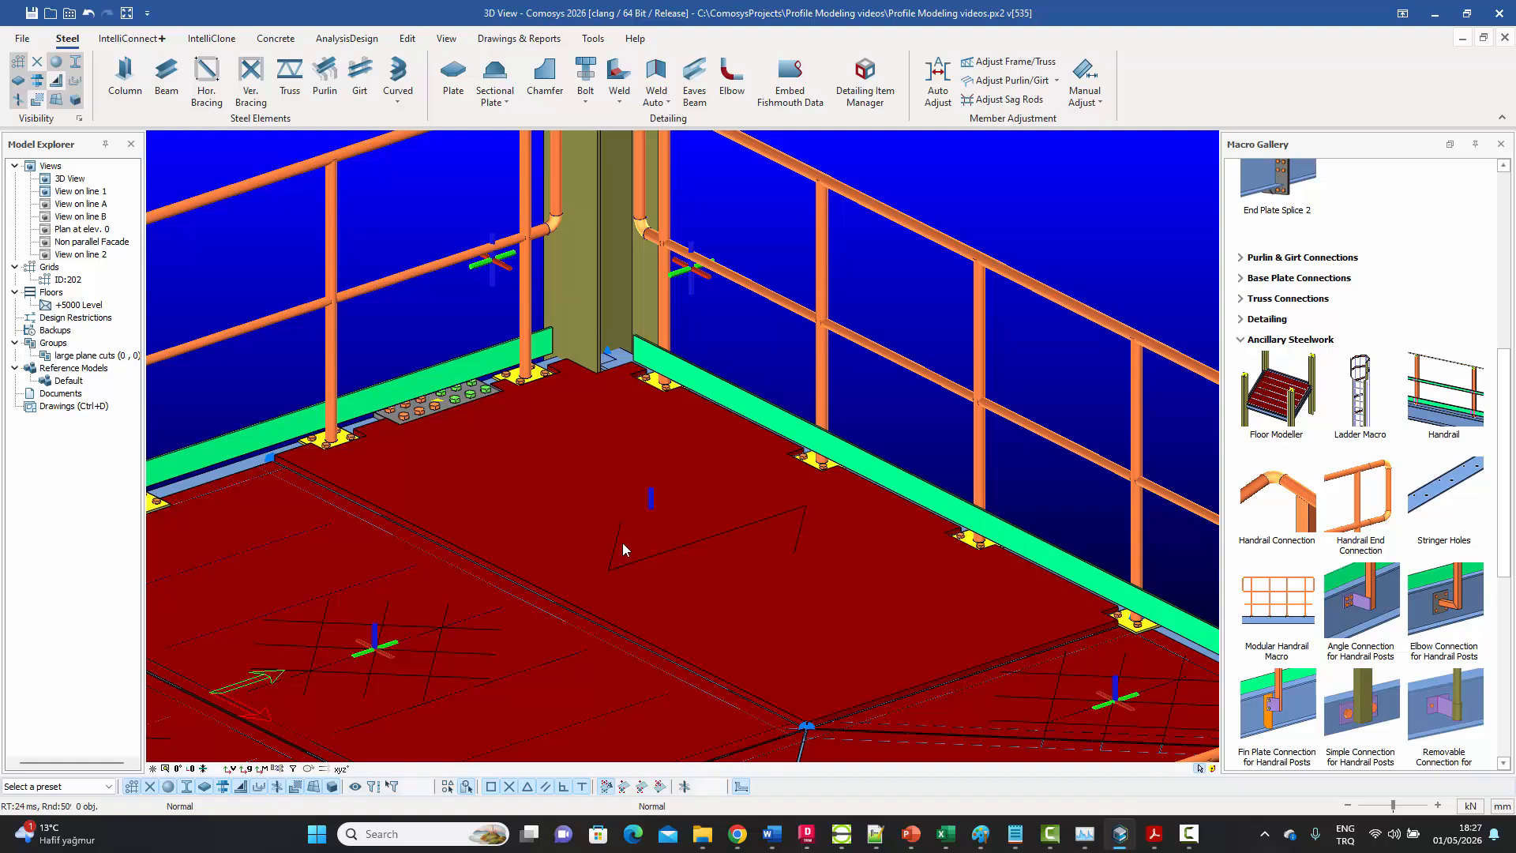
scroll(537, 367, "up", 5)
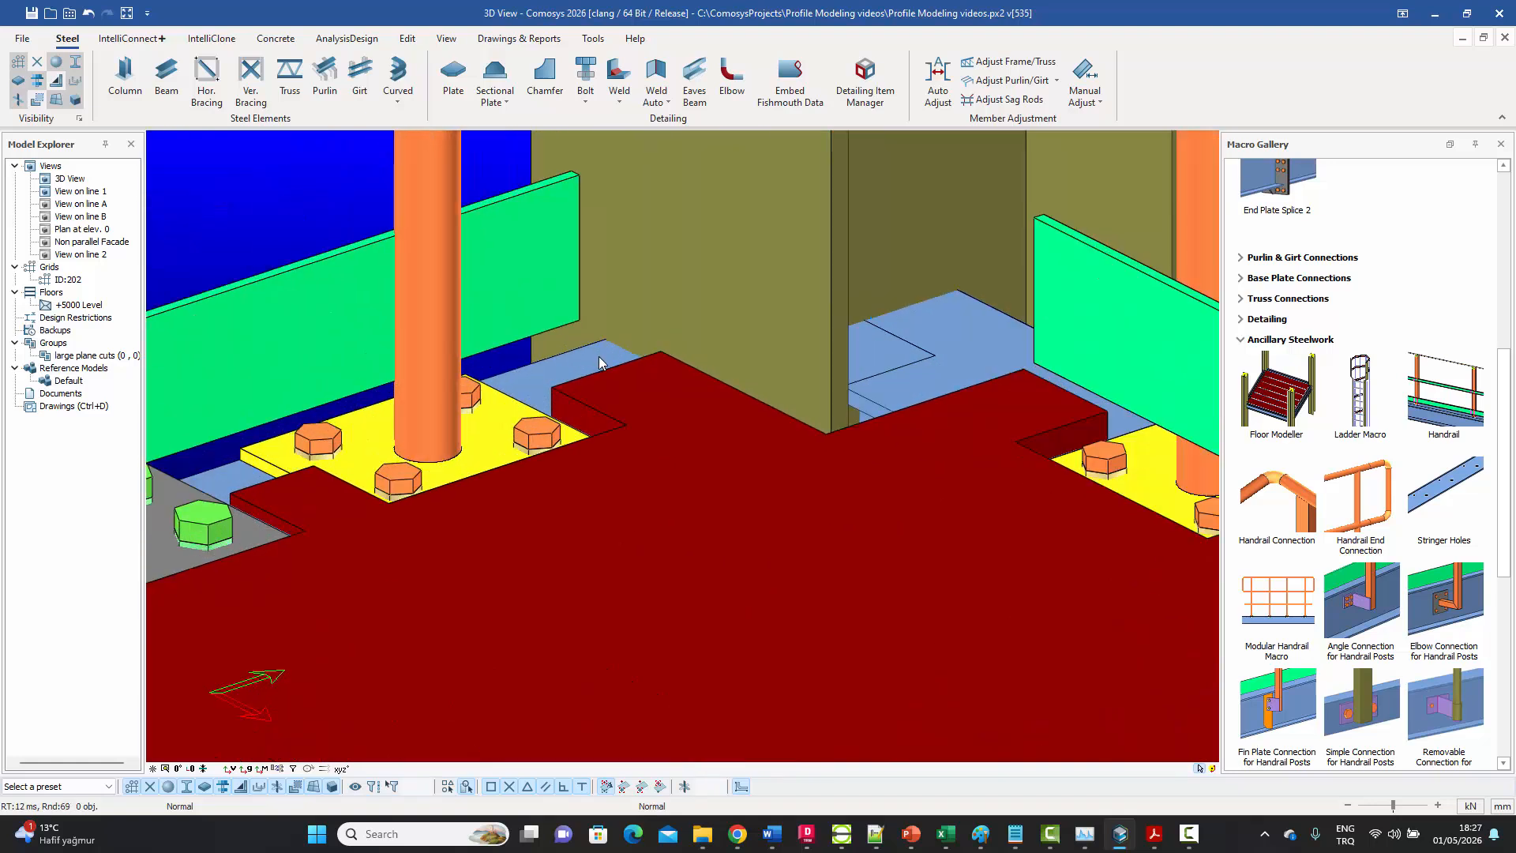
scroll(407, 474, "down", 4)
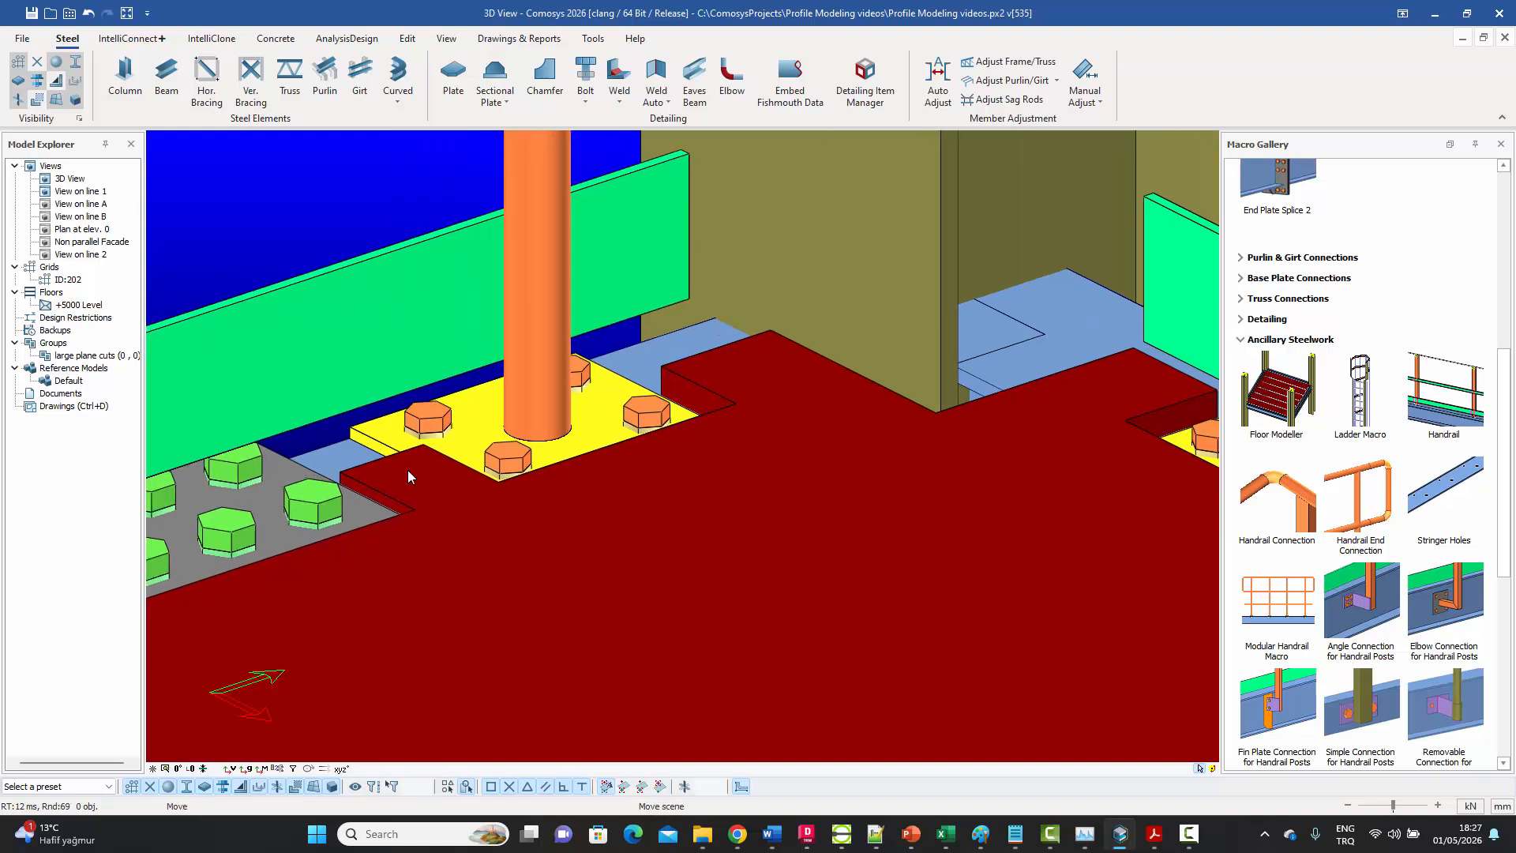
scroll(596, 504, "down", 3)
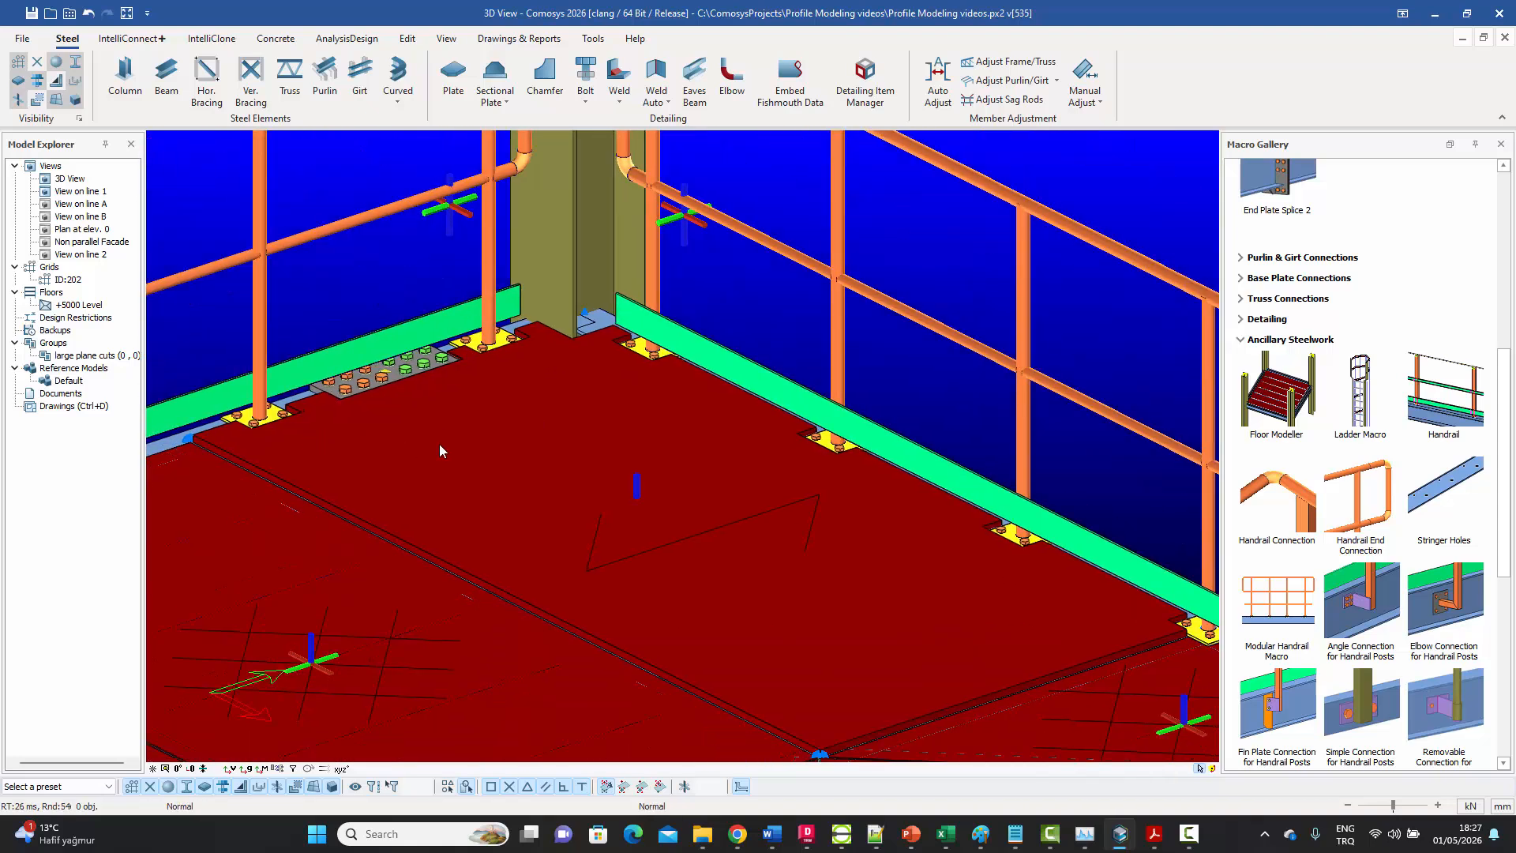
middle_click_drag(848, 524, 797, 489)
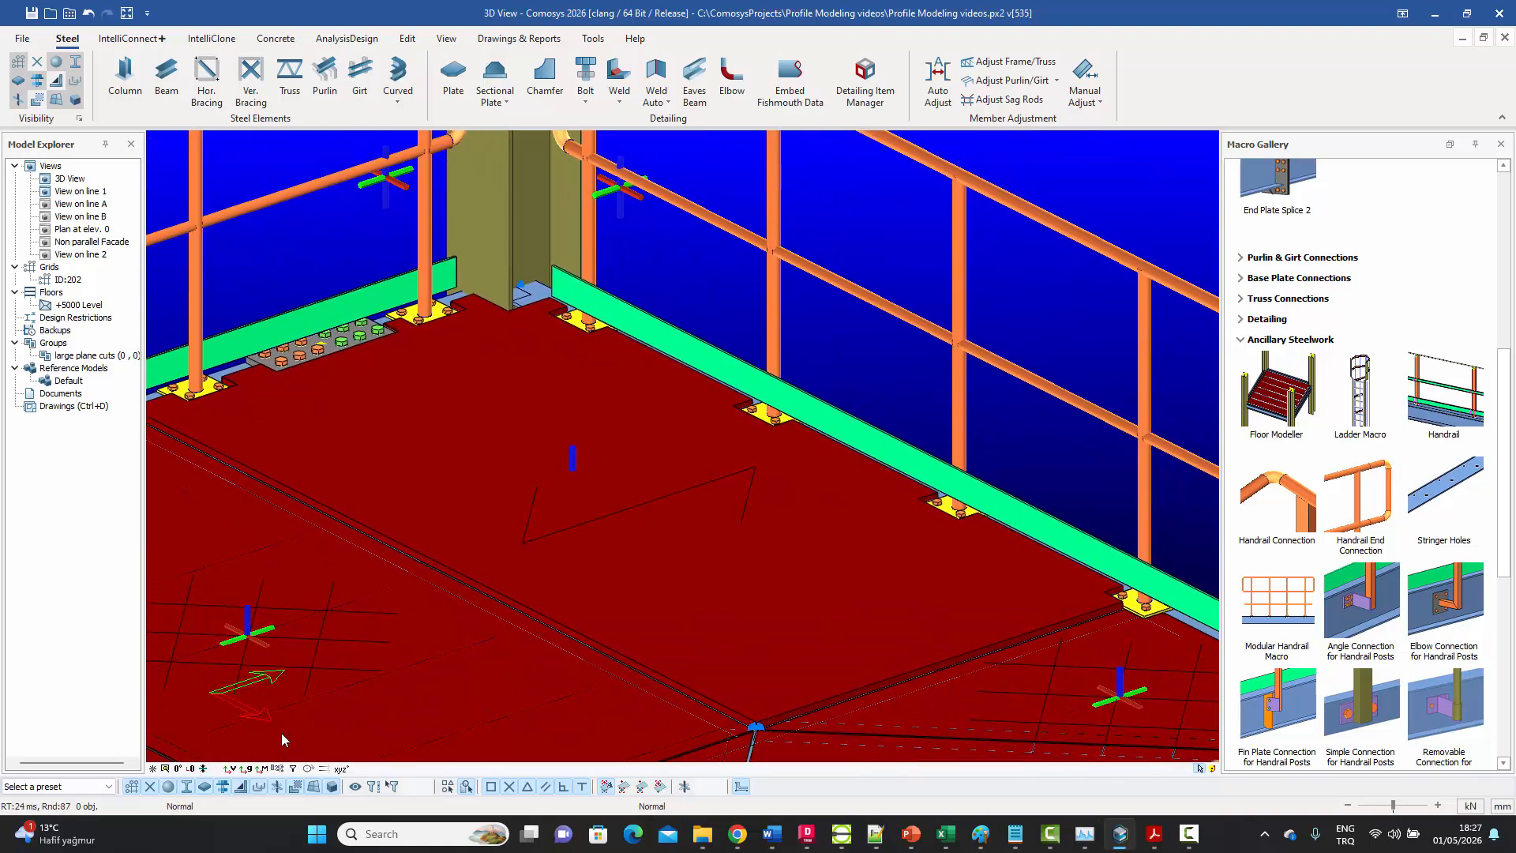
left_click(177, 768)
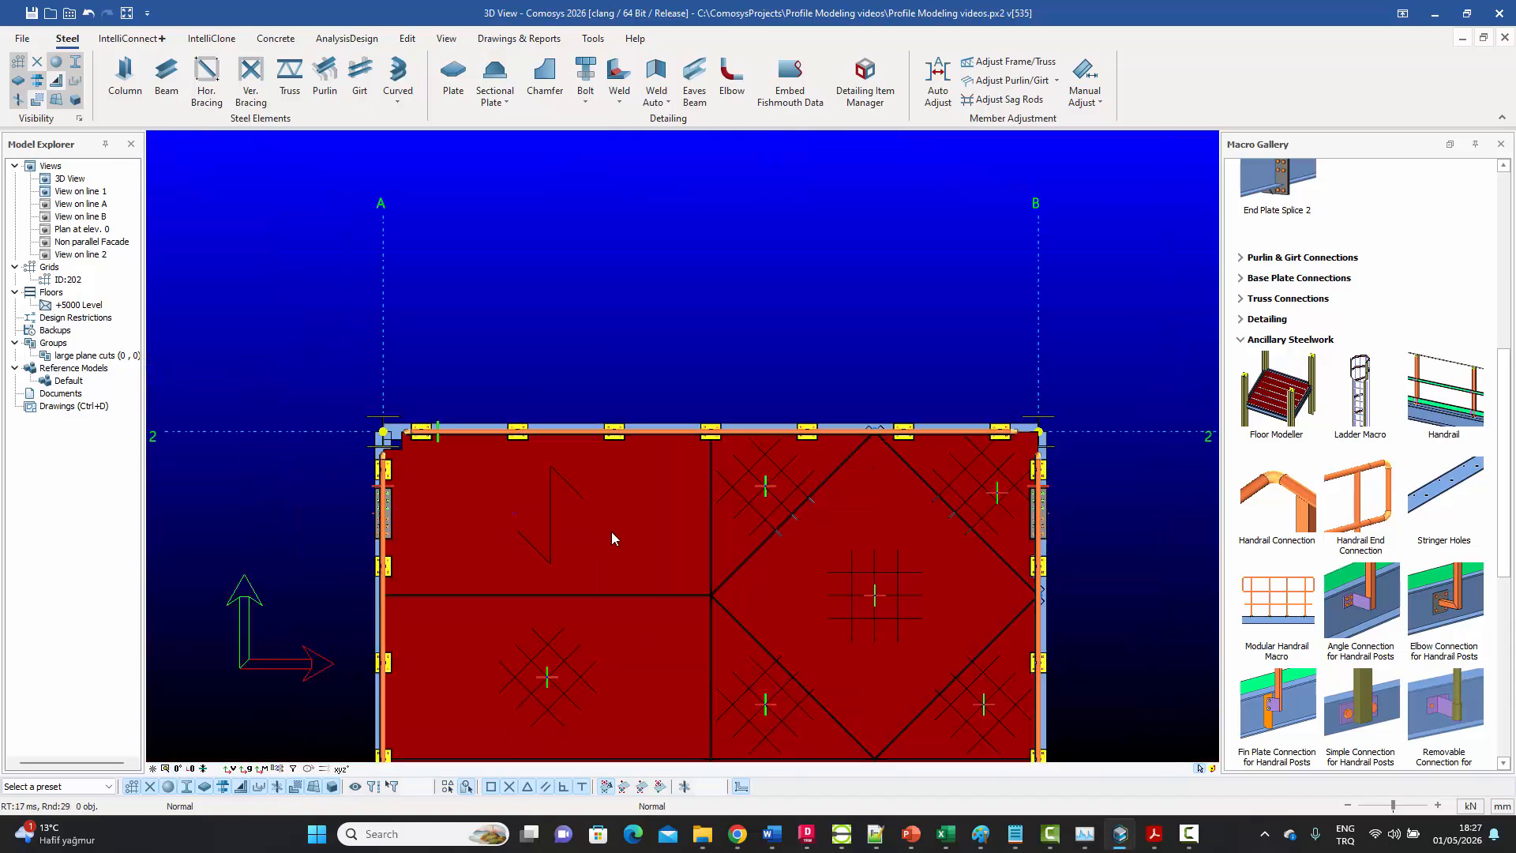
middle_click_drag(613, 539, 728, 411)
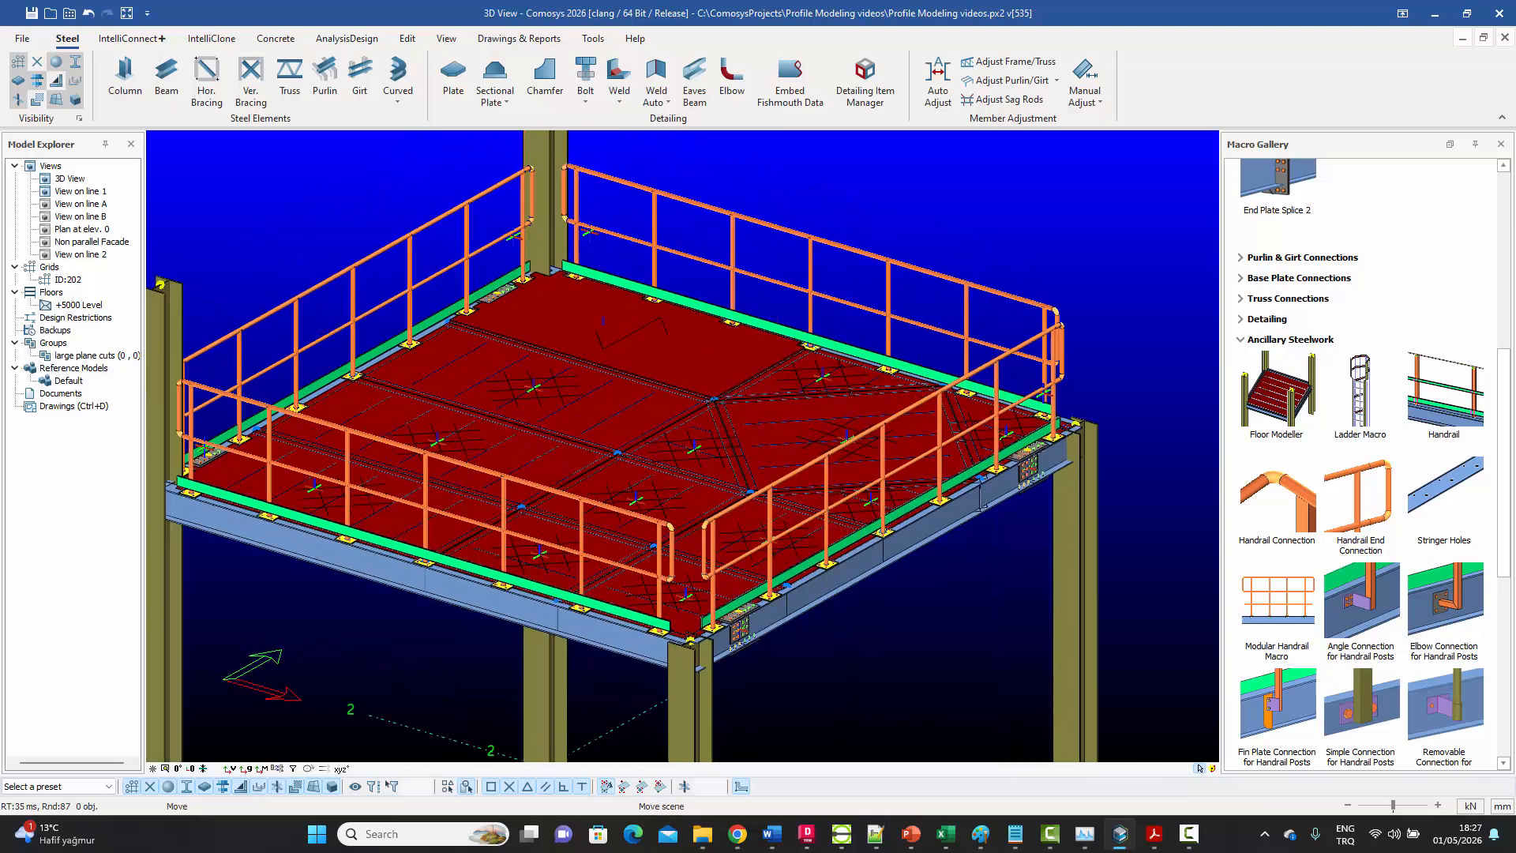
scroll(728, 411, "up", 3)
scroll(729, 410, "up", 4)
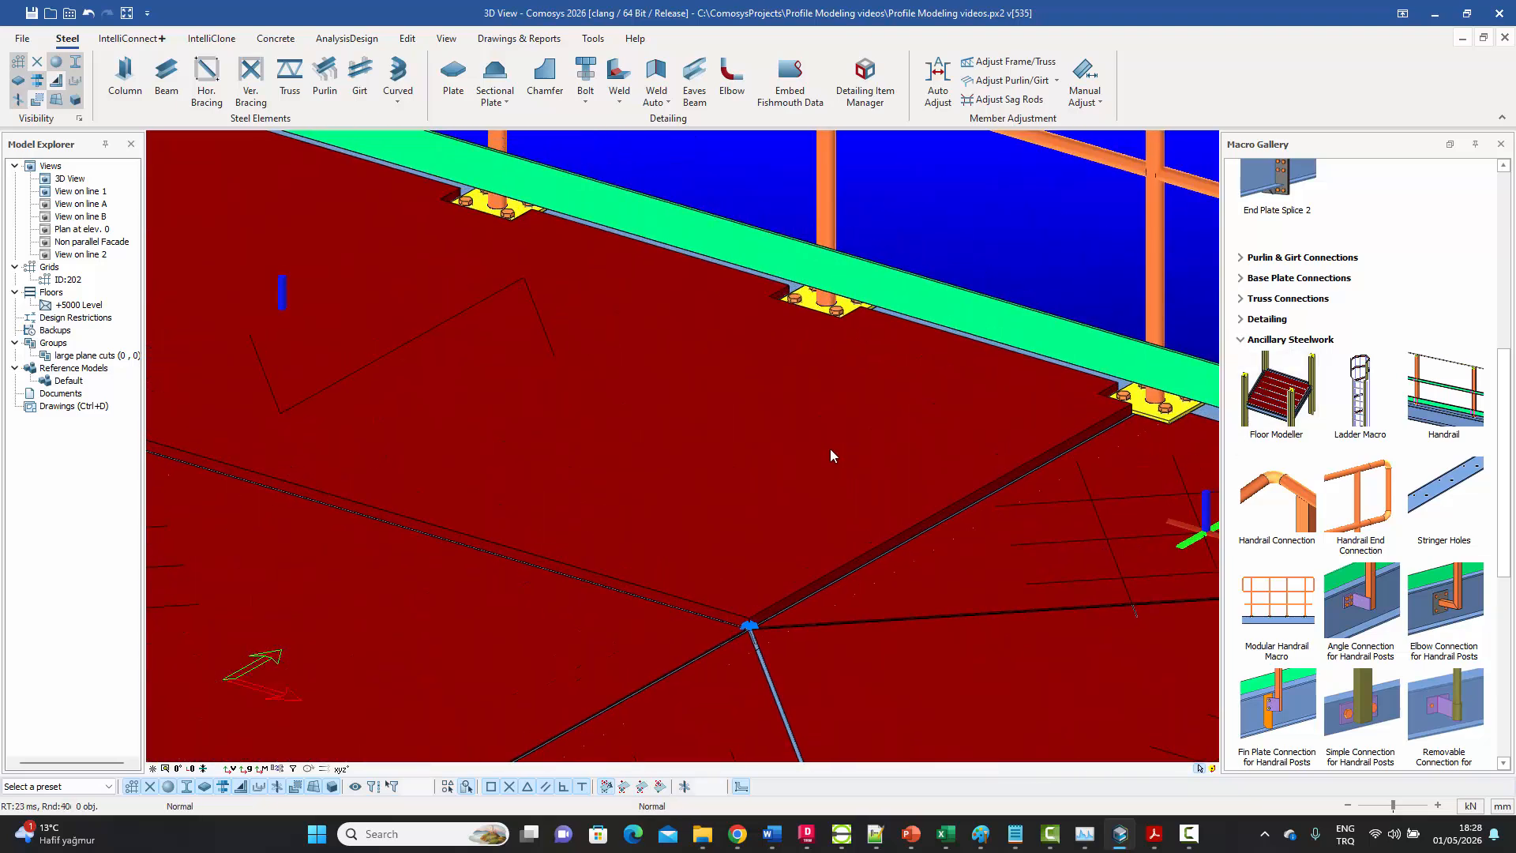
scroll(831, 455, "down", 6)
scroll(674, 478, "down", 5)
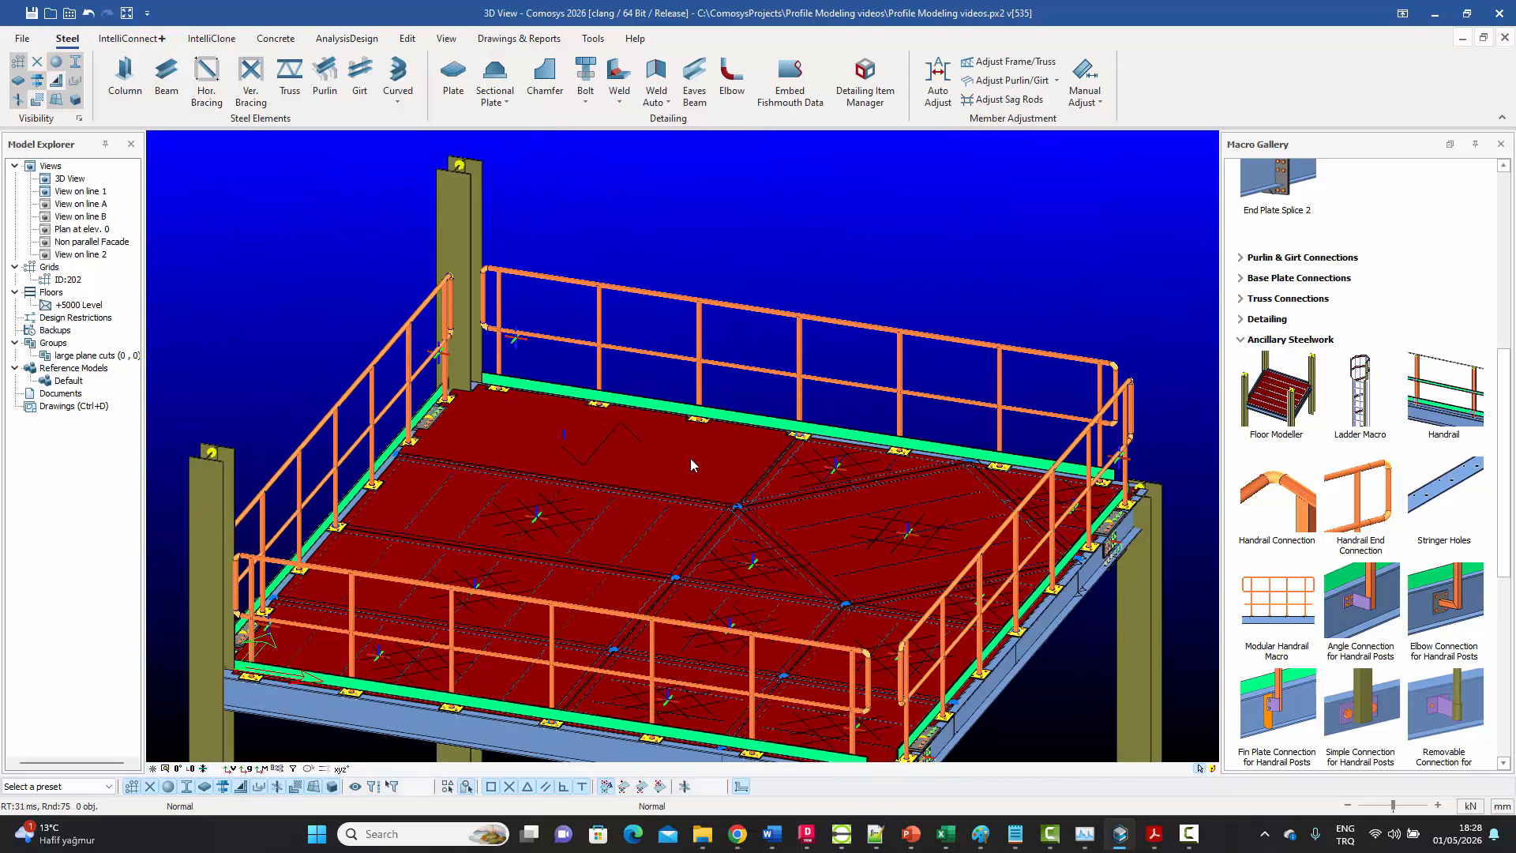
key("ctrl+a")
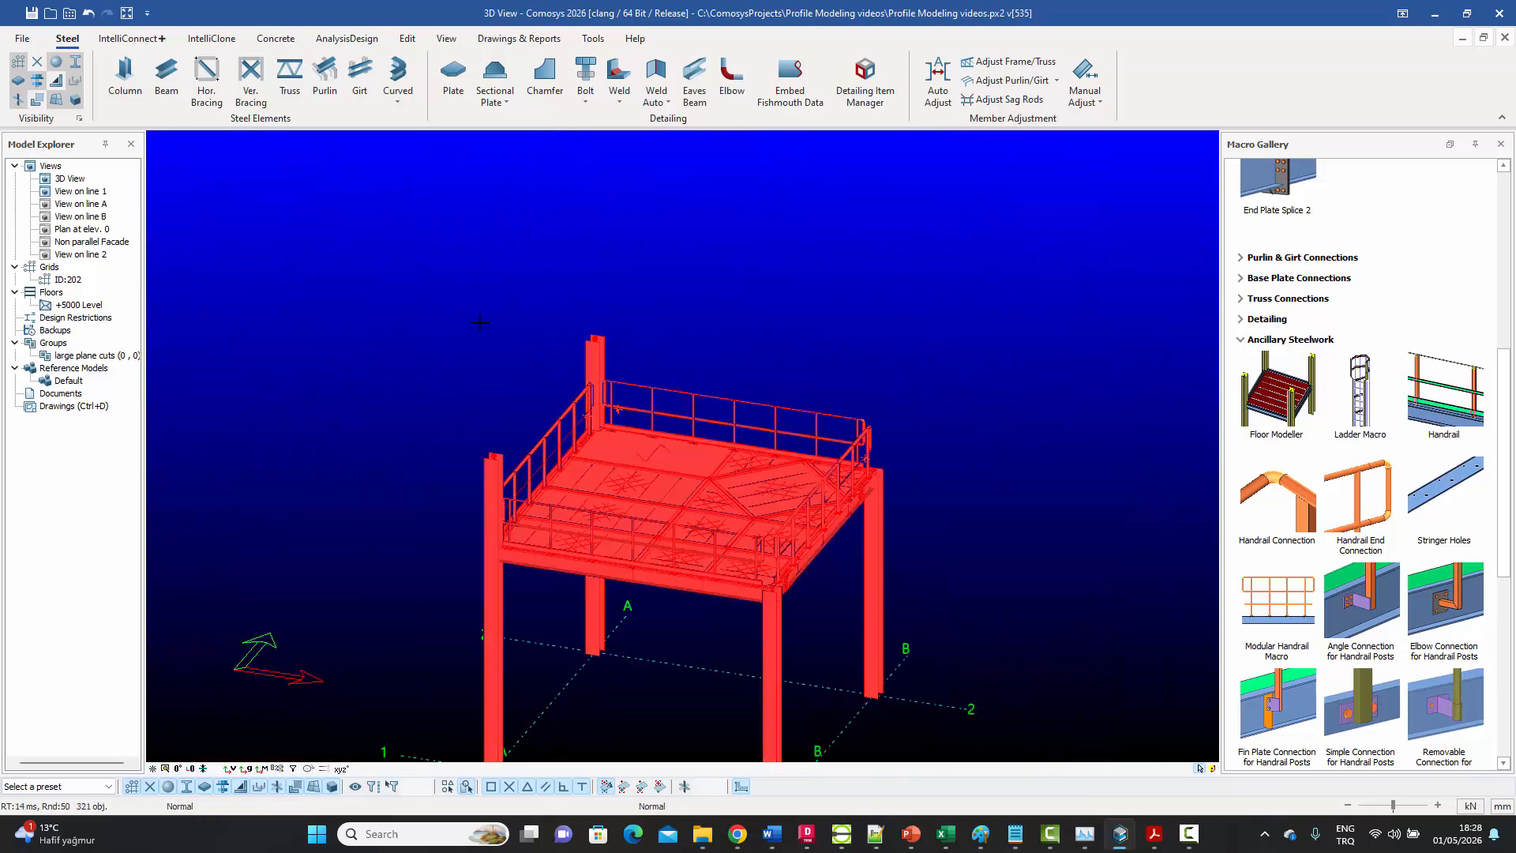
left_click(840, 427)
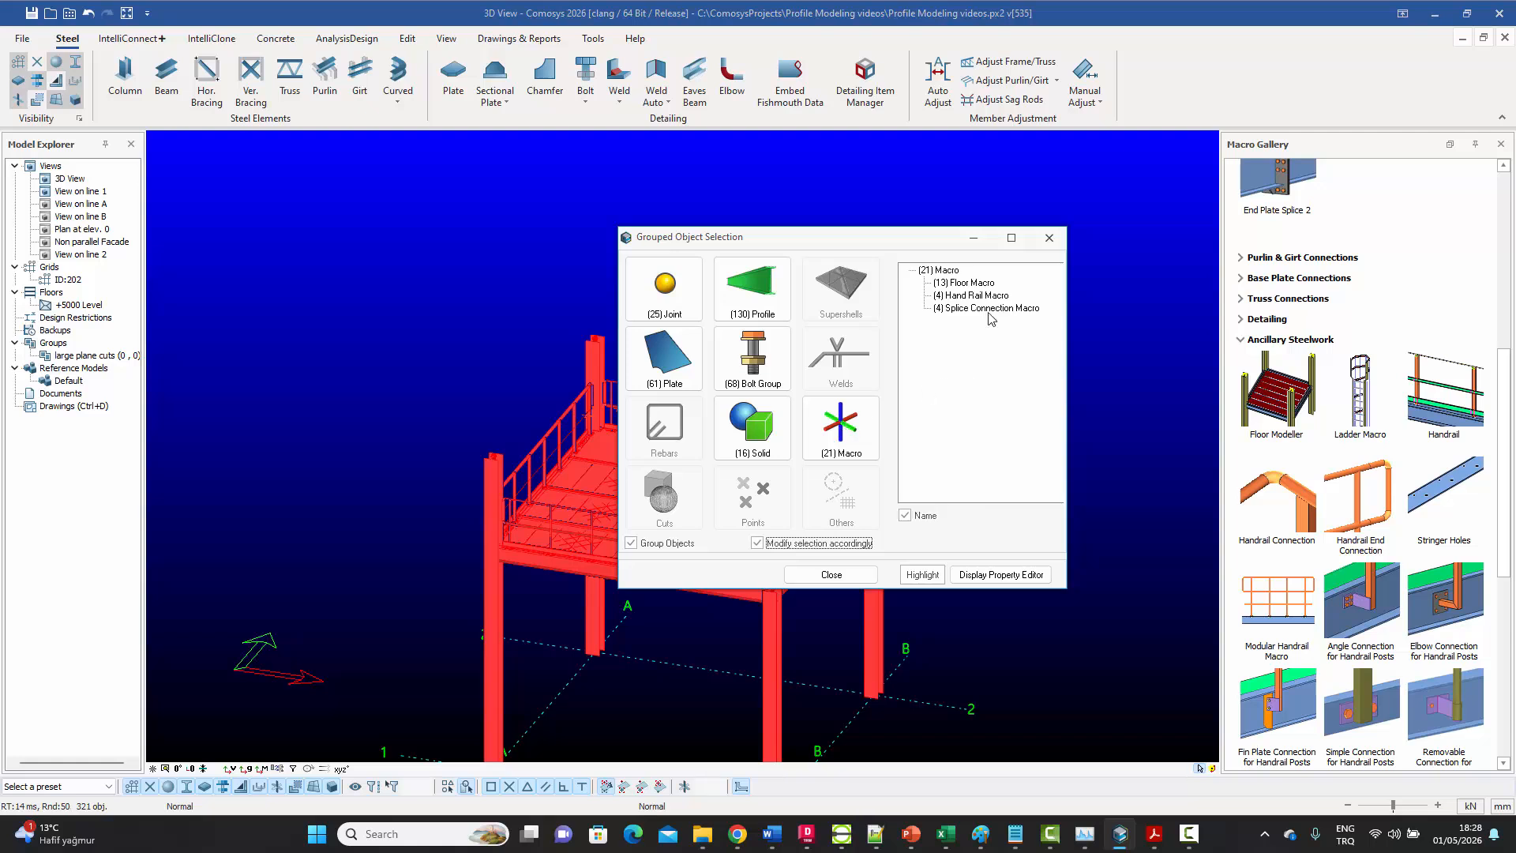
left_click(982, 286)
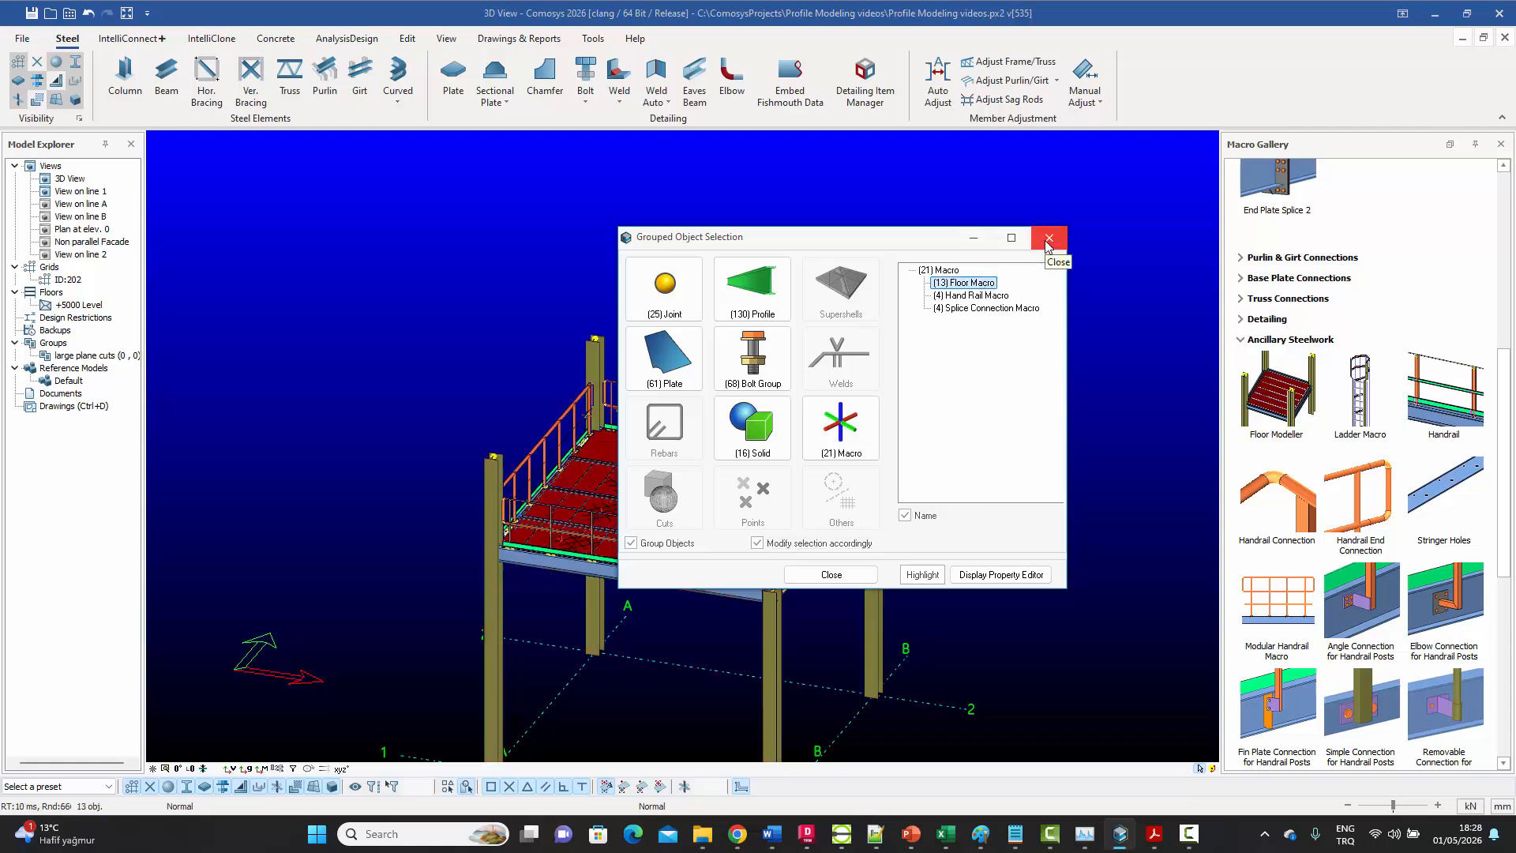
left_click(1048, 239)
scroll(616, 474, "up", 5)
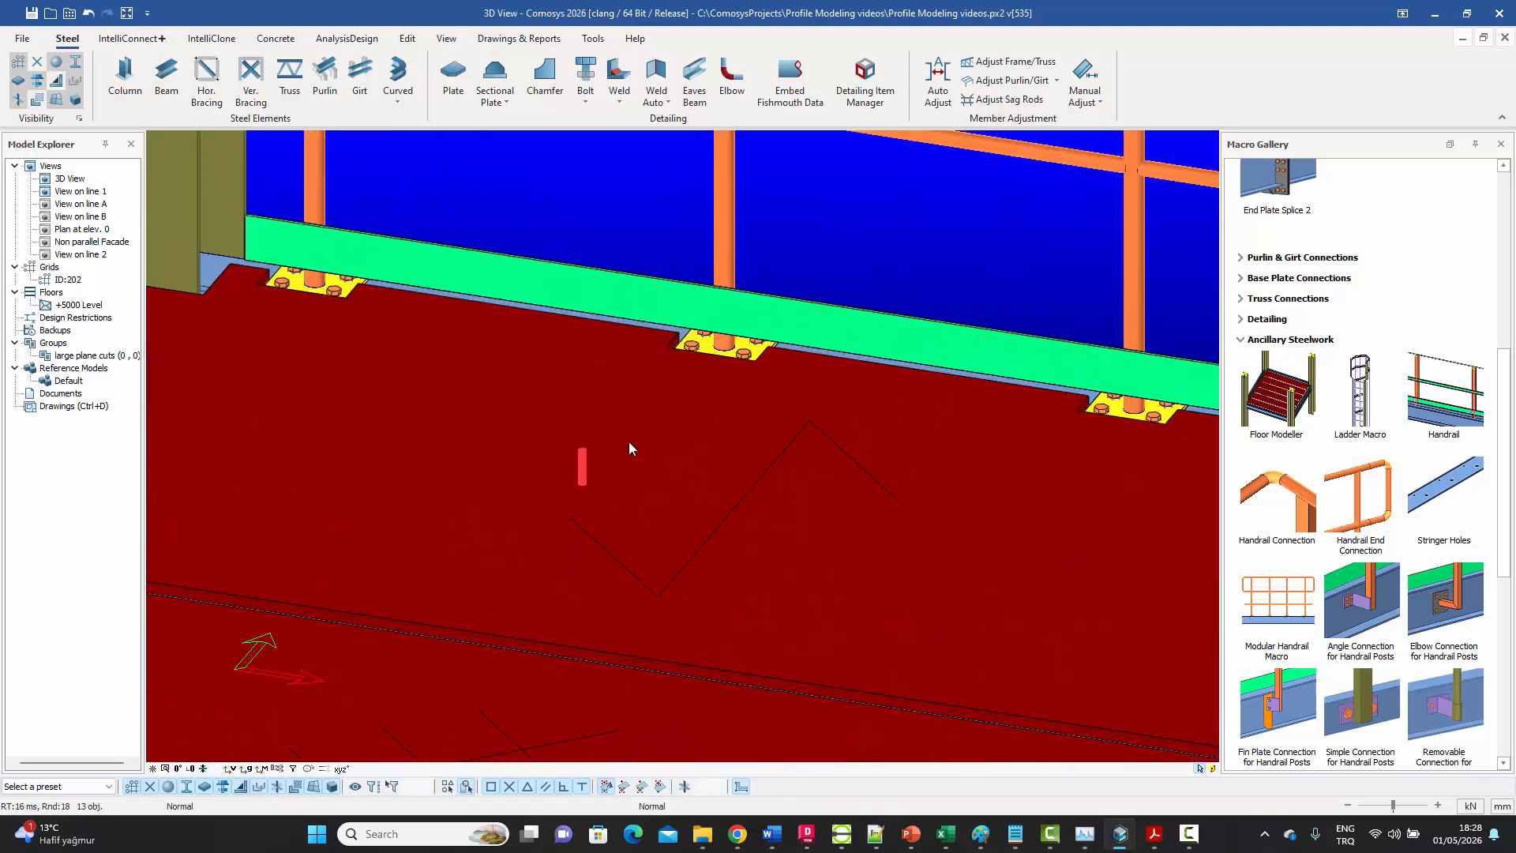
right_click(628, 435)
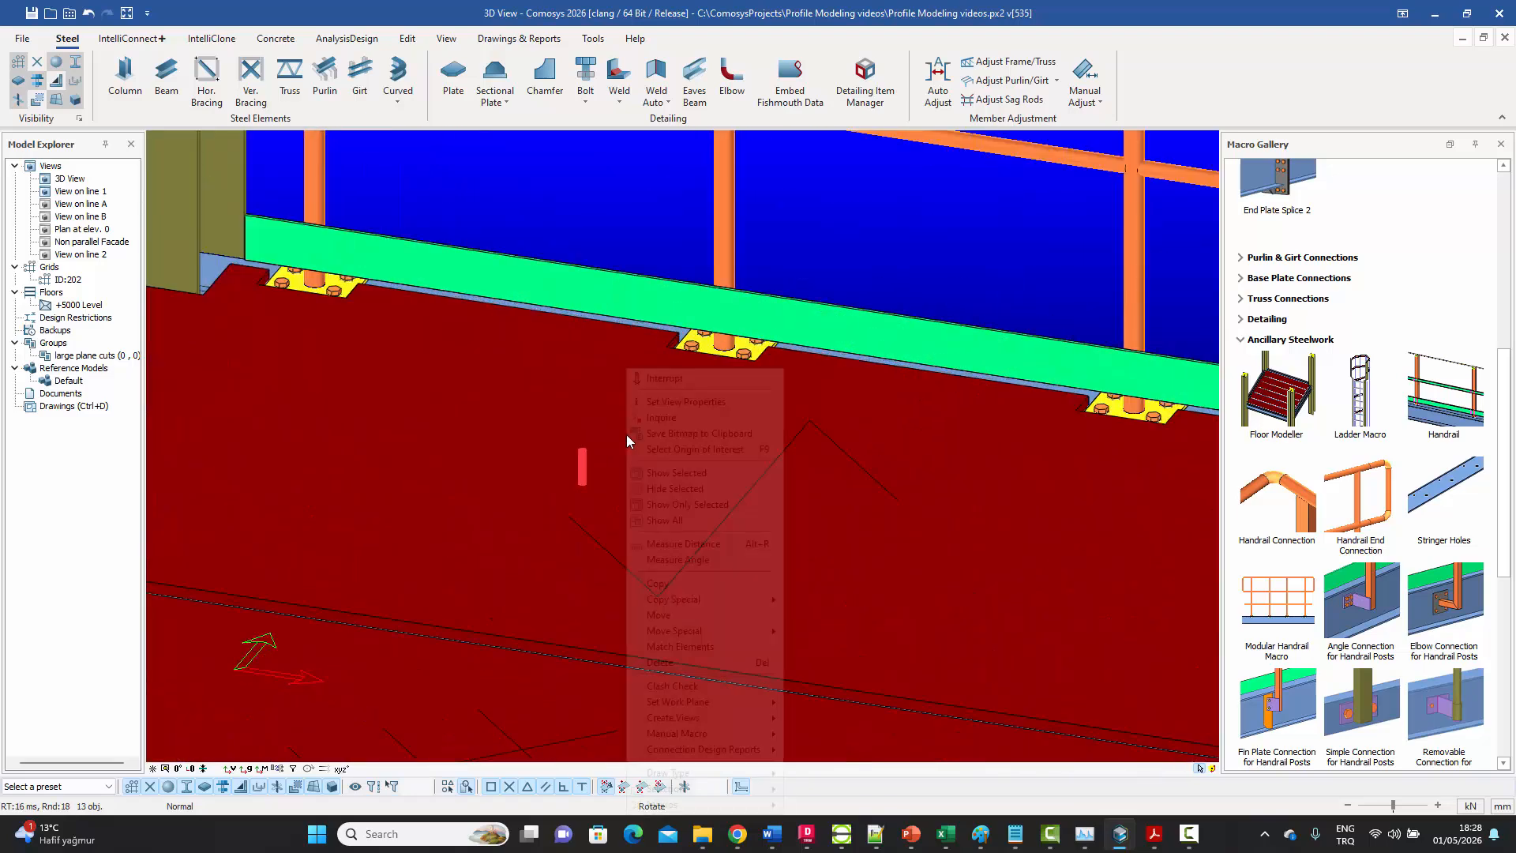
left_click(681, 647)
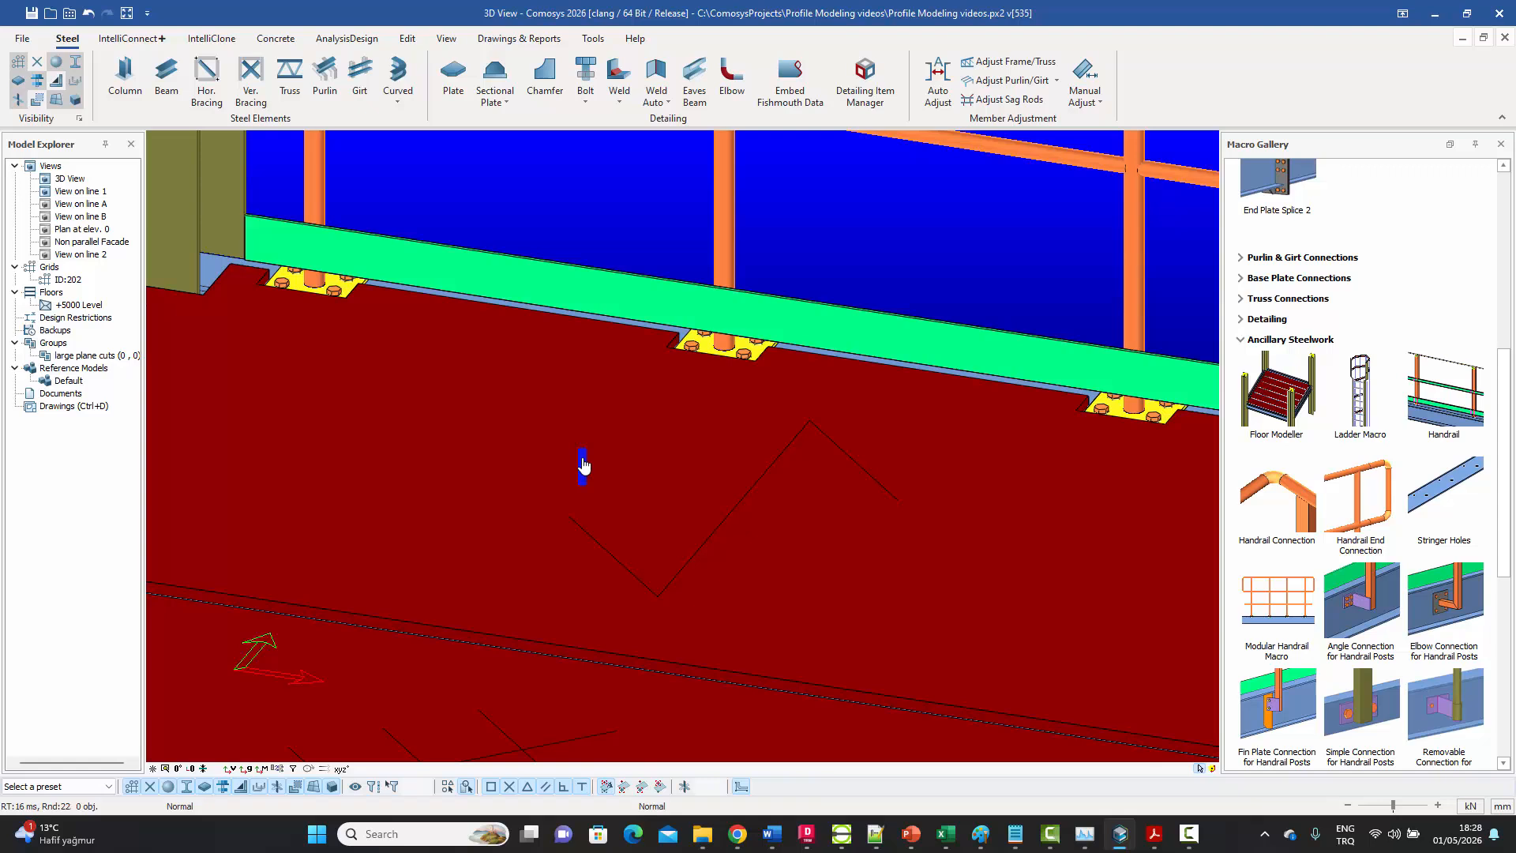
- Select the entire platform model and narrow the selection to the Floor Macro objects only
scroll(581, 462, "down", 3)
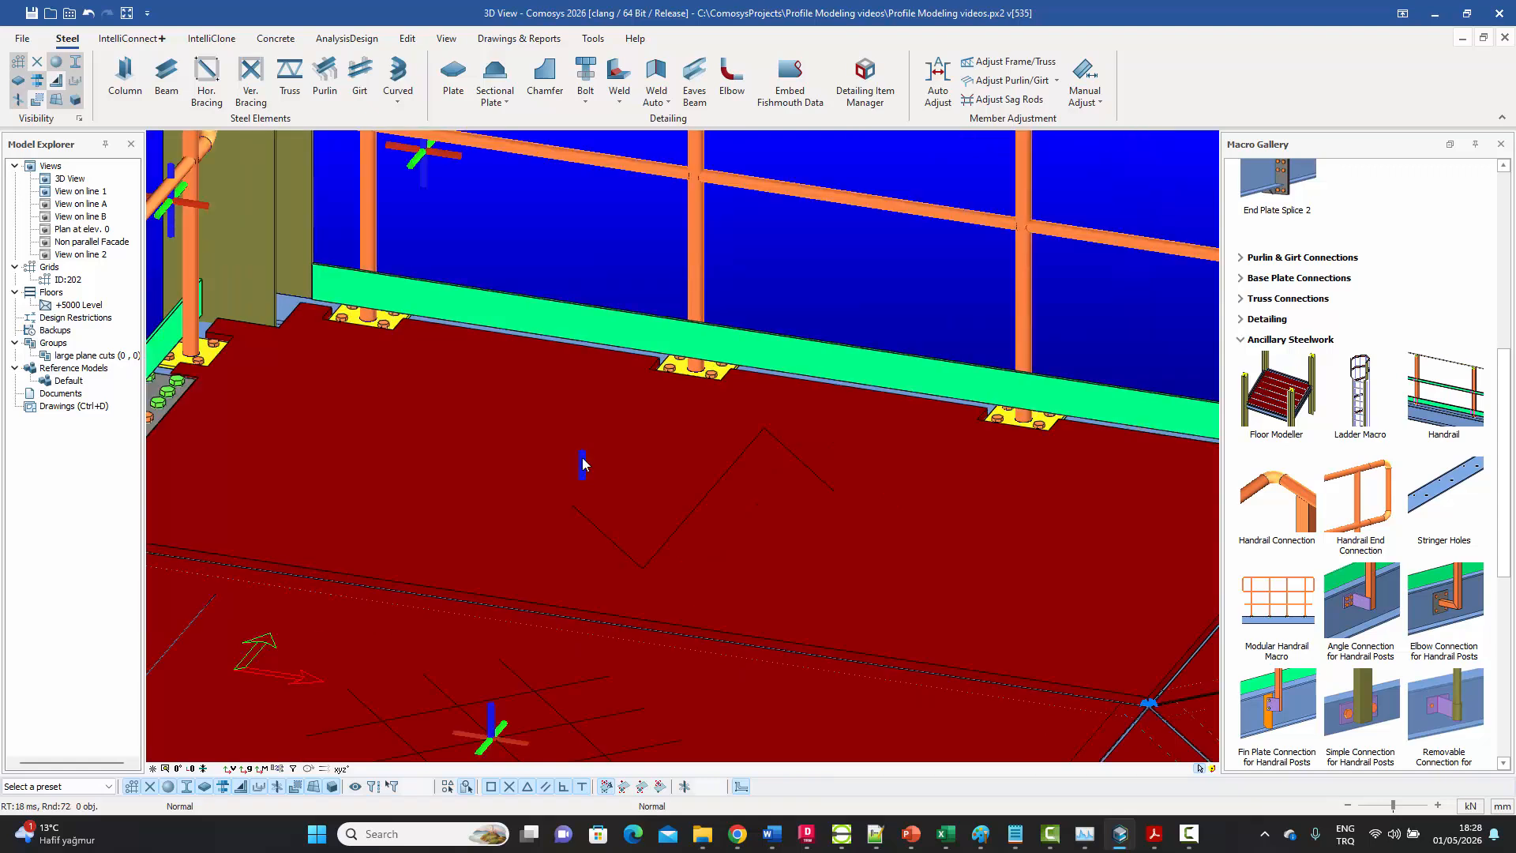
scroll(582, 464, "up", 2)
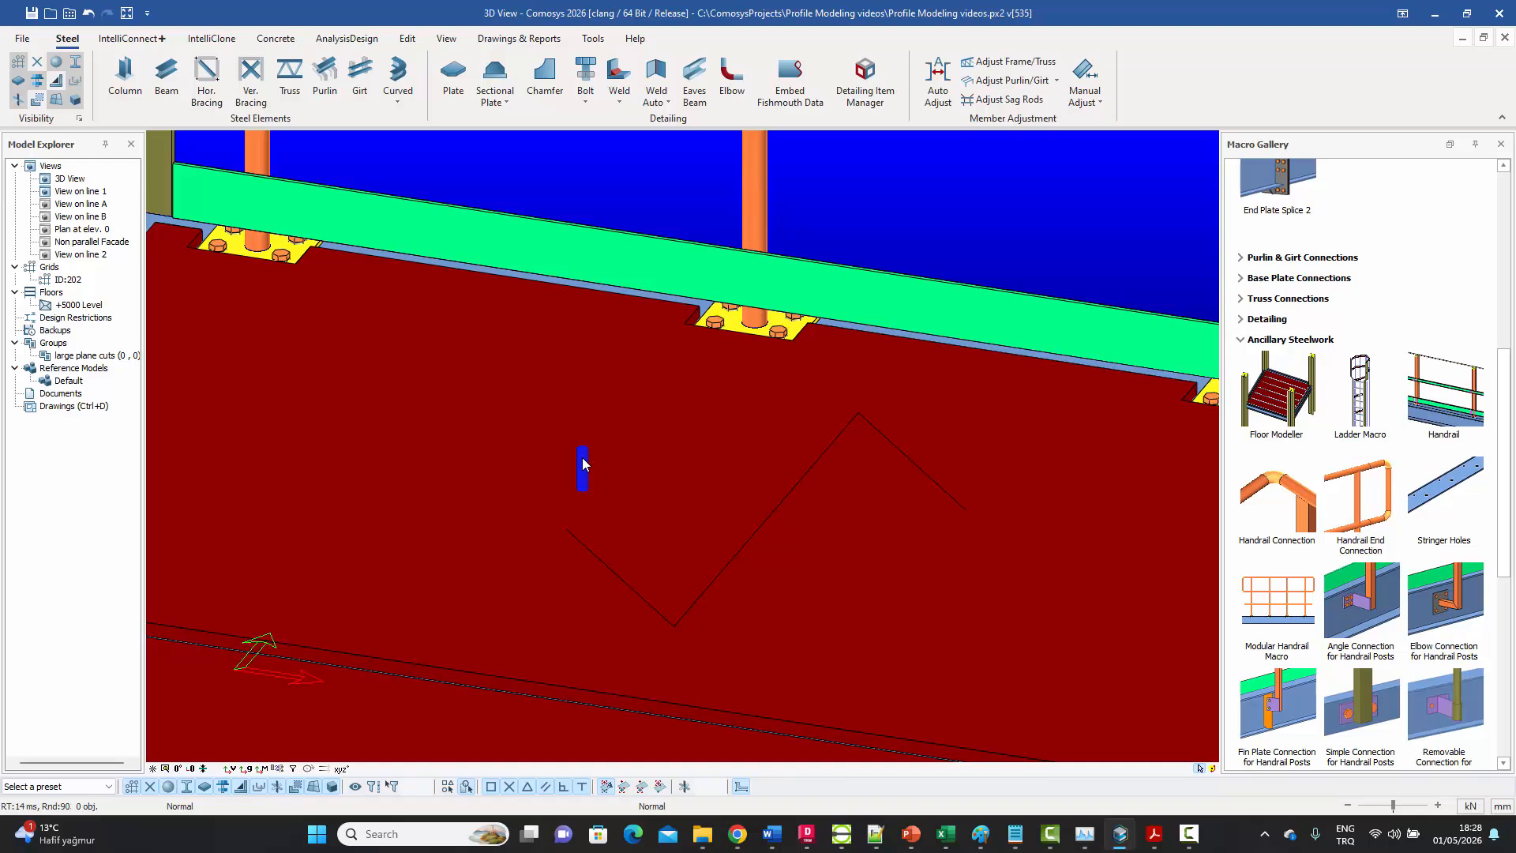
scroll(583, 464, "down", 4)
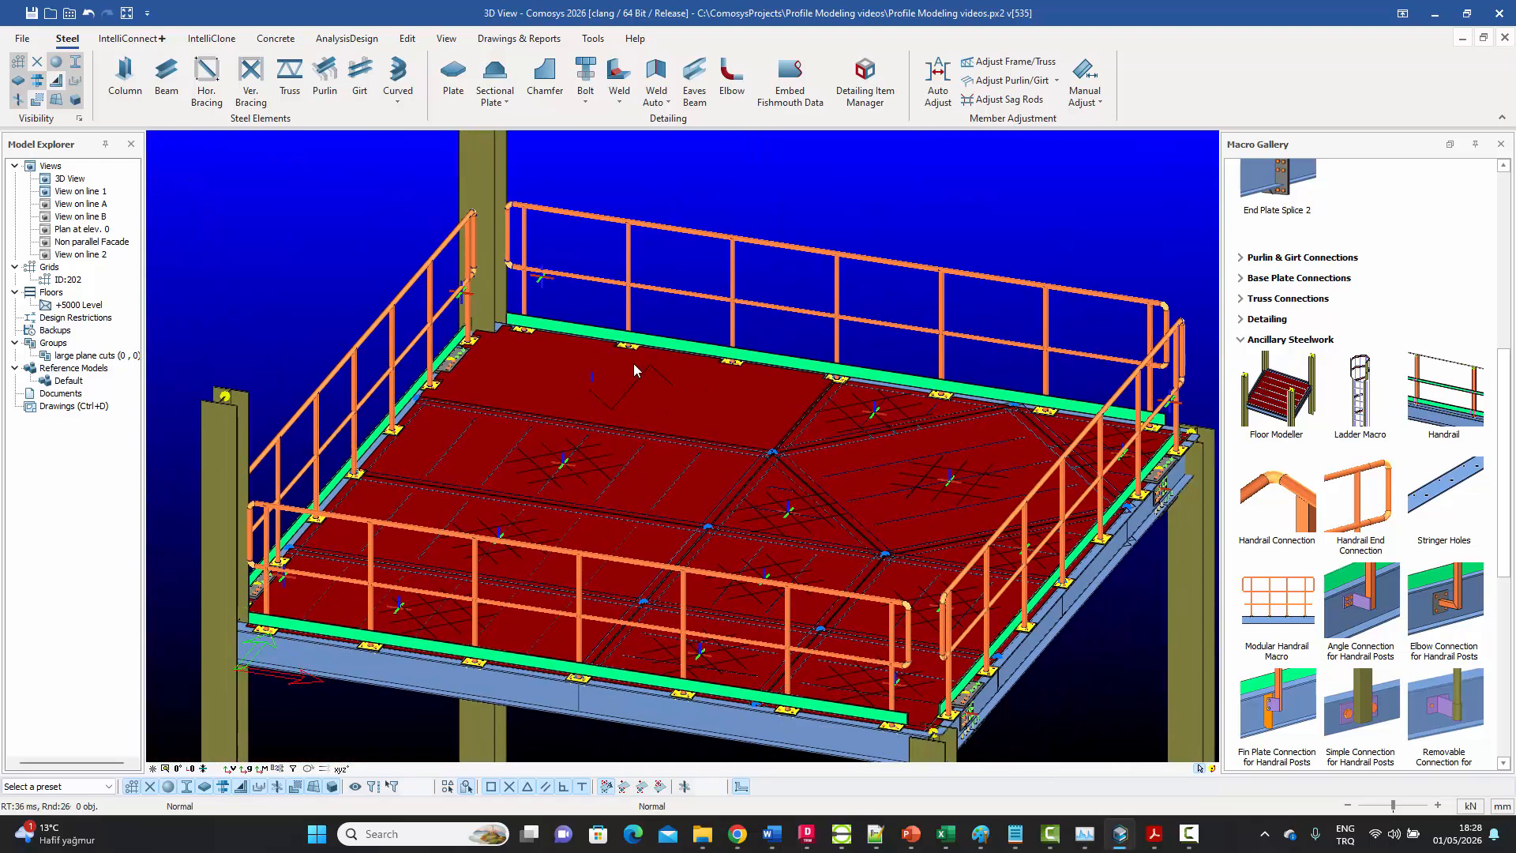
scroll(799, 412, "down", 4)
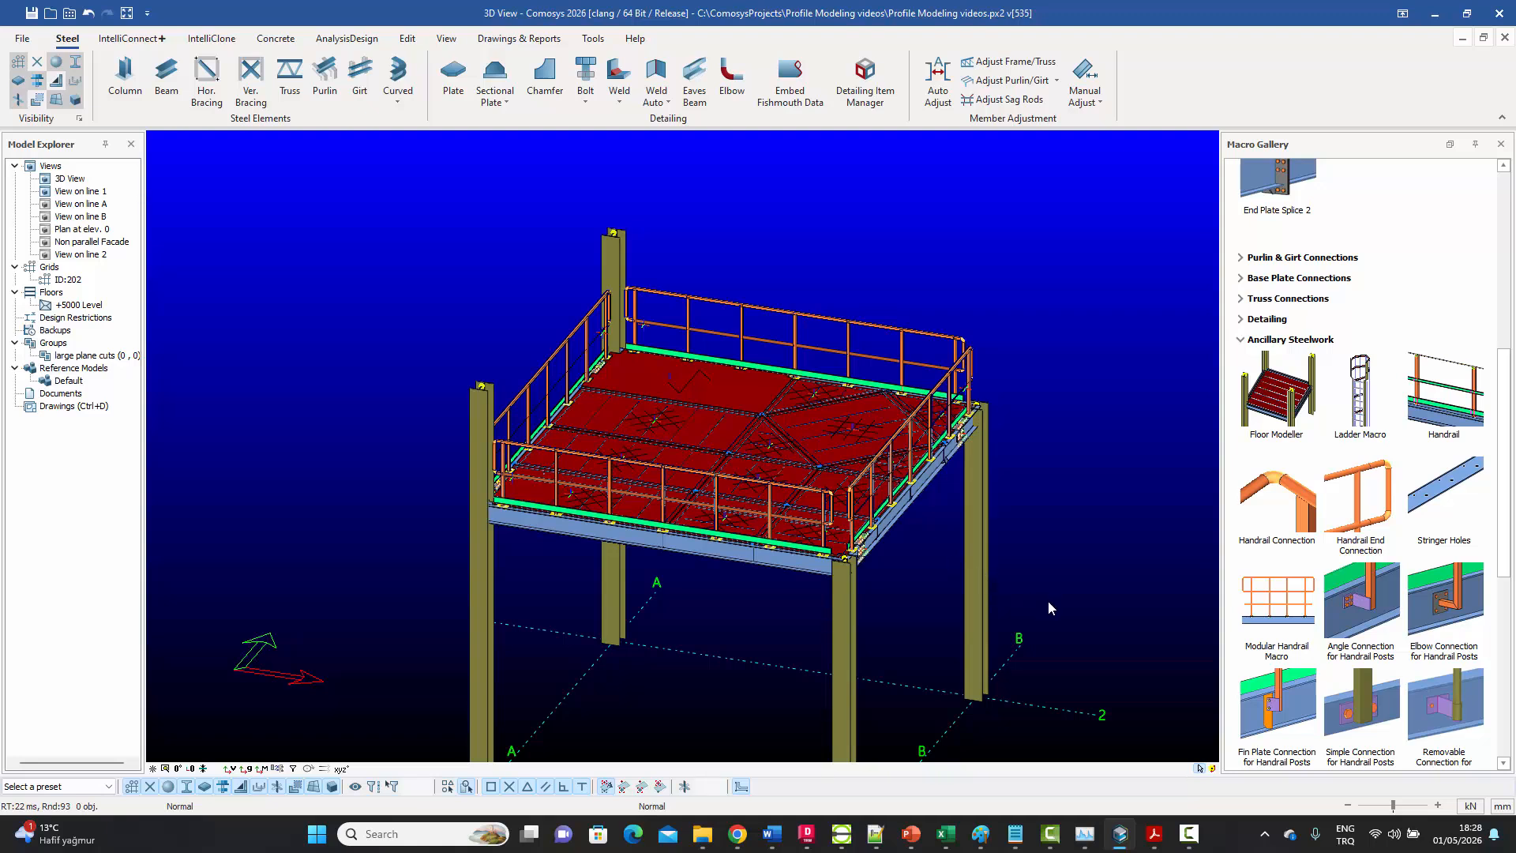
left_click_drag(1049, 600, 490, 280)
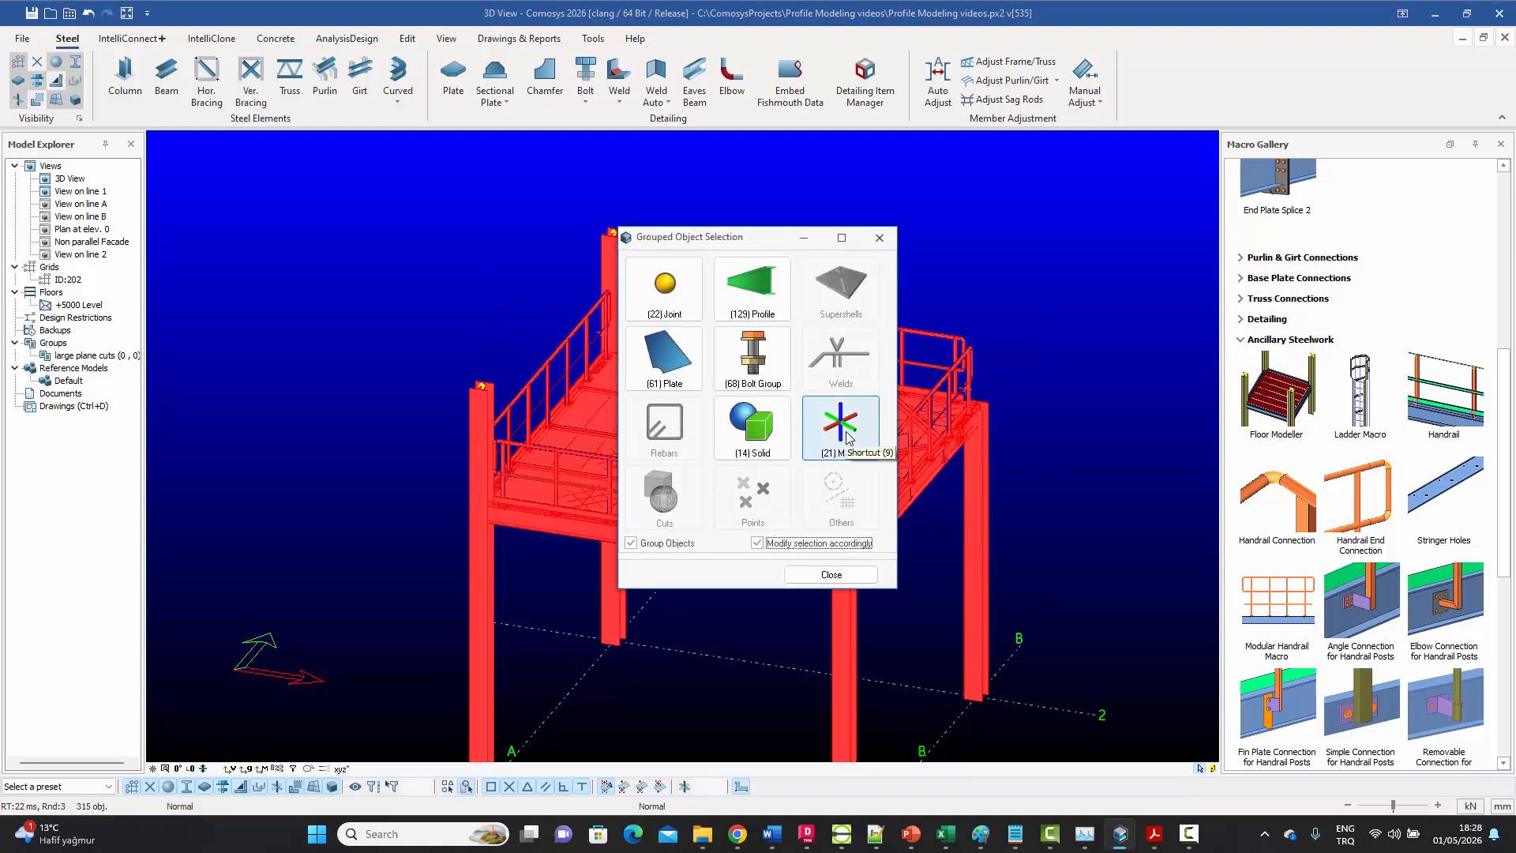
left_click(845, 435)
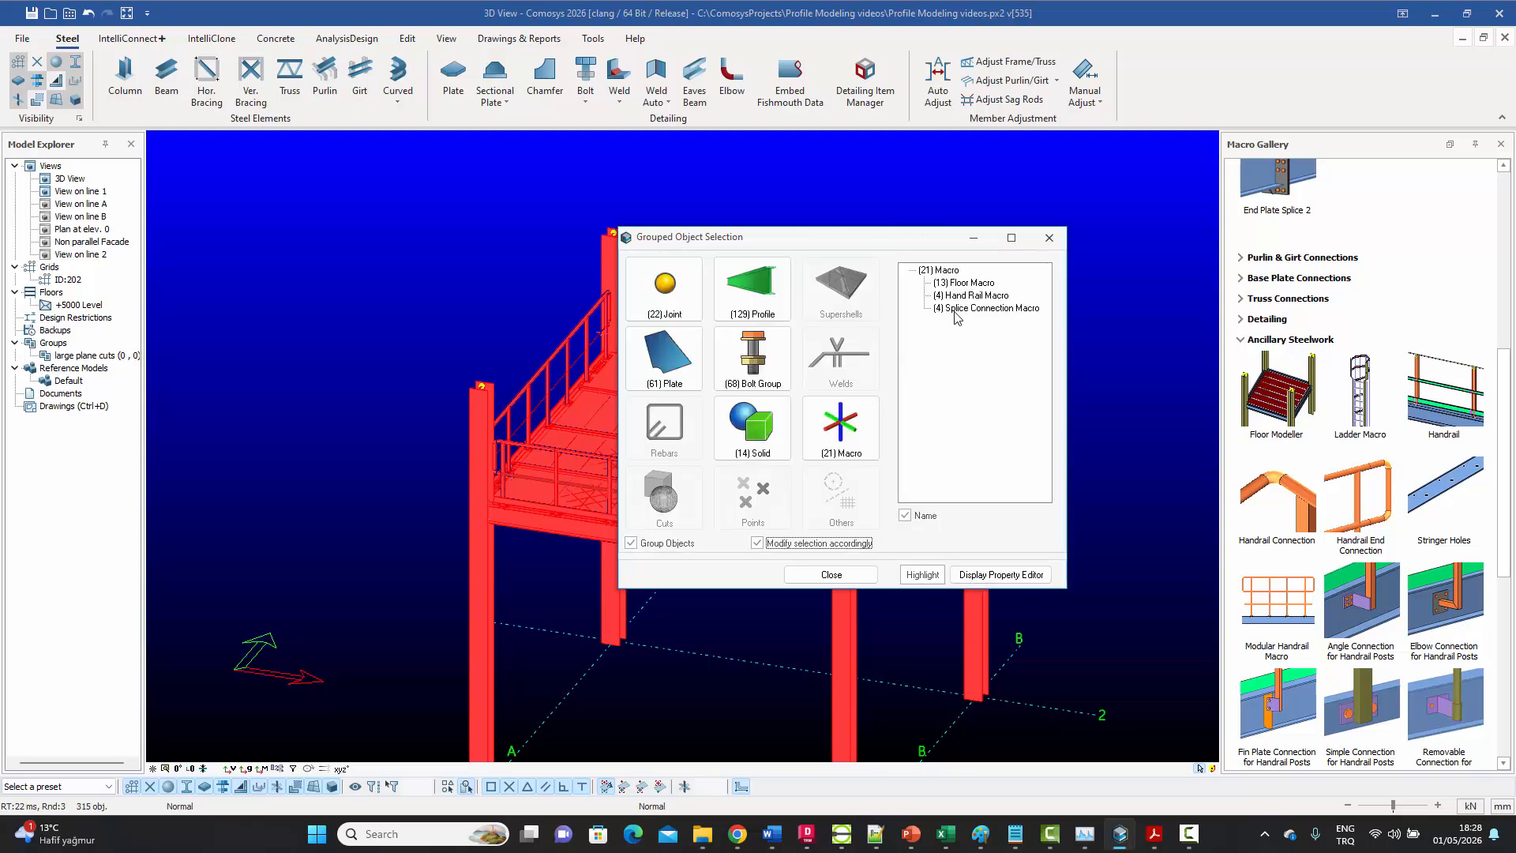
left_click(973, 283)
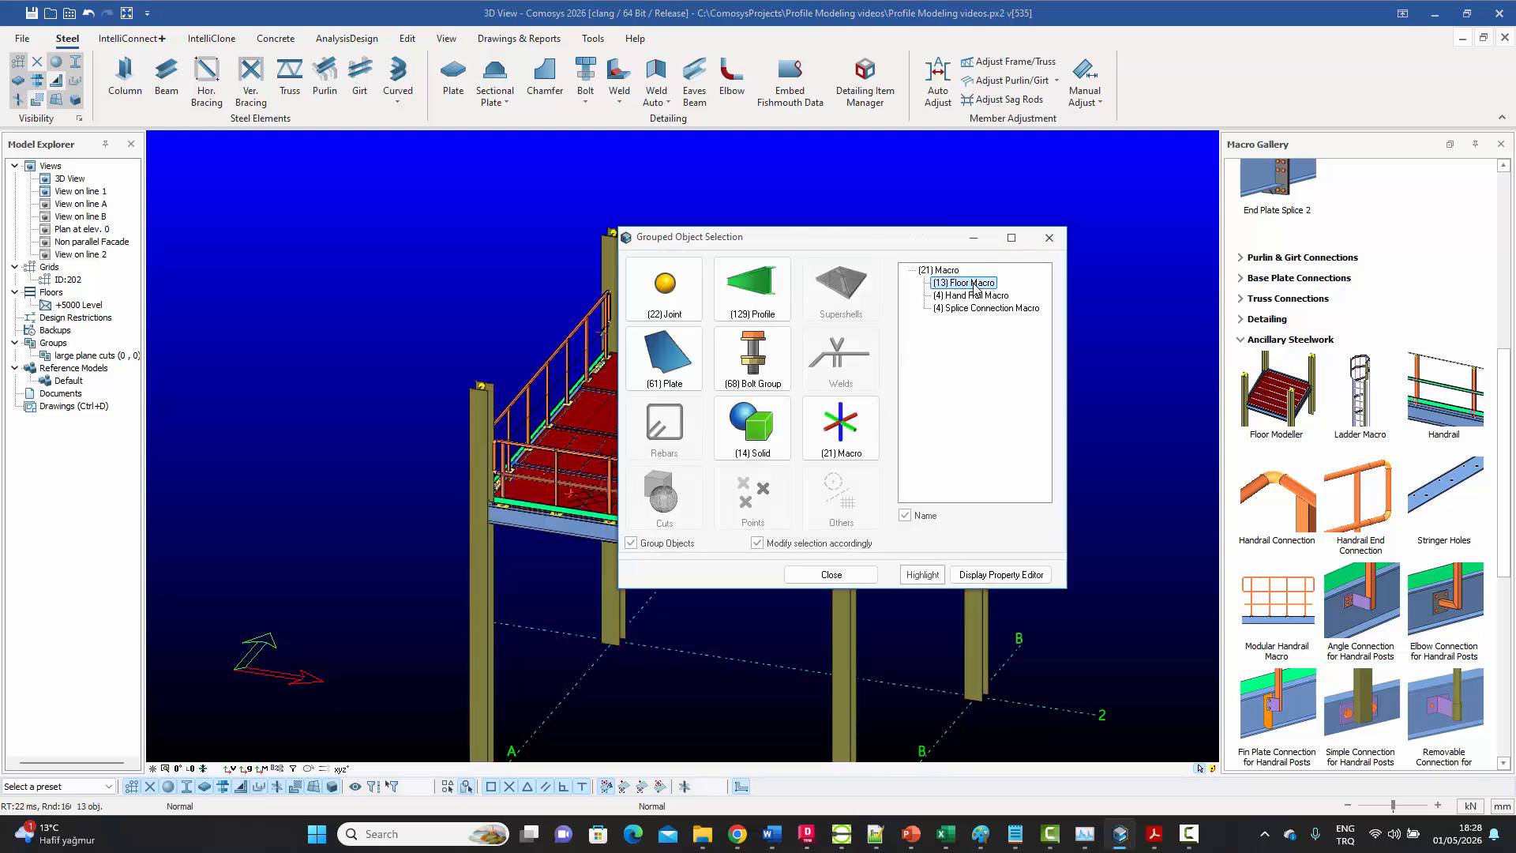
- Set the Floor Plate Type of all selected floor macros to Grating, apply the settings and close the selection dialogs
double_click(968, 284)
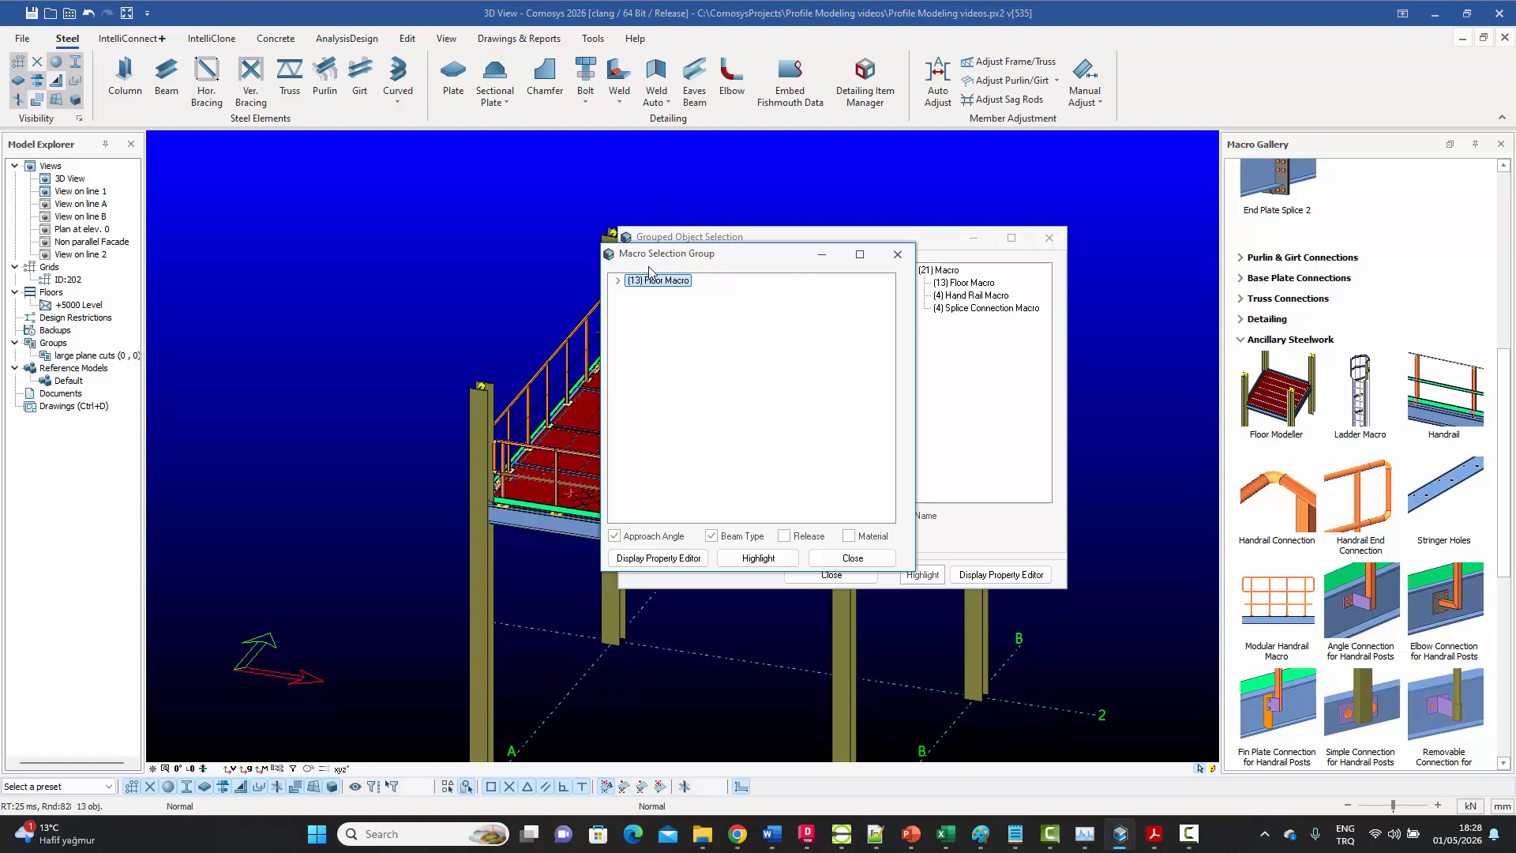
double_click(671, 291)
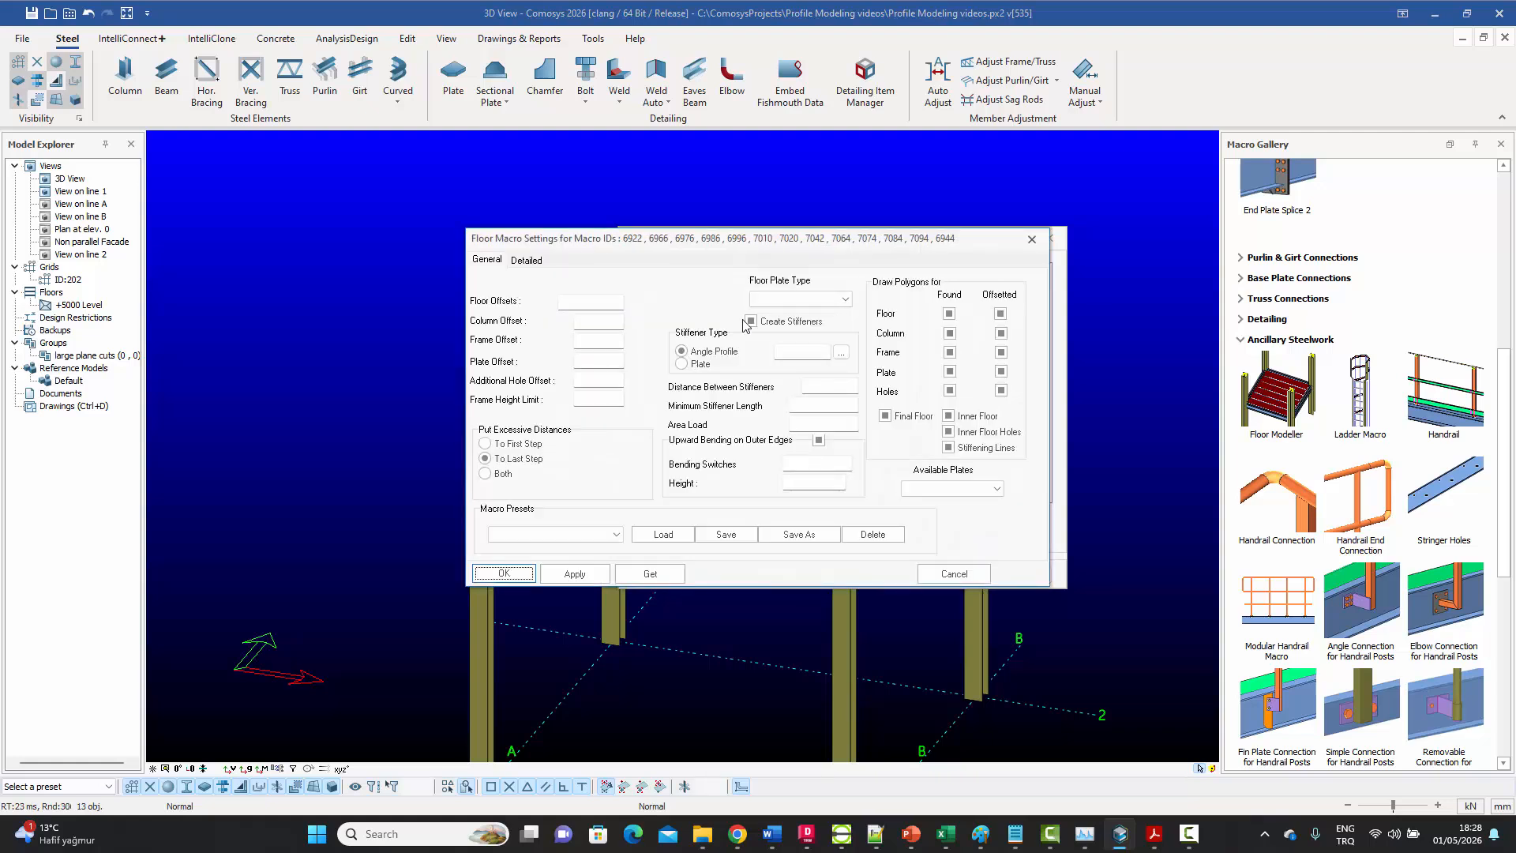
left_click(823, 300)
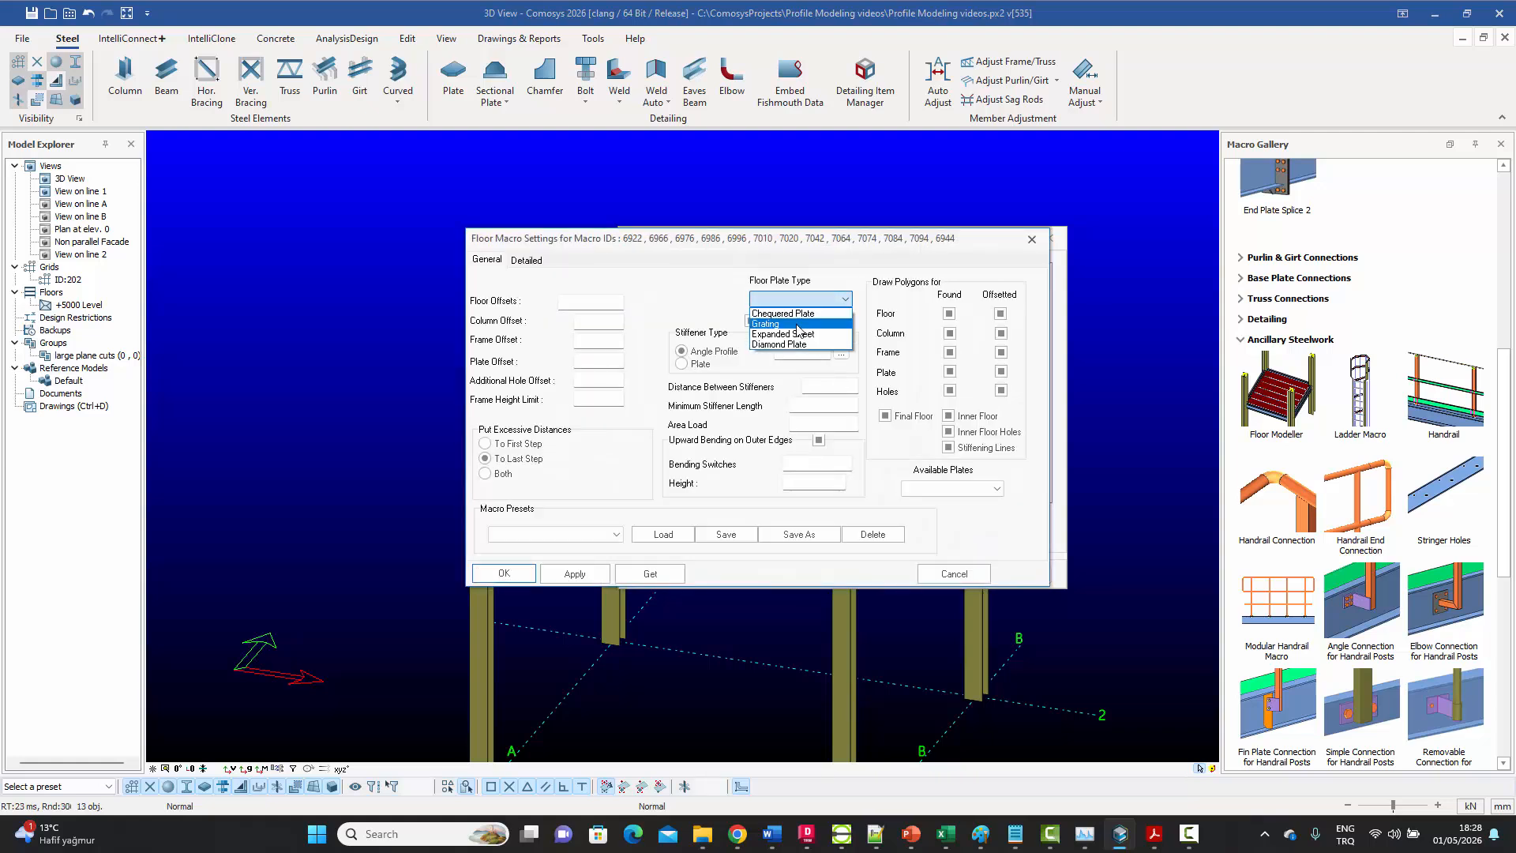
left_click(799, 328)
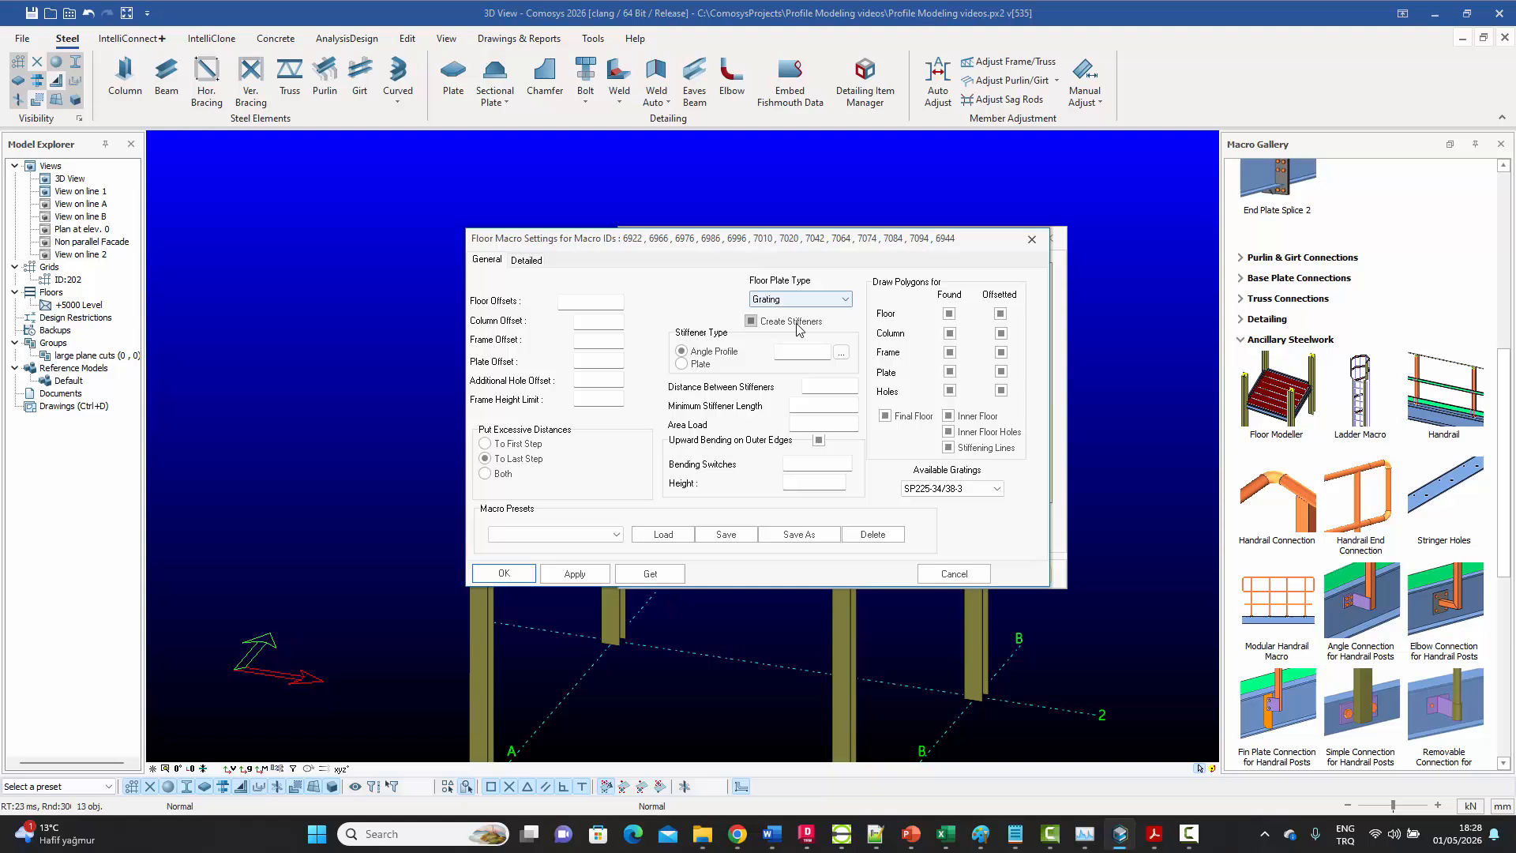
left_click(504, 574)
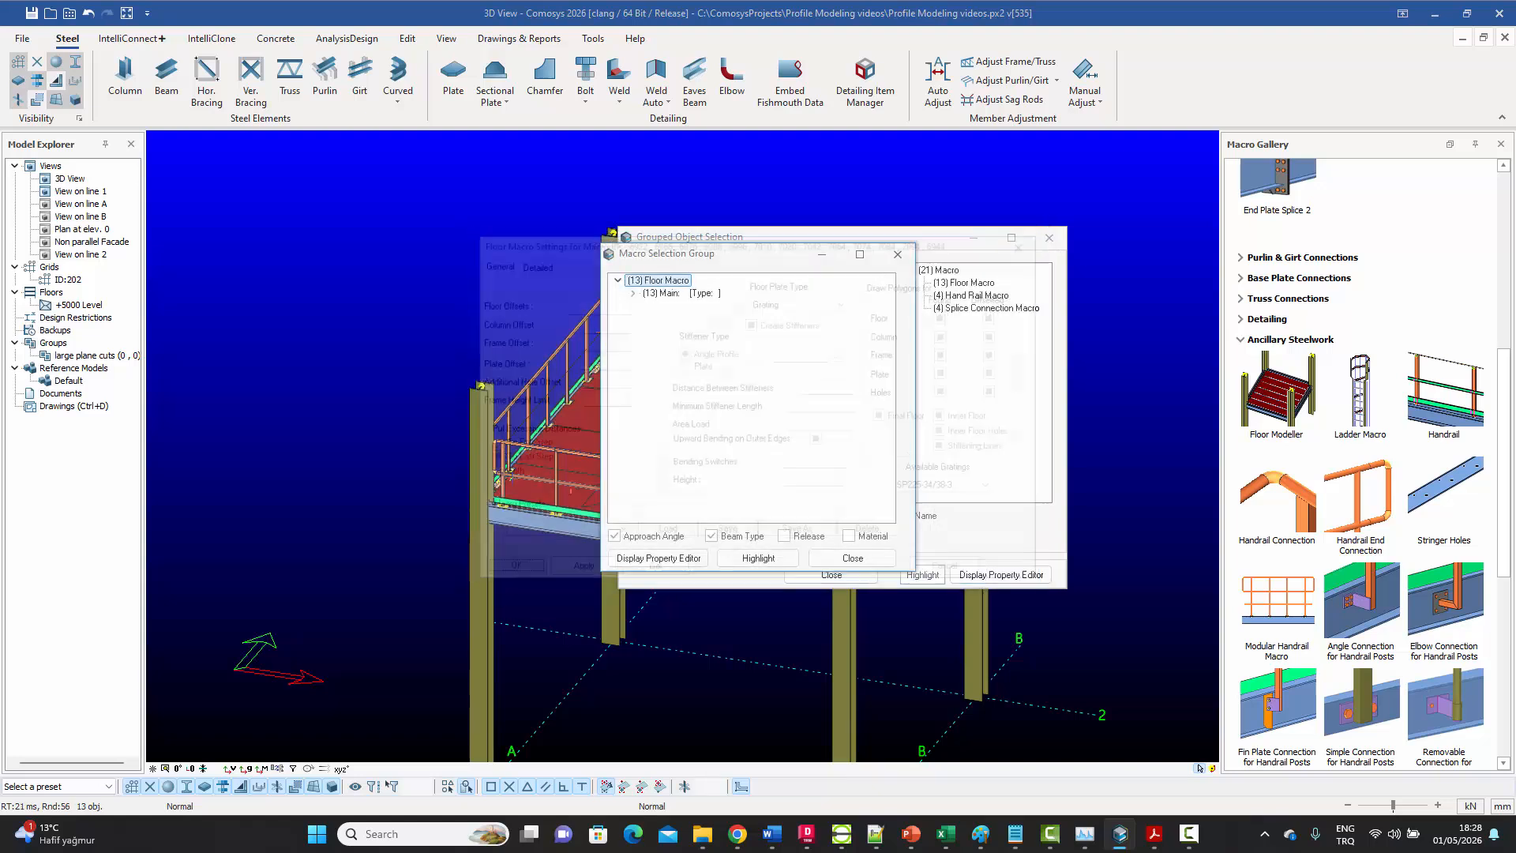
left_click(853, 557)
left_click(830, 575)
- Examine the gratings across the whole platform, including their cut-outs around the column, handrail posts and splice plates
middle_click_drag(706, 586, 721, 617)
scroll(826, 440, "up", 4)
middle_click_drag(814, 487, 786, 457)
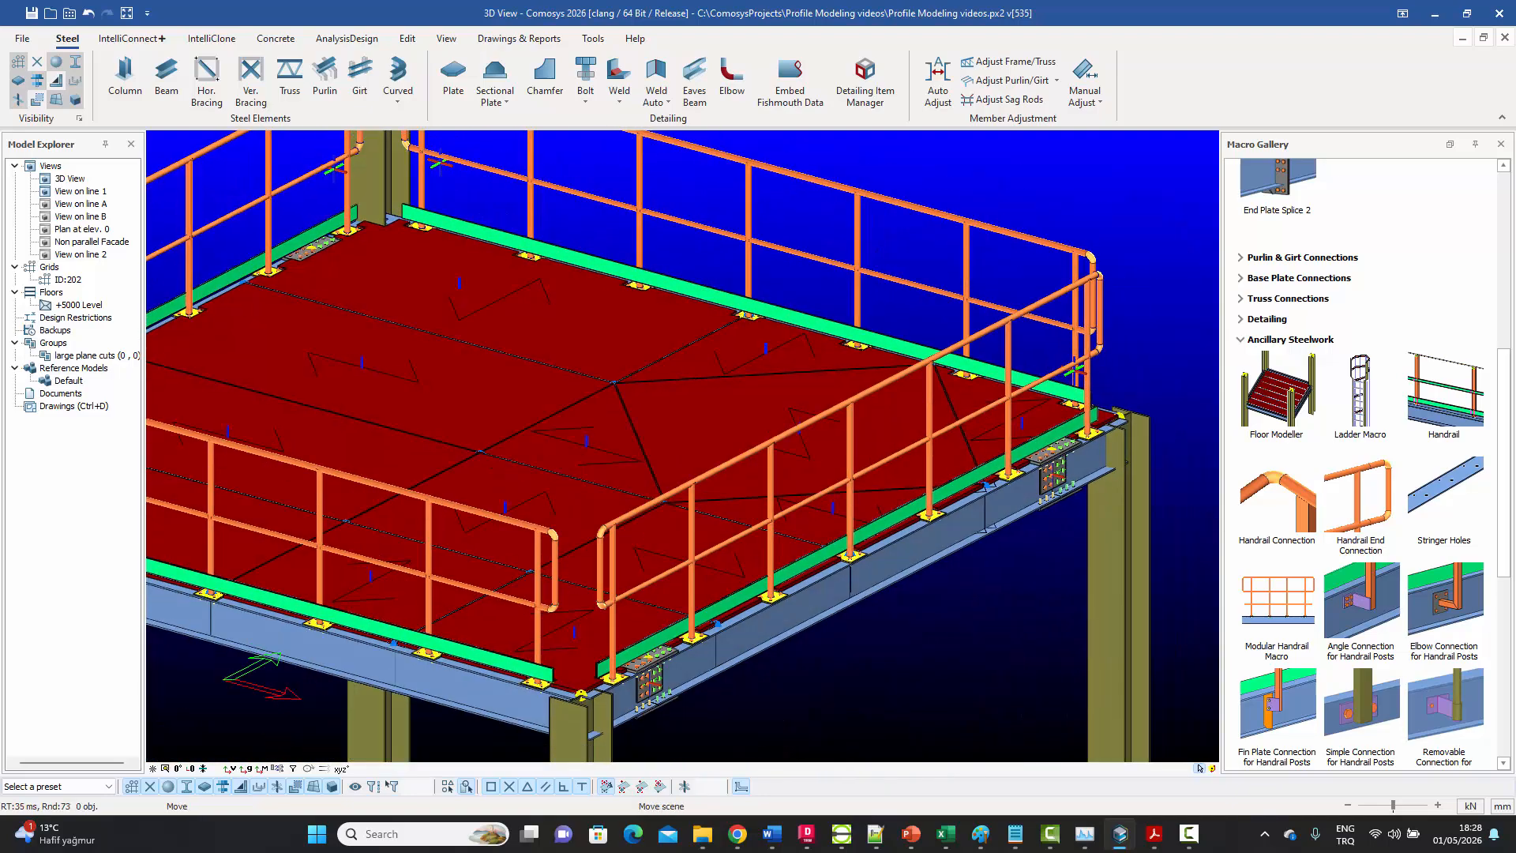
scroll(714, 426, "up", 8)
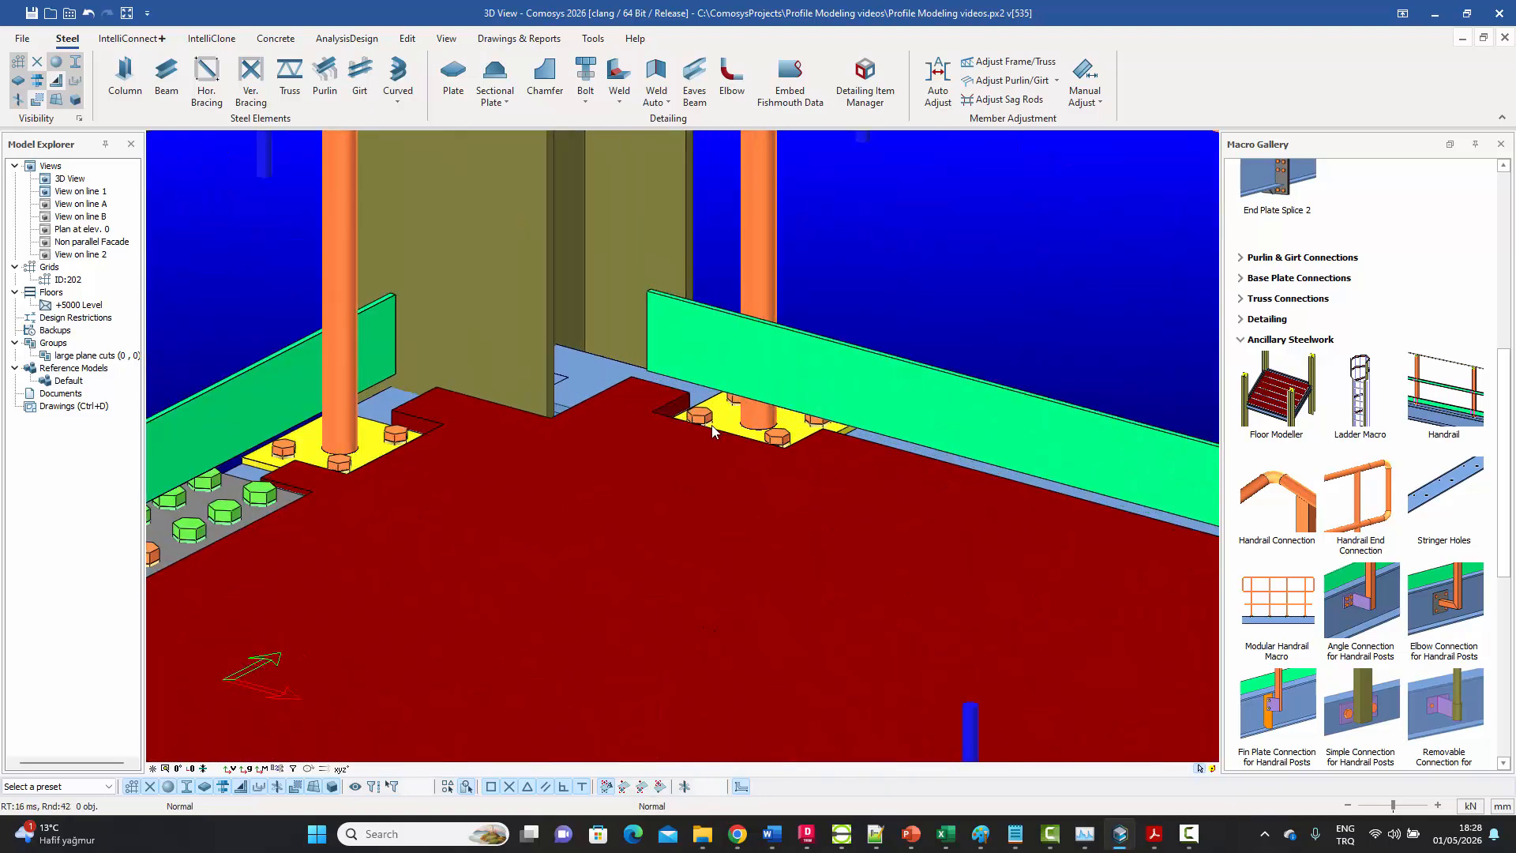
scroll(714, 426, "down", 8)
scroll(429, 475, "up", 2)
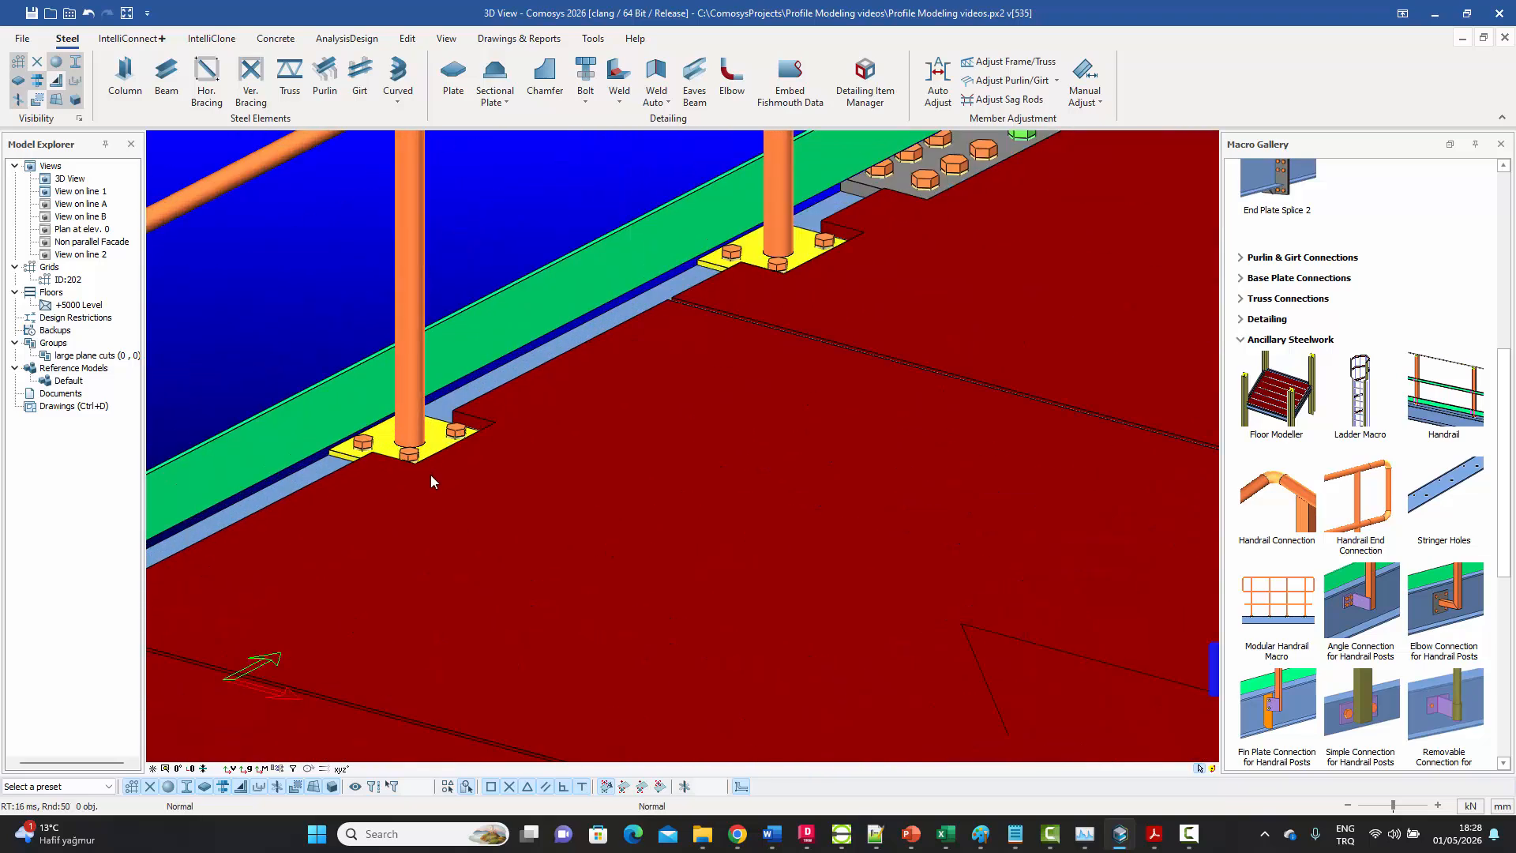
scroll(430, 475, "down", 6)
scroll(657, 421, "down", 5)
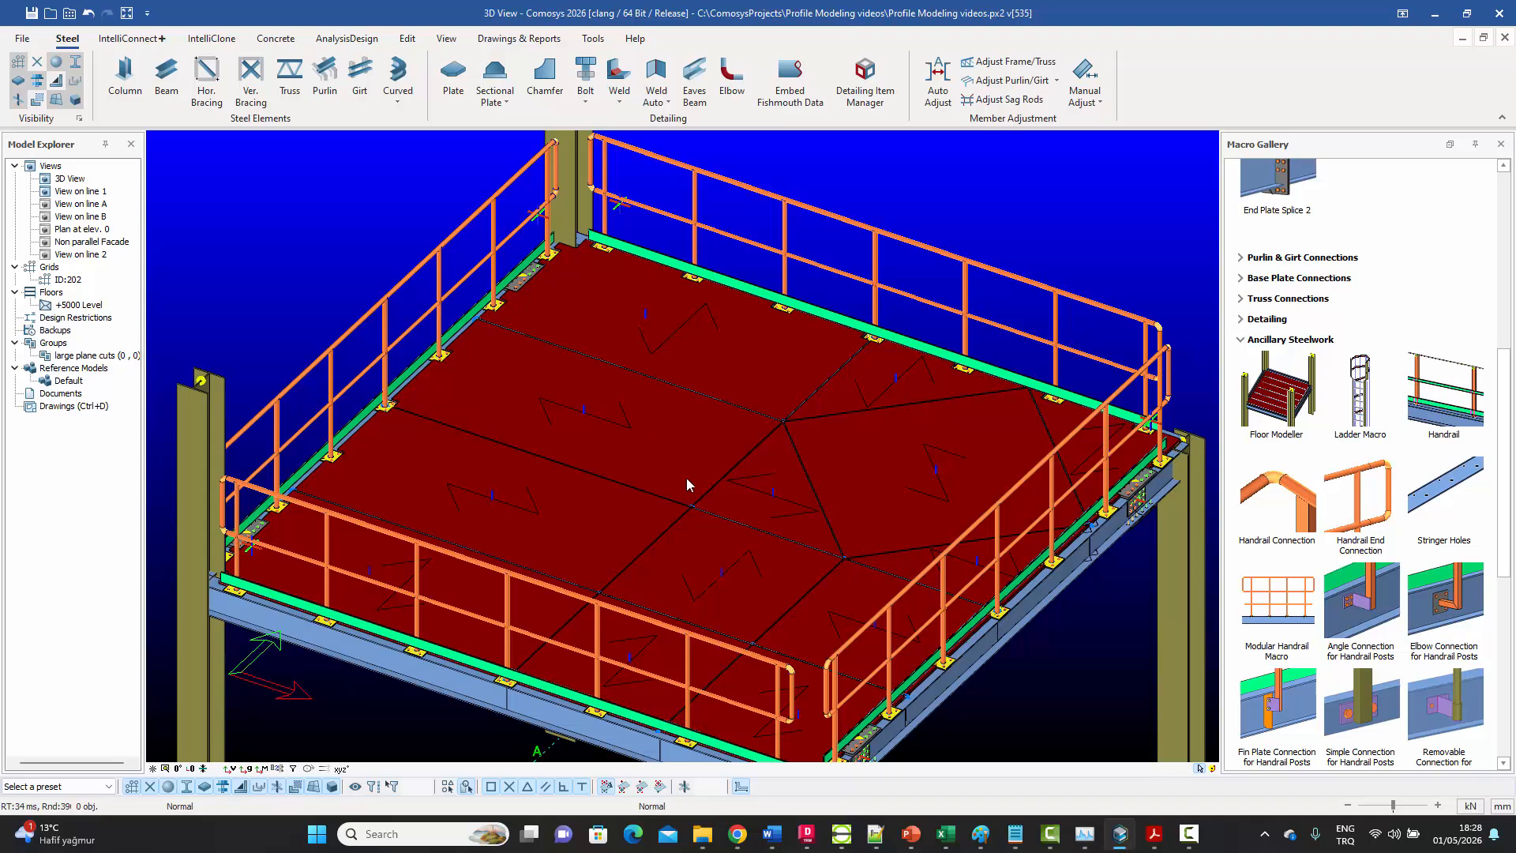
- Switch to the PDF reader showing the Chequered Plate floor drawing
left_click(1154, 834)
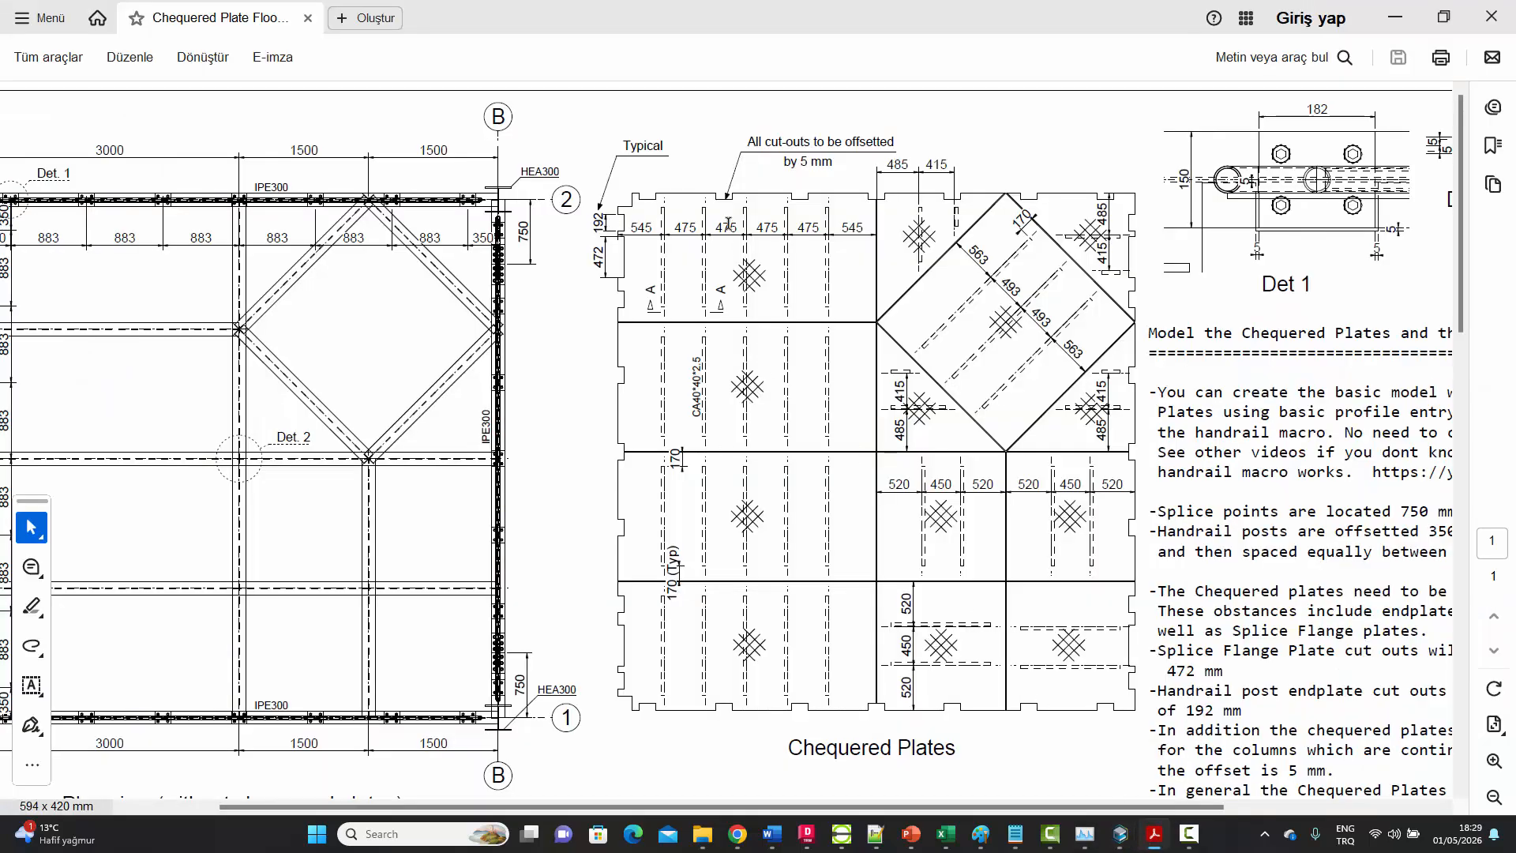